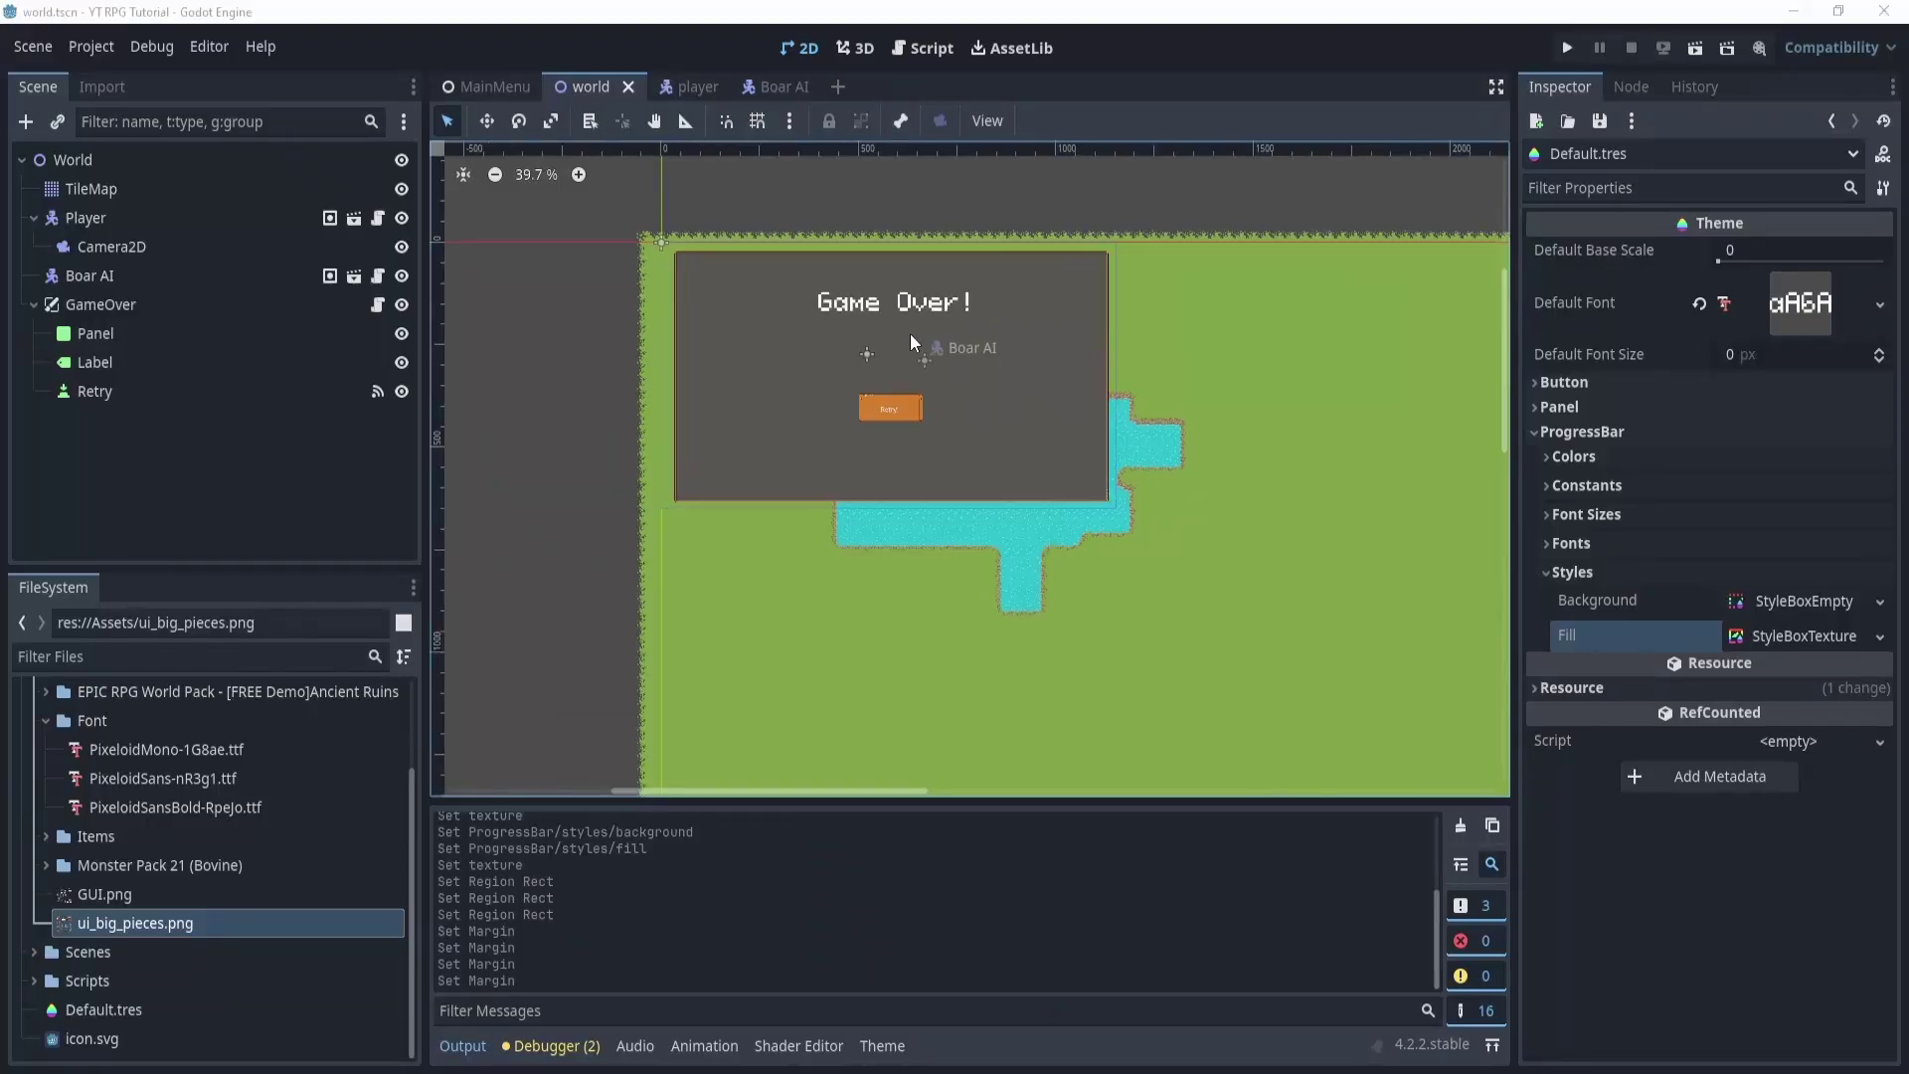
Save the GameOver branch as its own scene, game_over.tscn, in the Scenes folder.
scroll(910, 334, up, 1)
scroll(1035, 339, up, 1)
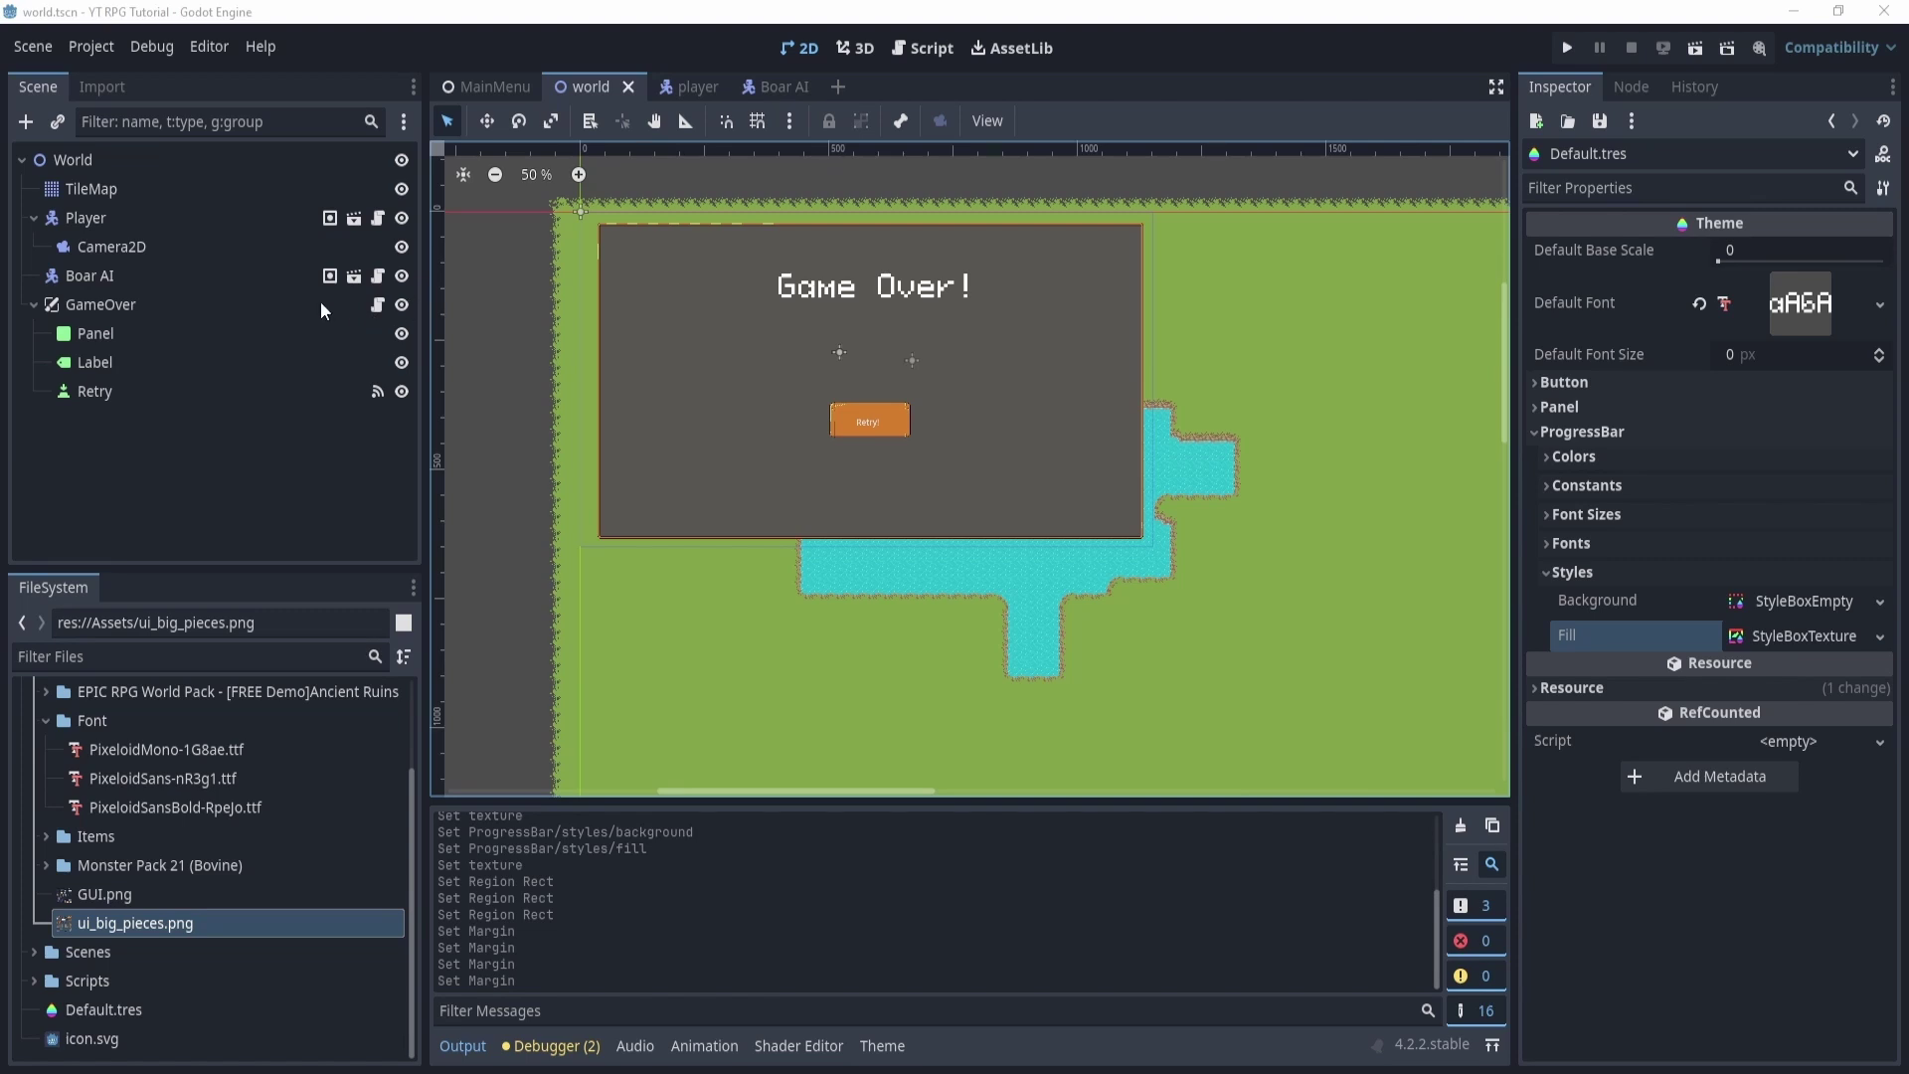
click(210, 307)
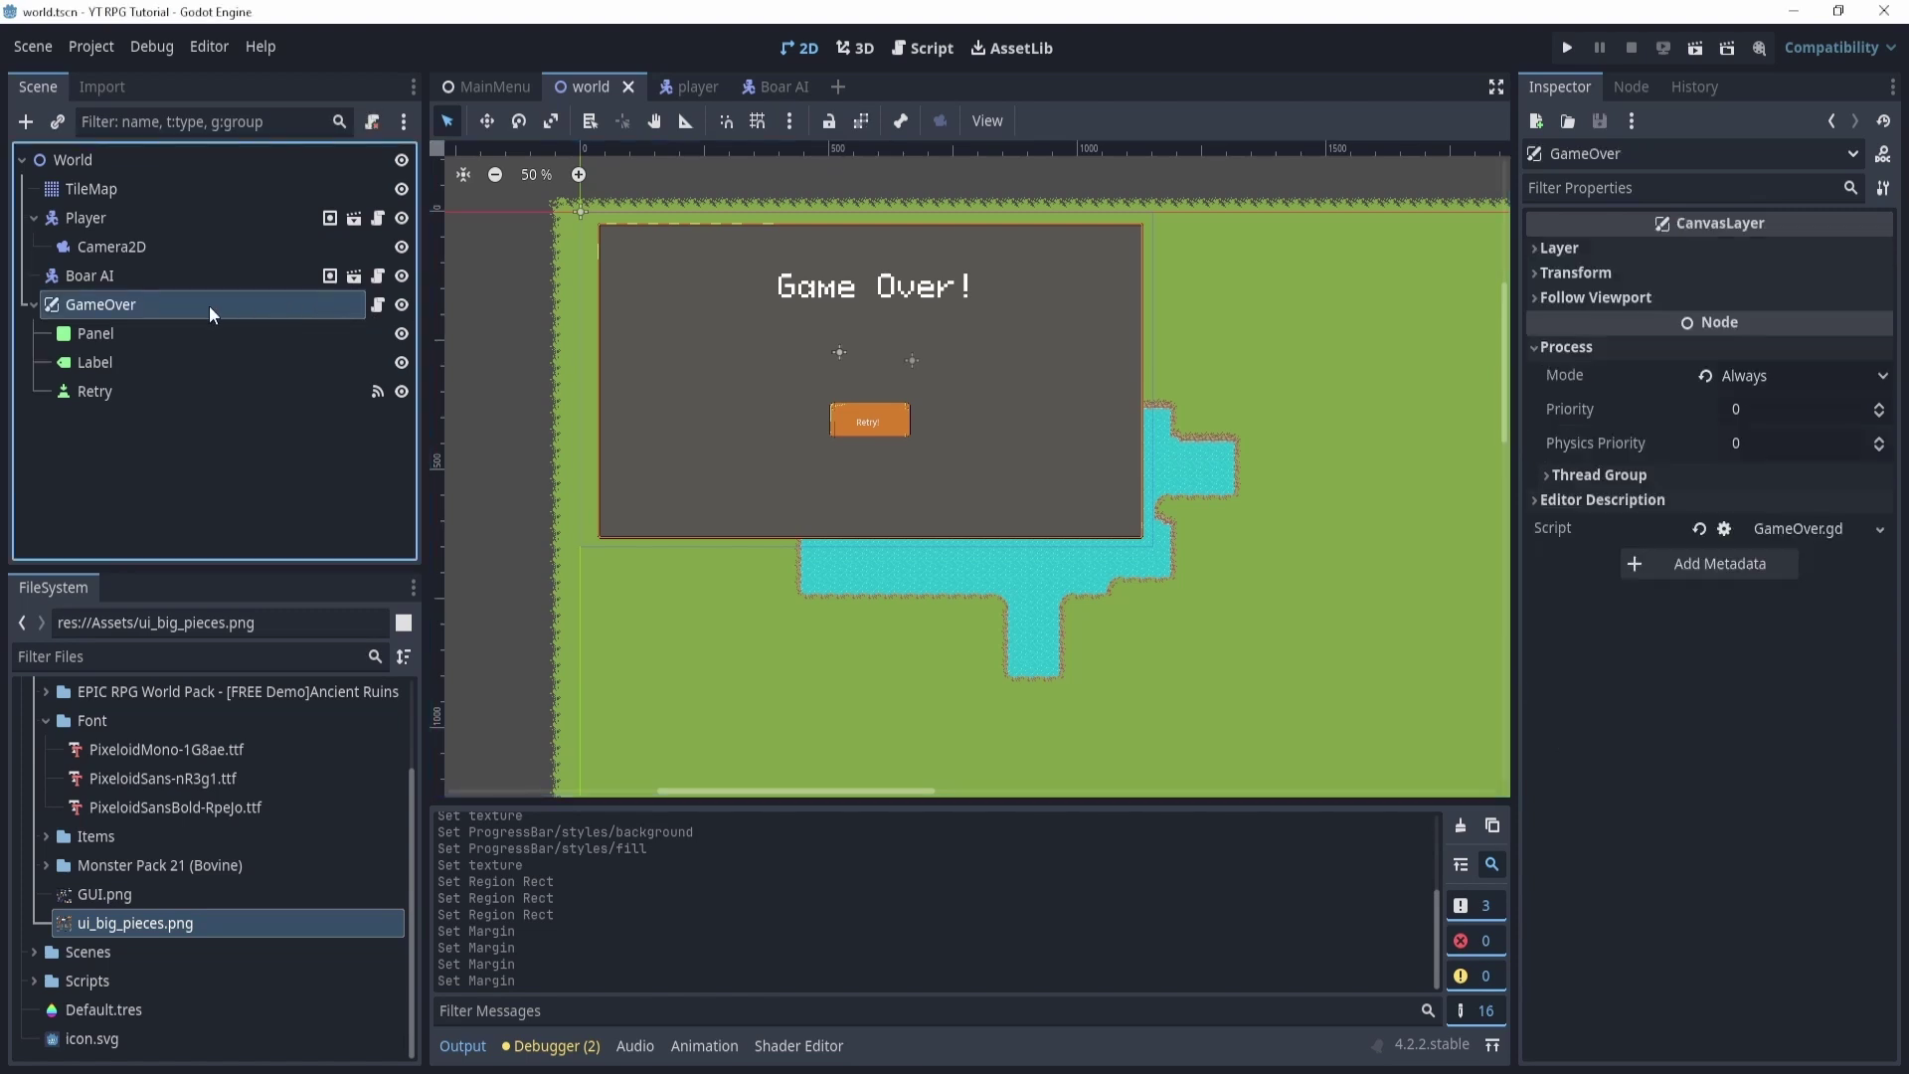
right_click(140, 312)
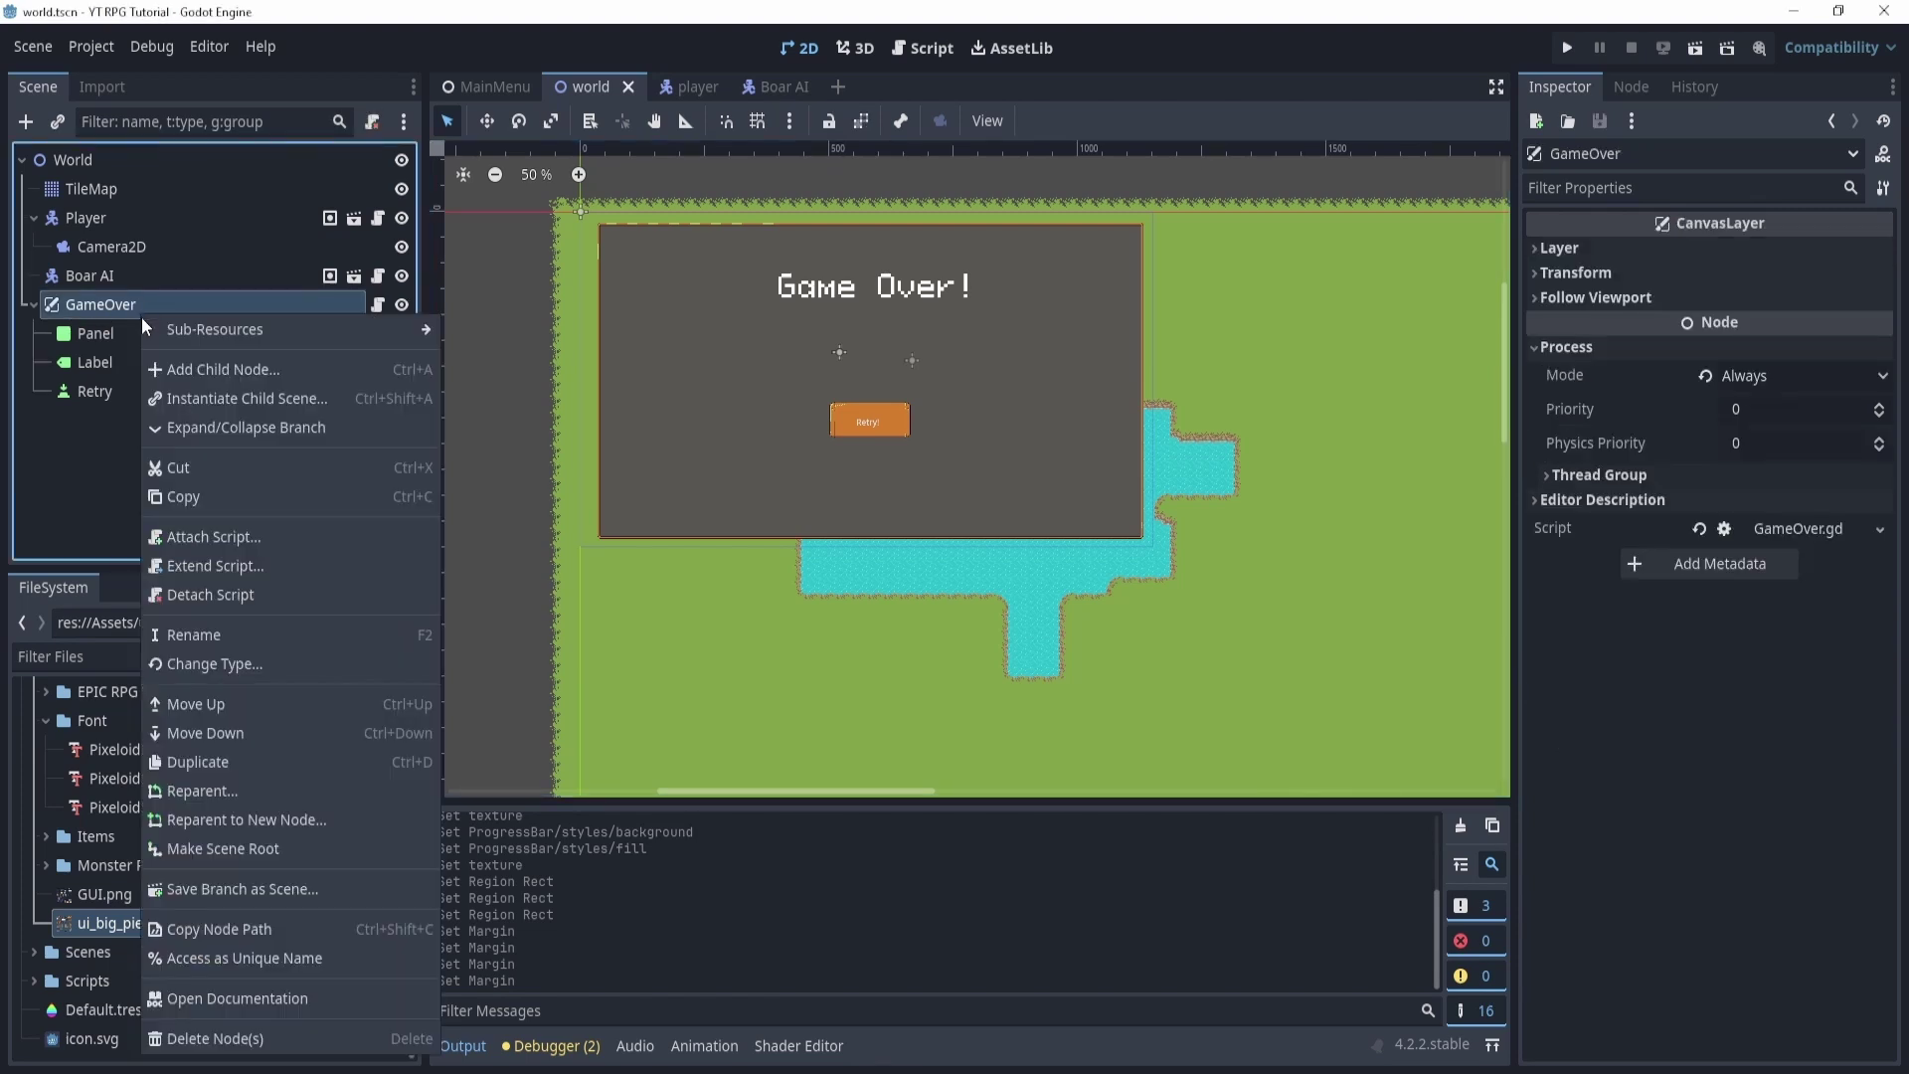
click(287, 891)
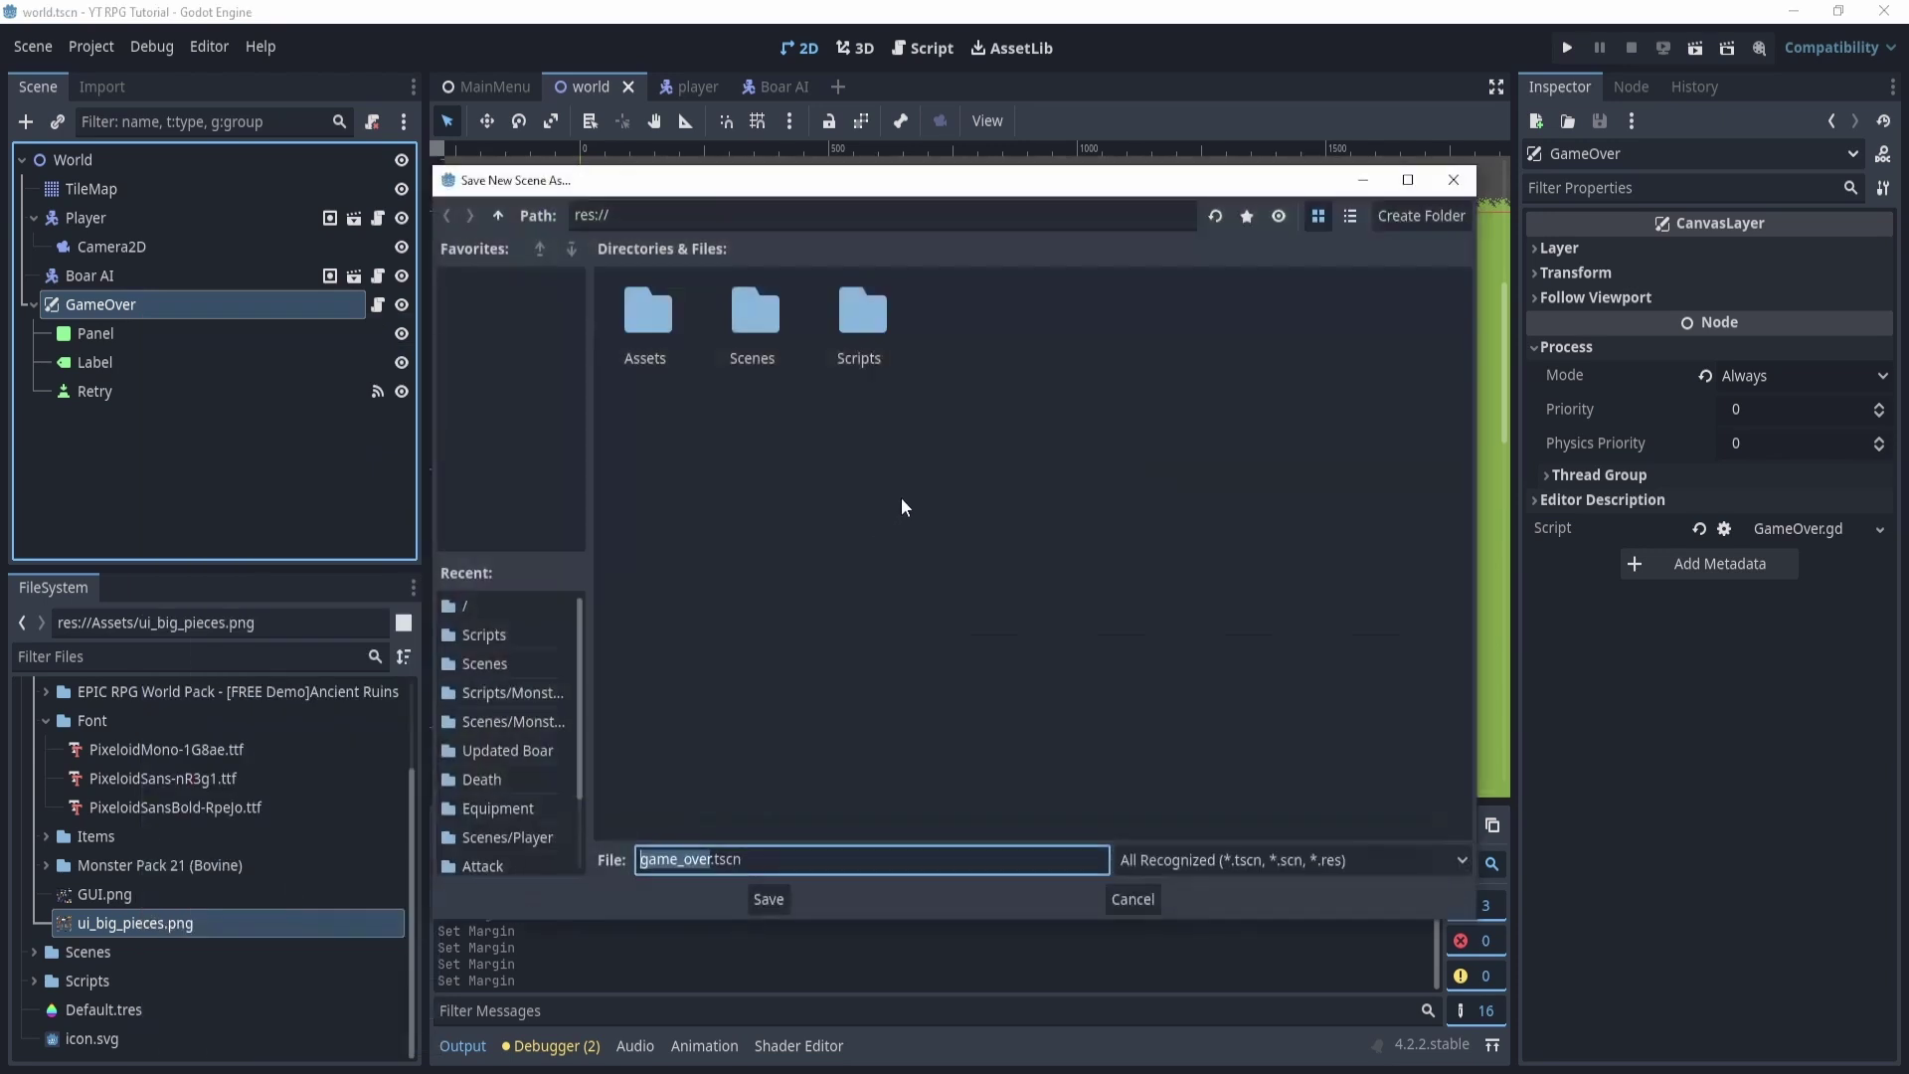
double_click(766, 333)
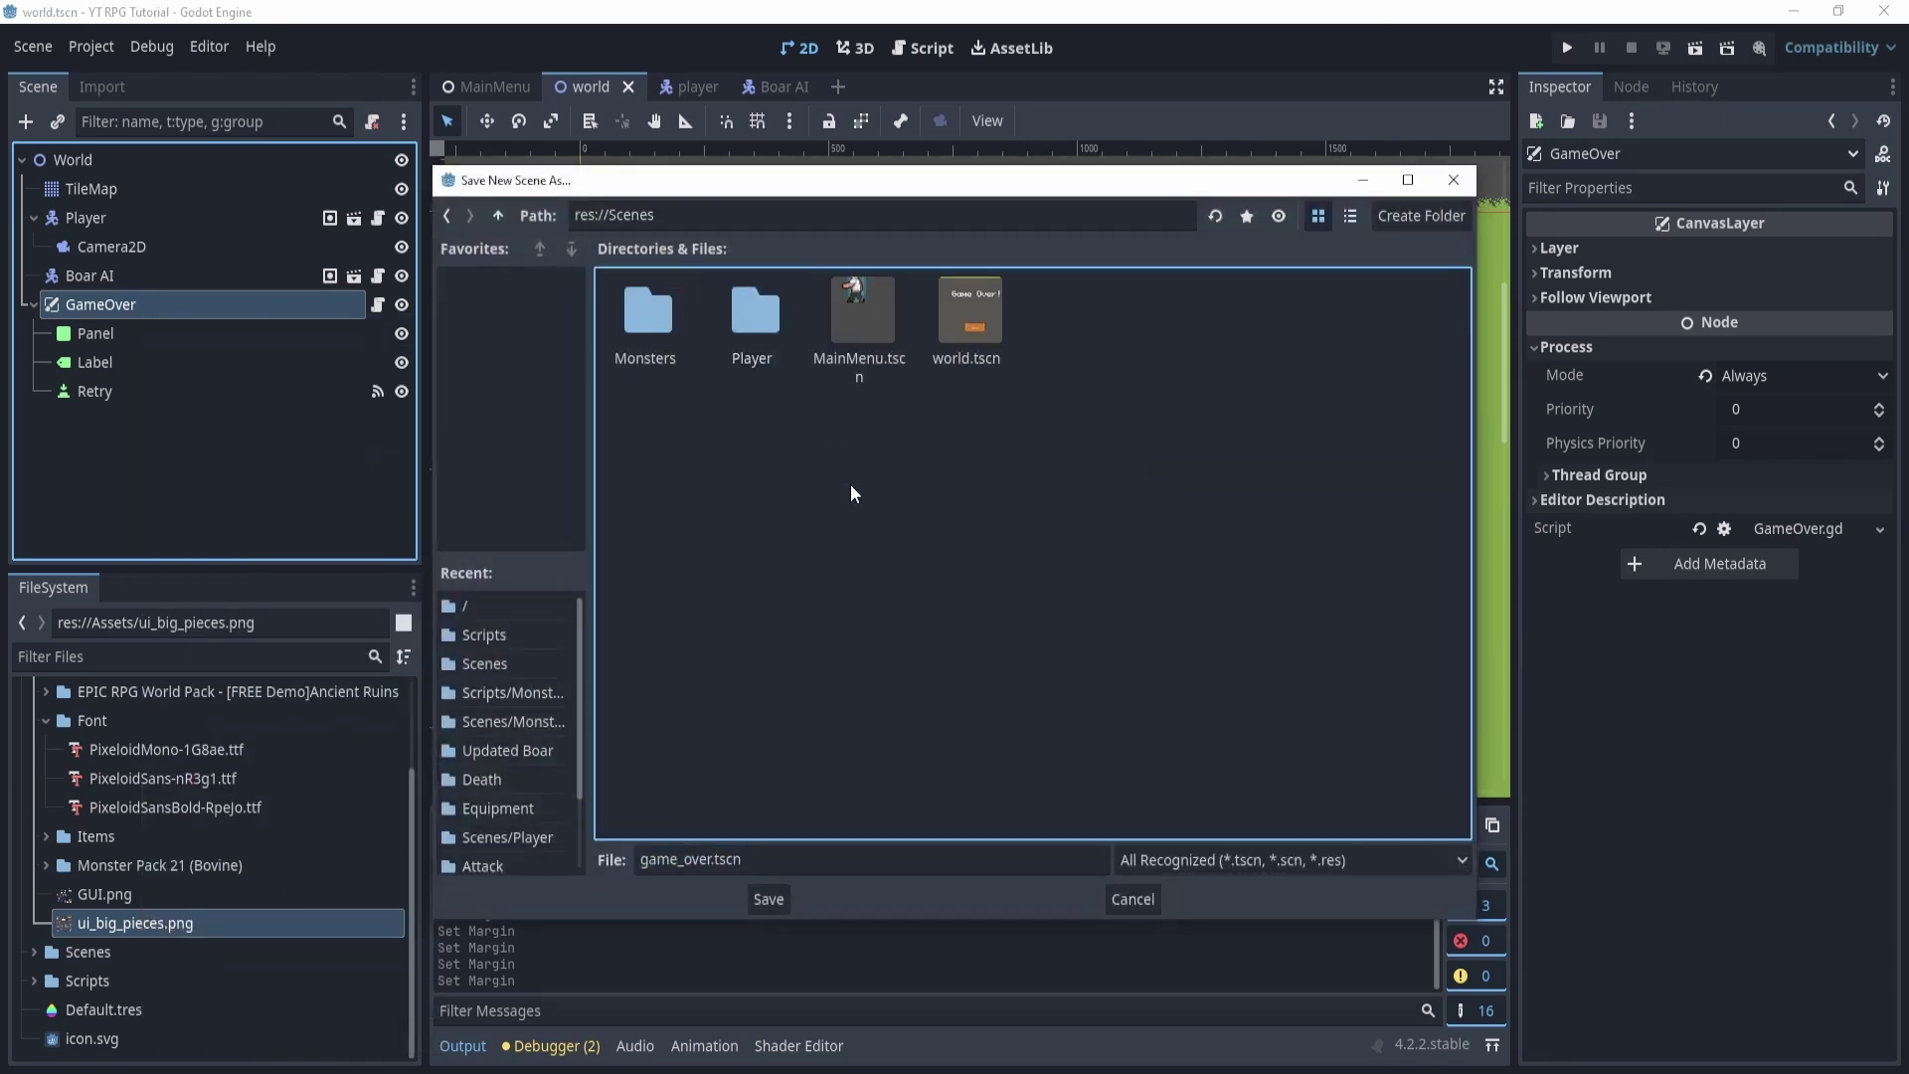
click(768, 899)
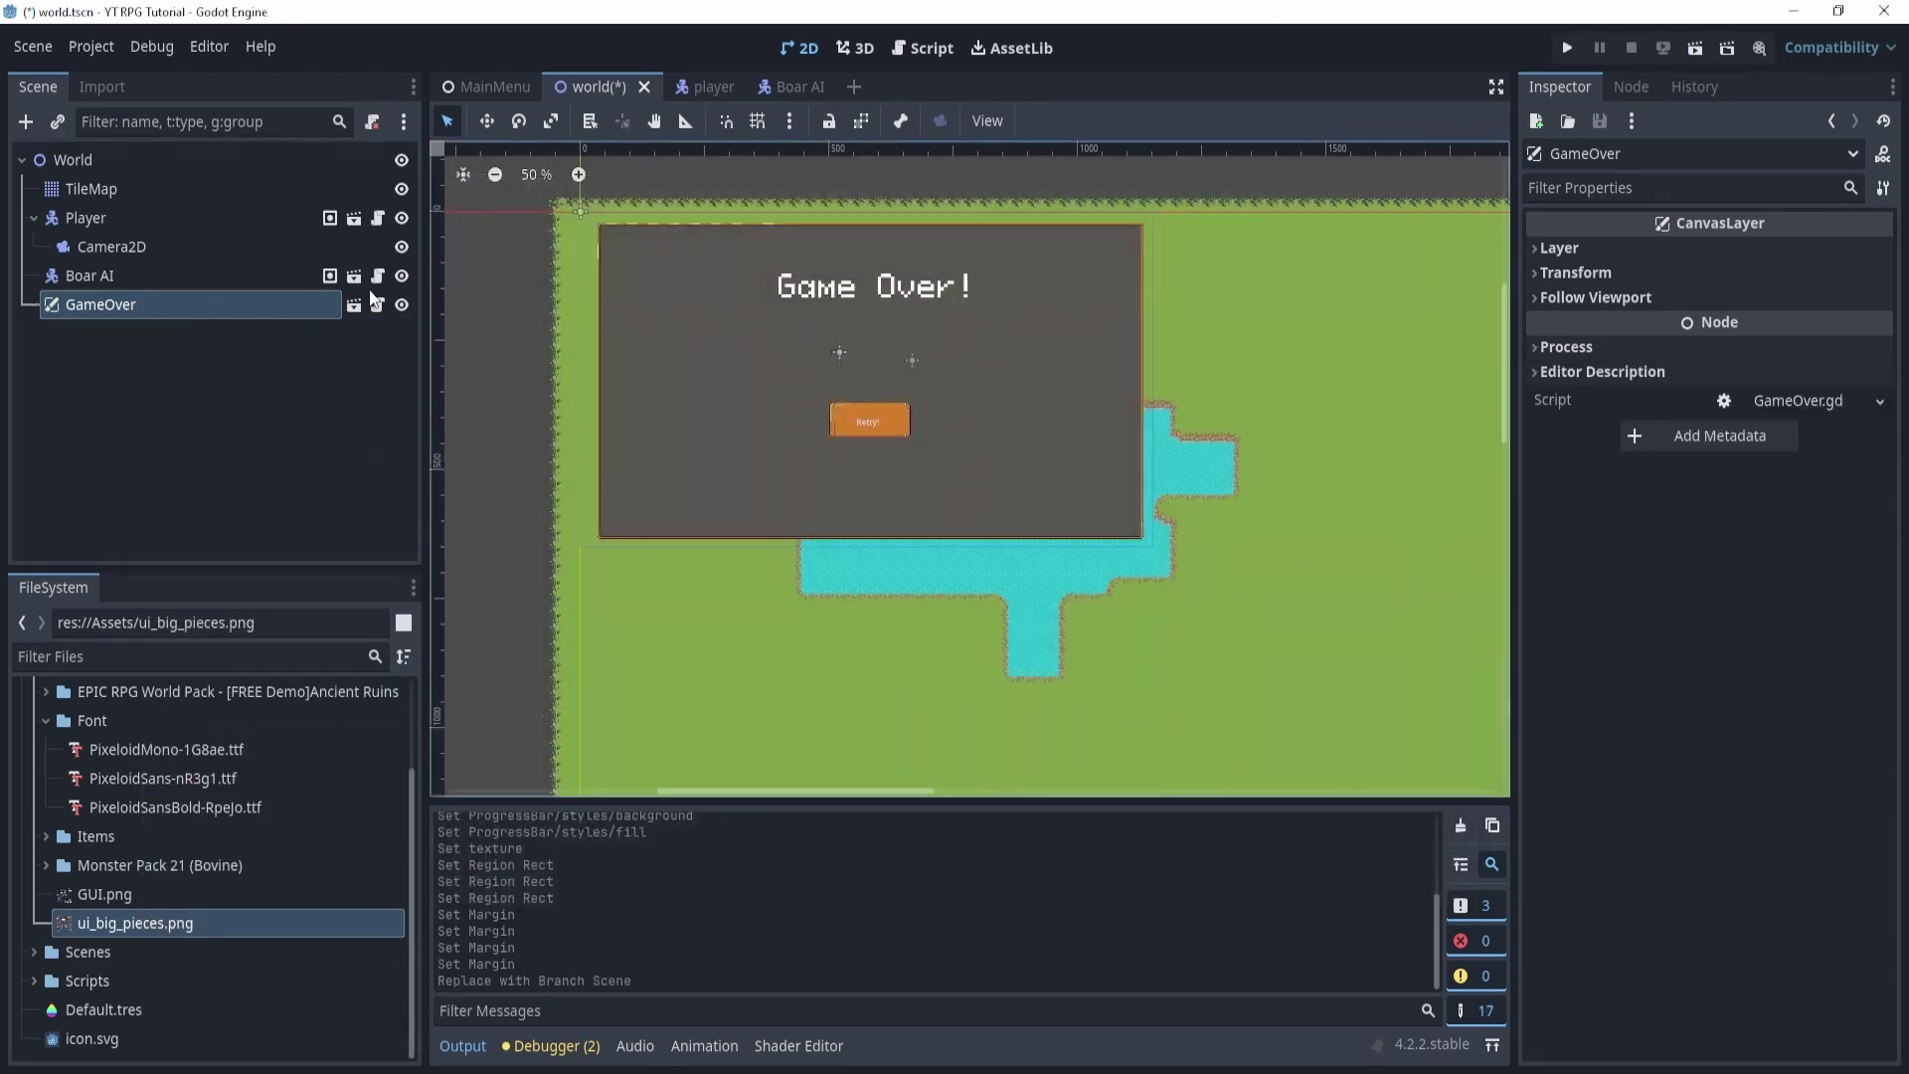
Hide the GameOver node and save the world scene.
click(402, 304)
key(ctrl+s)
click(46, 133)
key(Escape)
Add a CanvasLayer as a child of the World node and rename it GUI.
click(79, 160)
click(26, 121)
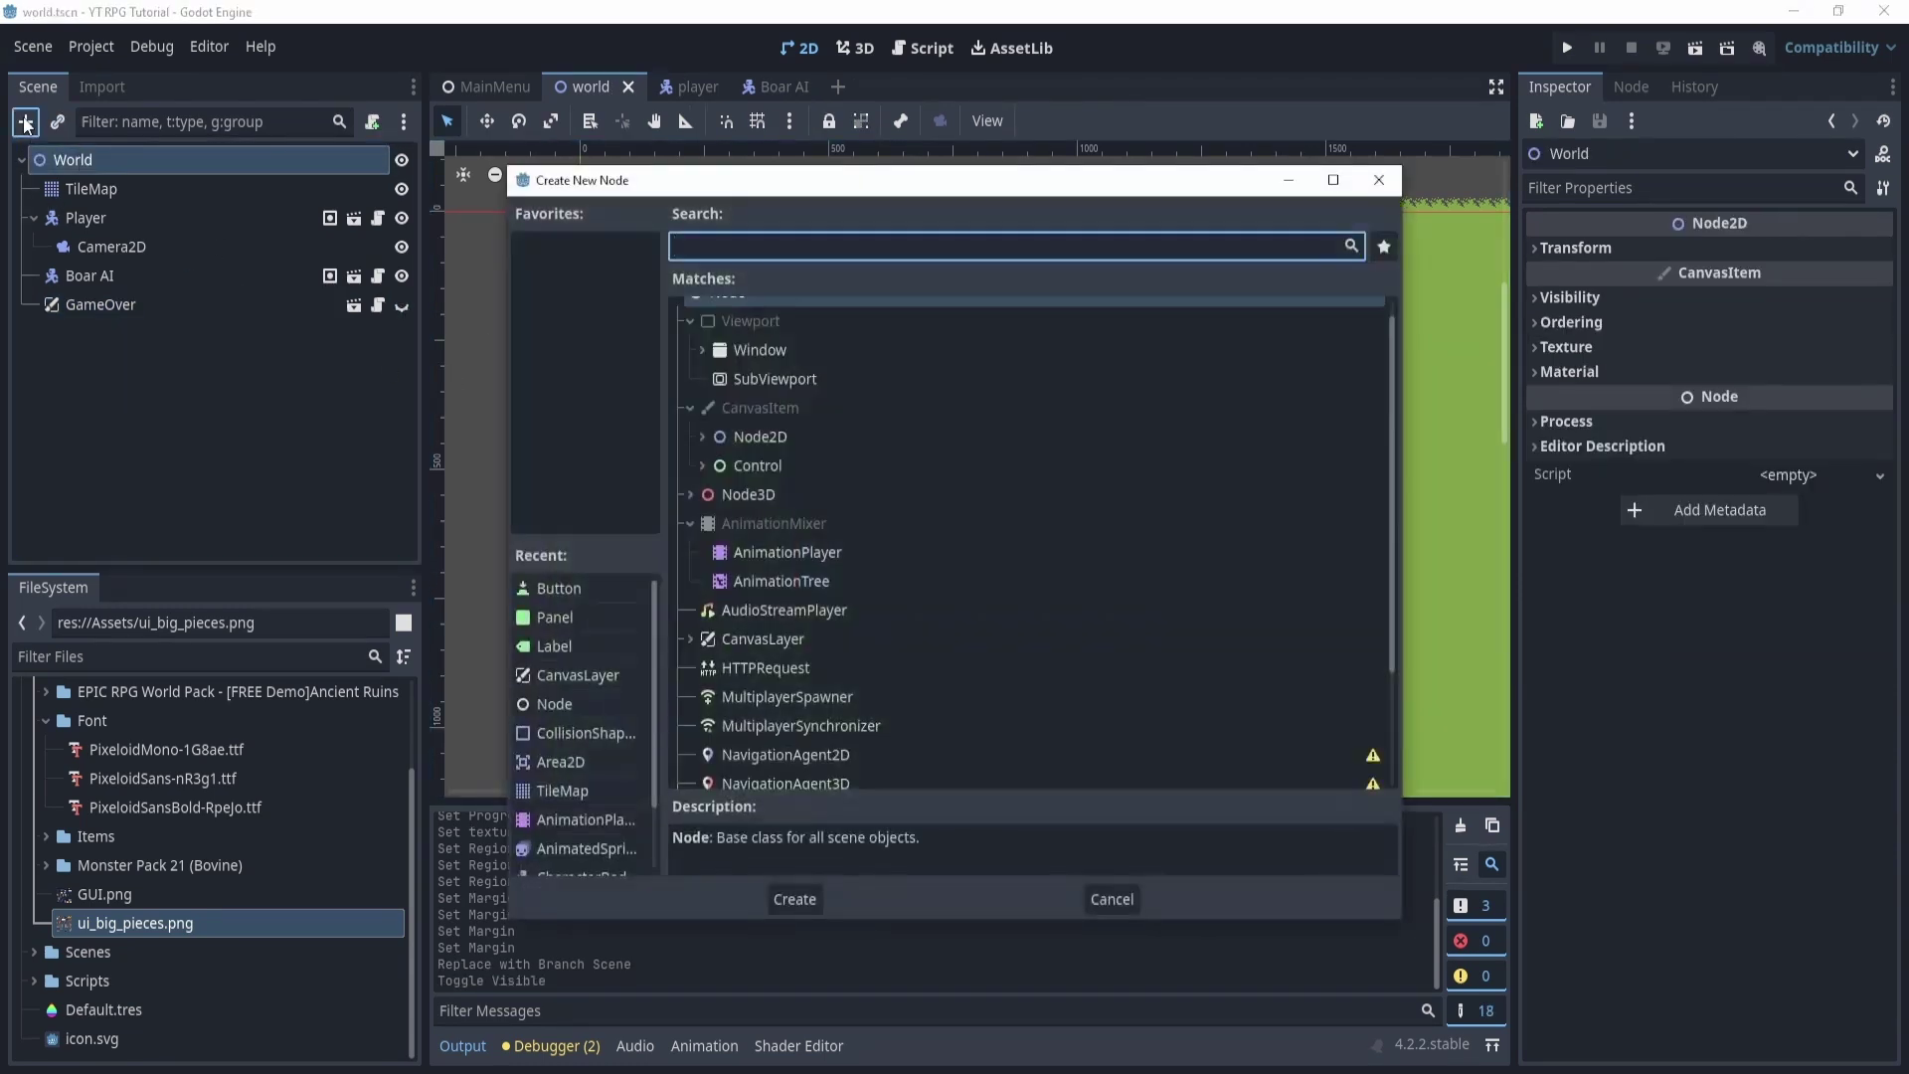
text(canv)
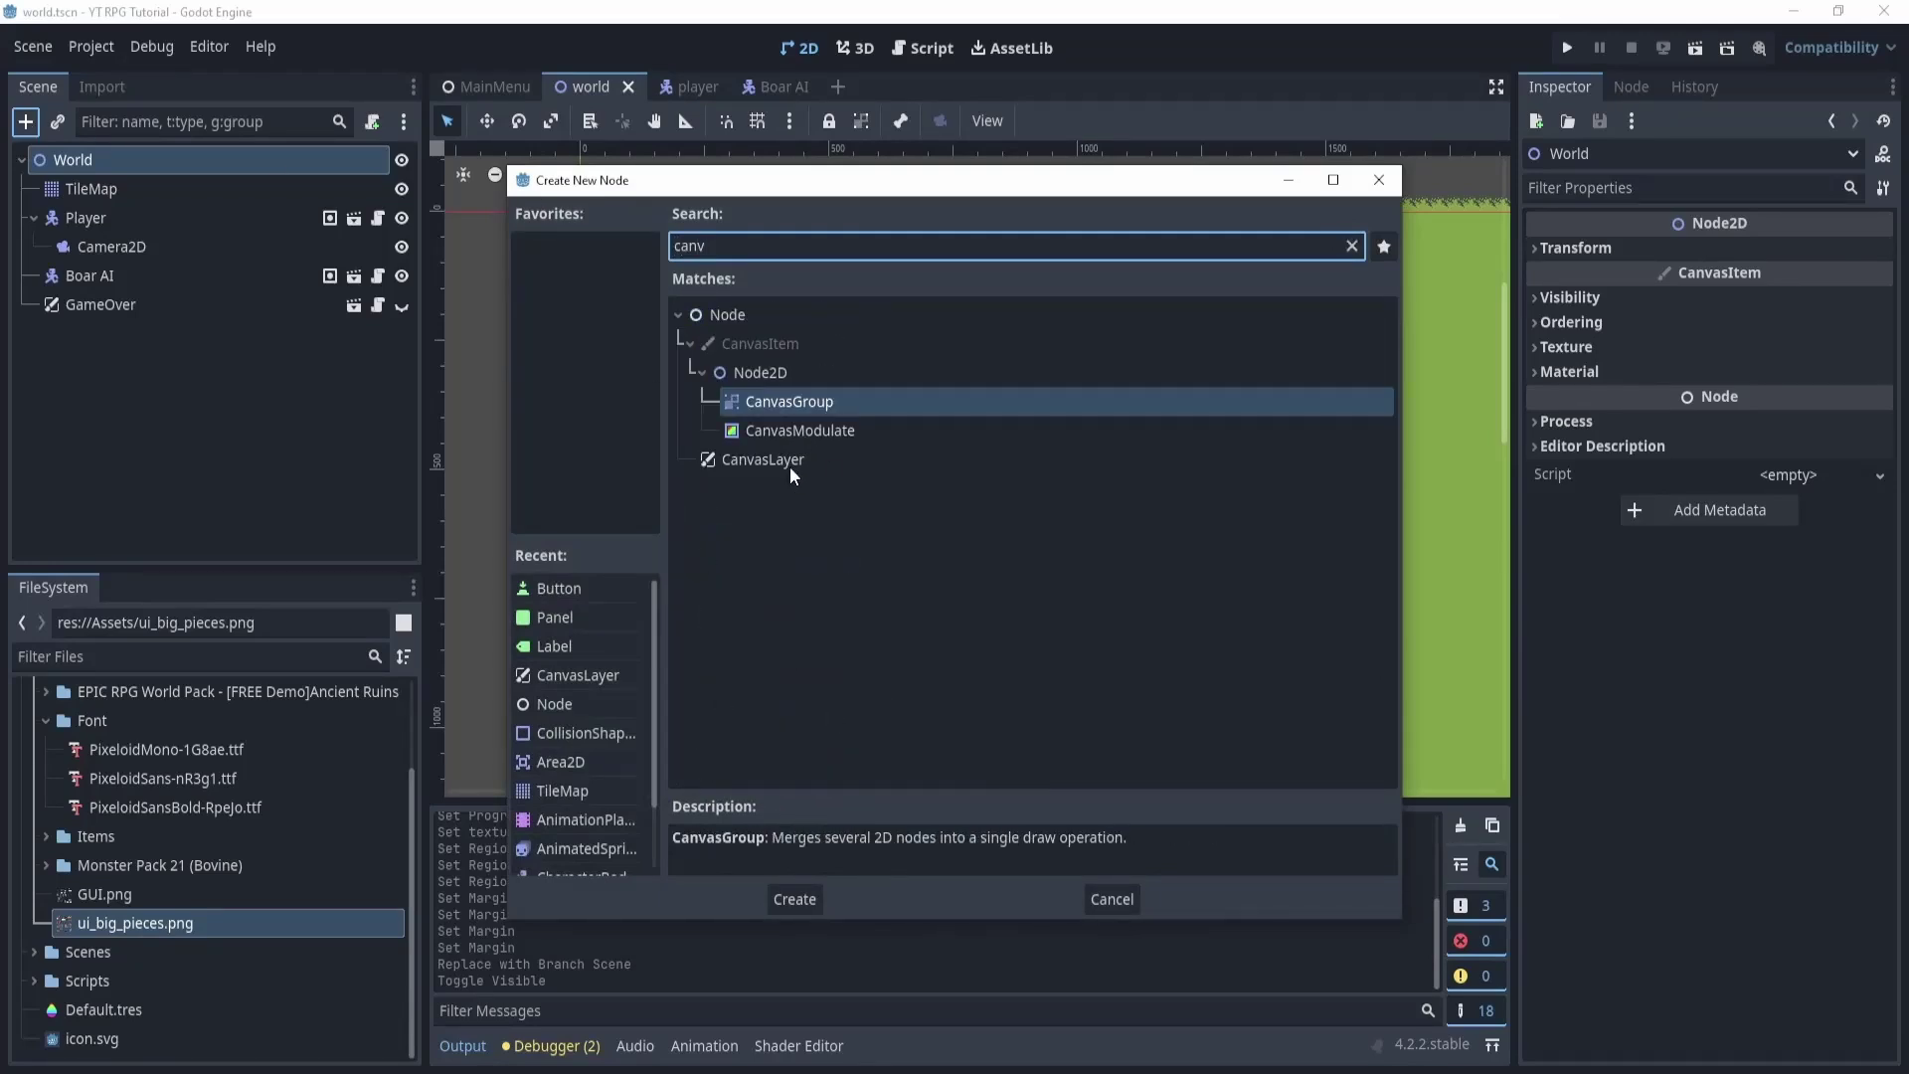
click(790, 462)
click(796, 898)
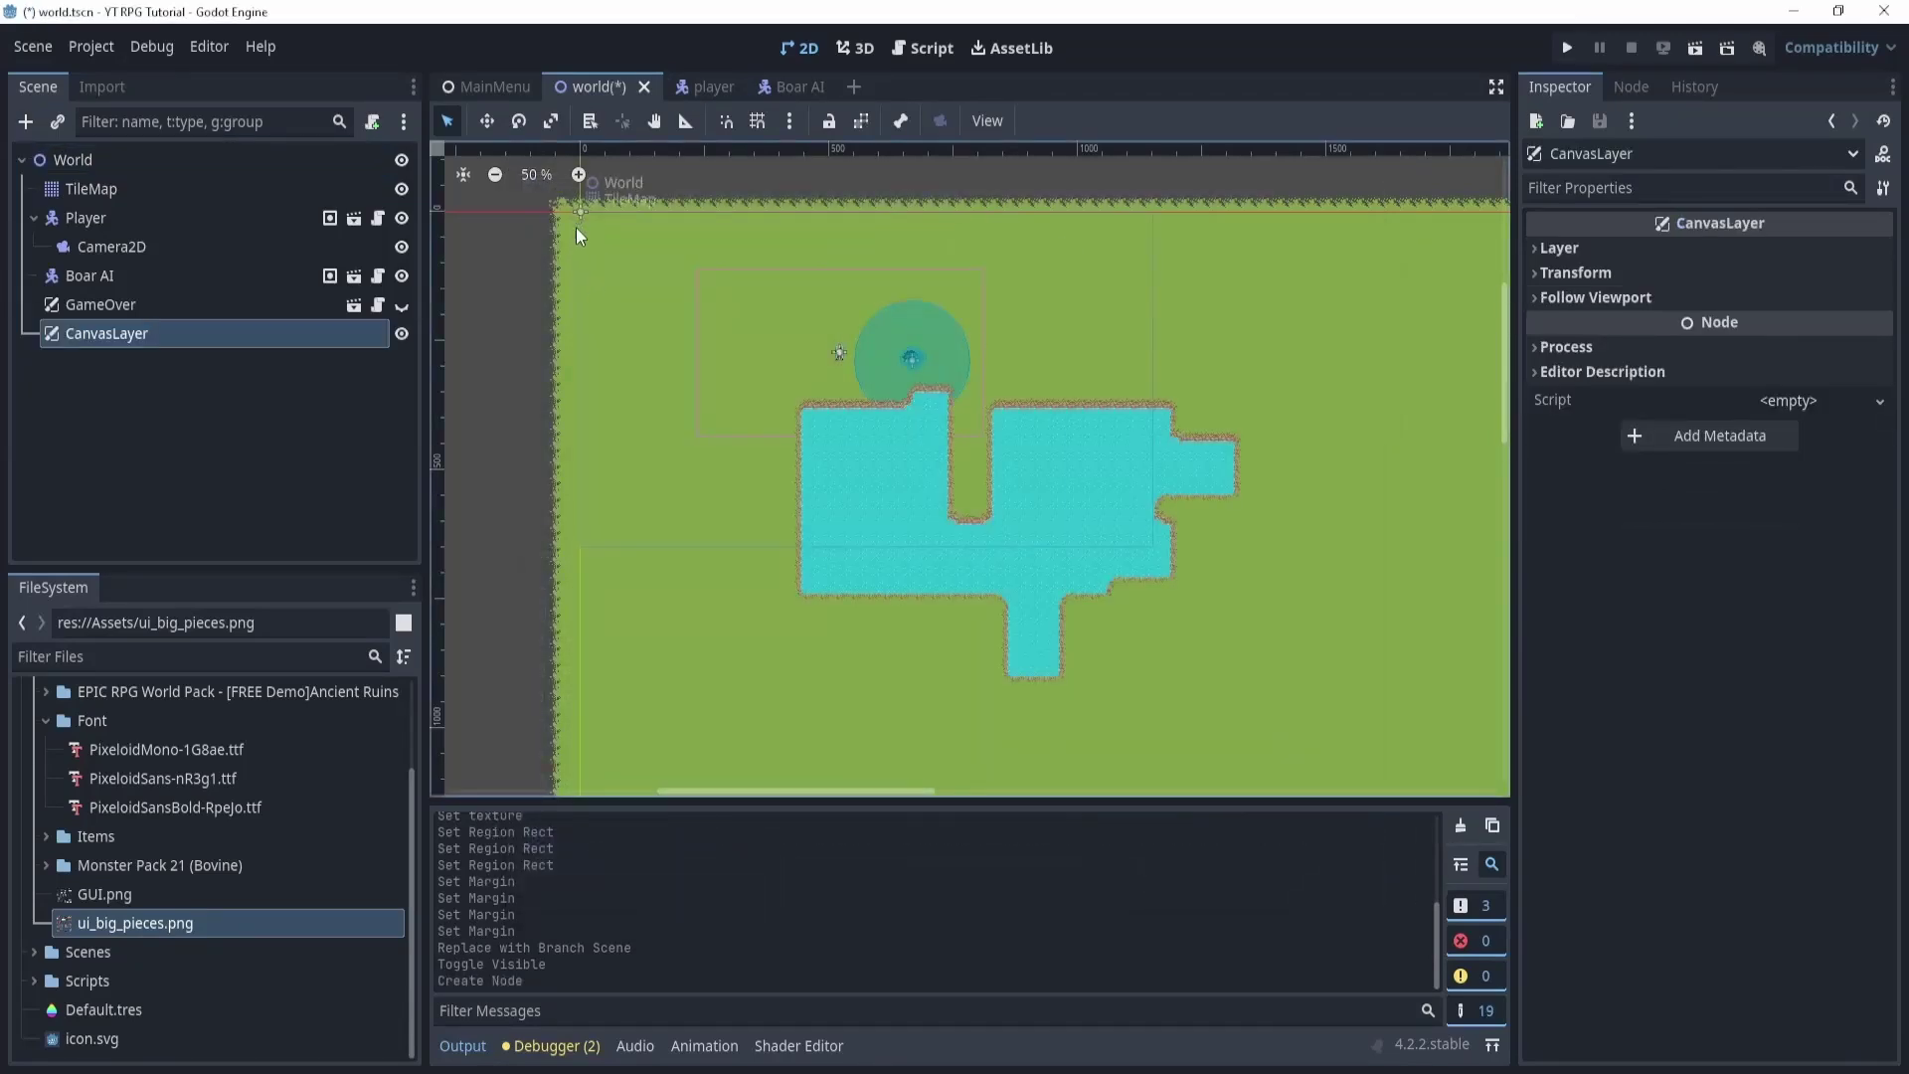
double_click(188, 334)
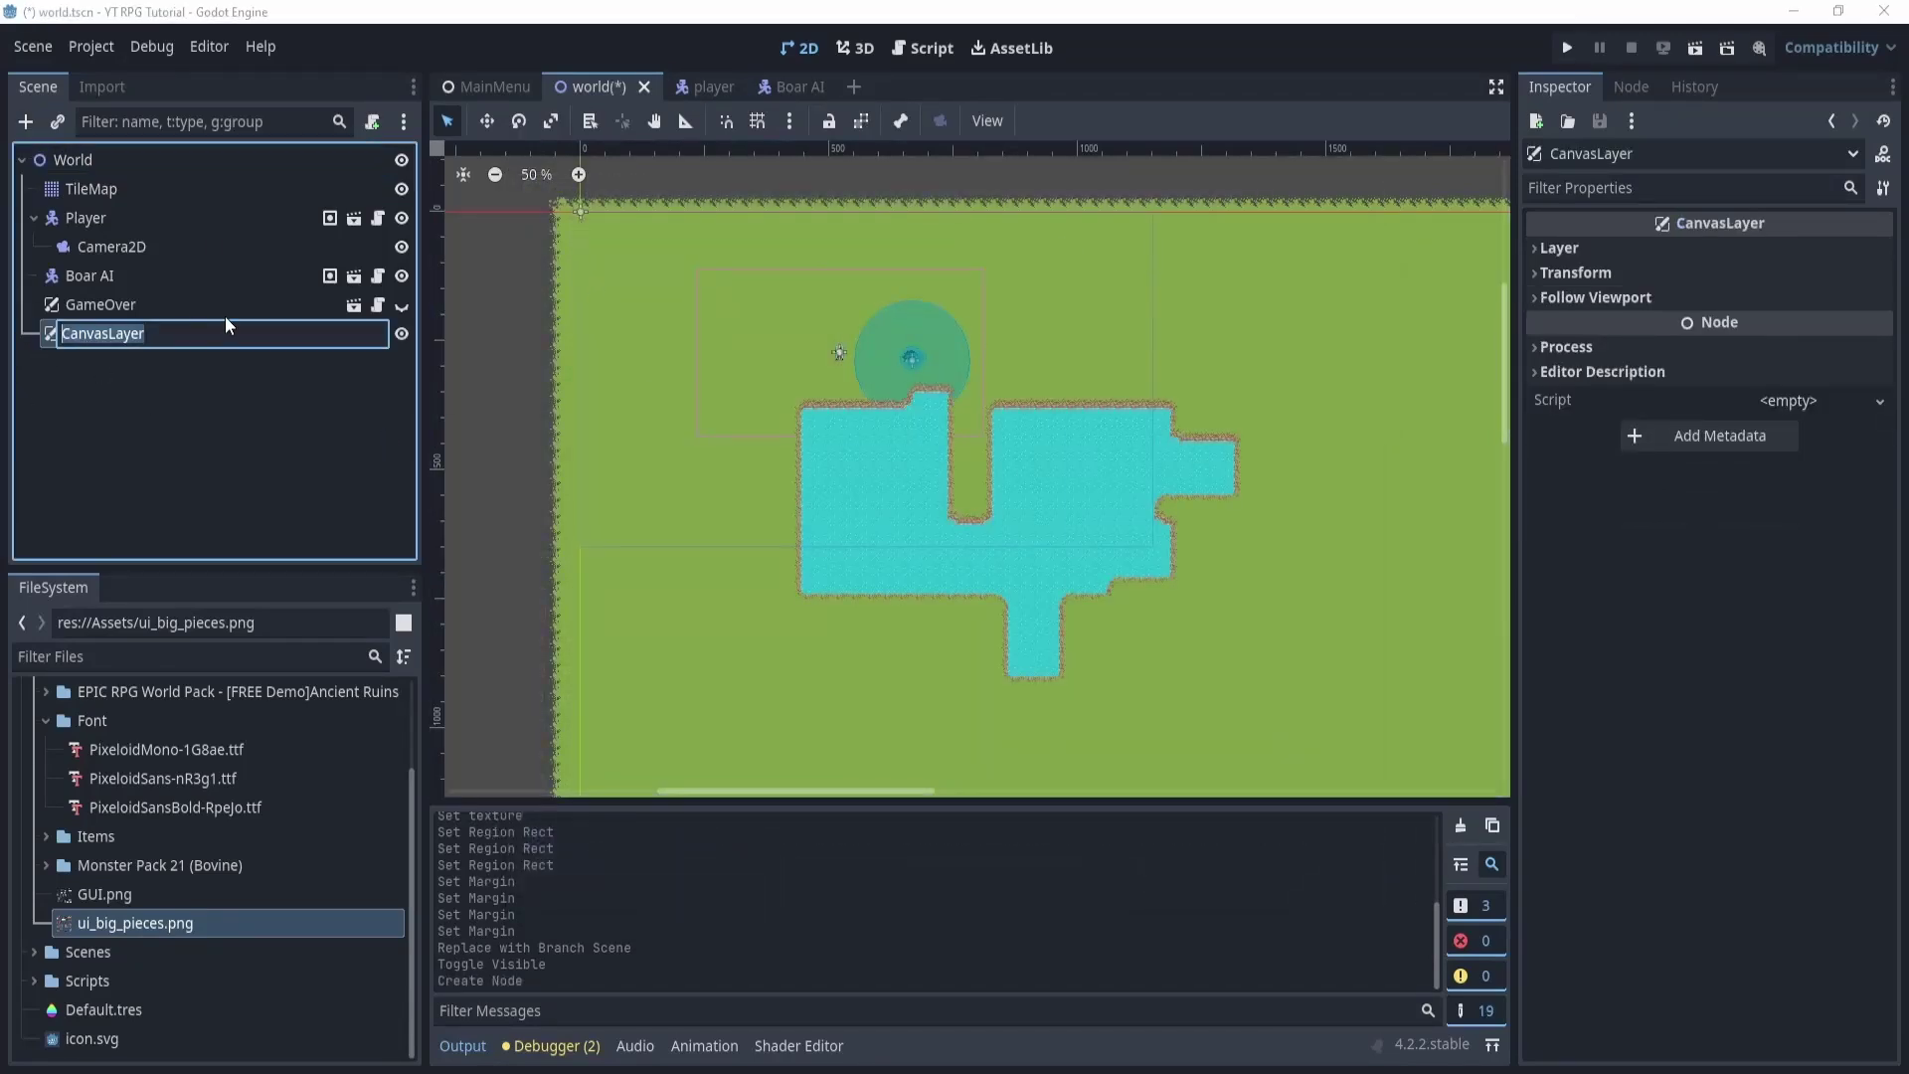
text(GUI)
key(Return)
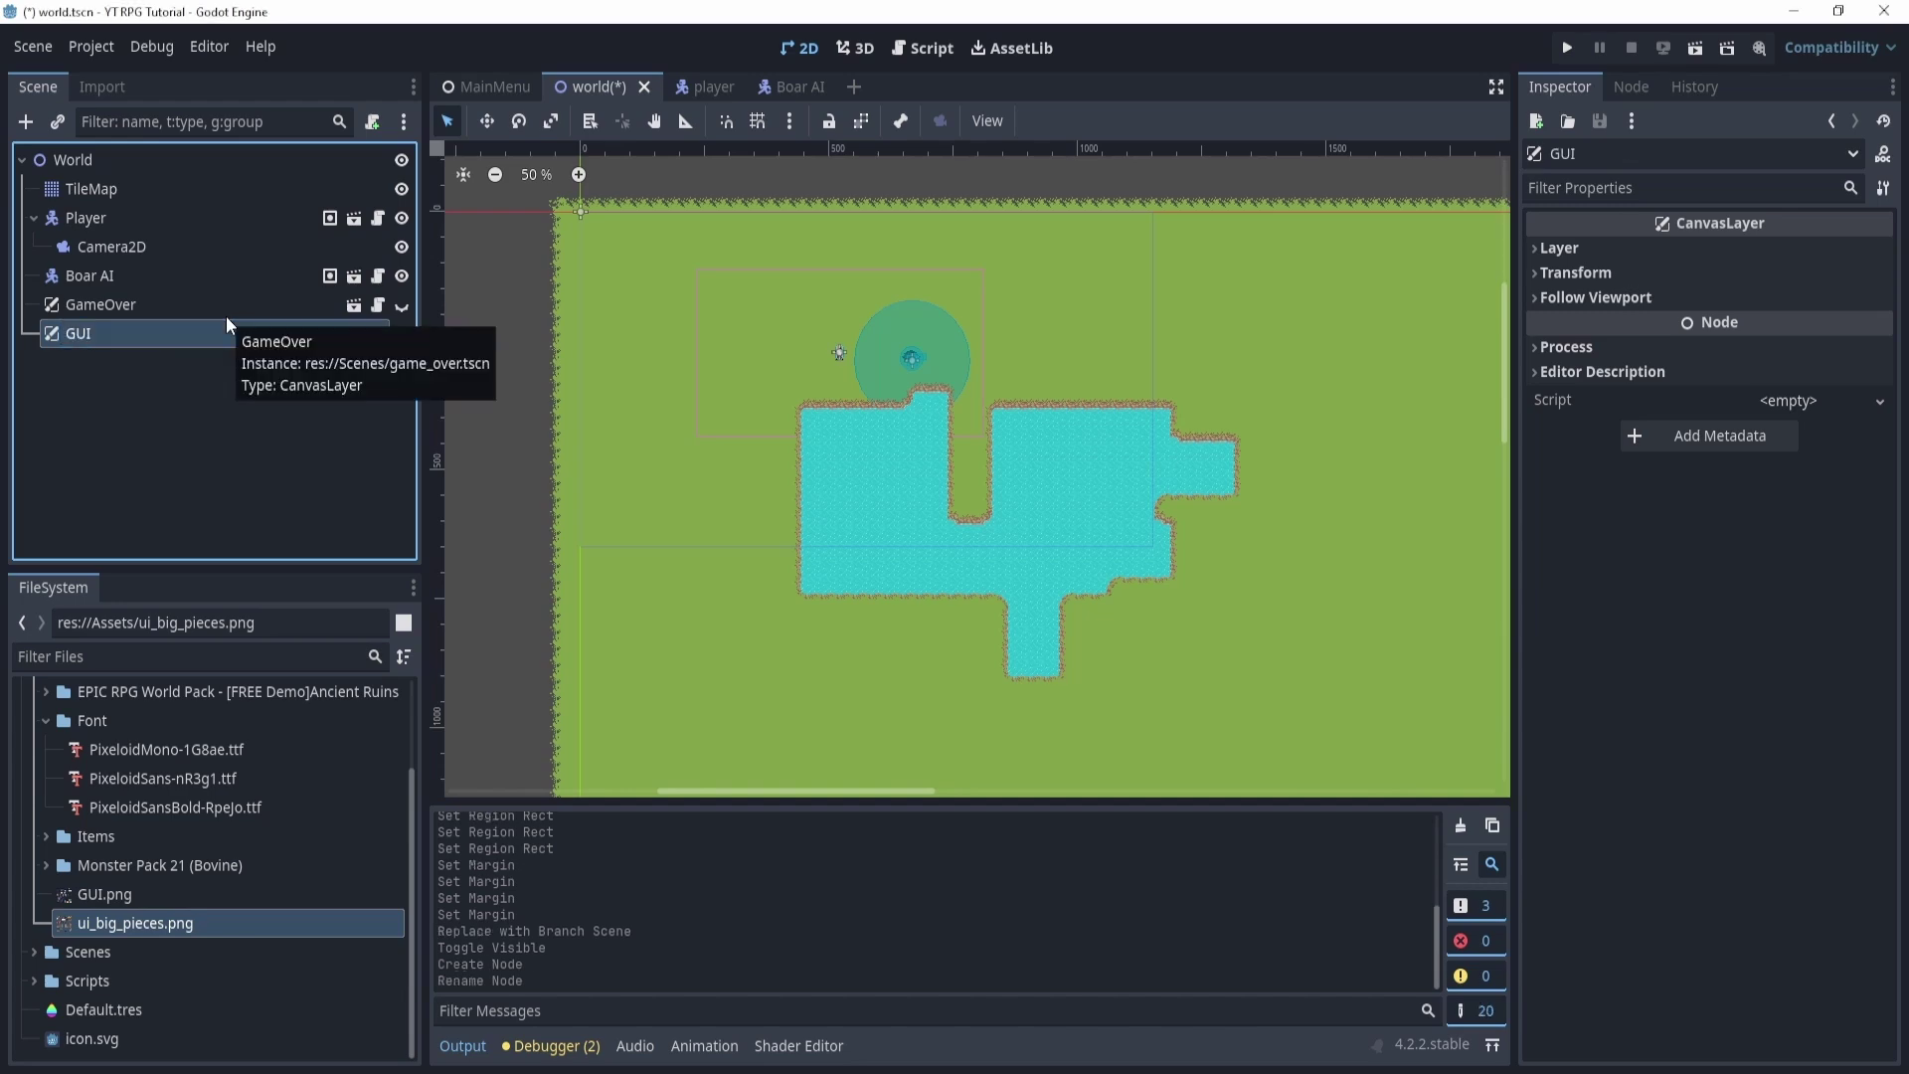
Add a ProgressBar under the GUI node and move it to about (26, 11) near the map's origin.
scroll(755, 406, up, 2)
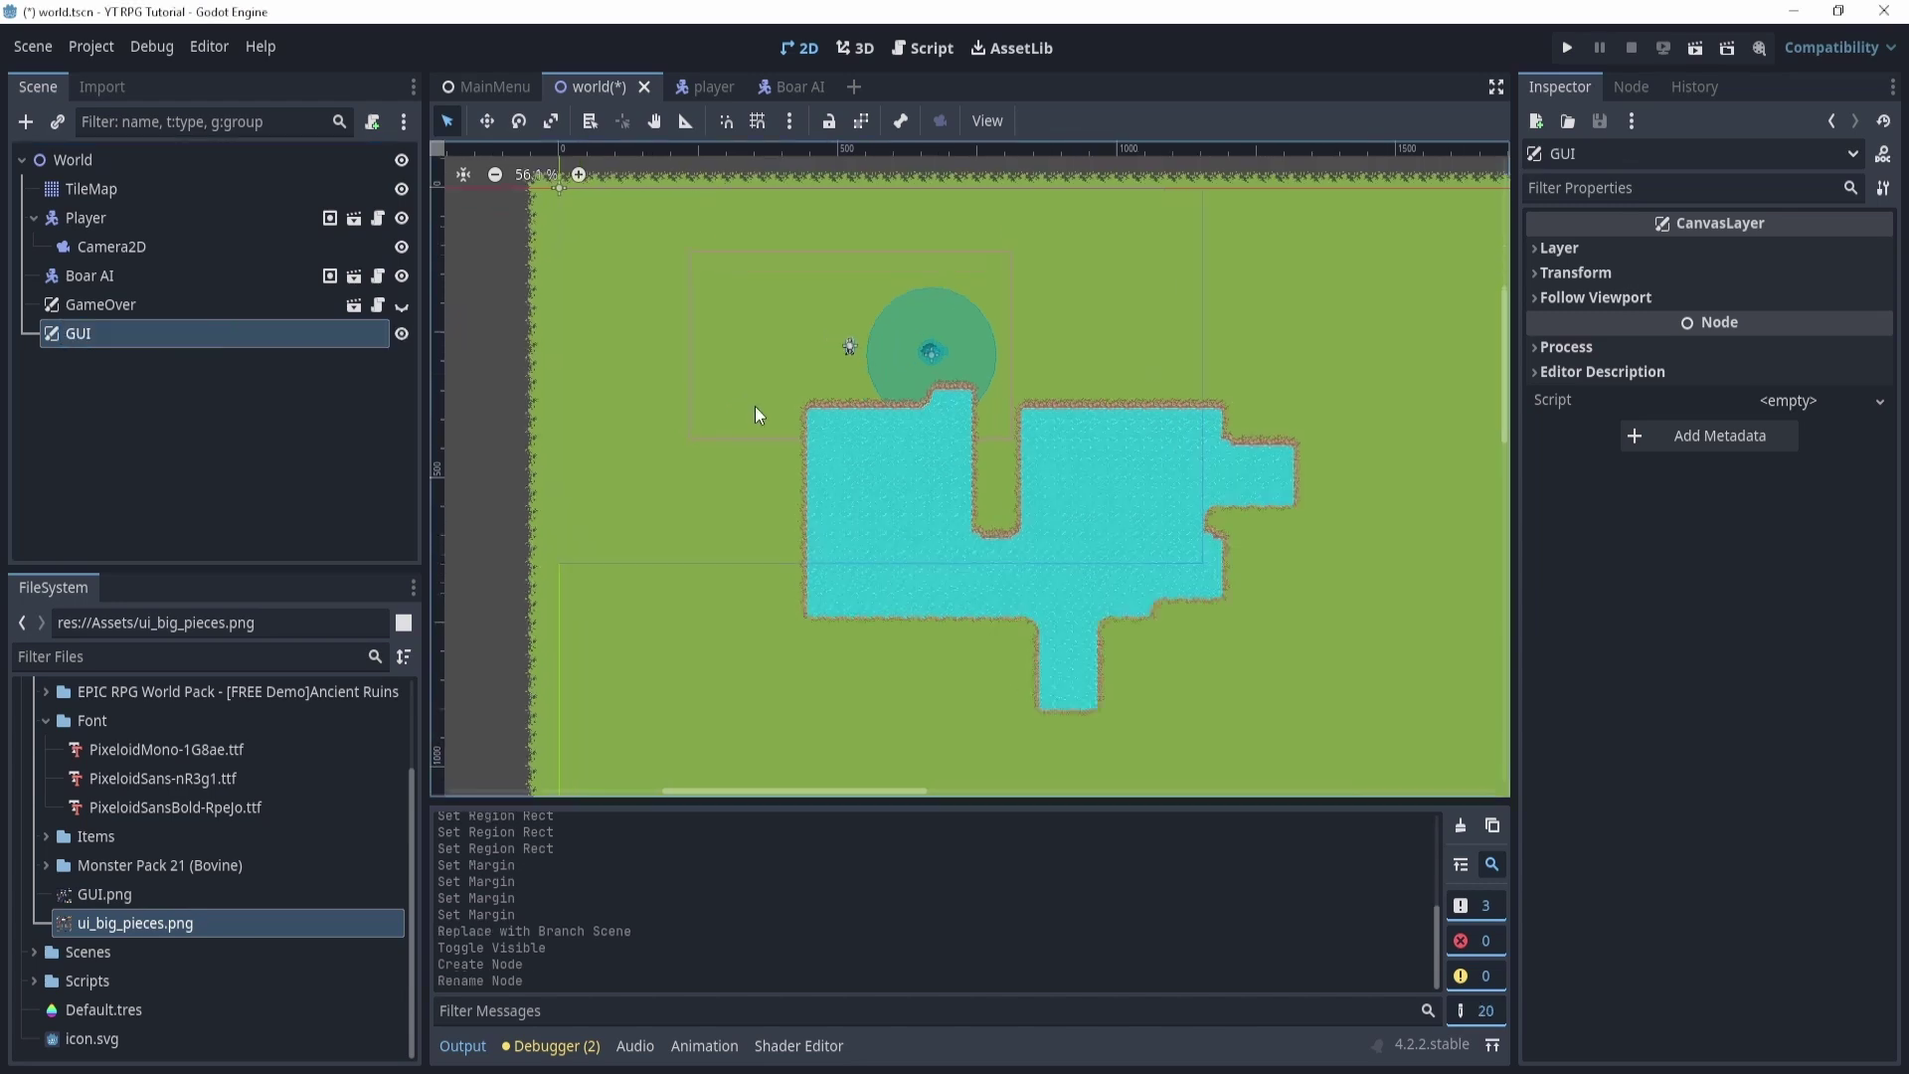
click(26, 121)
text(prog)
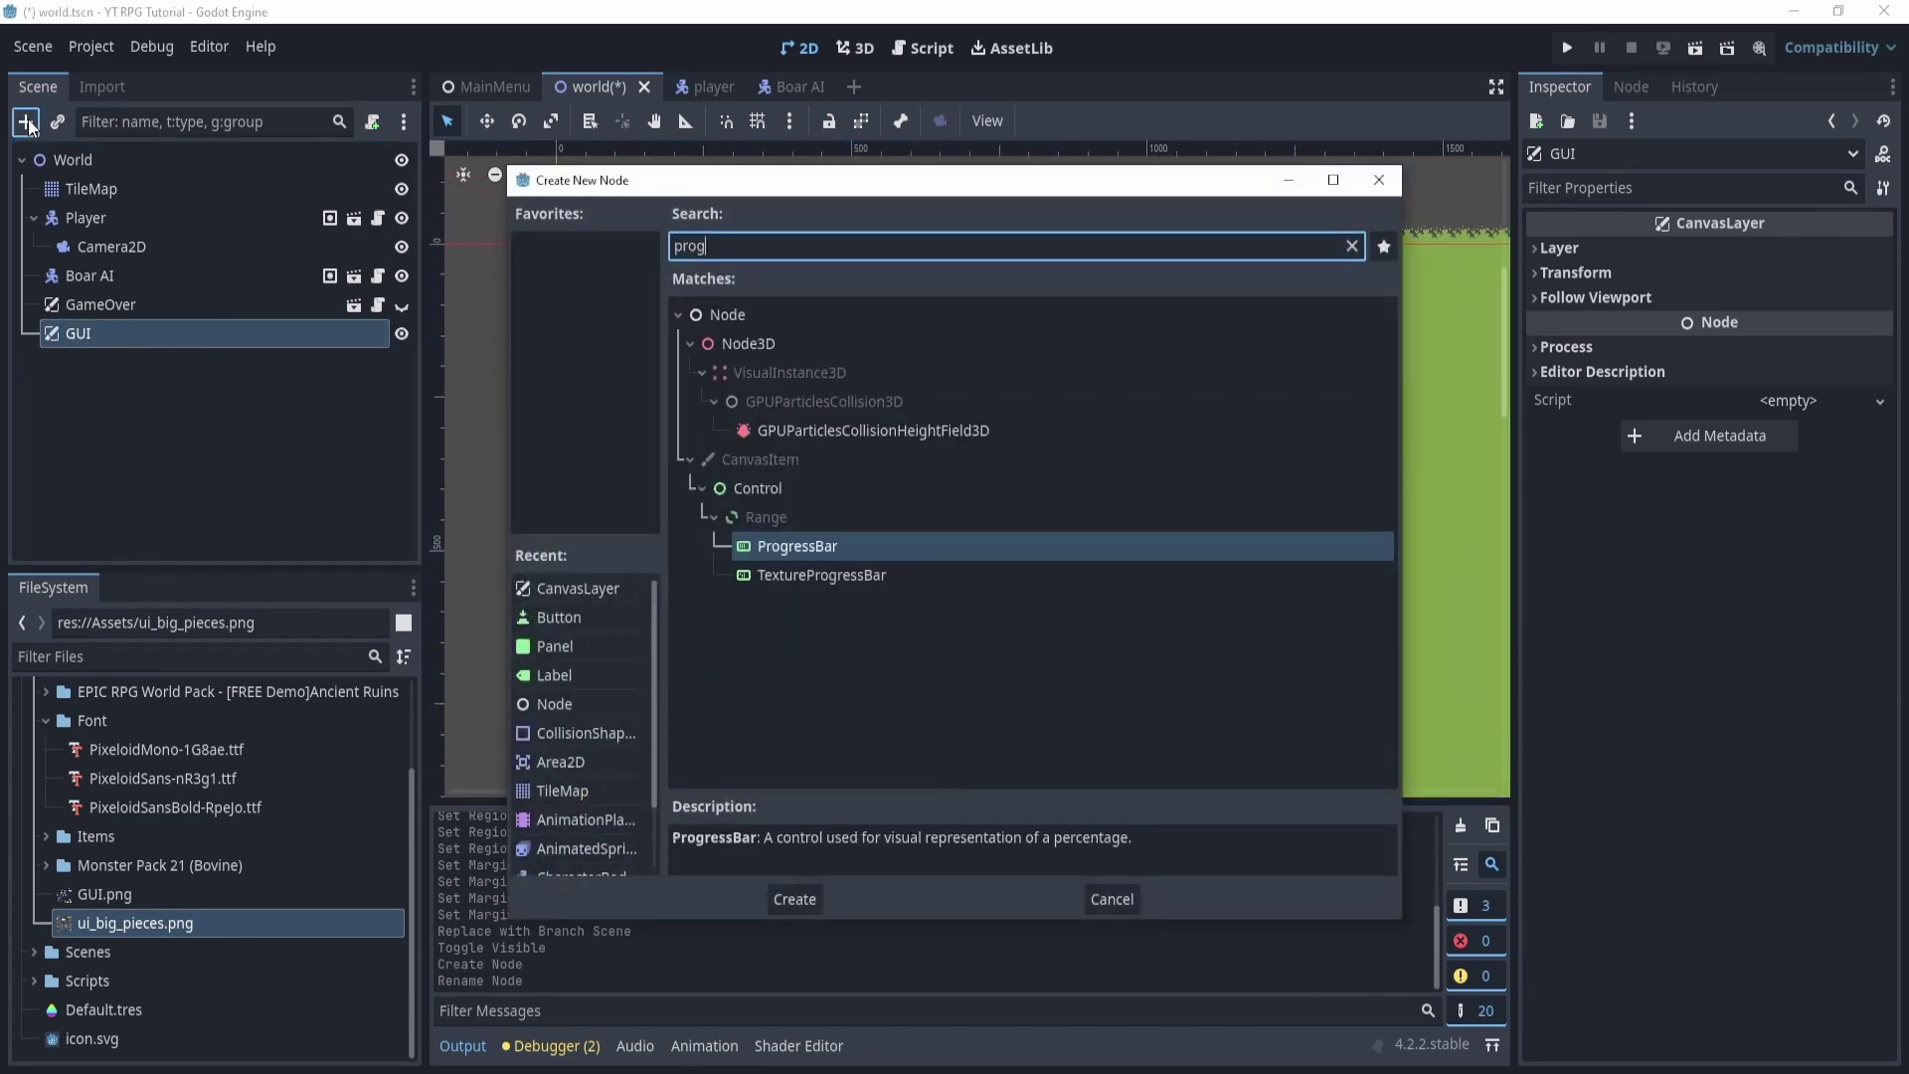
key(Return)
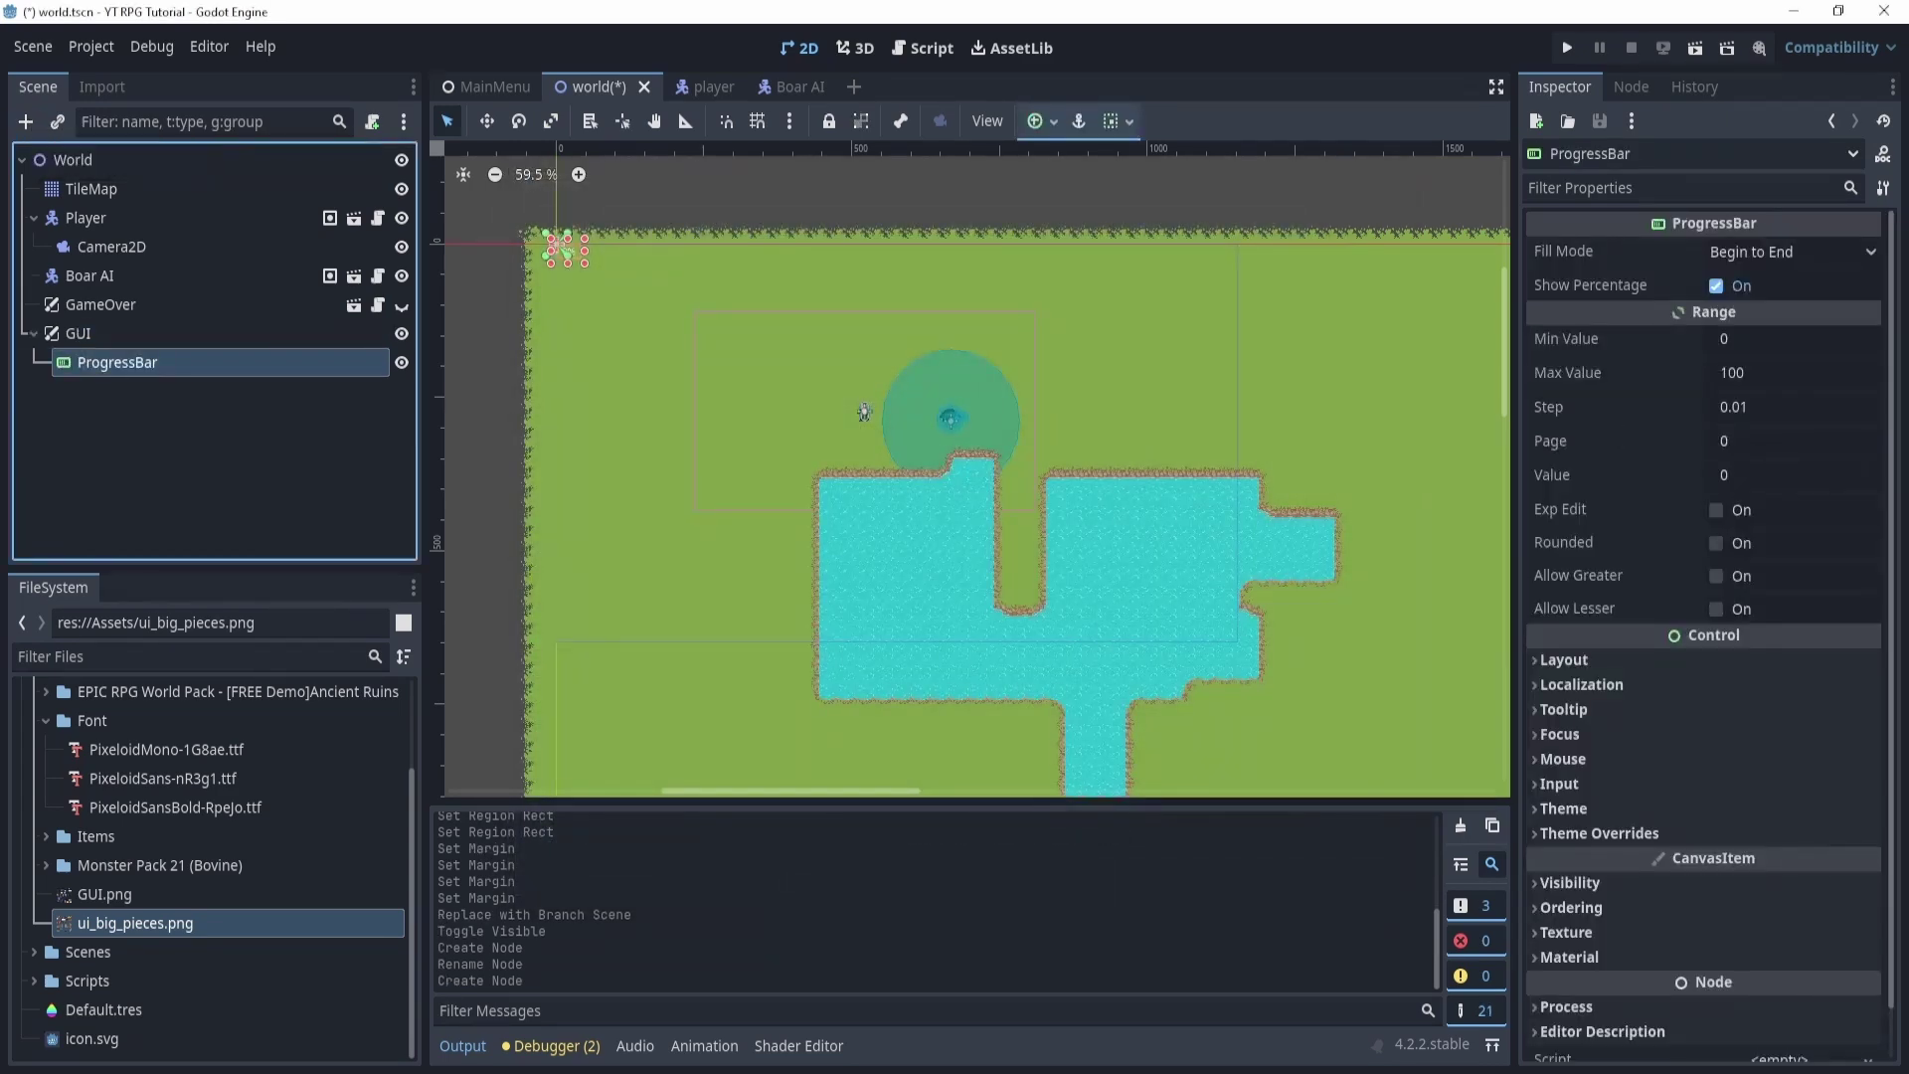
scroll(497, 300, up, 5)
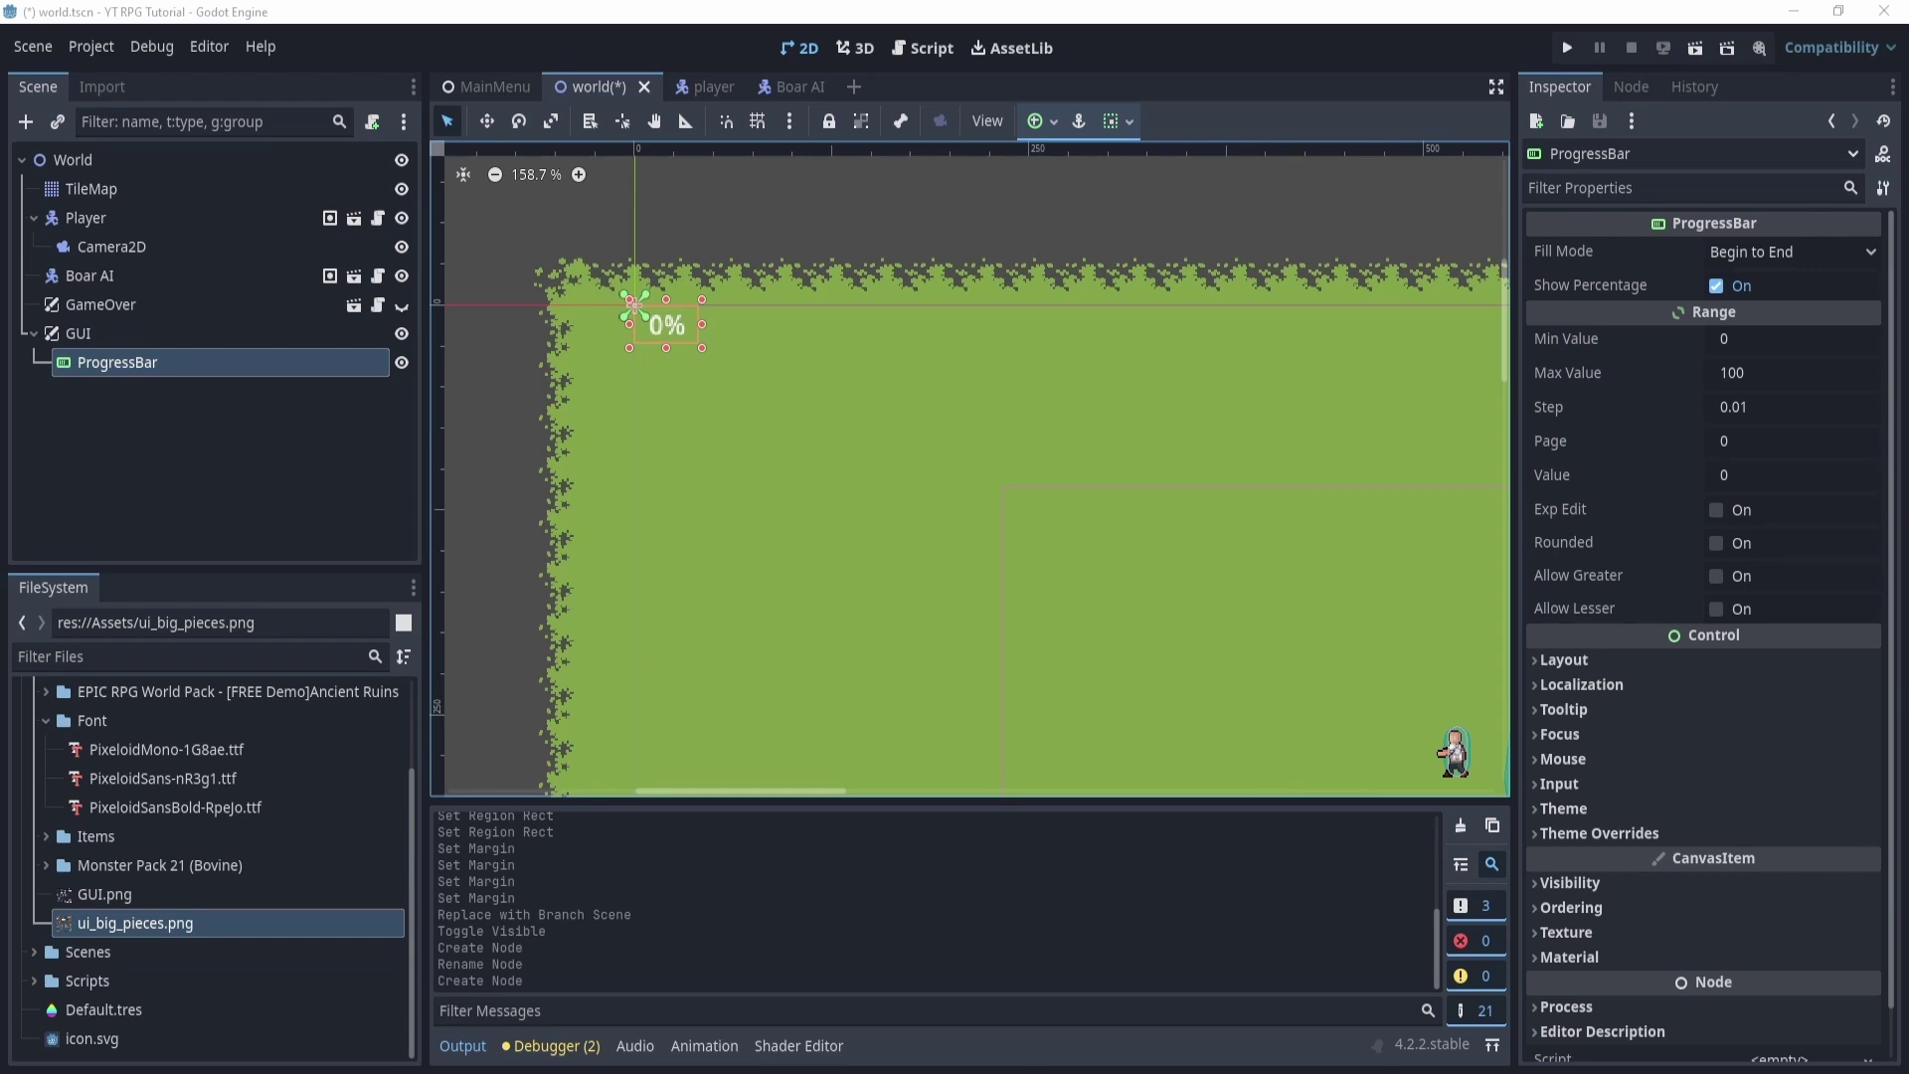
scroll(693, 328, up, 1)
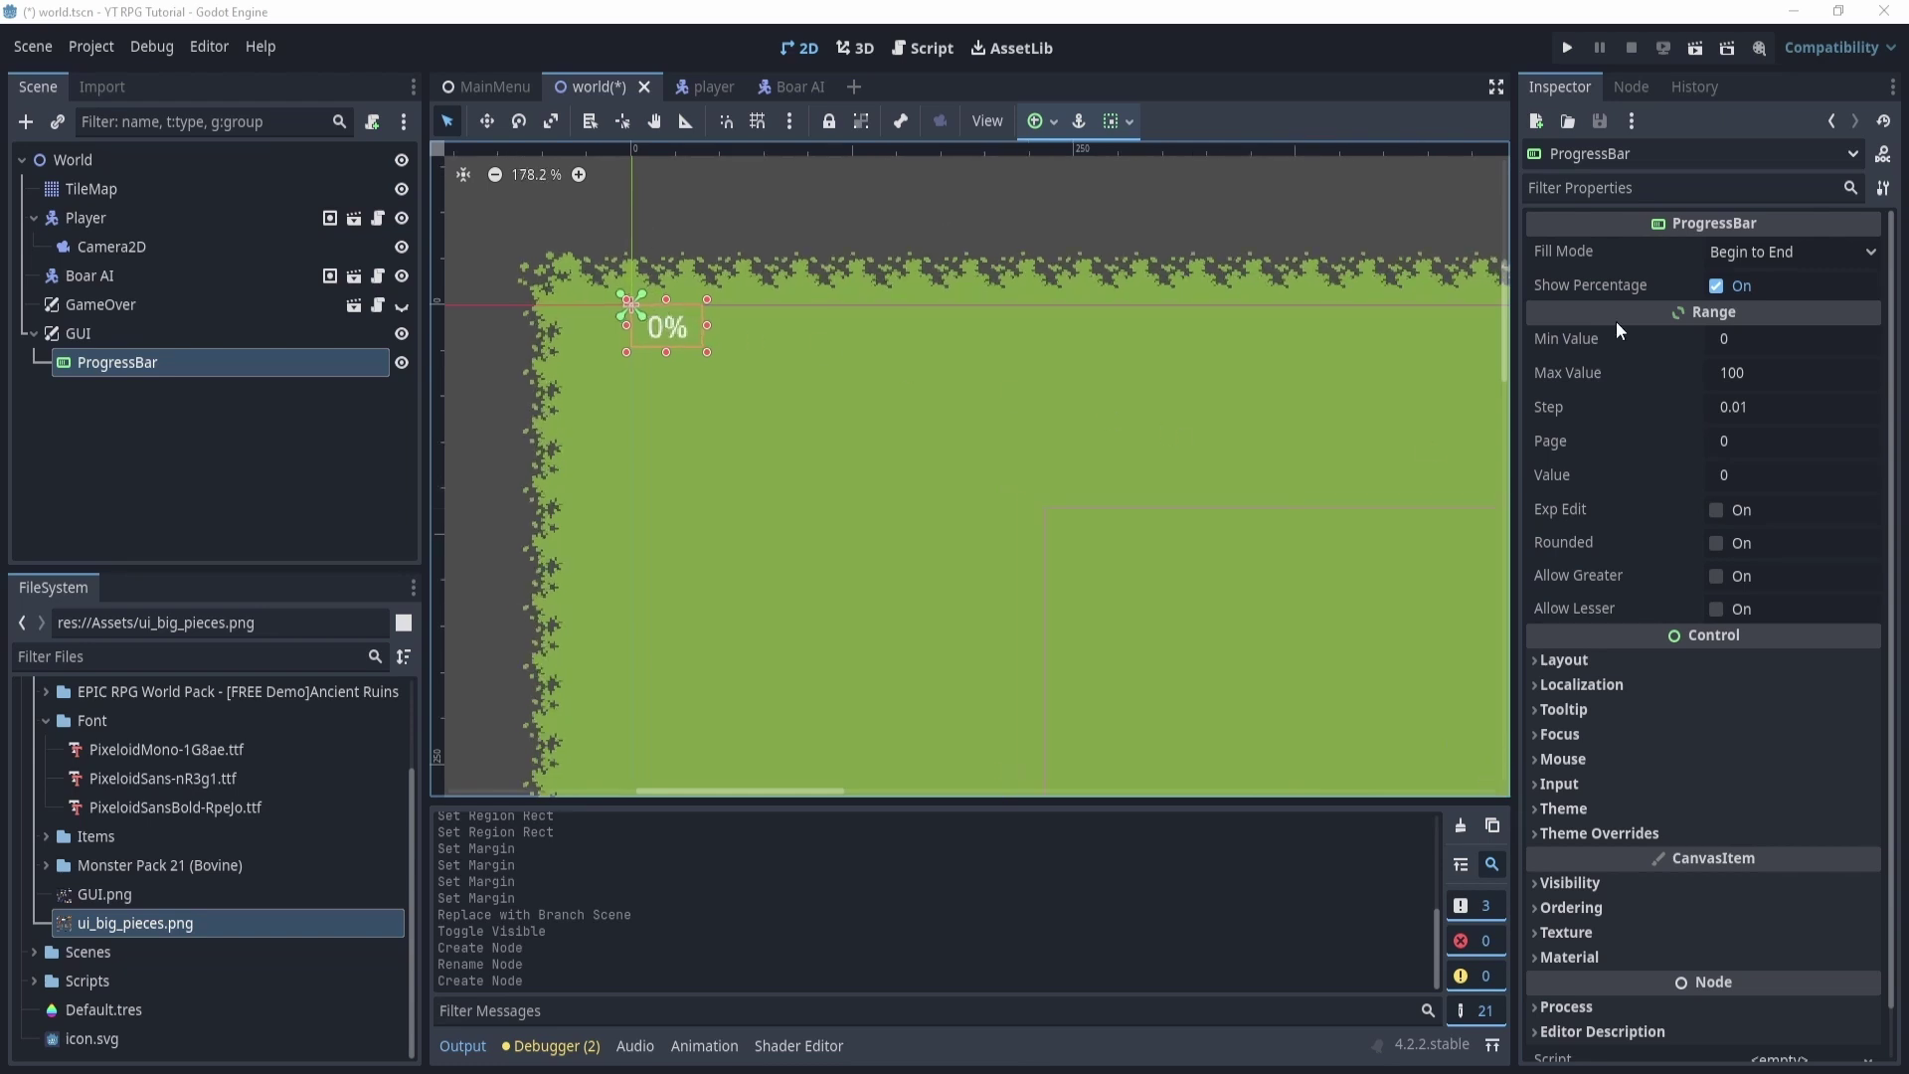
drag(1524, 282, 1474, 283)
scroll(593, 388, up, 3)
drag(696, 344, 784, 378)
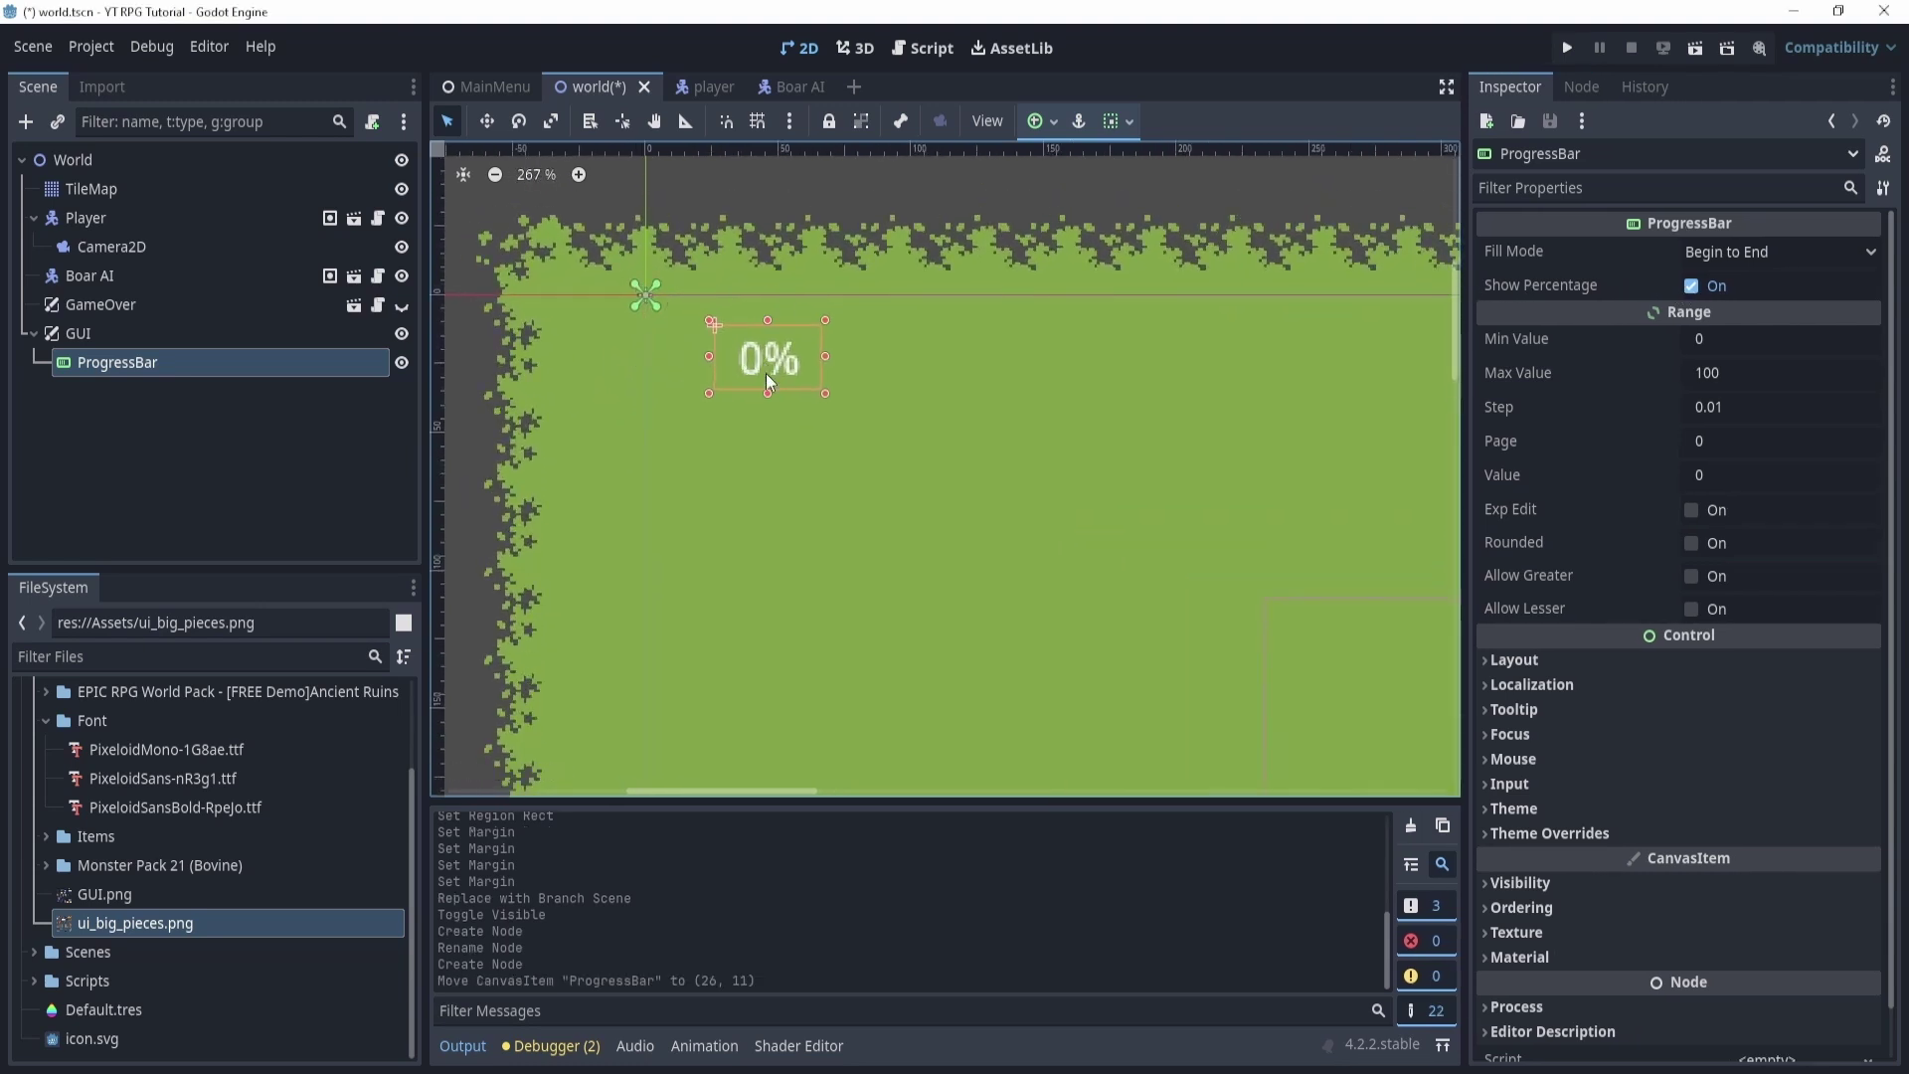
Turn off the ProgressBar's percentage display and set its value to 100.
click(1692, 286)
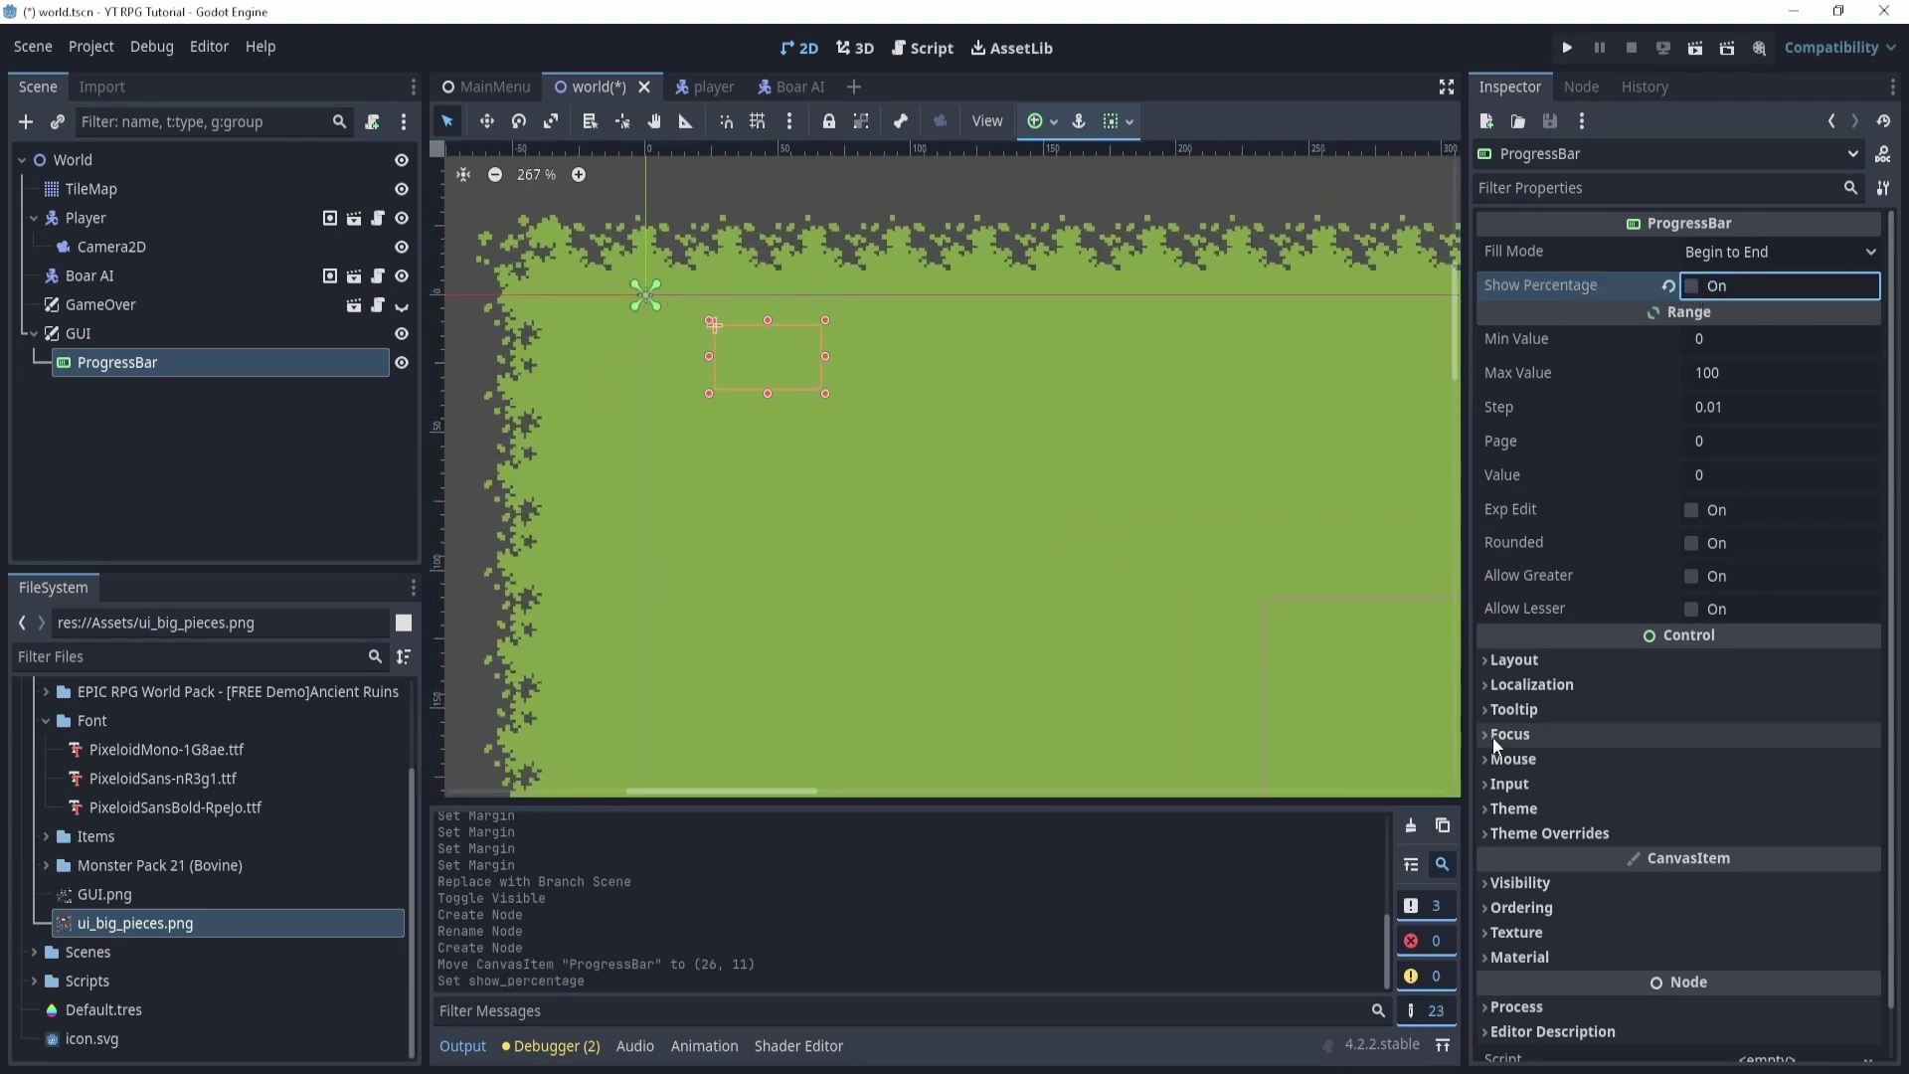
click(1710, 477)
text(100)
key(Return)
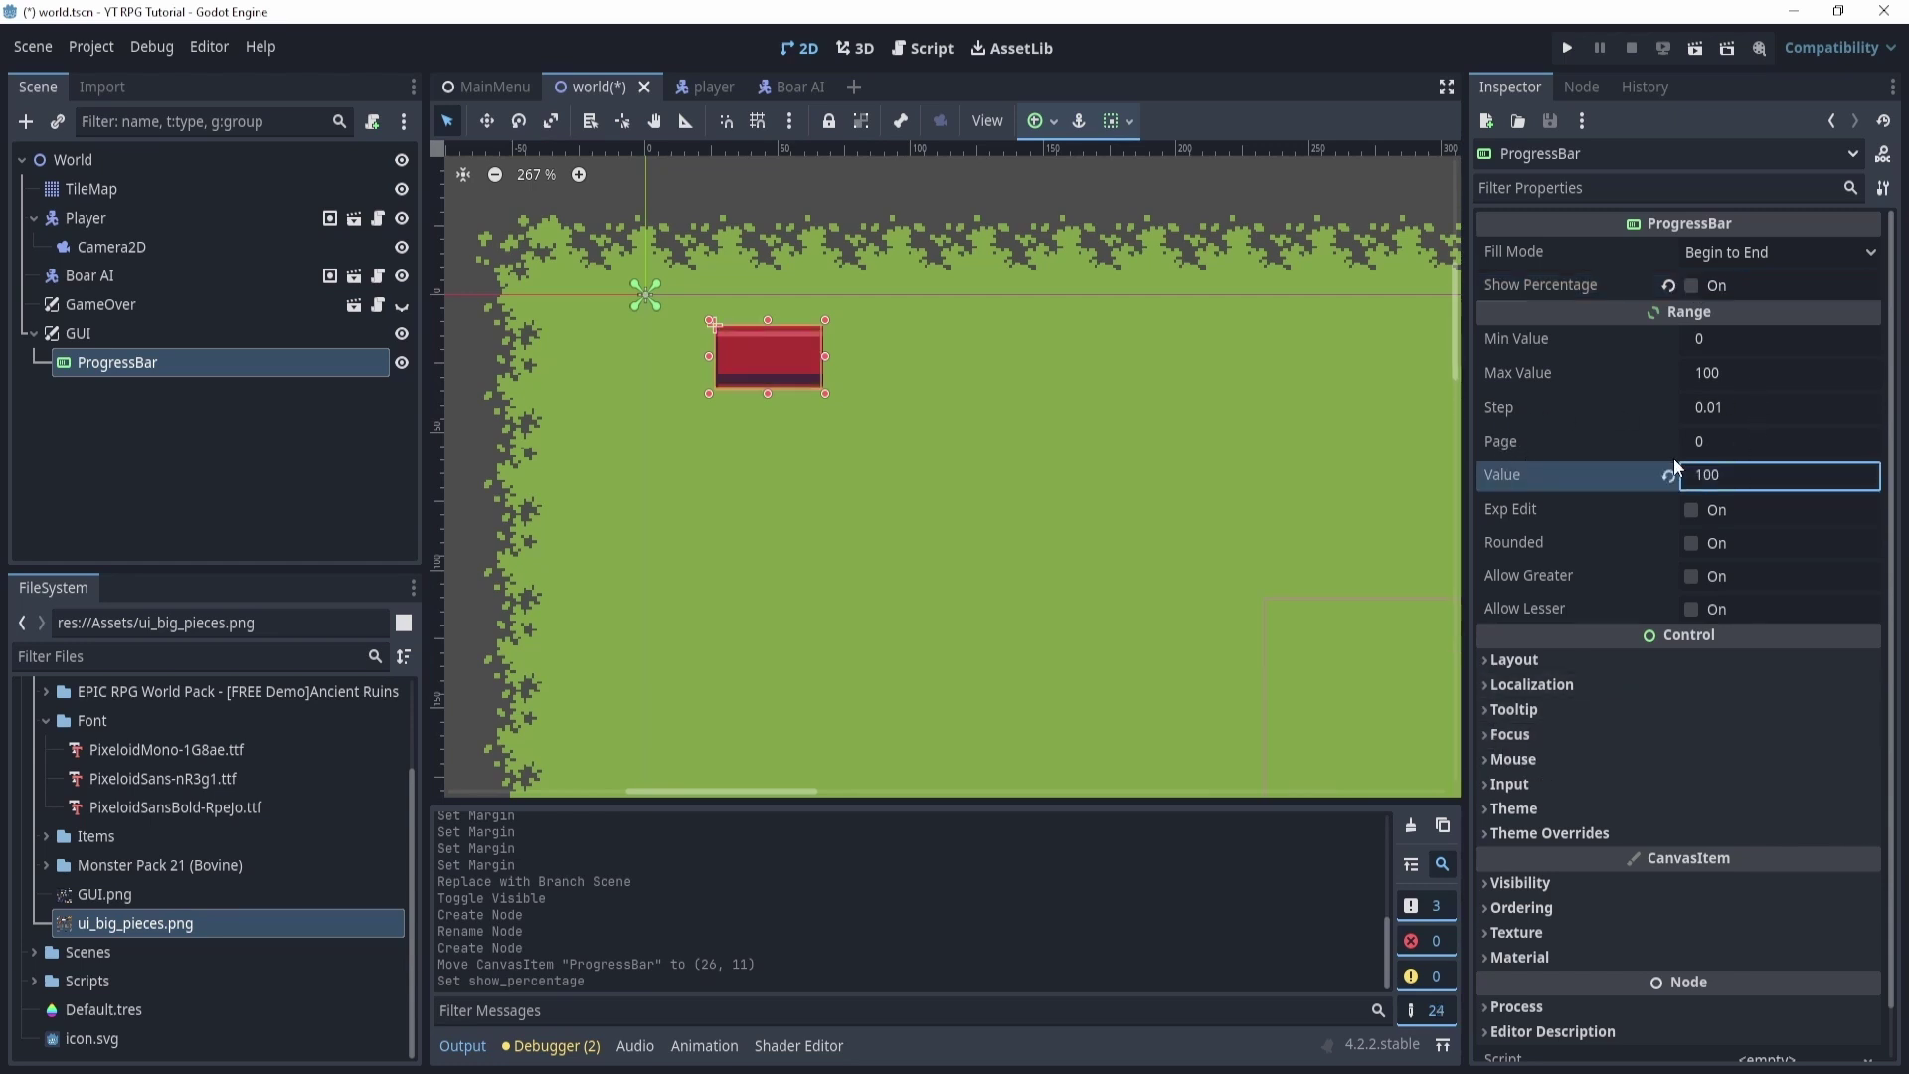
Widen the progress bar to about 165 by 23 and move it to about (42, 20).
drag(822, 369, 1178, 370)
scroll(1048, 396, down, 2)
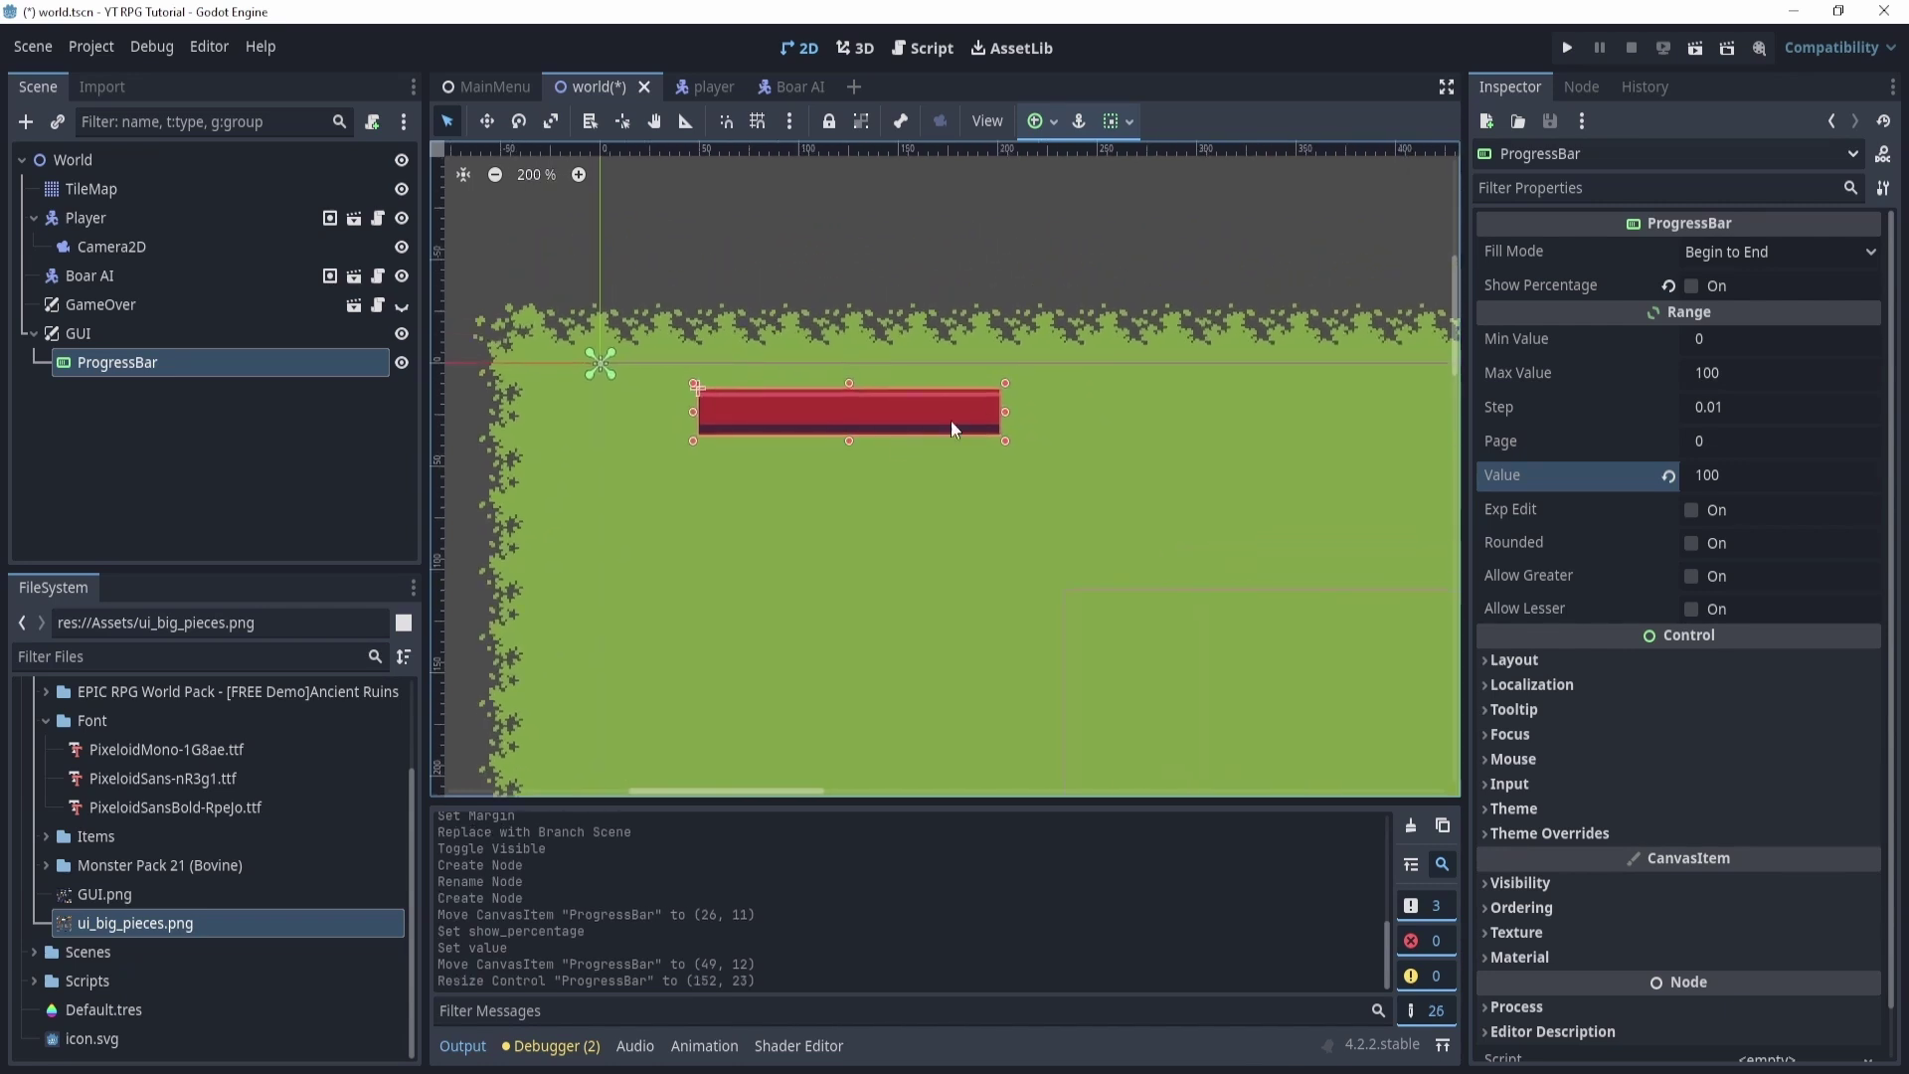
drag(1008, 409, 1040, 463)
scroll(1138, 522, down, 6)
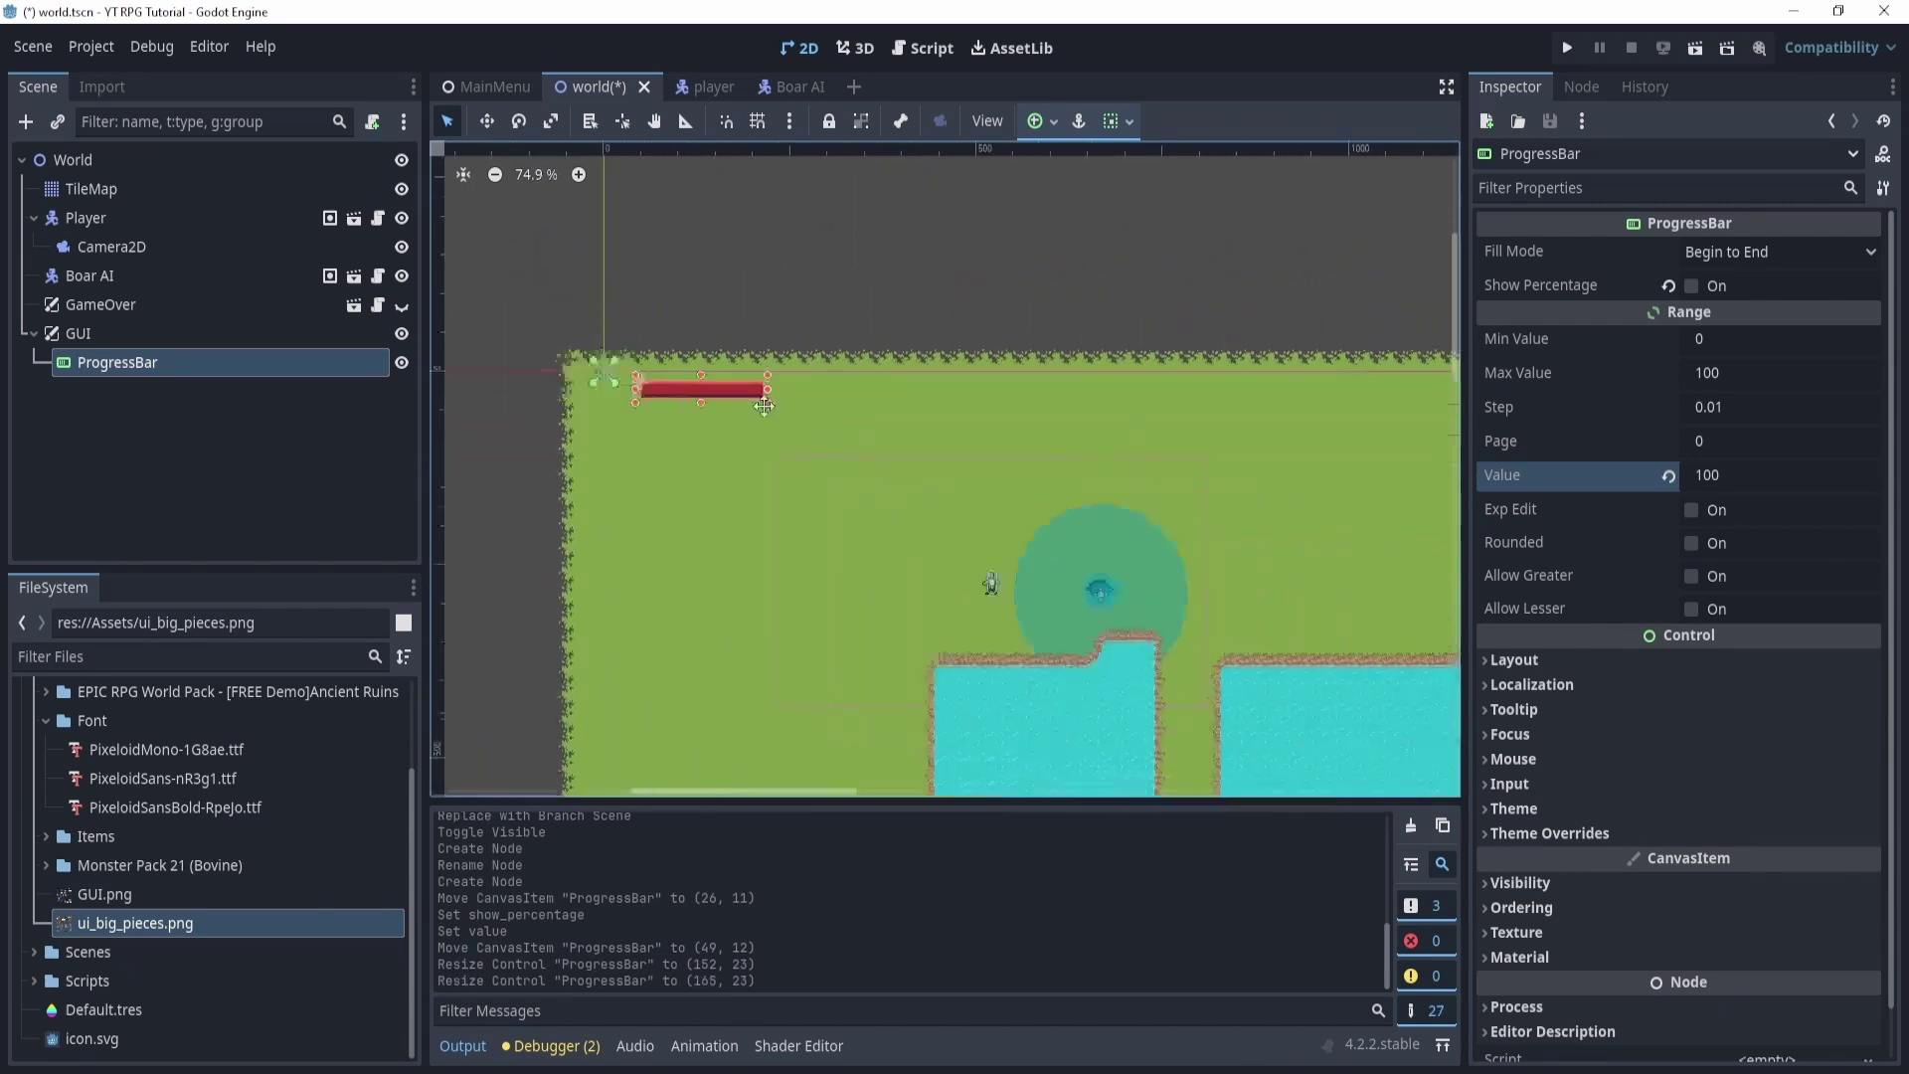
scroll(594, 338, up, 7)
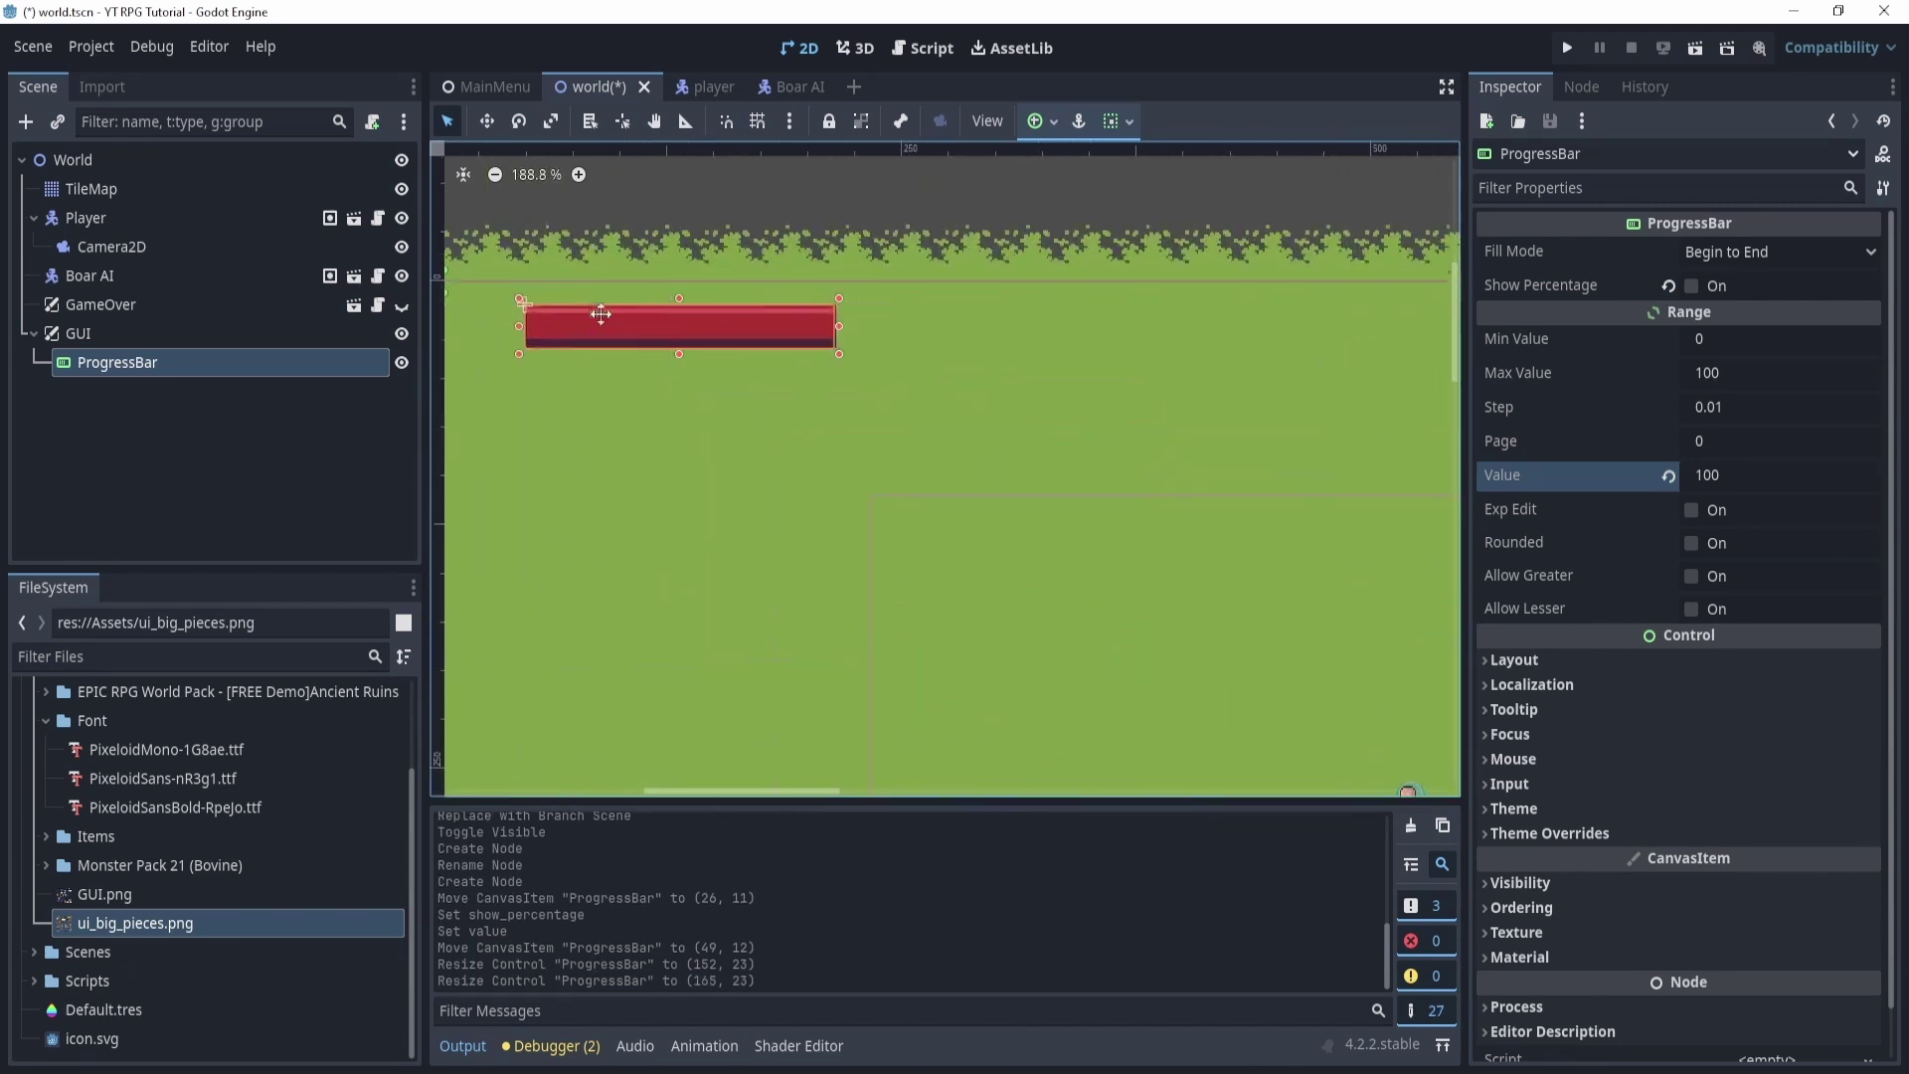
drag(737, 407, 720, 428)
Add a Sprite2D under the GUI node and assign ui_big_pieces.png as its texture.
click(194, 332)
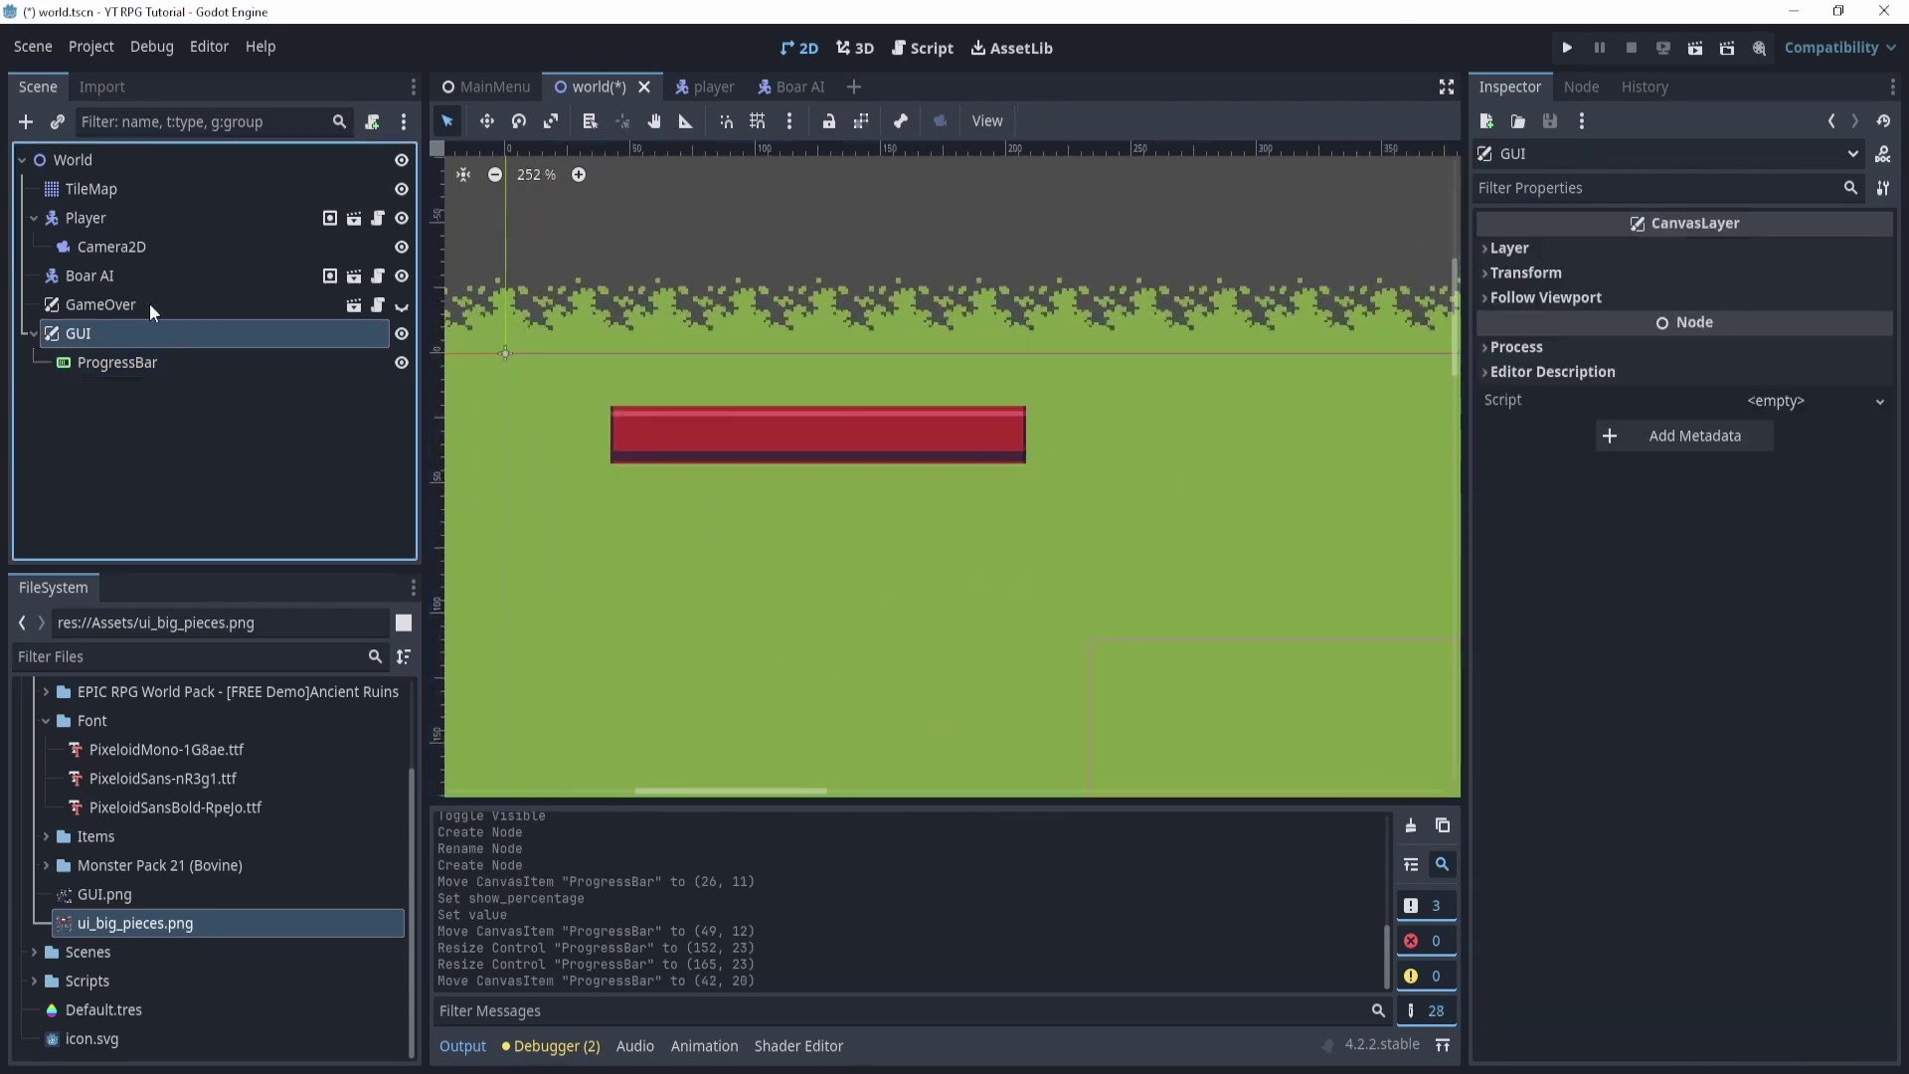
click(26, 121)
text(sprite)
key(Return)
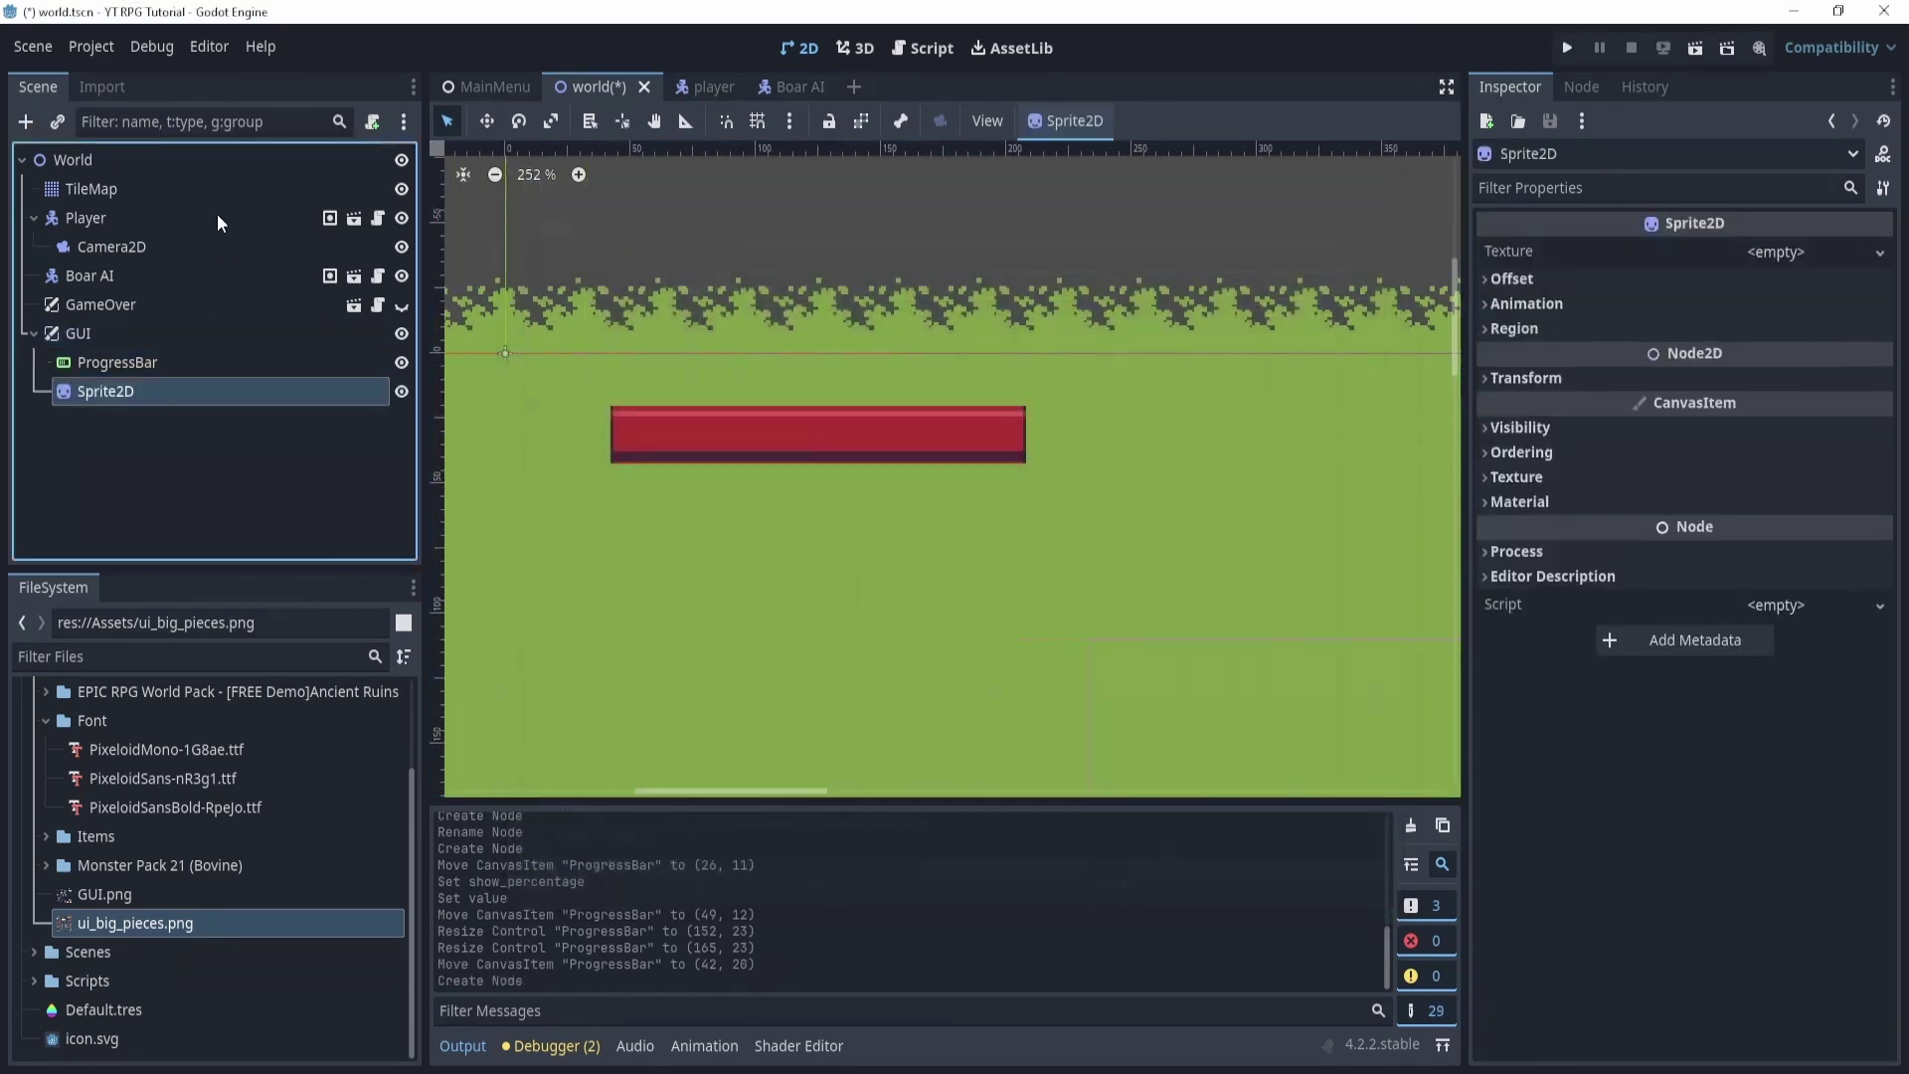
drag(185, 923, 1775, 260)
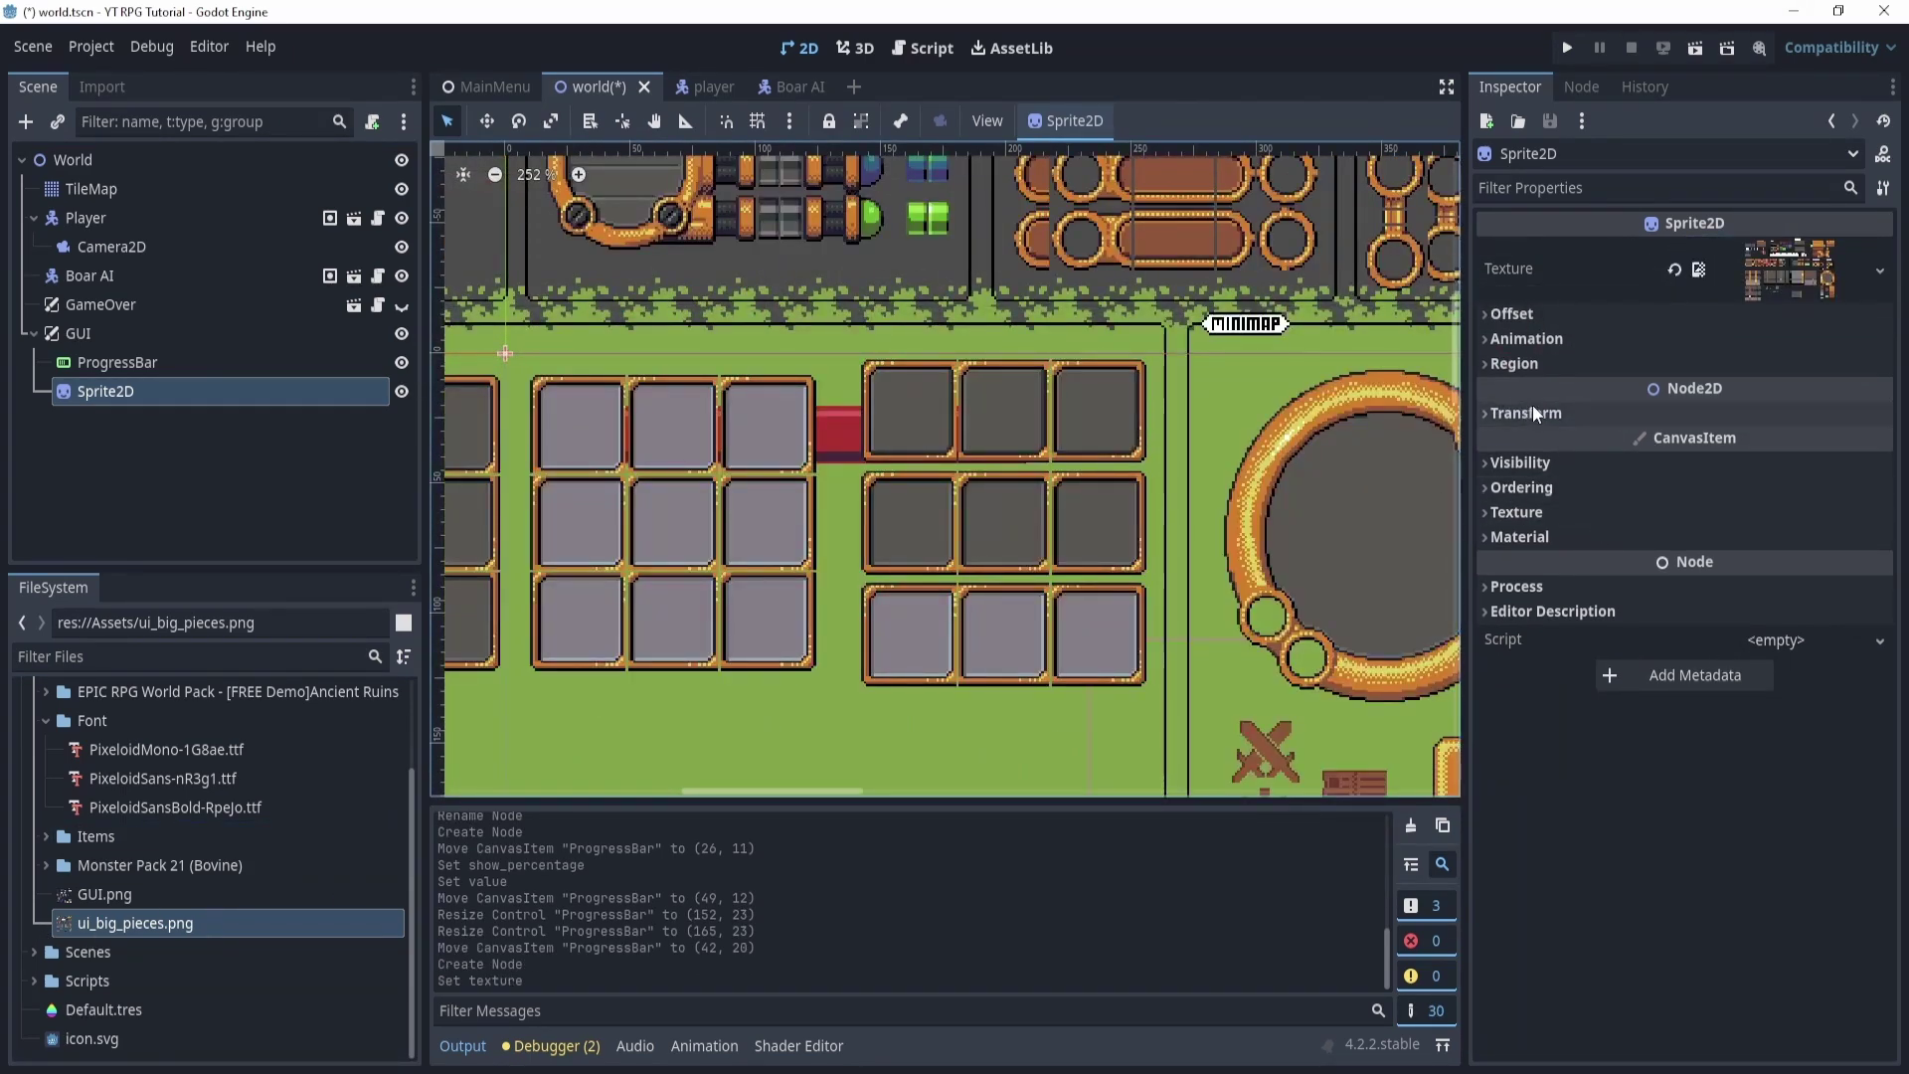
Enable the sprite's region and crop it to the topmost empty fill-bar frame, about 72 by 21 pixels.
click(1522, 363)
click(1702, 391)
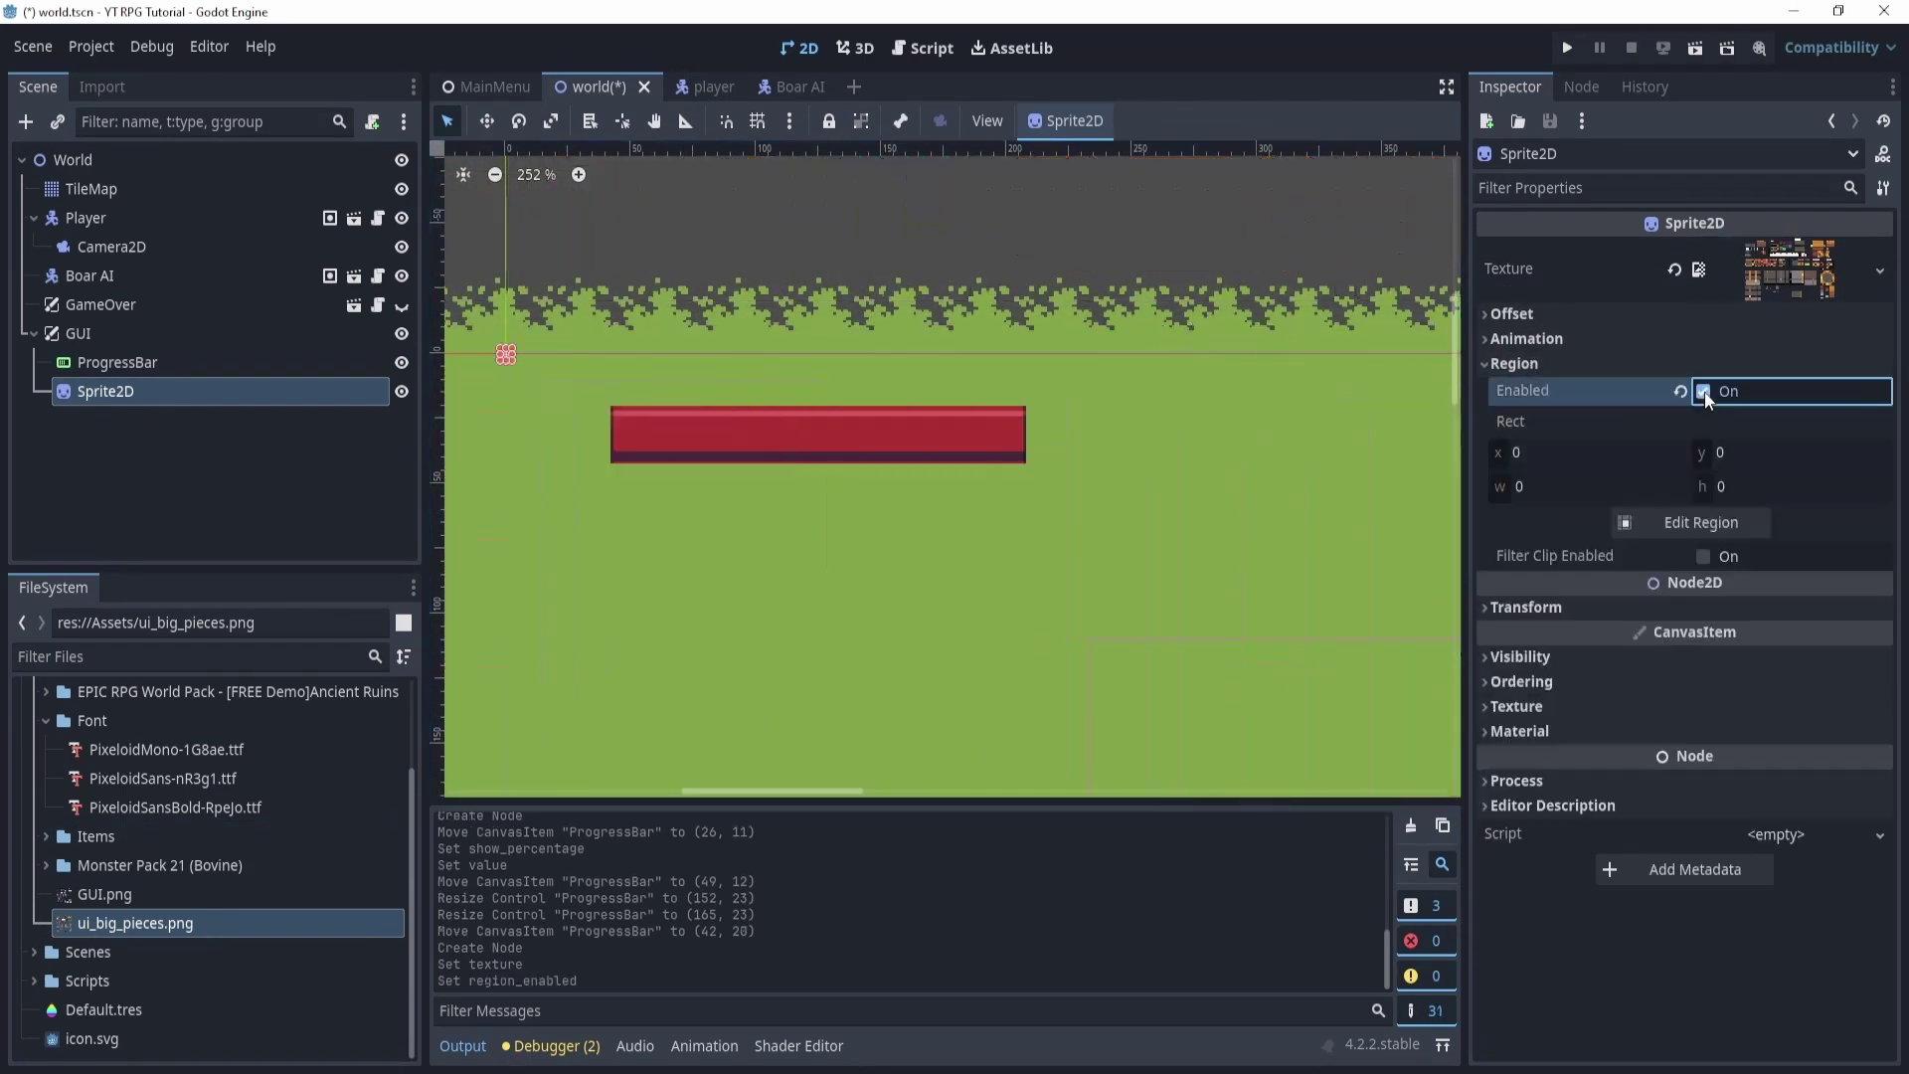
click(1673, 523)
scroll(1136, 465, down, 5)
scroll(804, 573, up, 6)
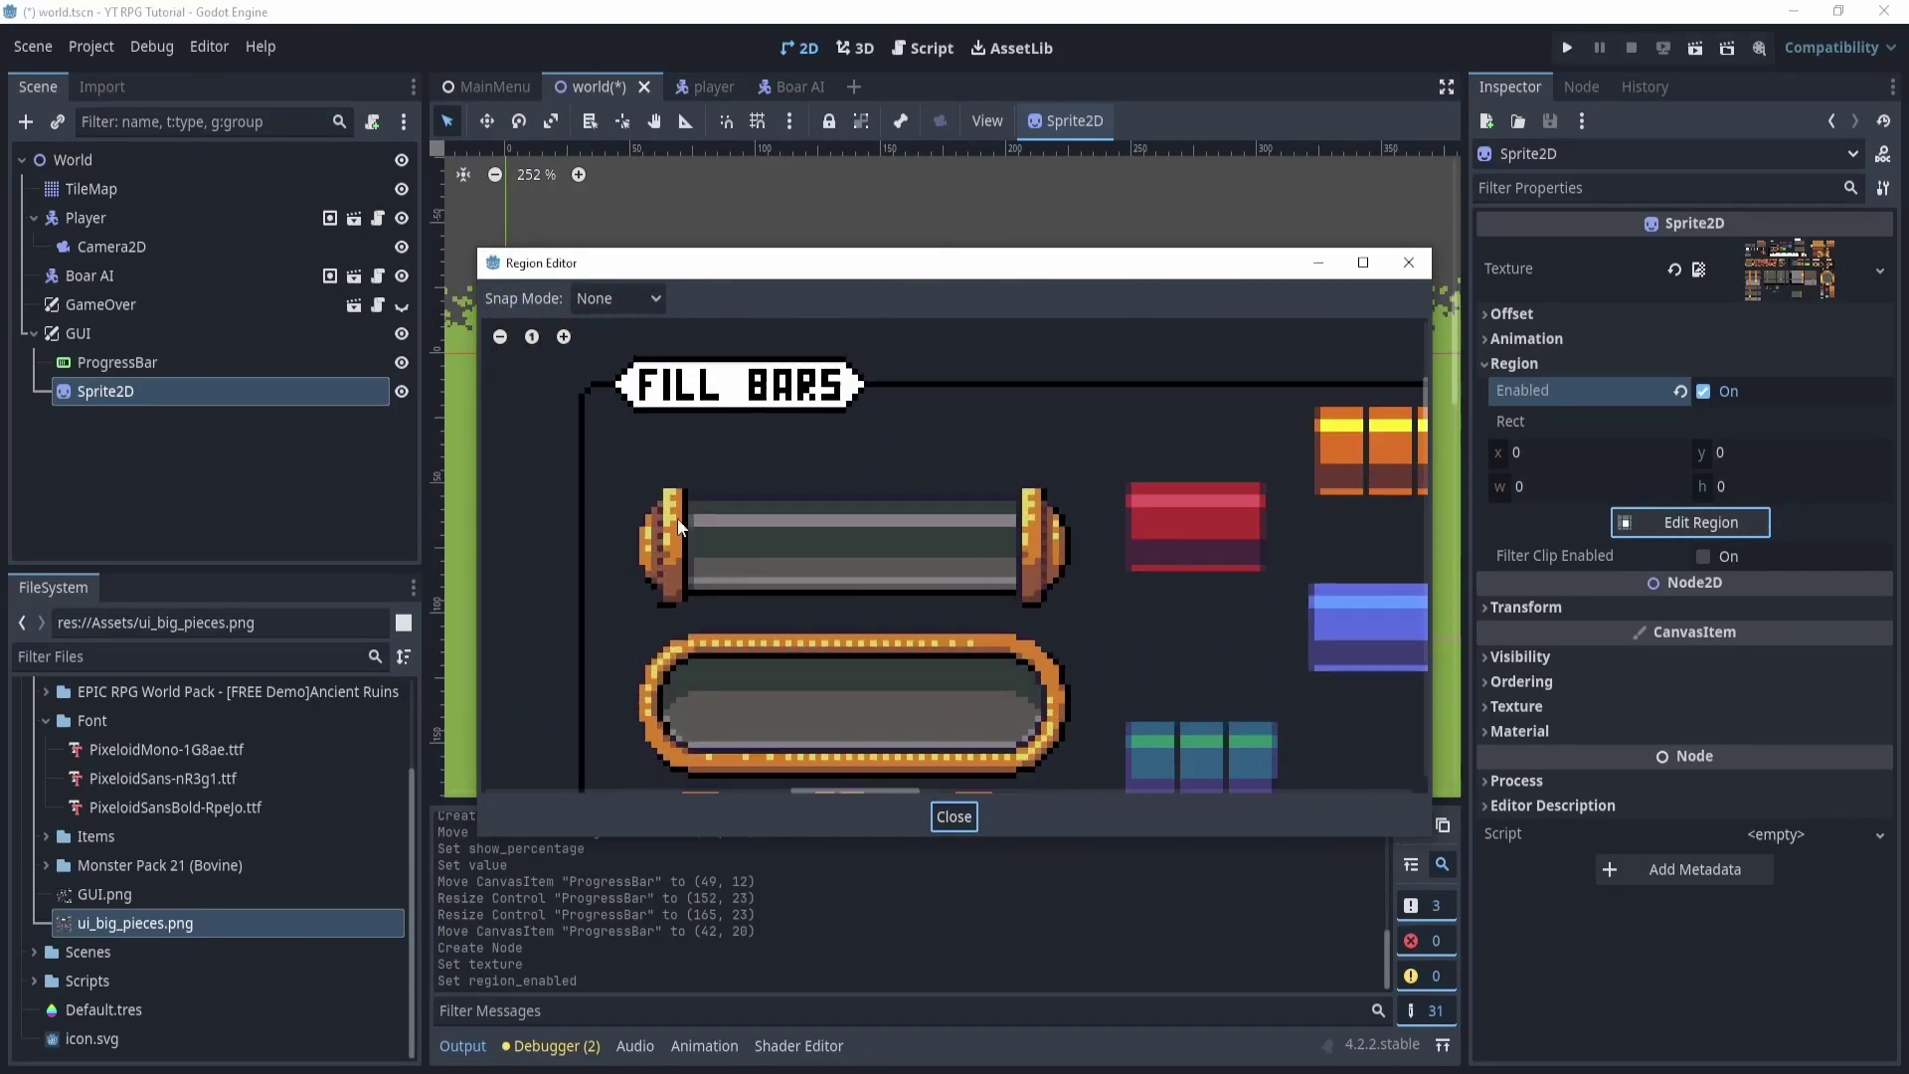
drag(635, 474, 1071, 610)
drag(630, 539, 627, 541)
click(974, 827)
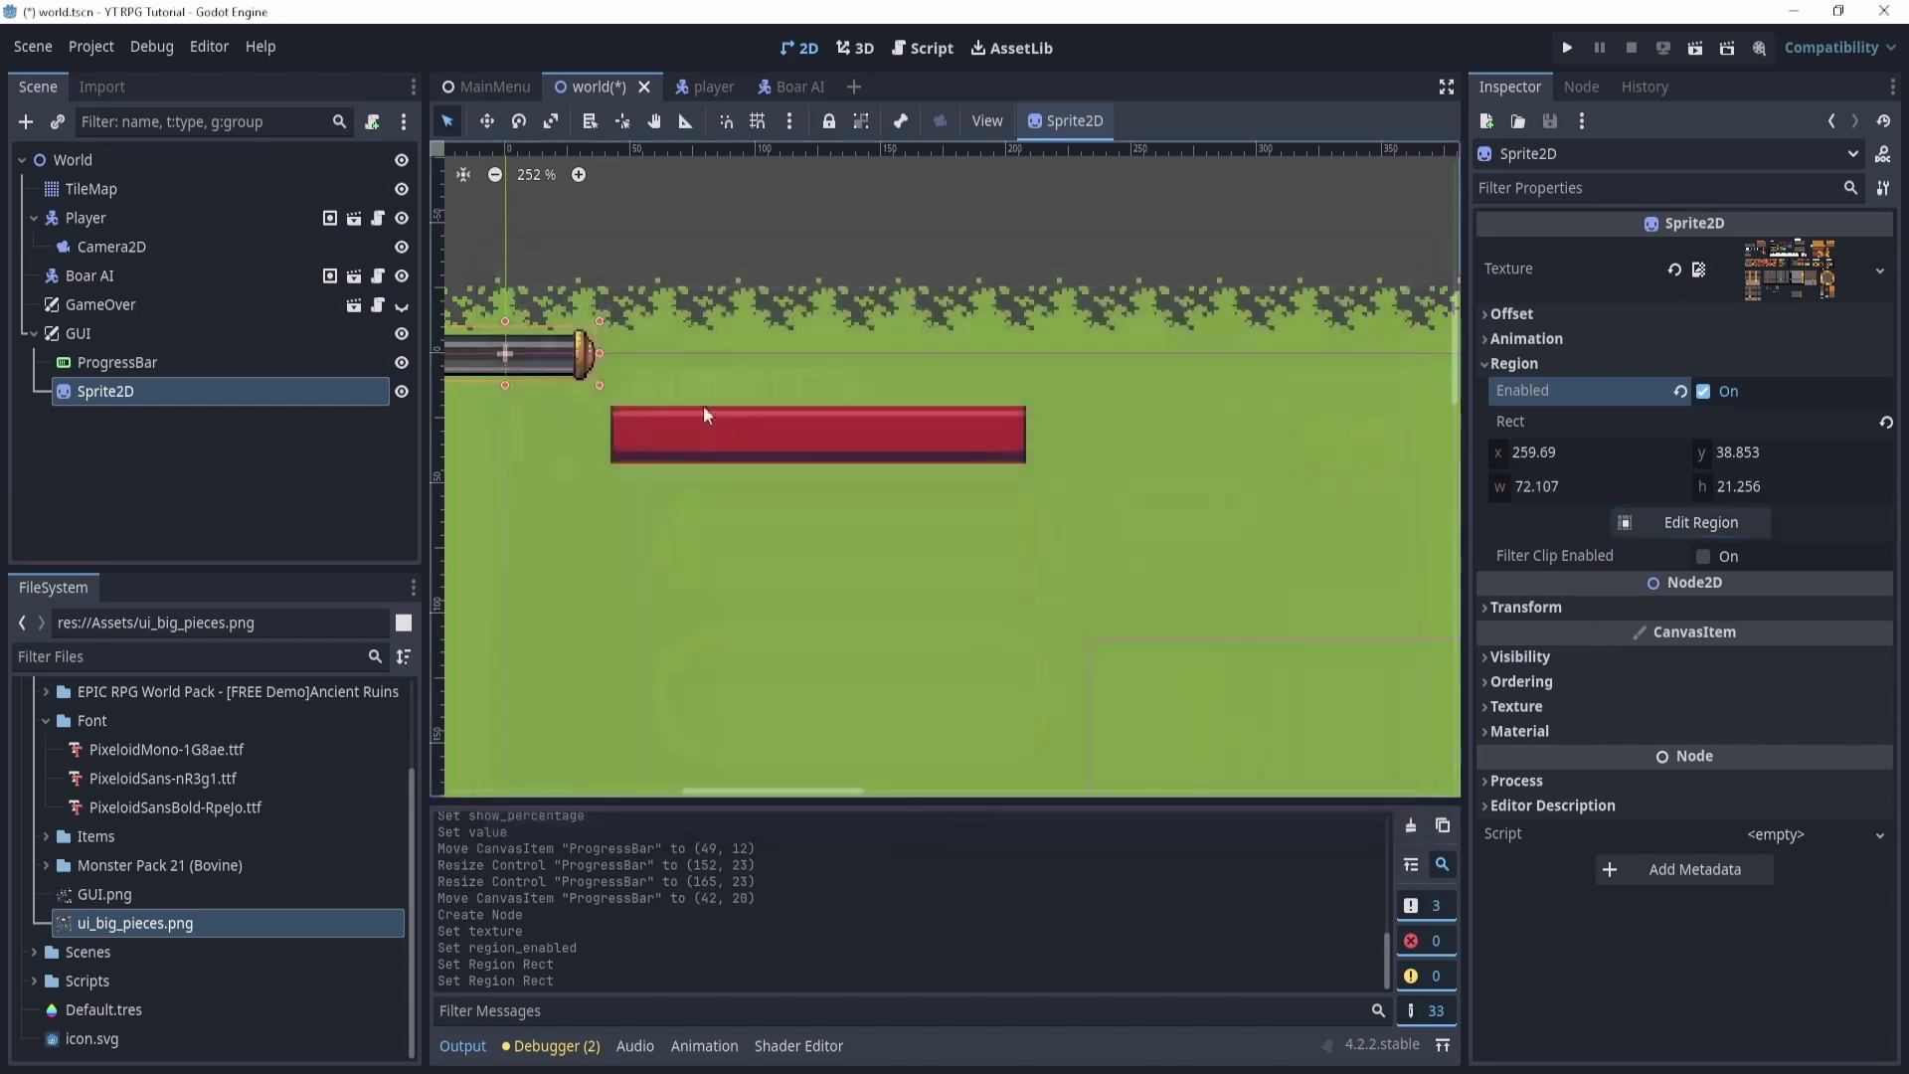
Fit the frame sprite around the progress bar at a scale of about (2.57, 1.83), and reorder ProgressBar below Sprite2D in the tree.
scroll(730, 418, down, 2)
drag(632, 401, 977, 480)
drag(122, 362, 130, 402)
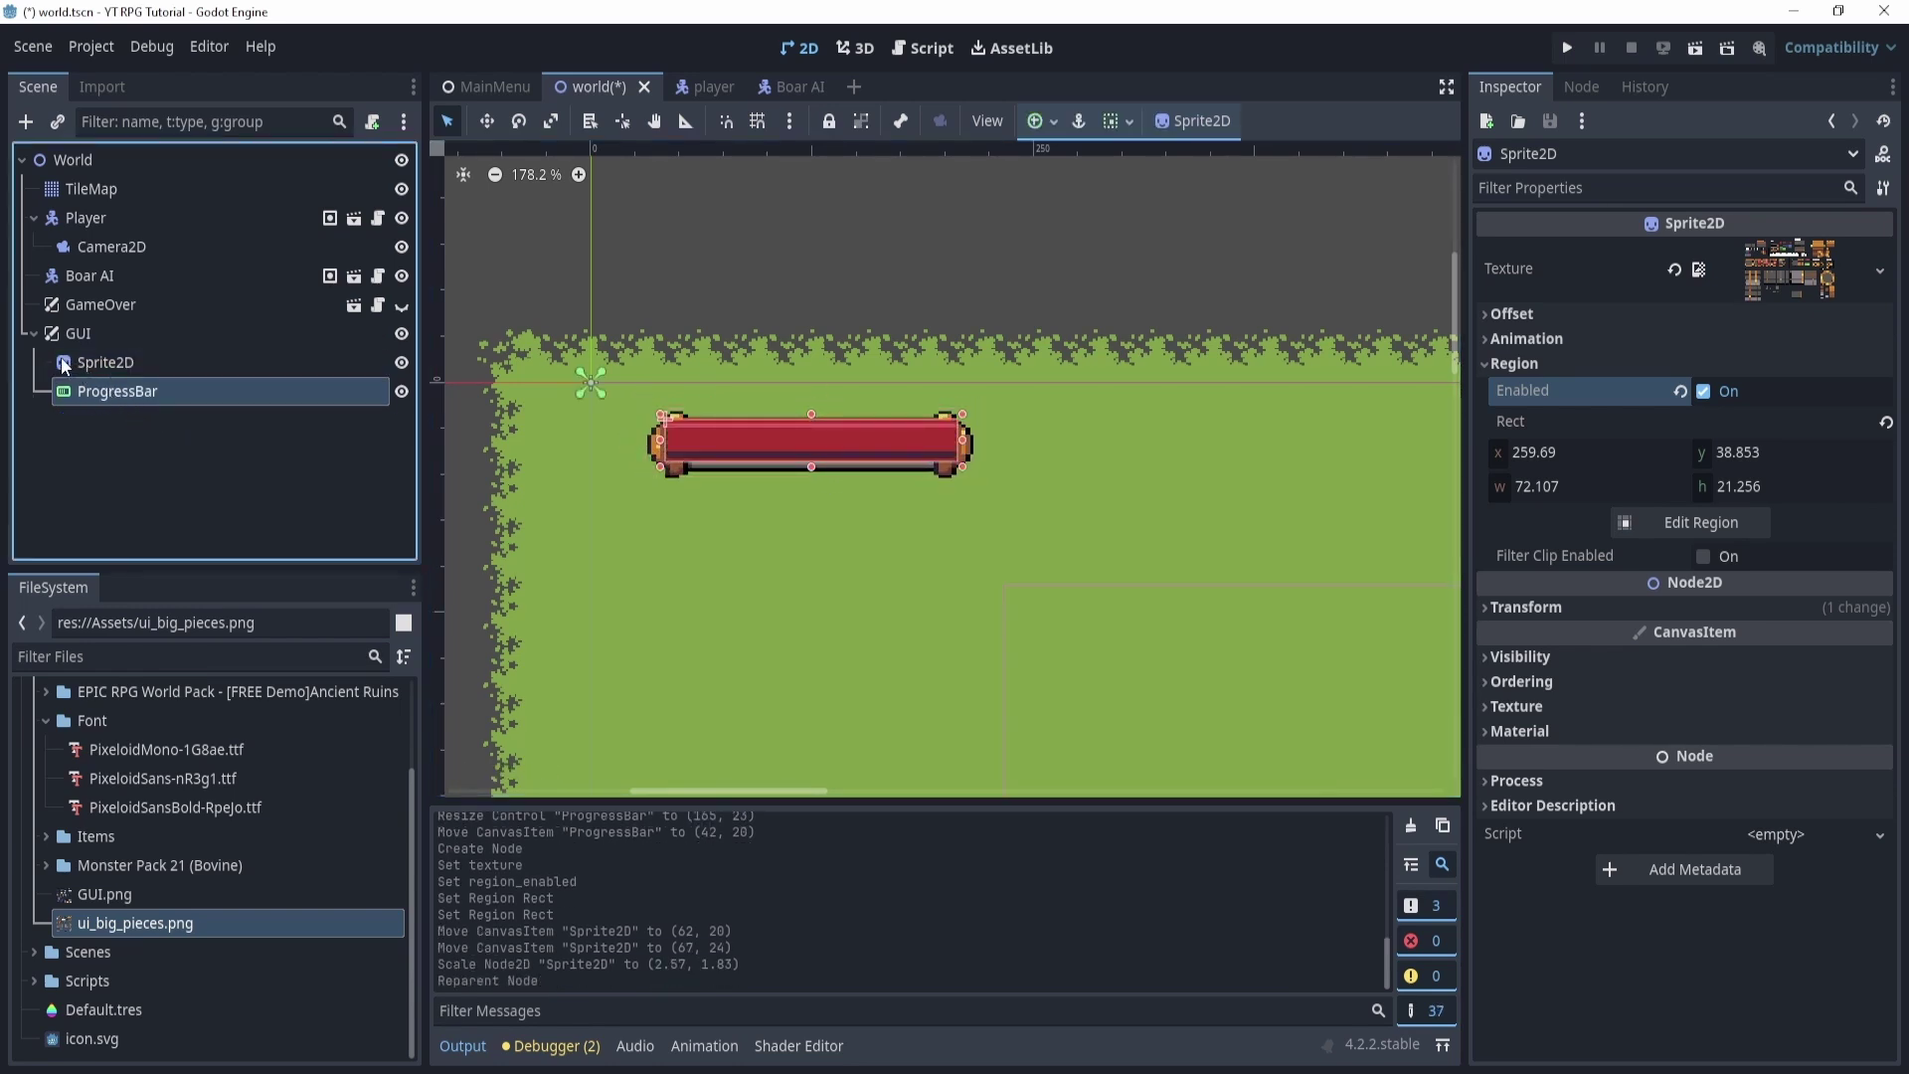
Move the progress bar to about (55, 20) and rescale the frame sprite to about (2.77, 1.87) around it.
scroll(782, 478, up, 2)
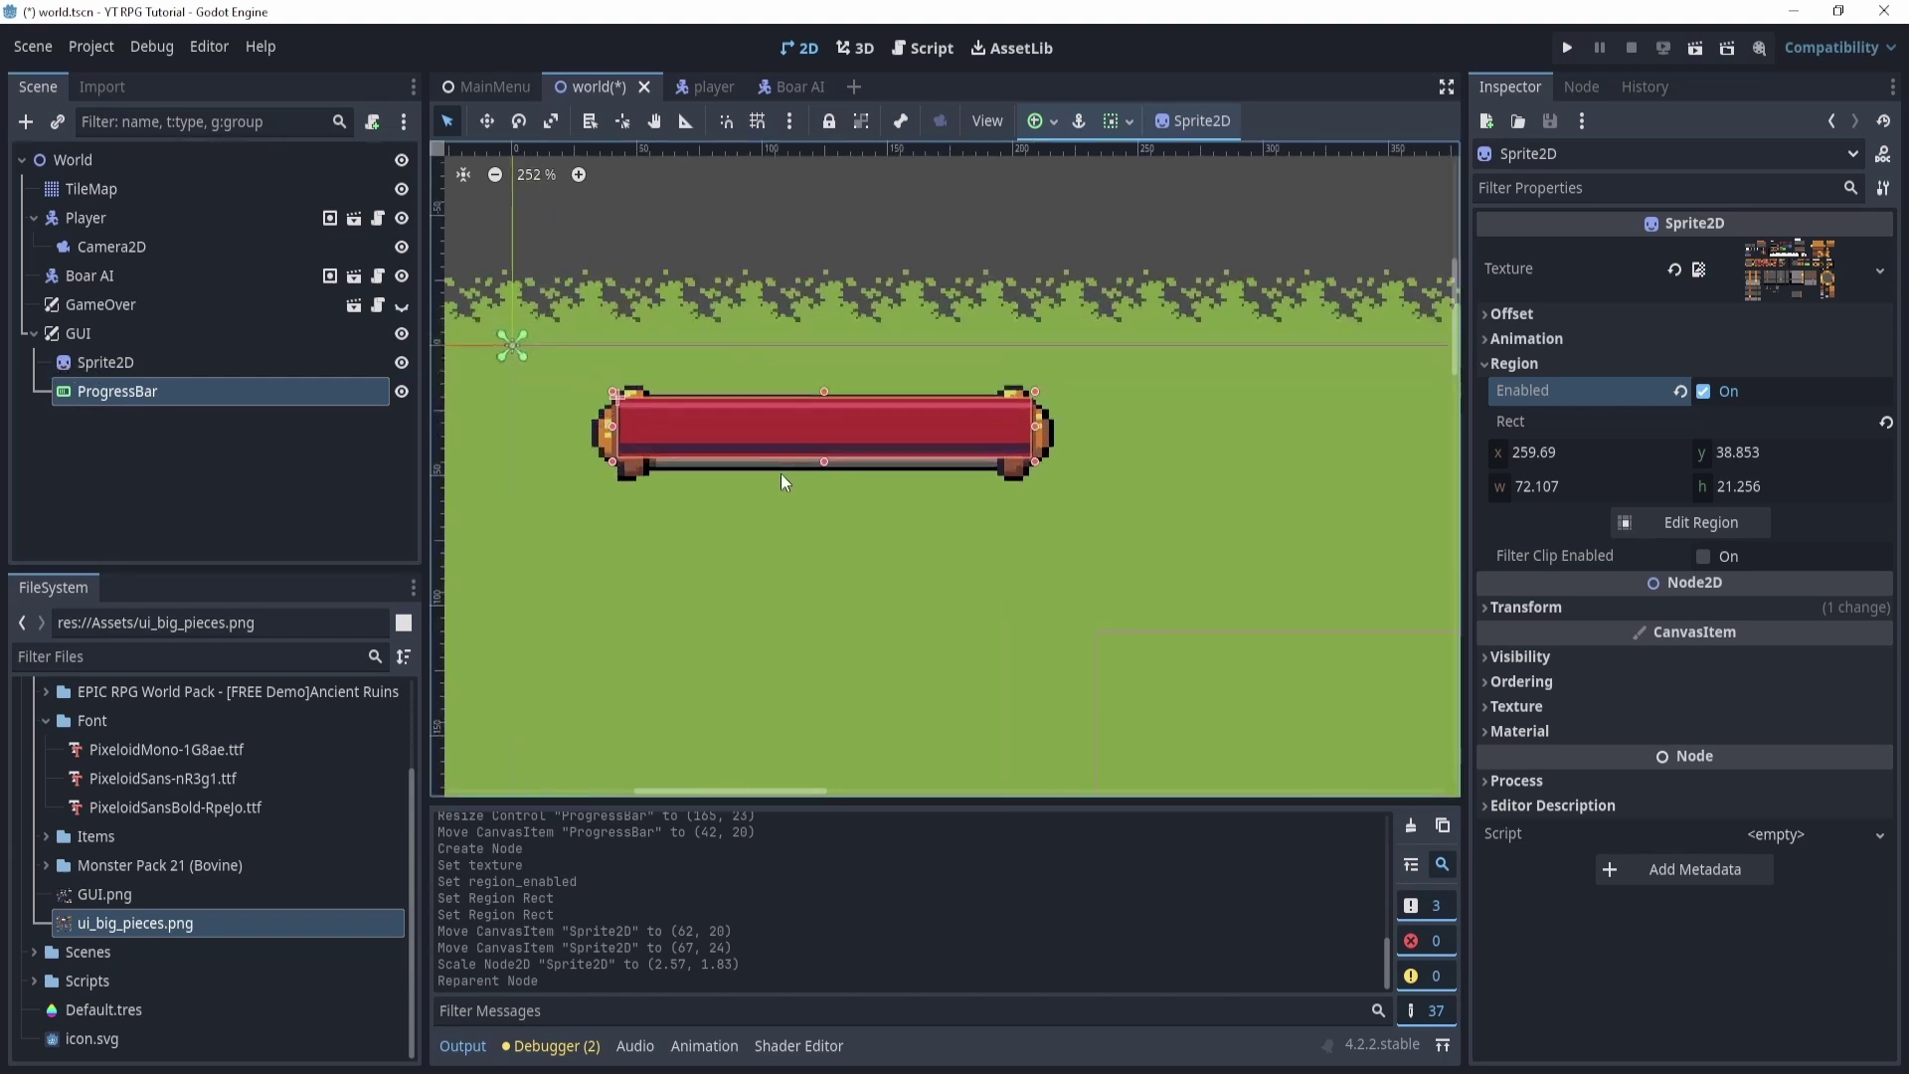
drag(781, 479, 792, 422)
click(129, 364)
drag(1059, 429, 1099, 475)
key(ctrl+z)
Fit the progress bar inside the frame's end caps by moving its origin to about (59, 18) and resizing it to about 149 by 25.
click(288, 391)
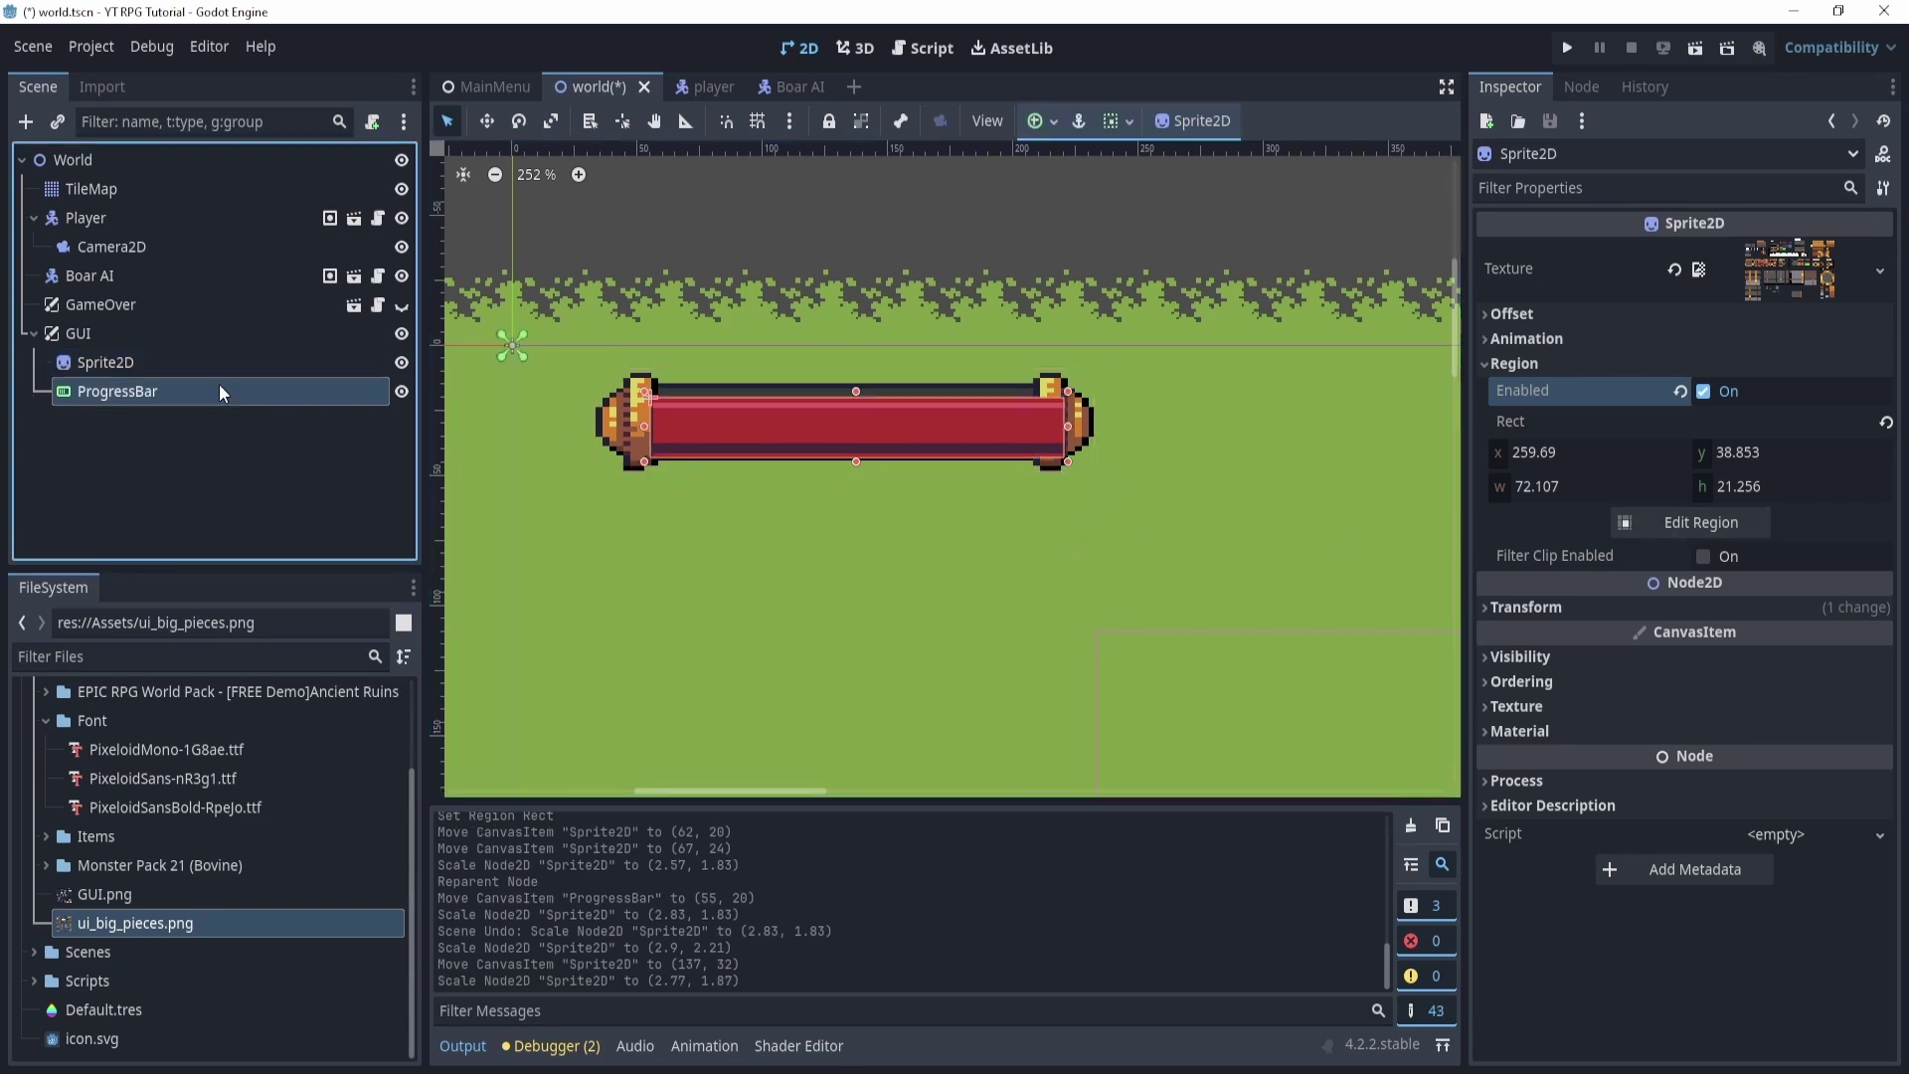
drag(833, 433, 844, 423)
drag(1037, 421, 1033, 420)
scroll(720, 455, up, 10)
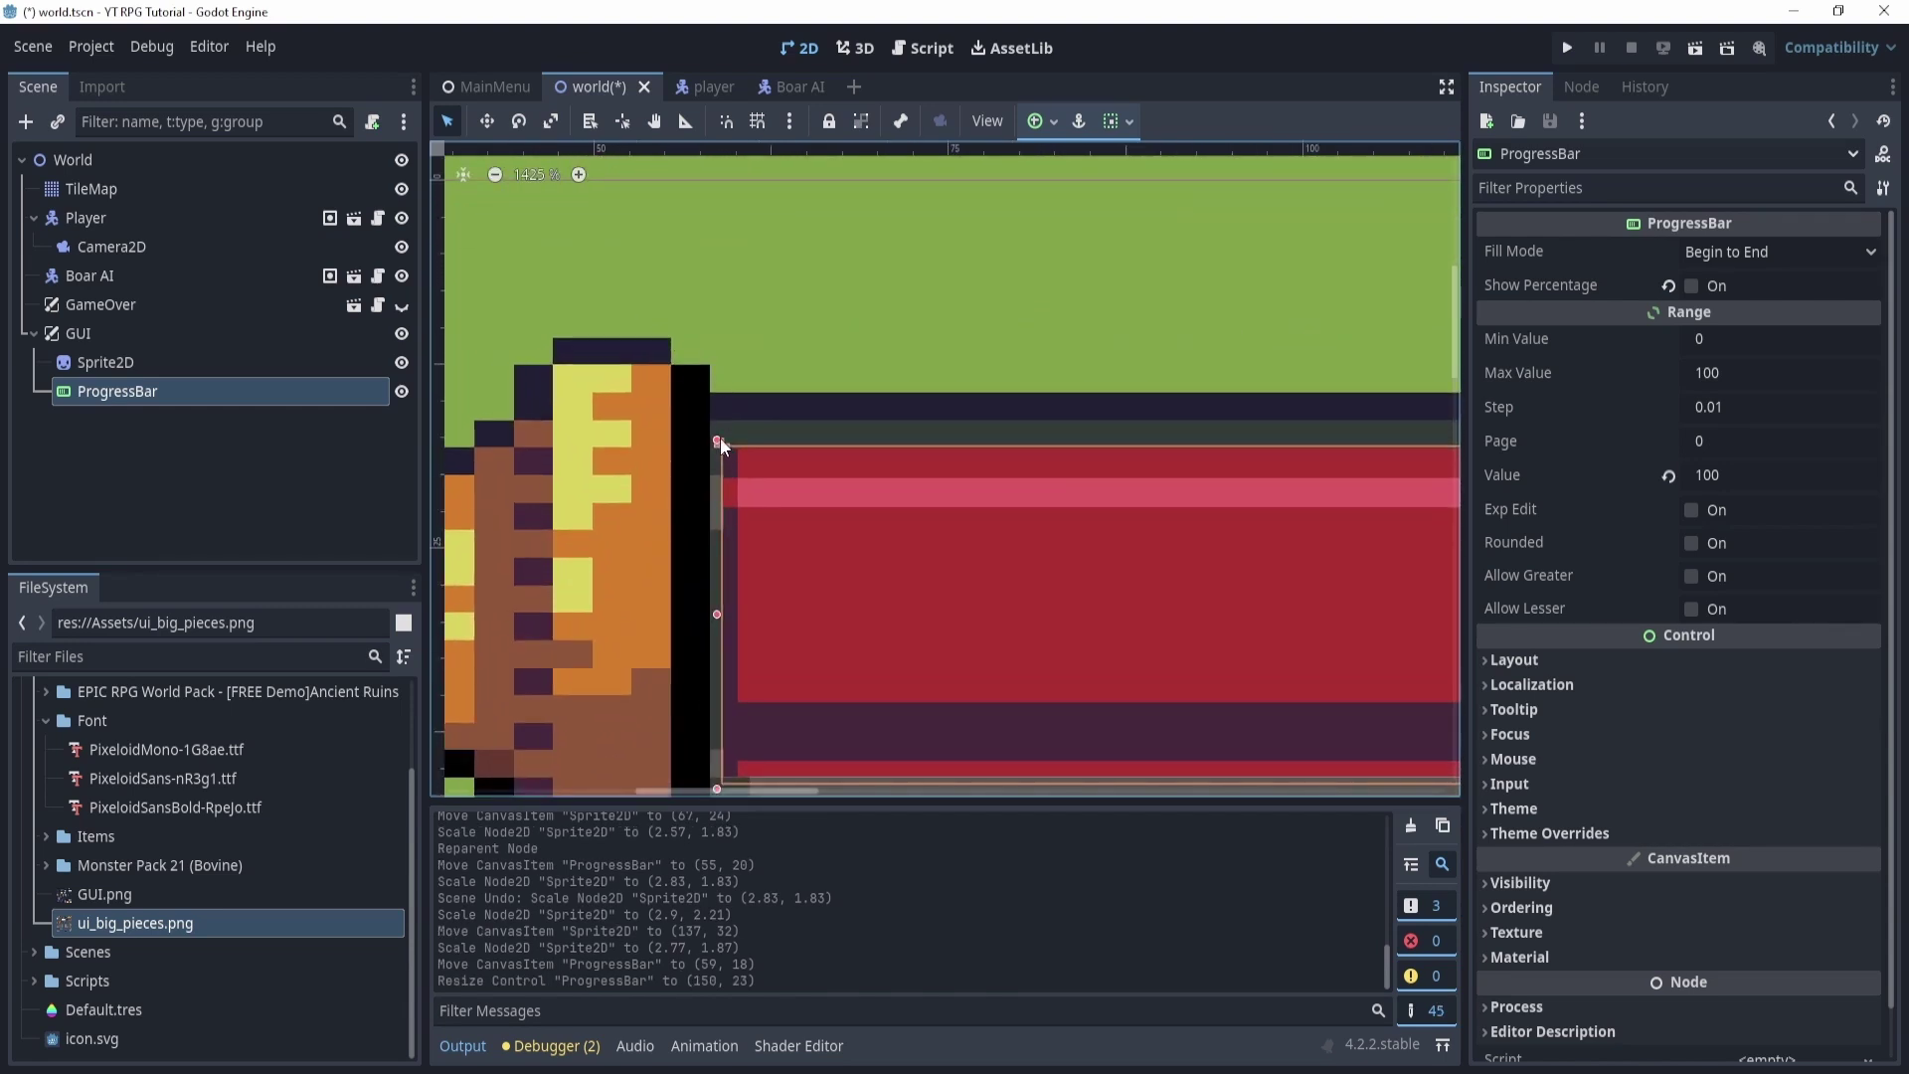
drag(720, 439, 706, 426)
scroll(730, 432, down, 2)
middle_drag(563, 408, 1435, 432)
drag(737, 527, 720, 535)
scroll(737, 485, down, 1)
scroll(737, 479, down, 4)
click(974, 665)
Rename the ProgressBar node to hp_bar.
scroll(975, 664, down, 2)
middle_drag(937, 448, 720, 235)
scroll(760, 304, down, 4)
middle_drag(807, 346, 752, 312)
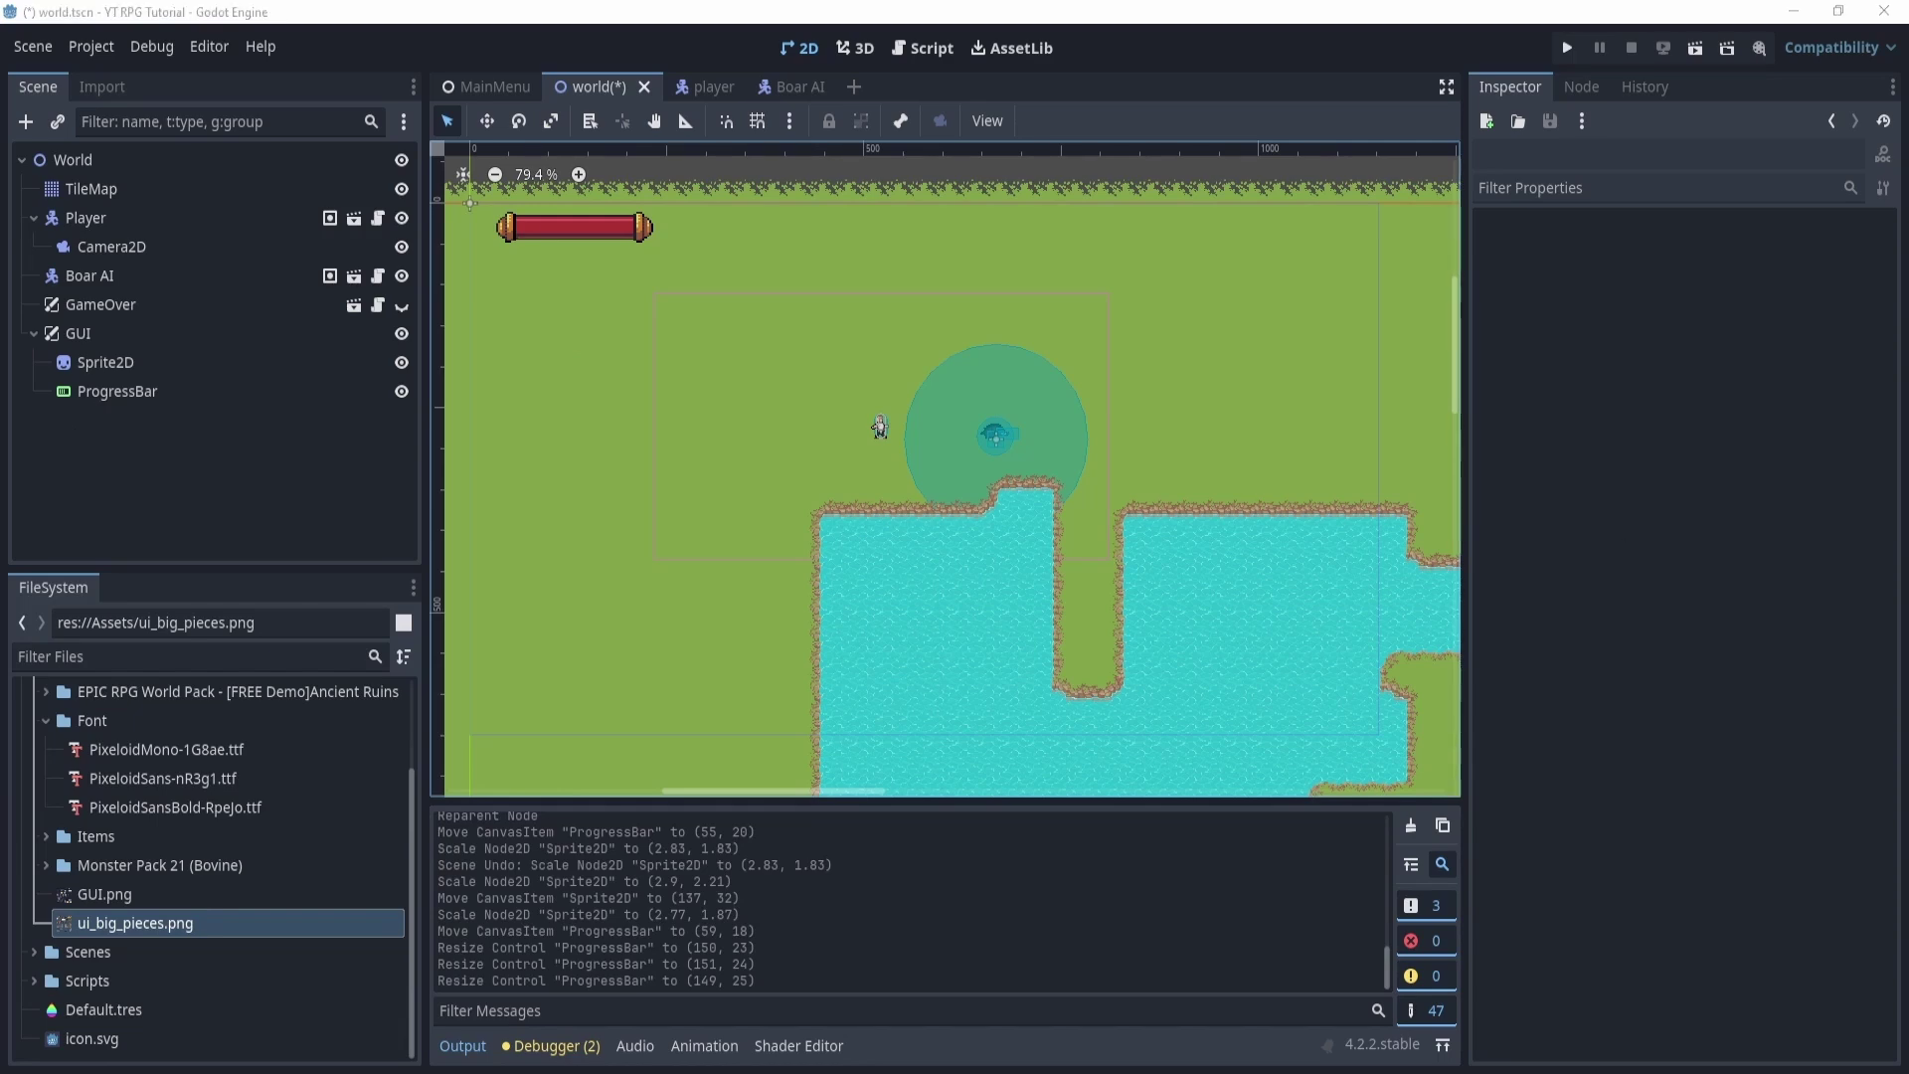
double_click(165, 393)
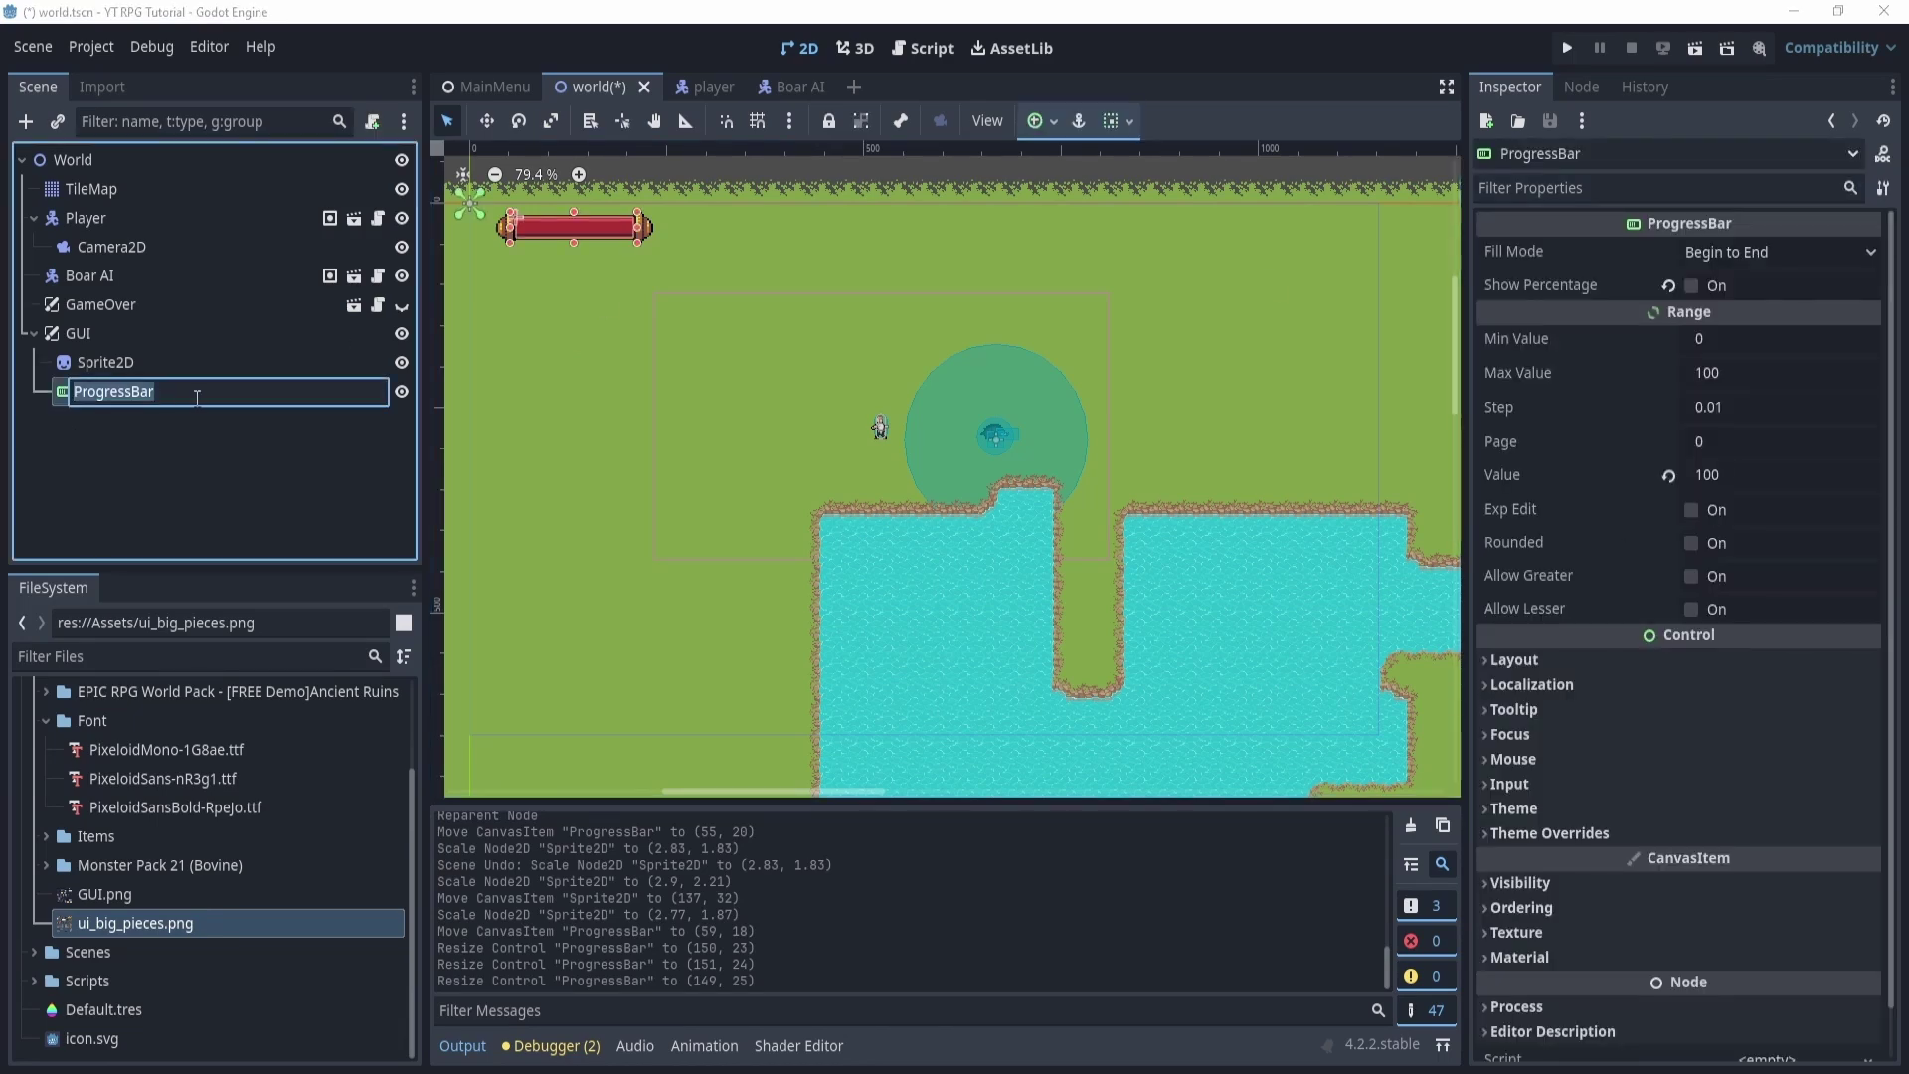
text(hp_bar)
key(Return)
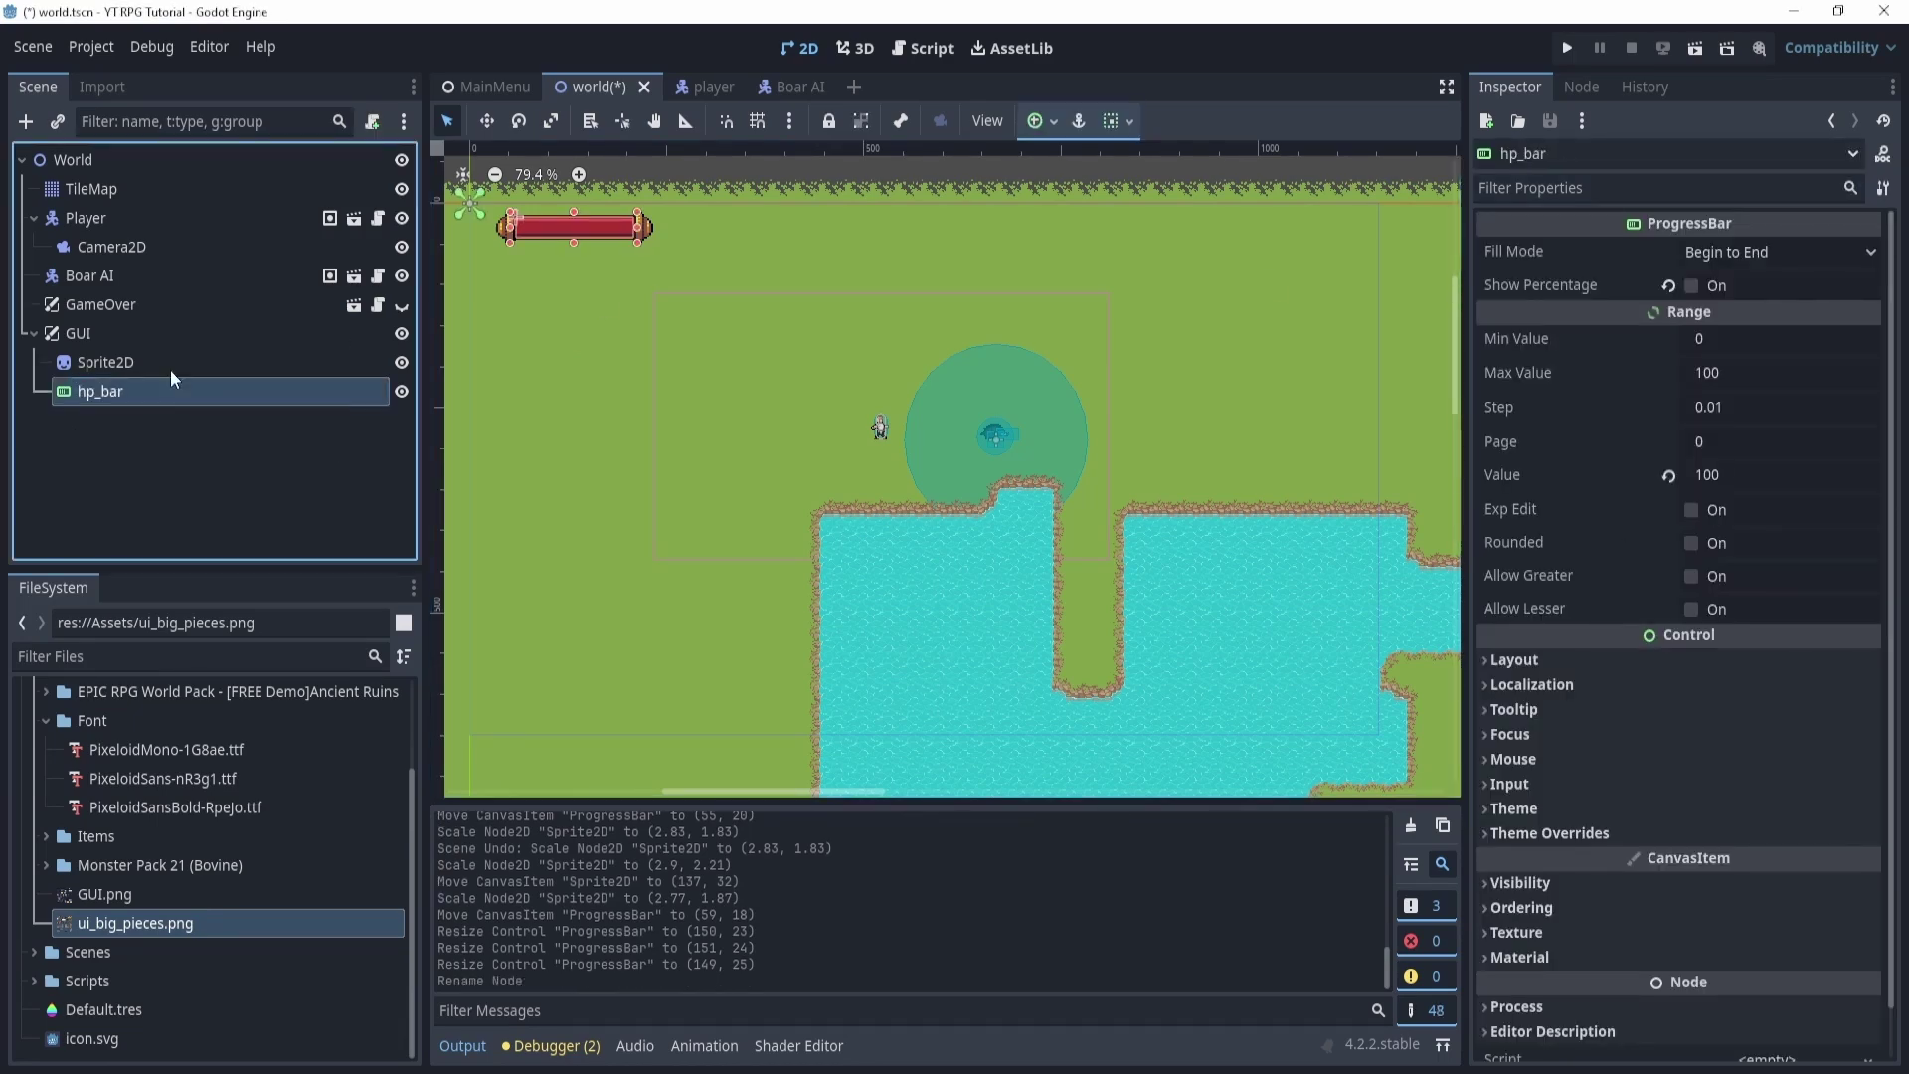
Attach a new GDScript named GUI.gd to the GUI node, stored in res://Scripts/Player with the default template.
click(203, 340)
click(371, 123)
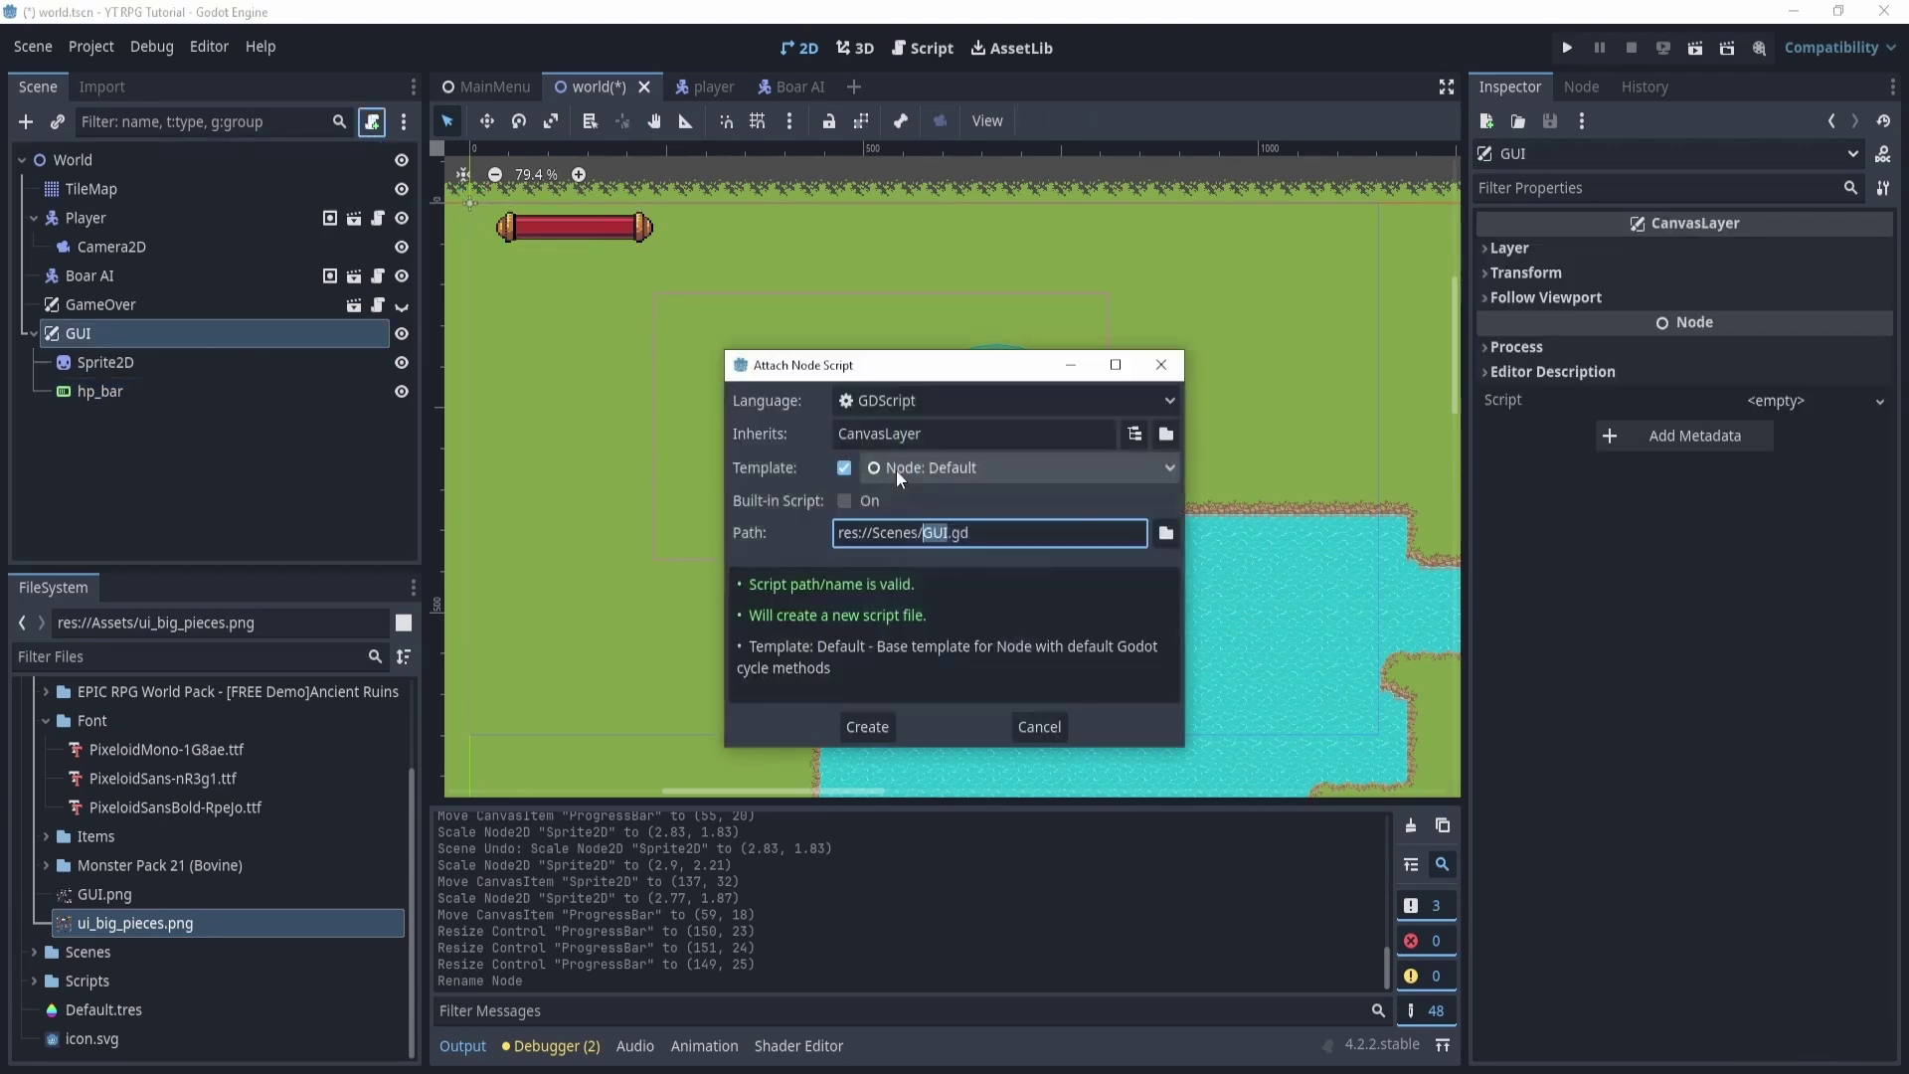
click(1165, 532)
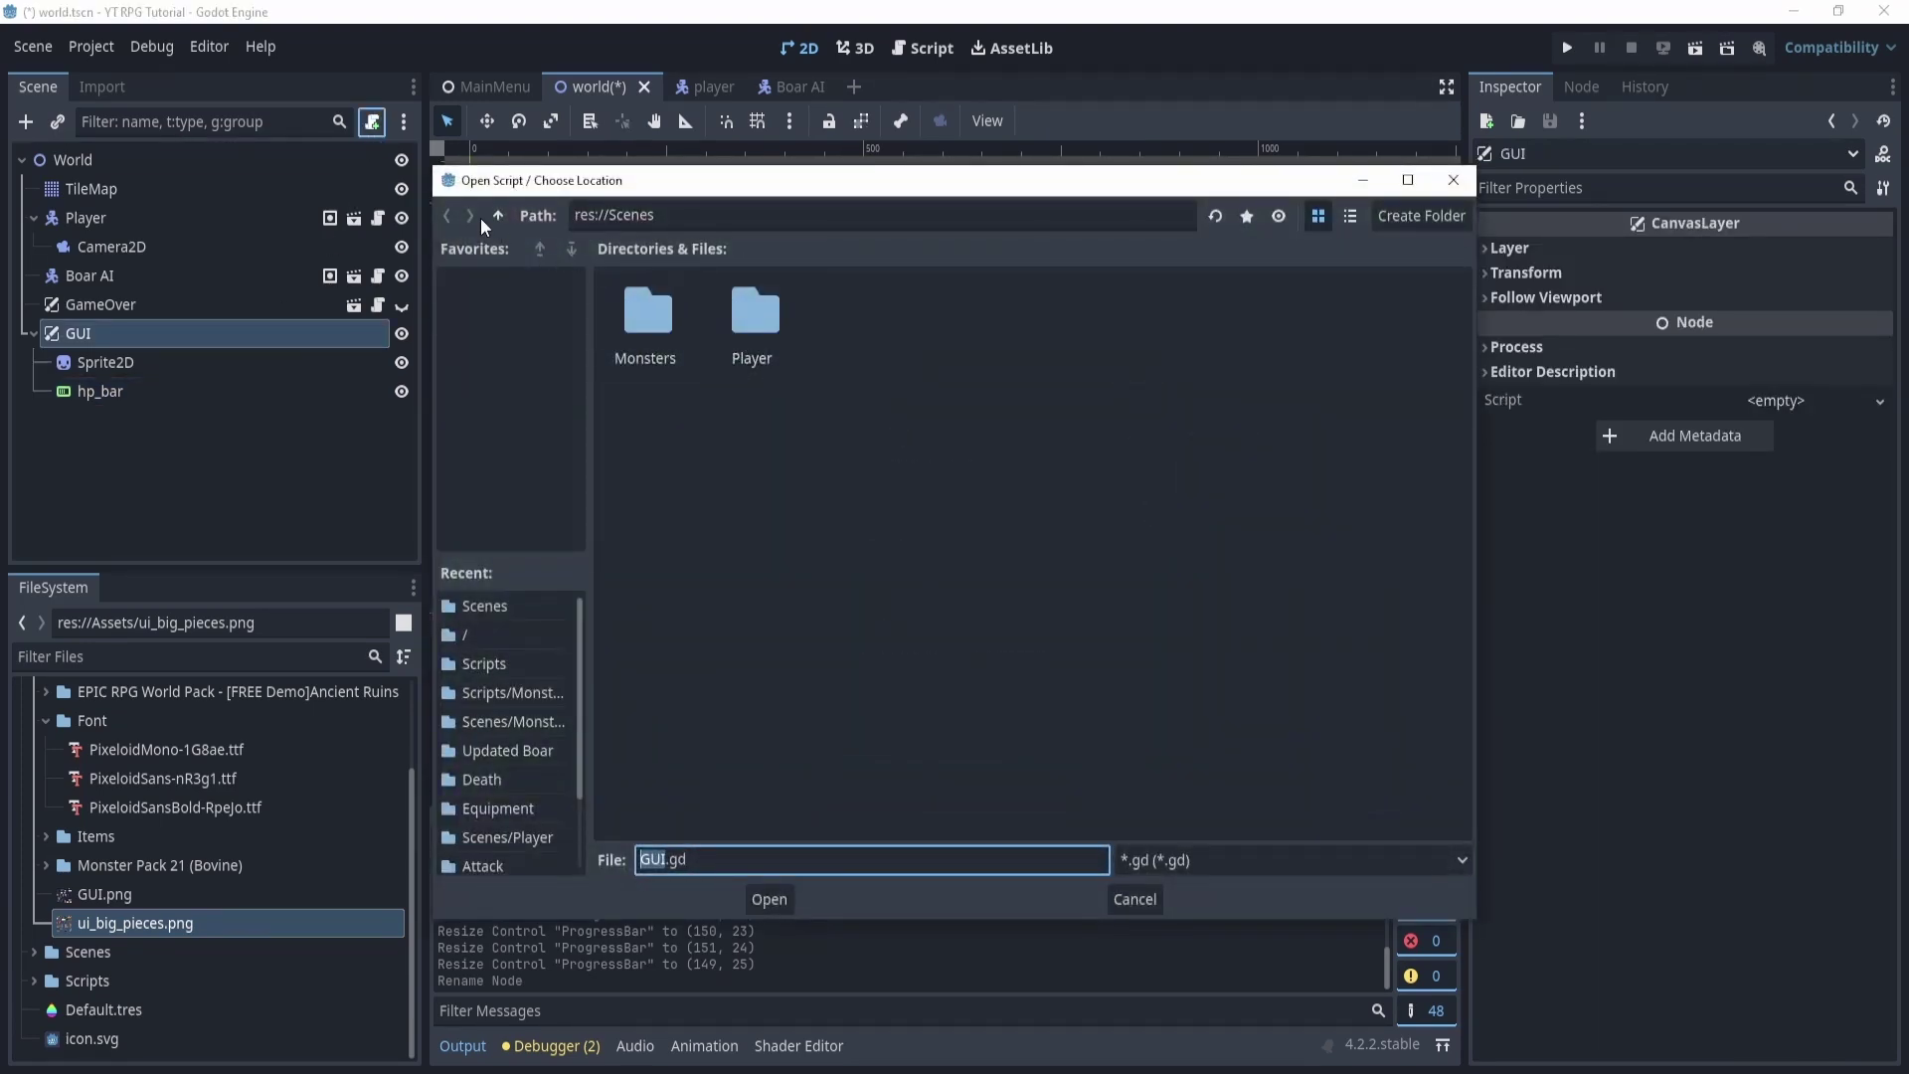
click(499, 216)
double_click(897, 313)
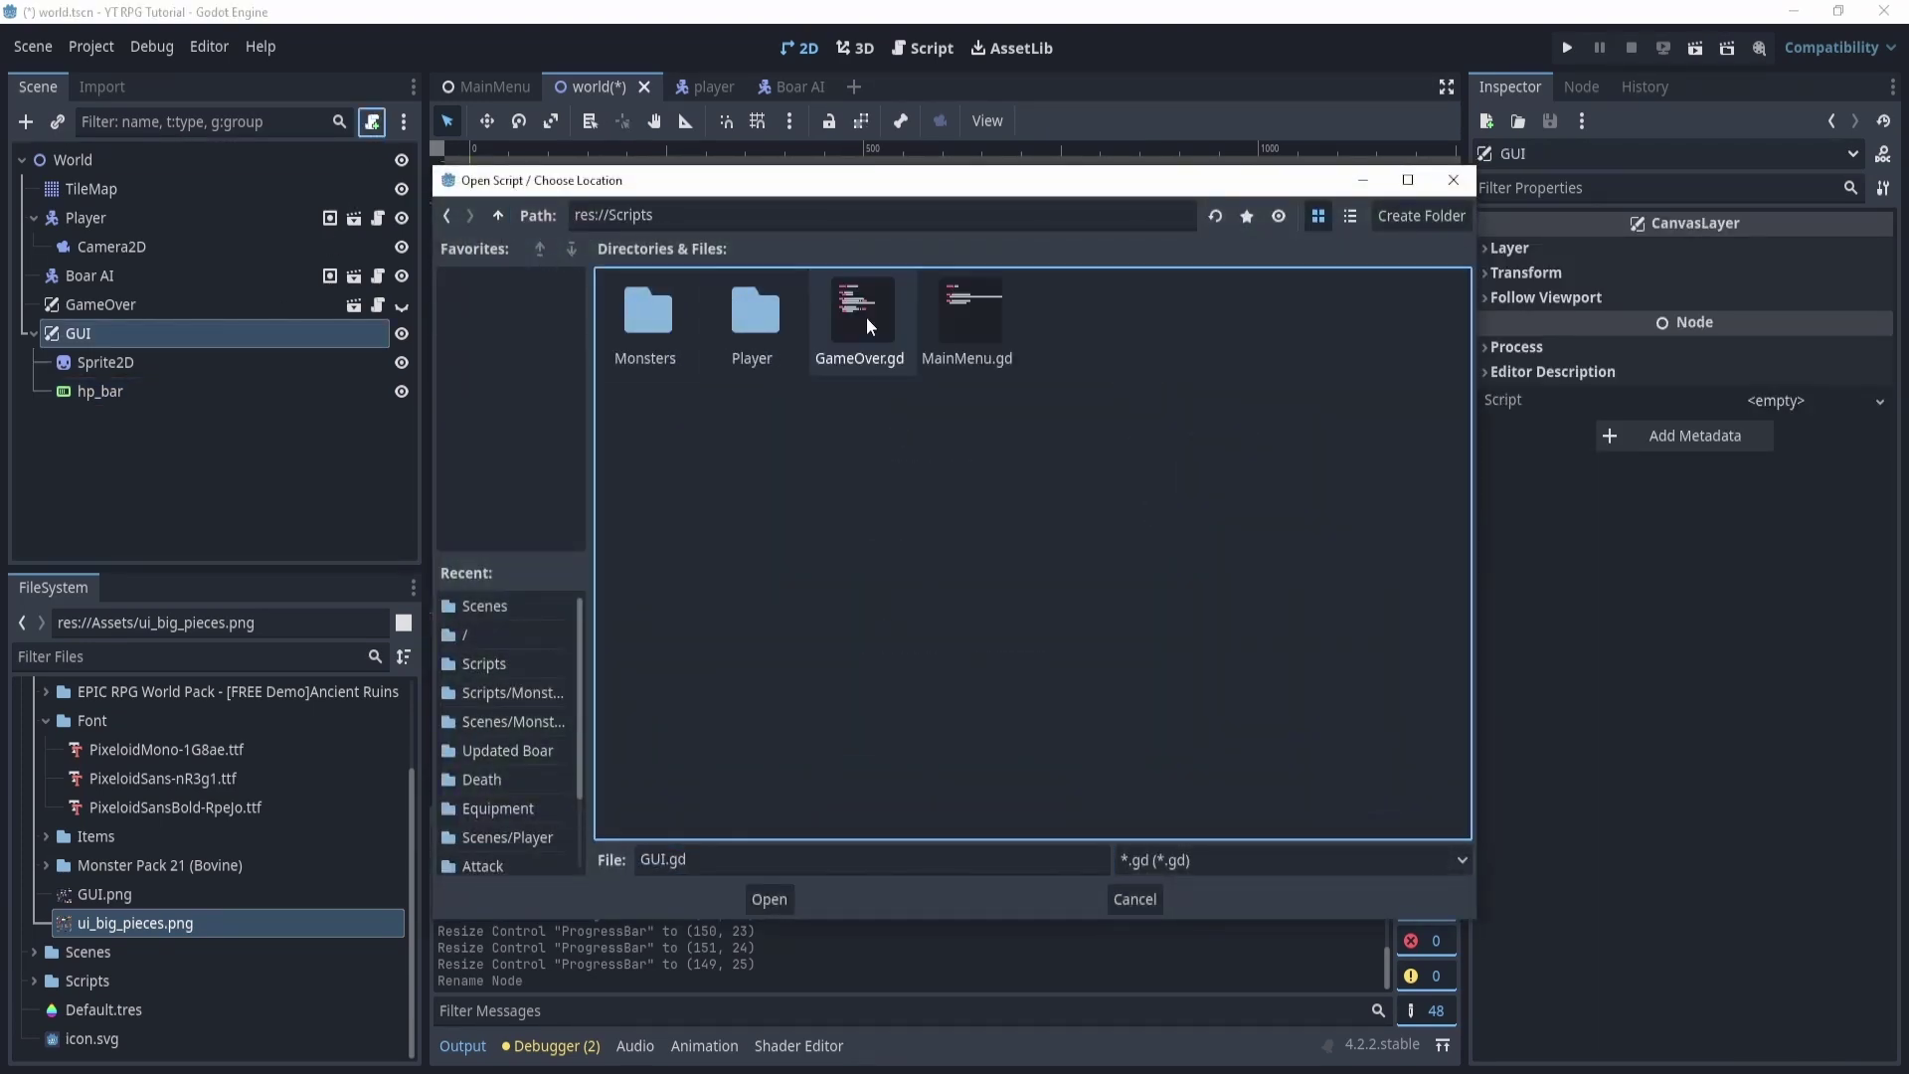
click(712, 344)
double_click(740, 304)
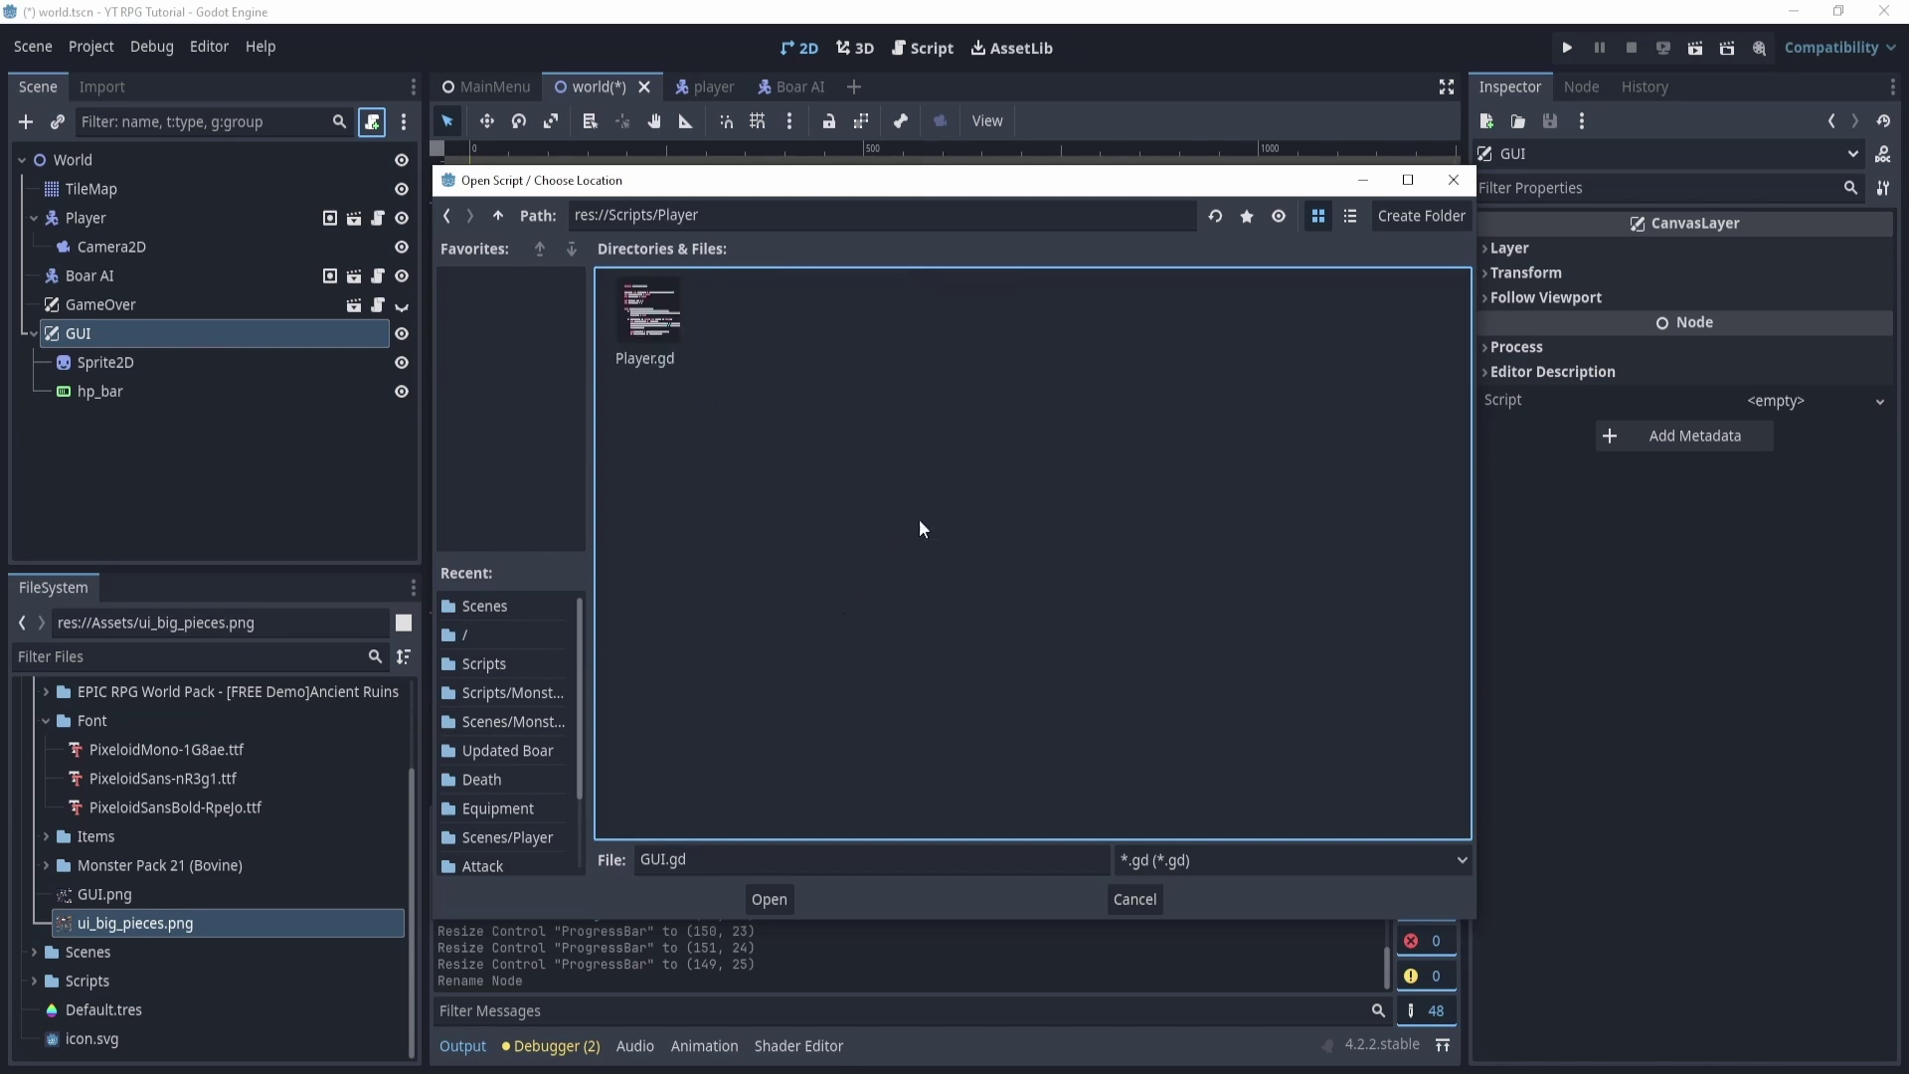
click(772, 900)
click(867, 726)
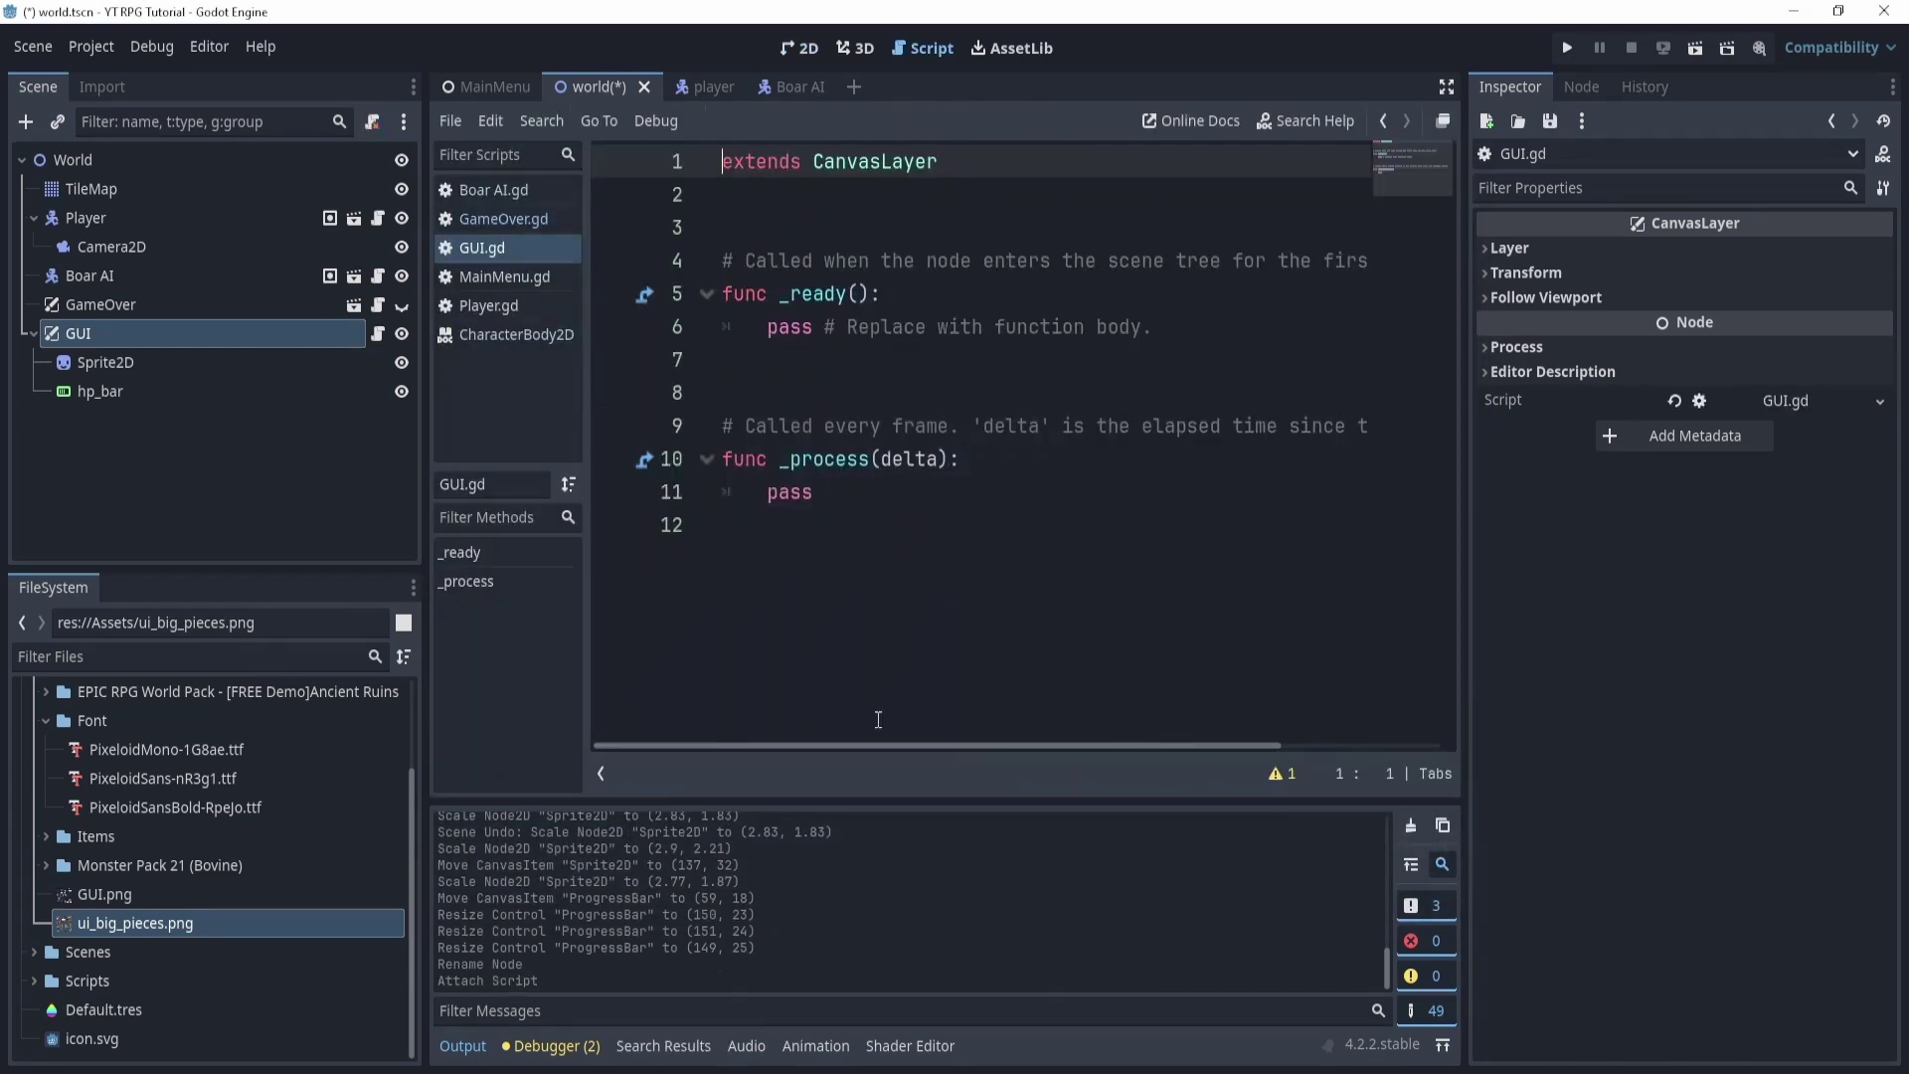
drag(900, 568, 644, 249)
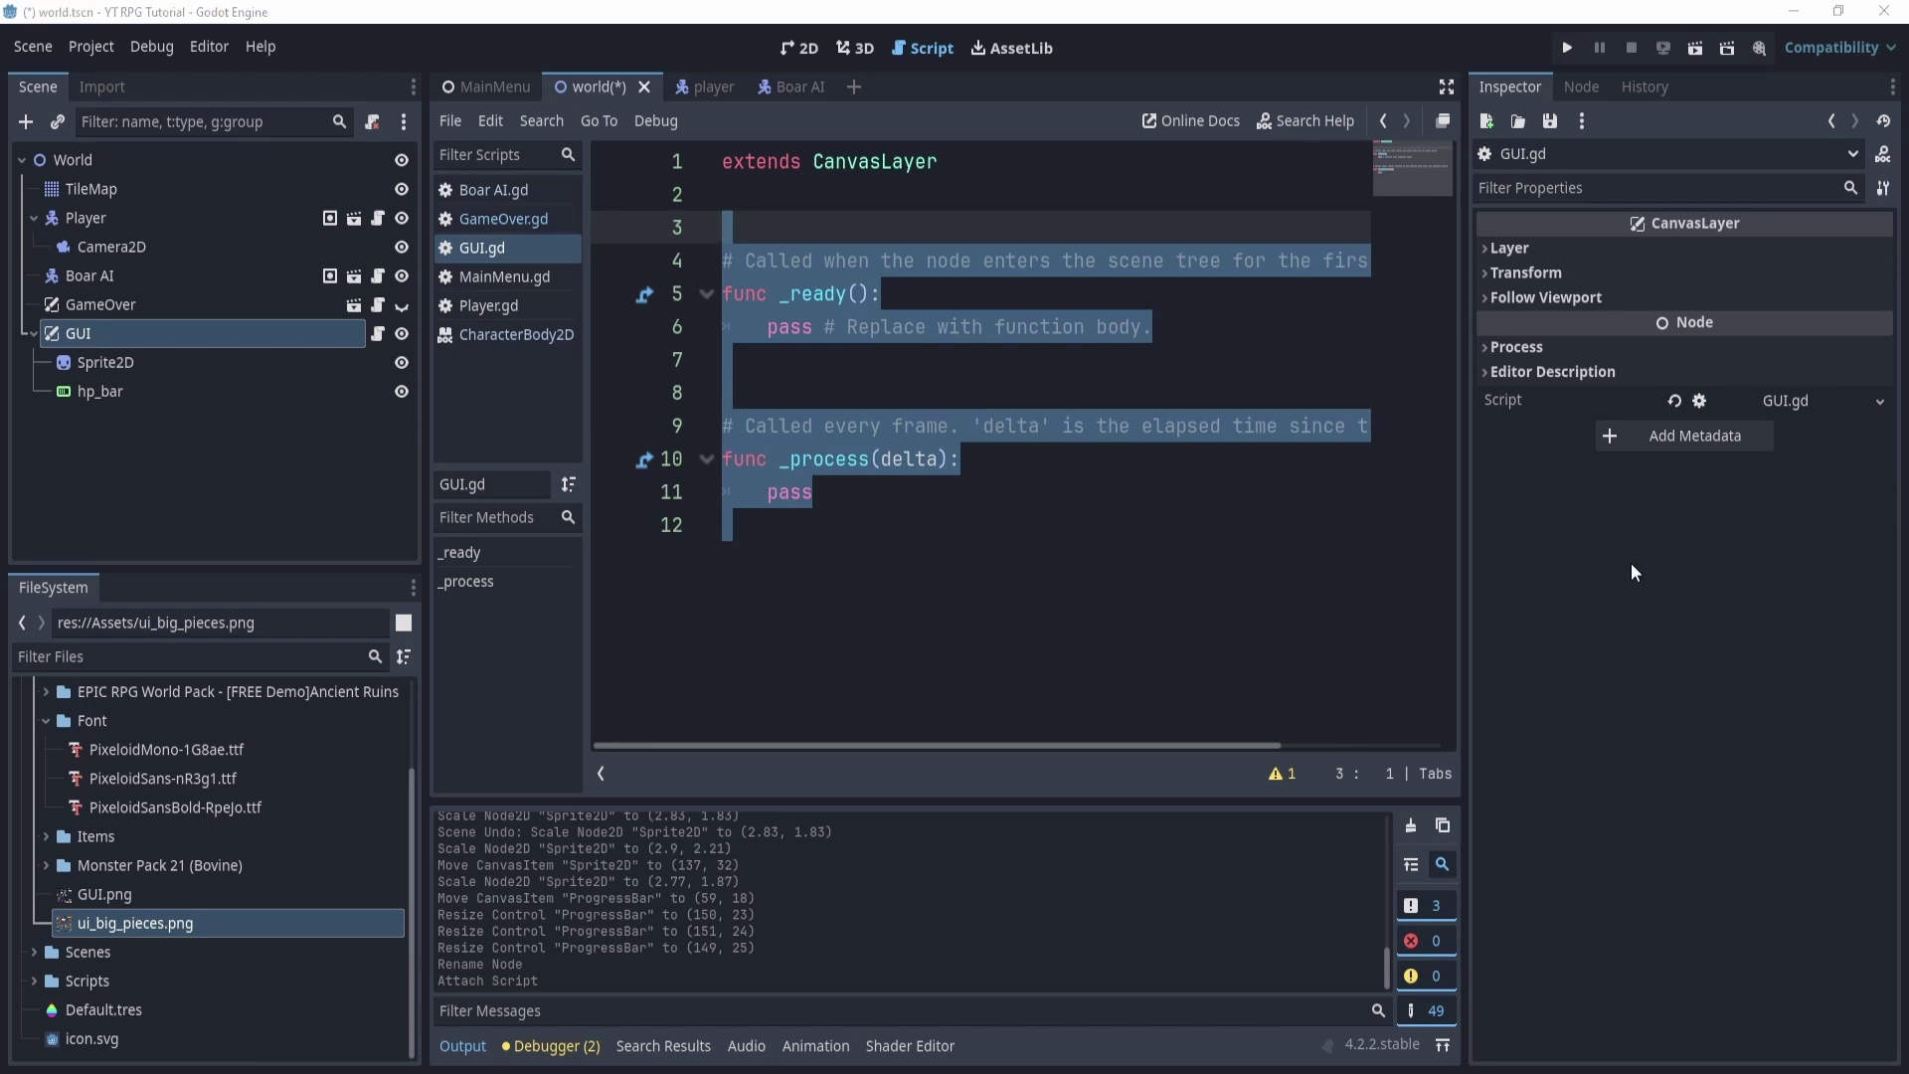
click(822, 567)
drag(823, 567, 768, 491)
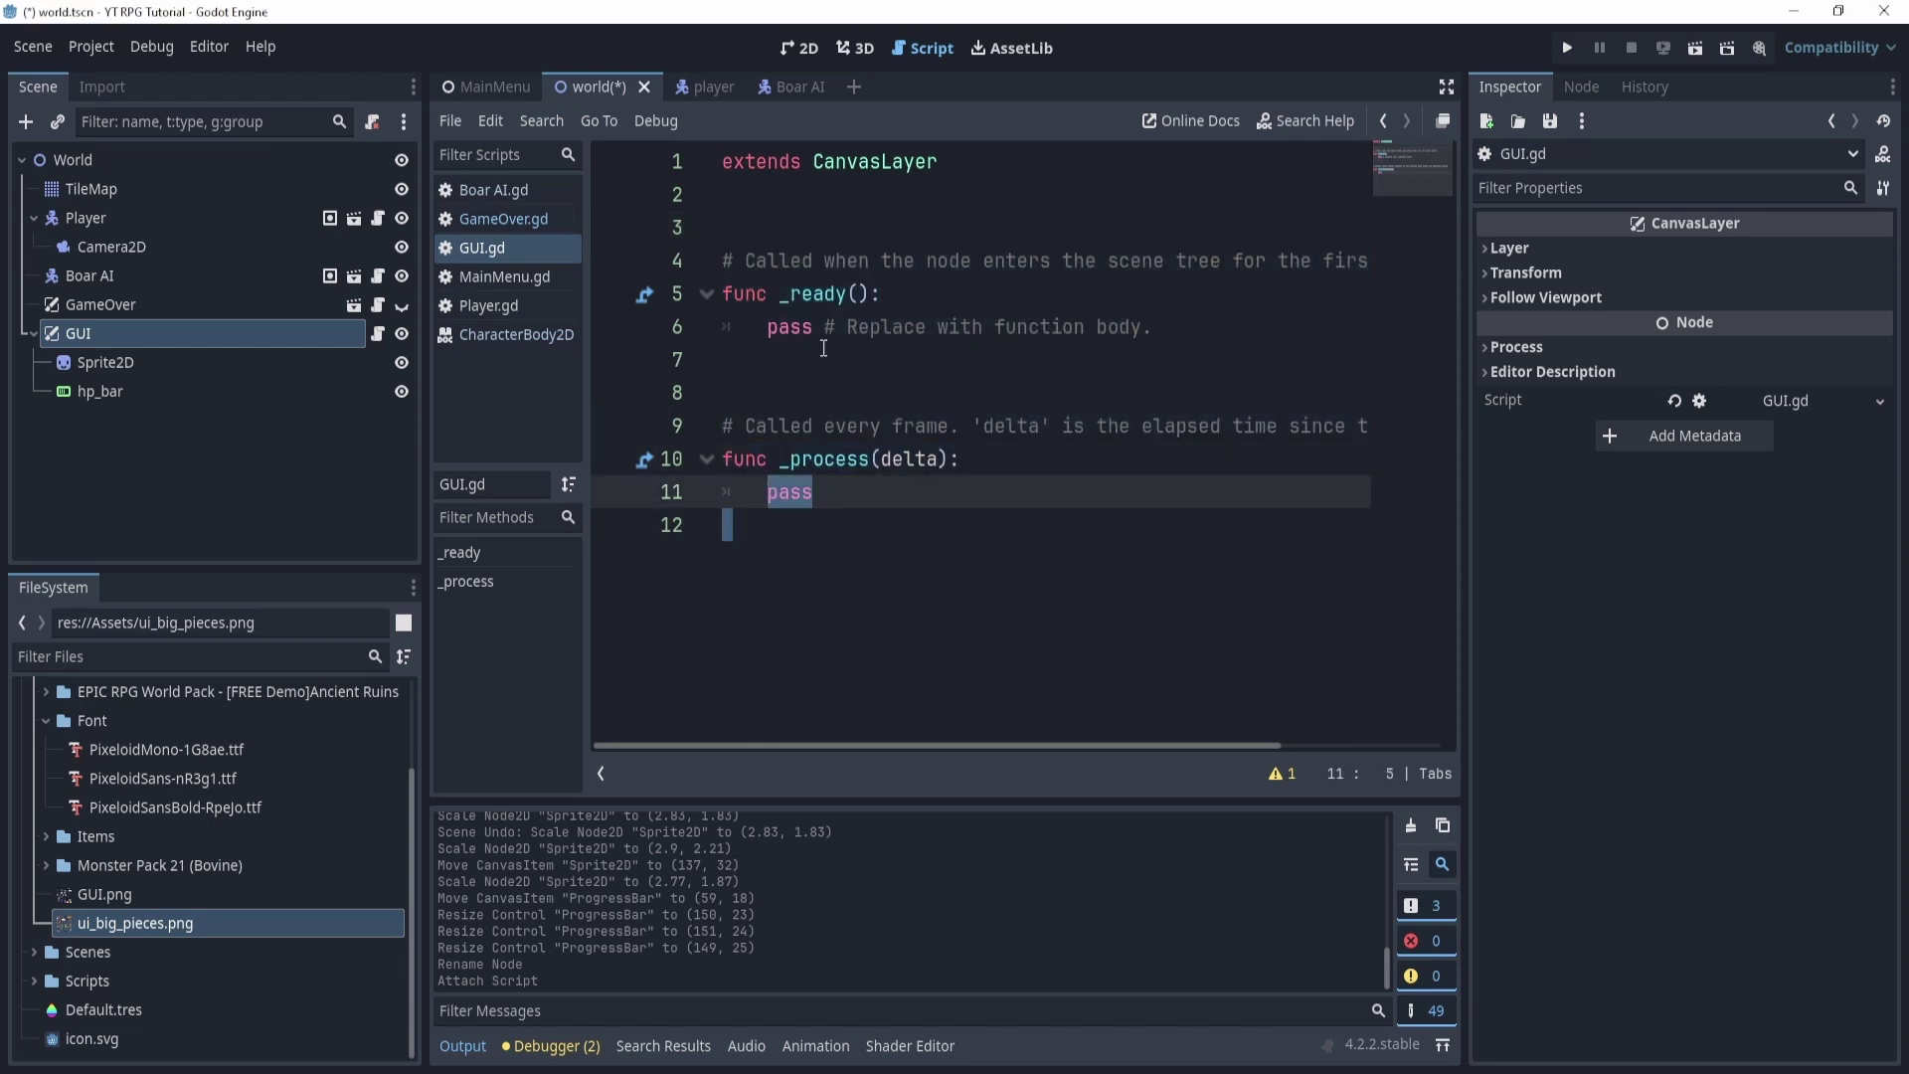
click(823, 232)
drag(771, 326, 1081, 370)
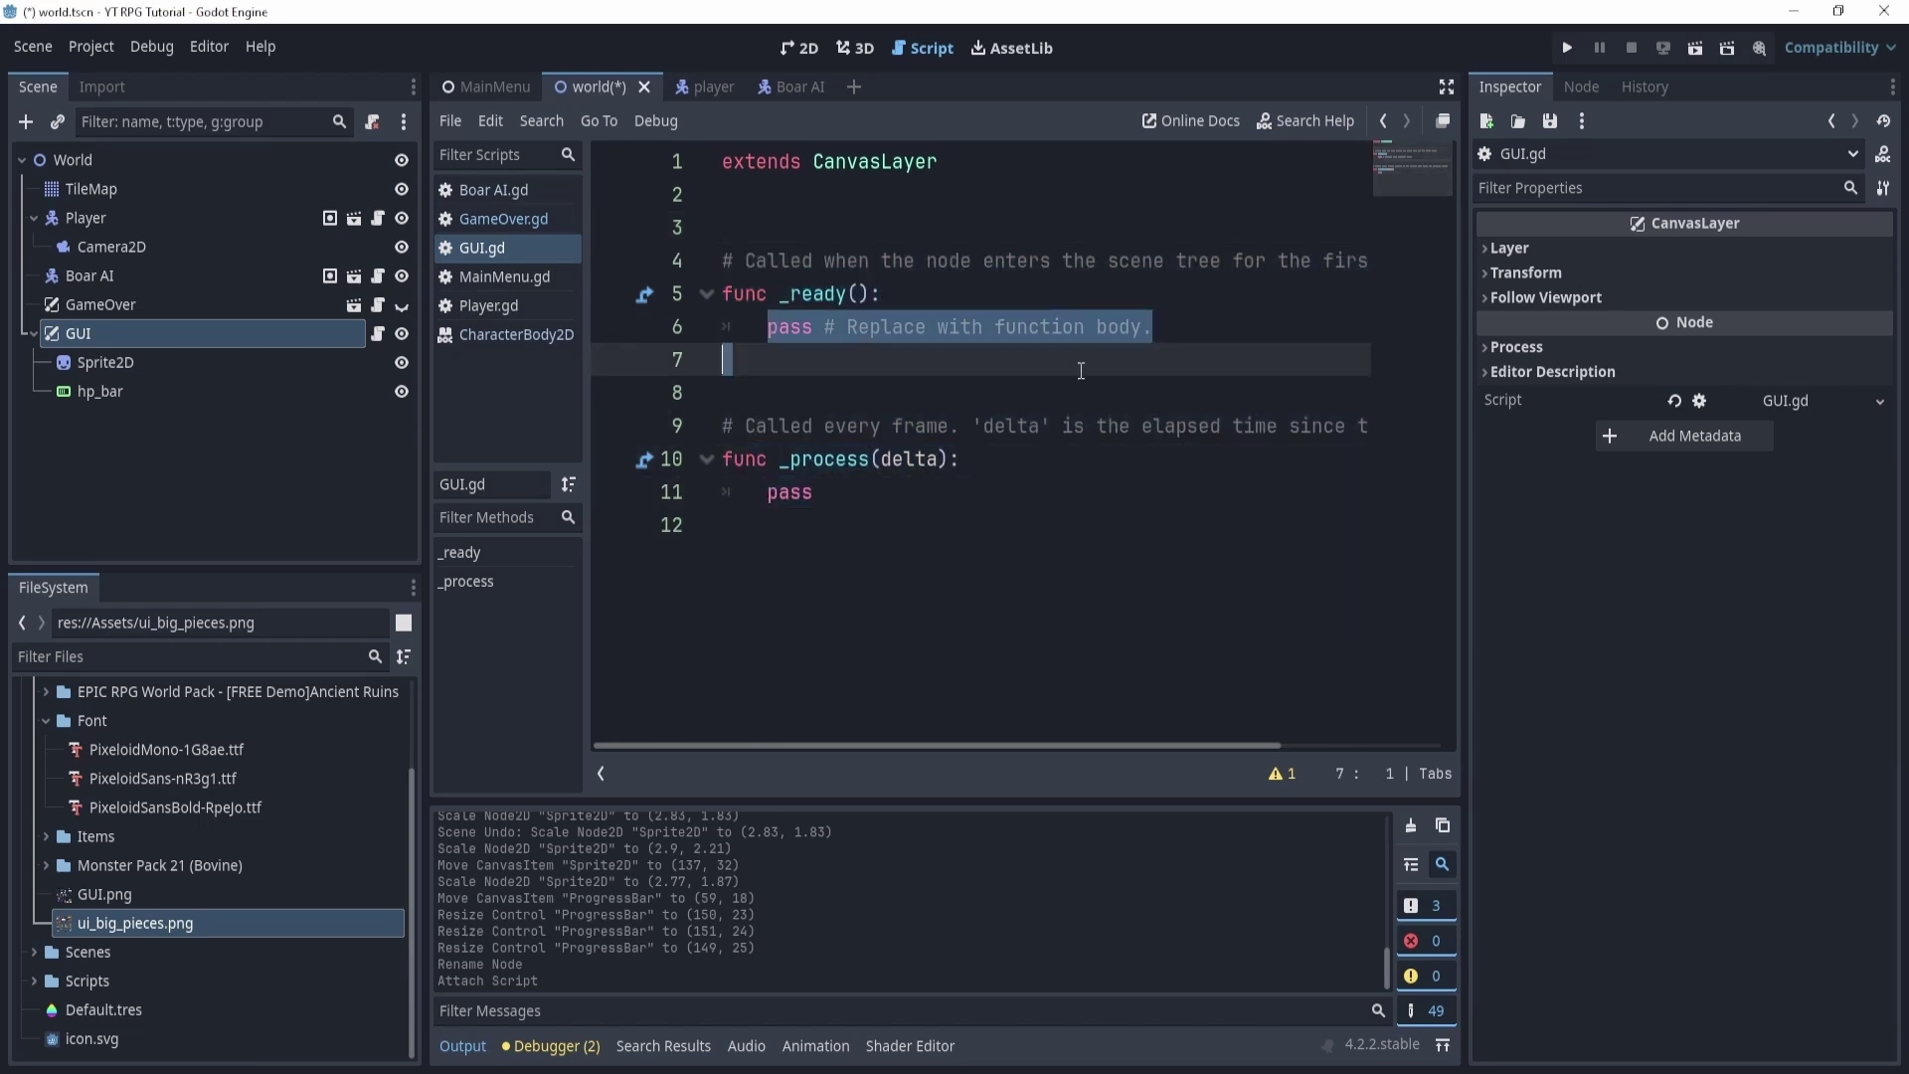
click(856, 258)
Compose the reference get_node("../Player").health on the empty line beneath the _ready body and cut it for reuse.
click(117, 220)
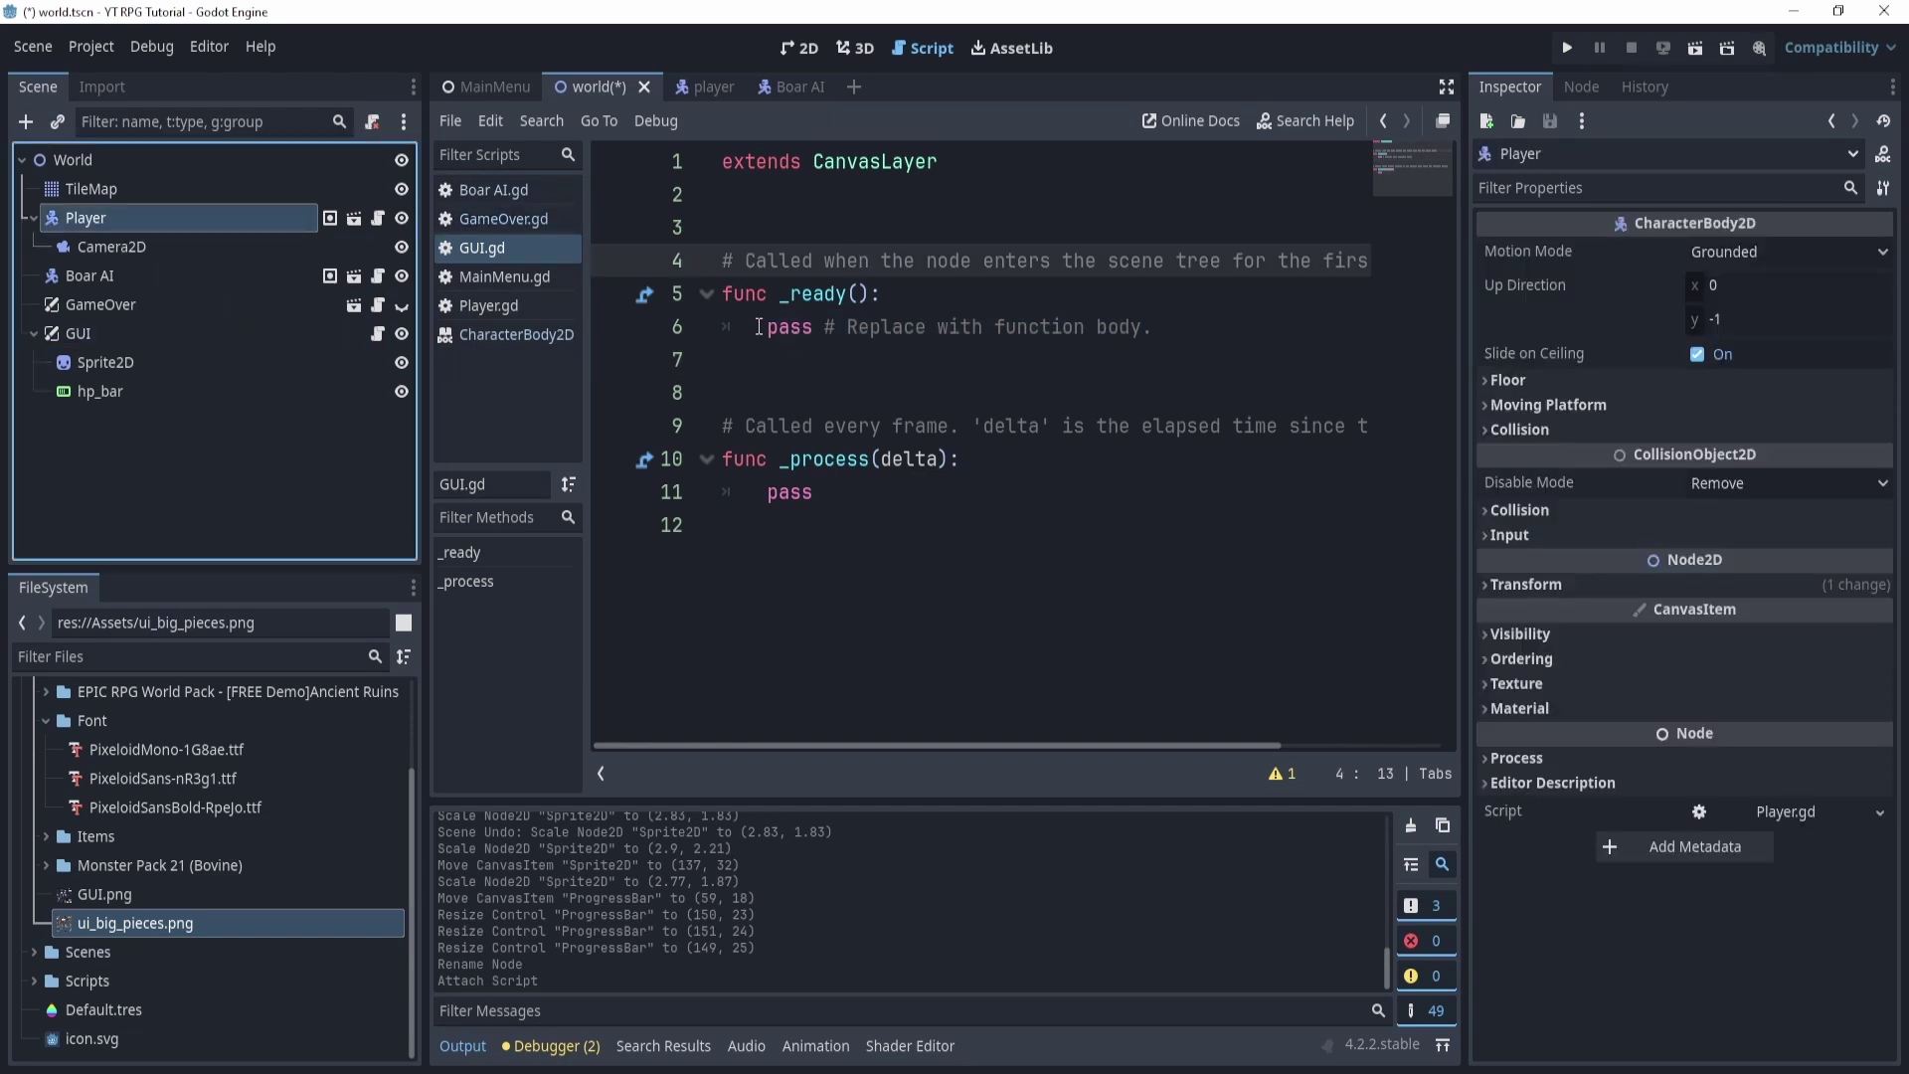
drag(220, 213, 816, 350)
click(732, 360)
key(BackSpace)
text(get_node()"../Player)
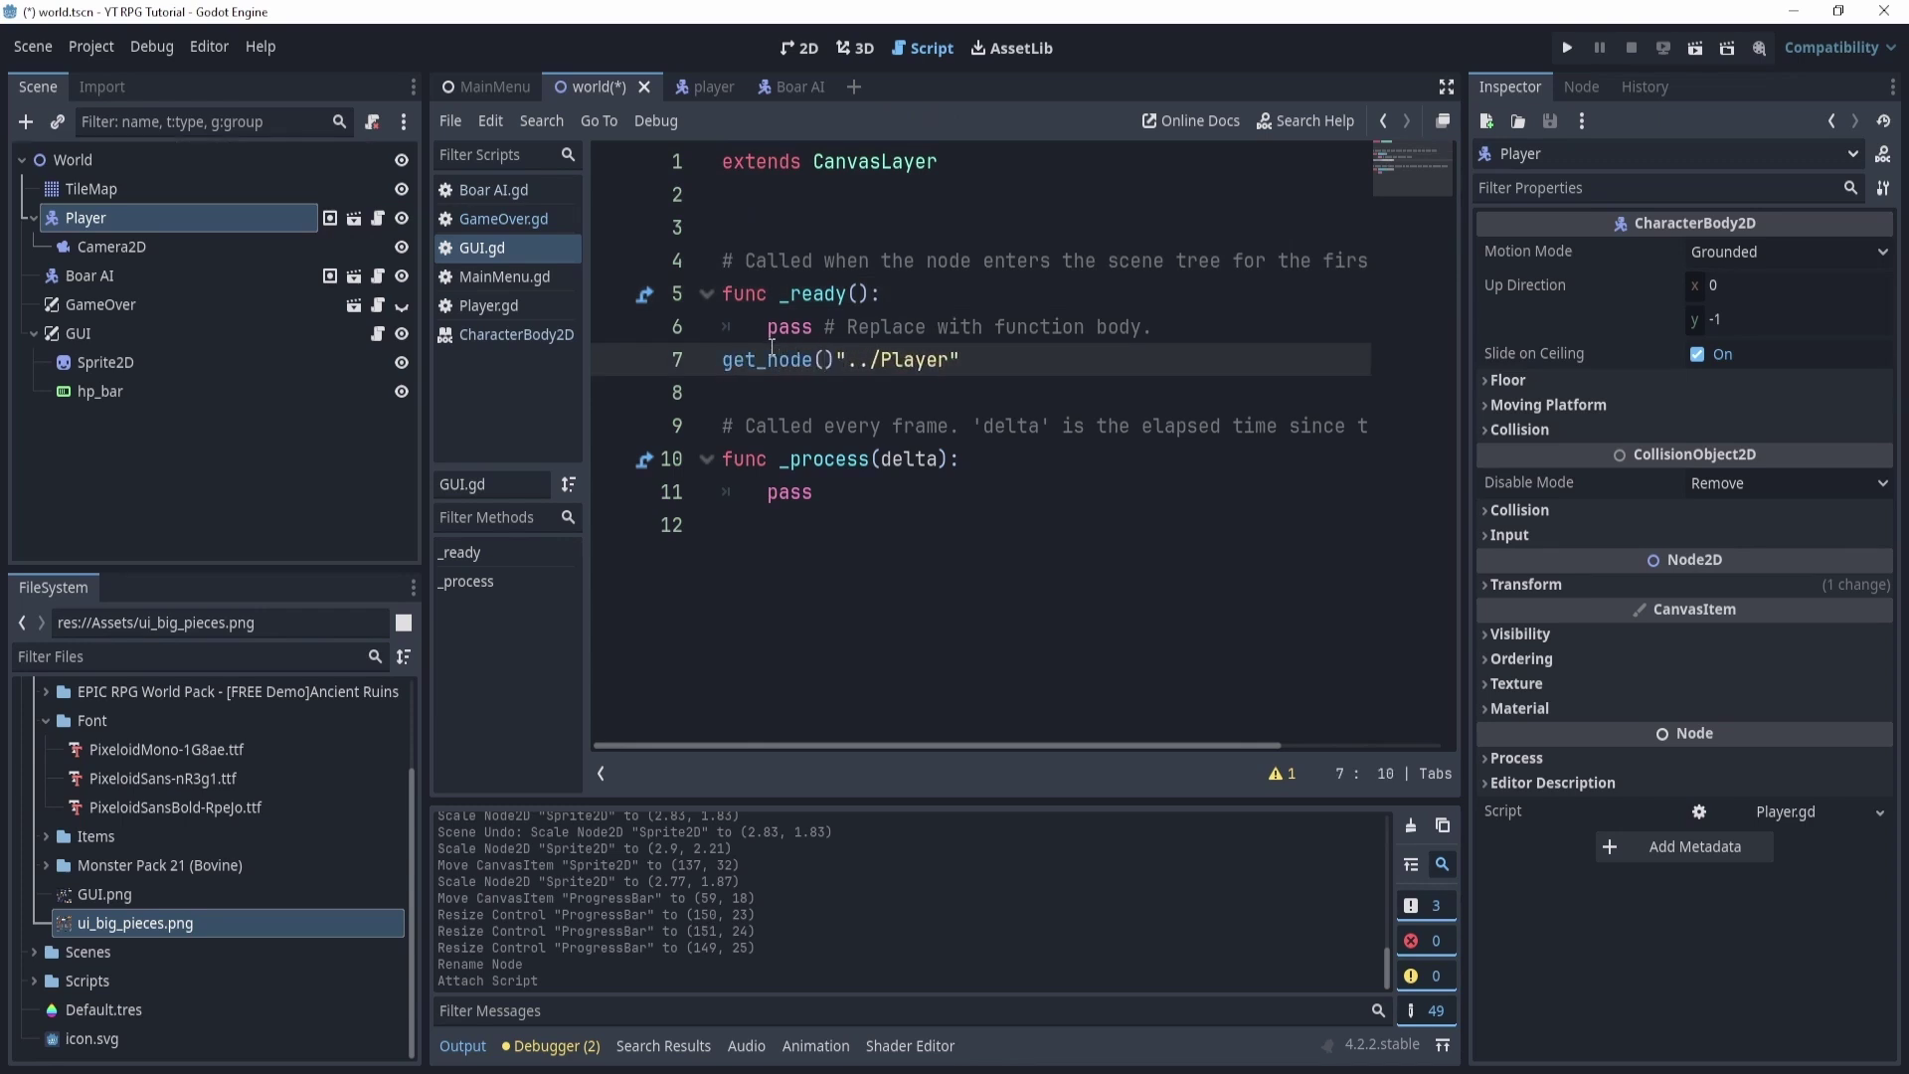
key(Delete)
key(Right)
key(Right)
key(Right)
key(Right)
key(Right)
key(Right)
key(Right)
key(Right)
key(Right)
key(Right)
text().health)
drag(1054, 360, 696, 360)
key(ctrl+c)
key(BackSpace)
Replace the placeholder body of _ready with $hp_bar.value = get_node("../Player").health.
click(781, 326)
key(shift+End)
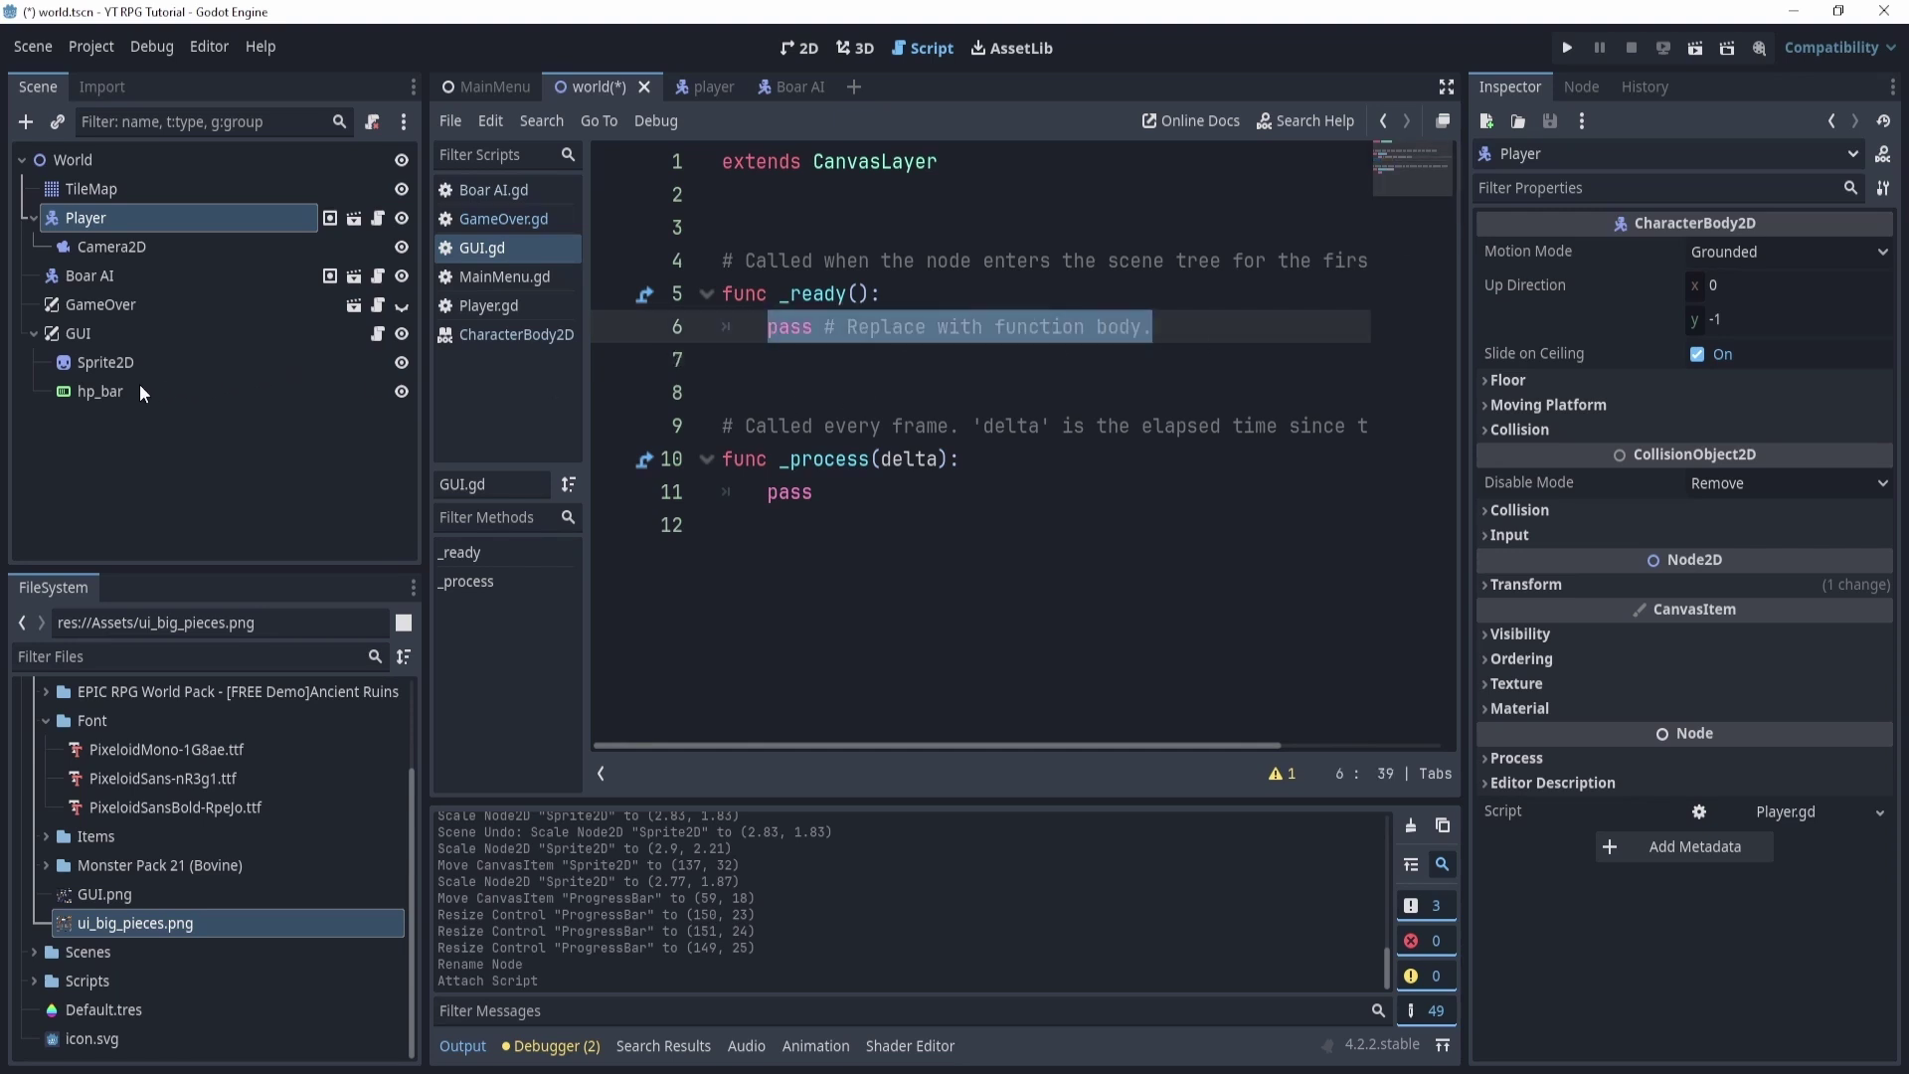
drag(82, 388, 962, 343)
text(.value =)
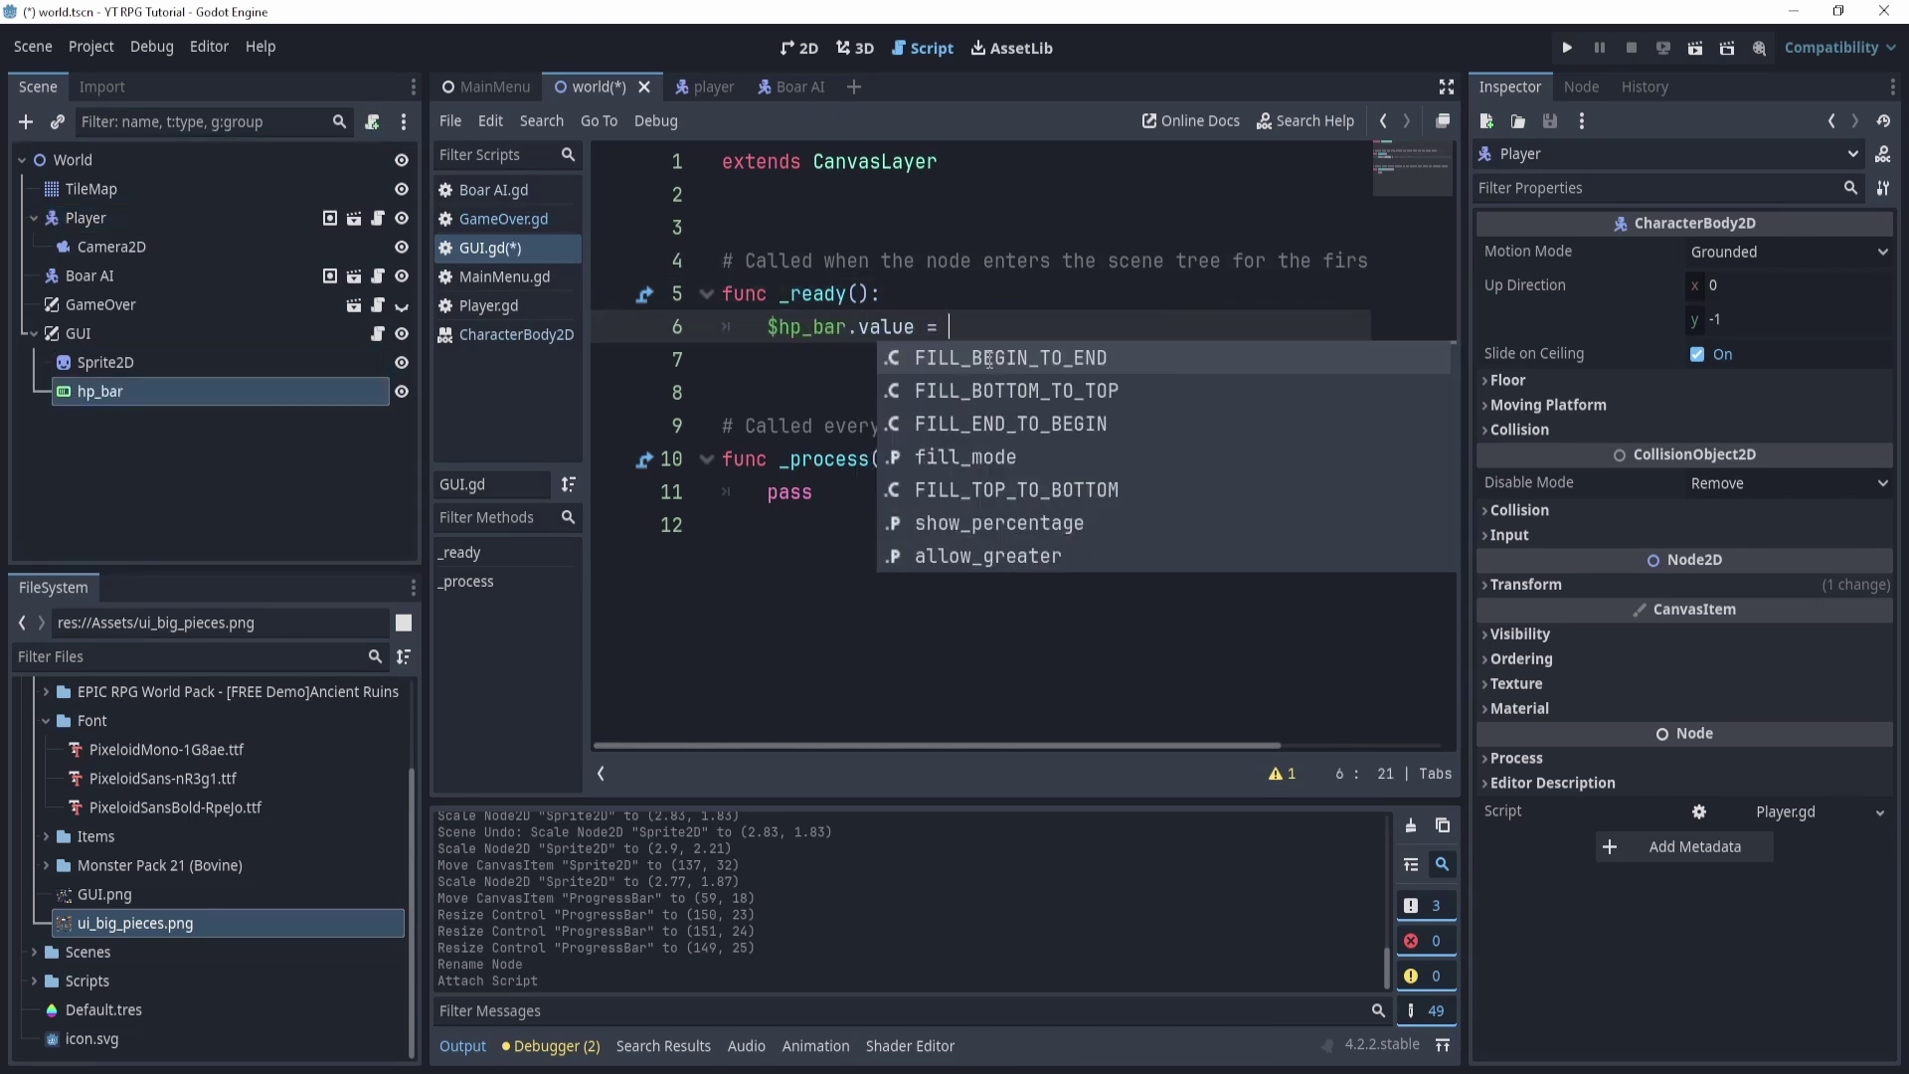
key(ctrl+v)
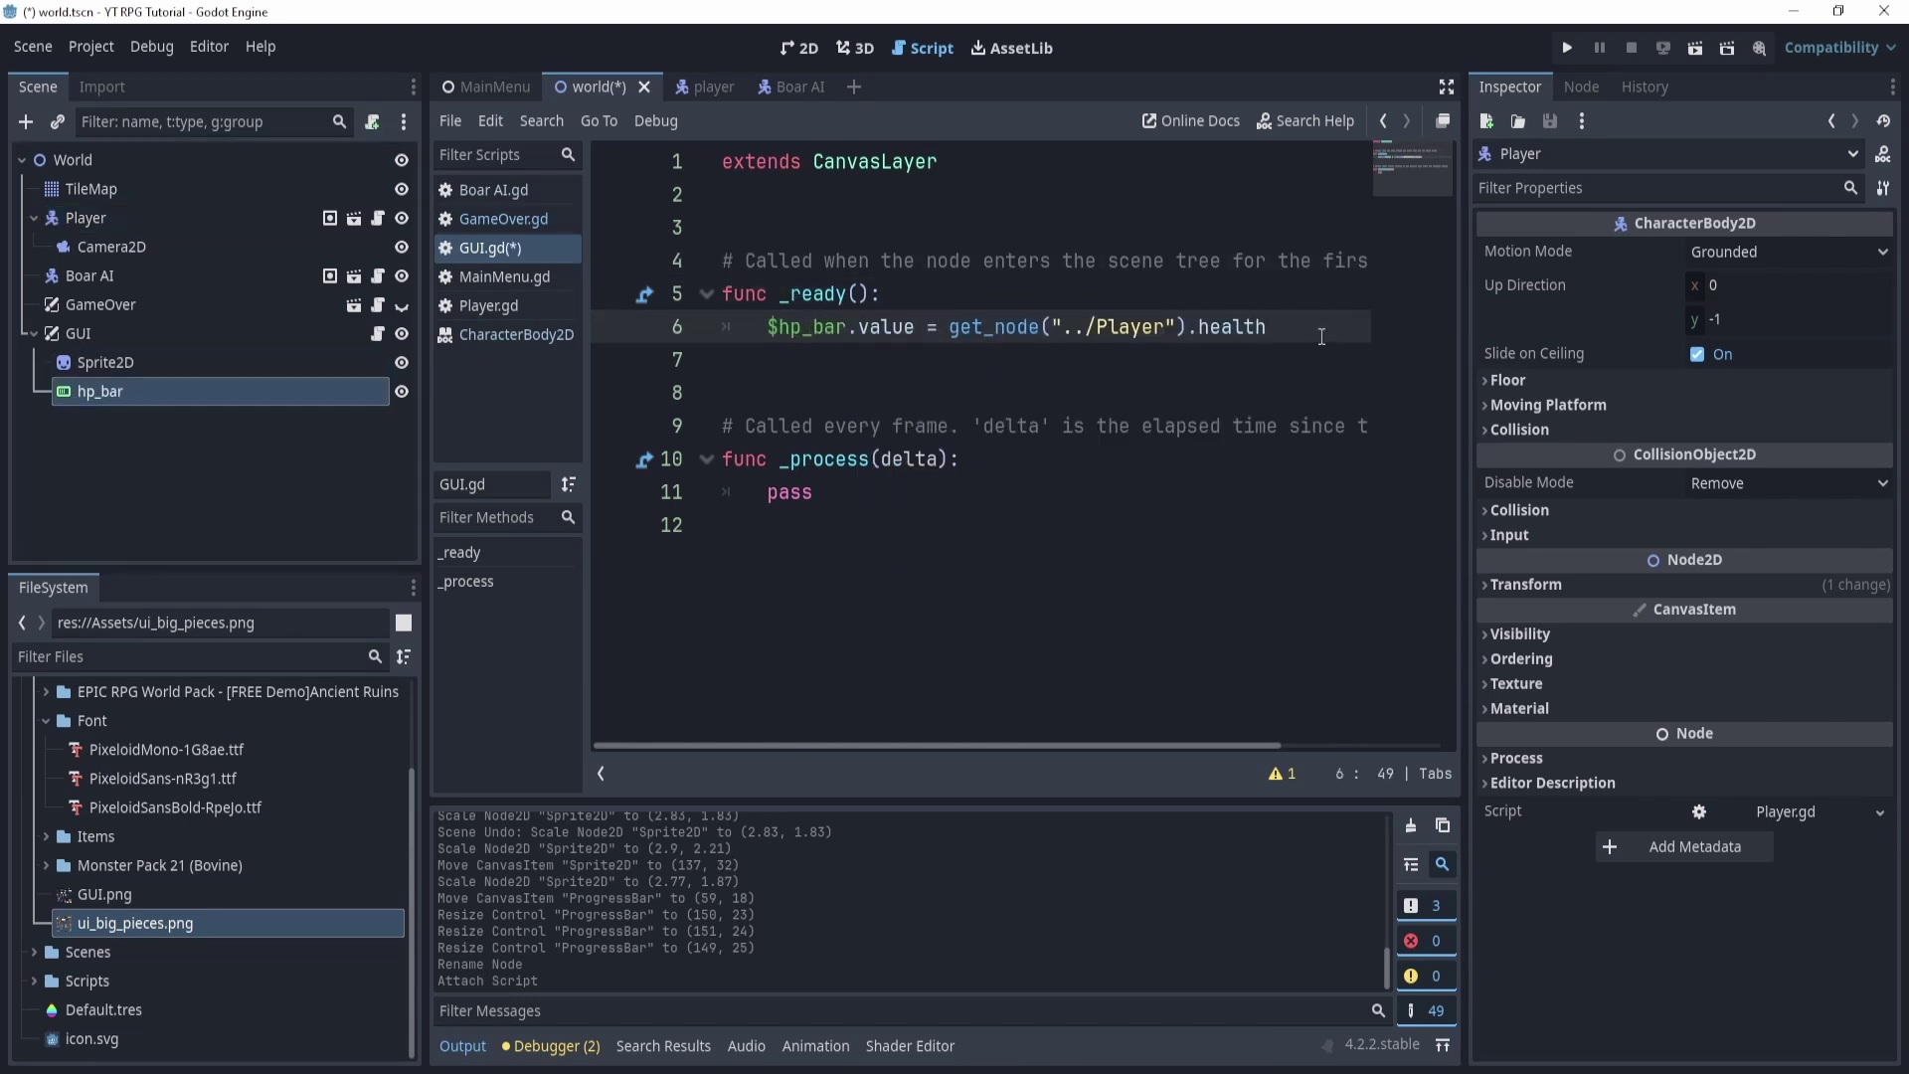
Copy the hp_bar assignment from _ready over the pass statement in _process, and save.
drag(1318, 341, 764, 344)
key(ctrl+c)
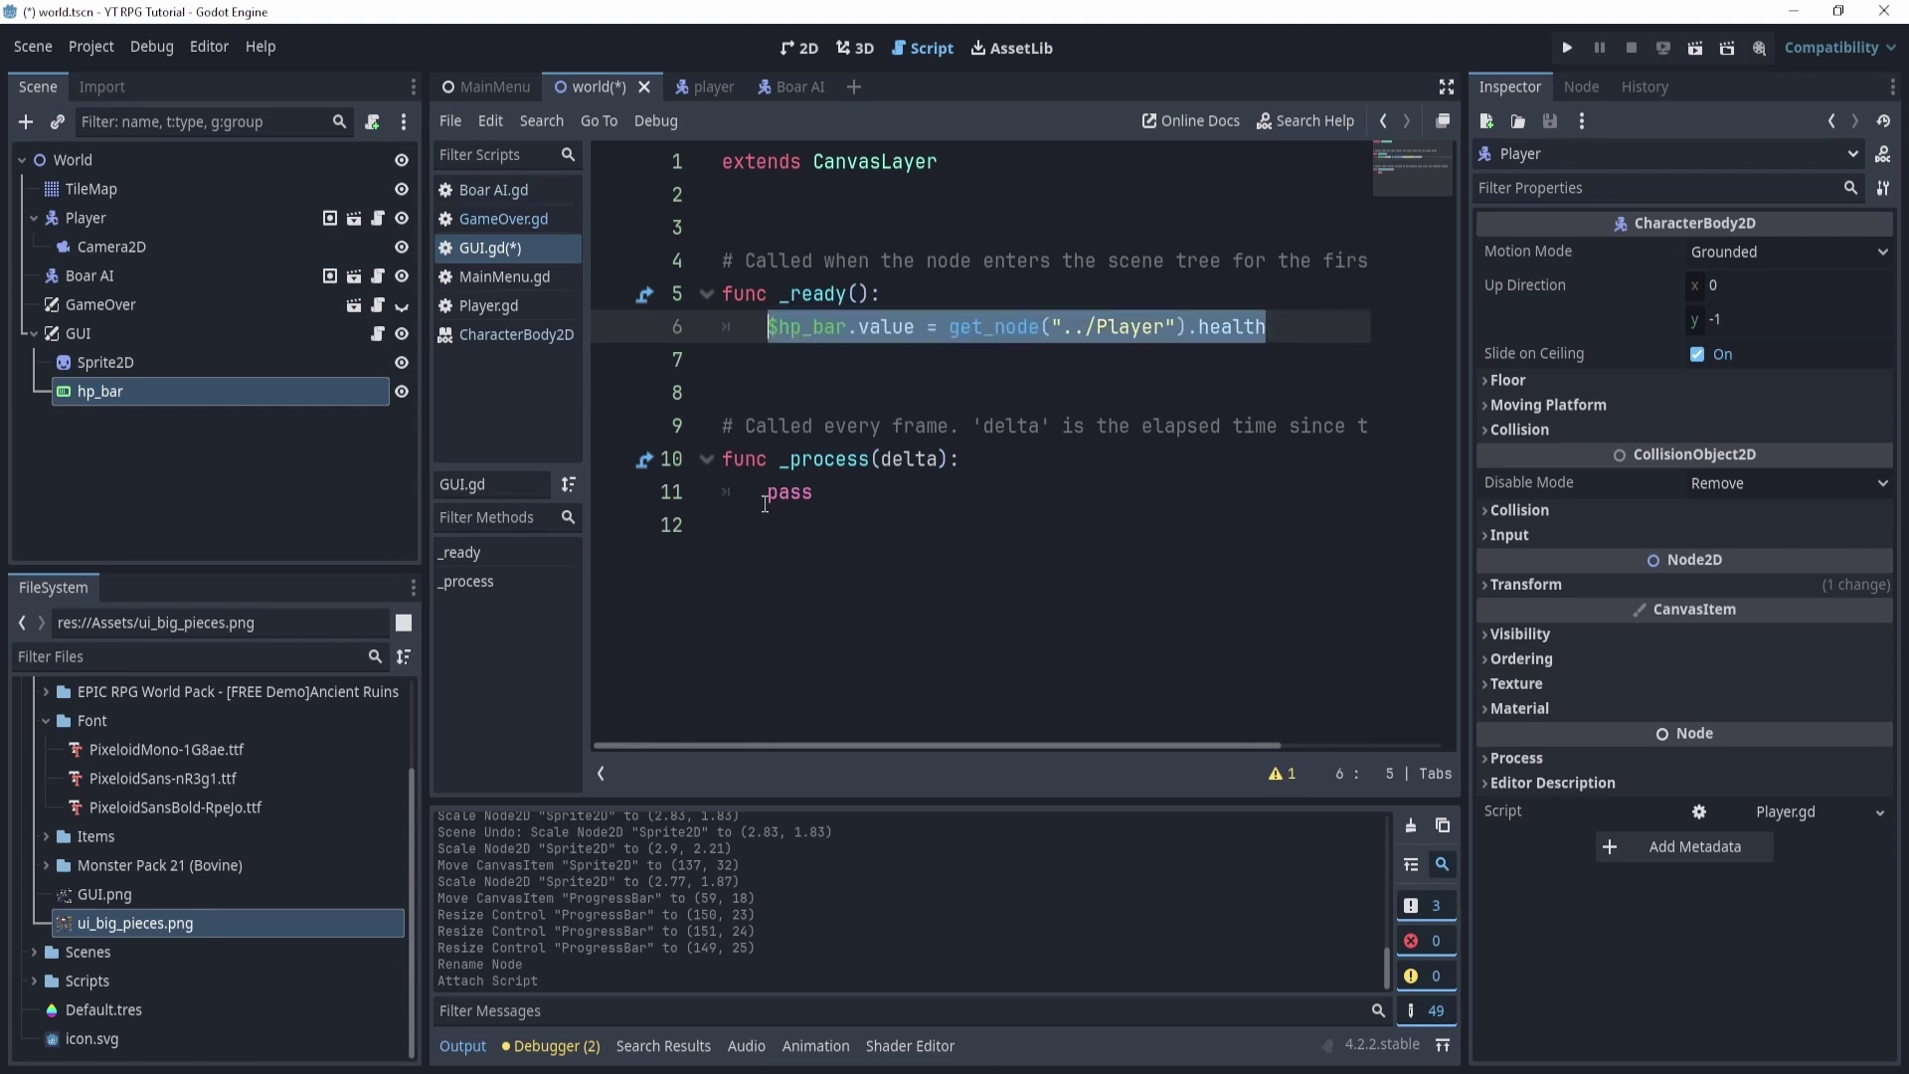
drag(763, 498, 814, 495)
key(ctrl+v)
key(ctrl+s)
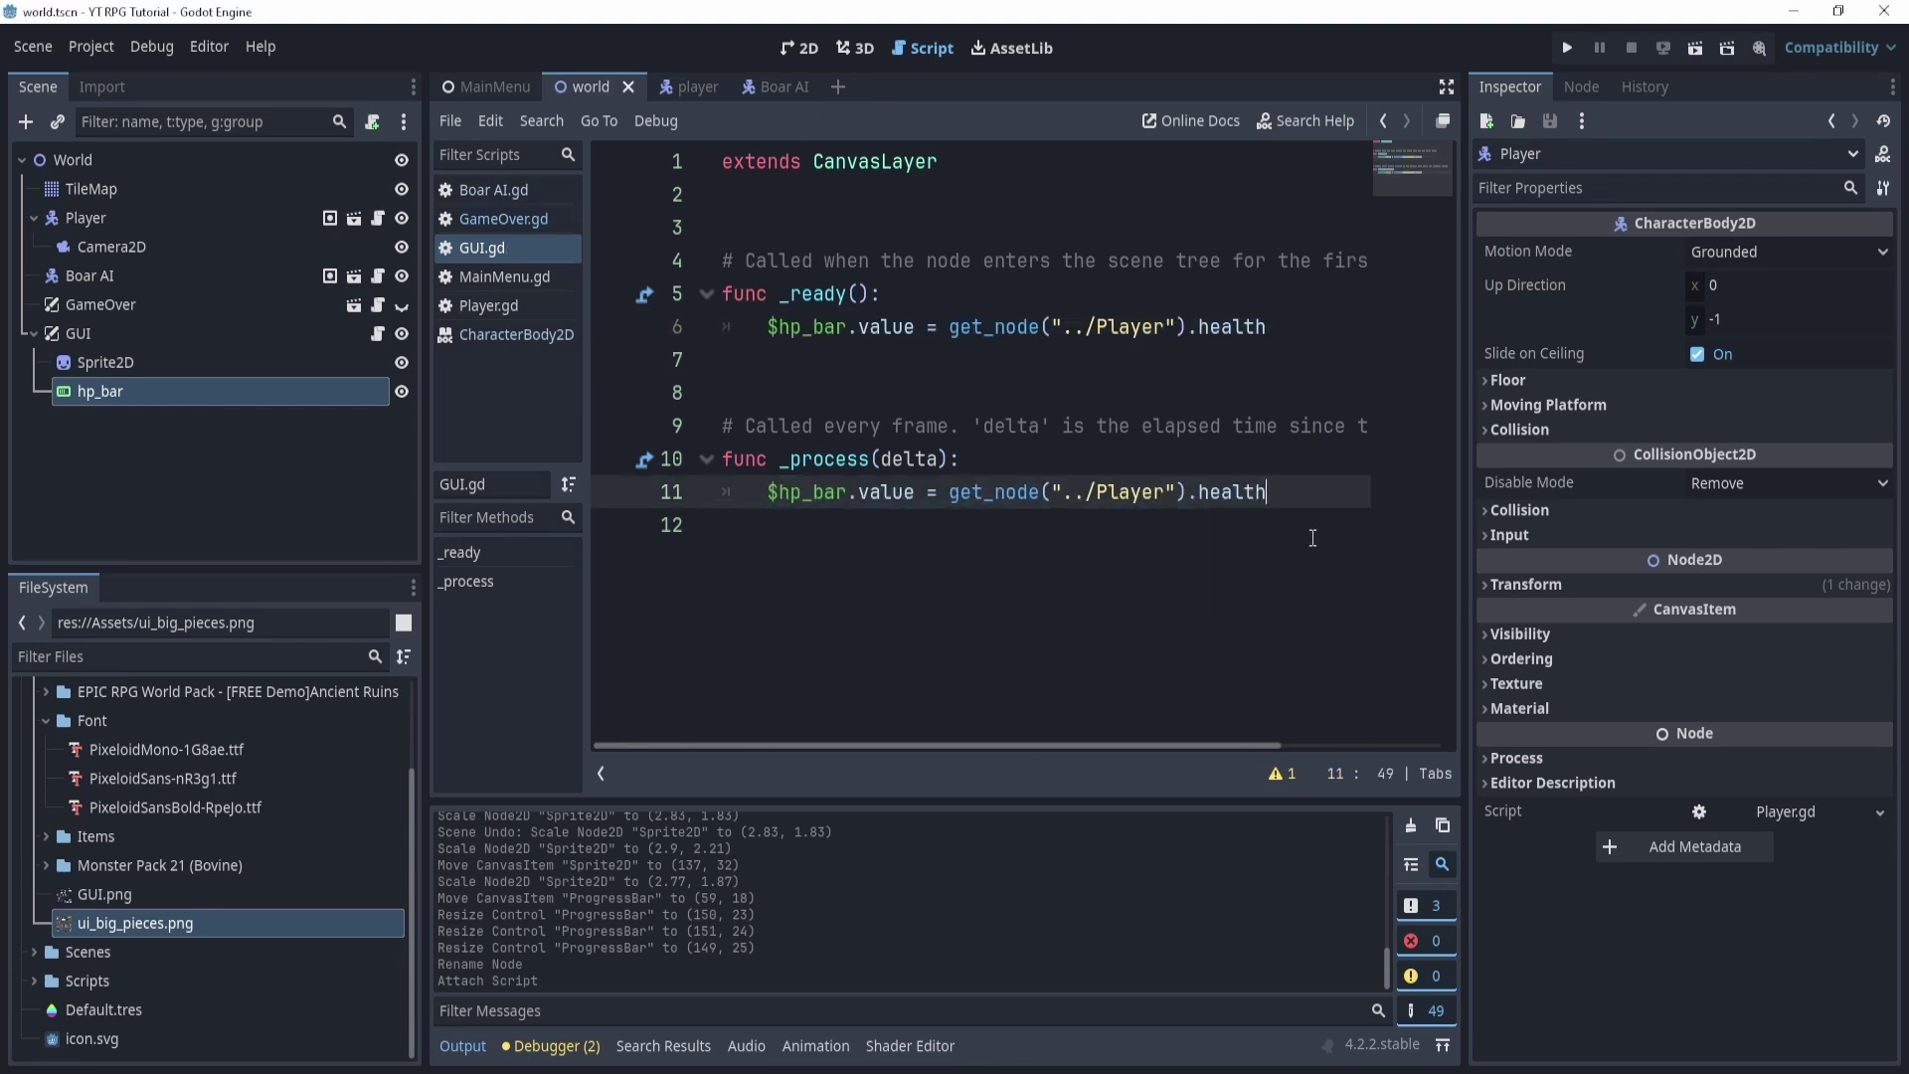
Change the property assigned in _ready from value to max_value, so it sets $hp_bar.max_value.
drag(1285, 494, 767, 494)
click(764, 573)
double_click(885, 328)
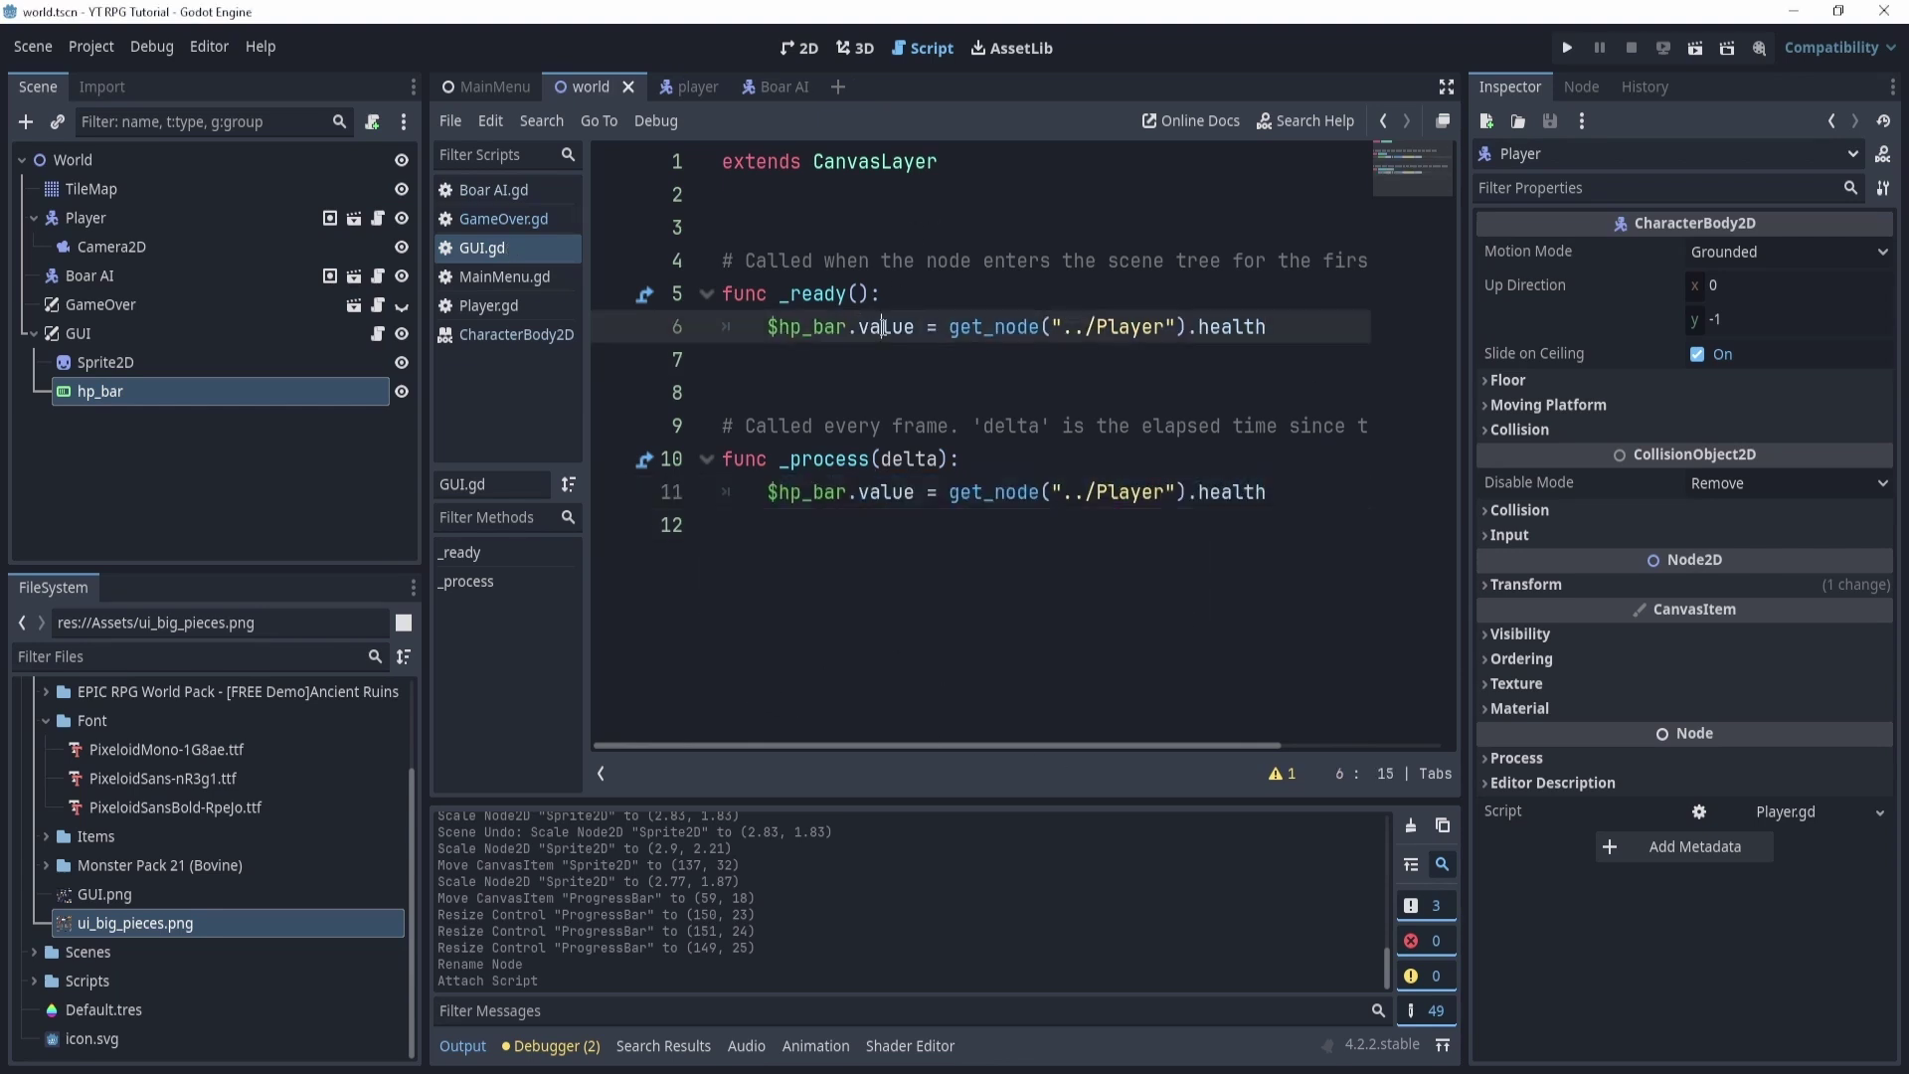
text(max_valu)
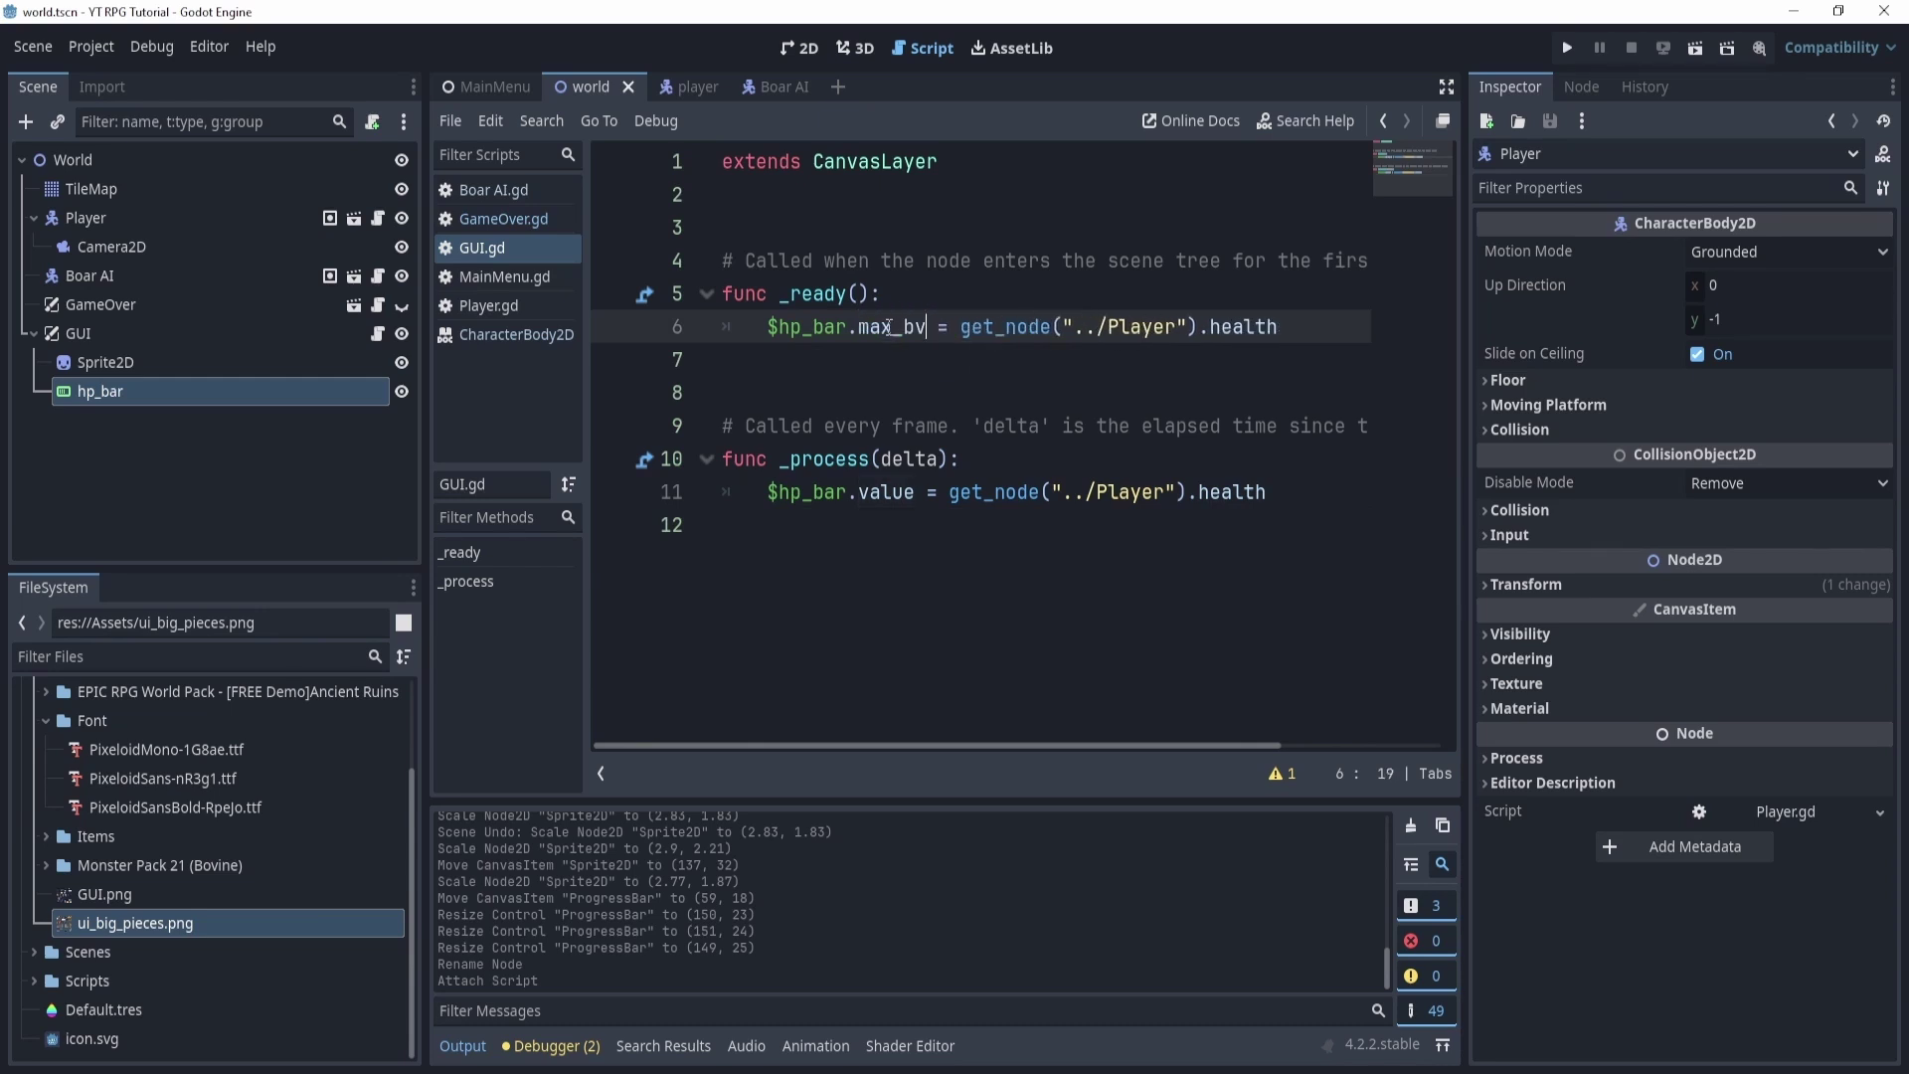
text(e)
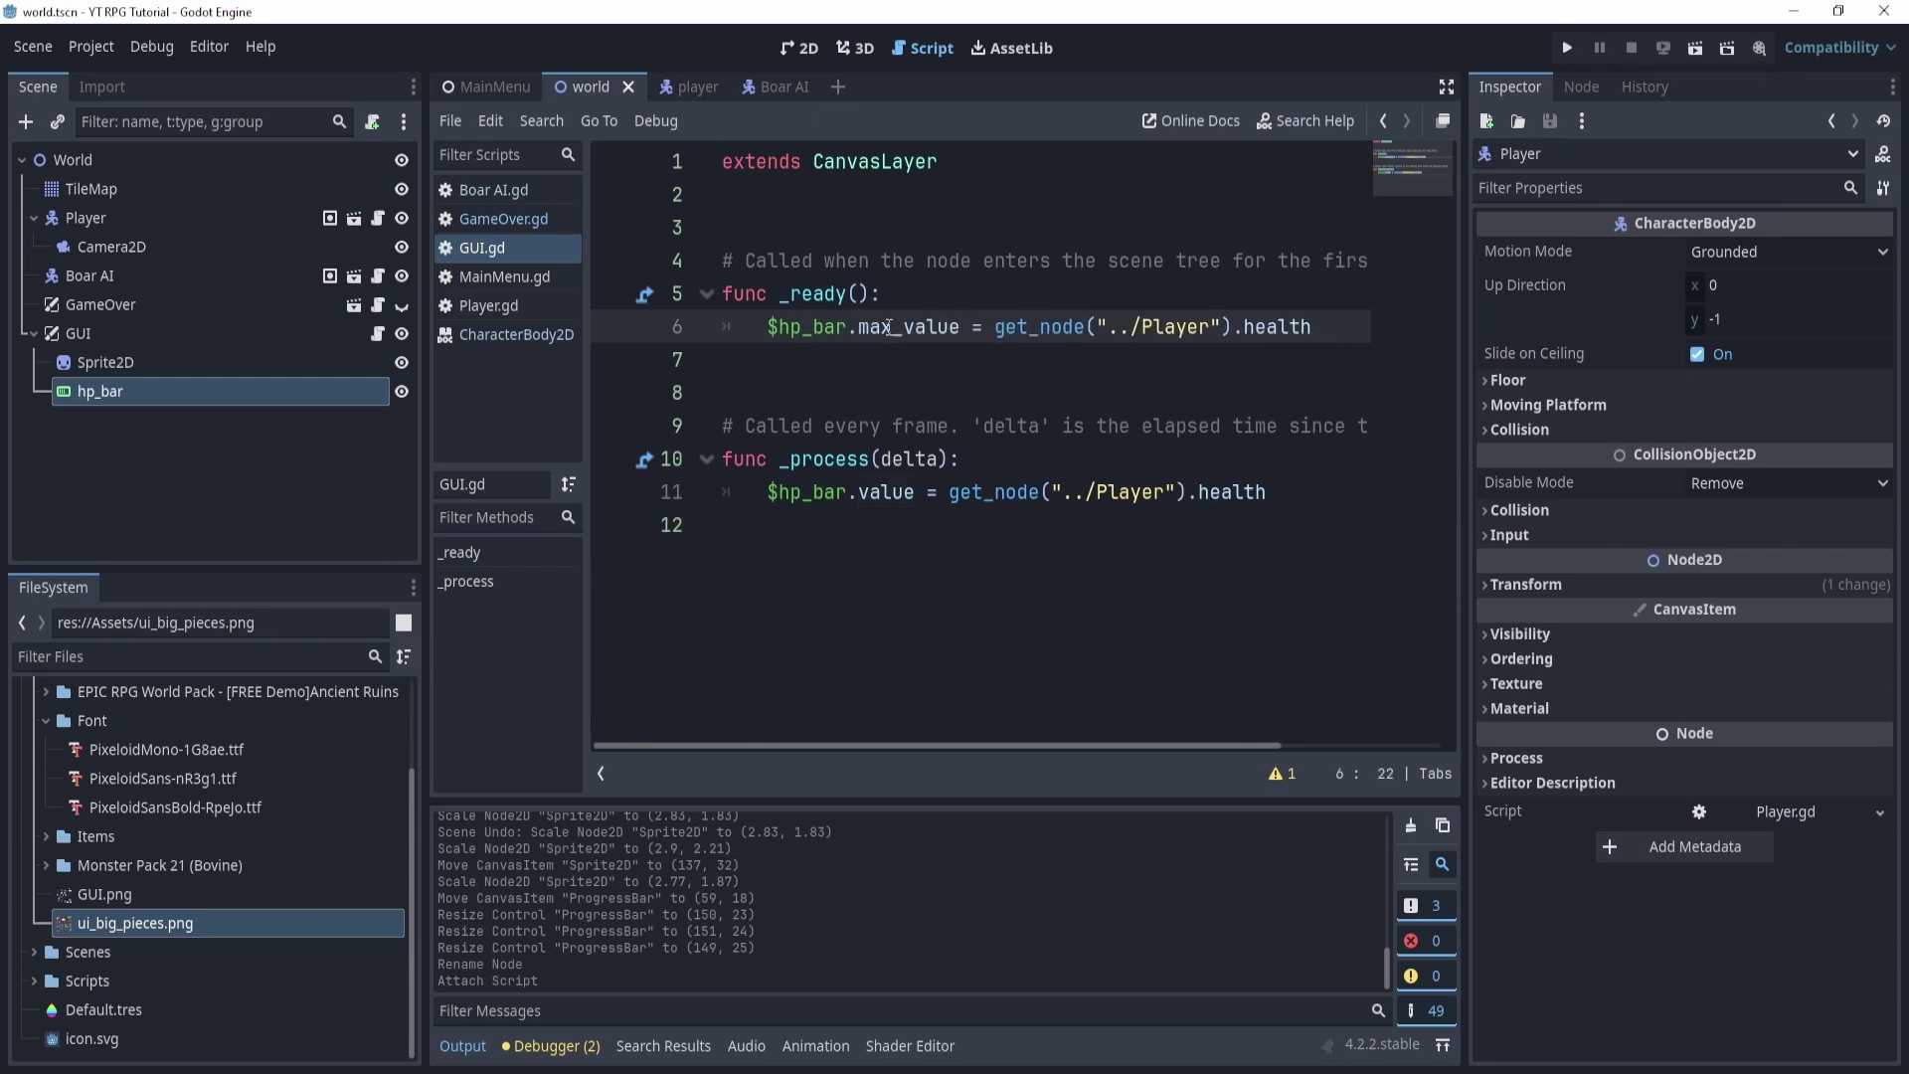
Examine how _ready sets the health bar's max_value and how _process updates its value every frame.
ctrl+scroll(828, 375, down, 1)
double_click(894, 321)
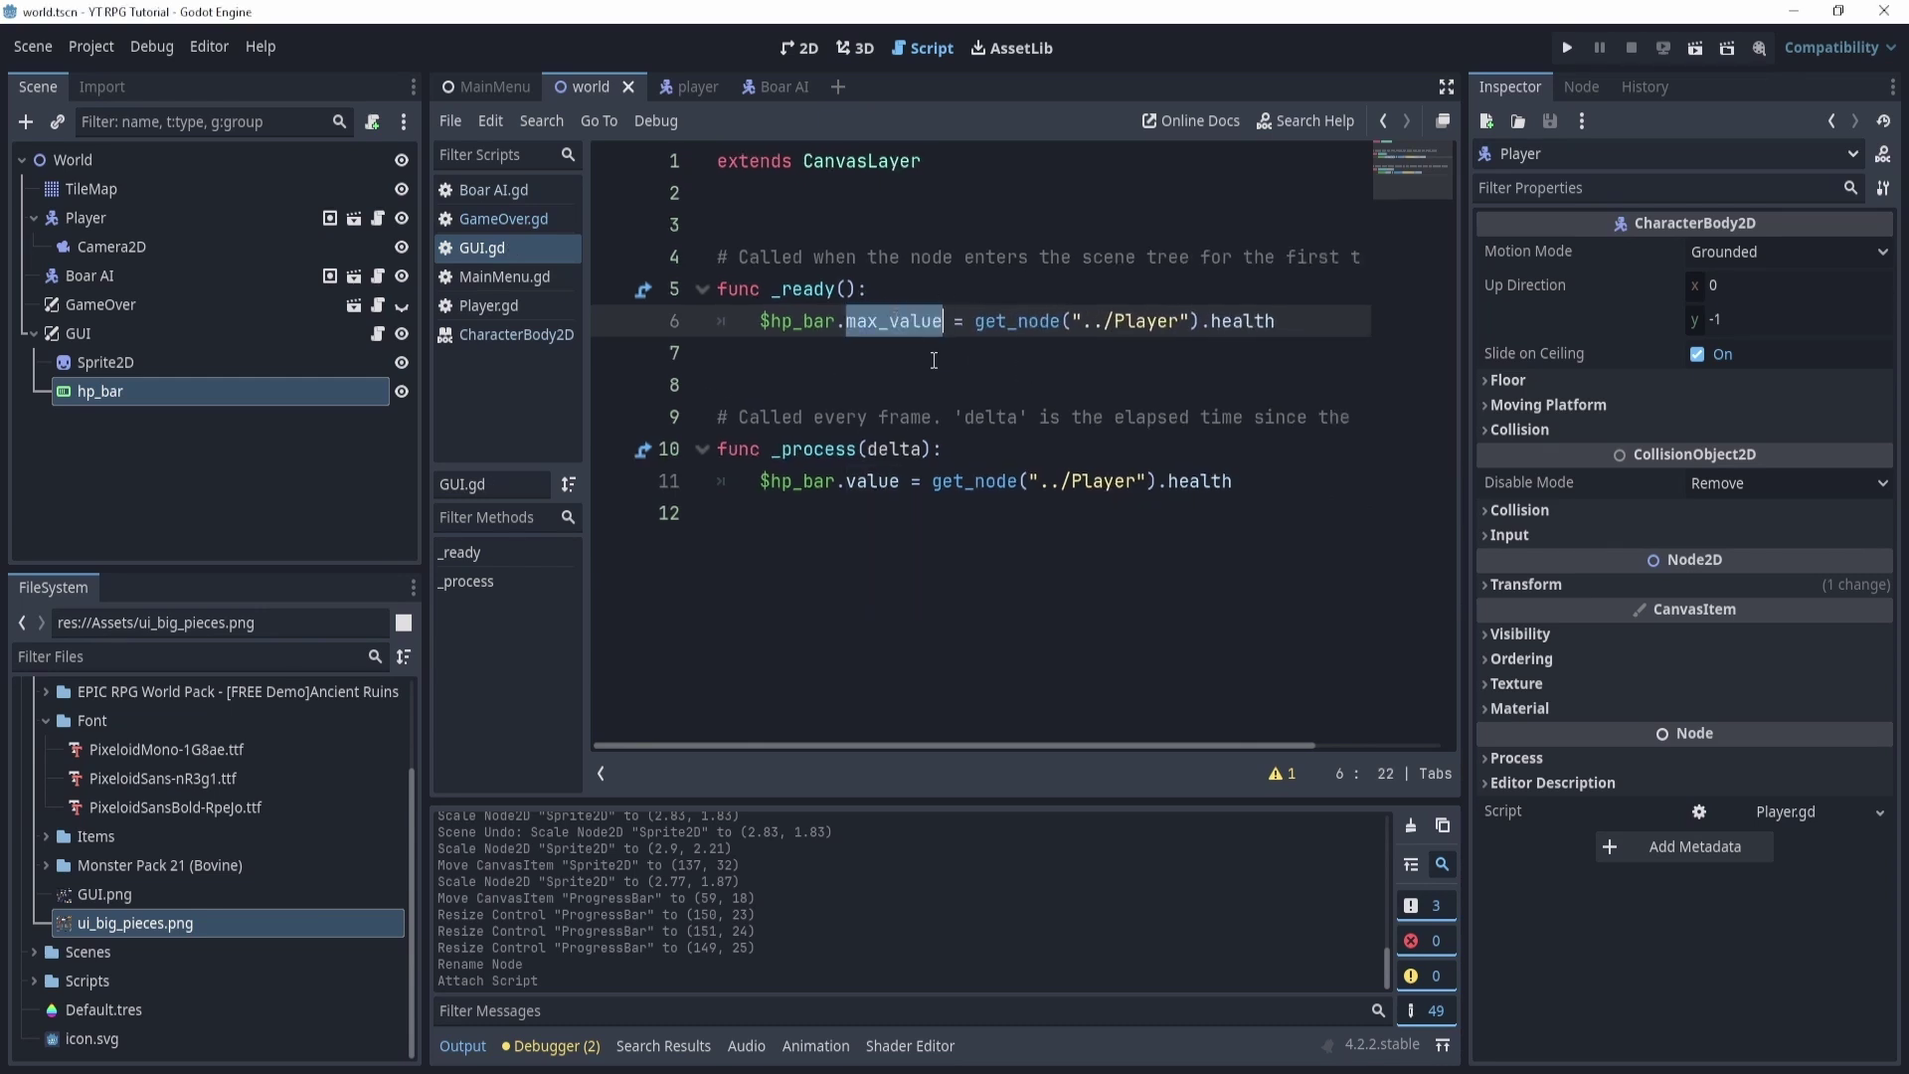
click(923, 481)
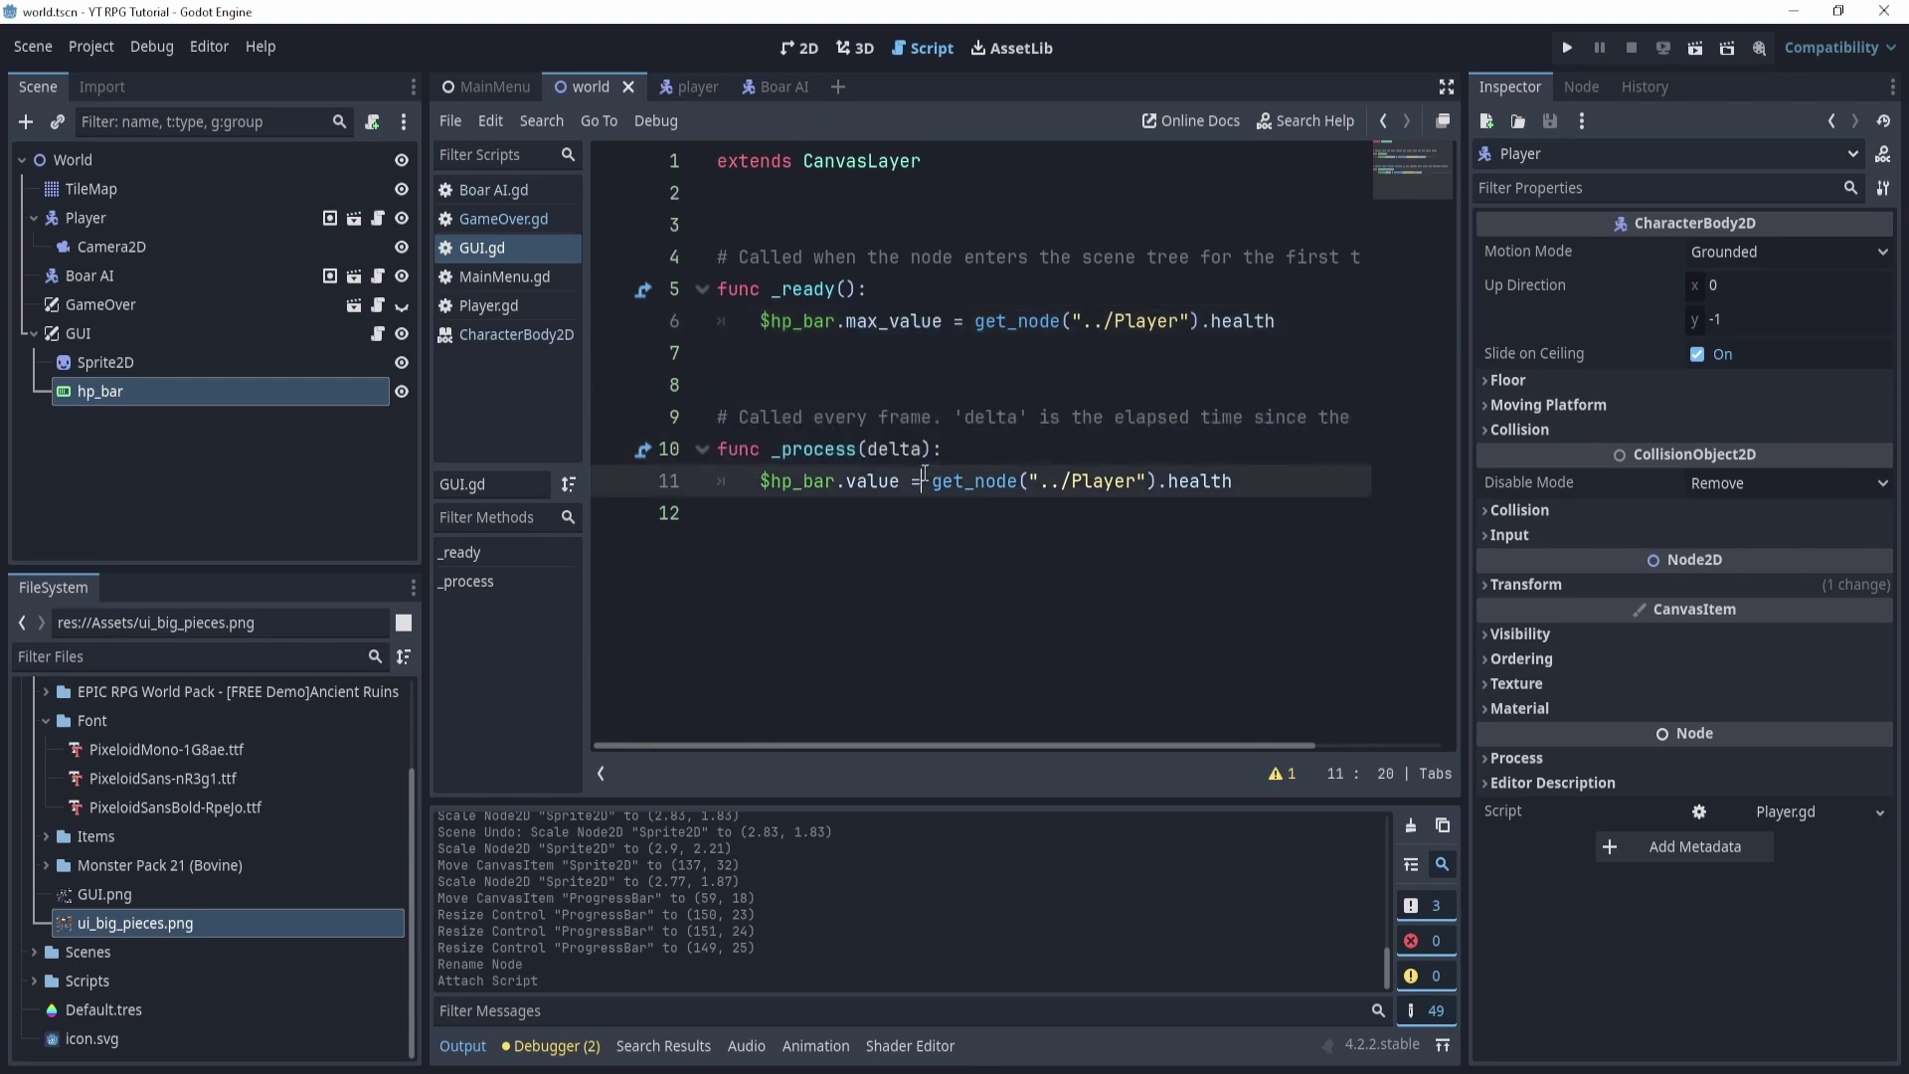
drag(776, 458, 889, 483)
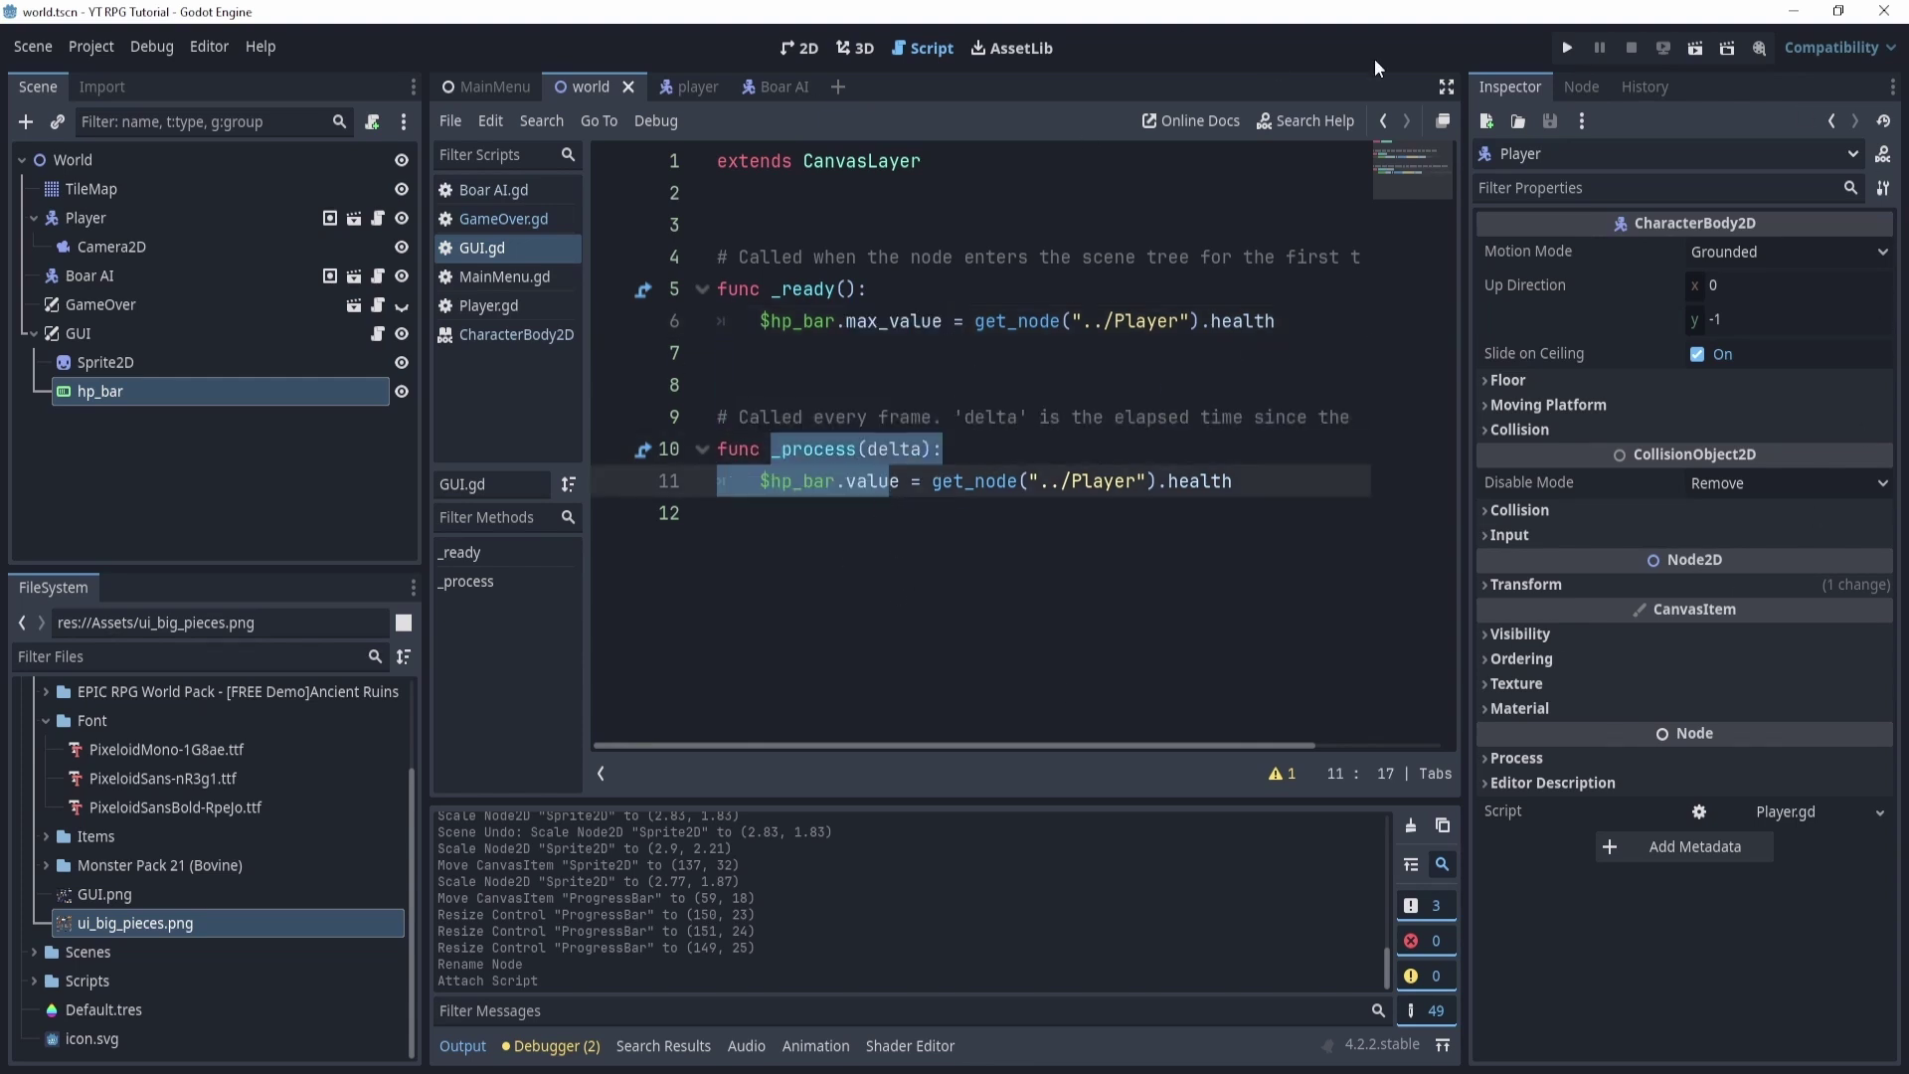
click(1278, 477)
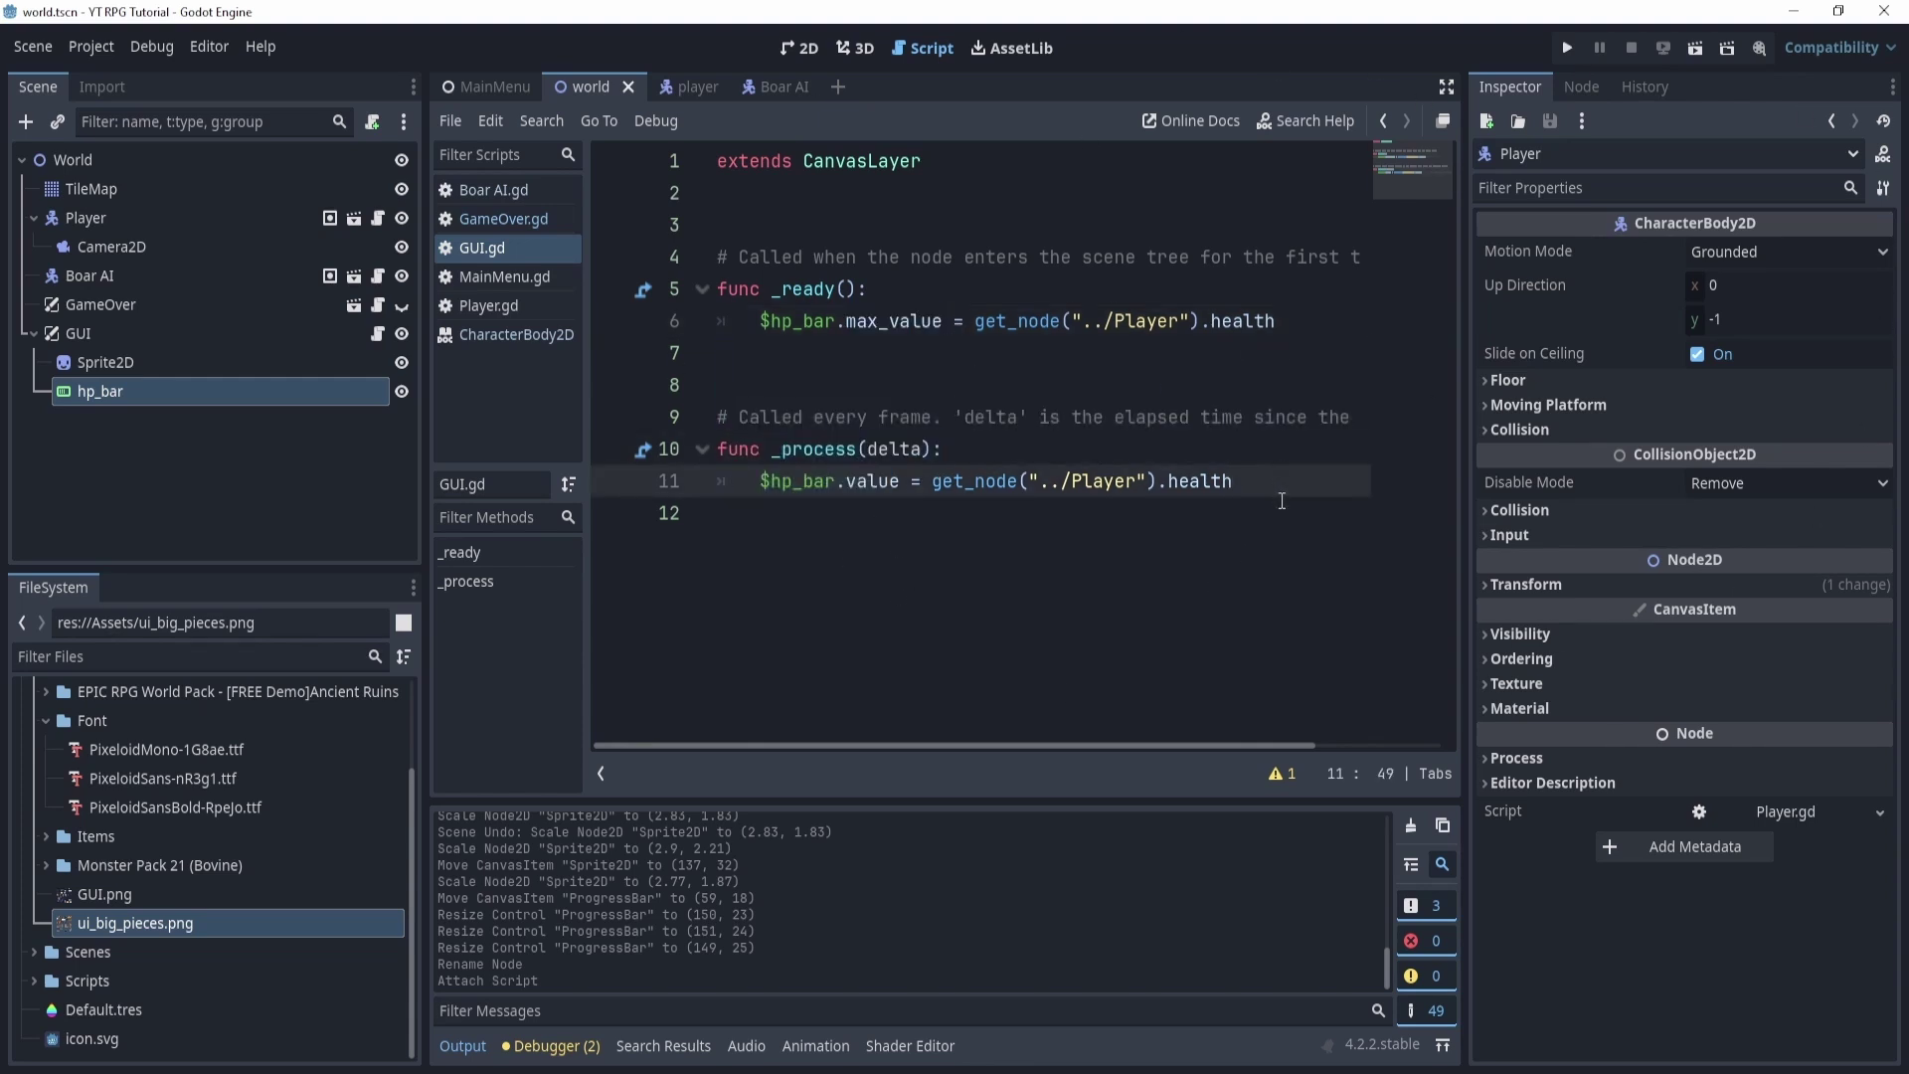
click(799, 46)
drag(1261, 480, 748, 494)
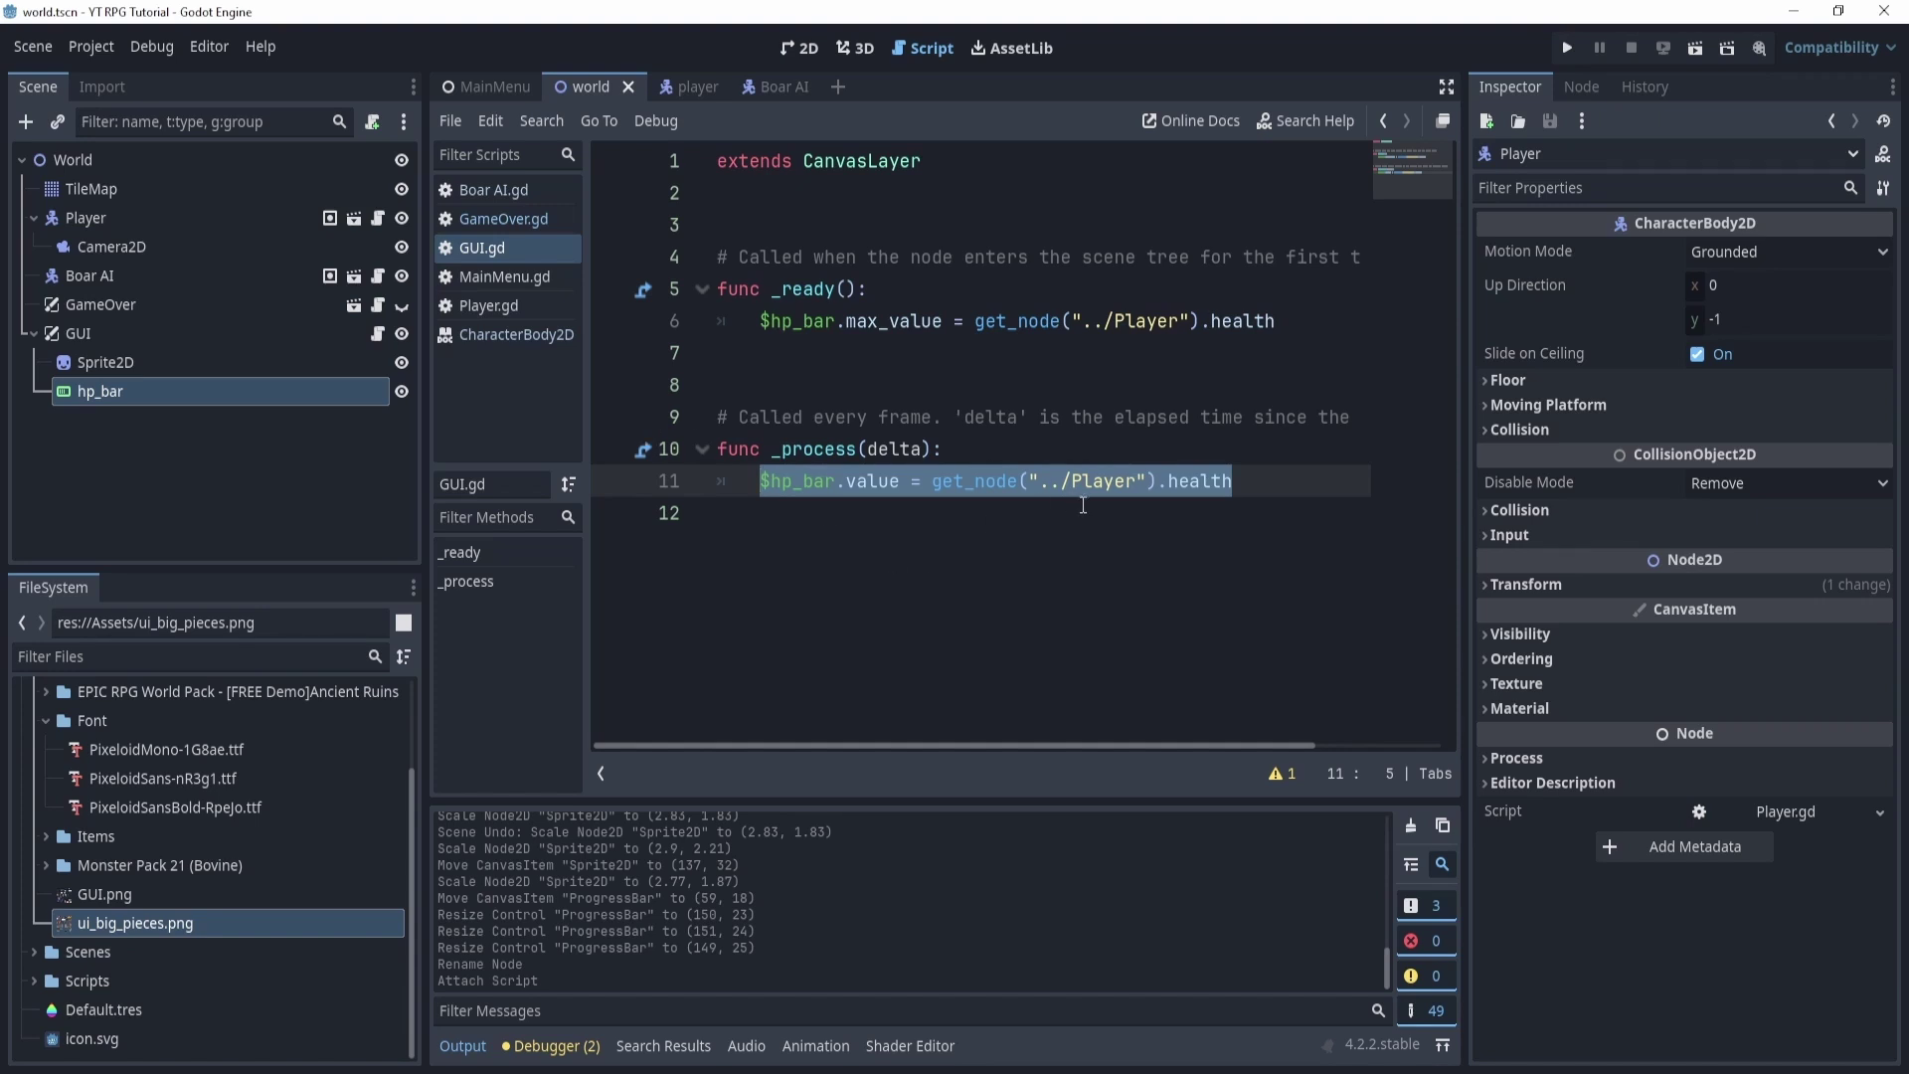
click(858, 515)
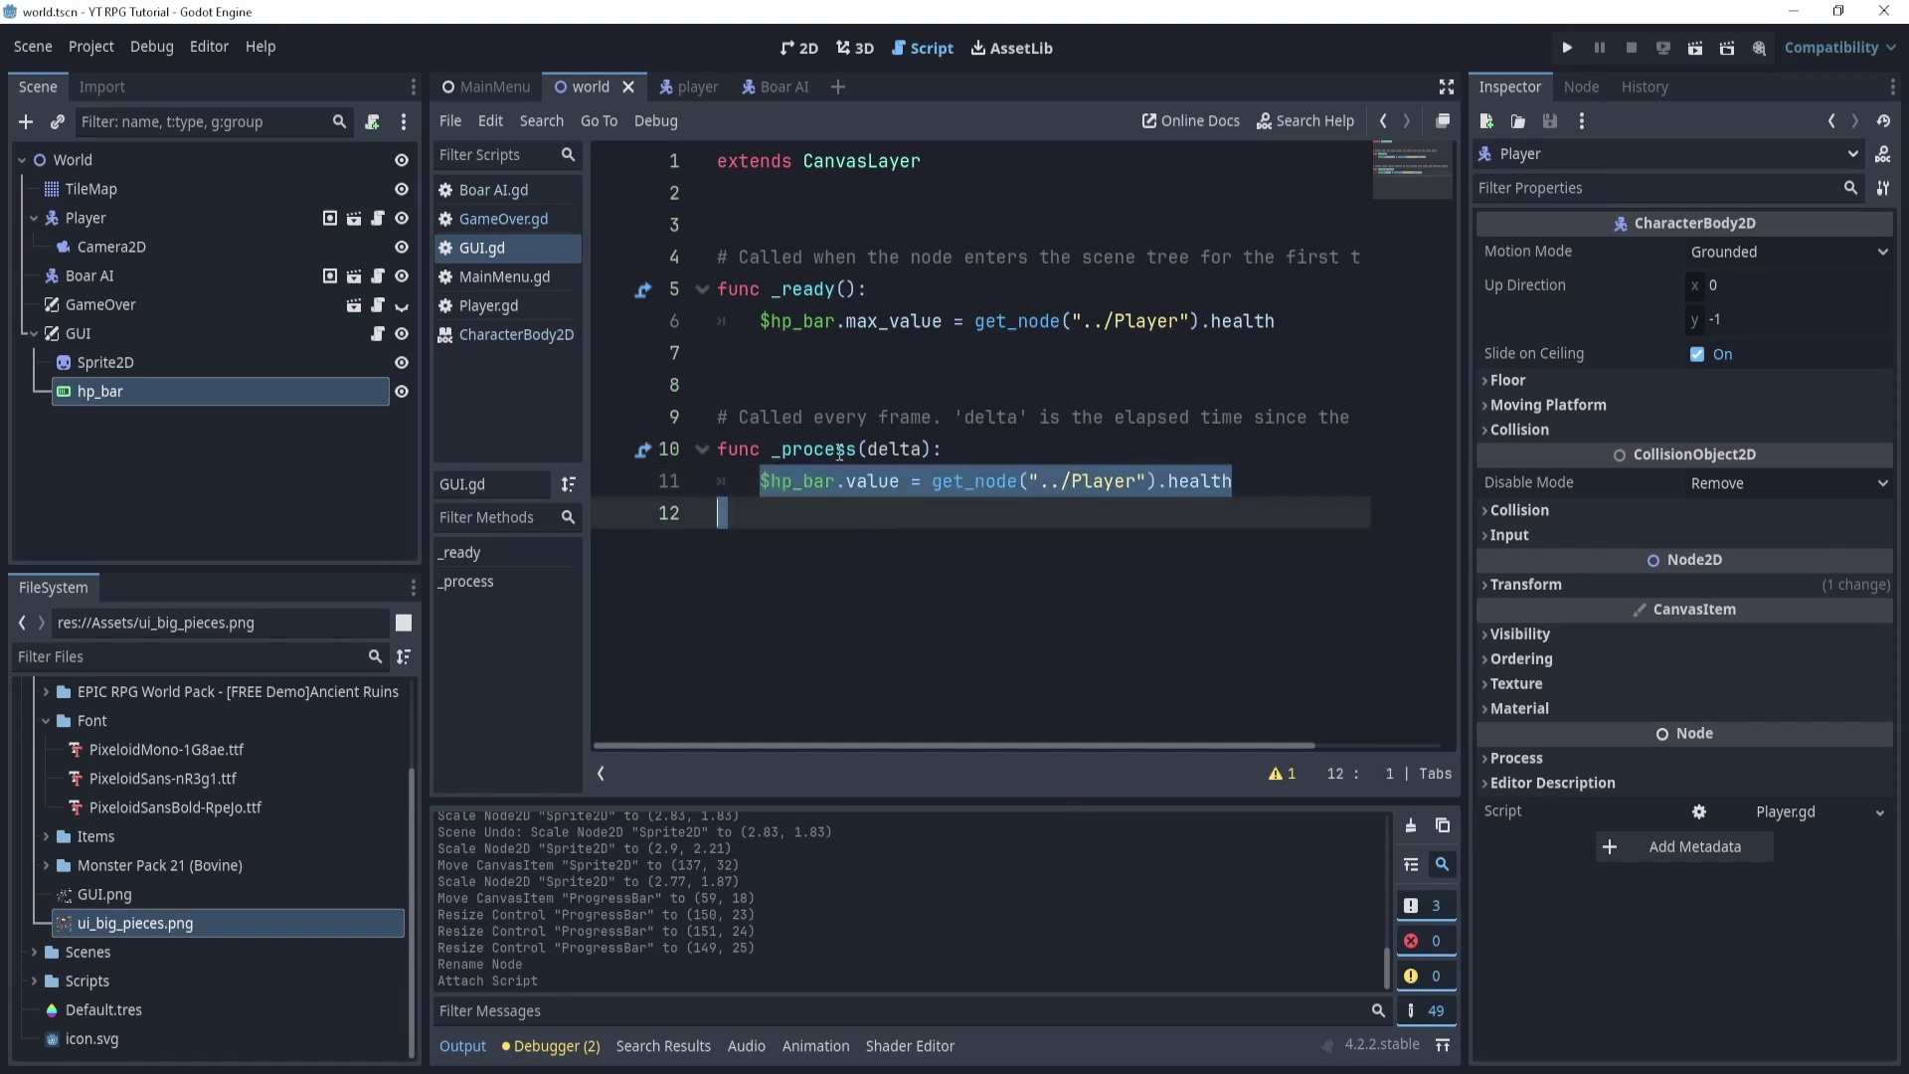
drag(773, 450, 843, 449)
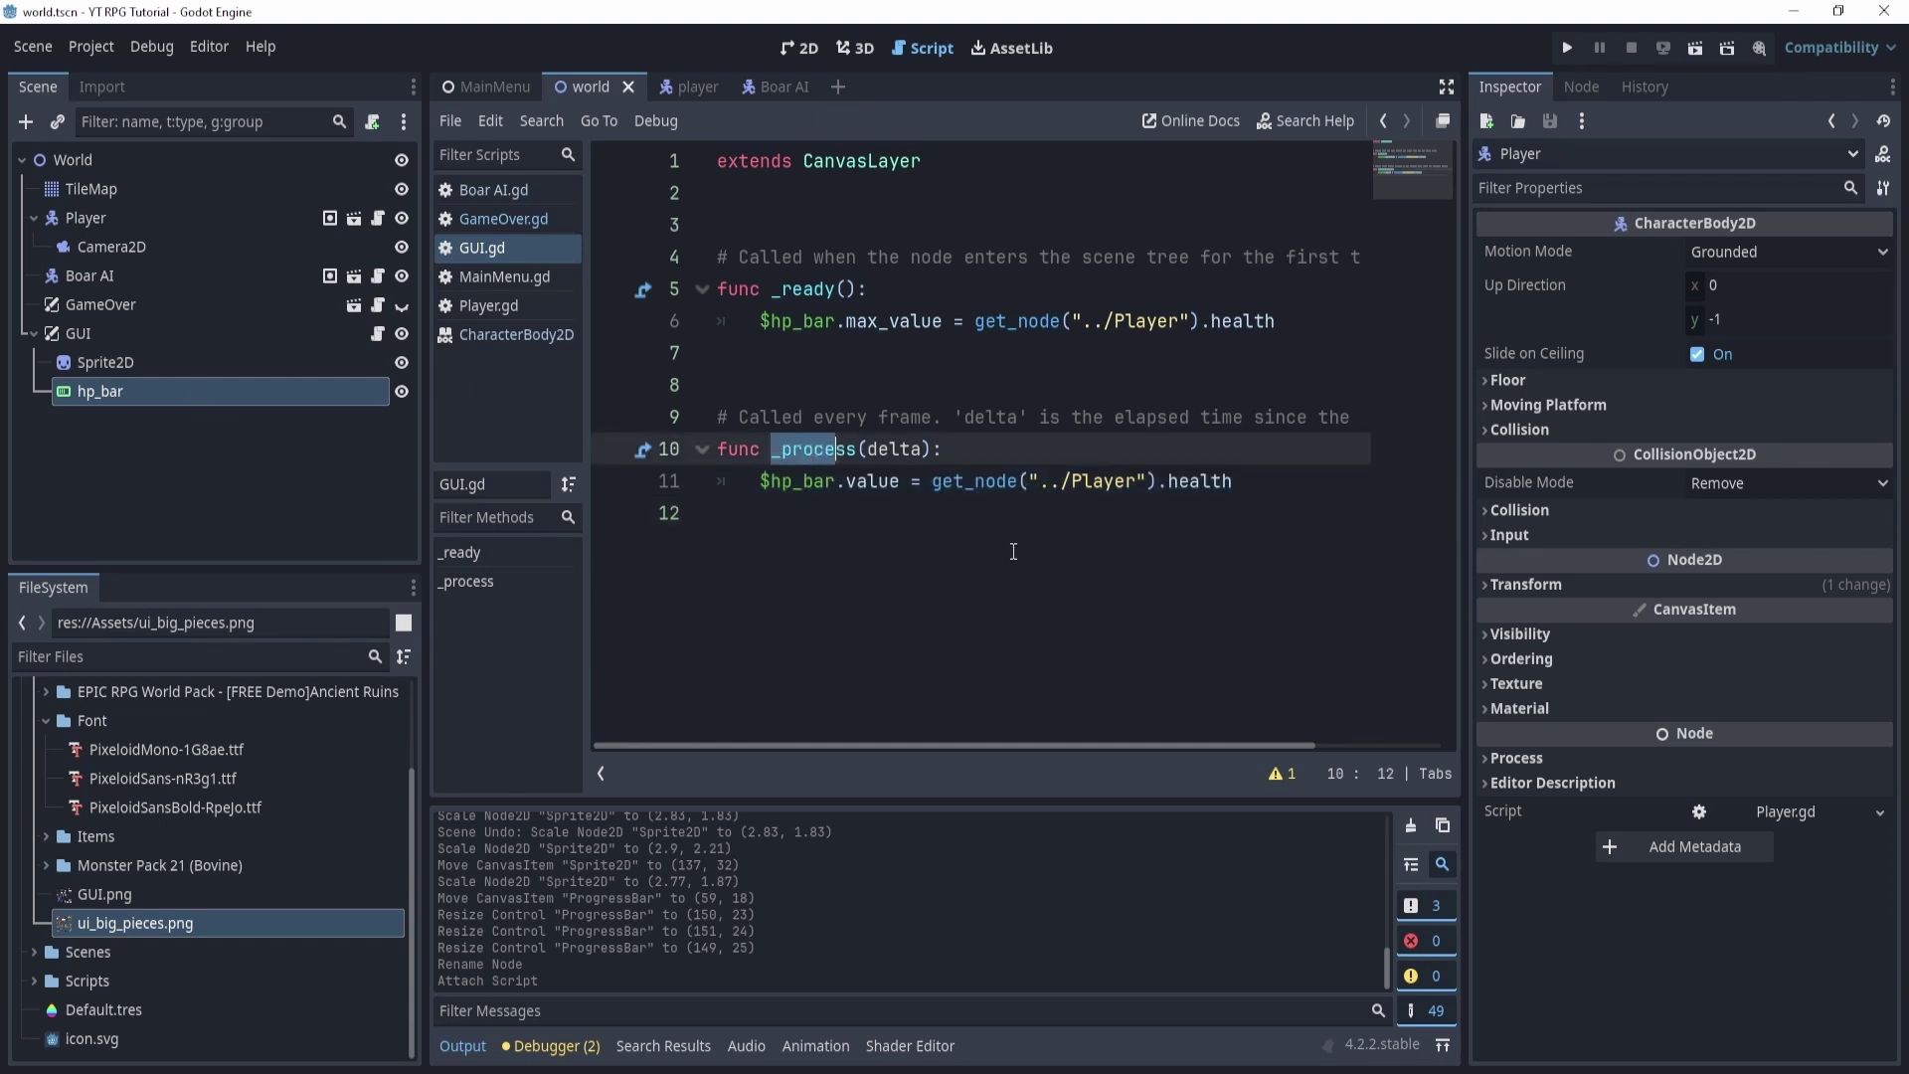
drag(1267, 476, 734, 497)
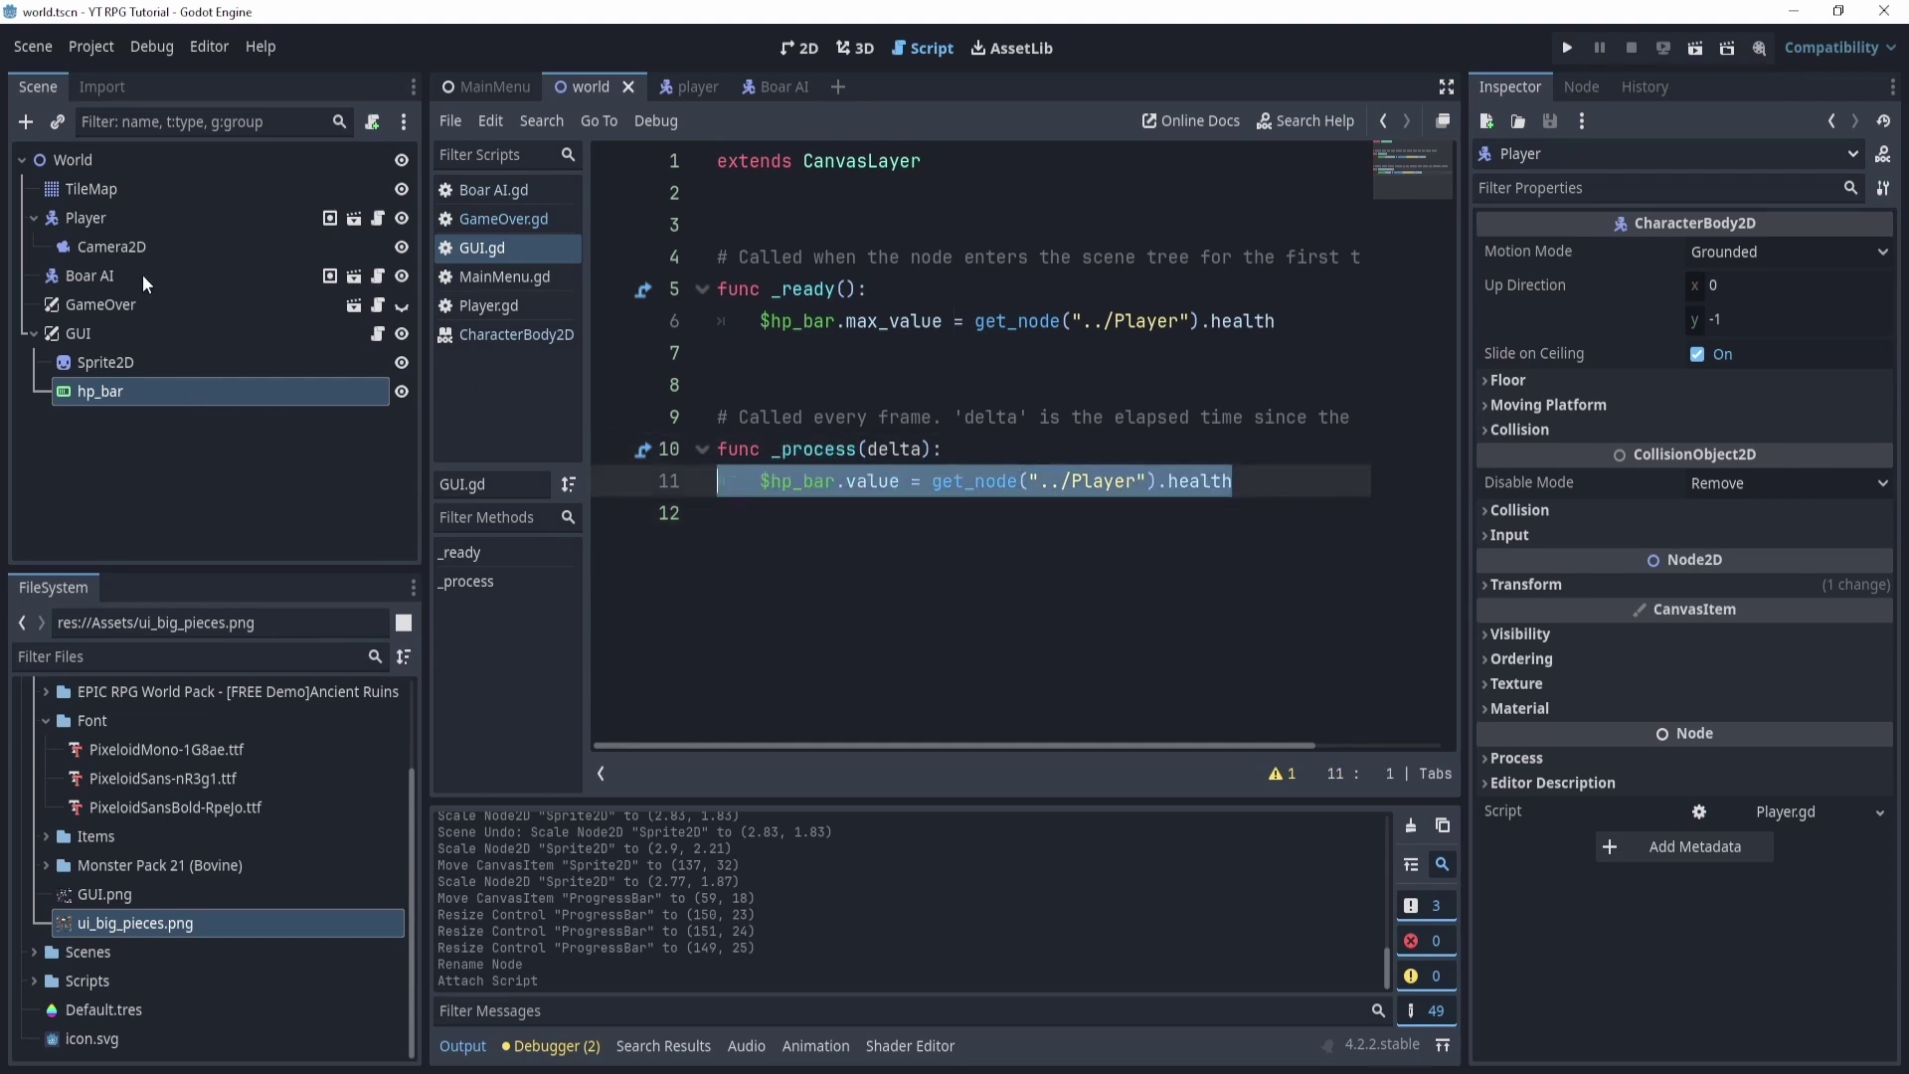
Open the Player node's script to examine the health handling in the hit(damage) function, and save.
click(376, 219)
scroll(1094, 497, down, 4)
click(1102, 544)
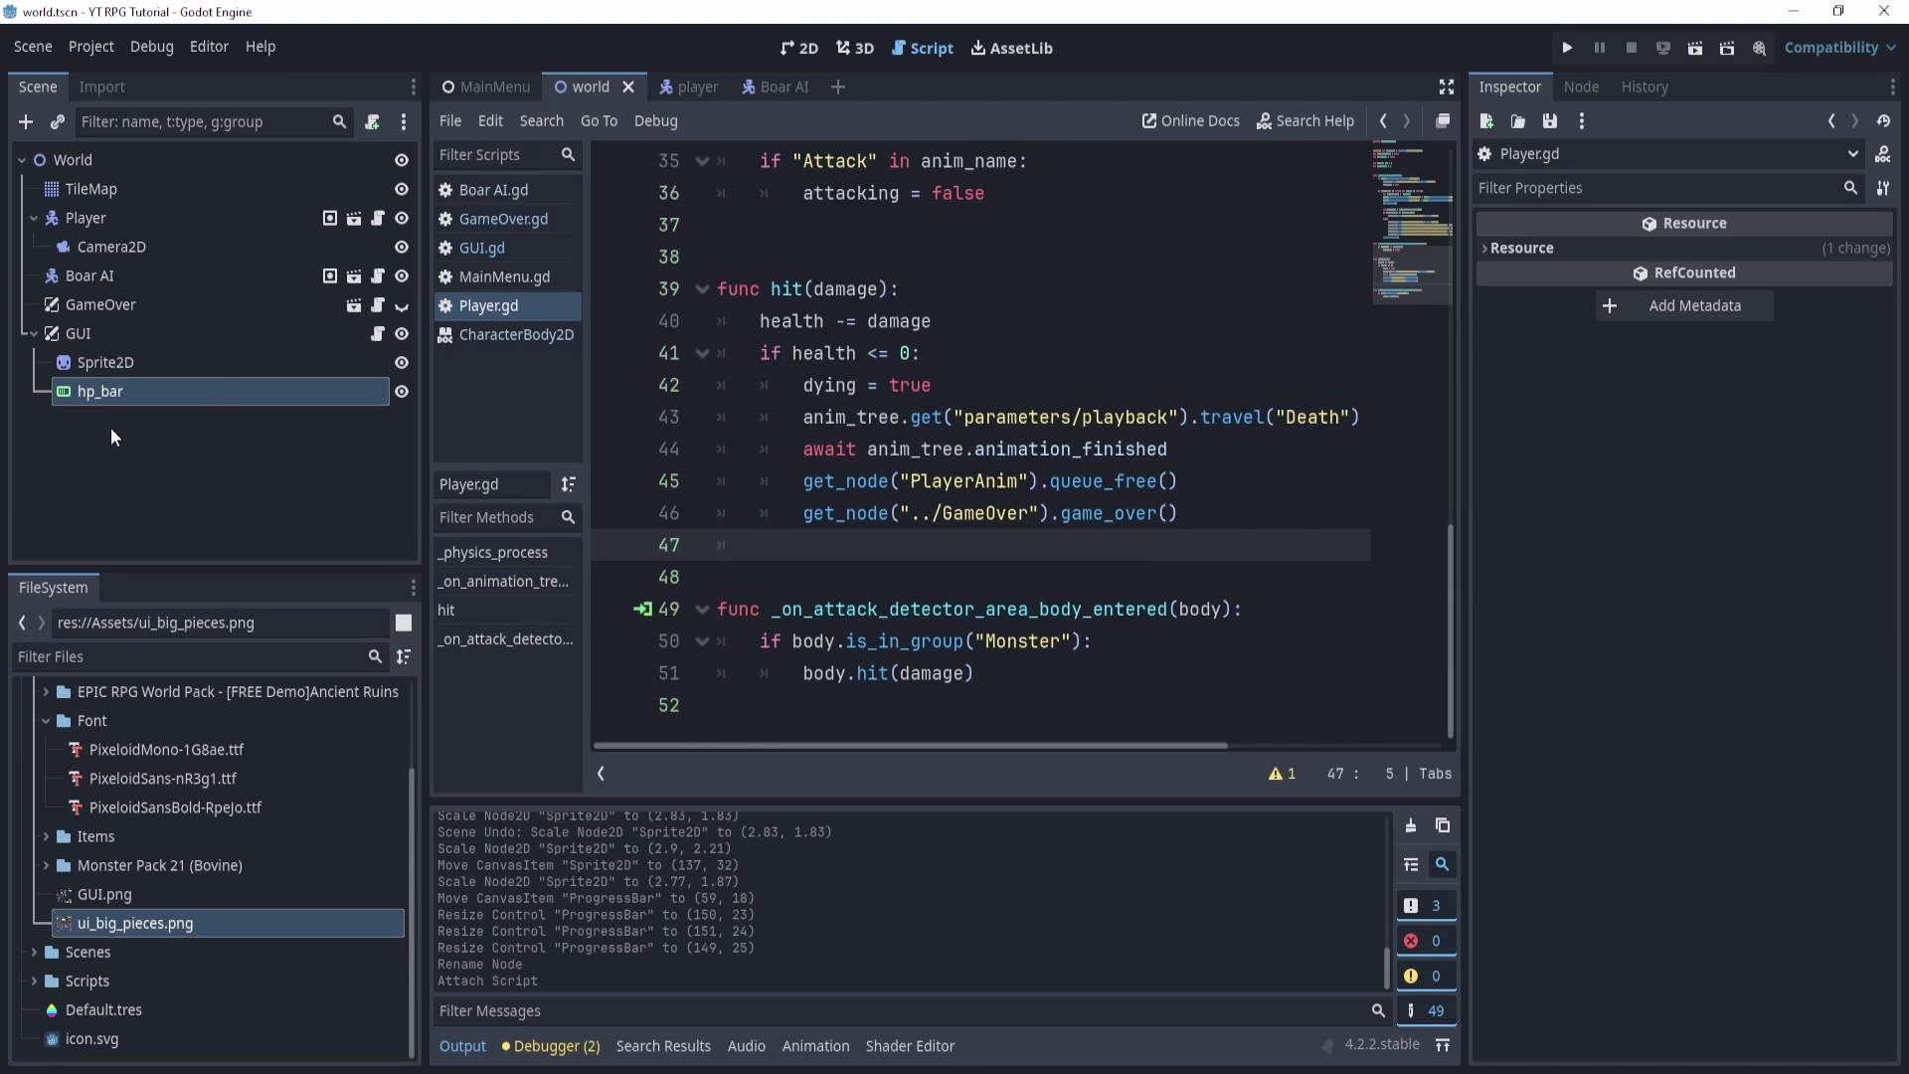
click(86, 392)
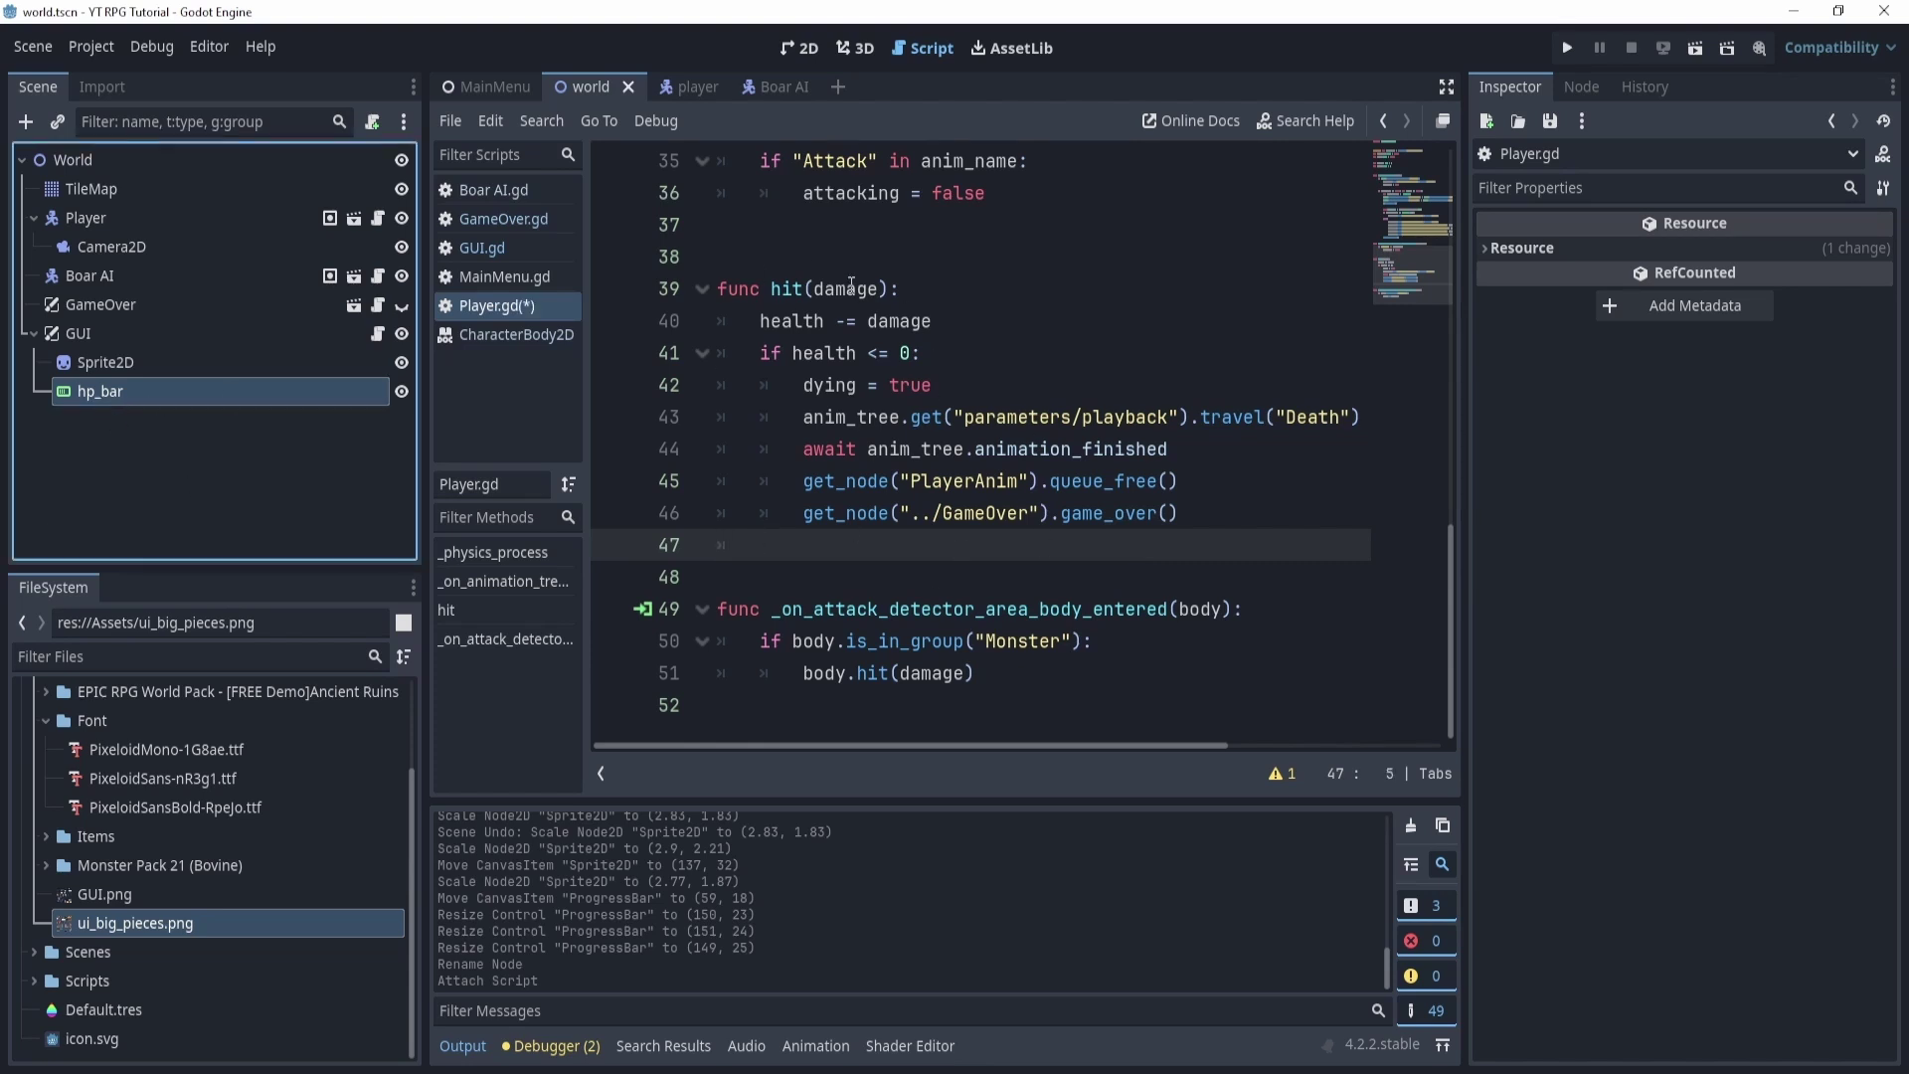
key(ctrl+s)
Run the world scene from the 2D view to test the health bar through game over and retry, and close the game.
click(796, 47)
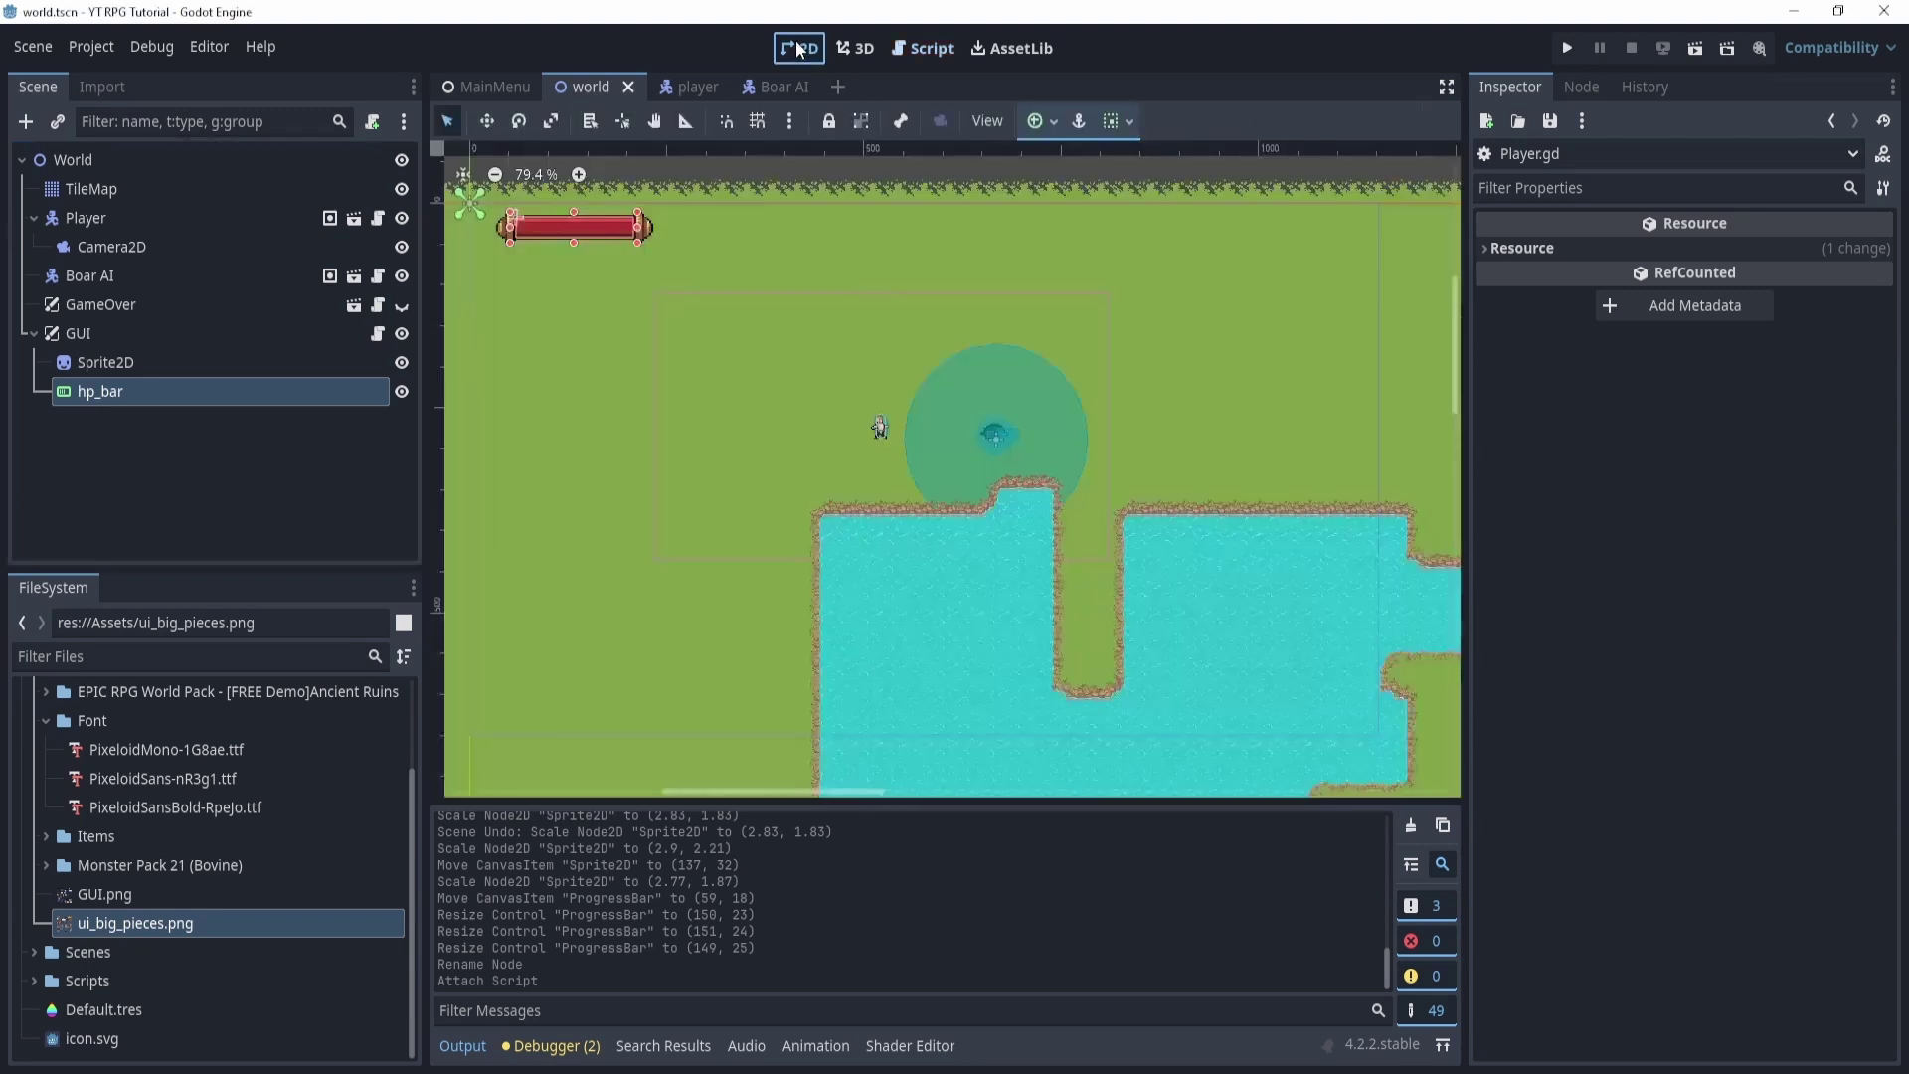
scroll(927, 373, down, 1)
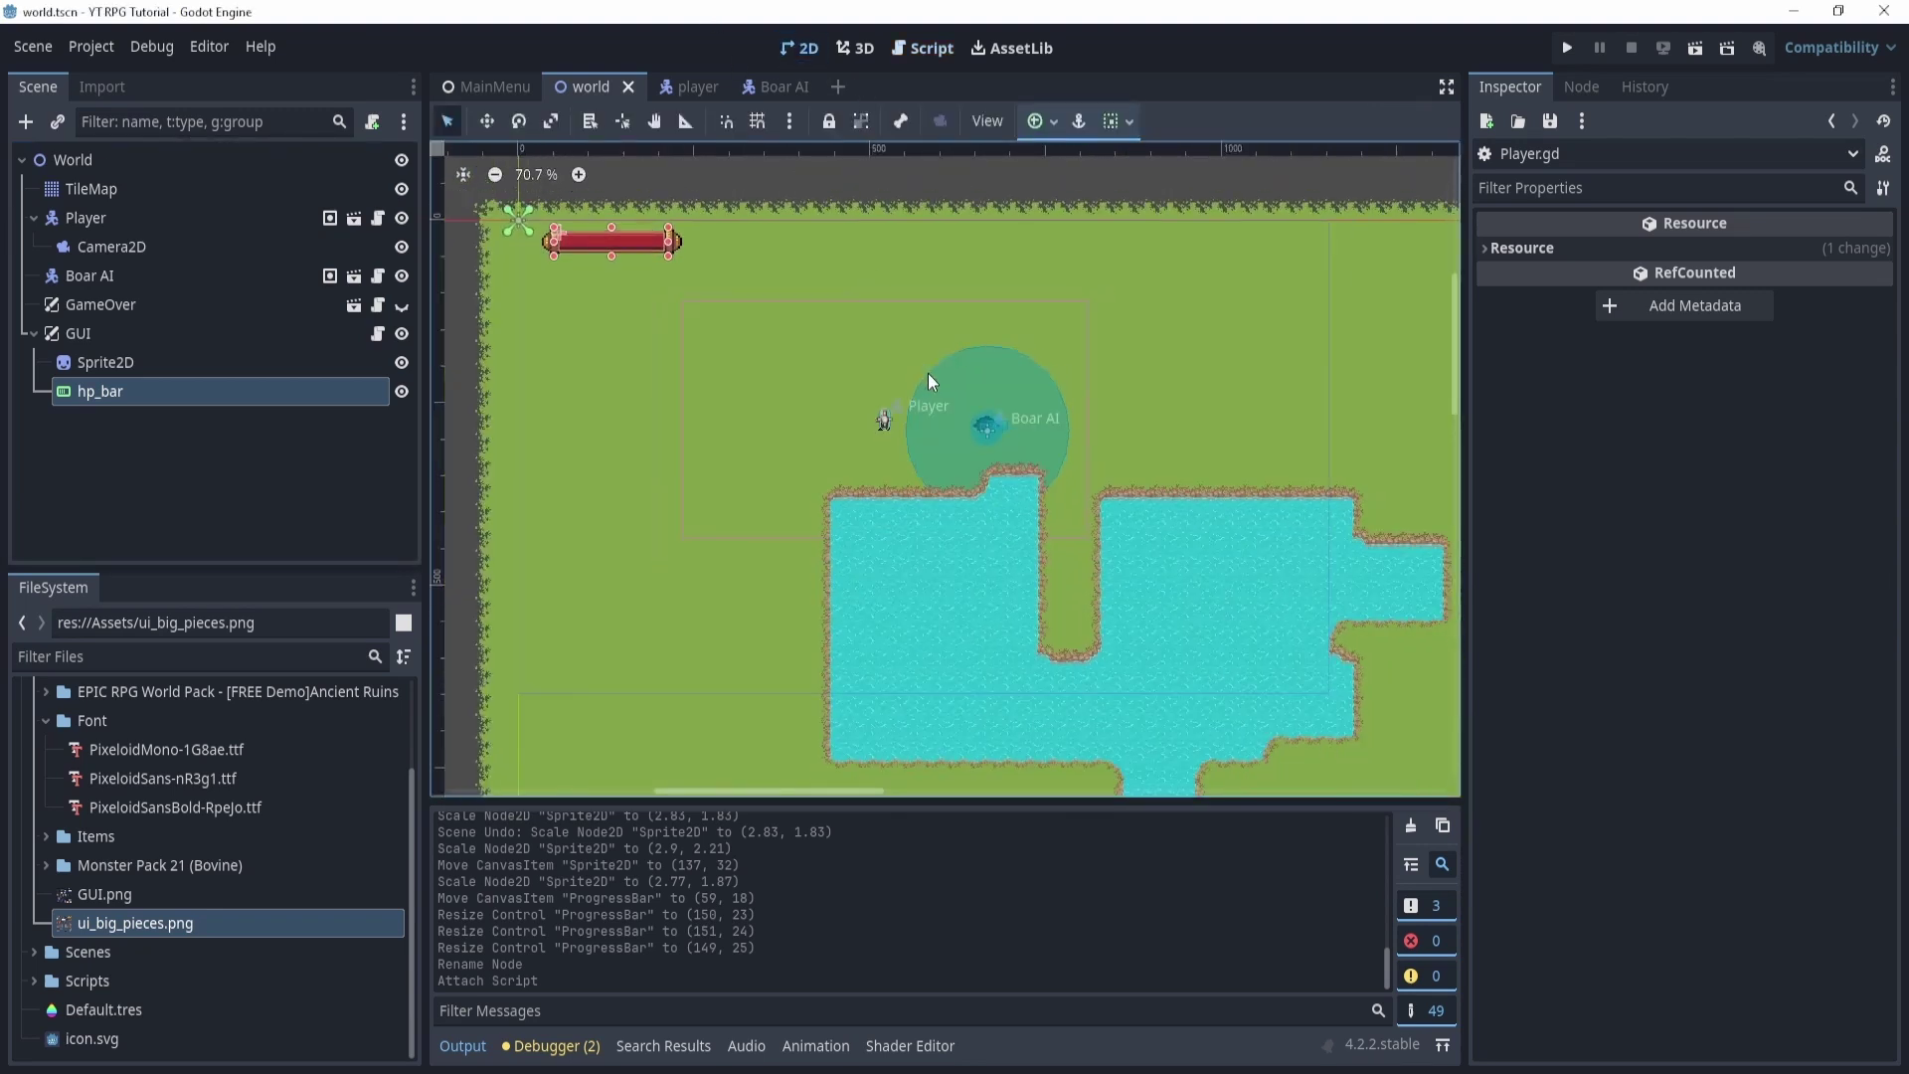
click(1076, 724)
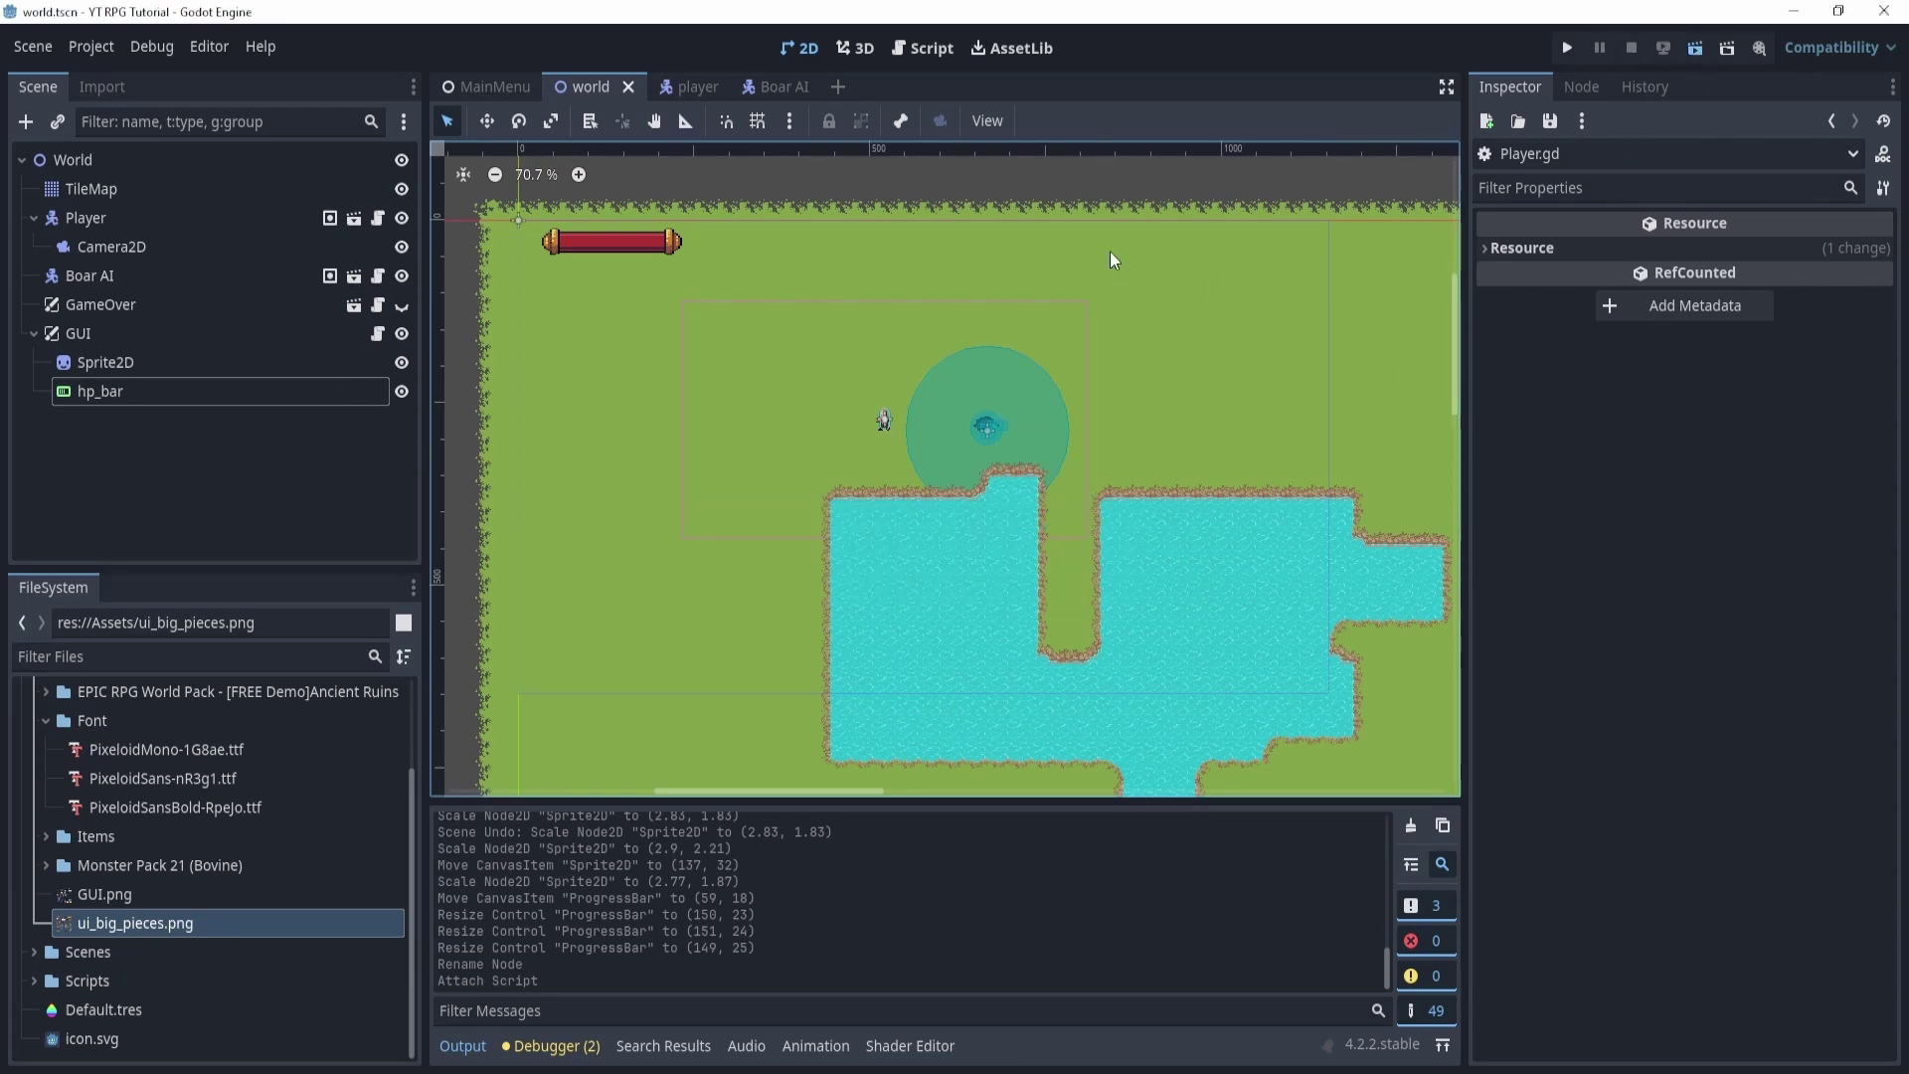
key(F6)
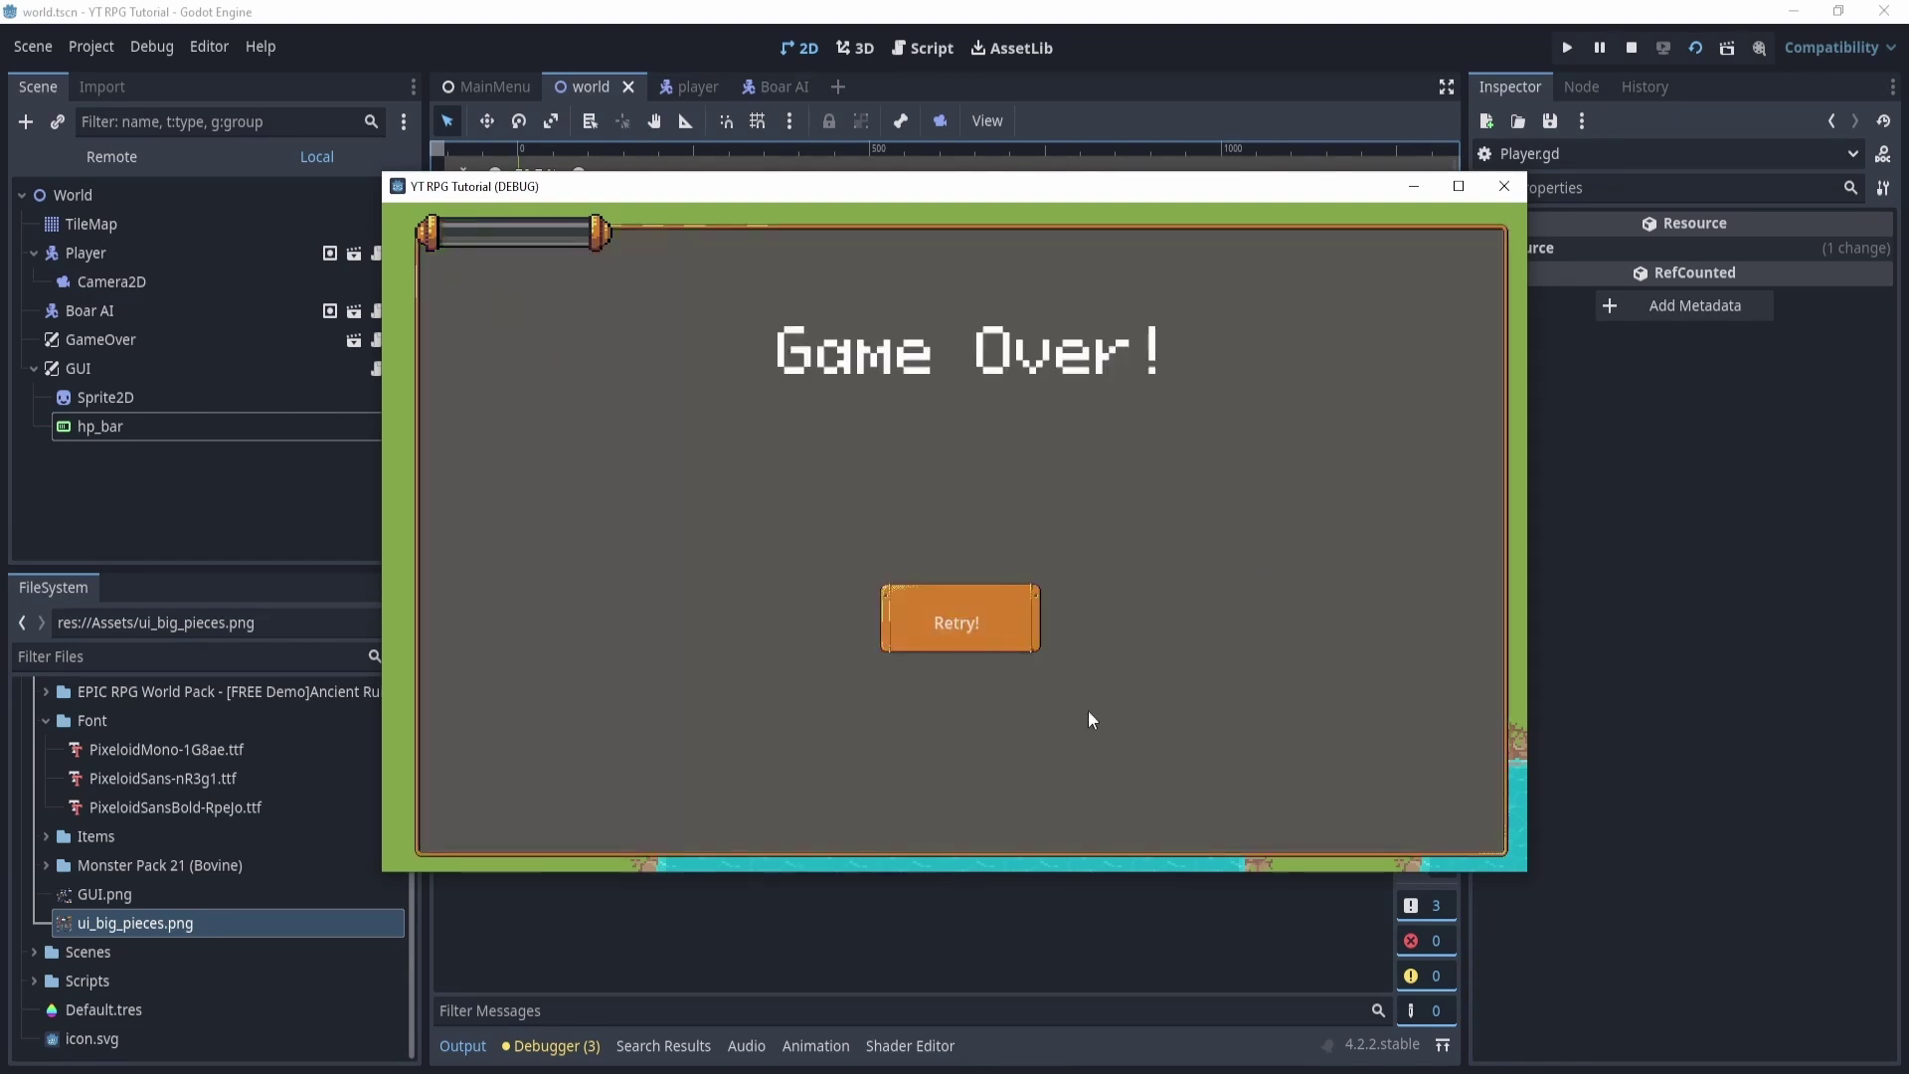
click(888, 623)
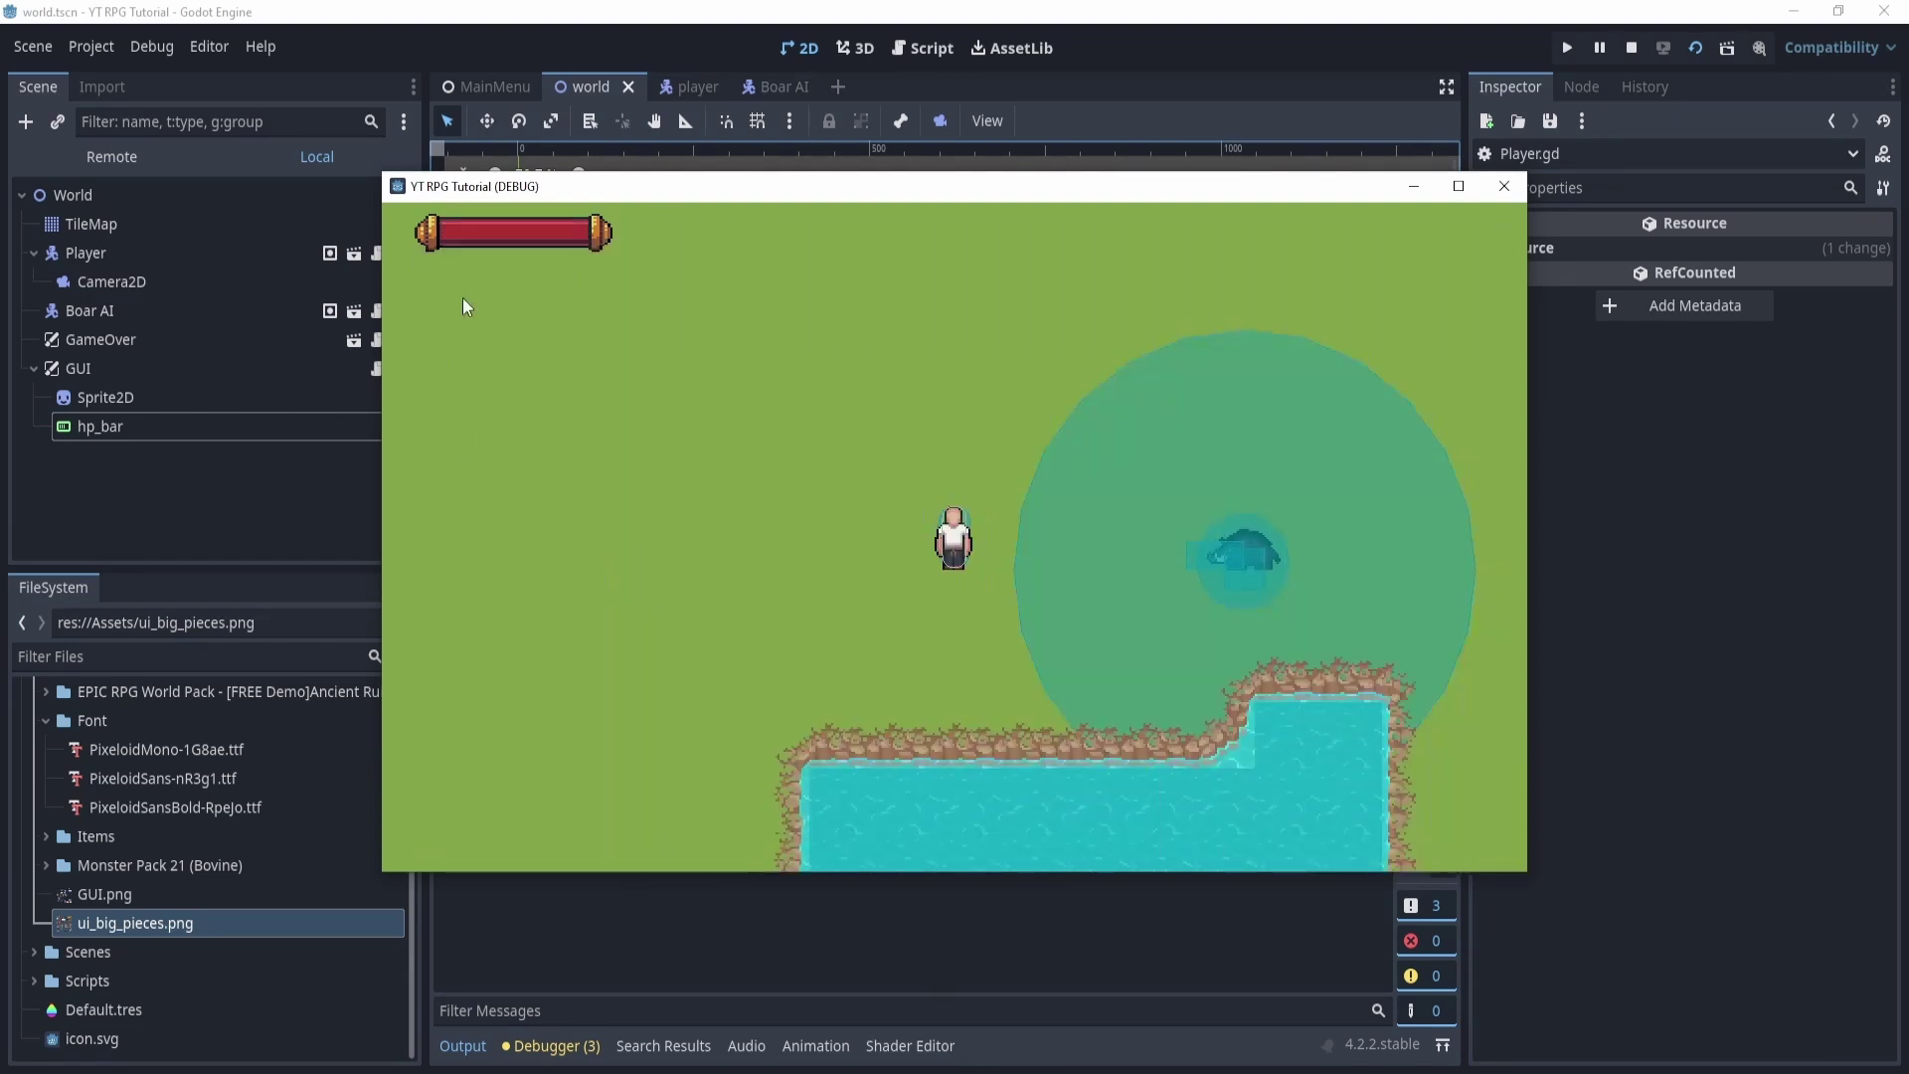
click(1505, 186)
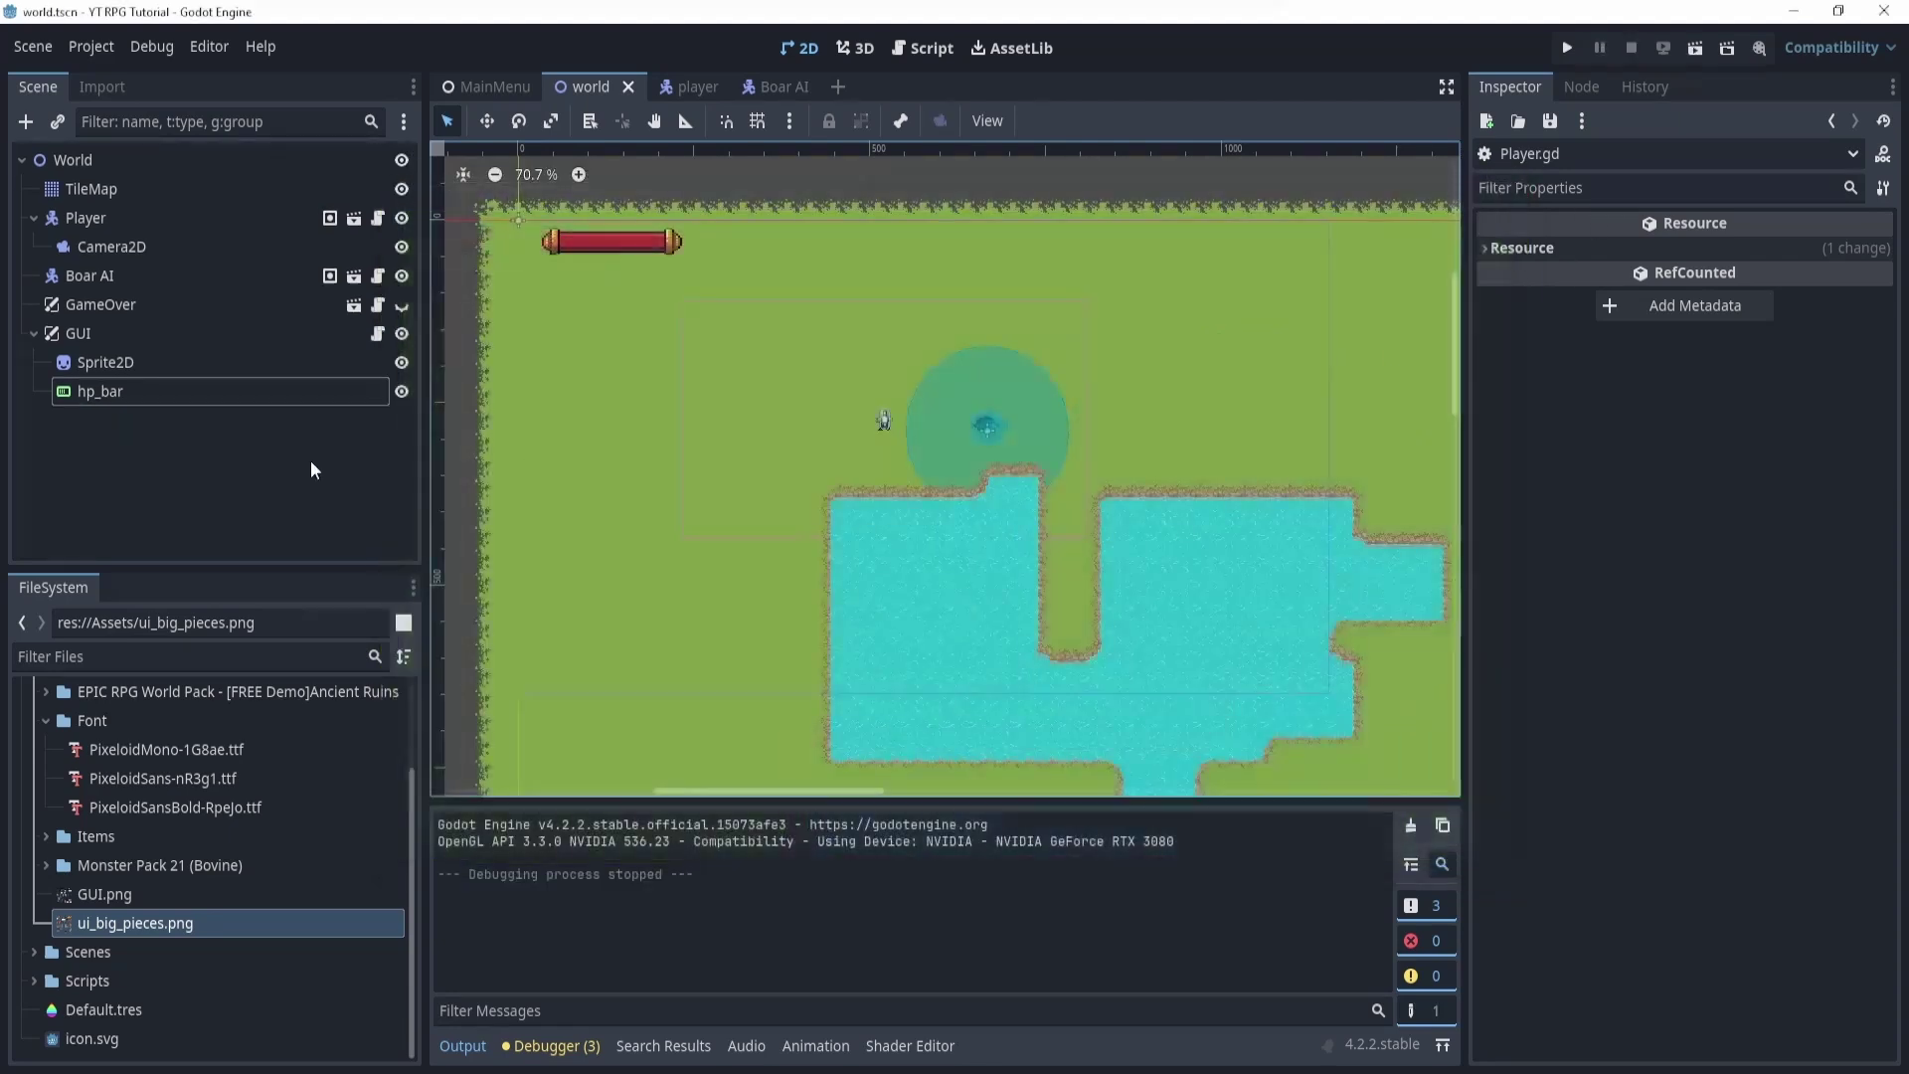
Open the script attached to the GameOver node.
click(378, 306)
click(1069, 654)
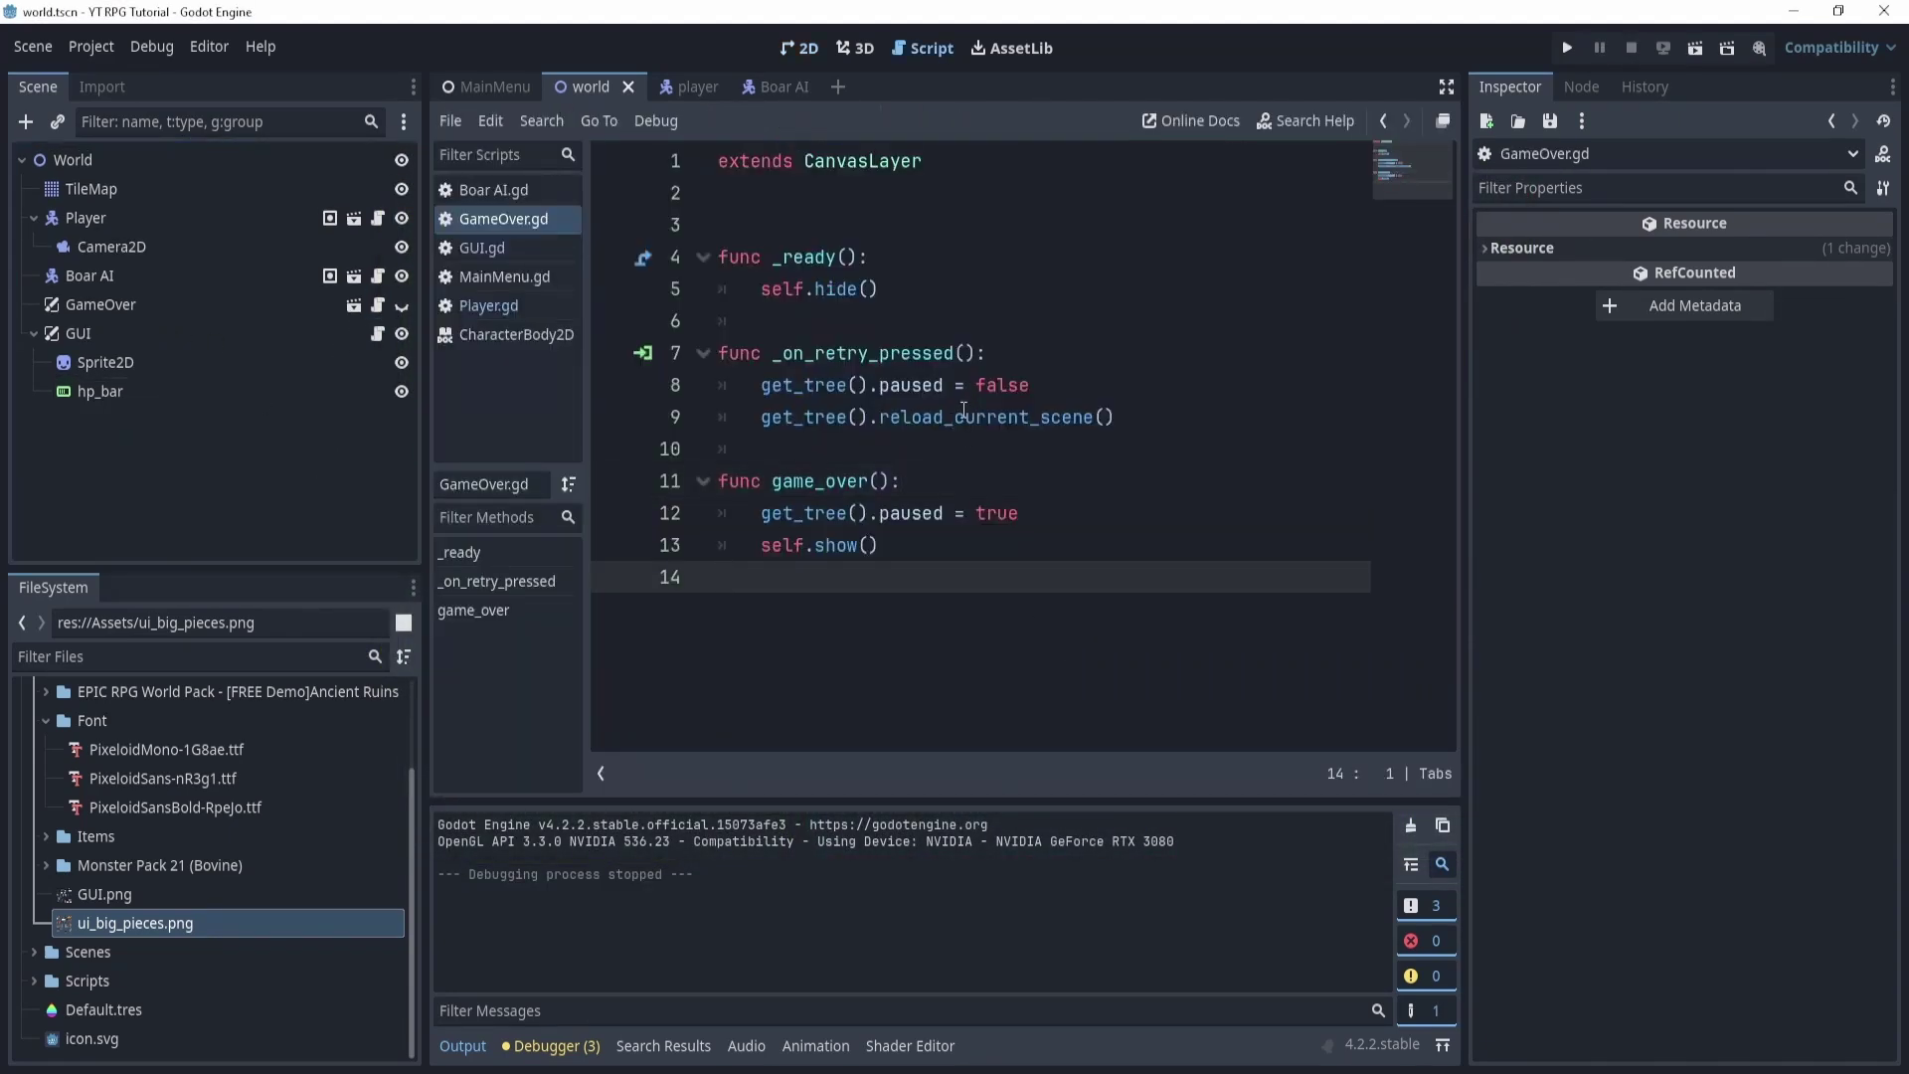
click(1027, 354)
key(Return)
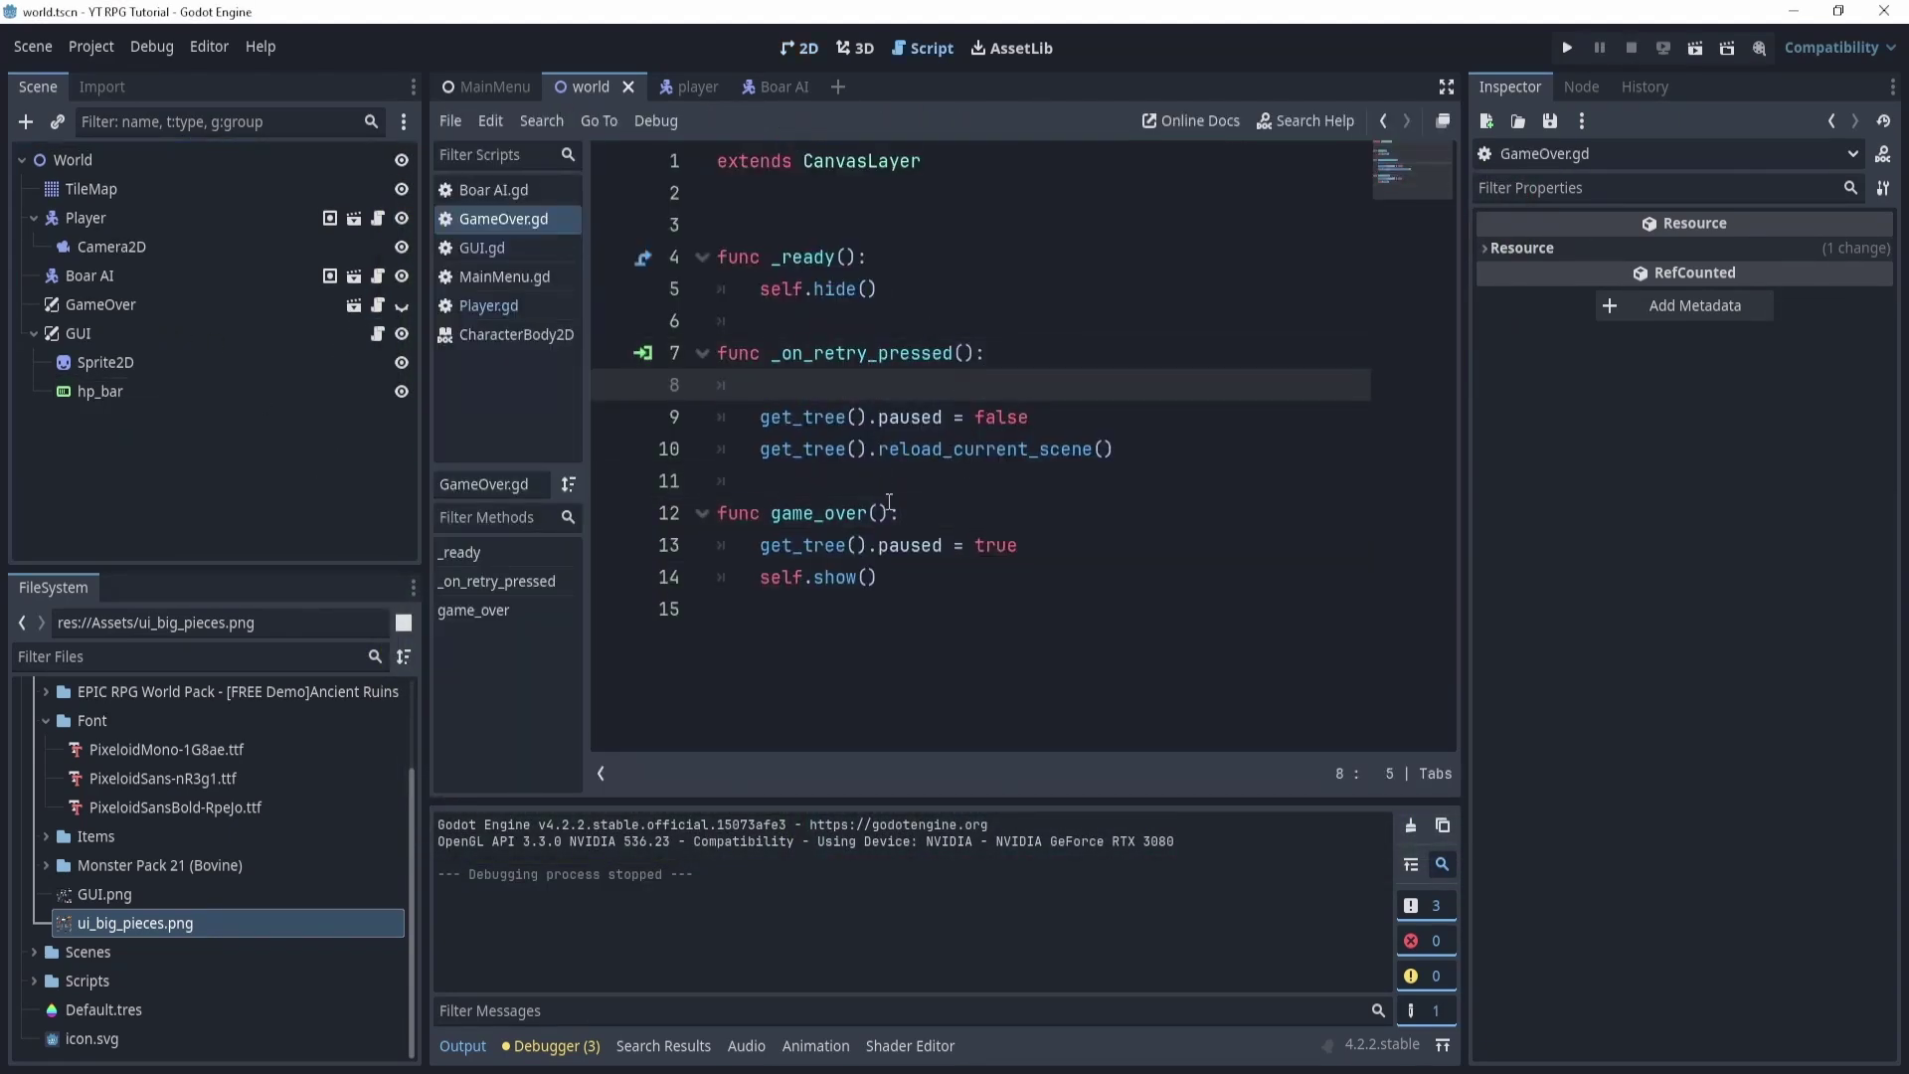
key(BackSpace)
key(BackSpace)
Insert a first line in game_over() that references the GUI node and calls hide() on it.
click(945, 483)
key(Return)
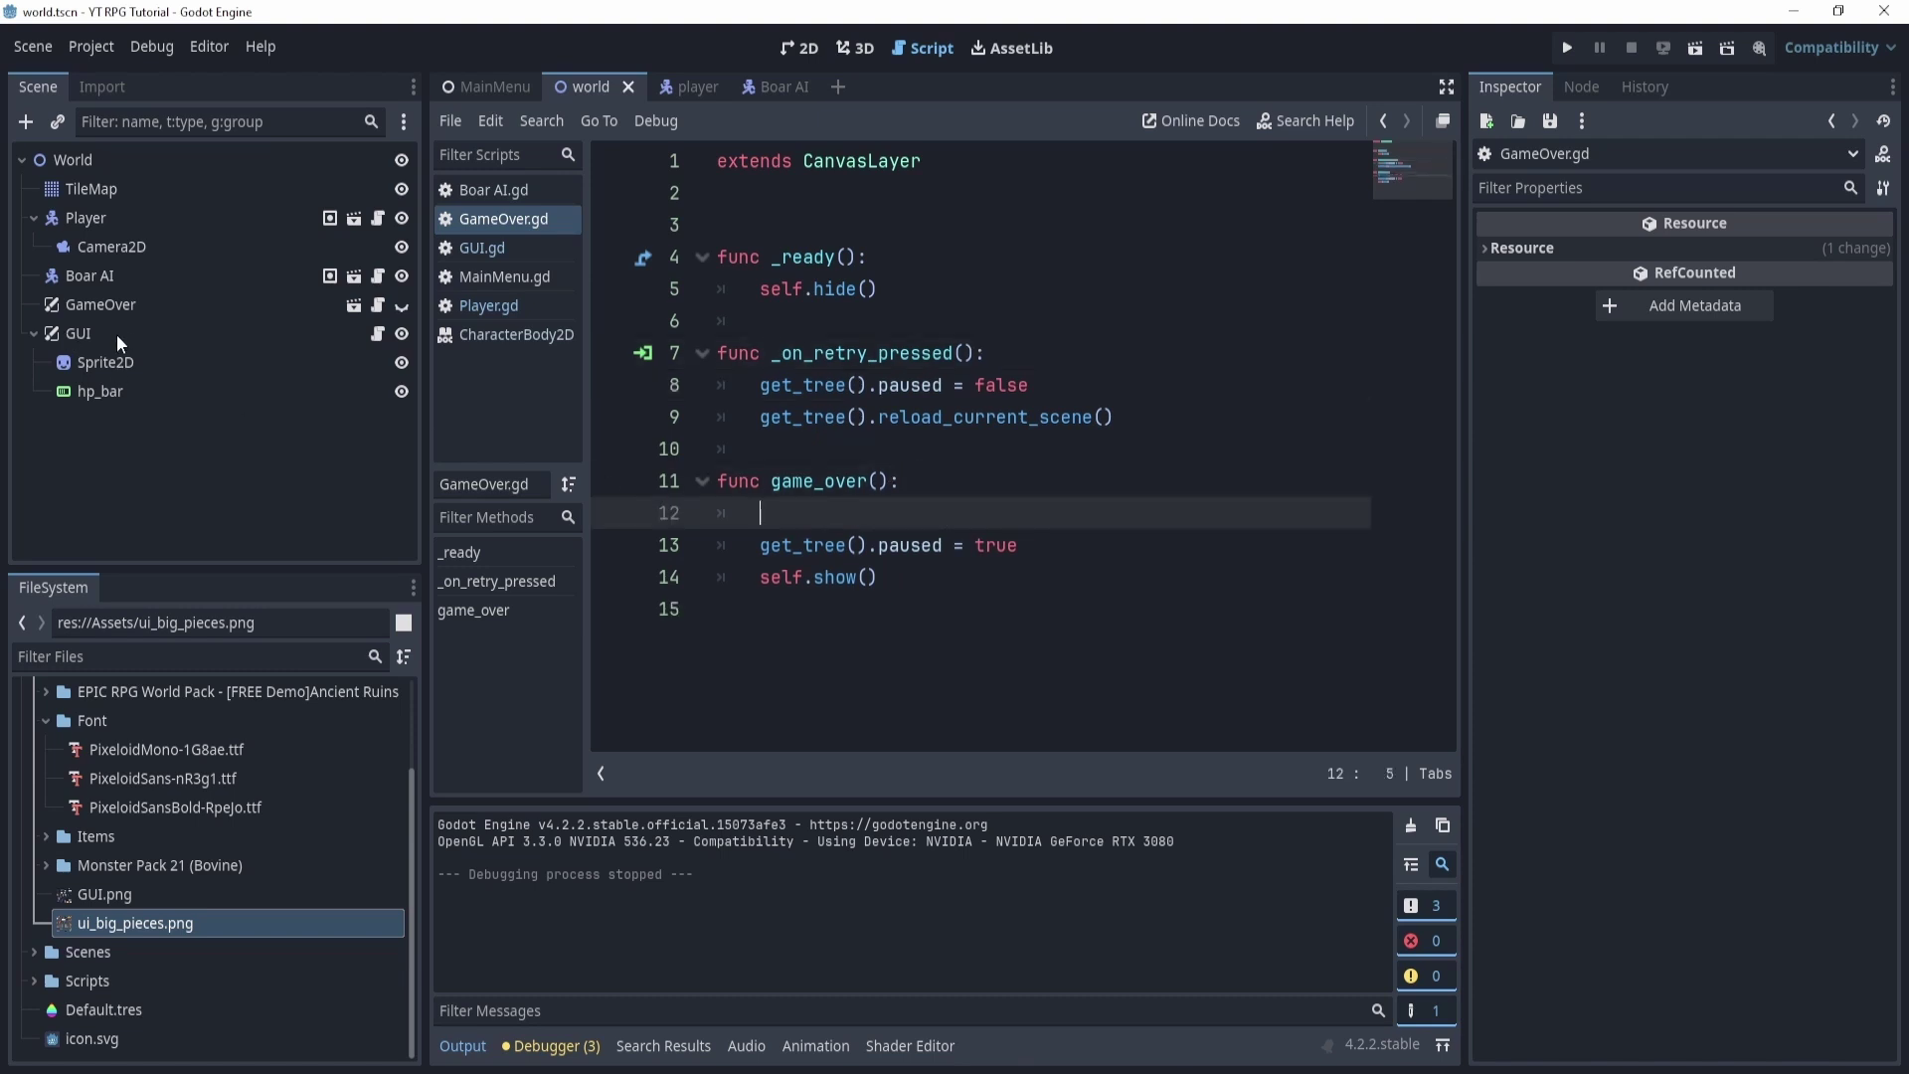
drag(117, 334, 1004, 517)
text(.hide())
Rewrite the GUI reference in game_over() with get_node so that the line reads get_node("../GUI").hide().
key(Delete)
text(()
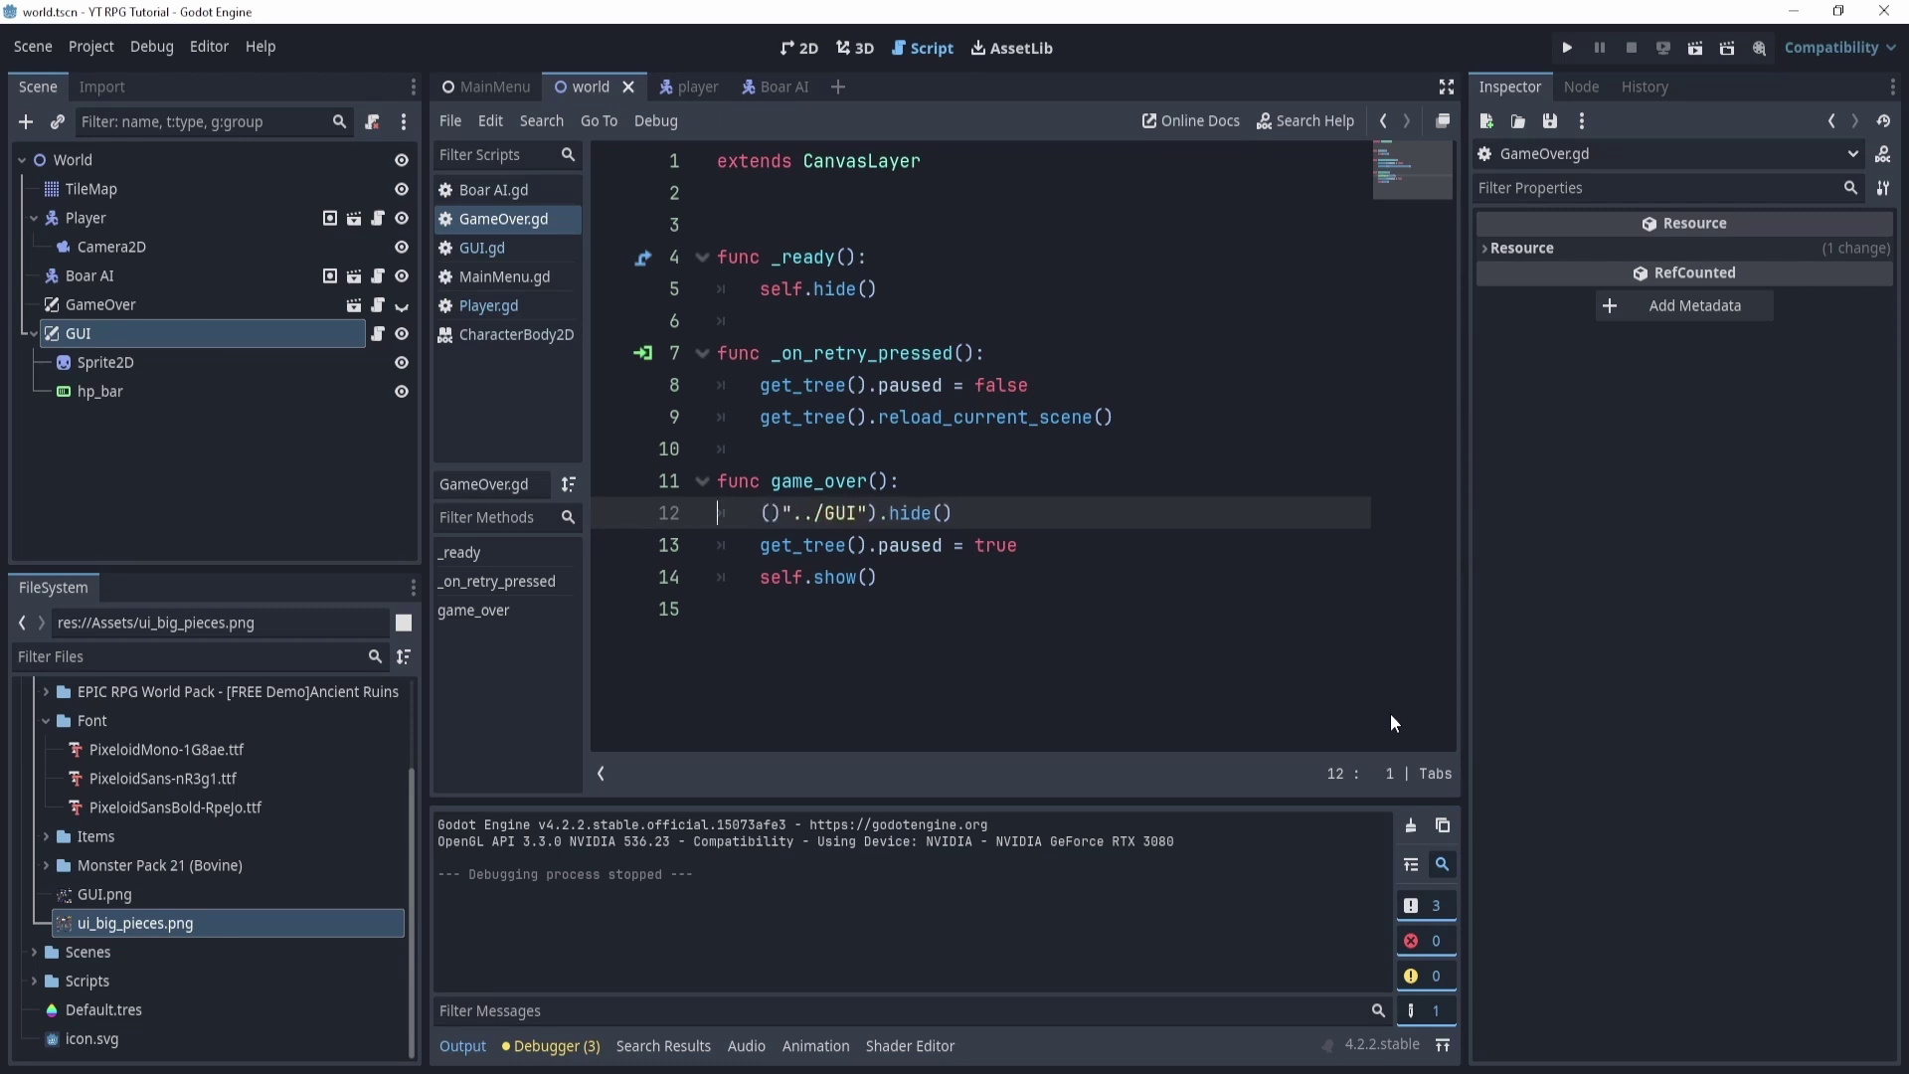
text(get_node()
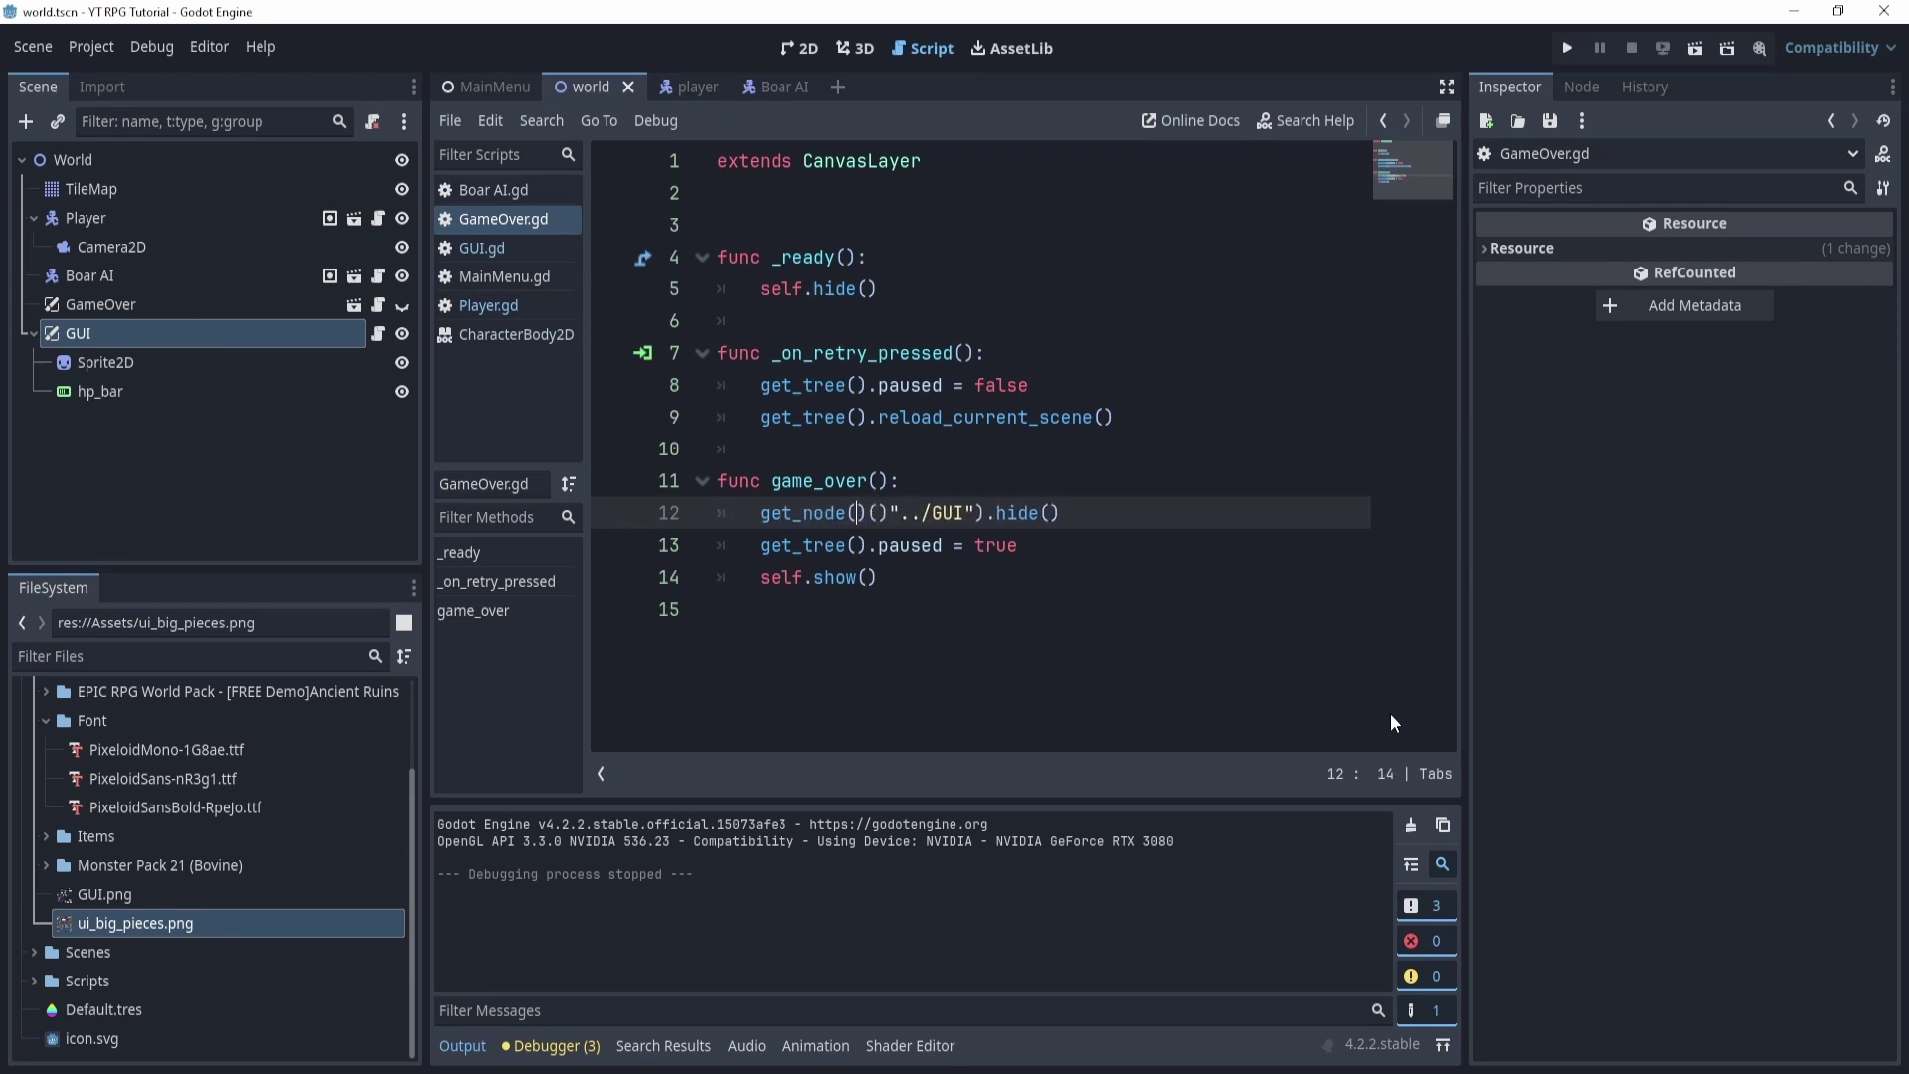
key(BackSpace)
key(Delete)
drag(718, 545, 753, 542)
key(Up)
key(End)
key(shift+Home)
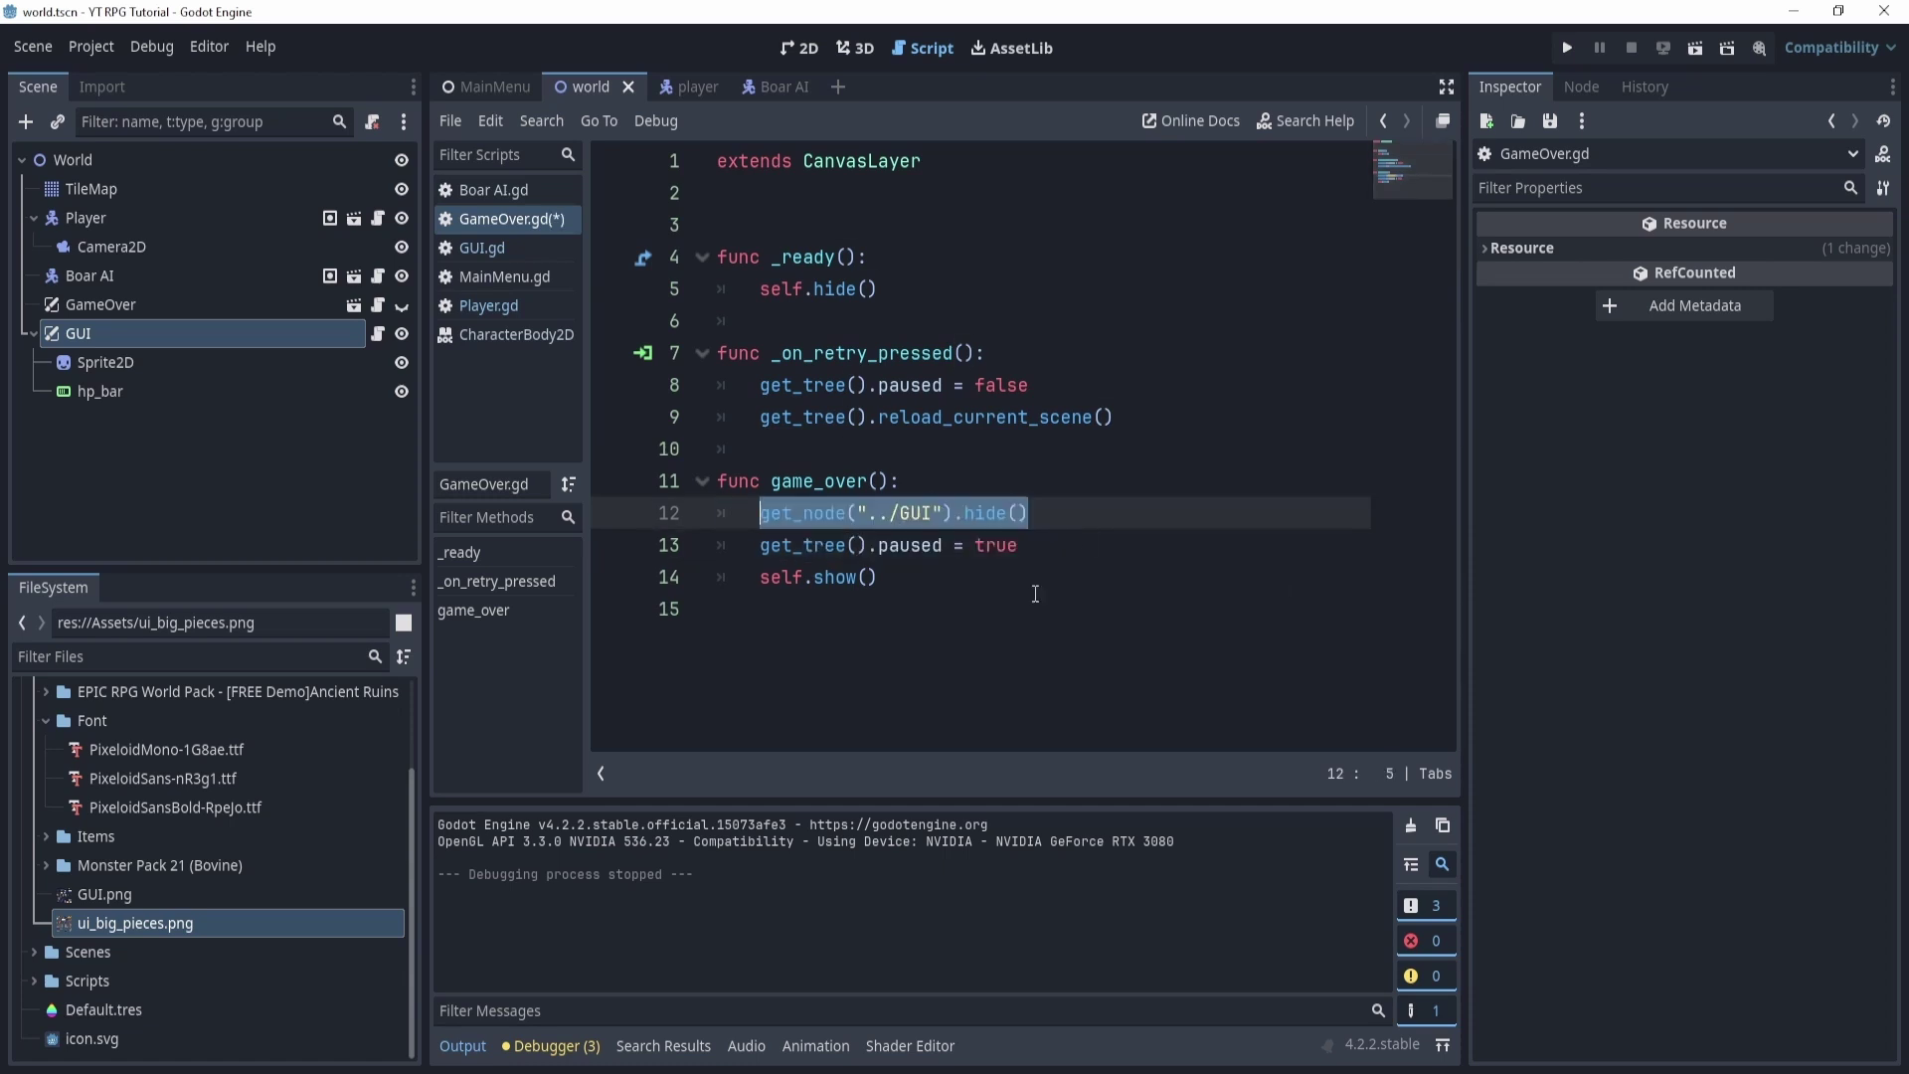
click(956, 577)
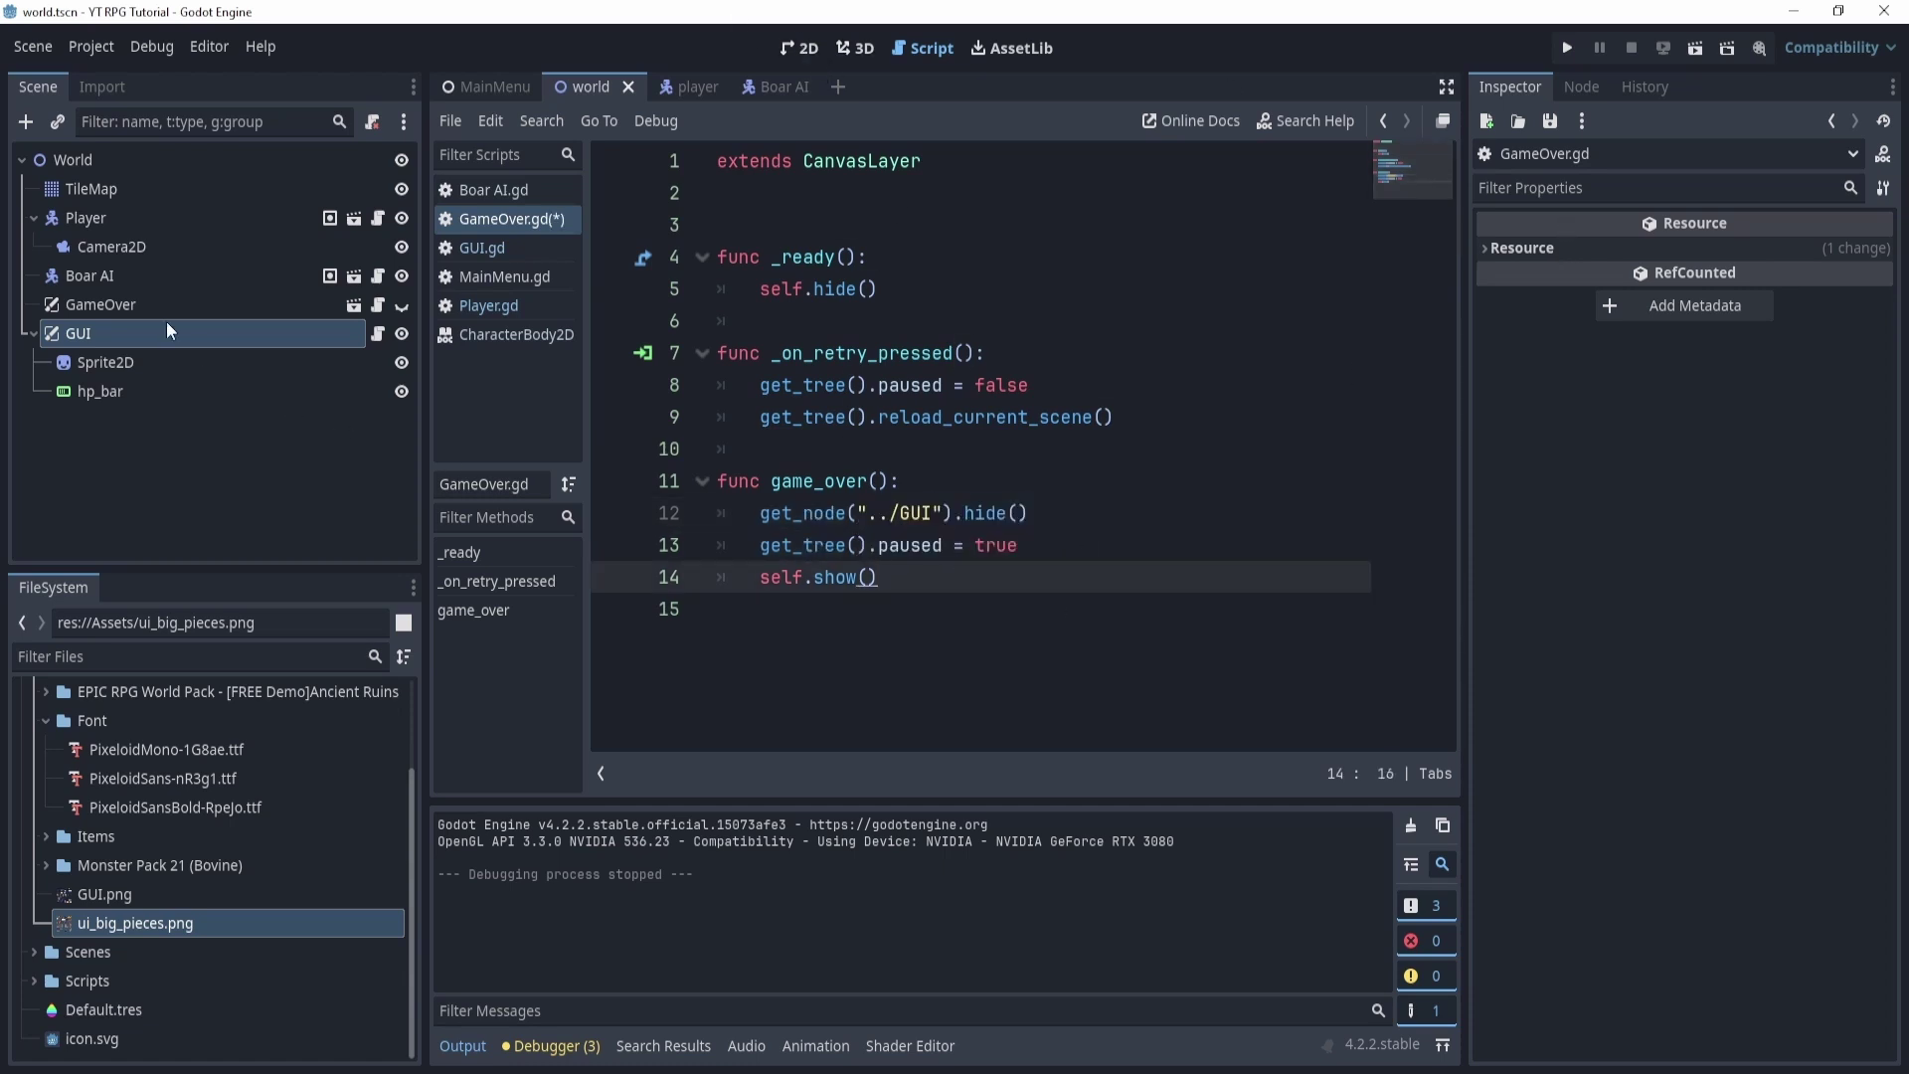
Run the world scene, play until game over and retry to test hiding the GUI, and close the game.
click(1696, 49)
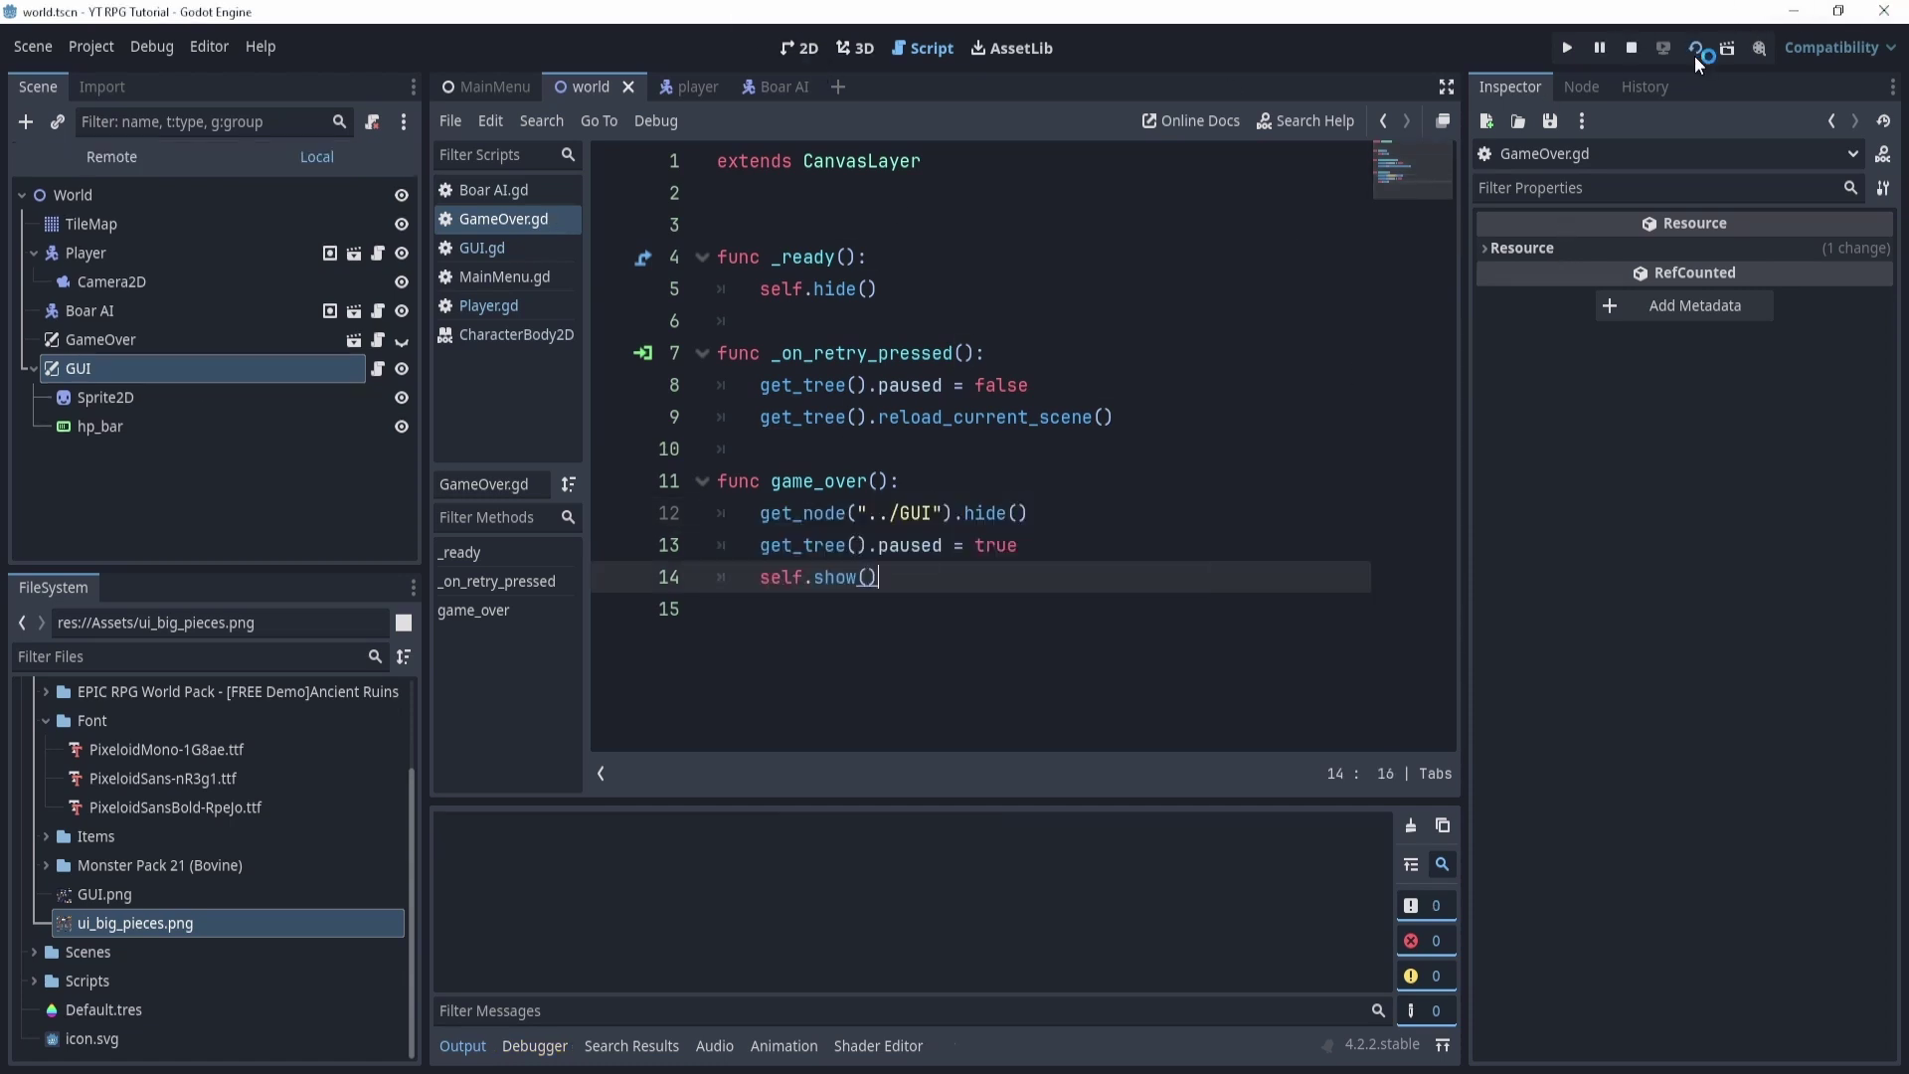
key(Right)
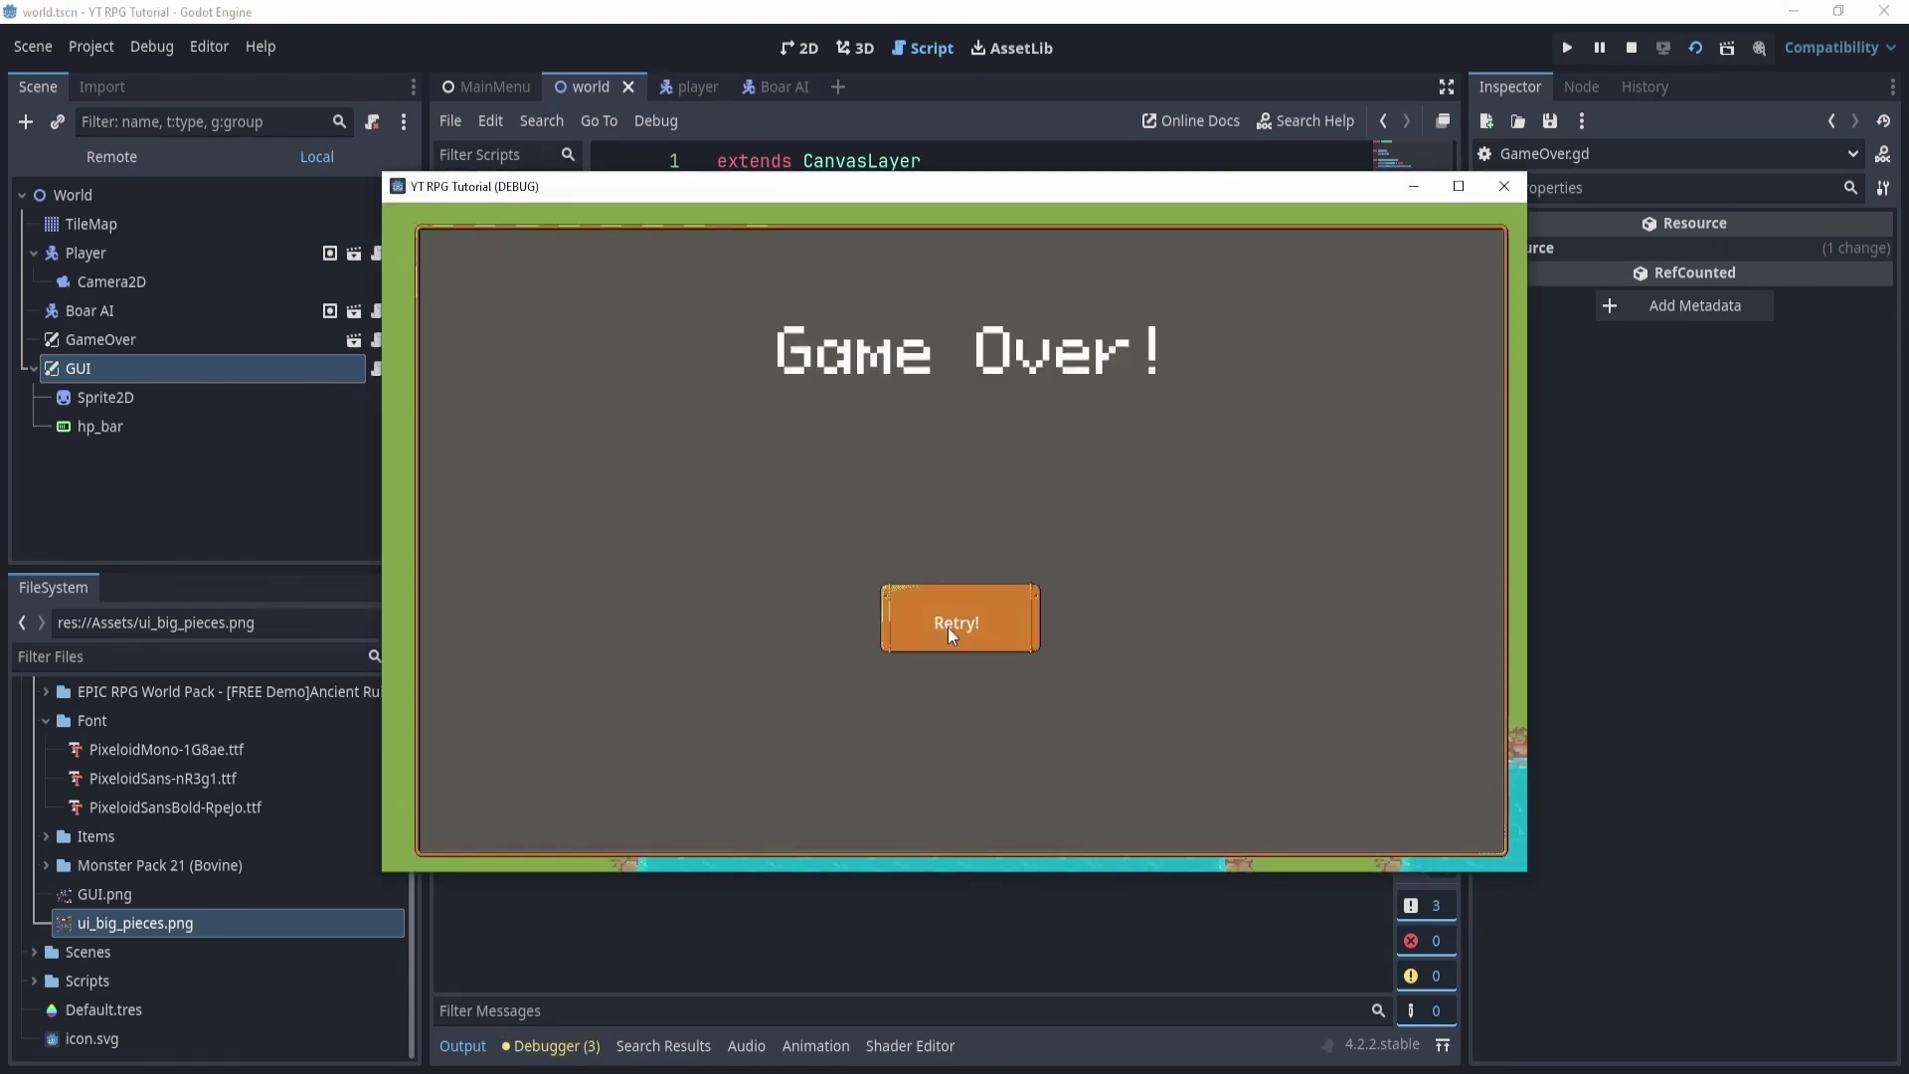
click(952, 634)
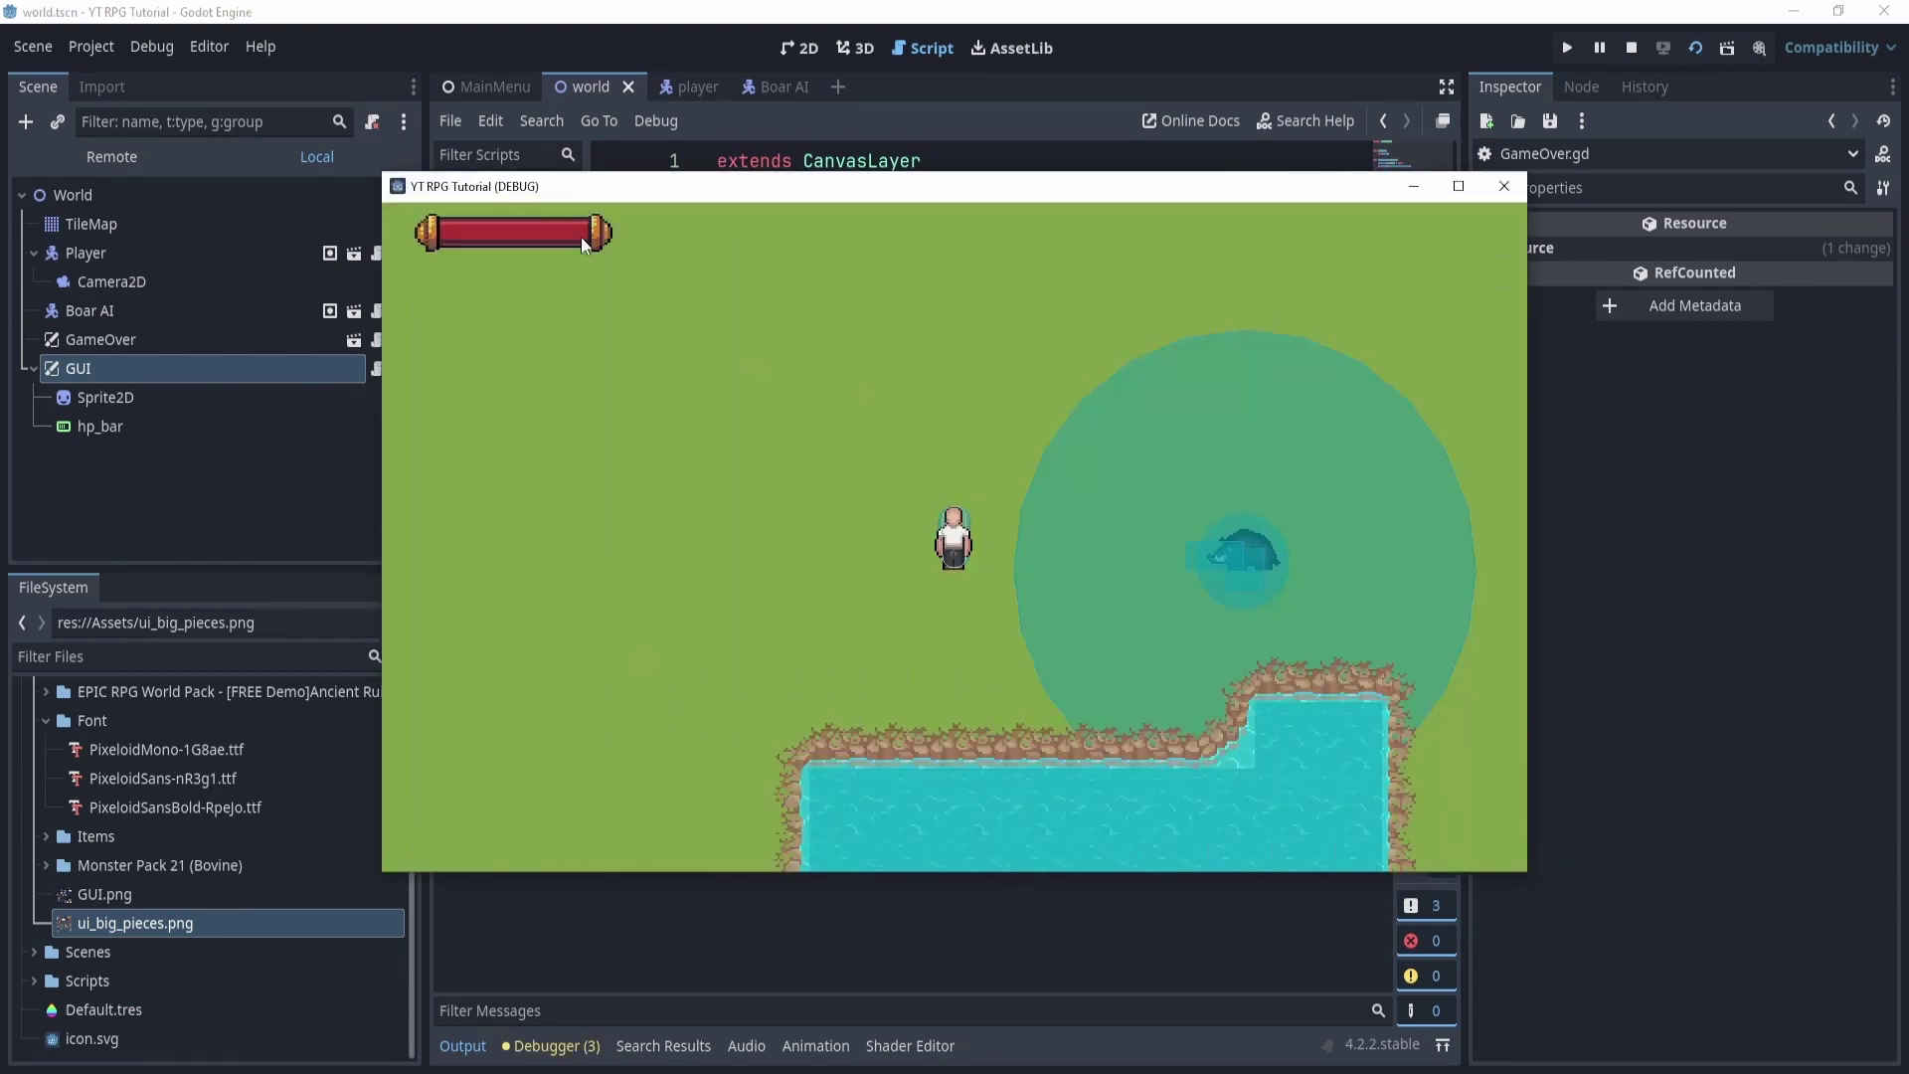
click(1508, 183)
Add a Control node as a child of GUI in the world scene's 2D view.
click(854, 47)
click(811, 47)
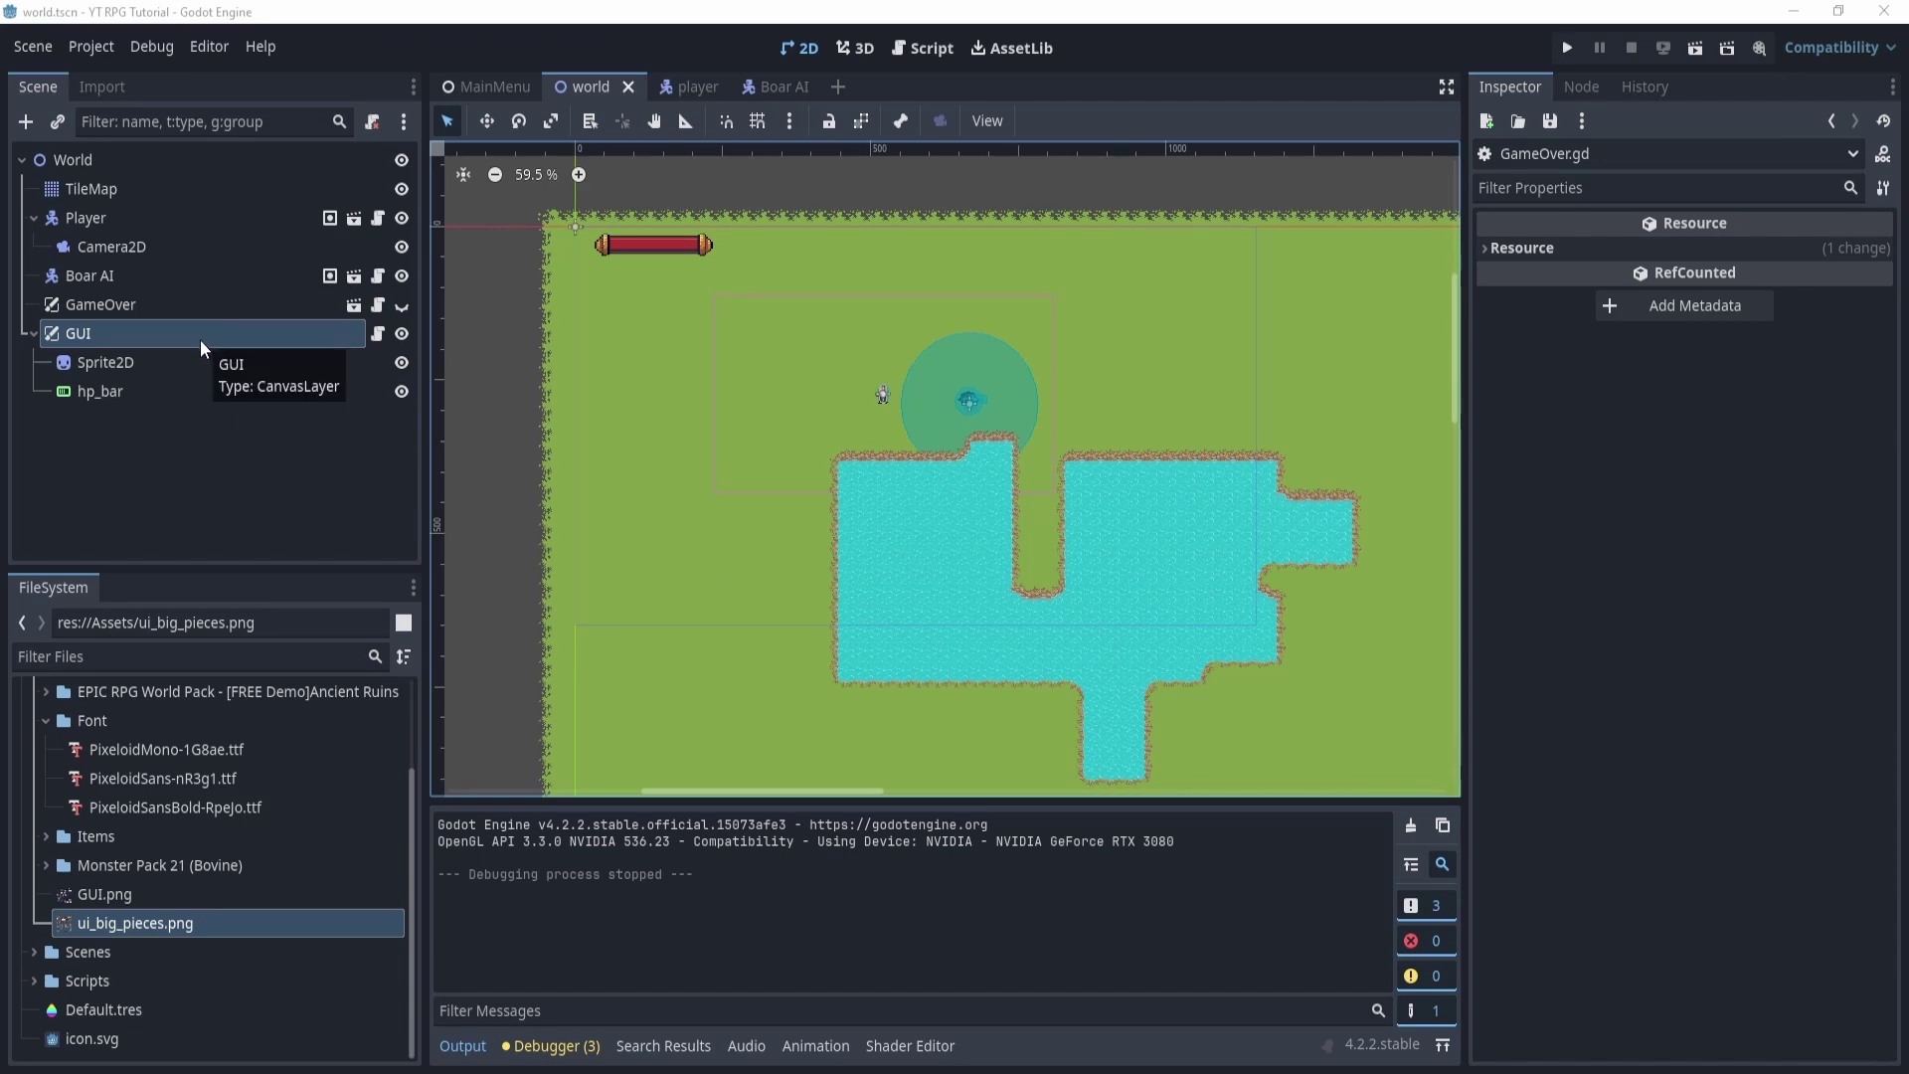
click(25, 125)
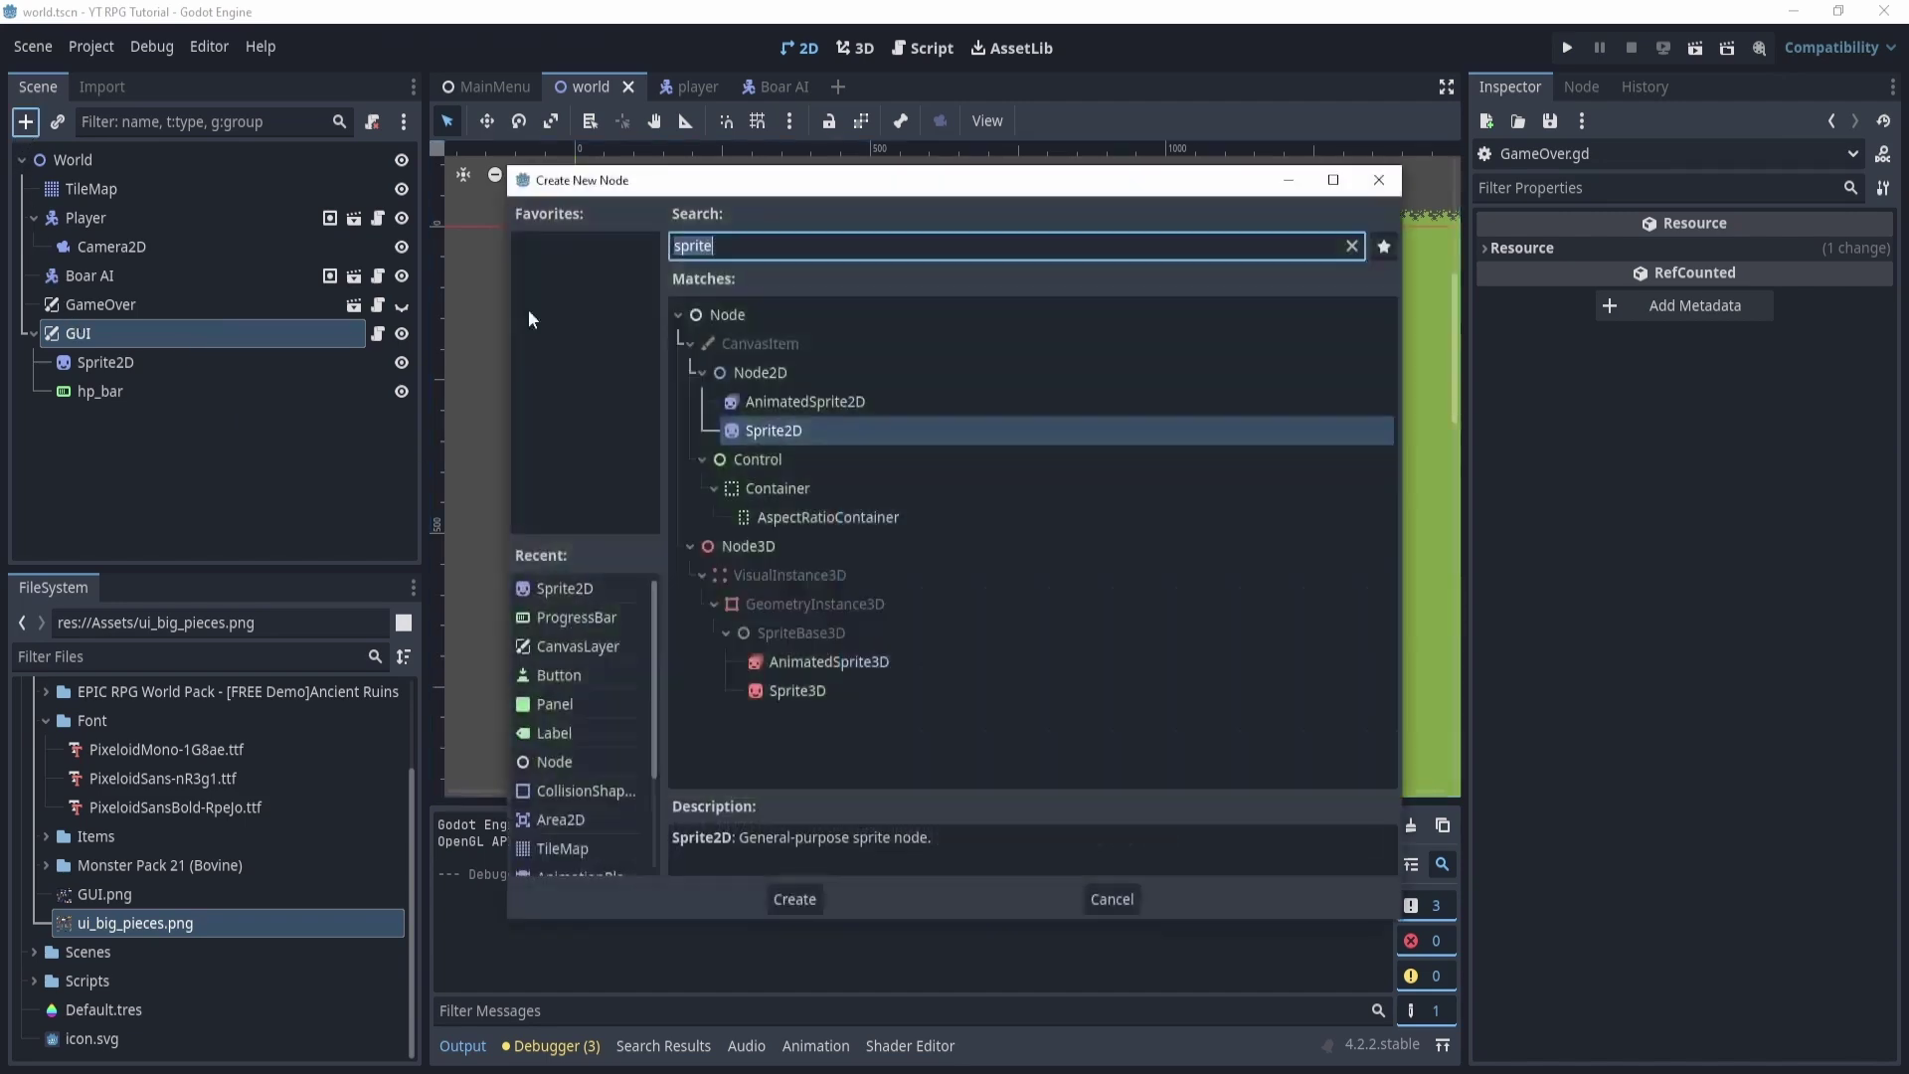
click(754, 462)
click(796, 898)
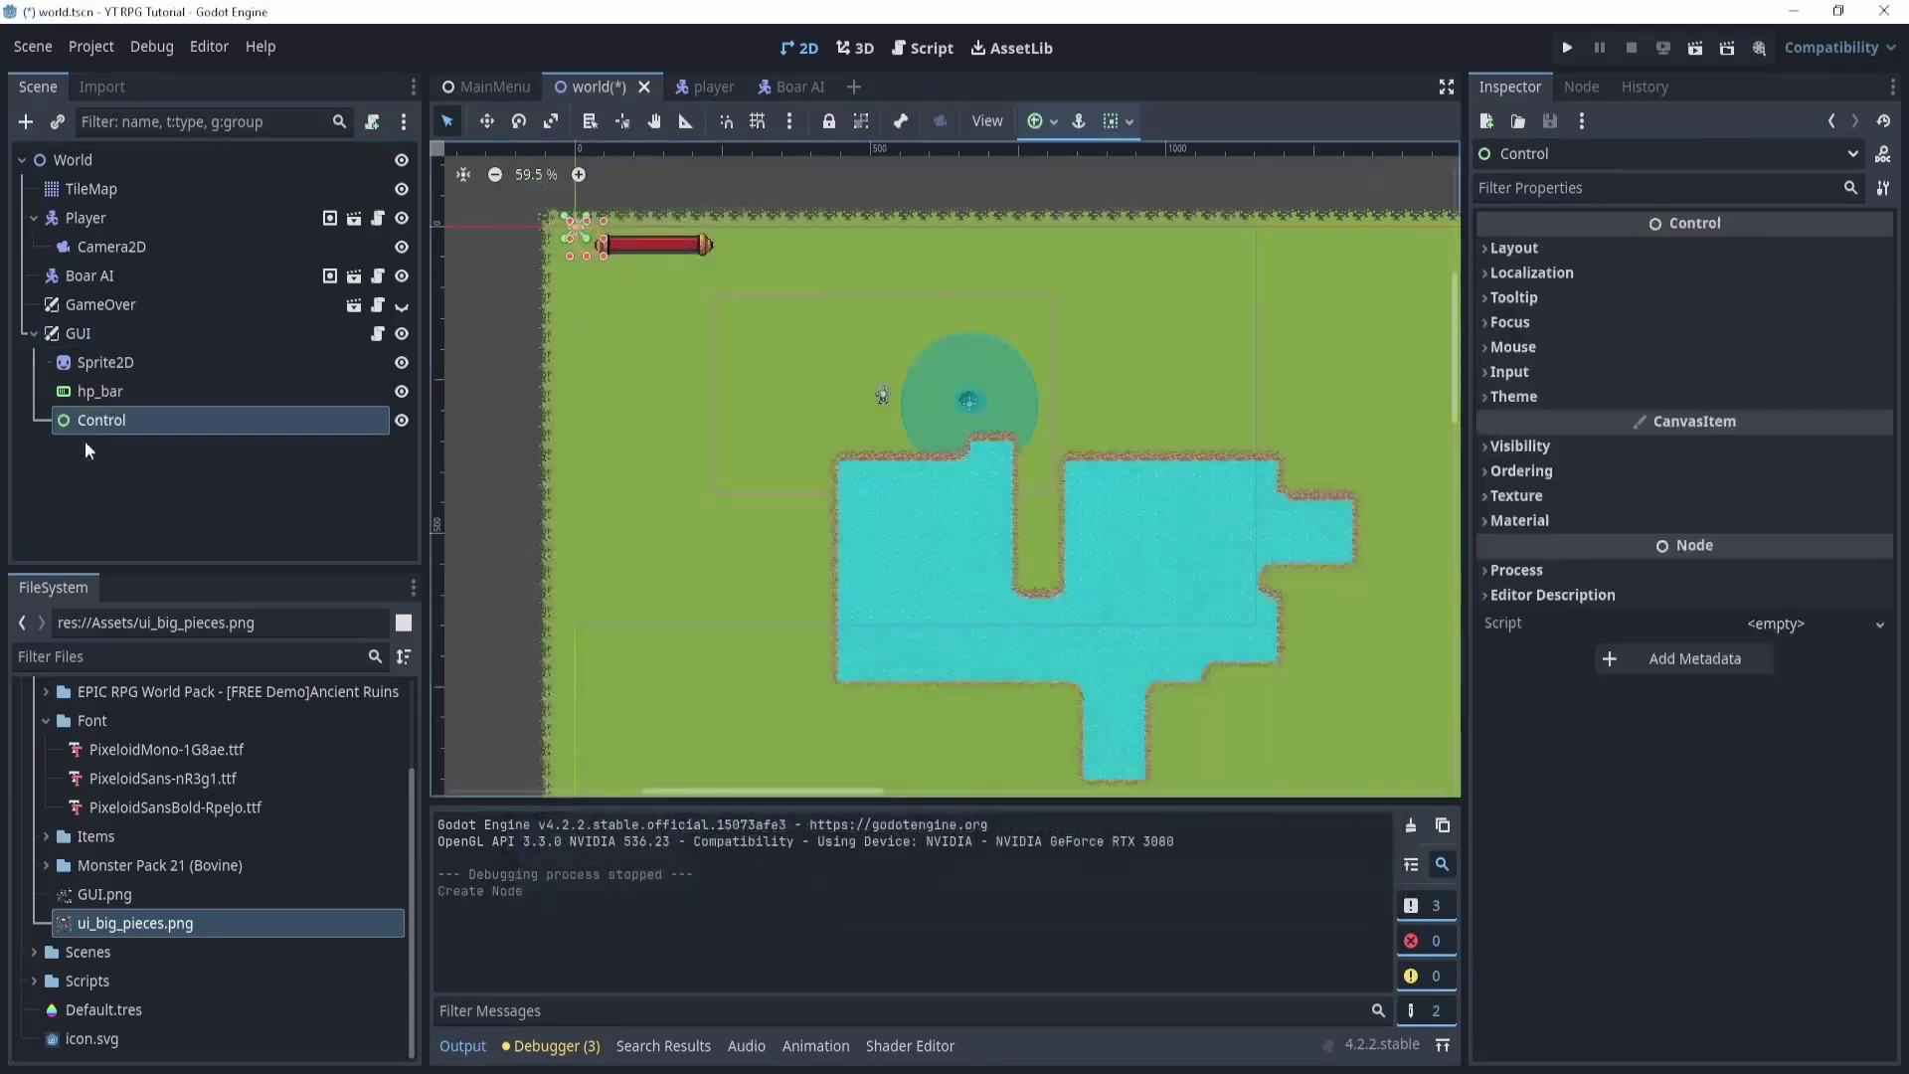
Rename the Control node Container and shrink it to about 0 by 1 pixels at the origin.
click(159, 418)
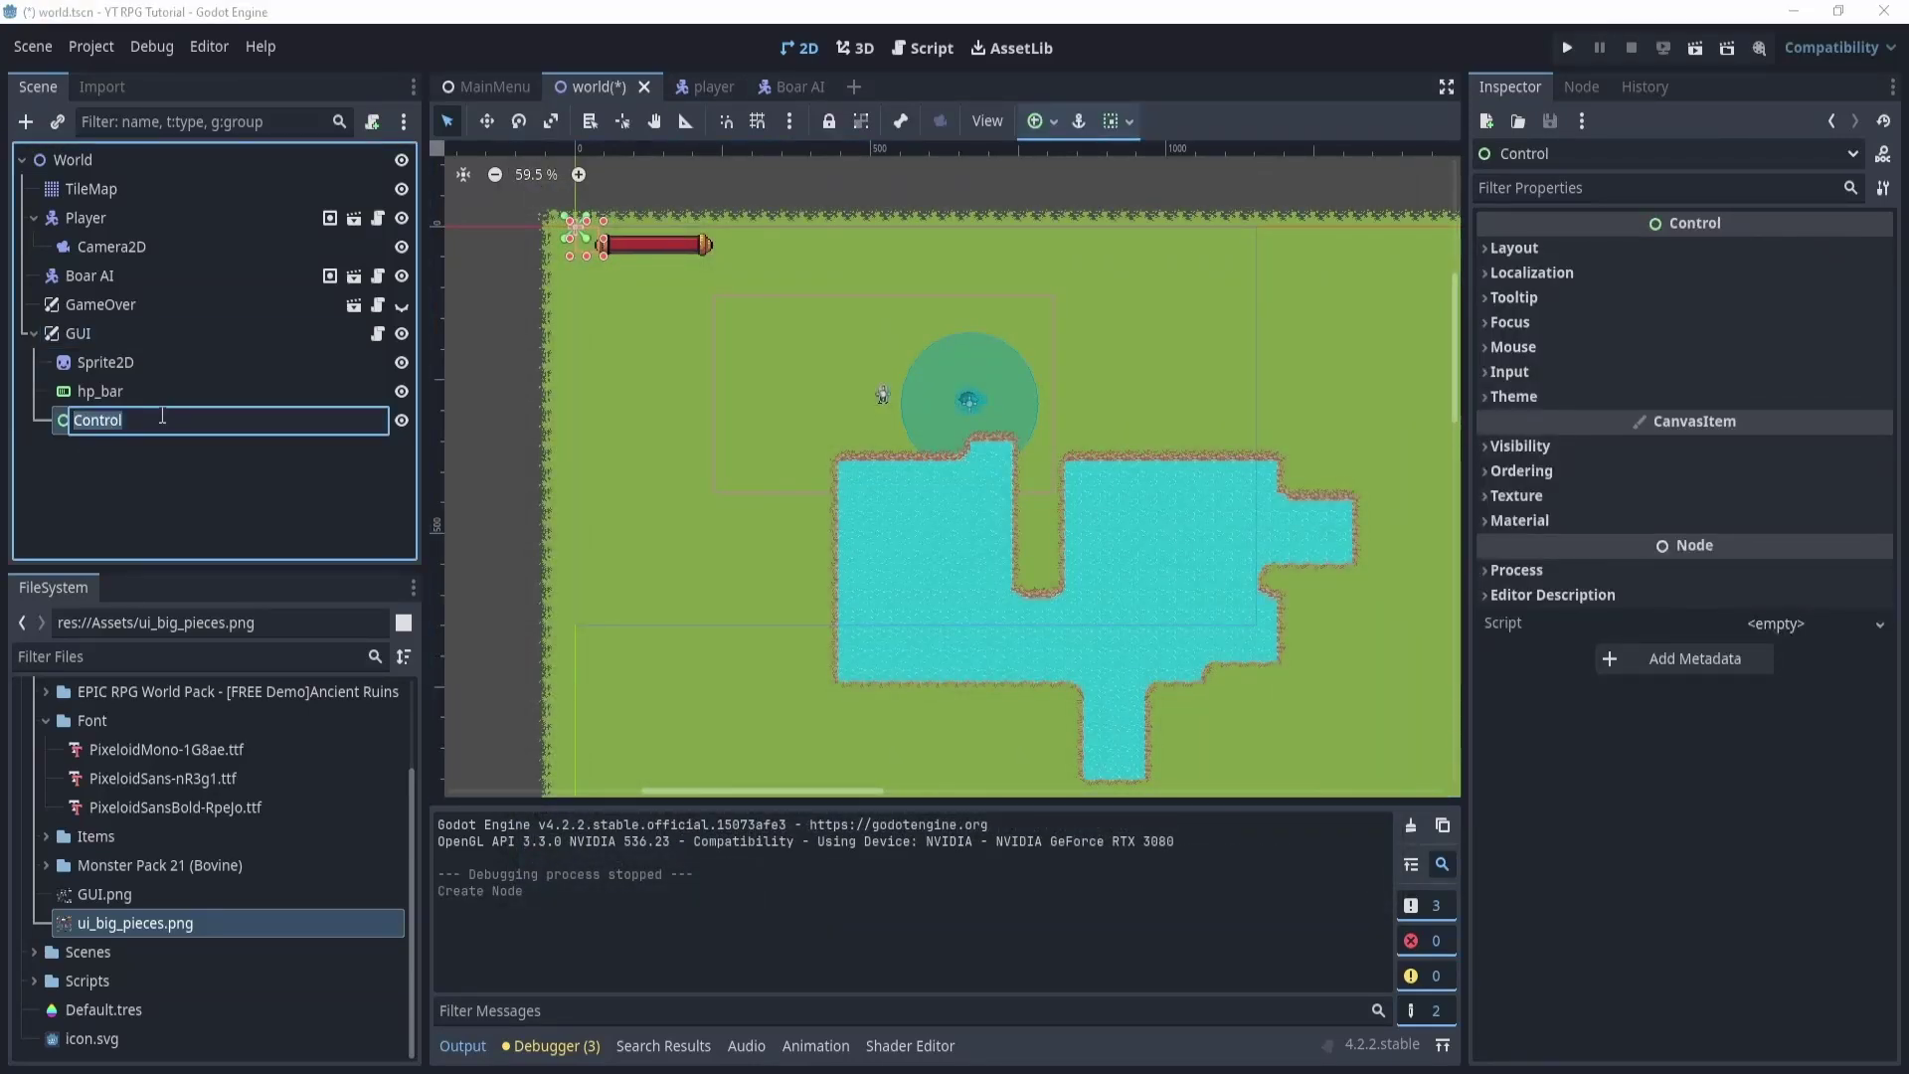
text(Cto)
key(BackSpace)
key(BackSpace)
text(ontainer)
key(Return)
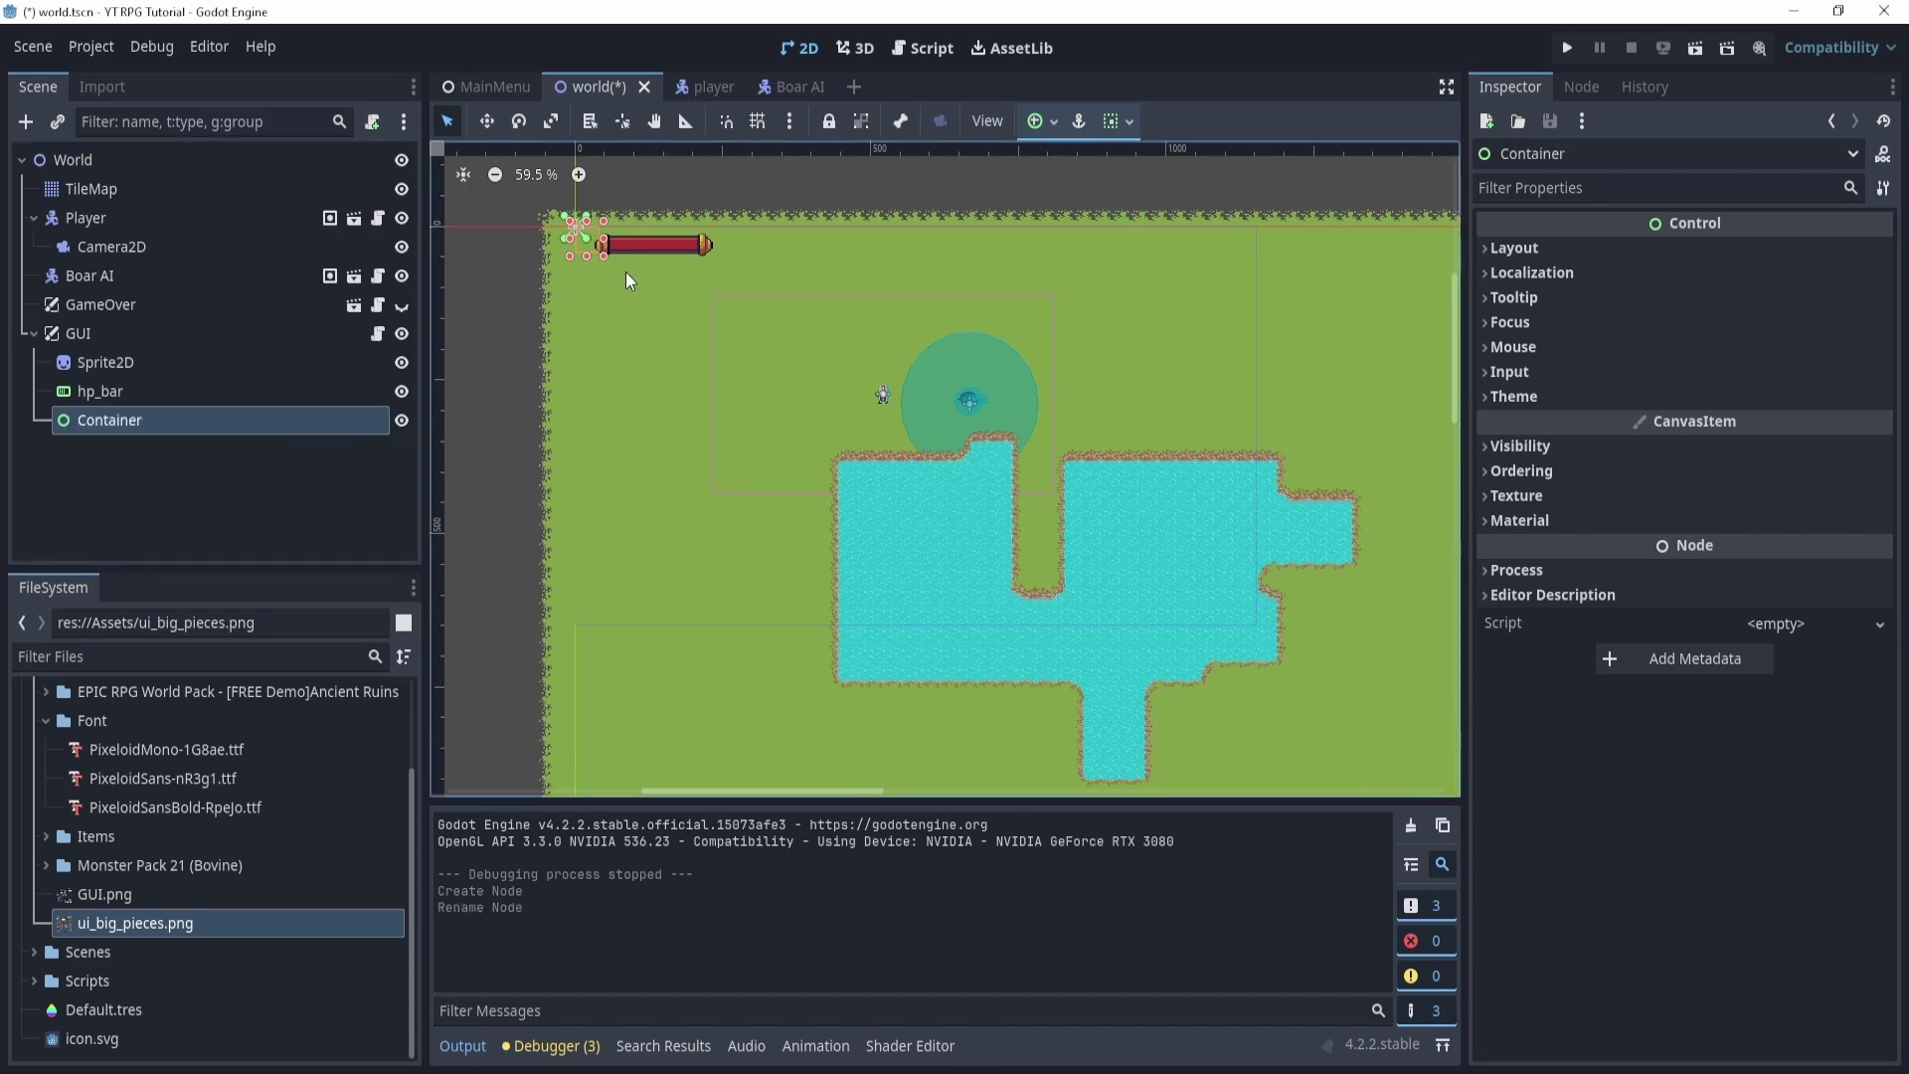
drag(604, 259, 576, 228)
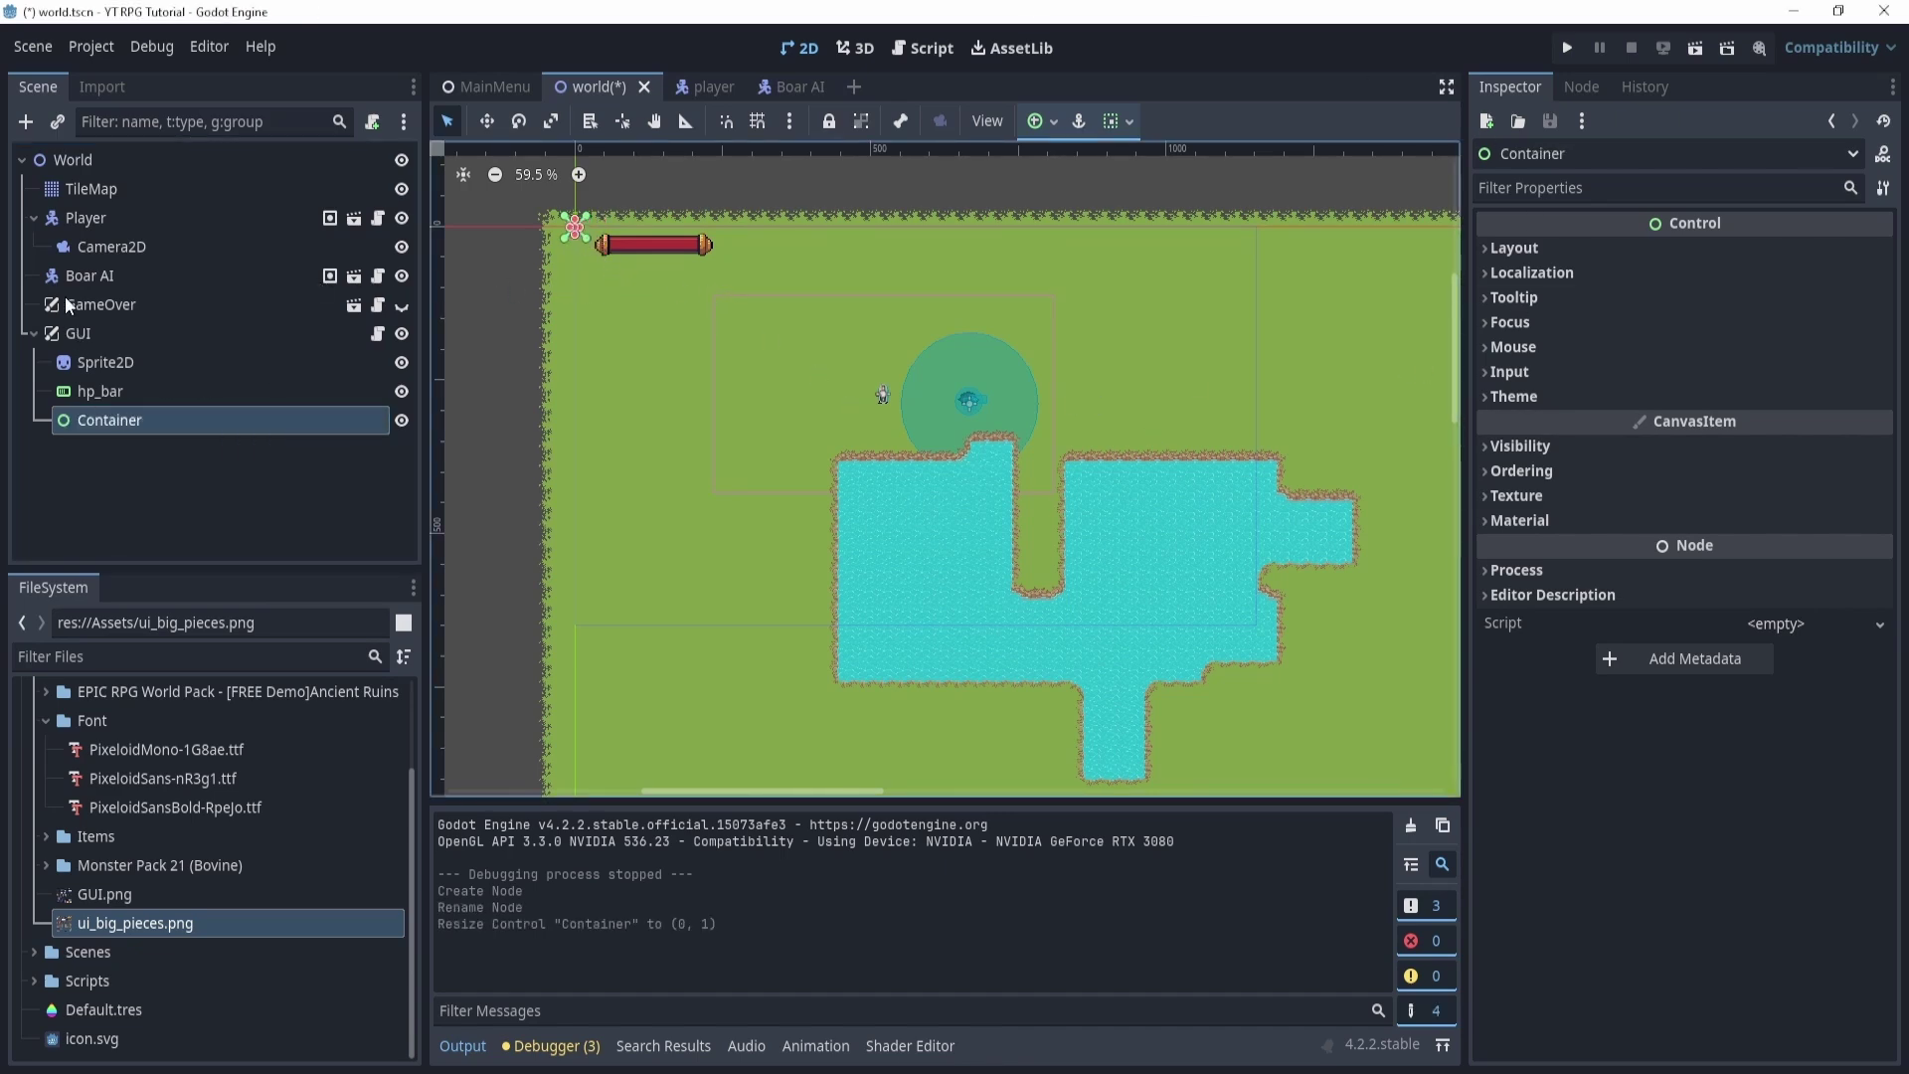
Add a Panel inside Container, enlarge it to about 763 by 408, and position it at about (209, 128).
click(33, 120)
text(panel)
key(Return)
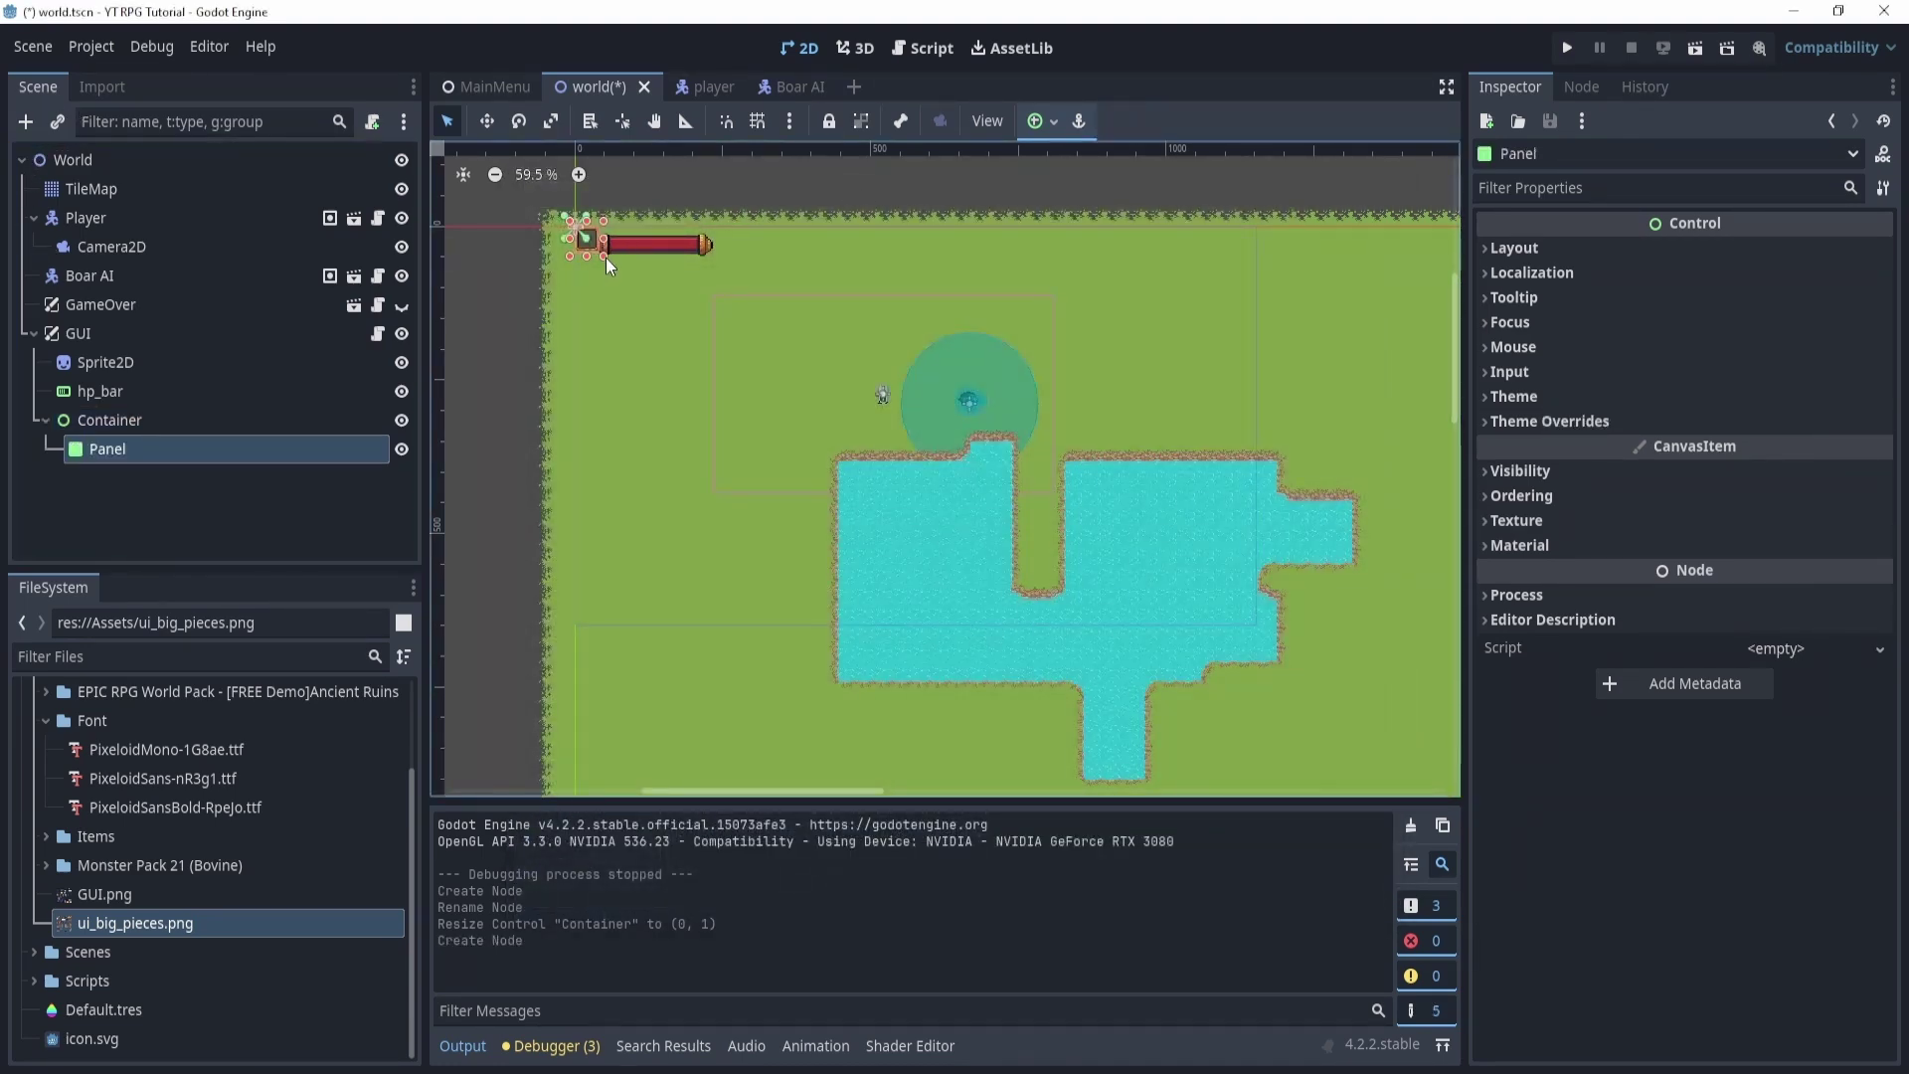
drag(605, 255, 737, 353)
drag(634, 296, 833, 386)
drag(927, 456, 1144, 536)
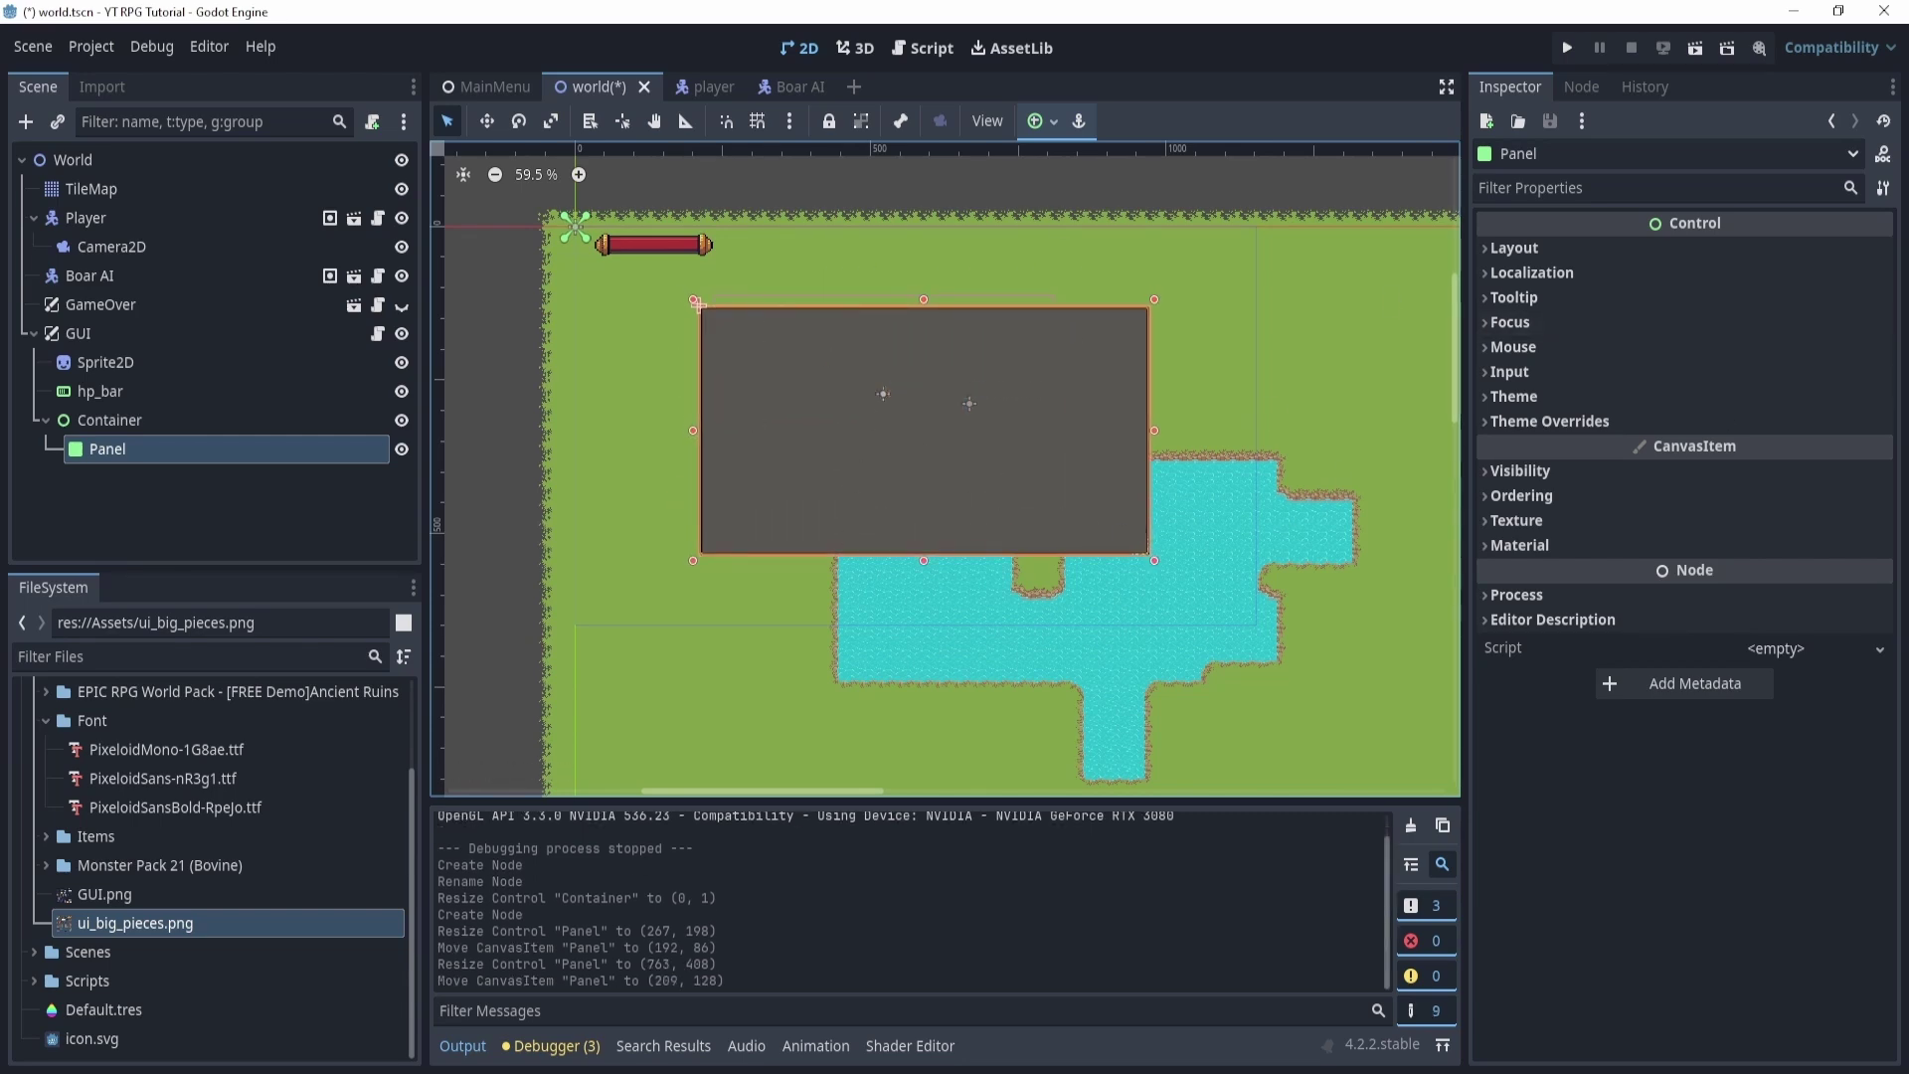
Add a VBoxContainer inside the Panel and a Button inside the VBoxContainer.
click(26, 121)
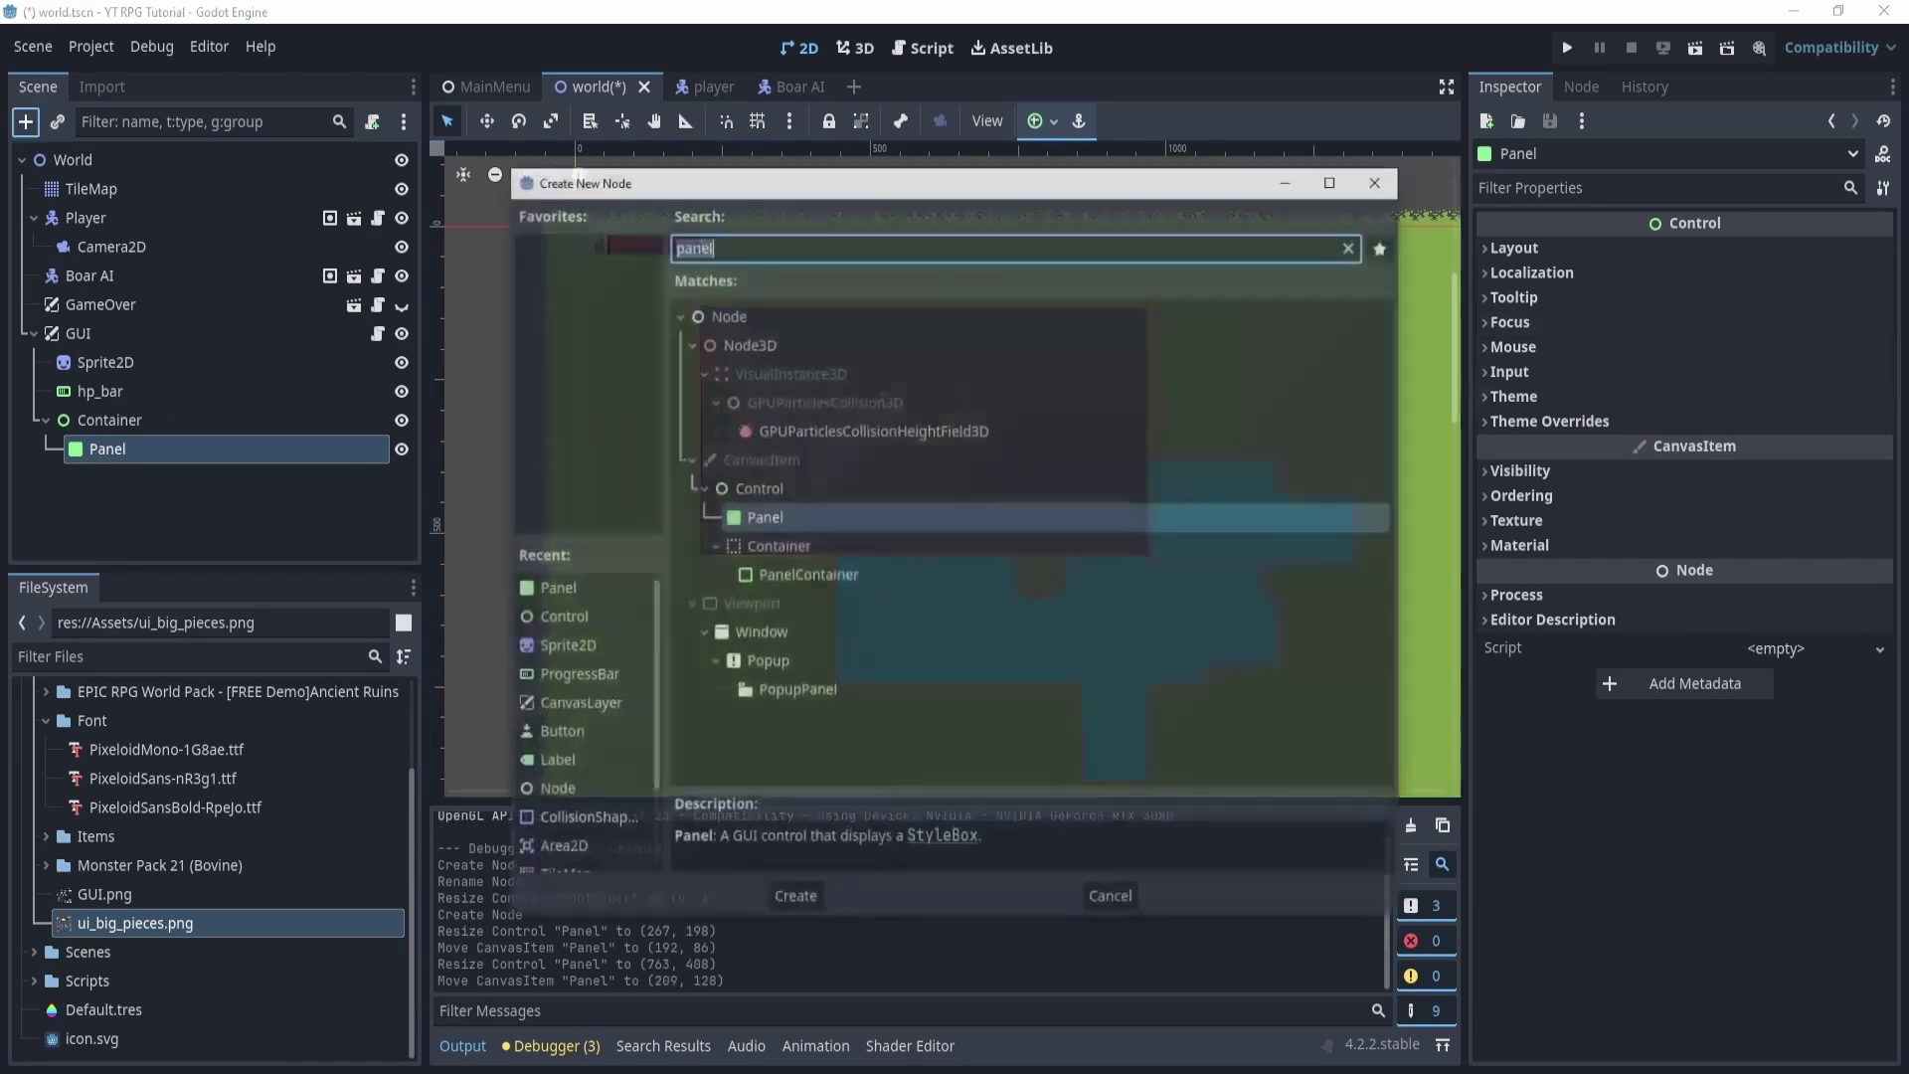
text(vbo)
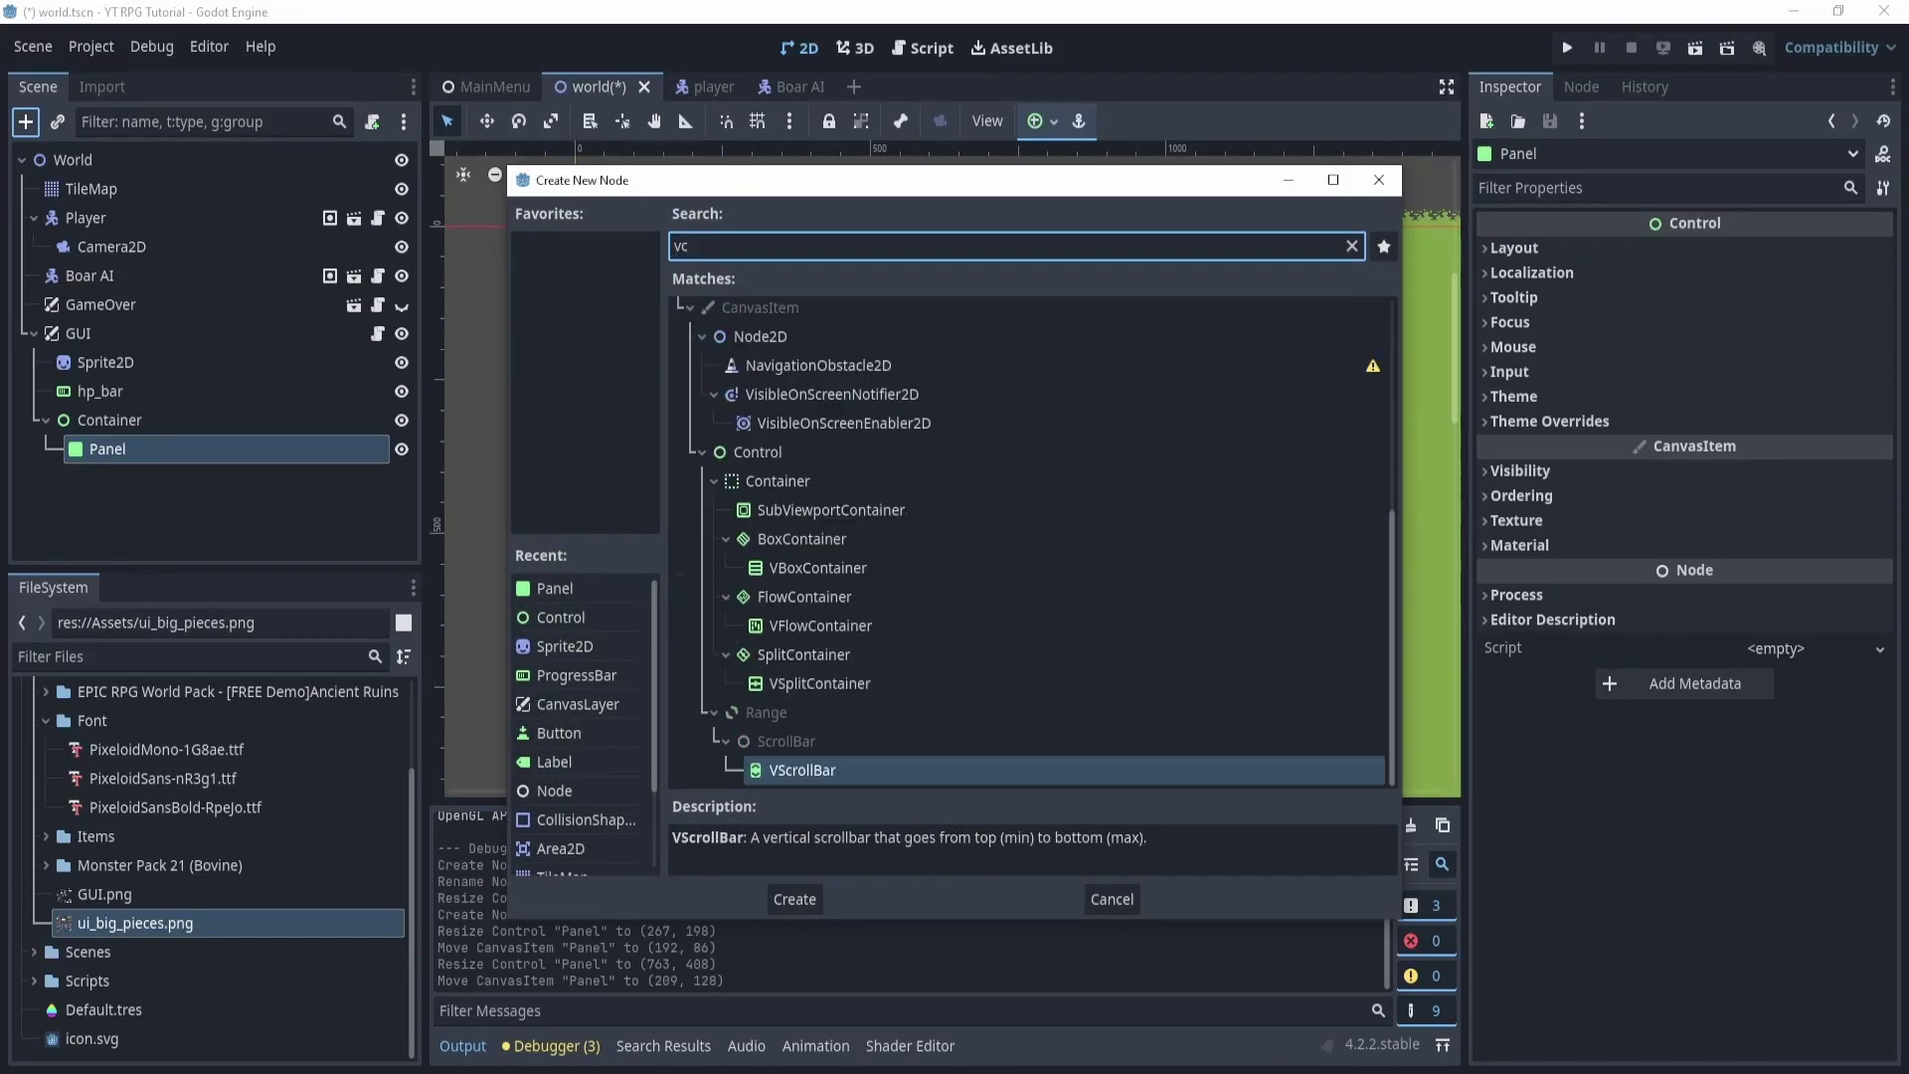
key(Return)
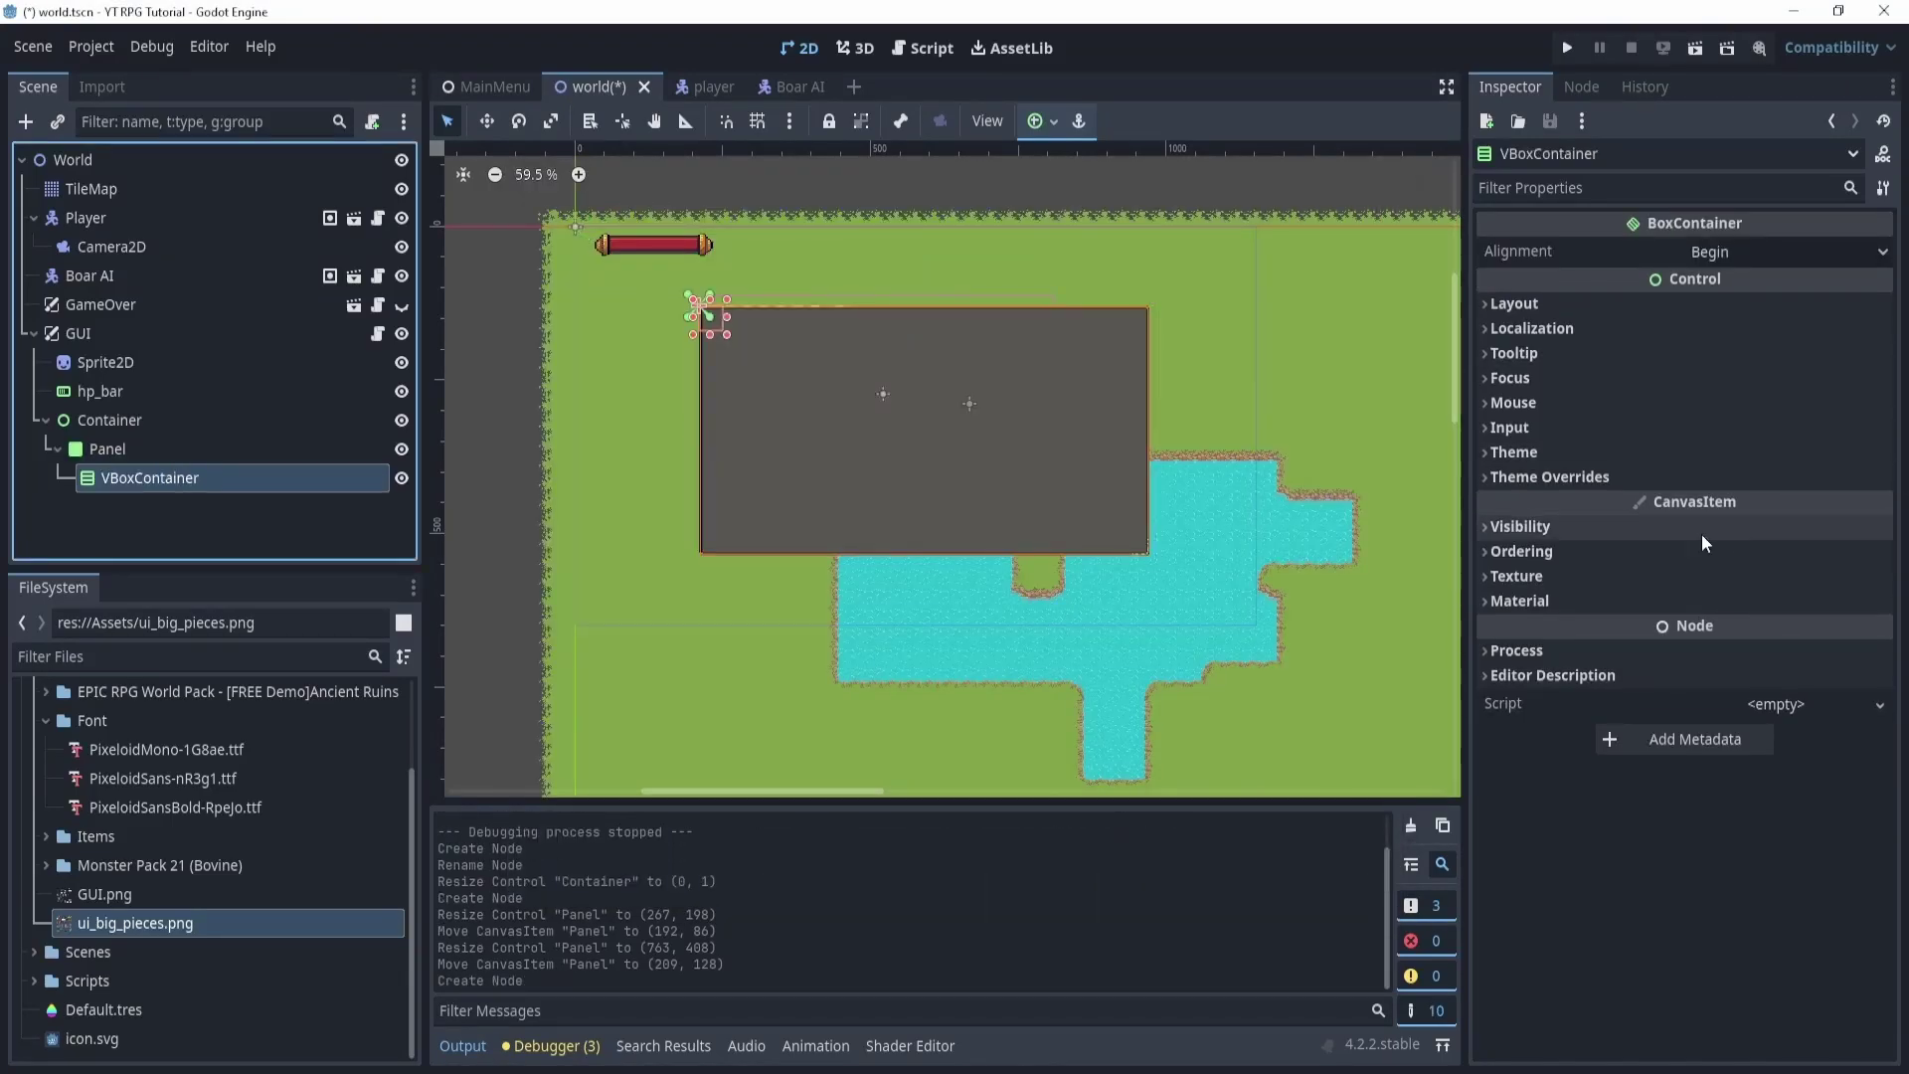
click(26, 121)
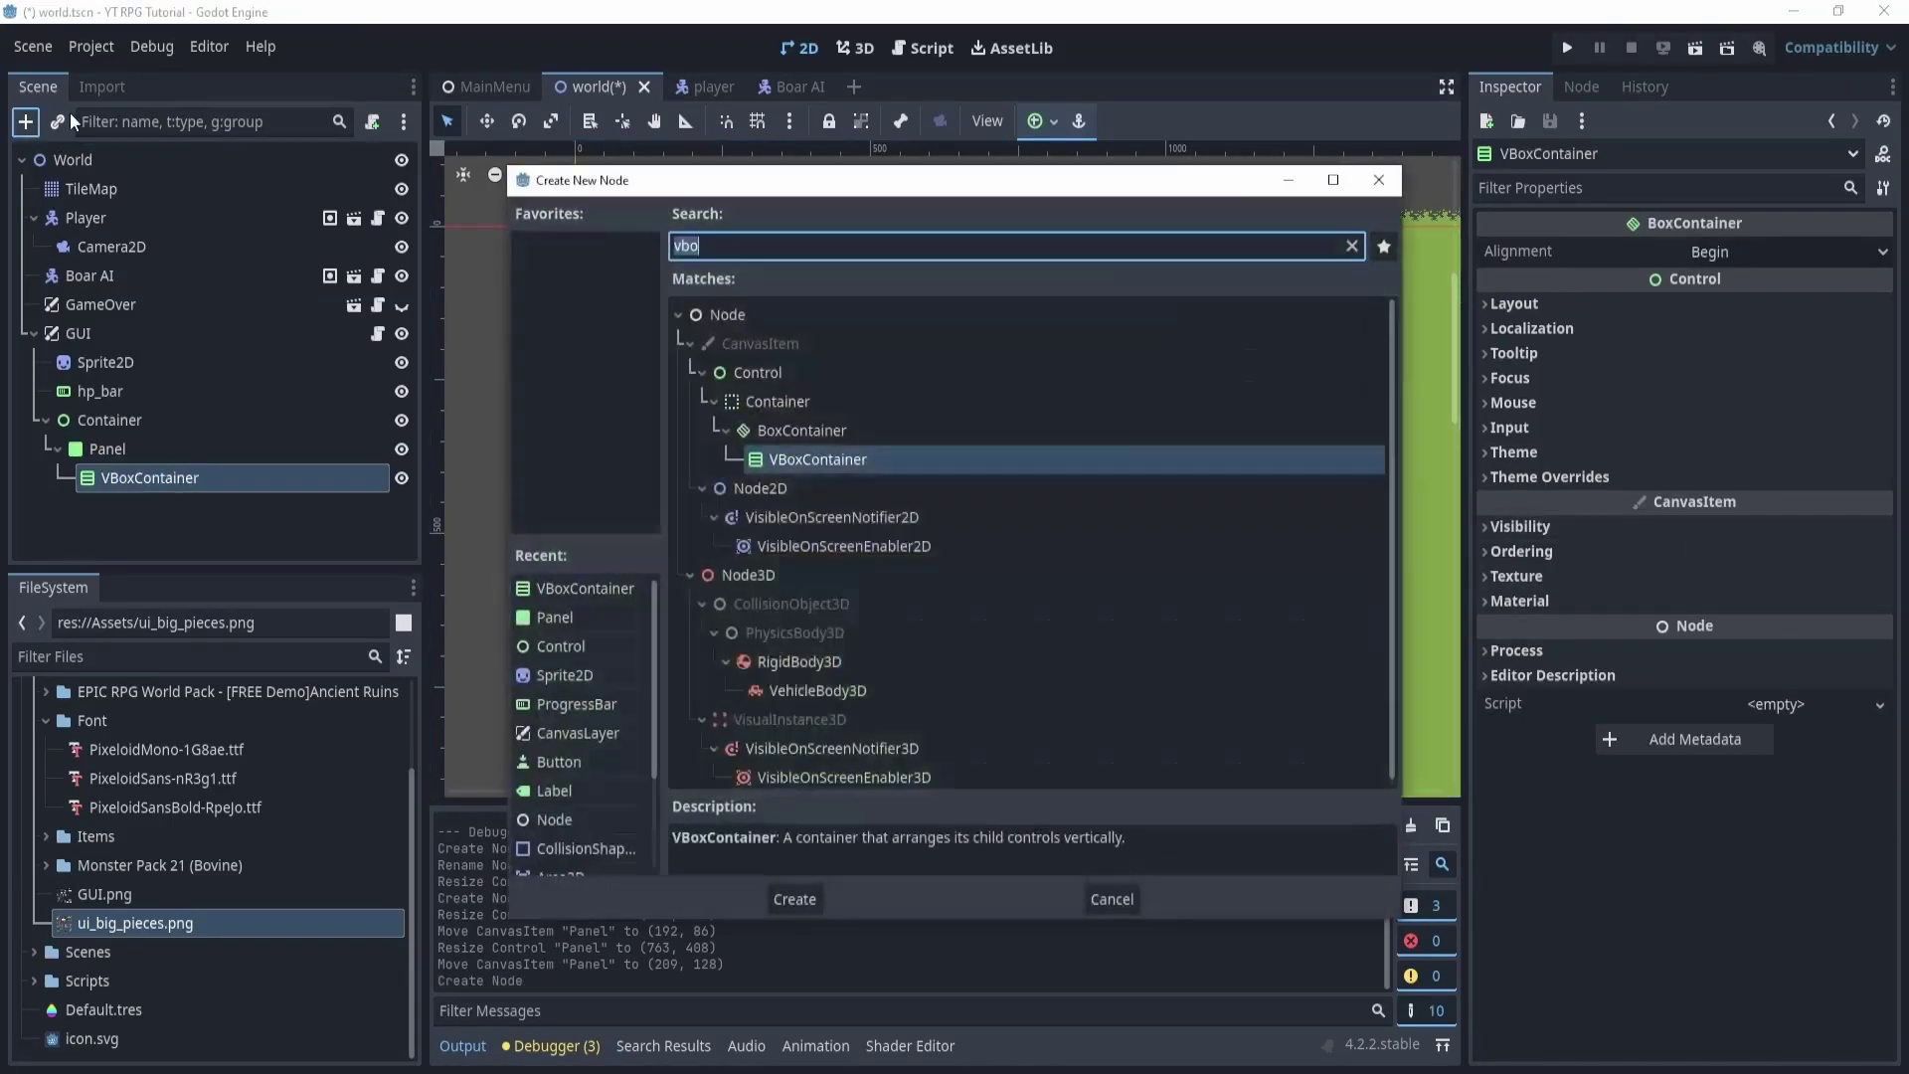
text(but)
key(Return)
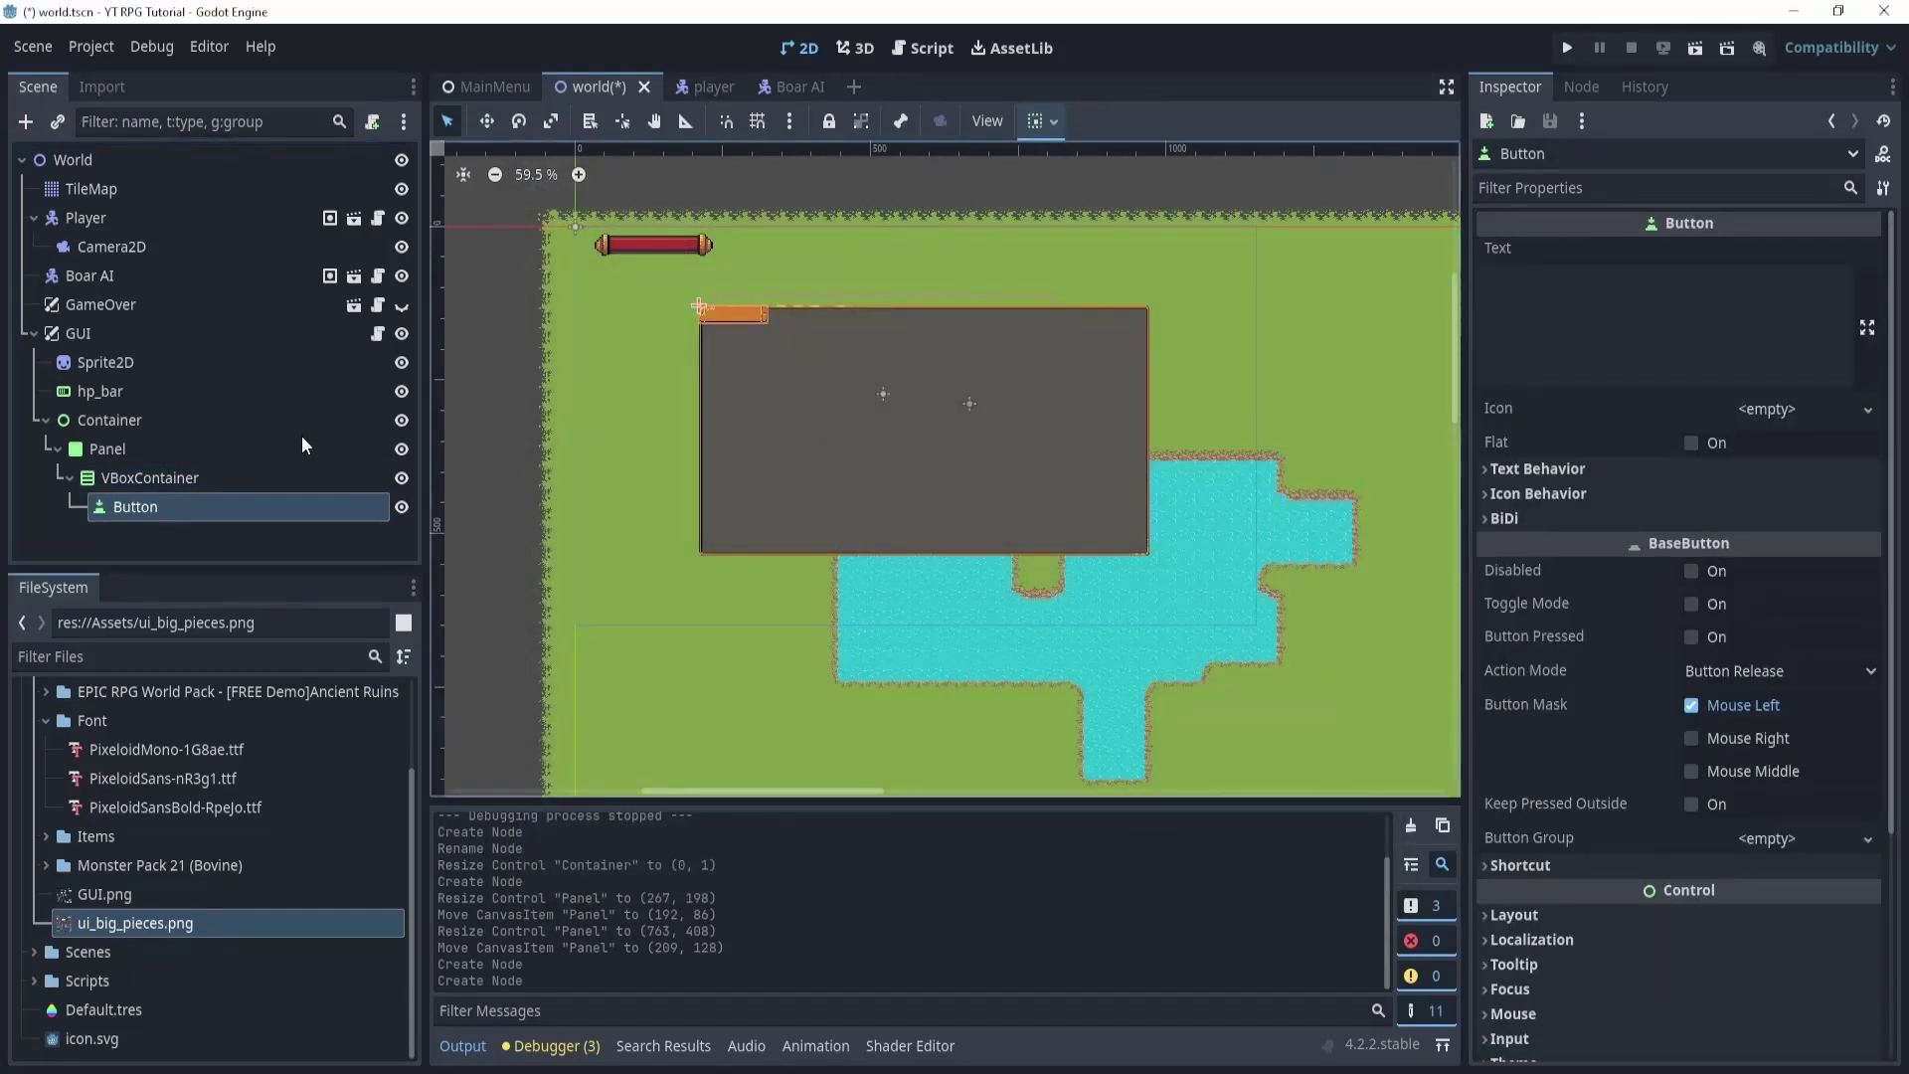
Resize the VBoxContainer to about 261 by 161, move it to about (79, 94), and undo the accidental Panel move.
click(223, 482)
drag(762, 338, 846, 395)
drag(821, 380, 900, 457)
key(ctrl+z)
Duplicate the Button twice so the VBoxContainer holds three buttons.
click(232, 509)
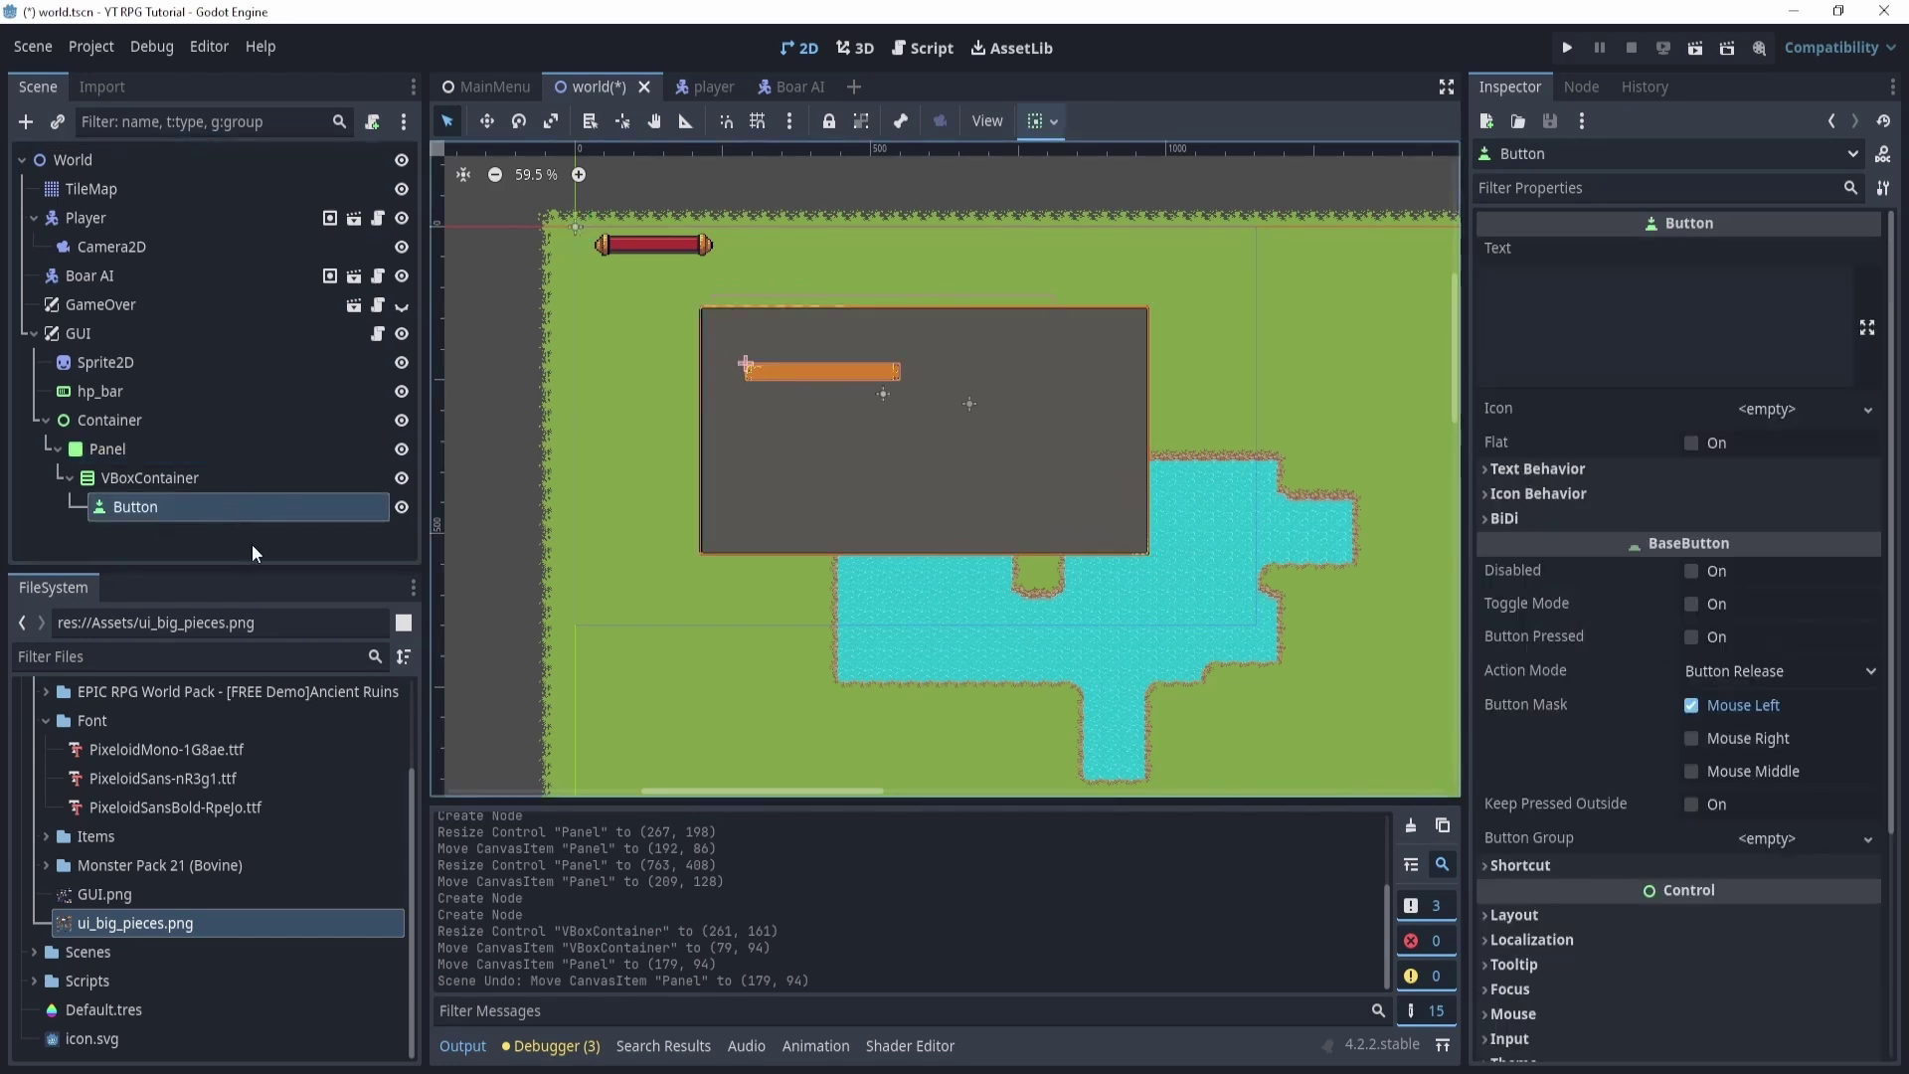
key(ctrl+d)
key(ctrl+d)
scroll(784, 404, up, 4)
scroll(940, 404, up, 2)
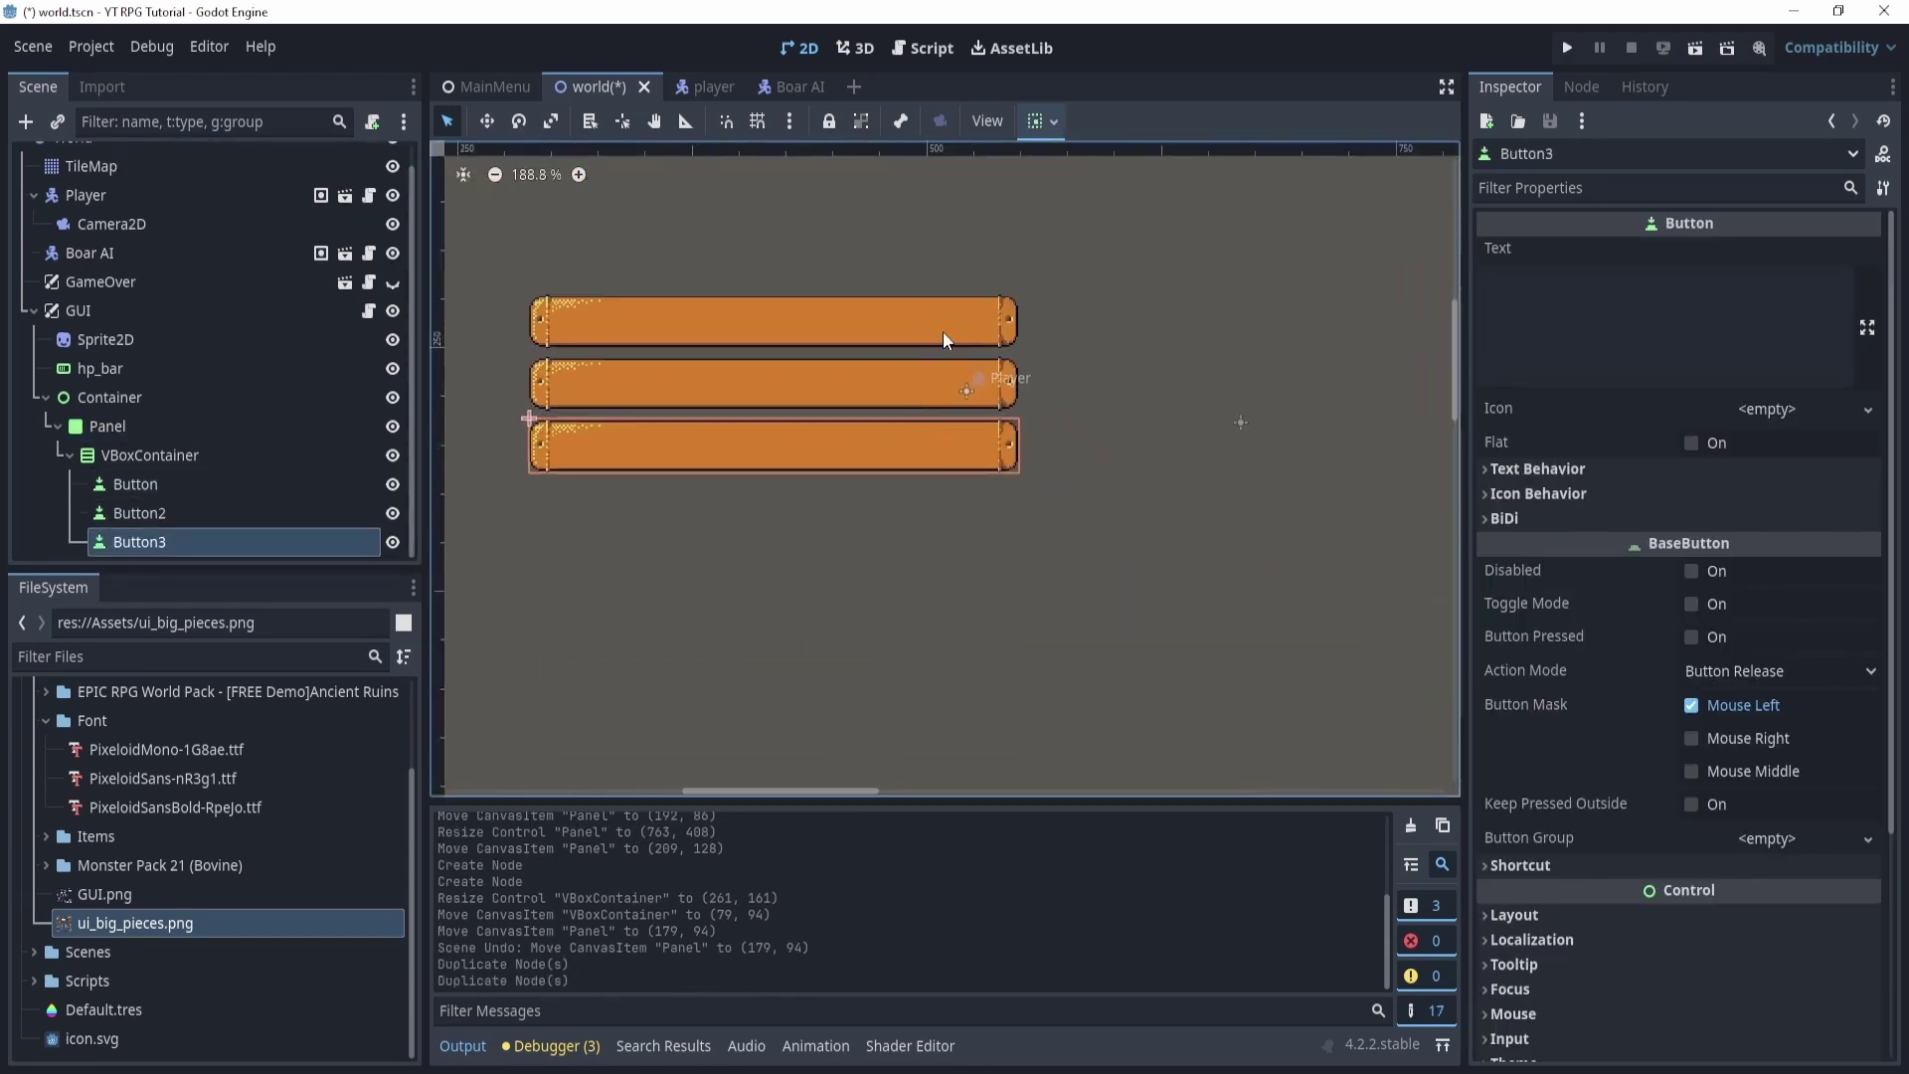
scroll(948, 344, down, 1)
Narrow the VBoxContainer to about 140 by 159 and override its Separation theme constant with 15.
click(157, 460)
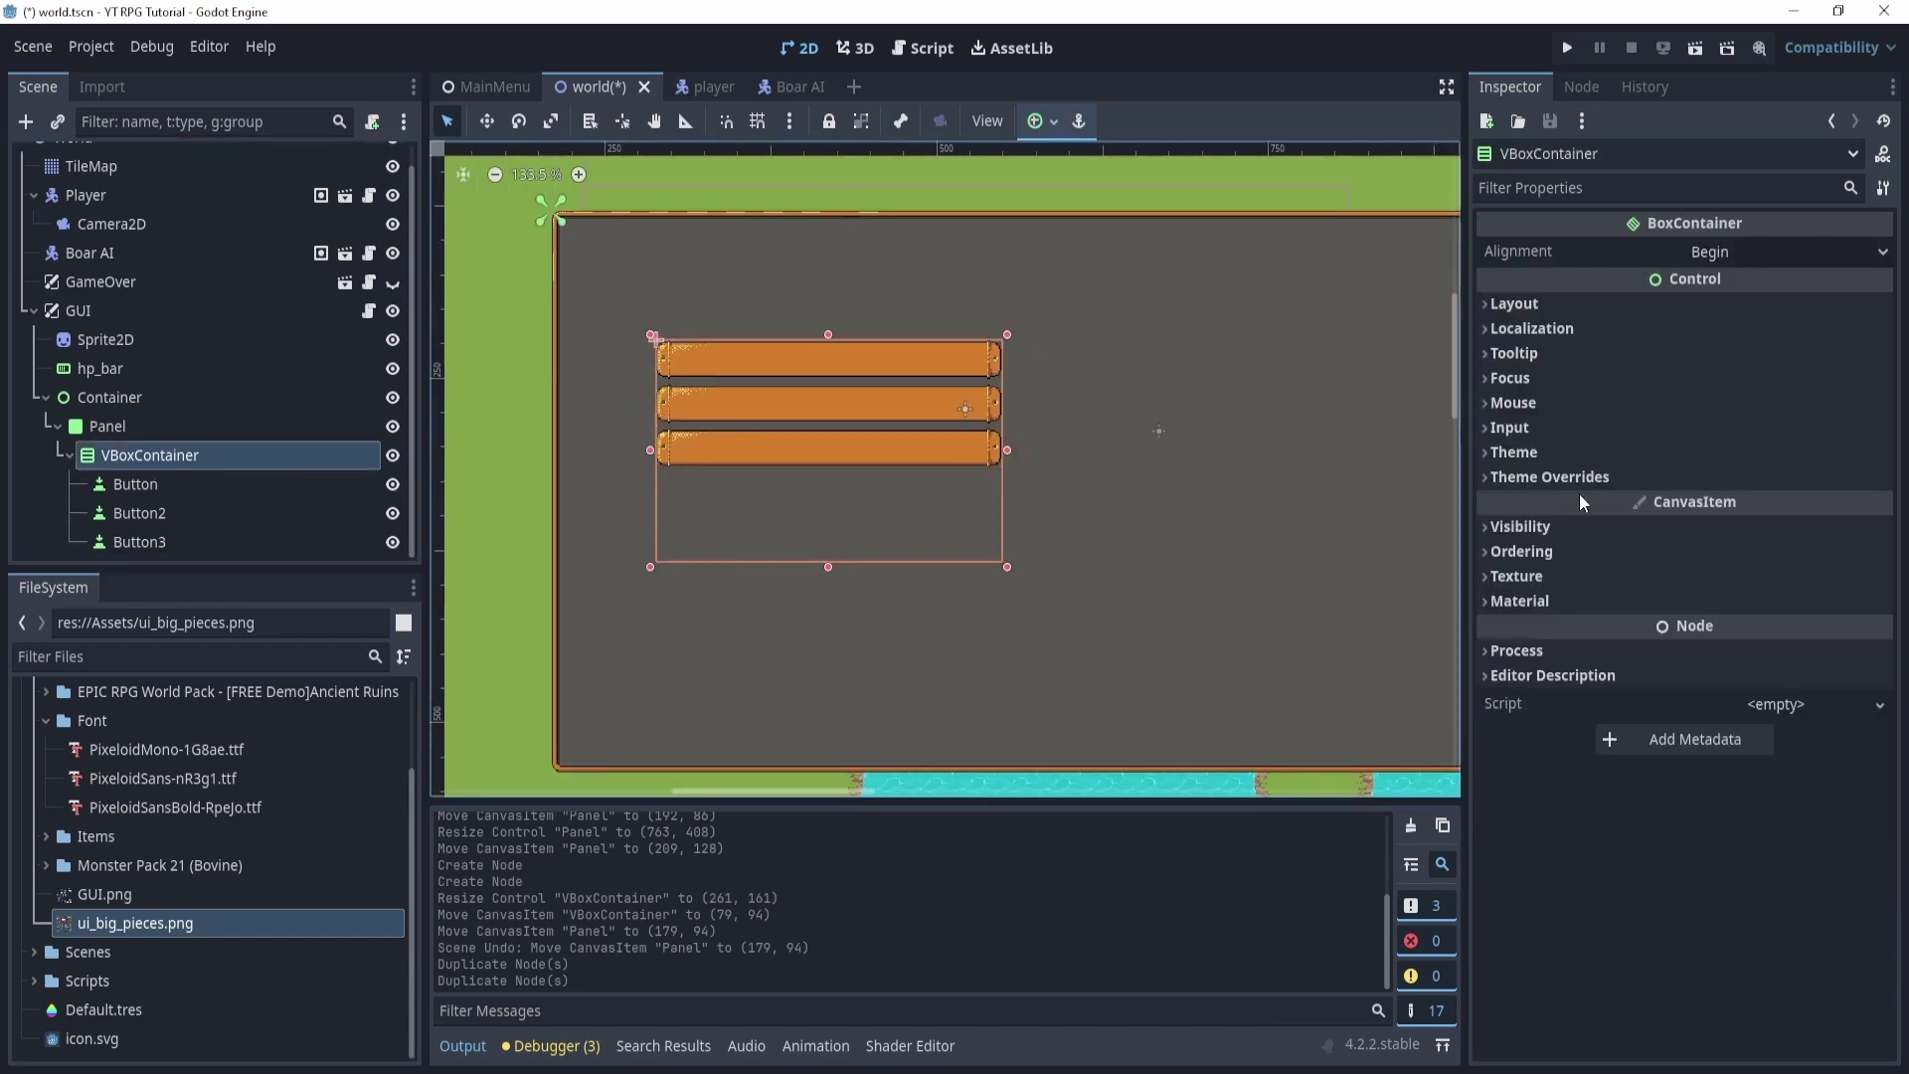
click(1625, 480)
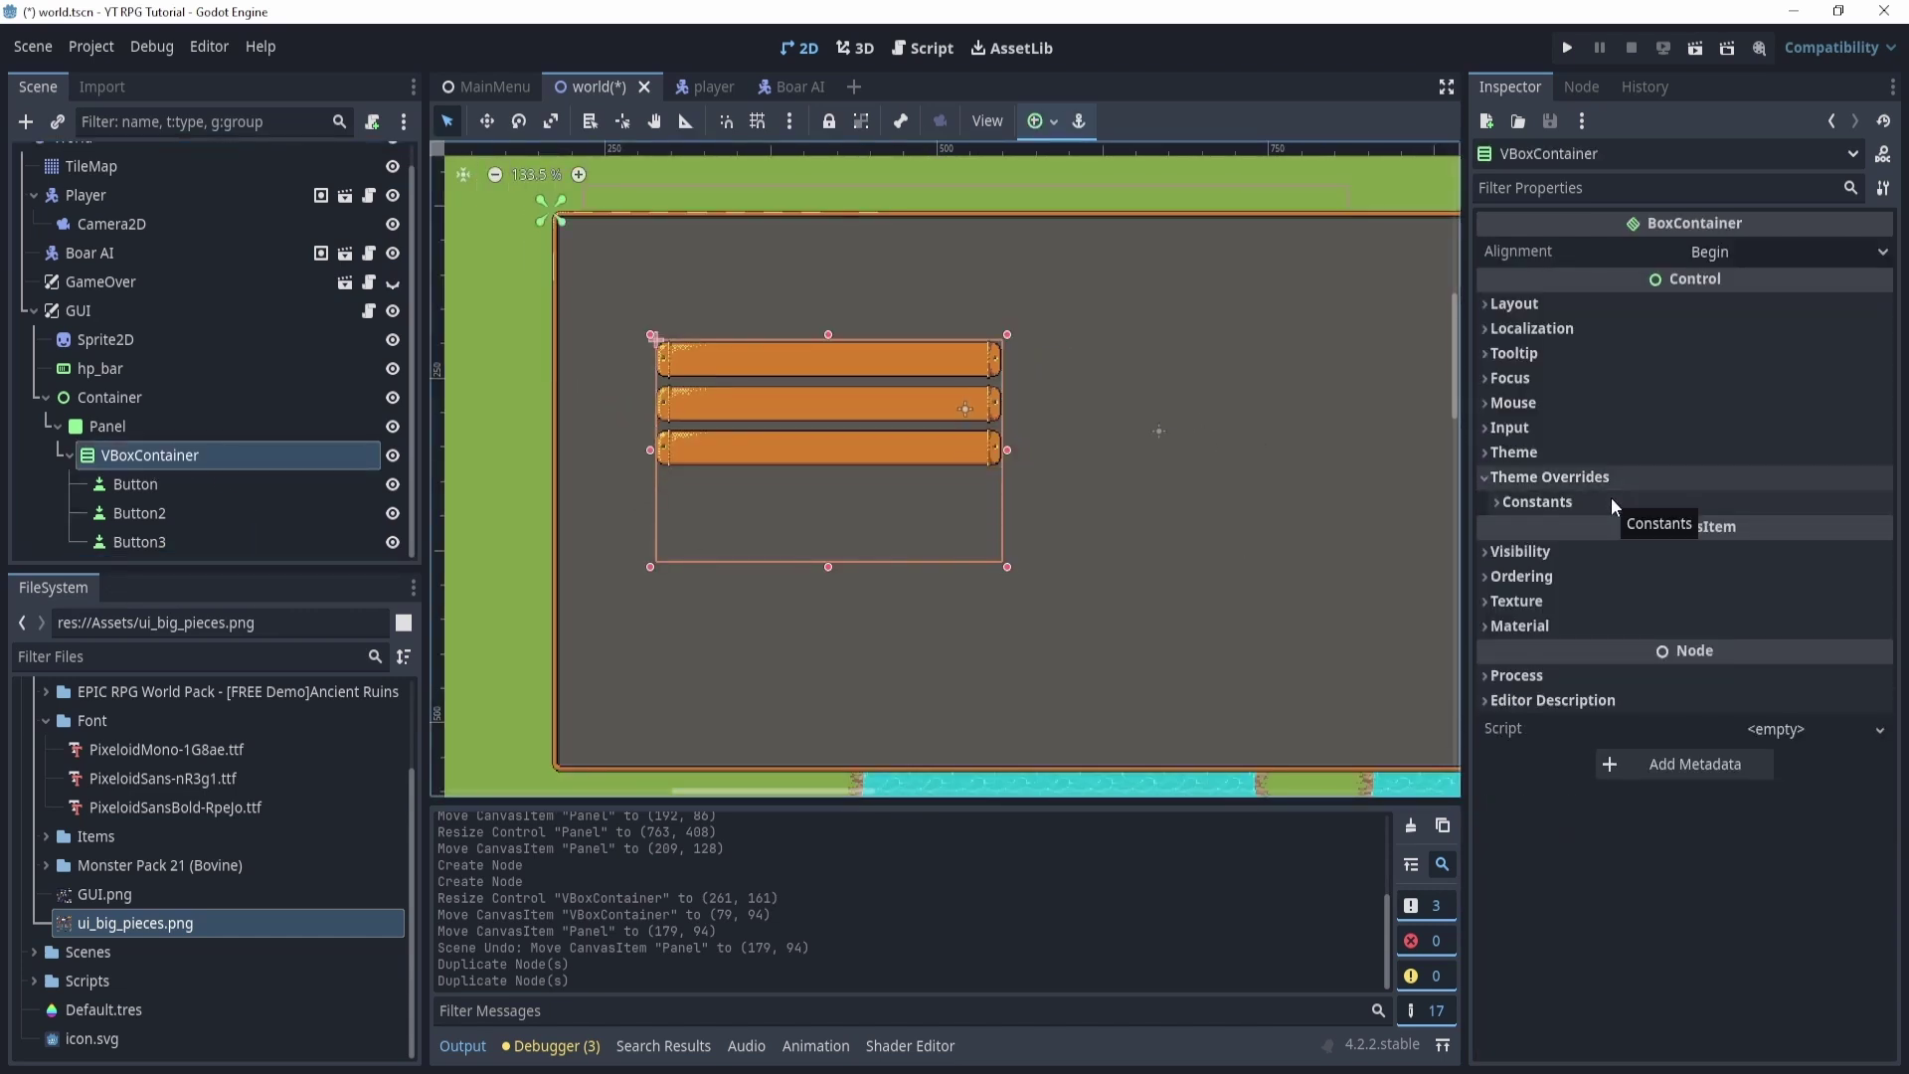
click(1611, 500)
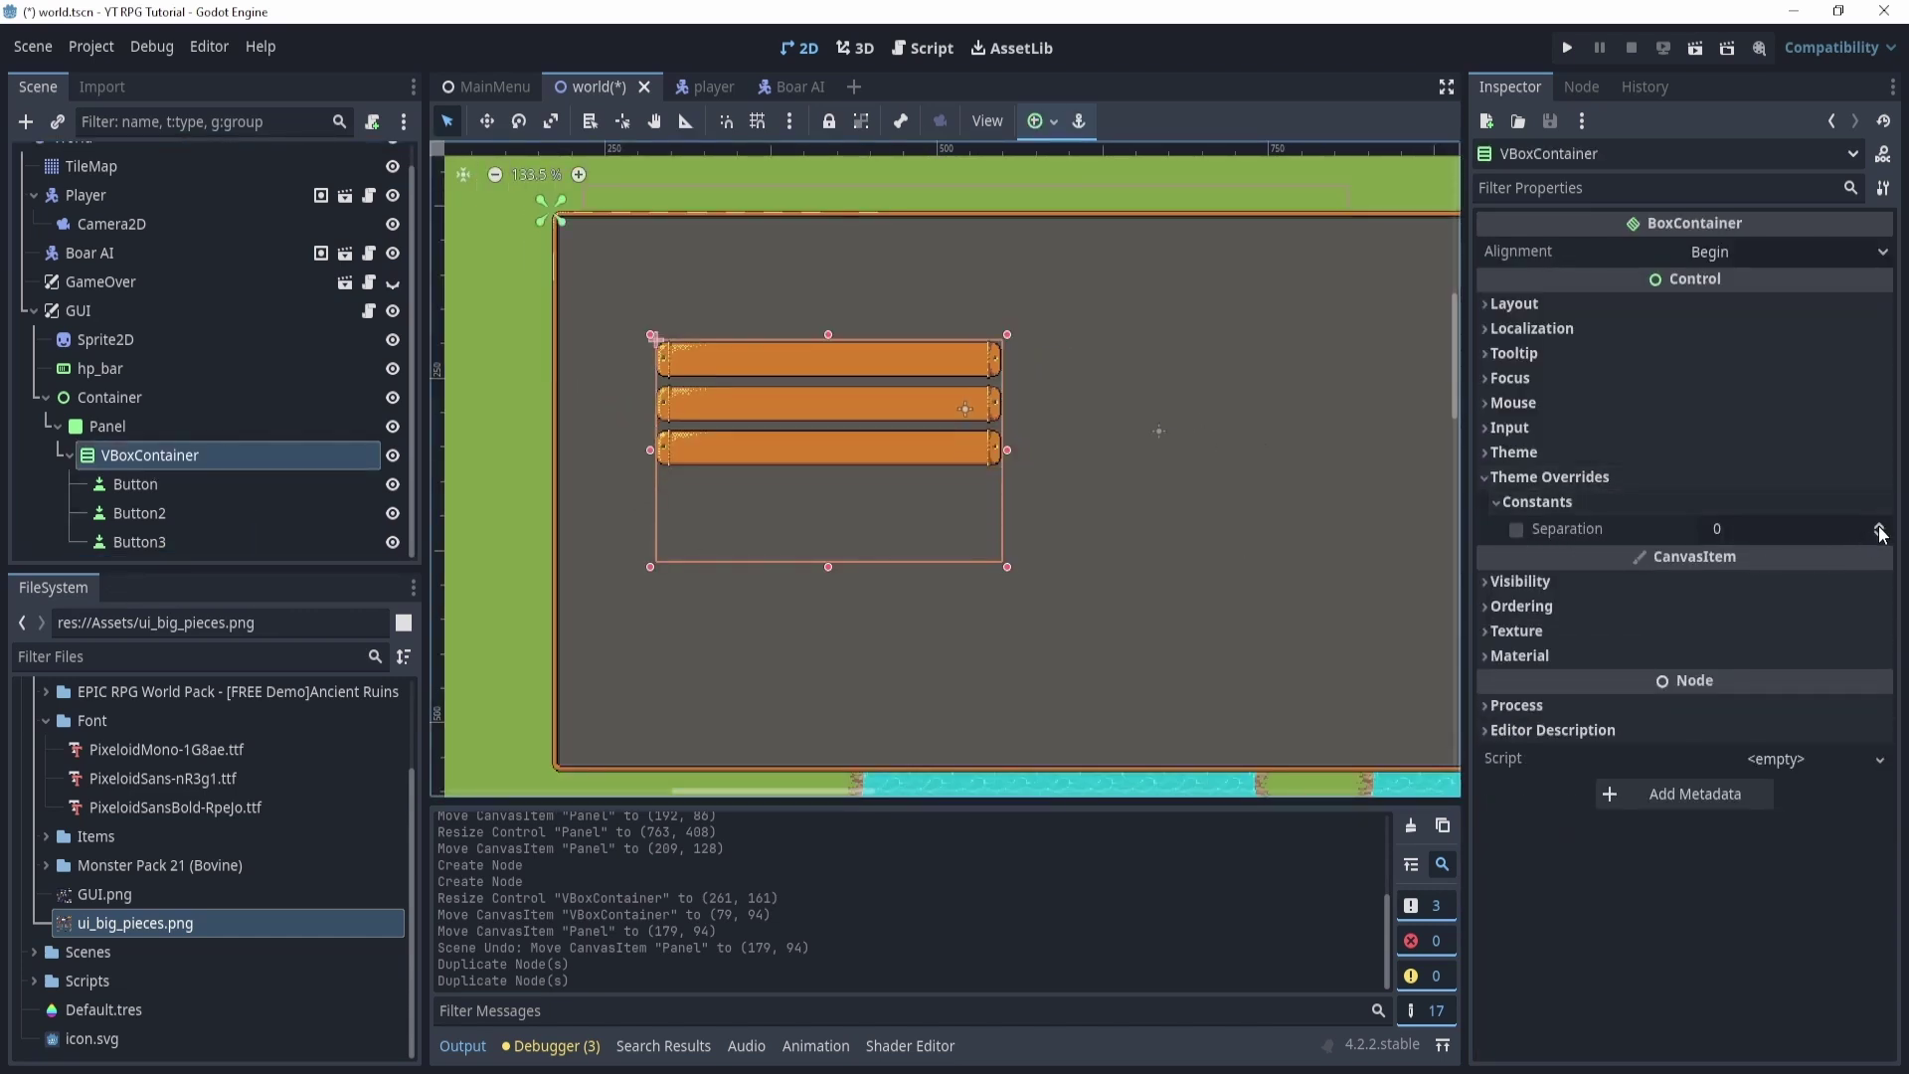
drag(1880, 528, 1883, 528)
drag(1007, 567, 847, 564)
click(1716, 529)
text(15)
key(Return)
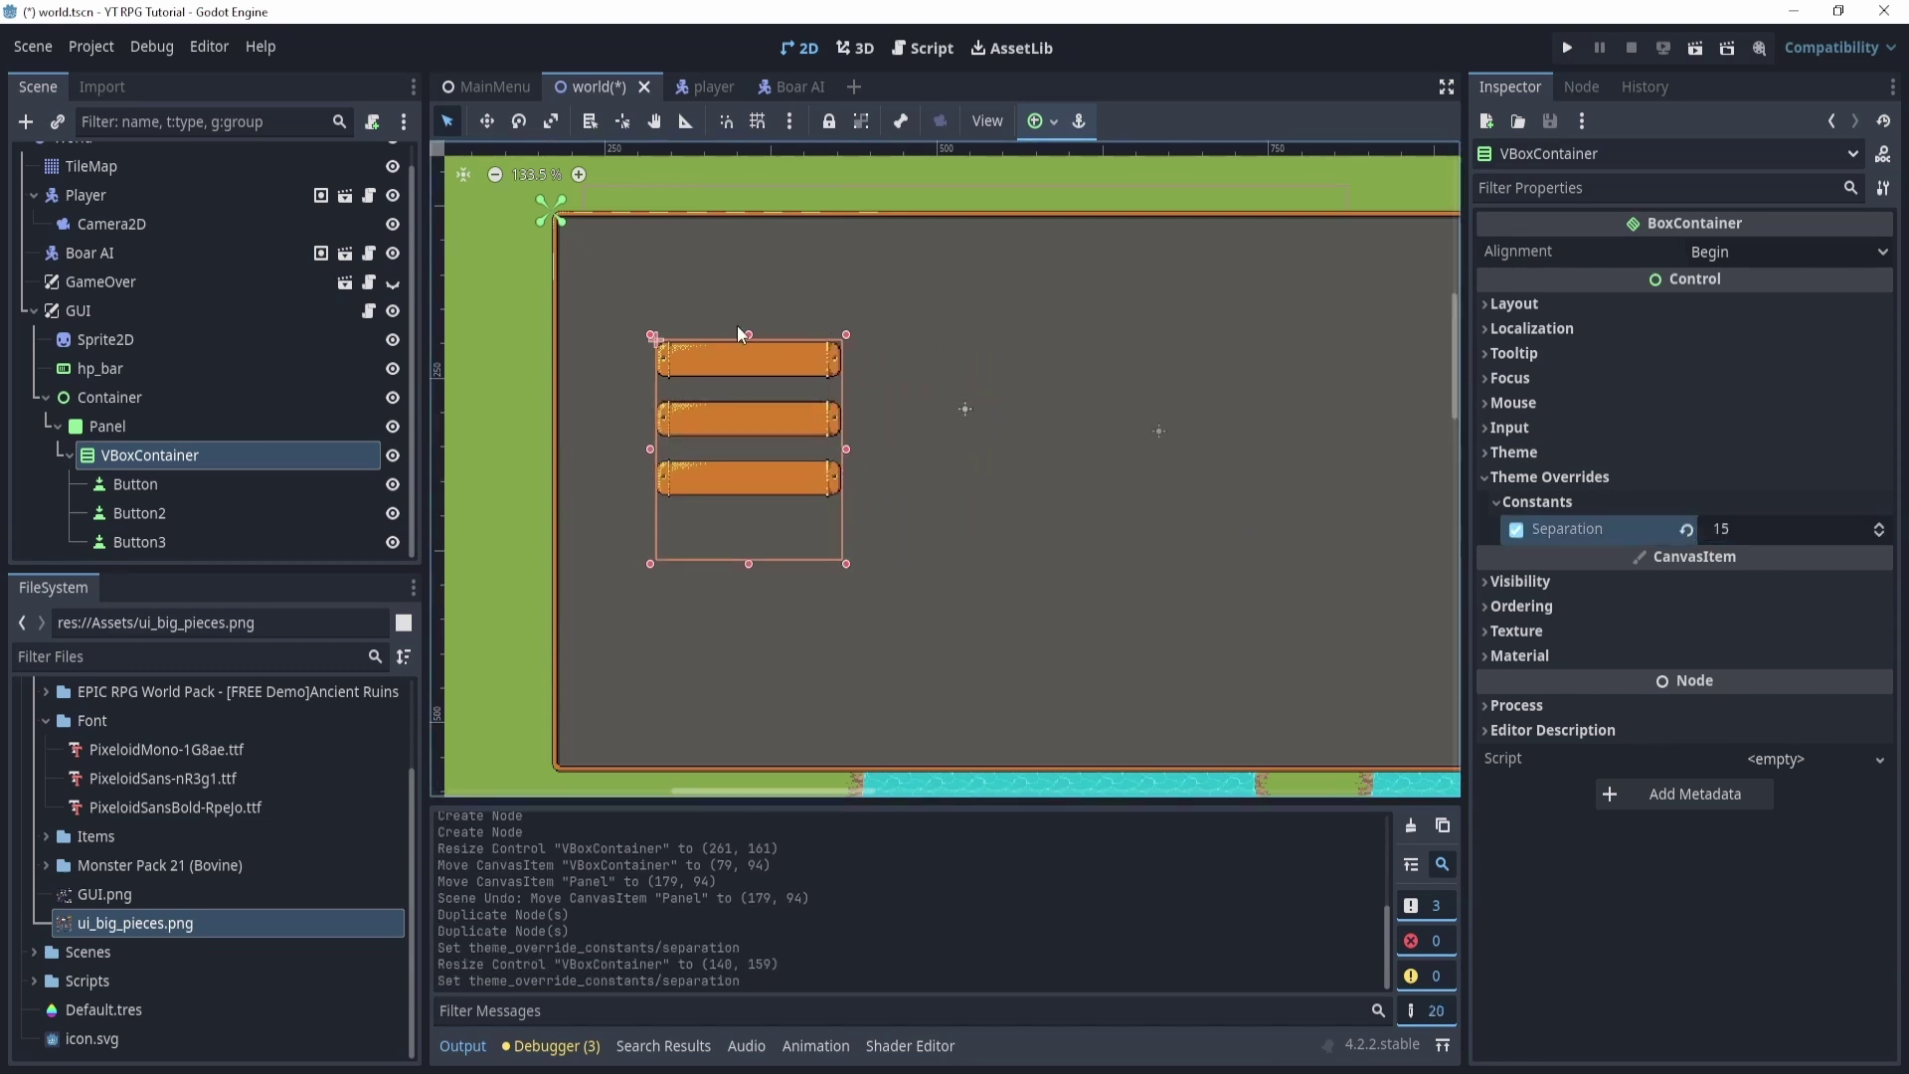
Set the VBoxContainer's Alignment to Center and stretch it over the Panel's height, about 140 by 394 at x 92.
mouse_move(751, 564)
mouse_down()
mouse_move(756, 501)
mouse_move(751, 577)
mouse_up()
click(1715, 252)
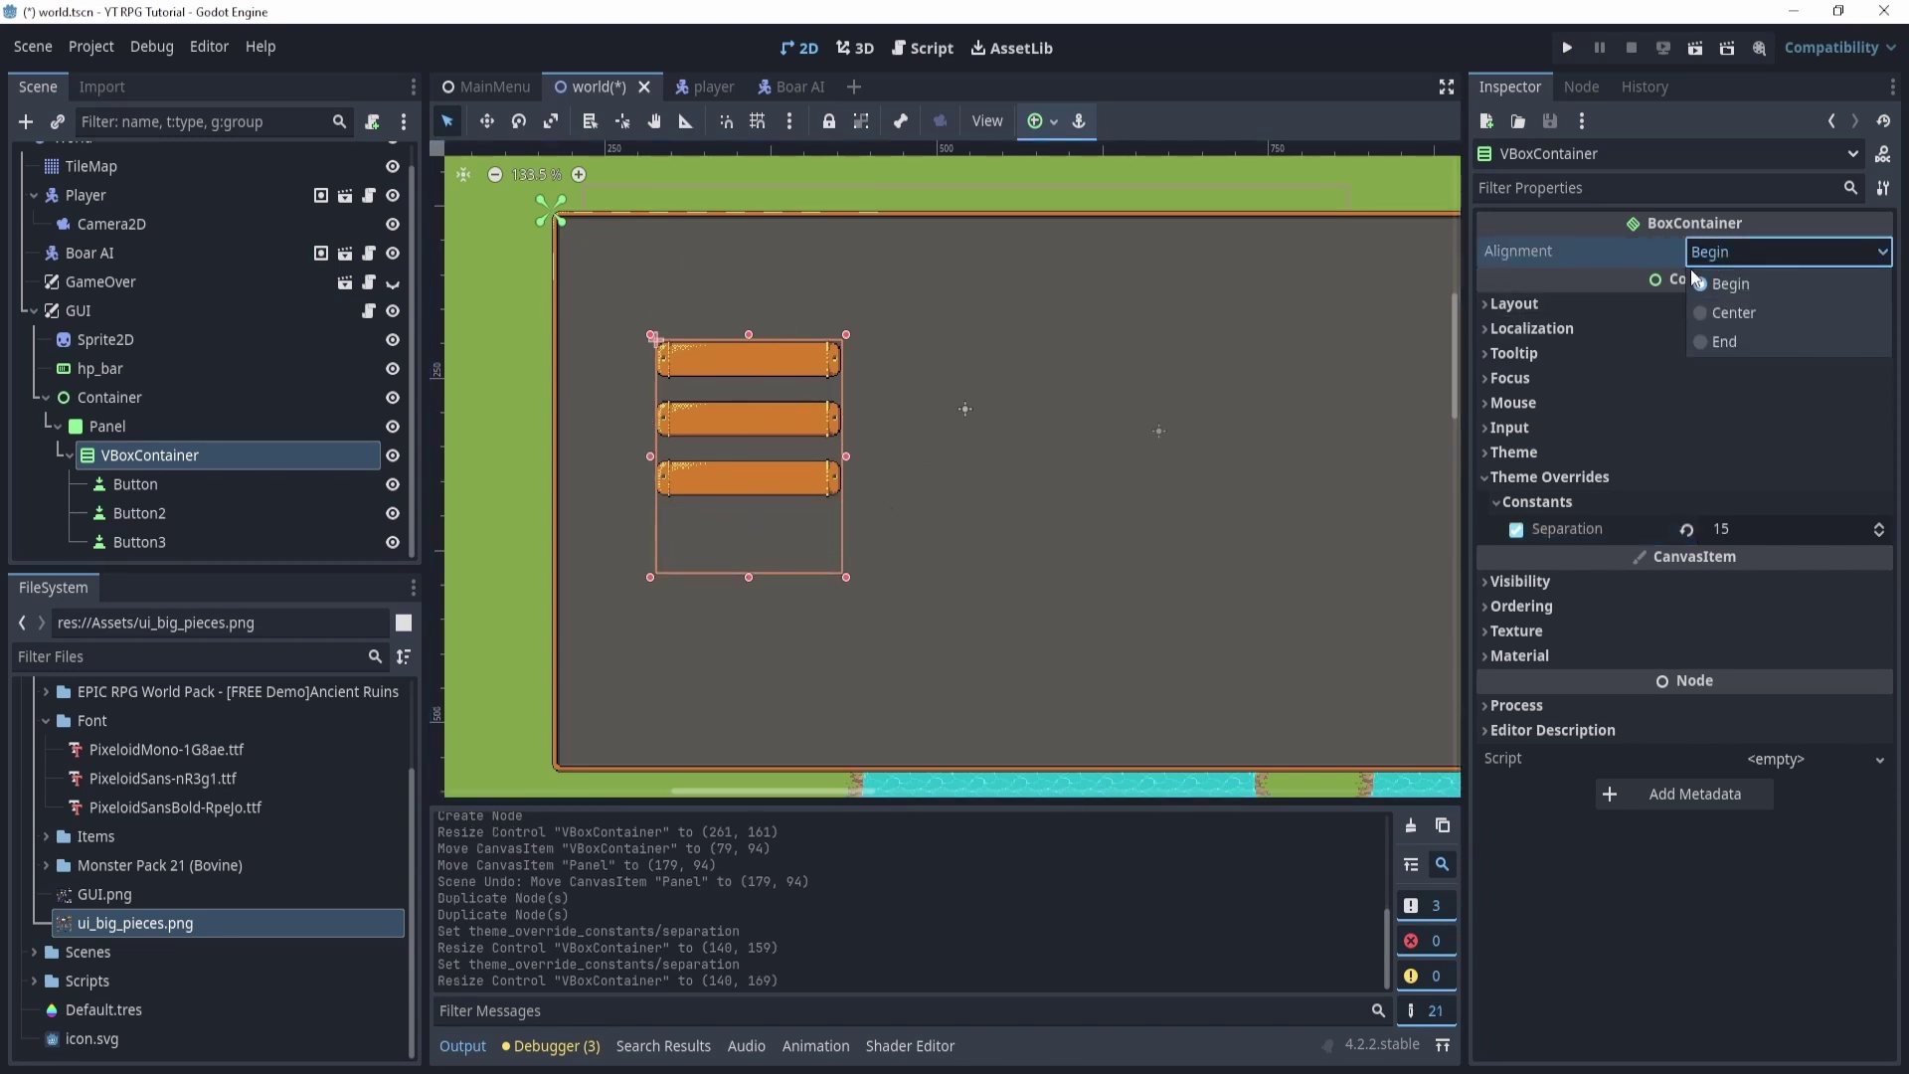
click(1735, 313)
drag(800, 400, 817, 275)
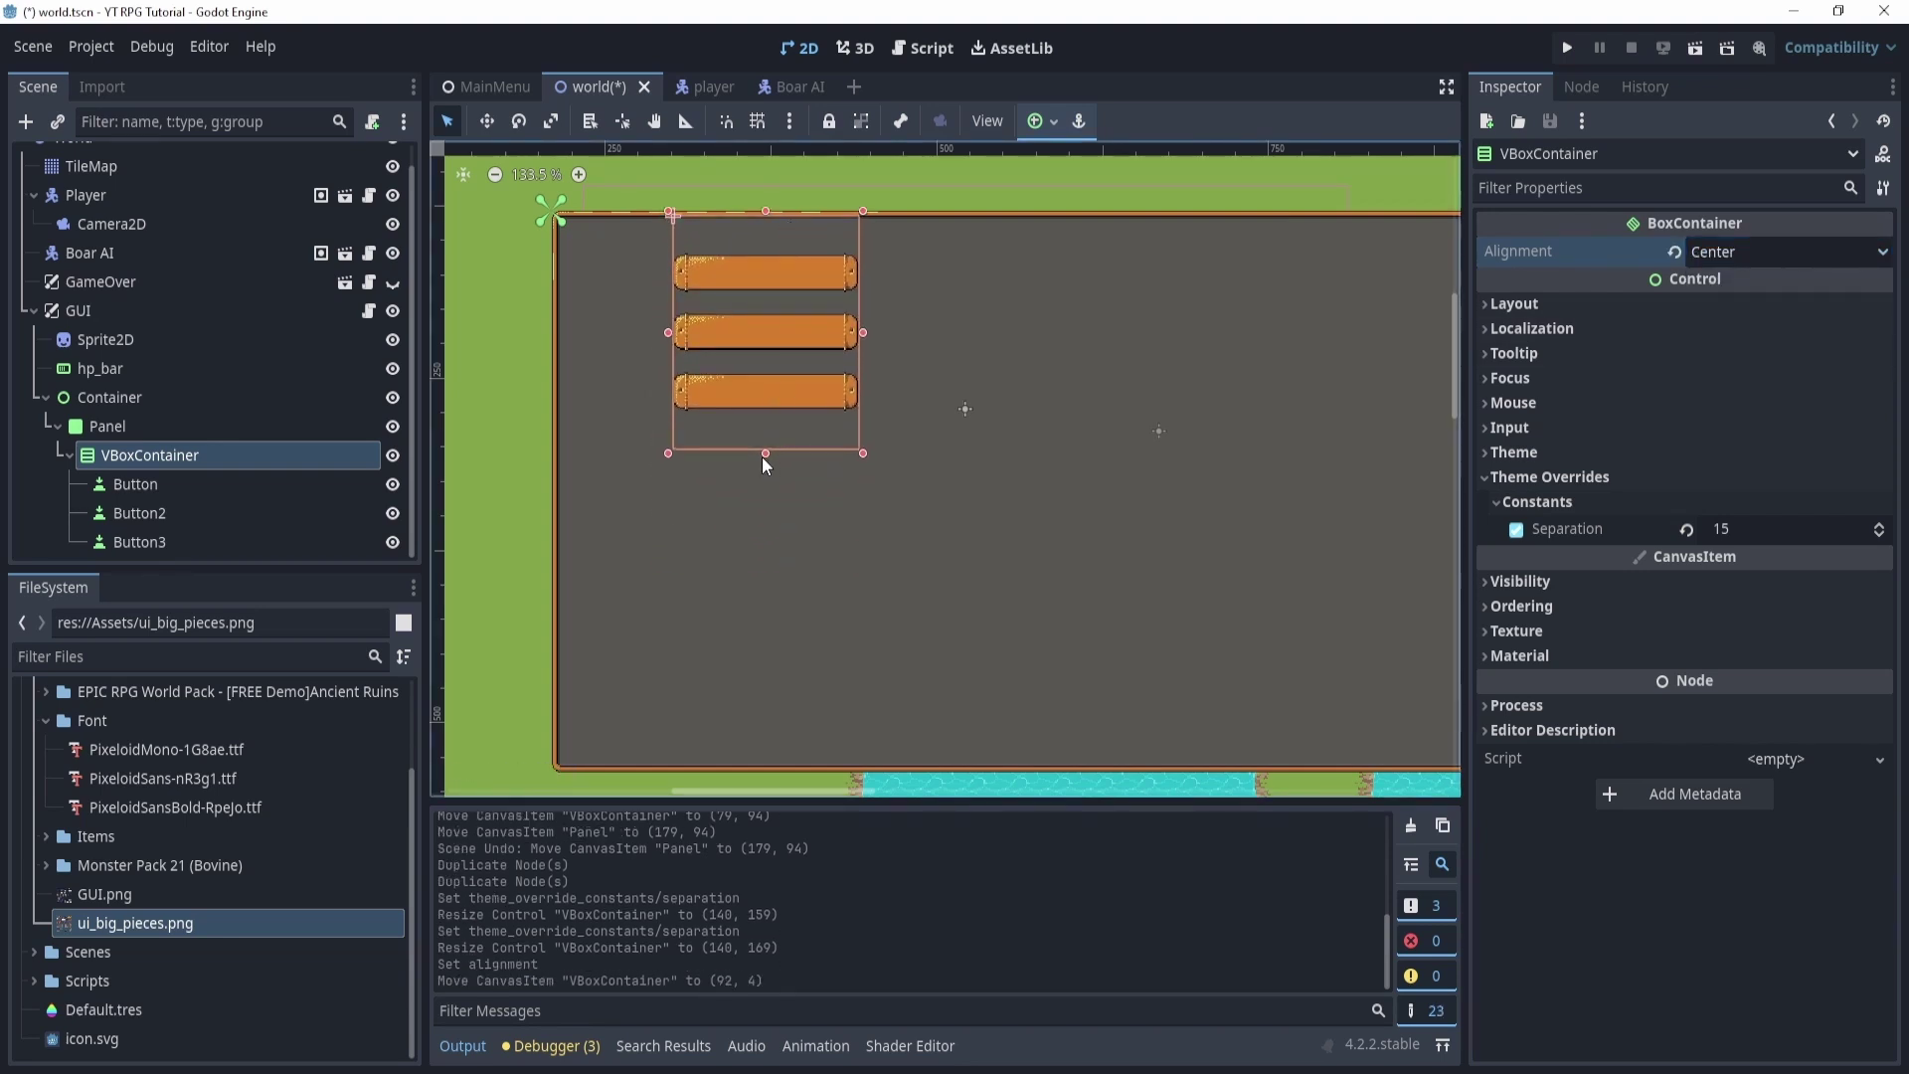
drag(762, 462, 775, 771)
drag(762, 209, 763, 213)
click(773, 537)
scroll(773, 525, down, 2)
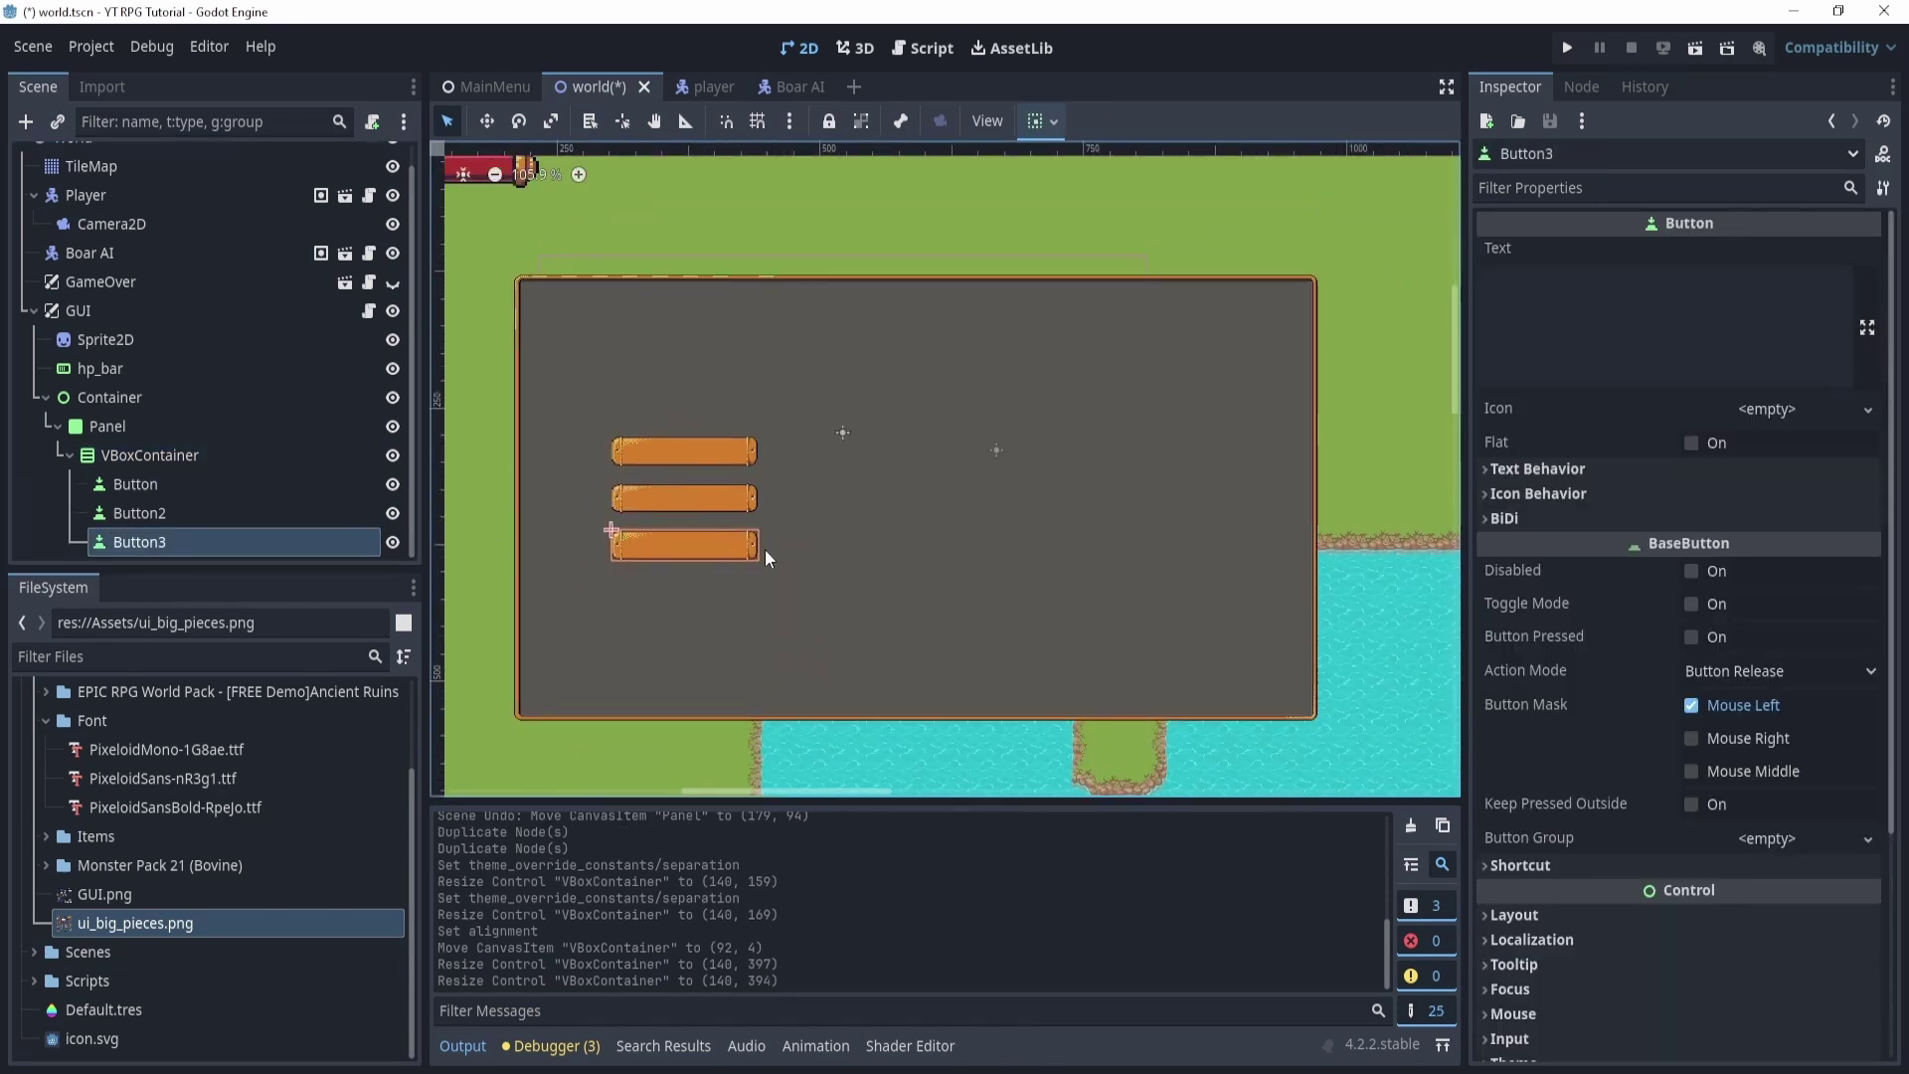
Rename the first button node Profile and the second one Inventory.
click(161, 481)
click(162, 482)
text(Profile)
key(Return)
double_click(227, 511)
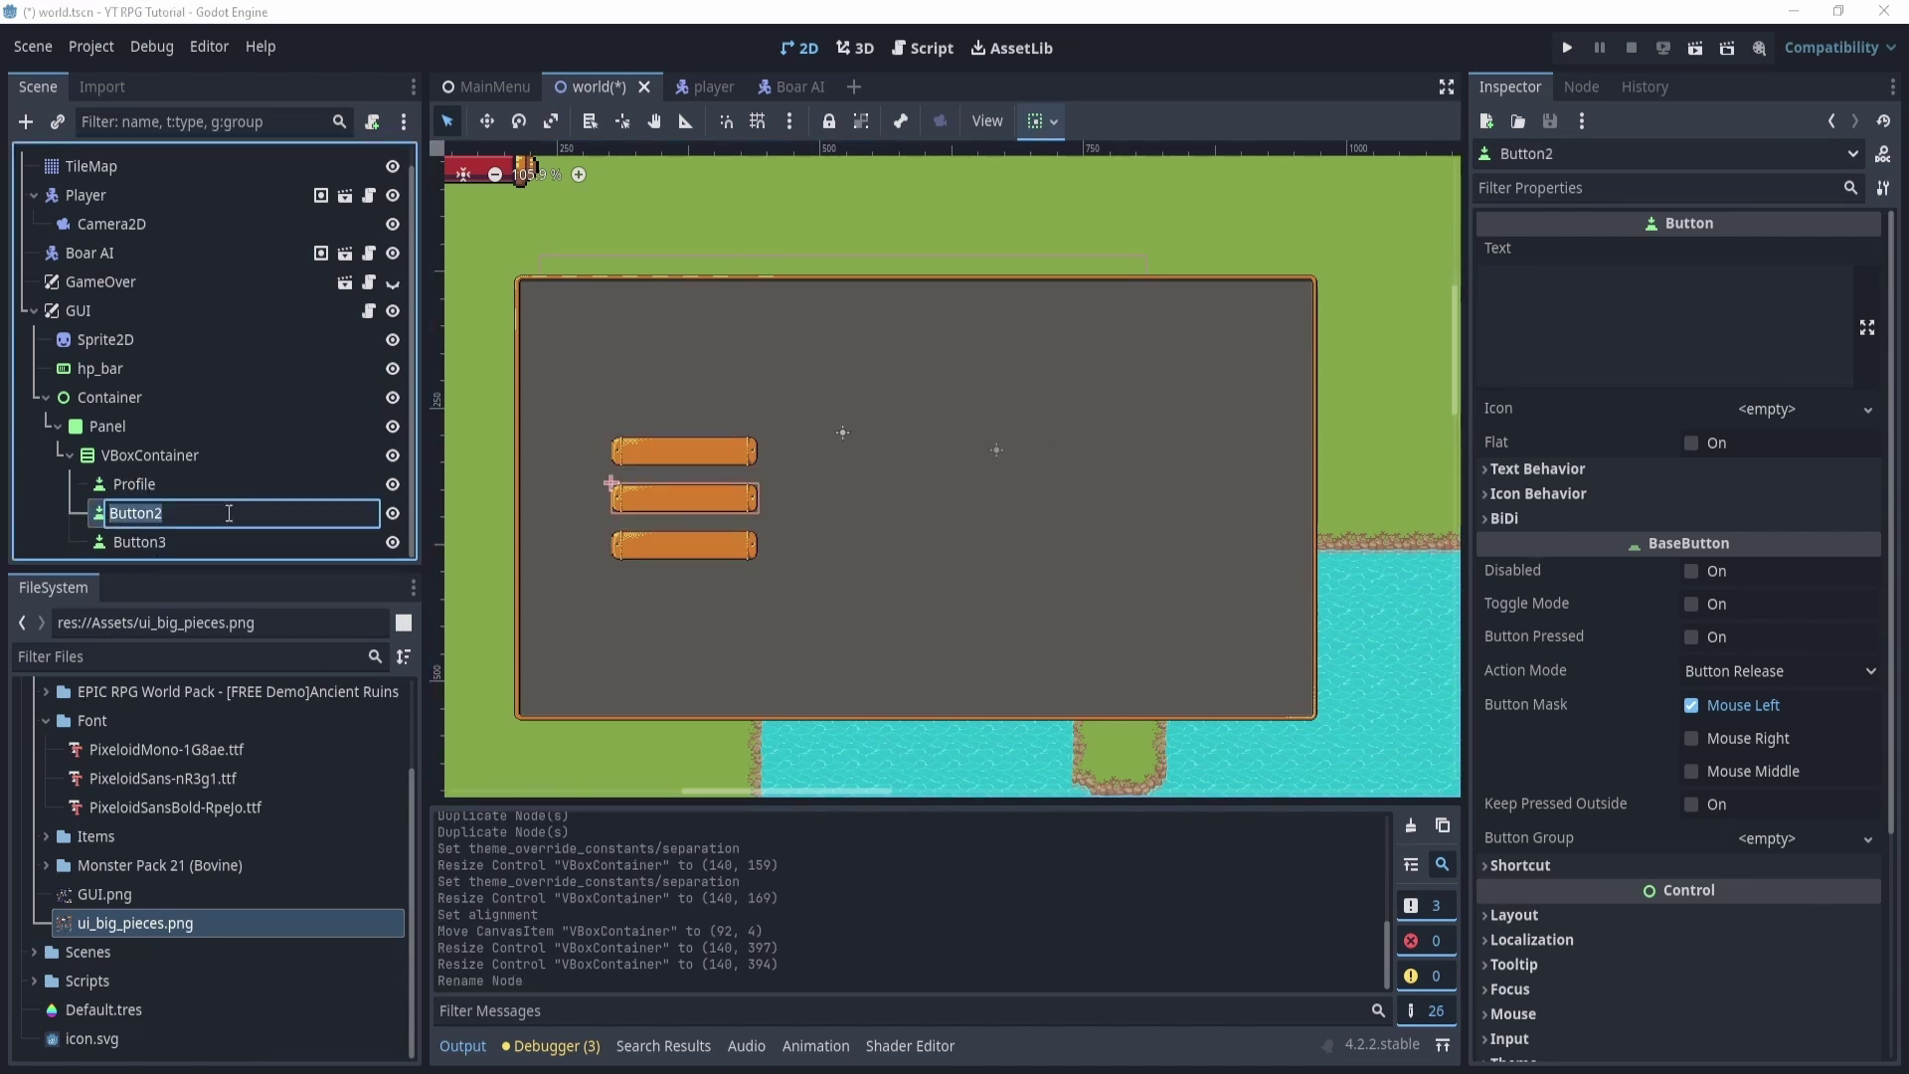
text(IO)
key(BackSpace)
text(nventory)
key(Return)
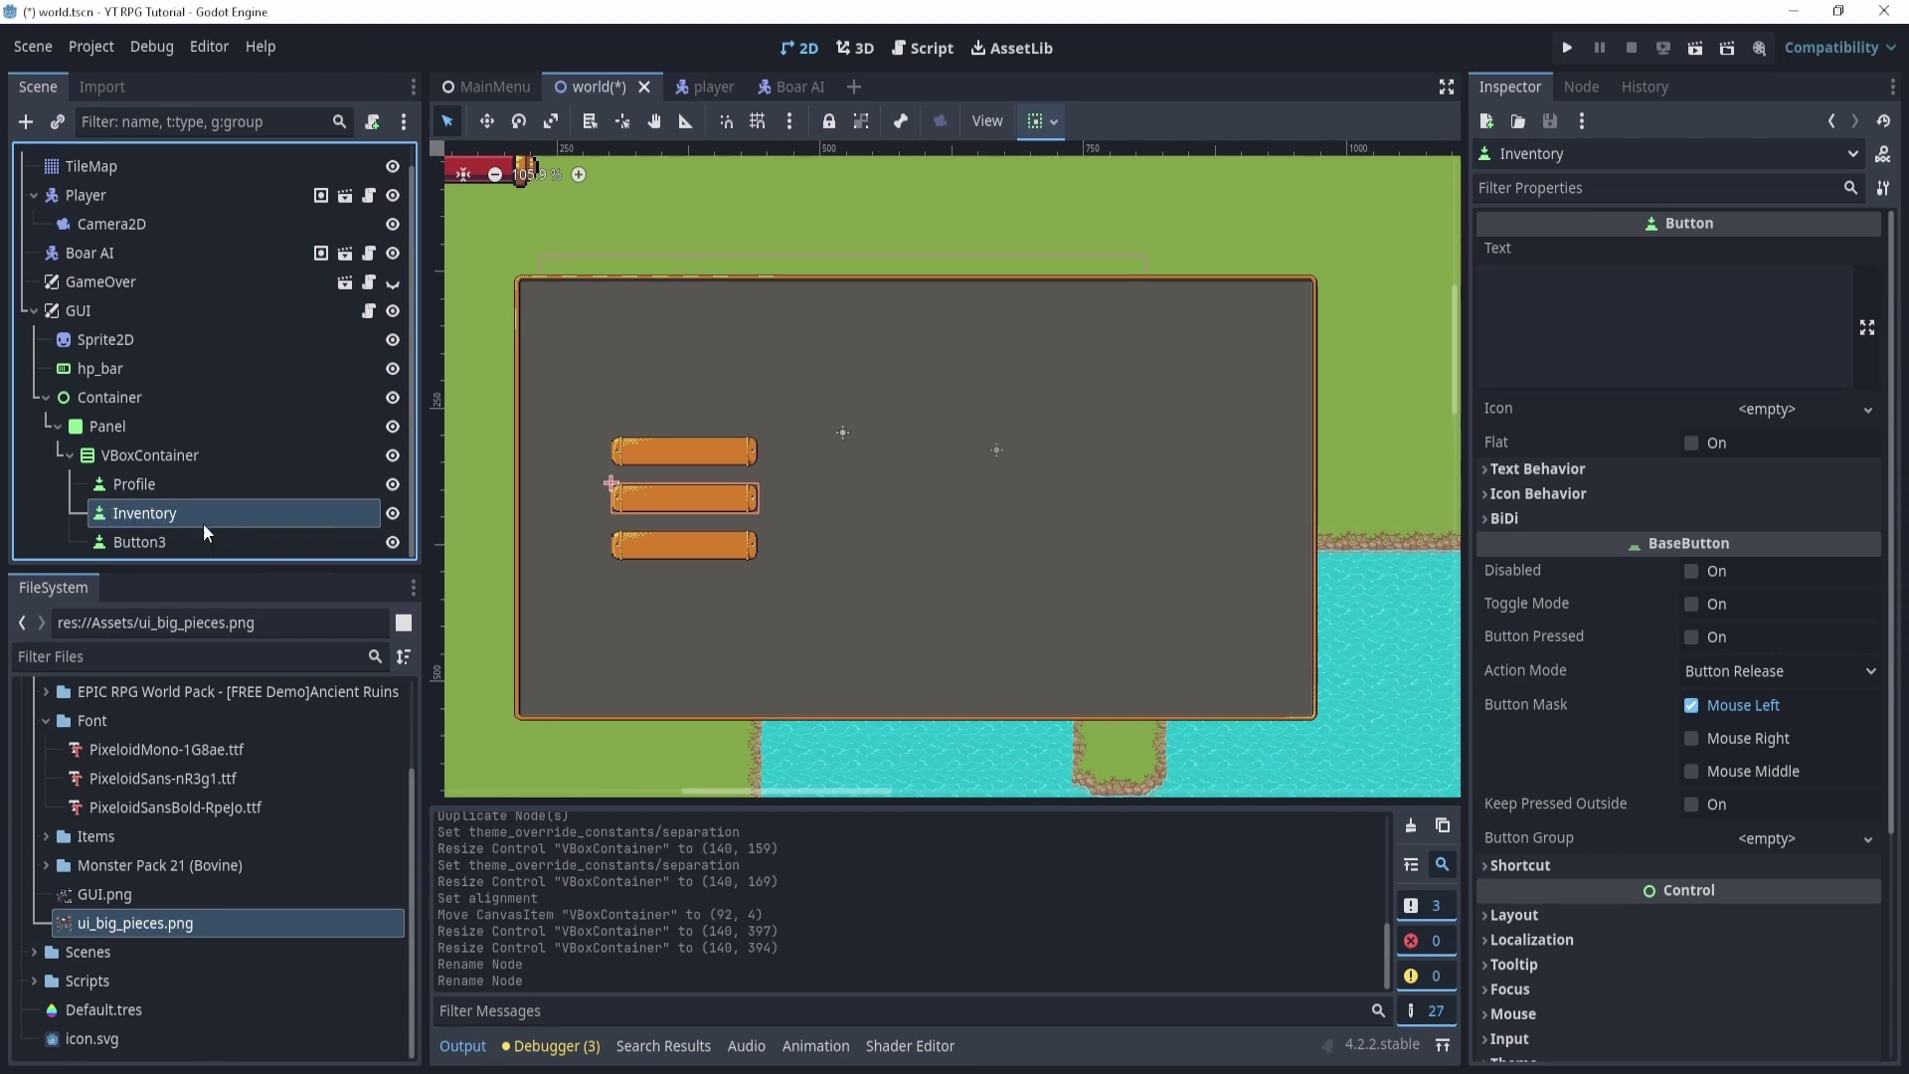
Rename the Button3 node Quest and set its button text to Quest.
click(183, 535)
click(188, 533)
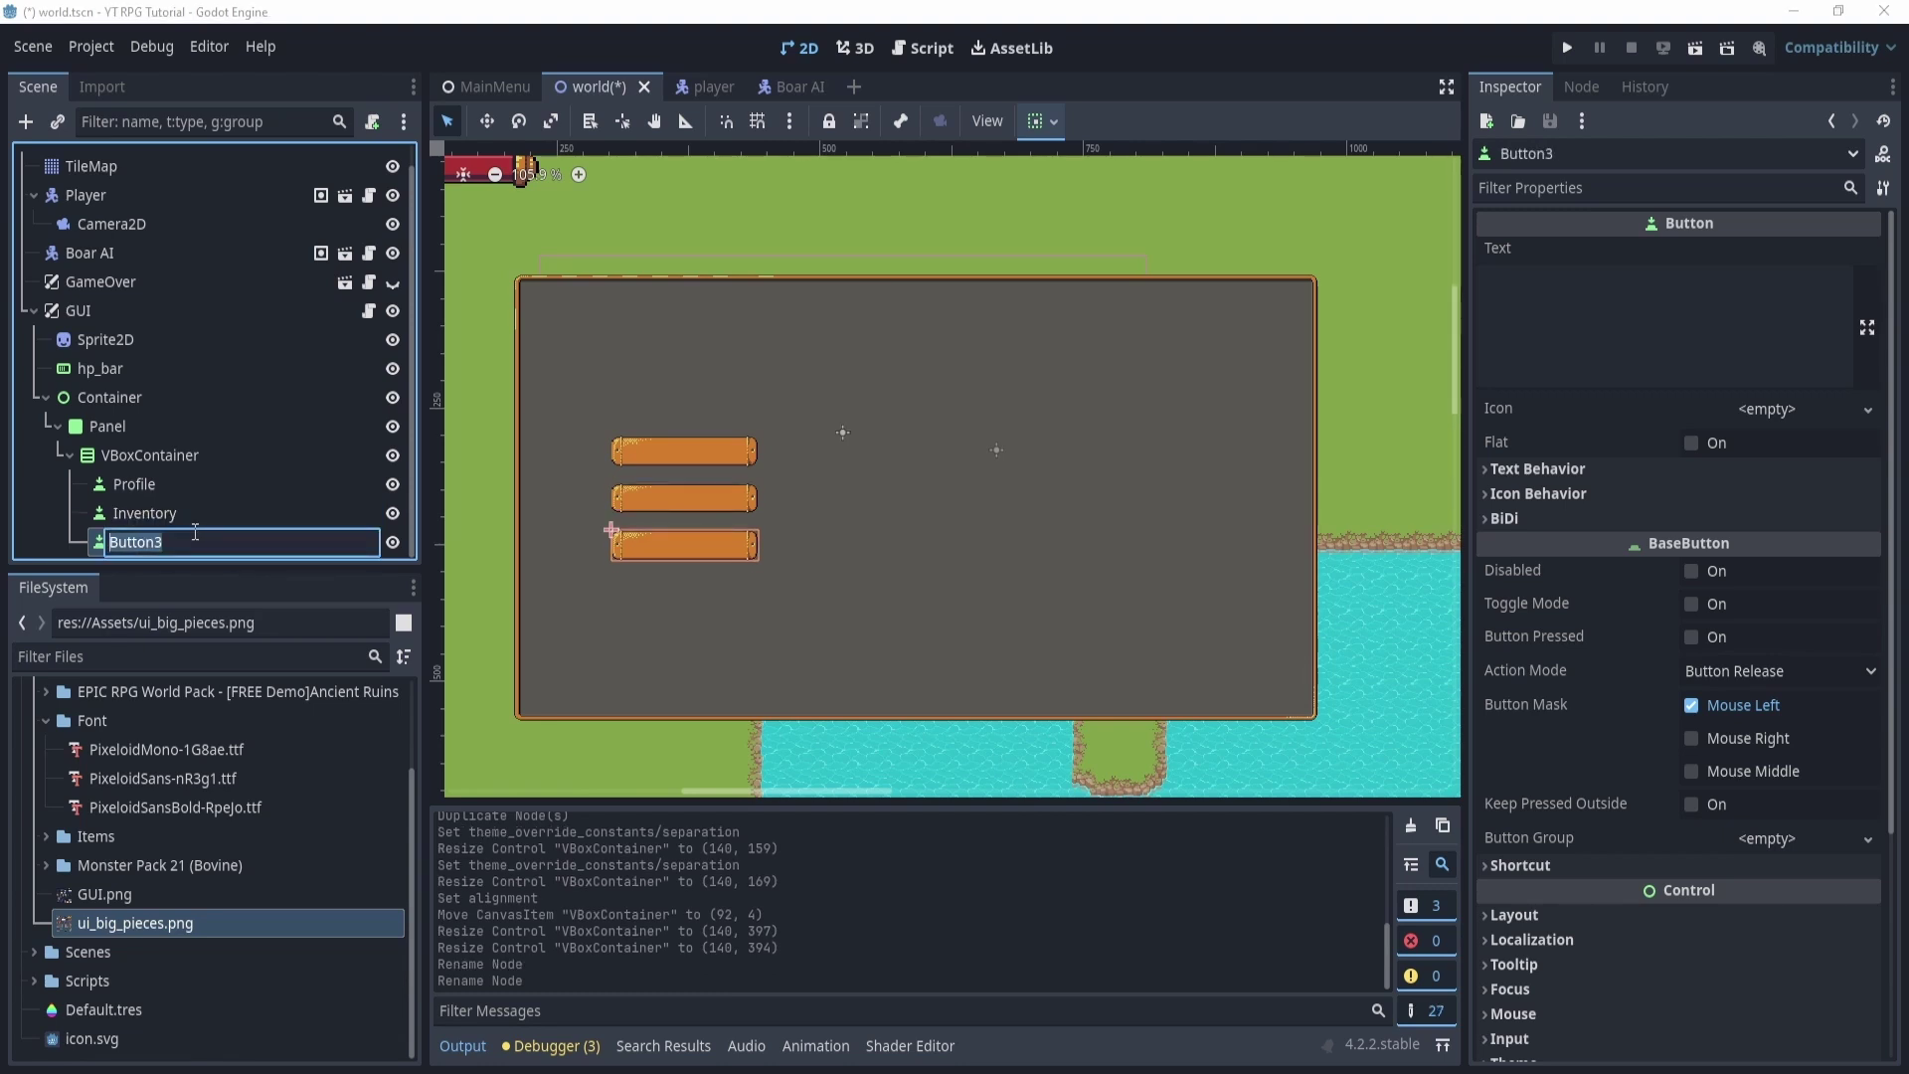
text(Quest)
key(Return)
click(1752, 335)
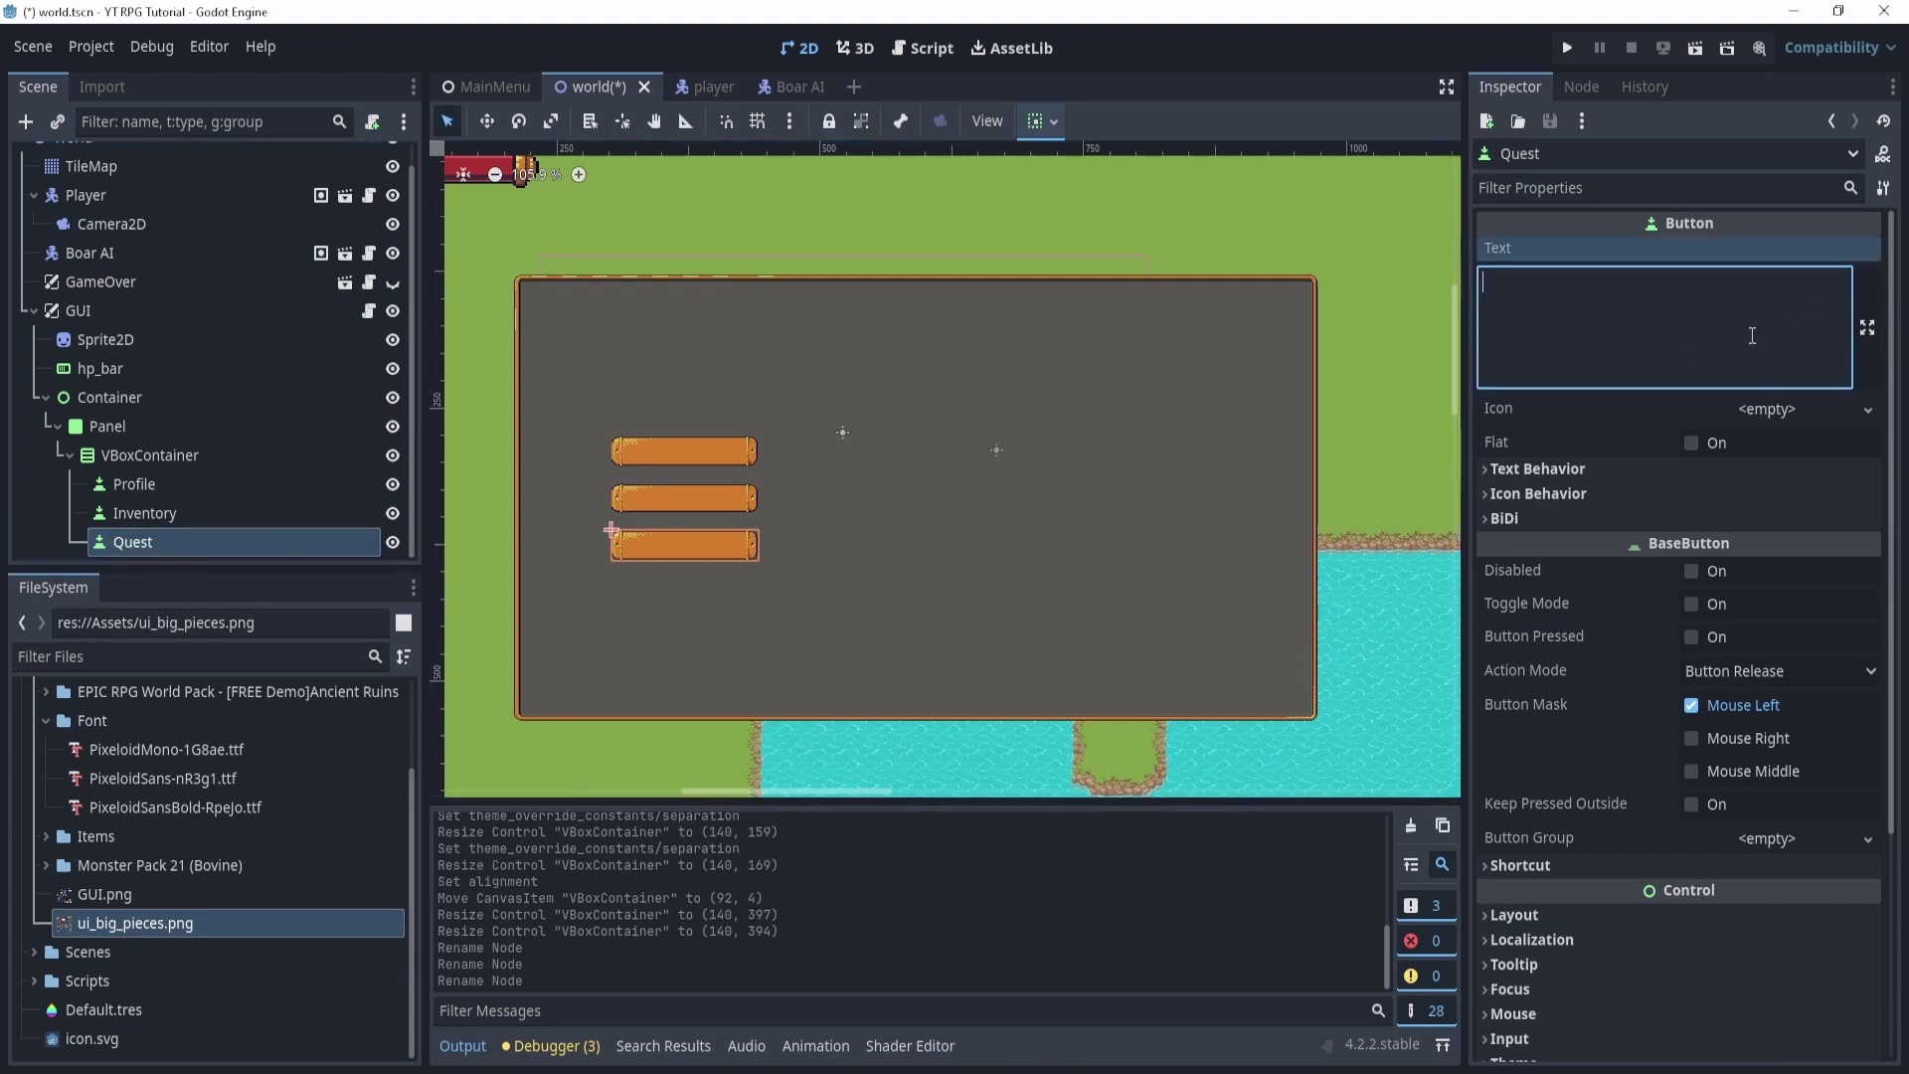
text(Quest)
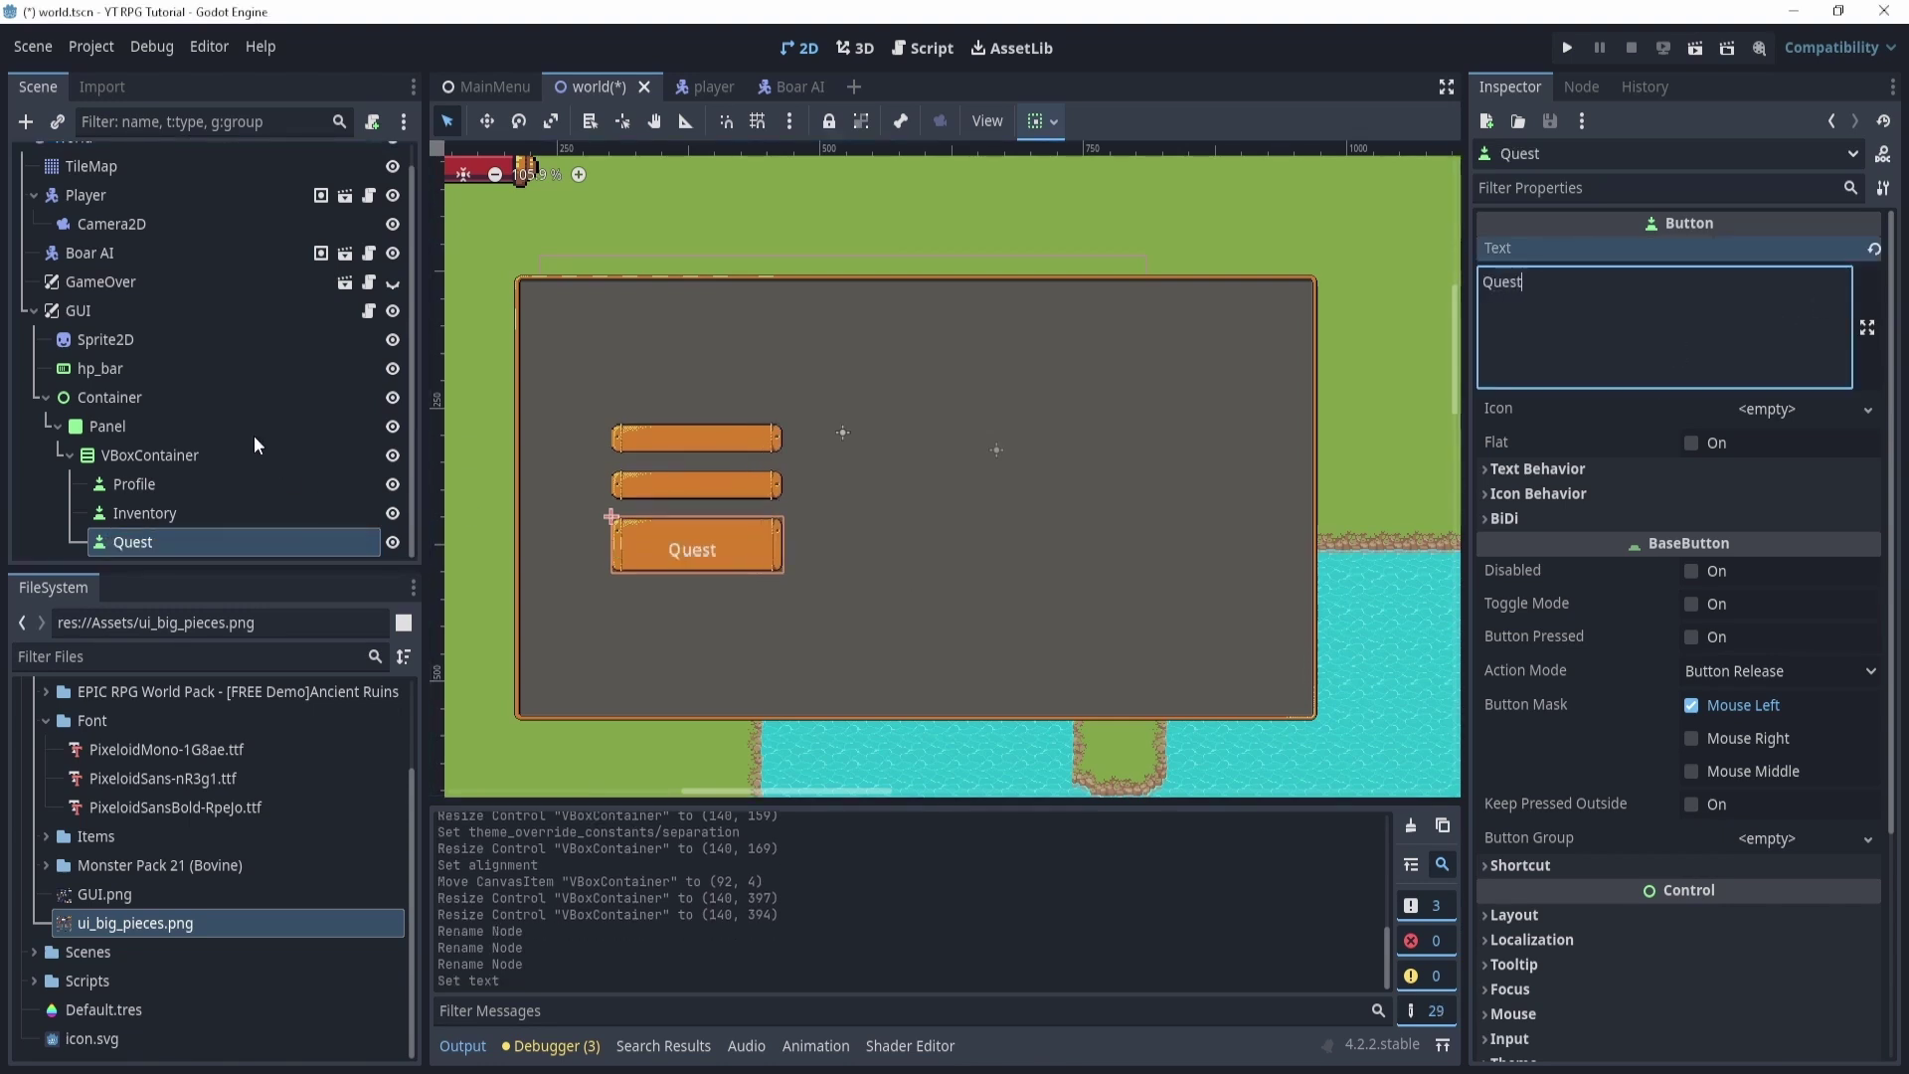
Set the Inventory button's text to Inventory and the Profile button's text to Profile.
click(144, 513)
click(1608, 316)
text(Inventory)
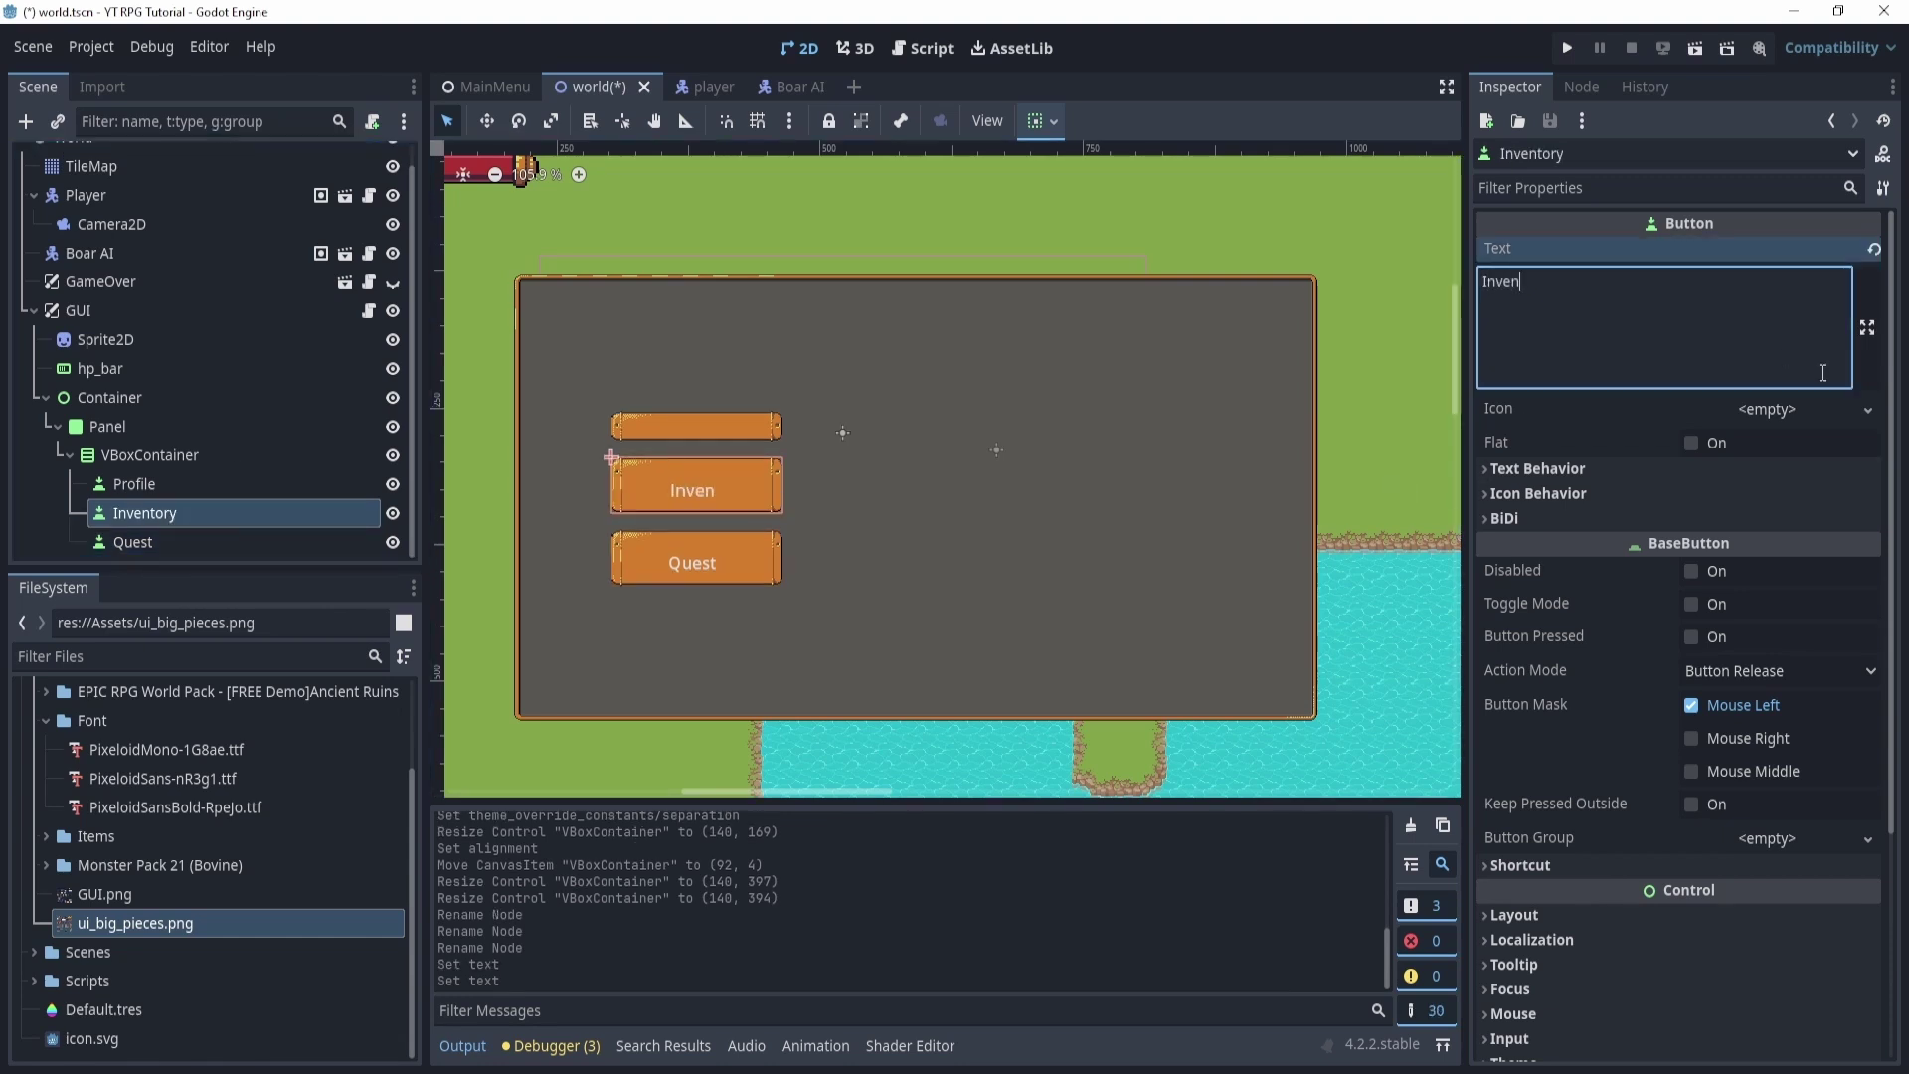
click(267, 484)
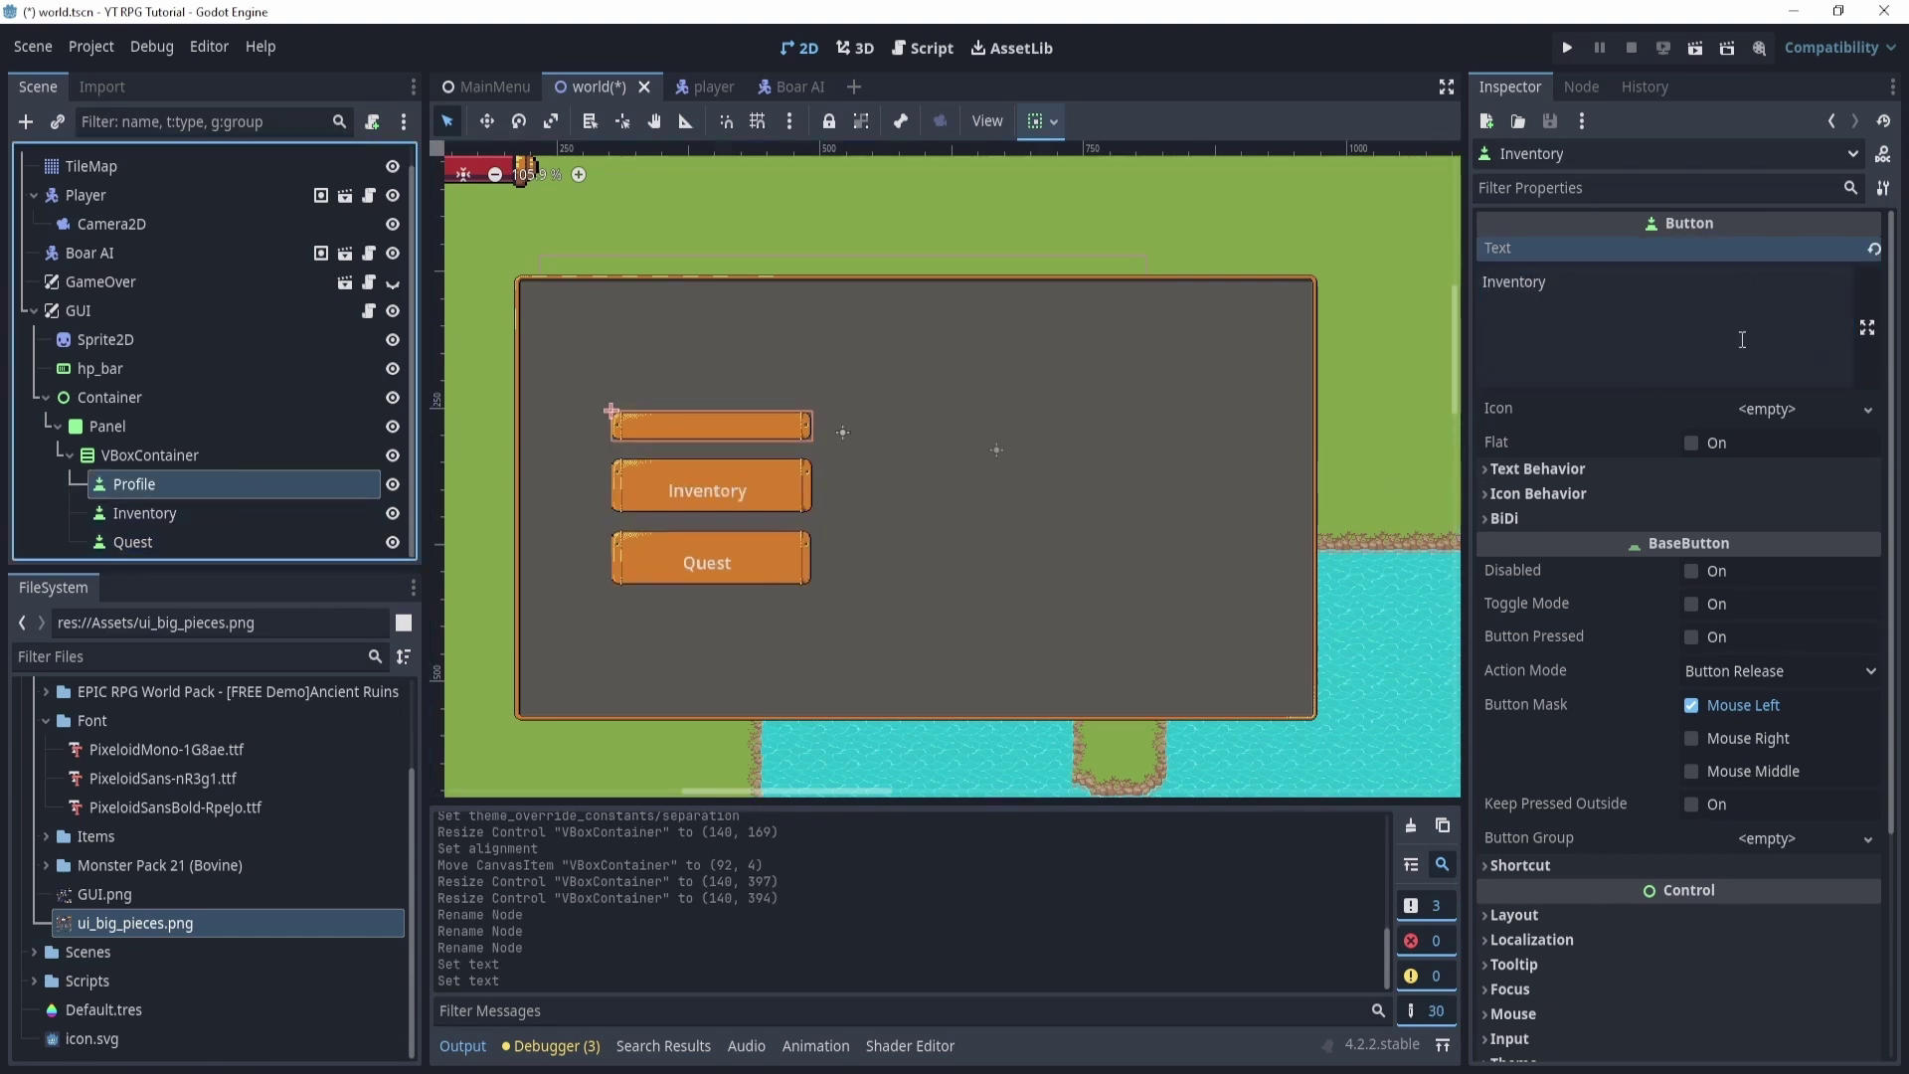
click(1846, 380)
text(Profile)
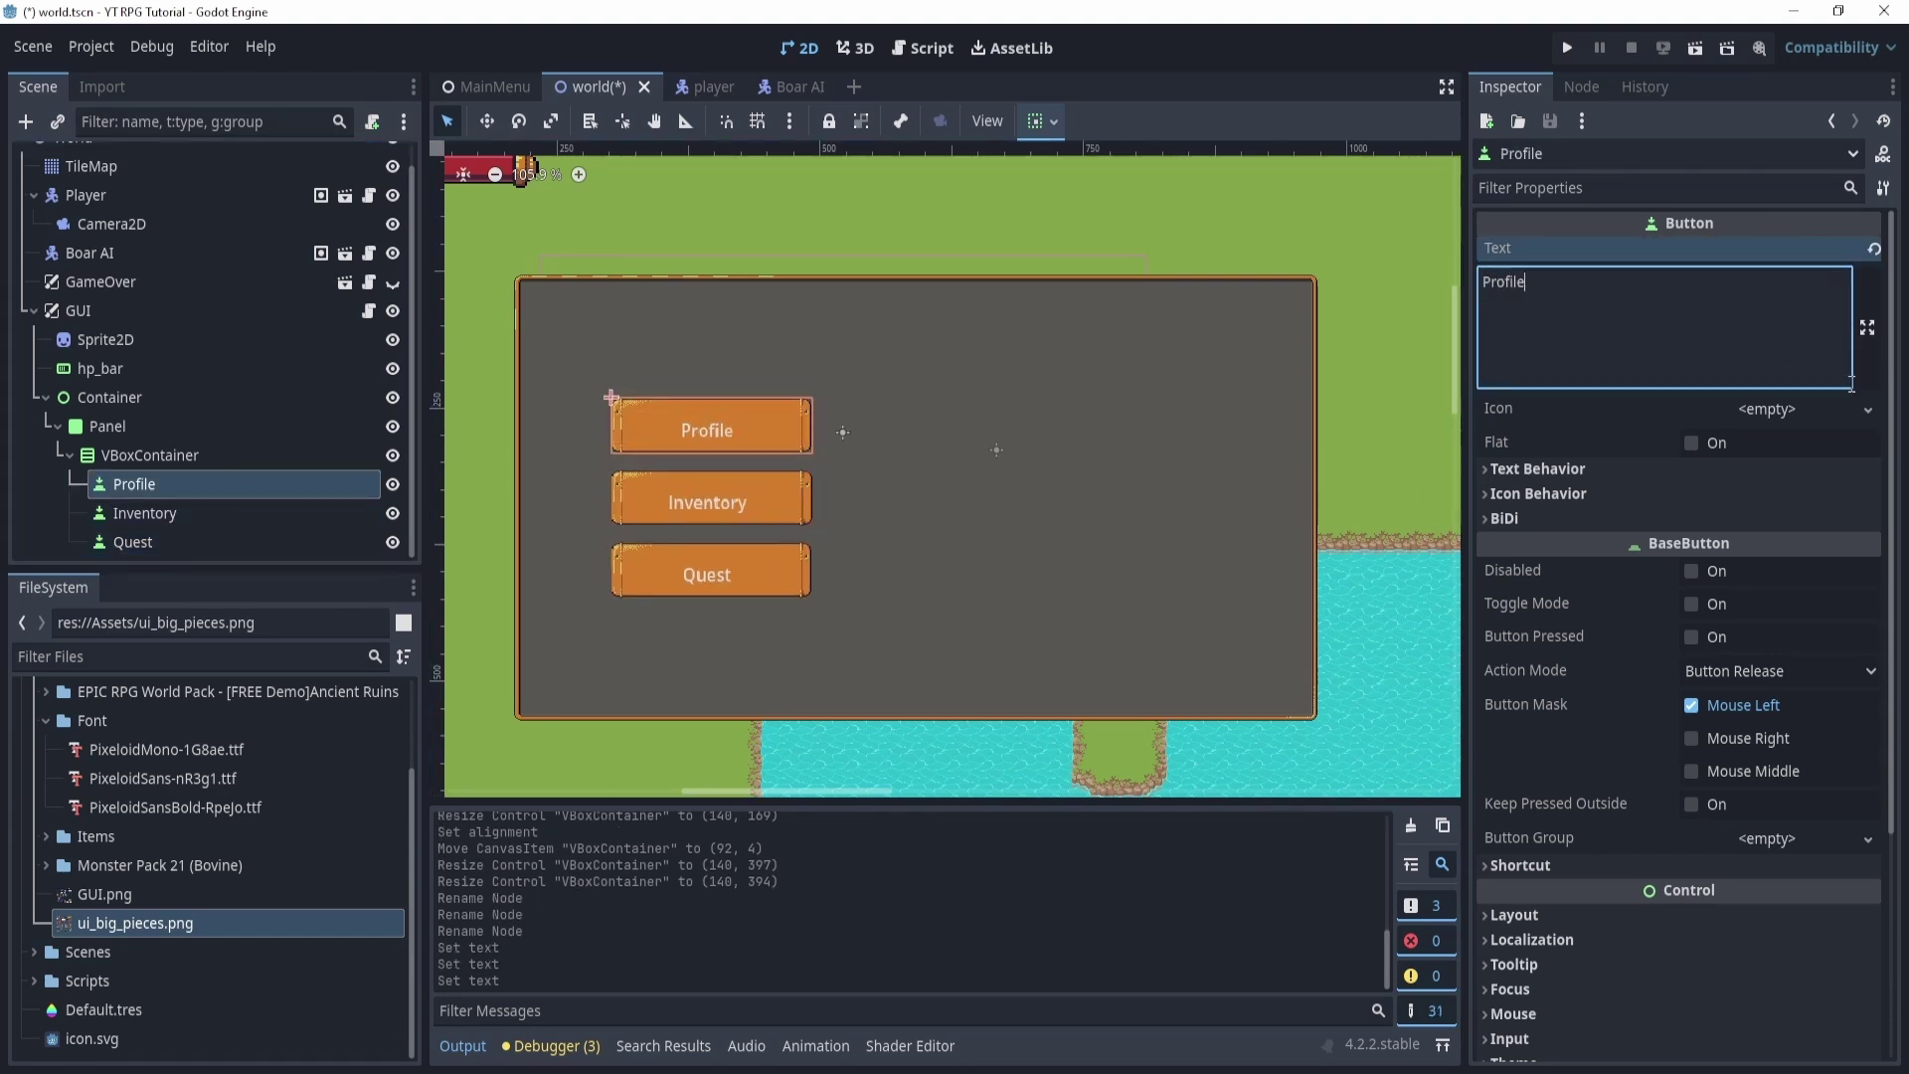
scroll(838, 367, down, 3)
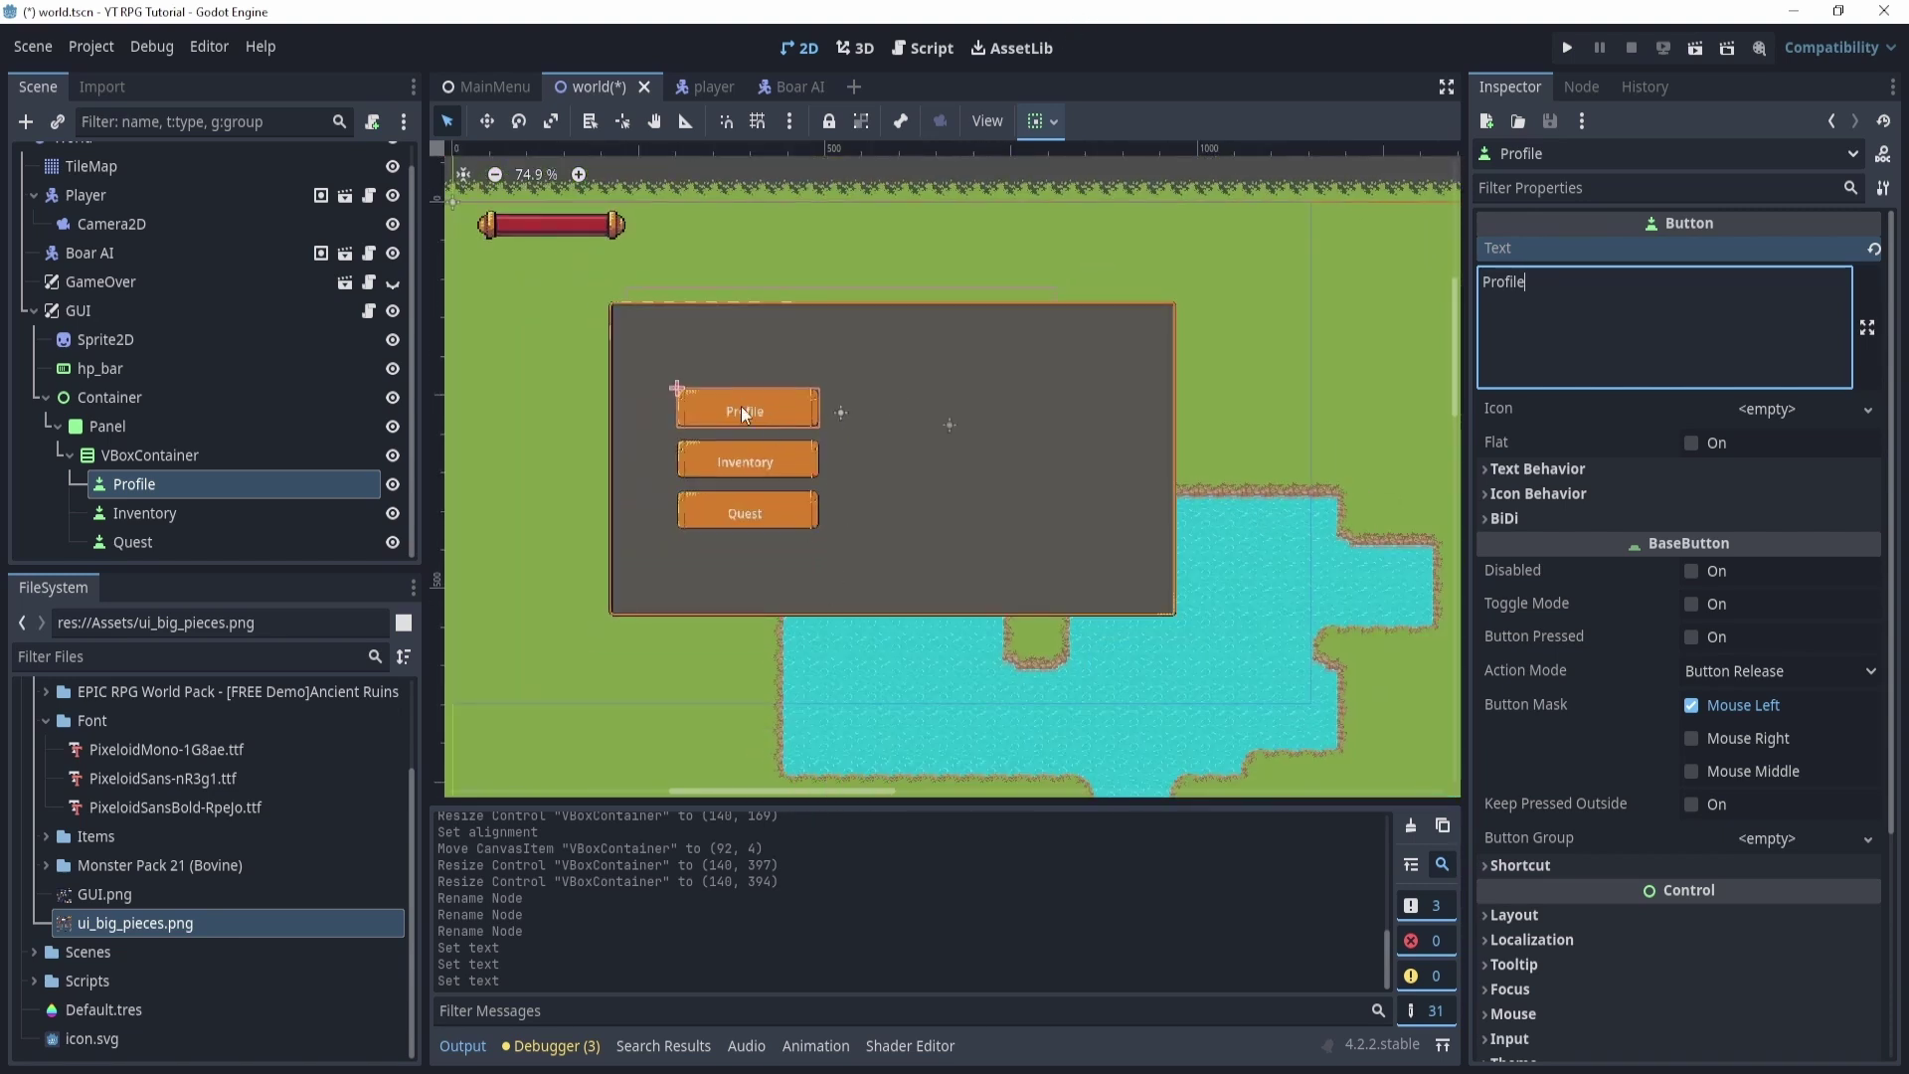
Move the VBoxContainer to about (36, 7), save the scene, and reparent it from Panel directly under Container.
click(203, 430)
click(242, 456)
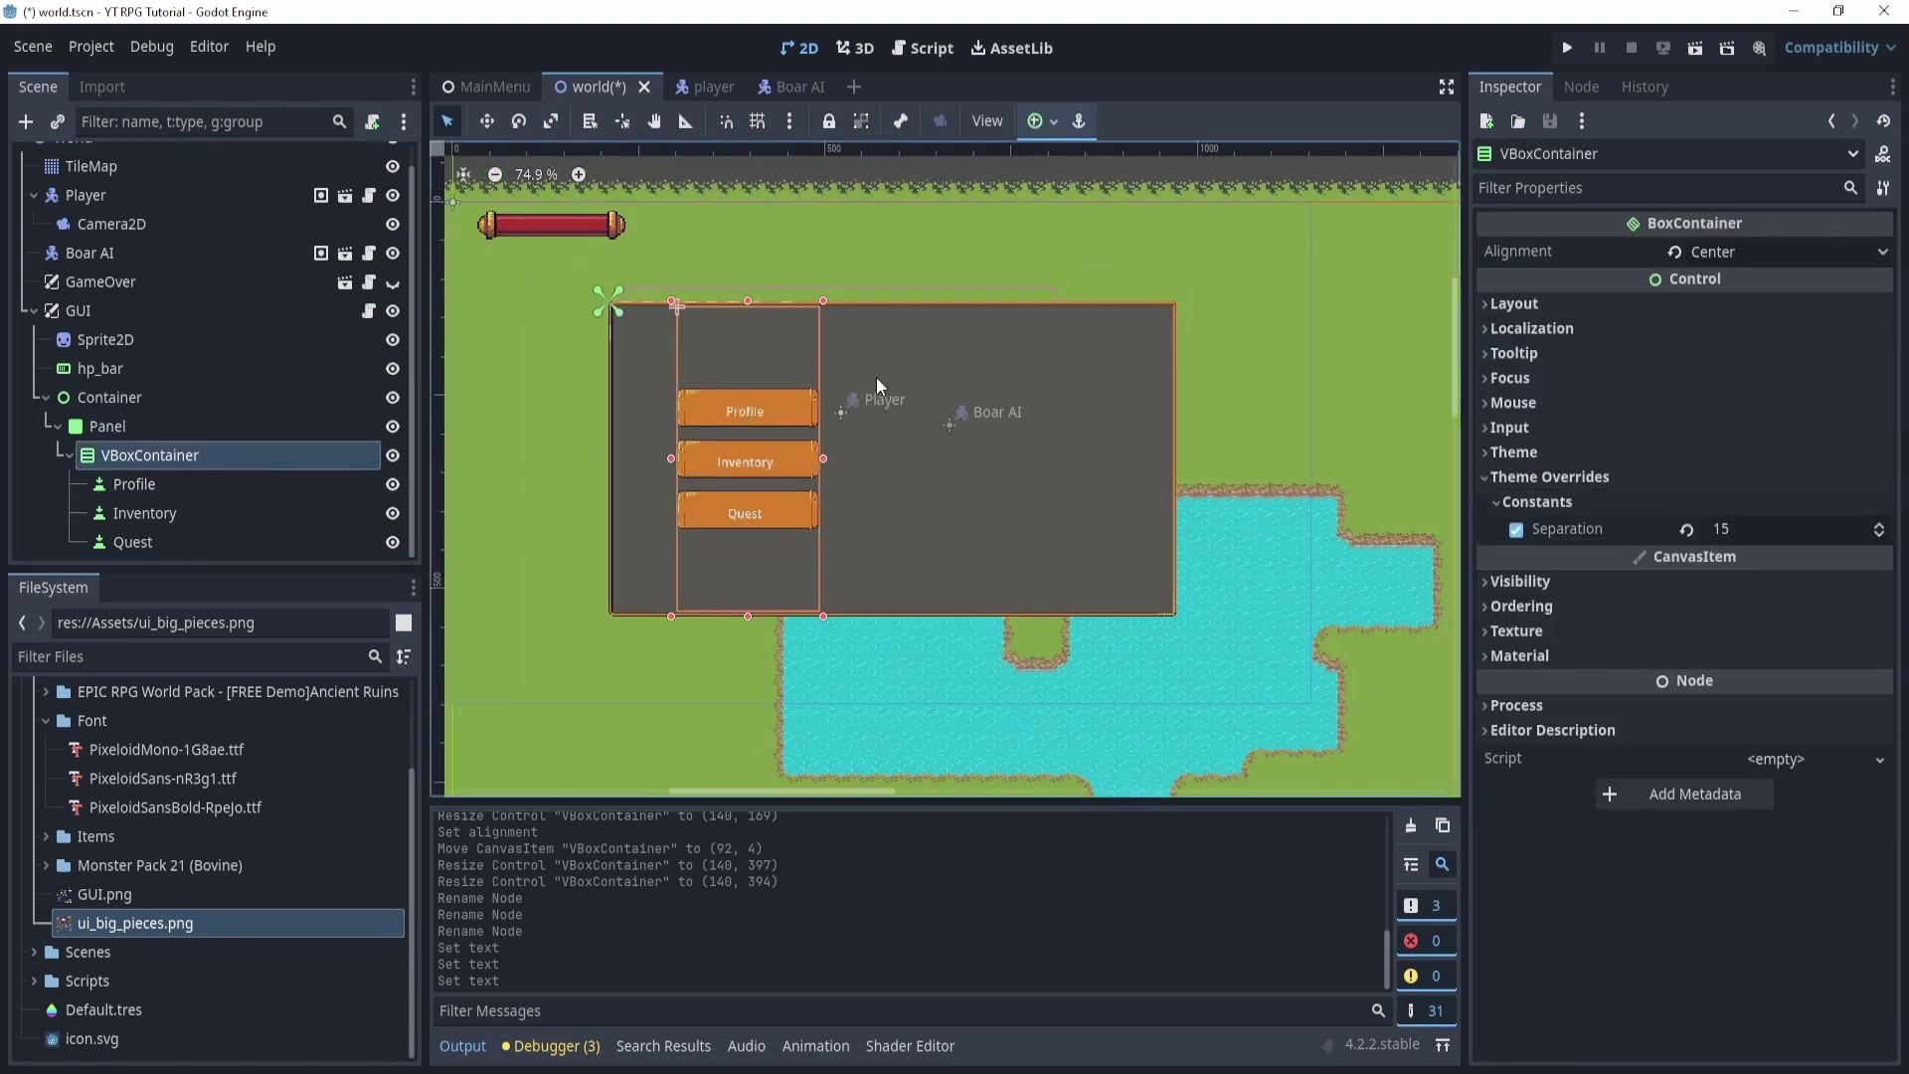
drag(734, 346, 700, 338)
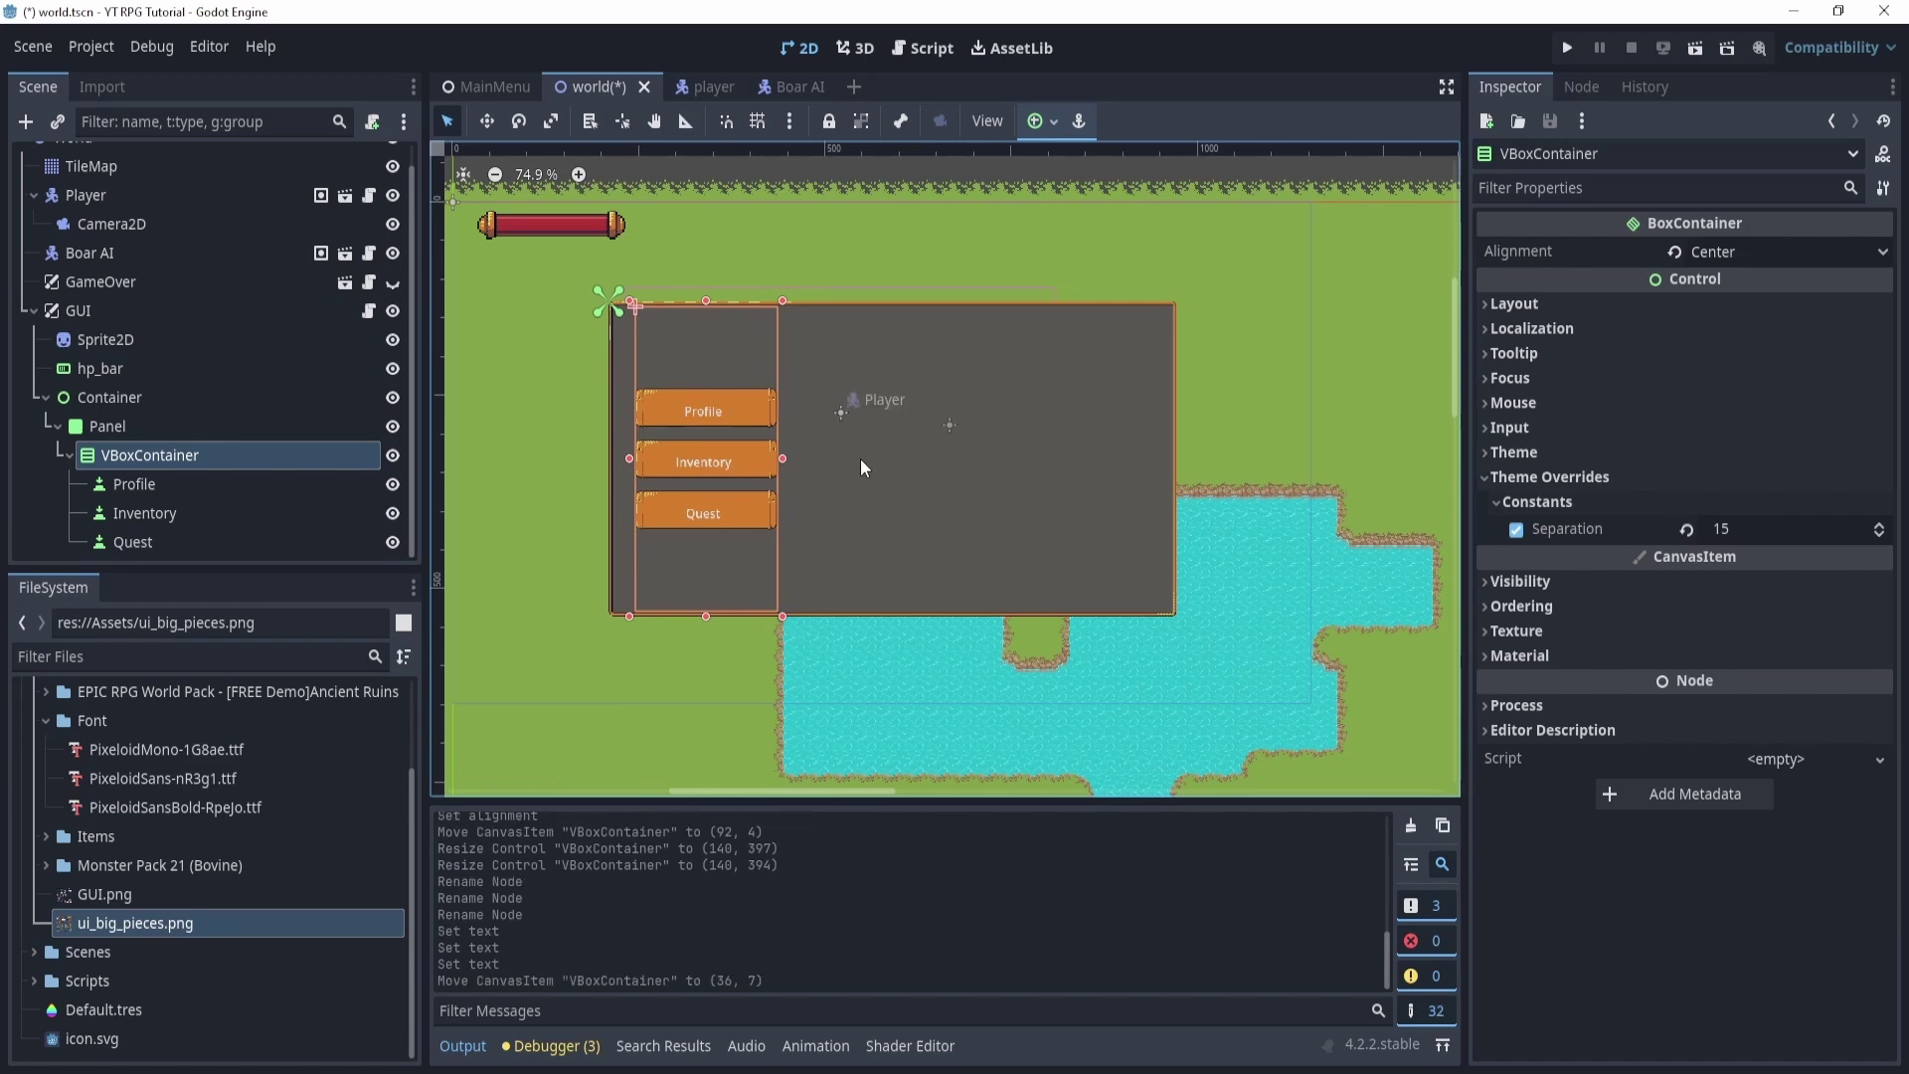
key(ctrl+s)
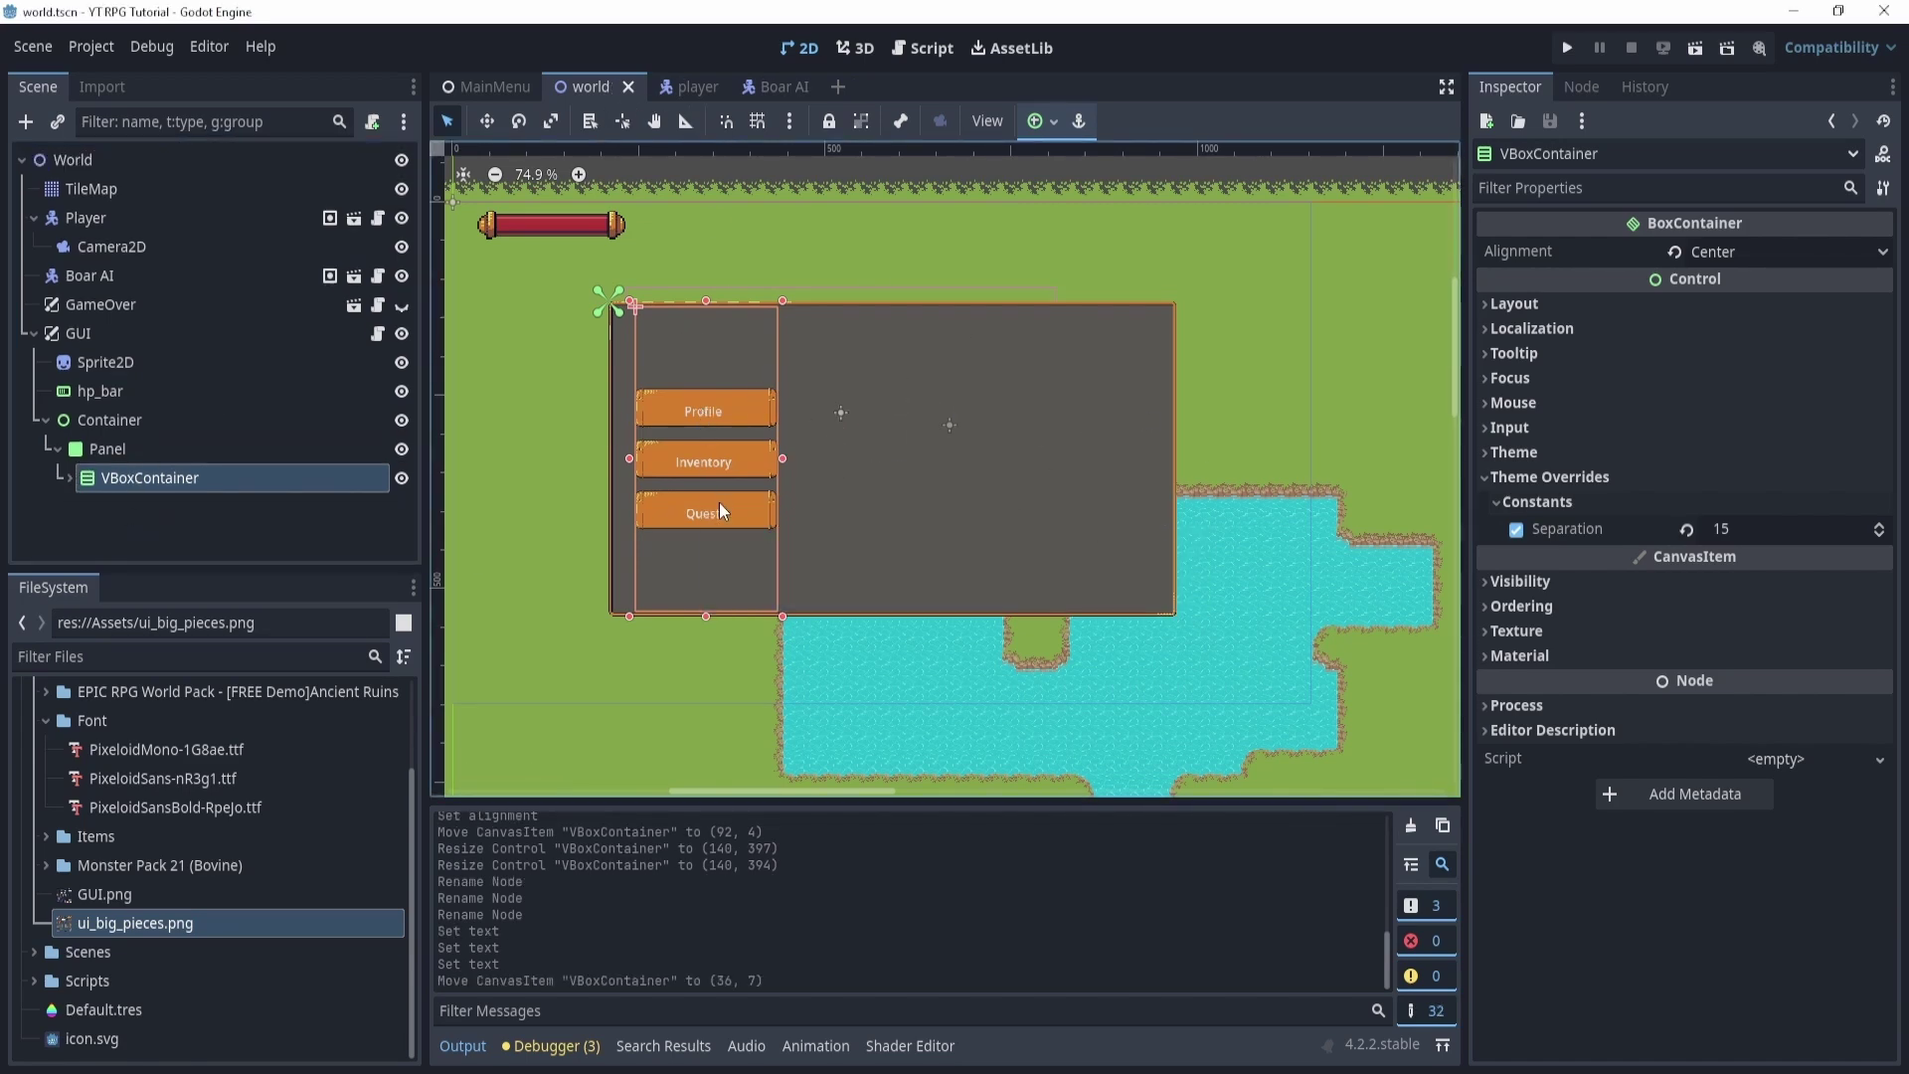
click(100, 451)
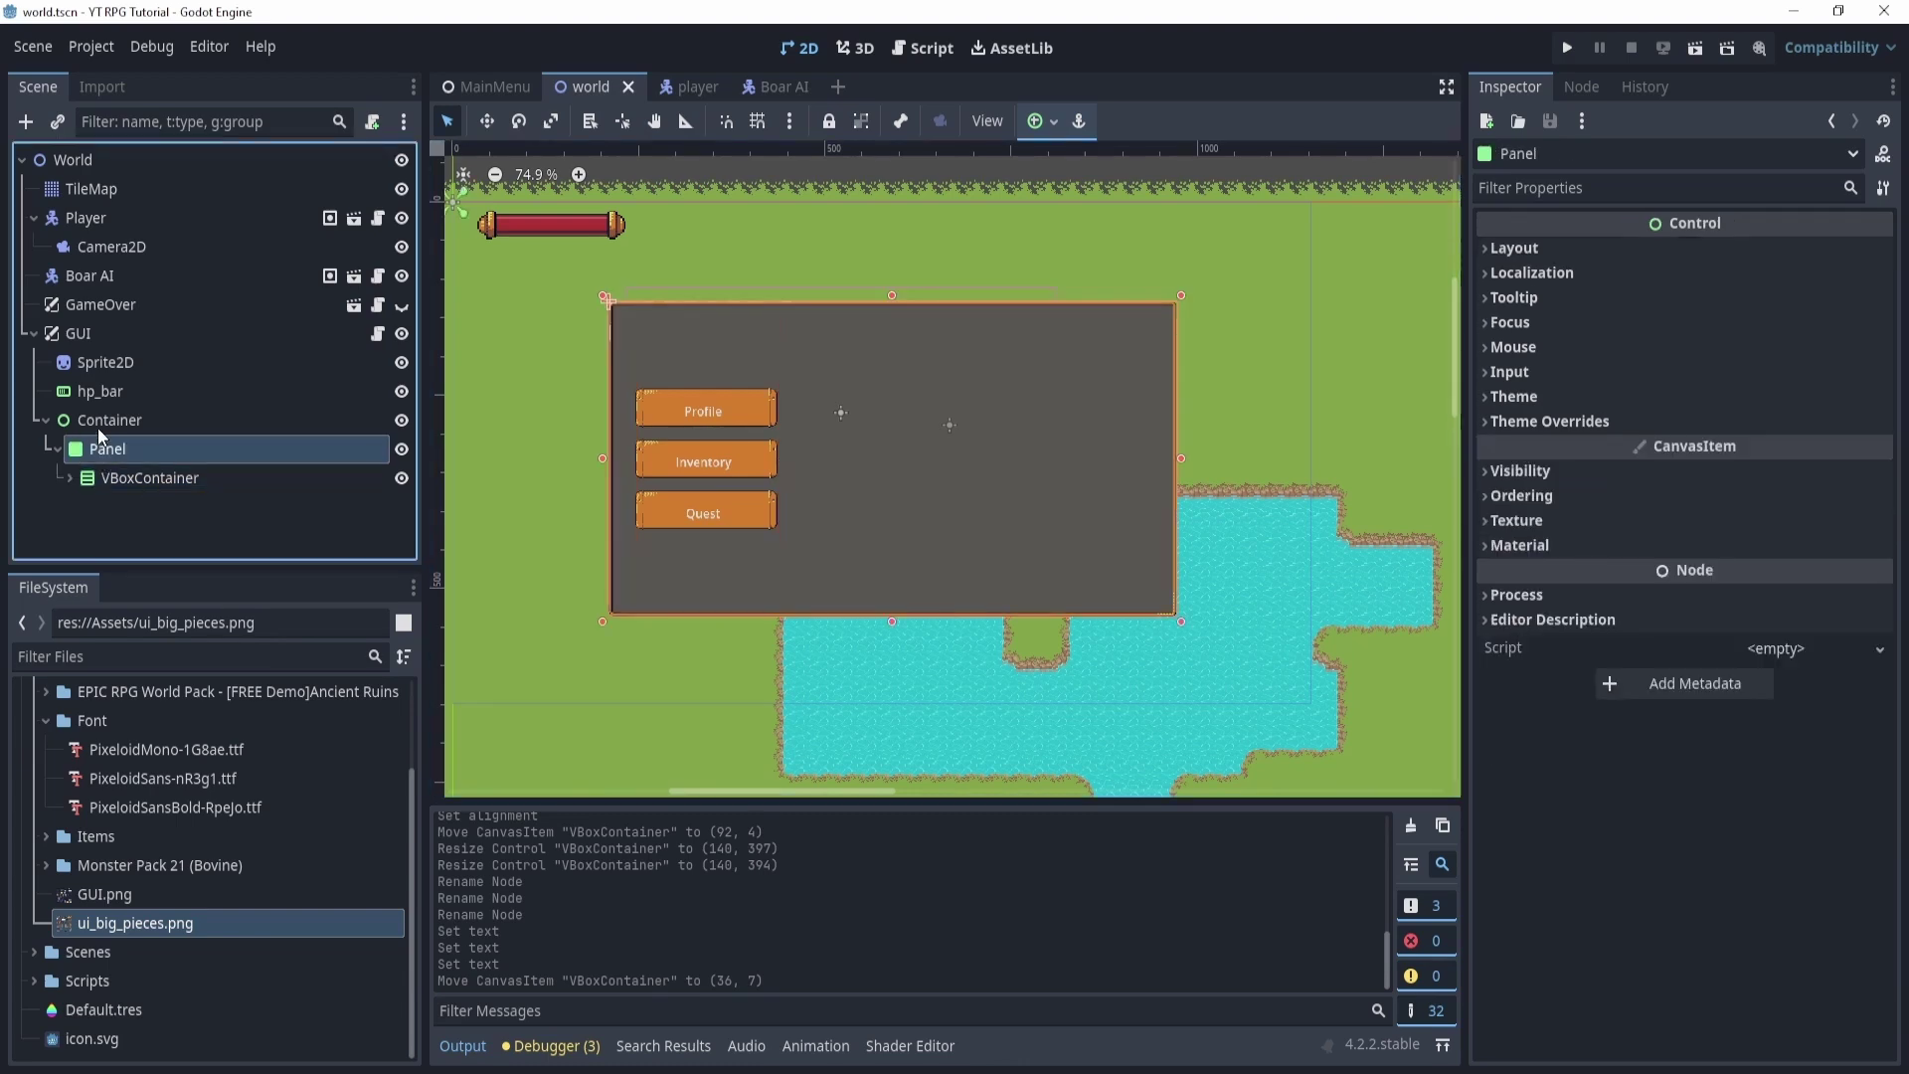
drag(105, 481, 100, 428)
Add a Control node as a child of Container and duplicate it twice.
click(99, 427)
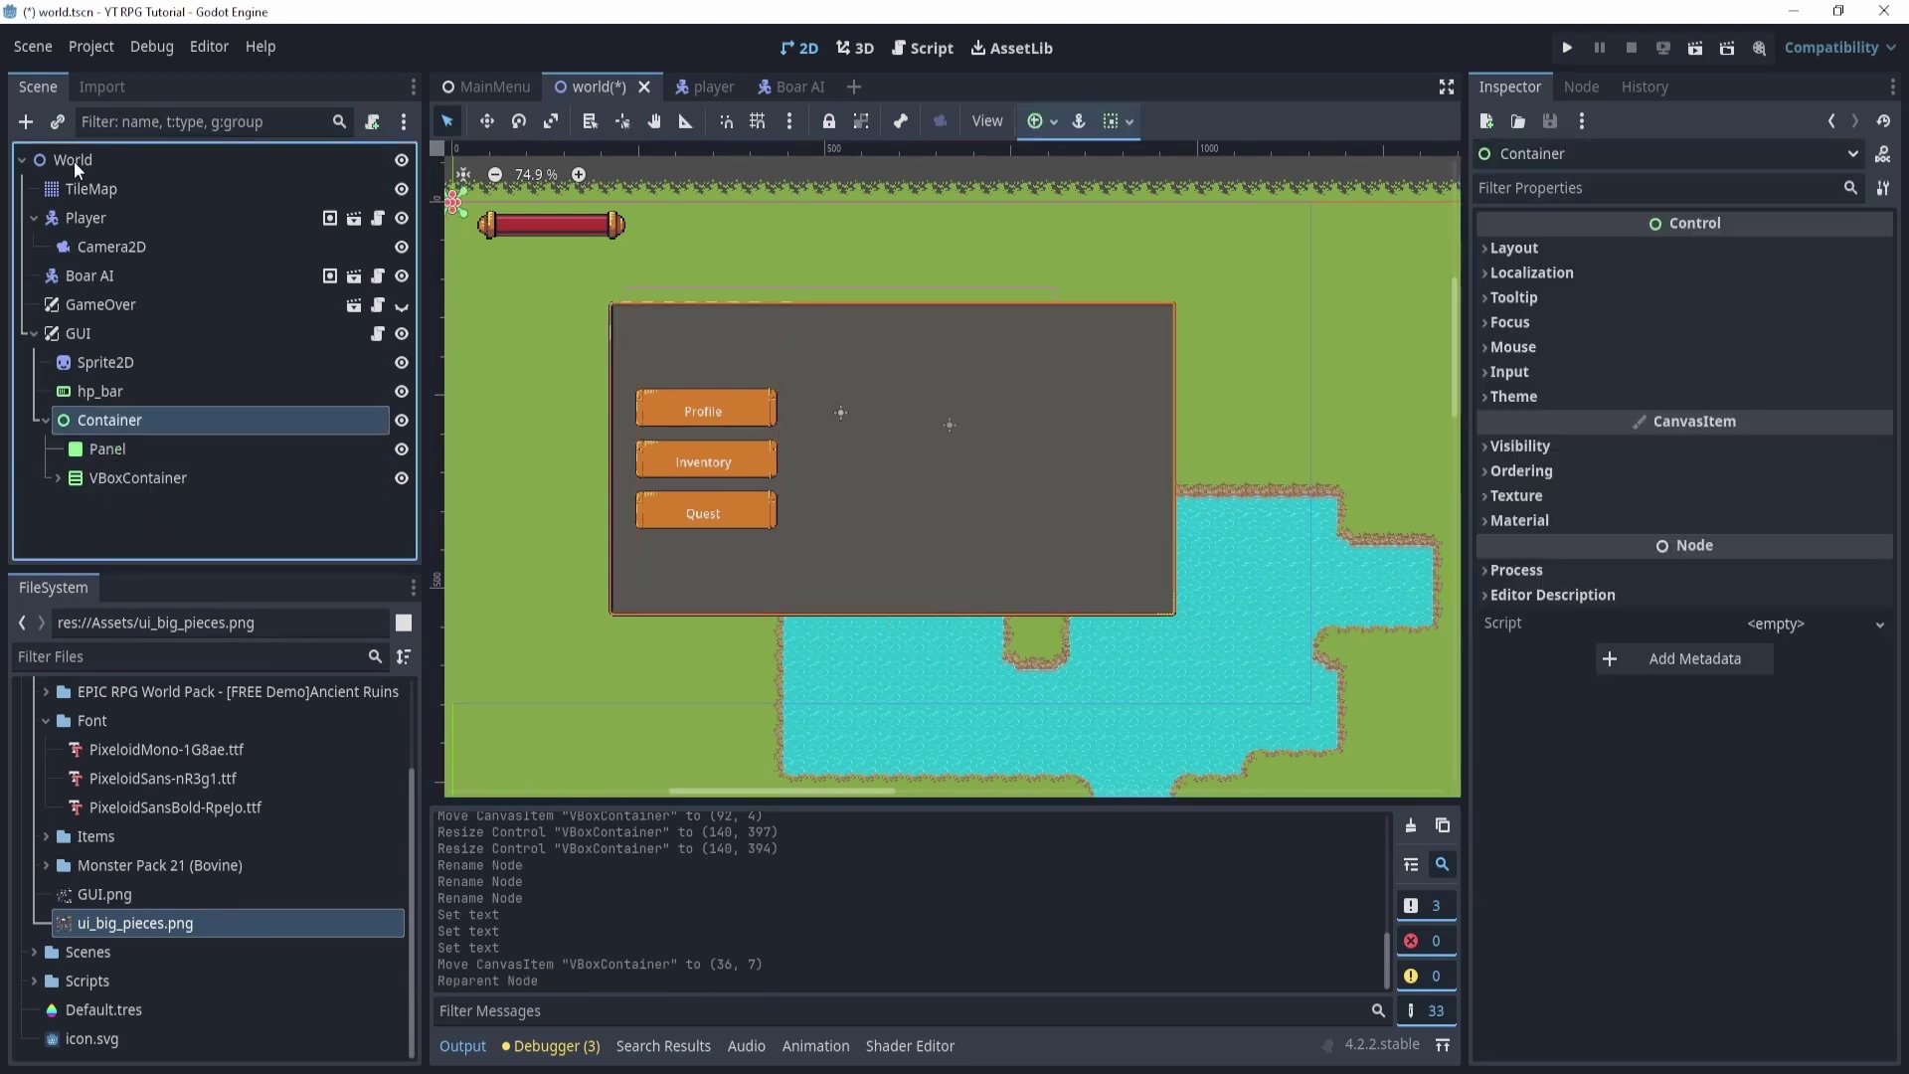
click(25, 122)
click(756, 372)
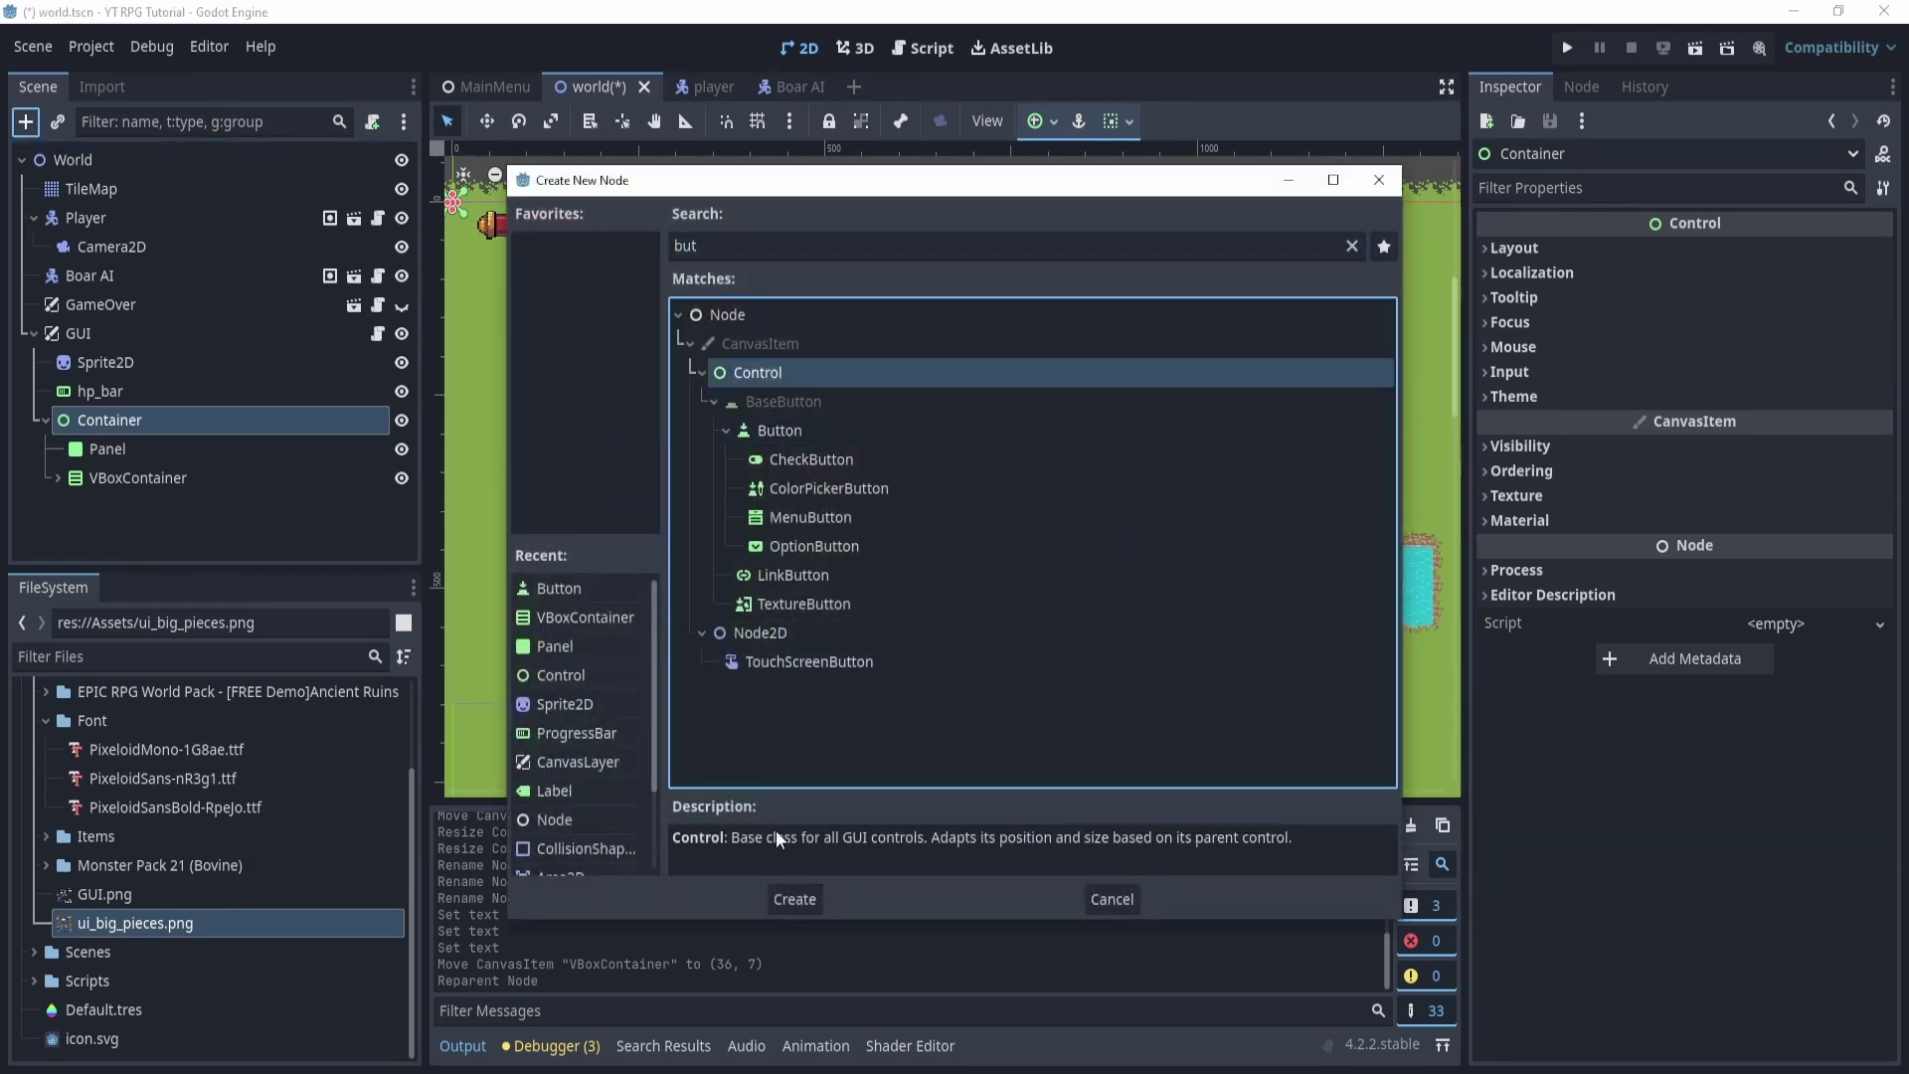
click(795, 899)
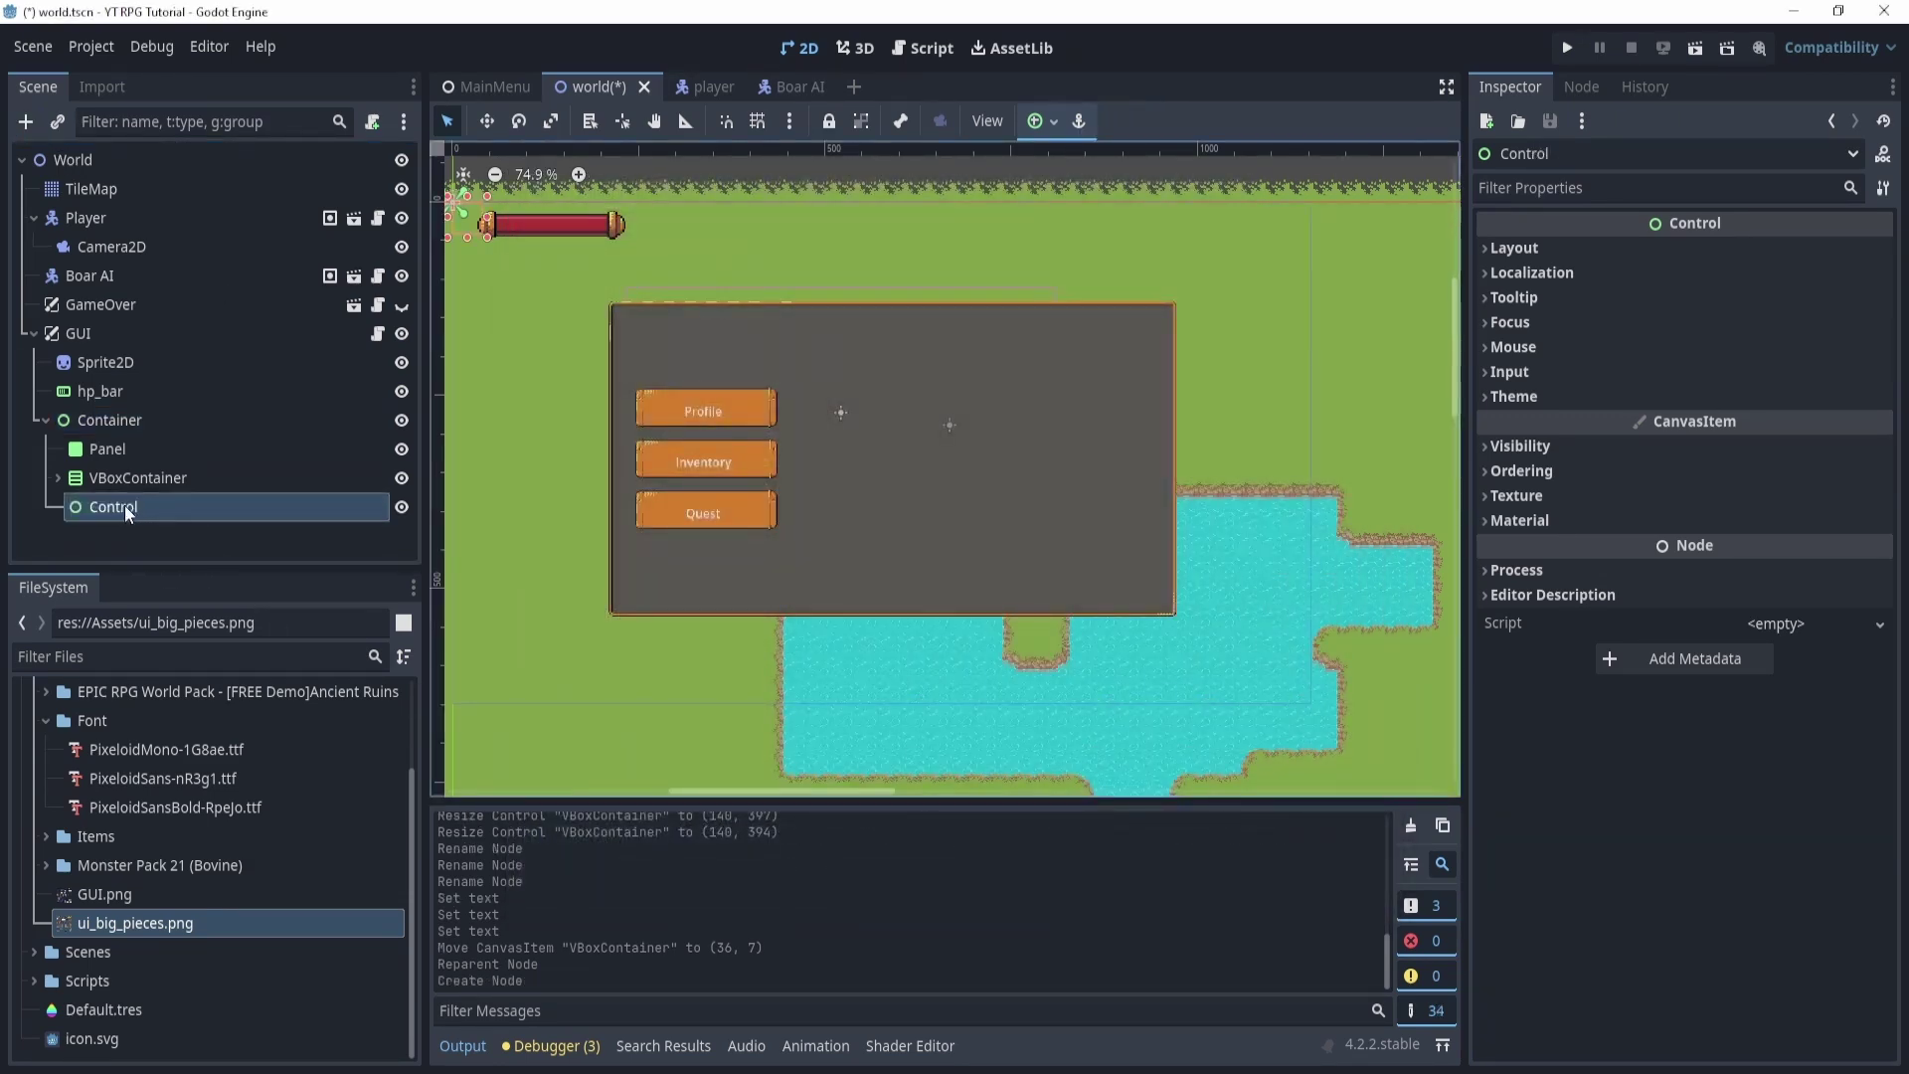
key(ctrl+d)
key(ctrl+d)
Rename the three Control nodes under Container Quests, Inventory and Profile, in that order.
double_click(154, 484)
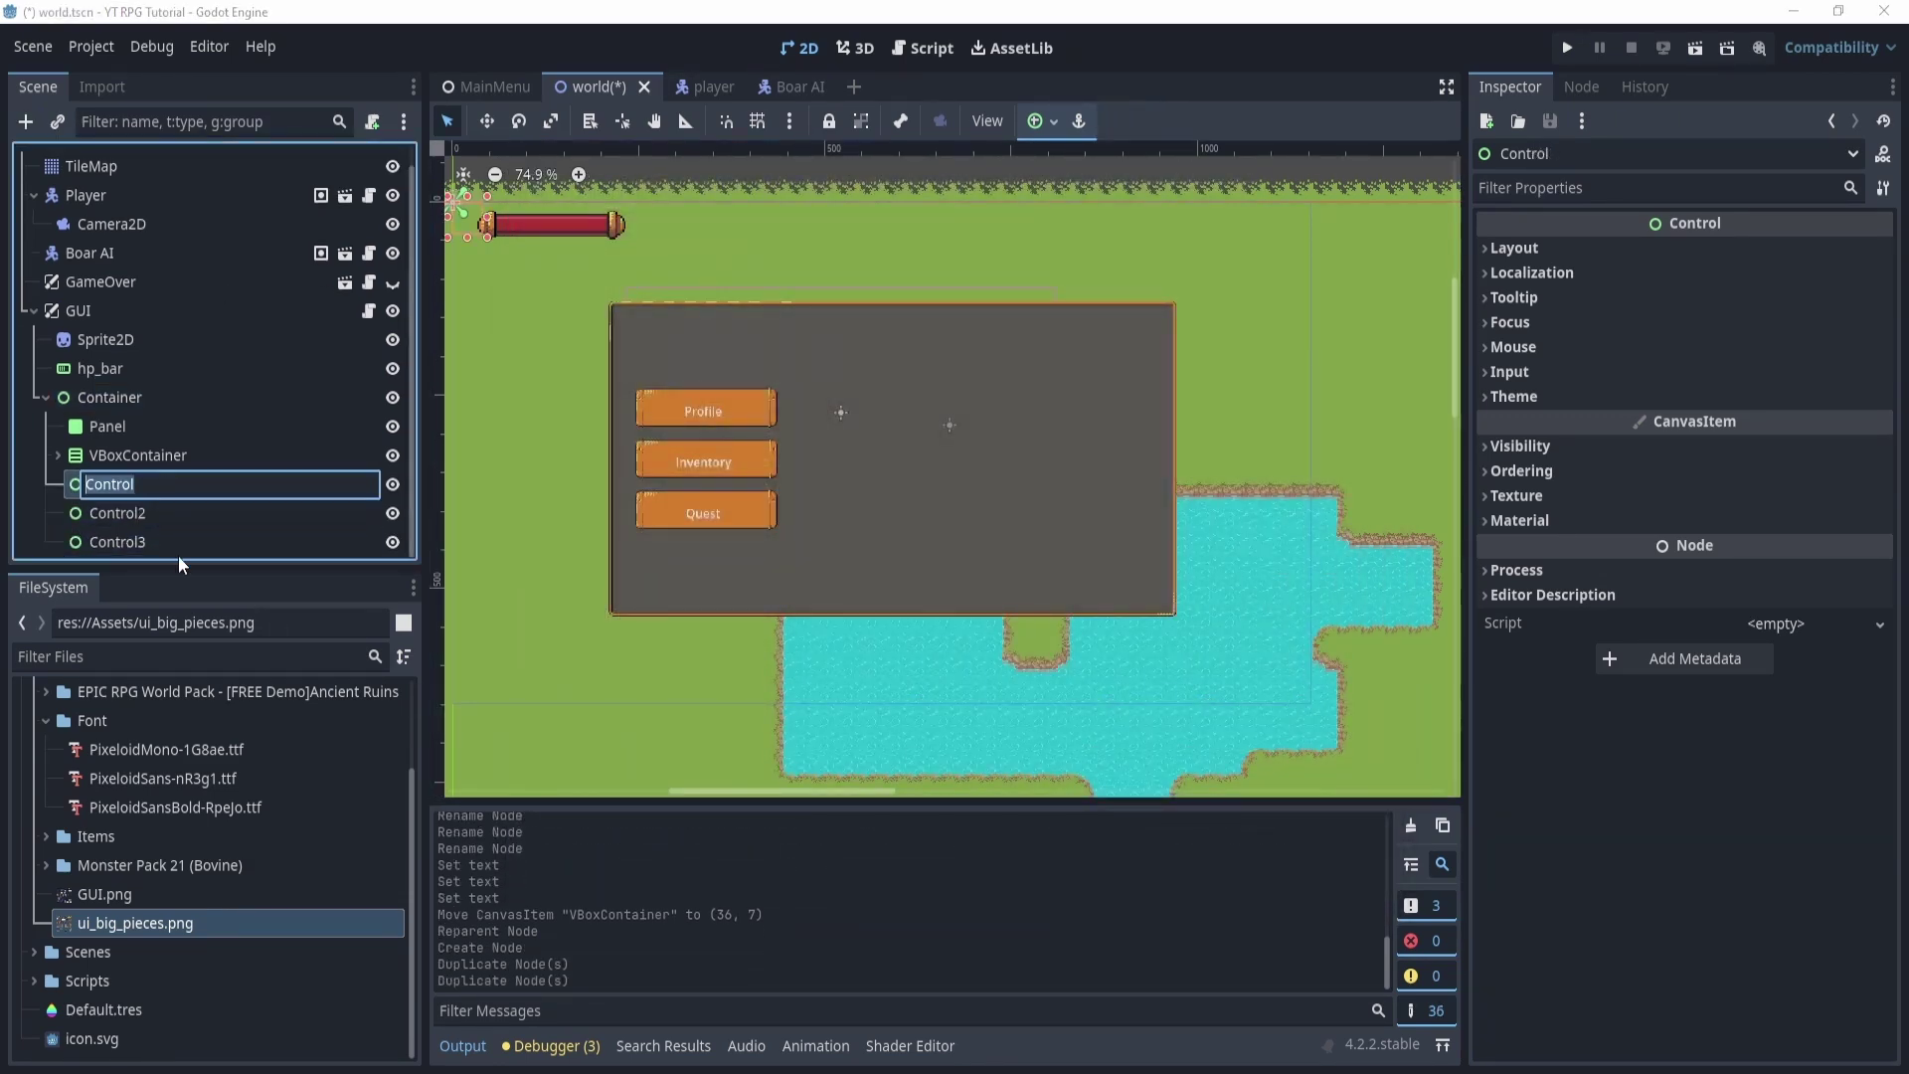
text(Quests)
key(Return)
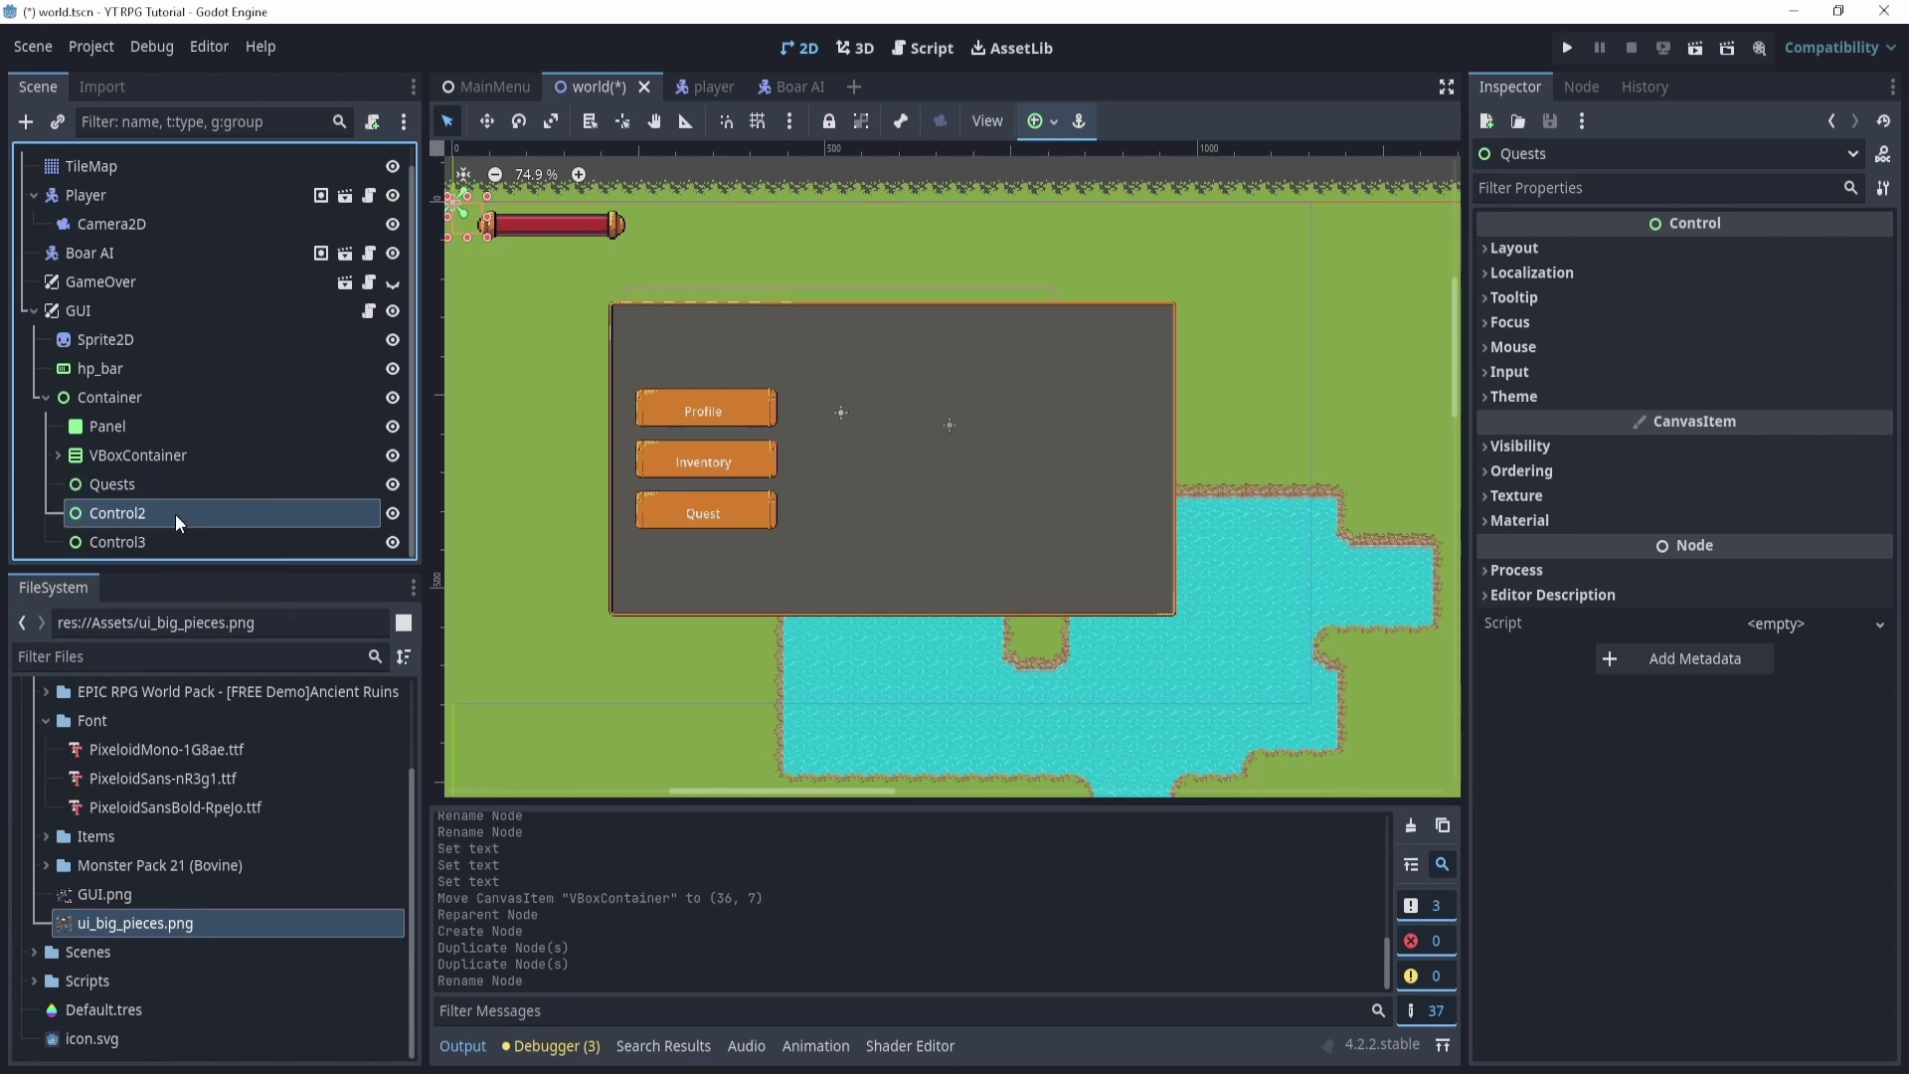
double_click(175, 514)
text(Inventory)
key(Return)
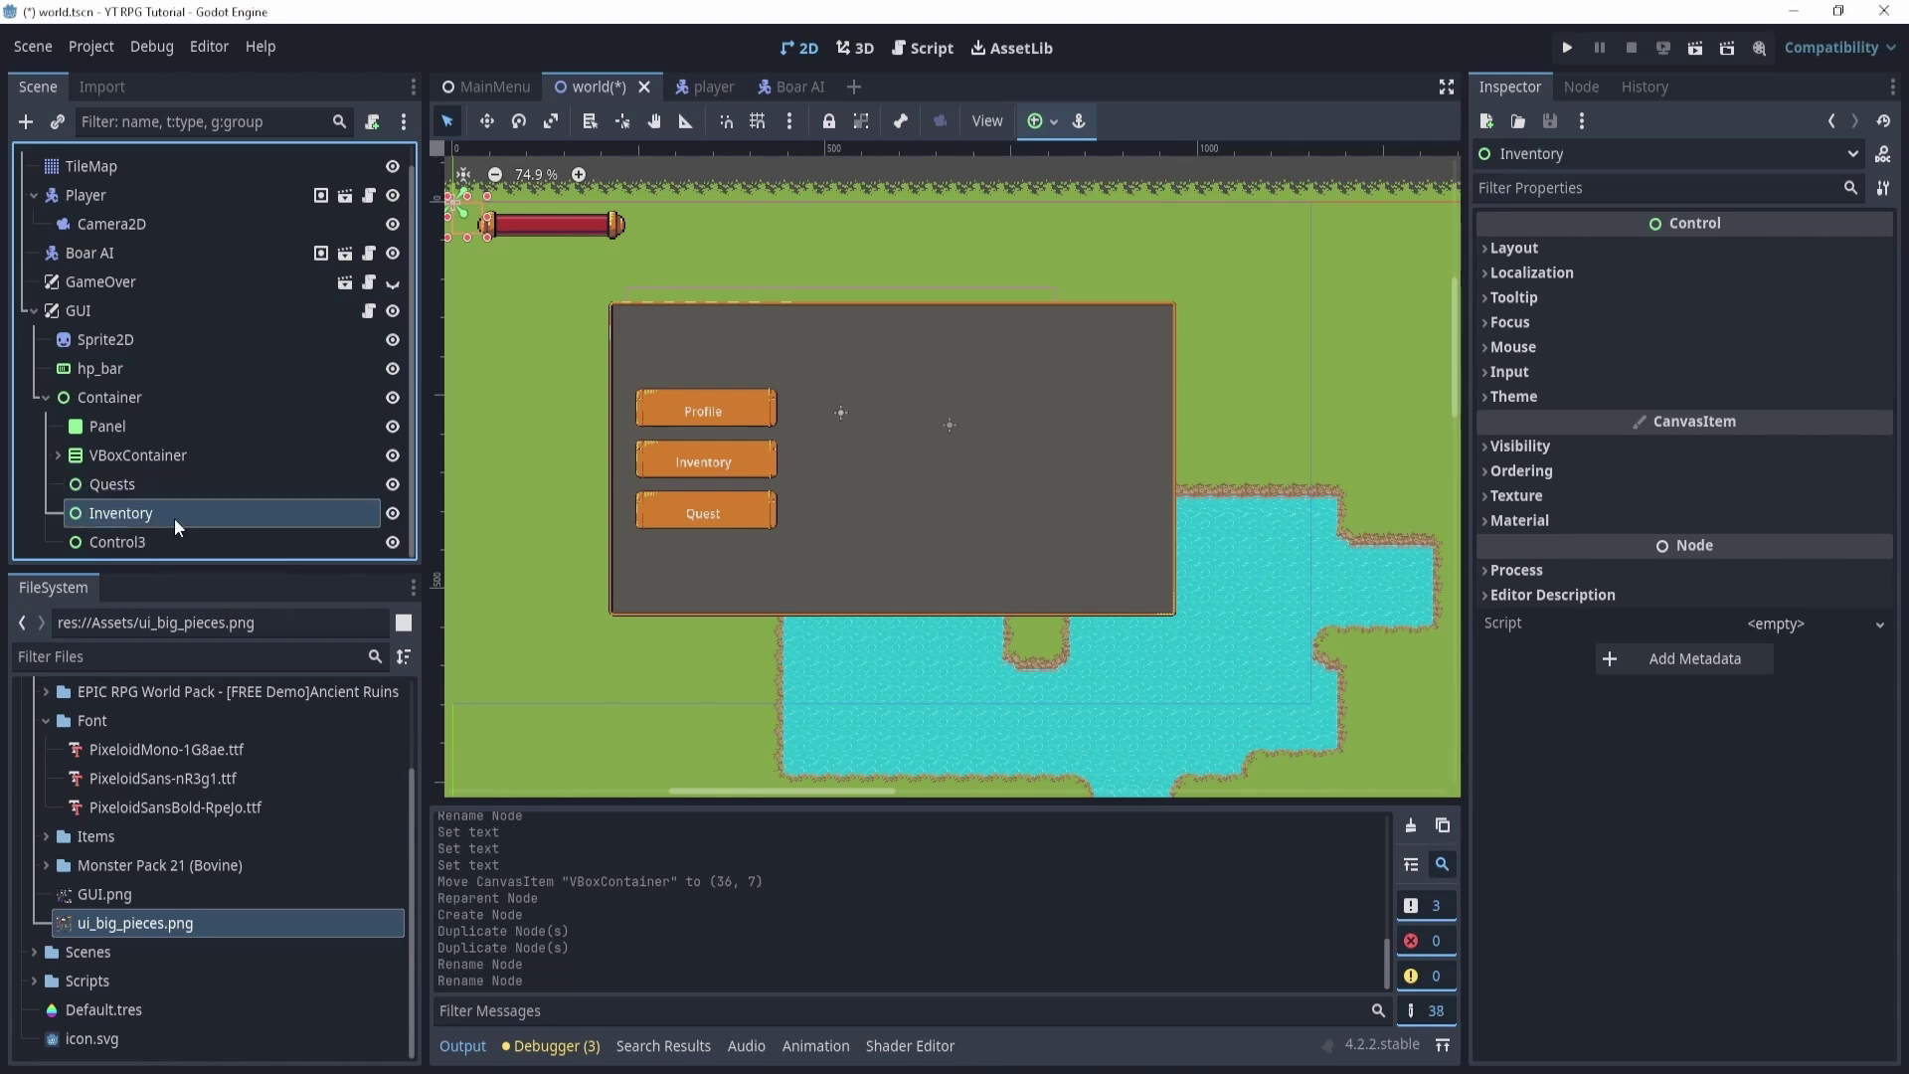
double_click(156, 543)
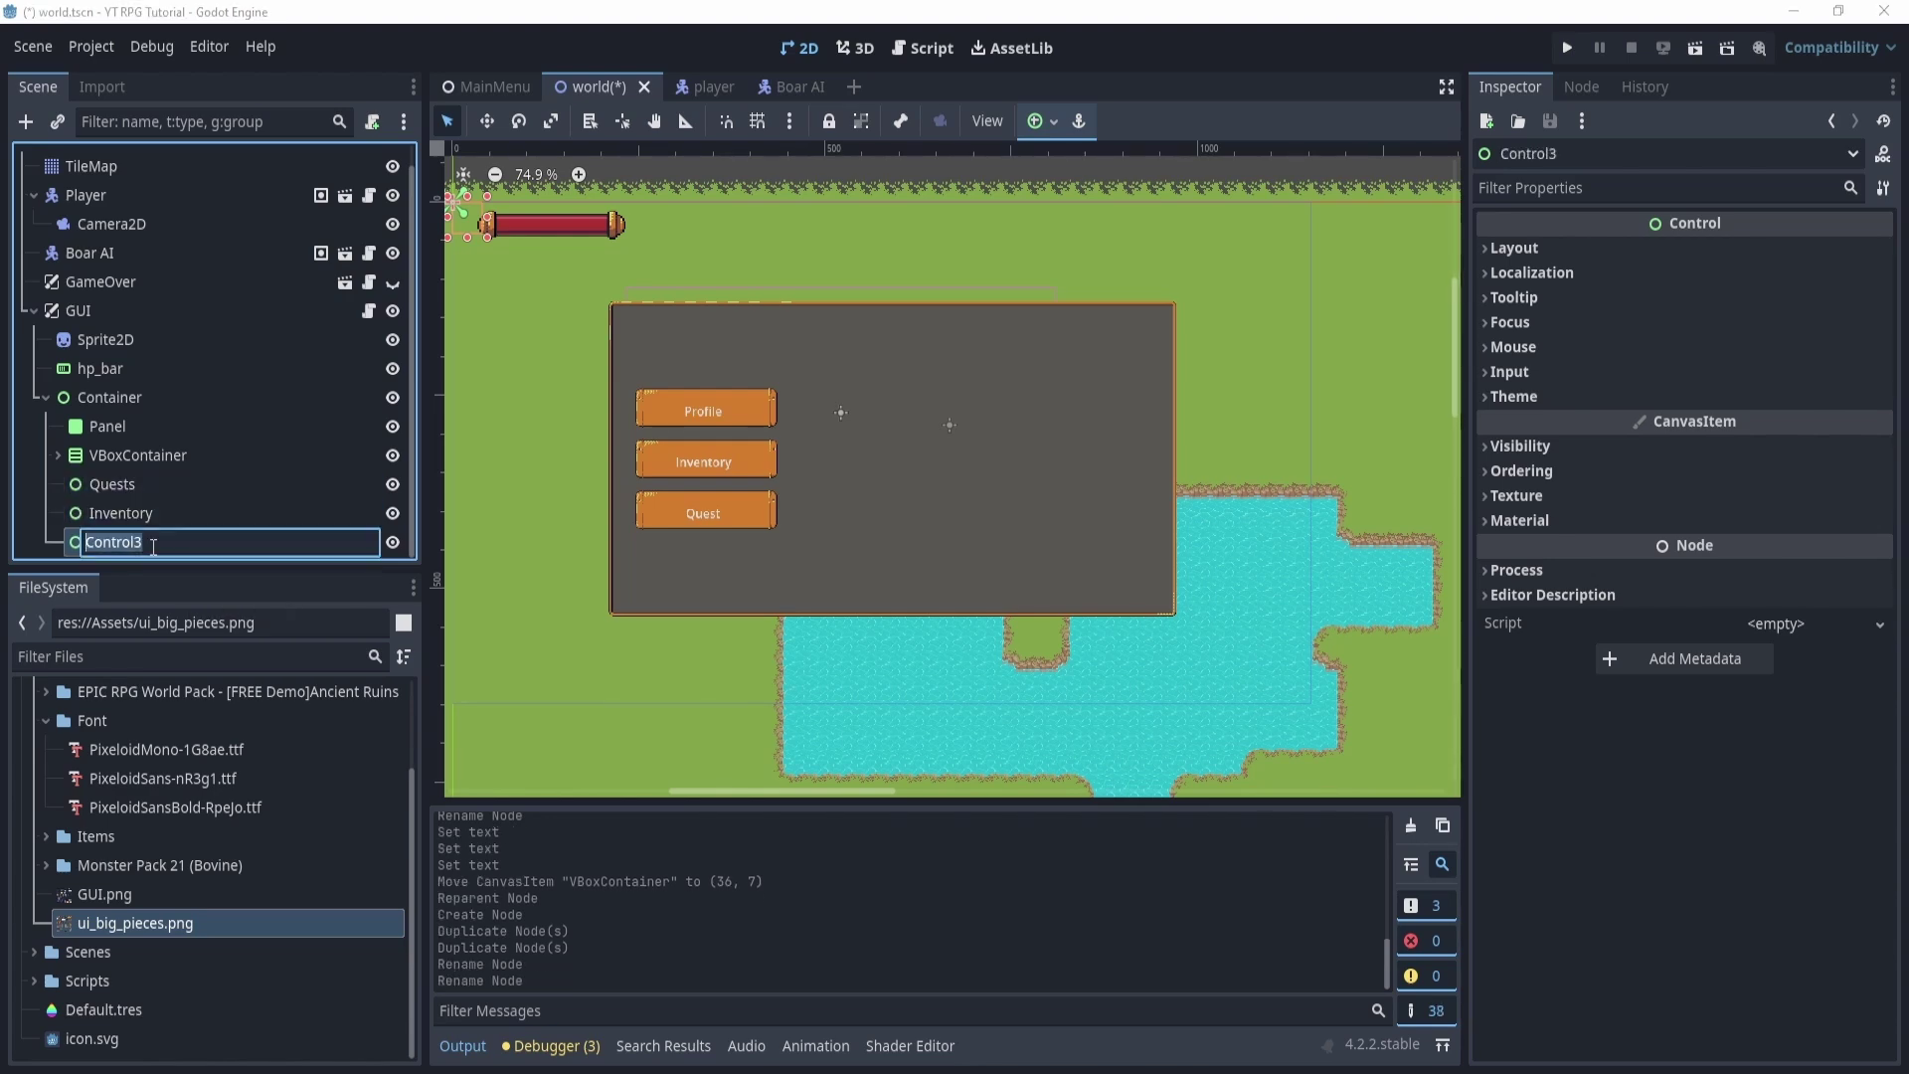
text(Profile)
key(Return)
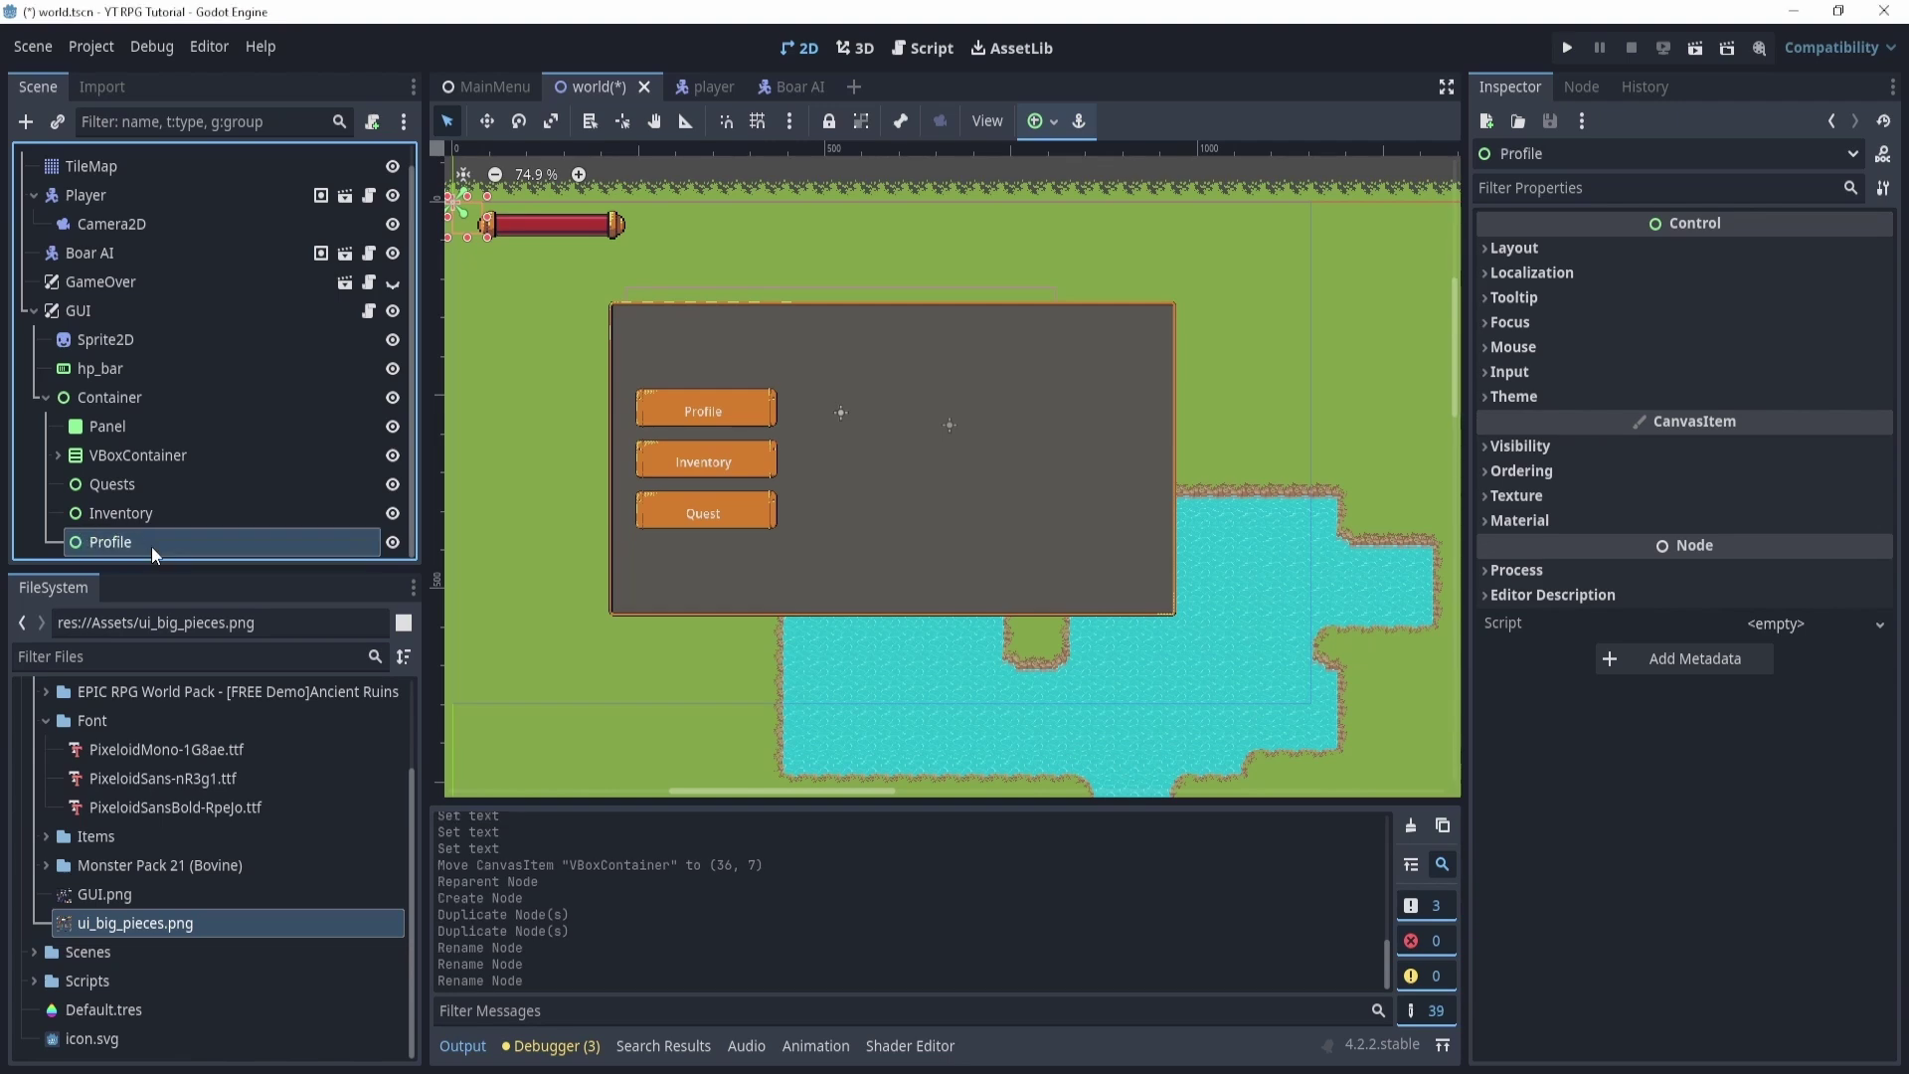
Reorder the Control nodes under the VBoxContainer to Profile, Inventory, Quests.
drag(151, 546, 122, 476)
click(101, 547)
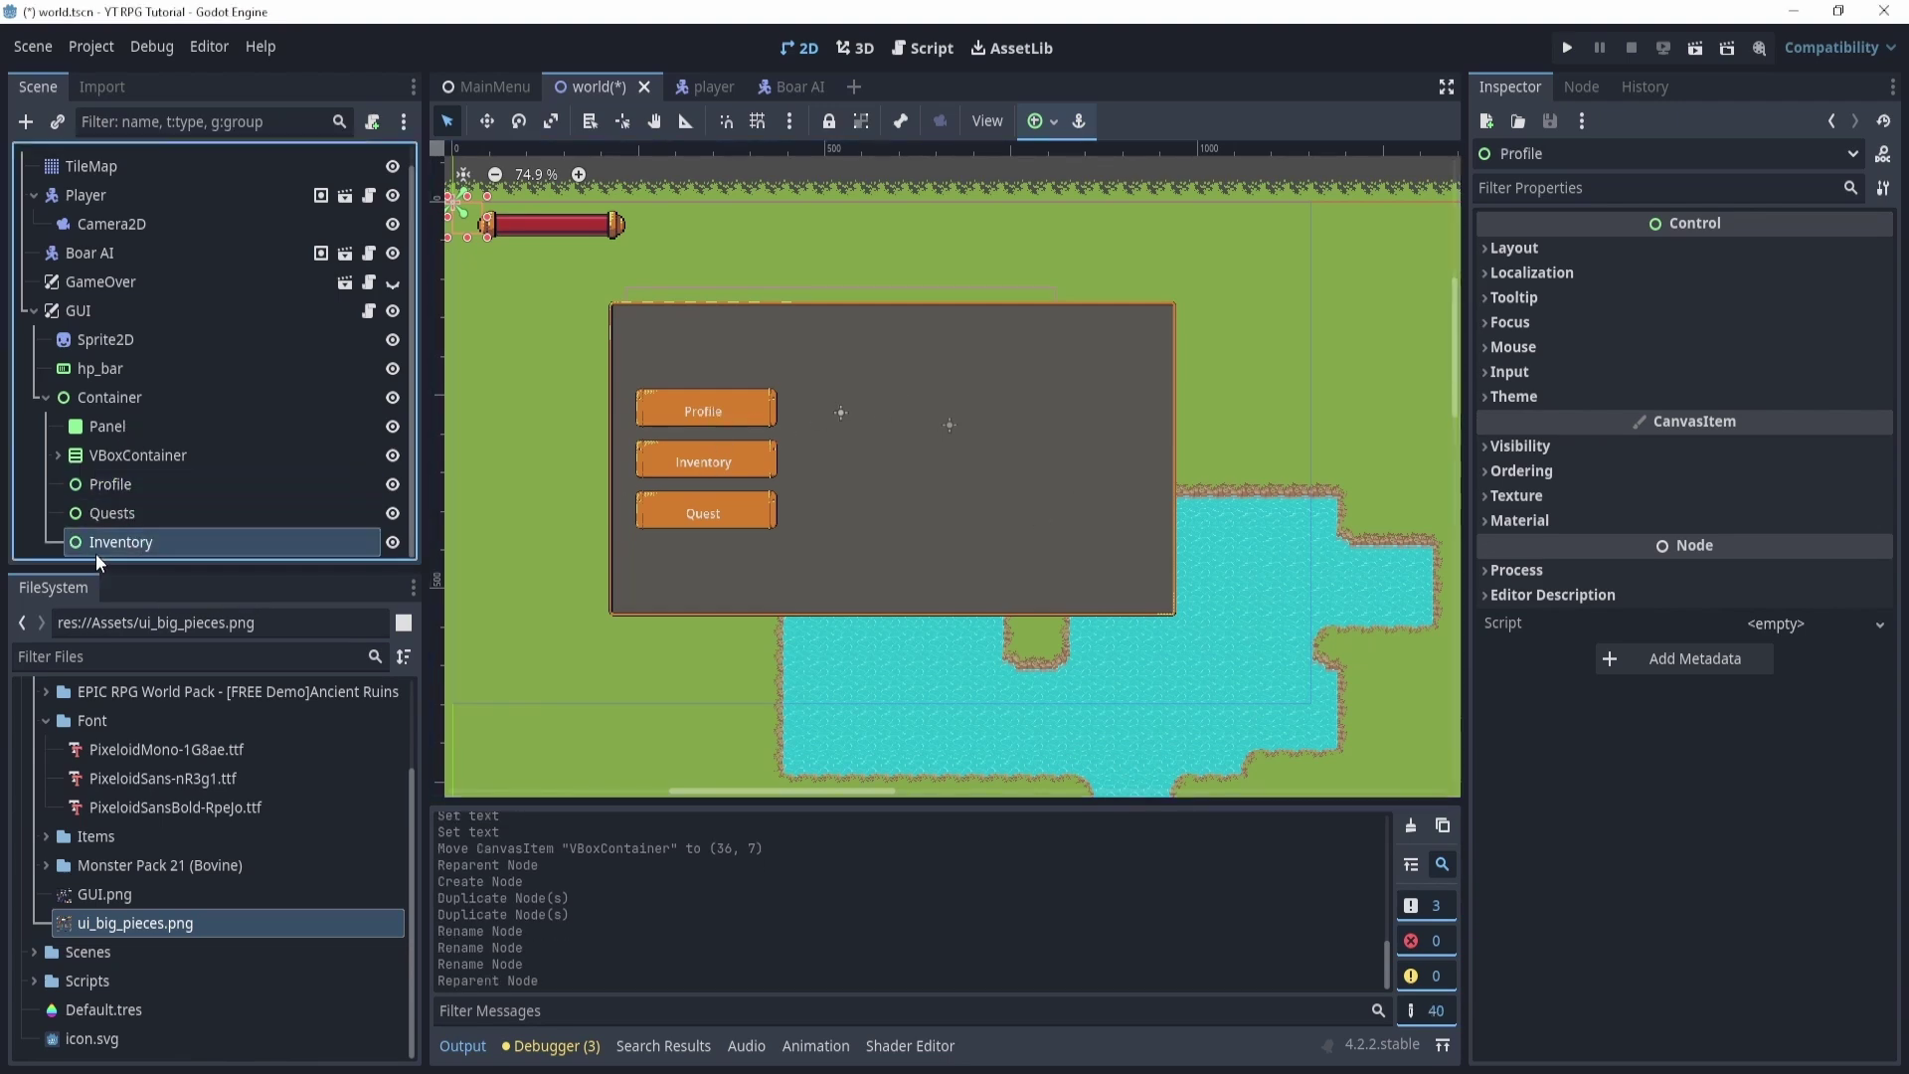
drag(102, 552, 109, 500)
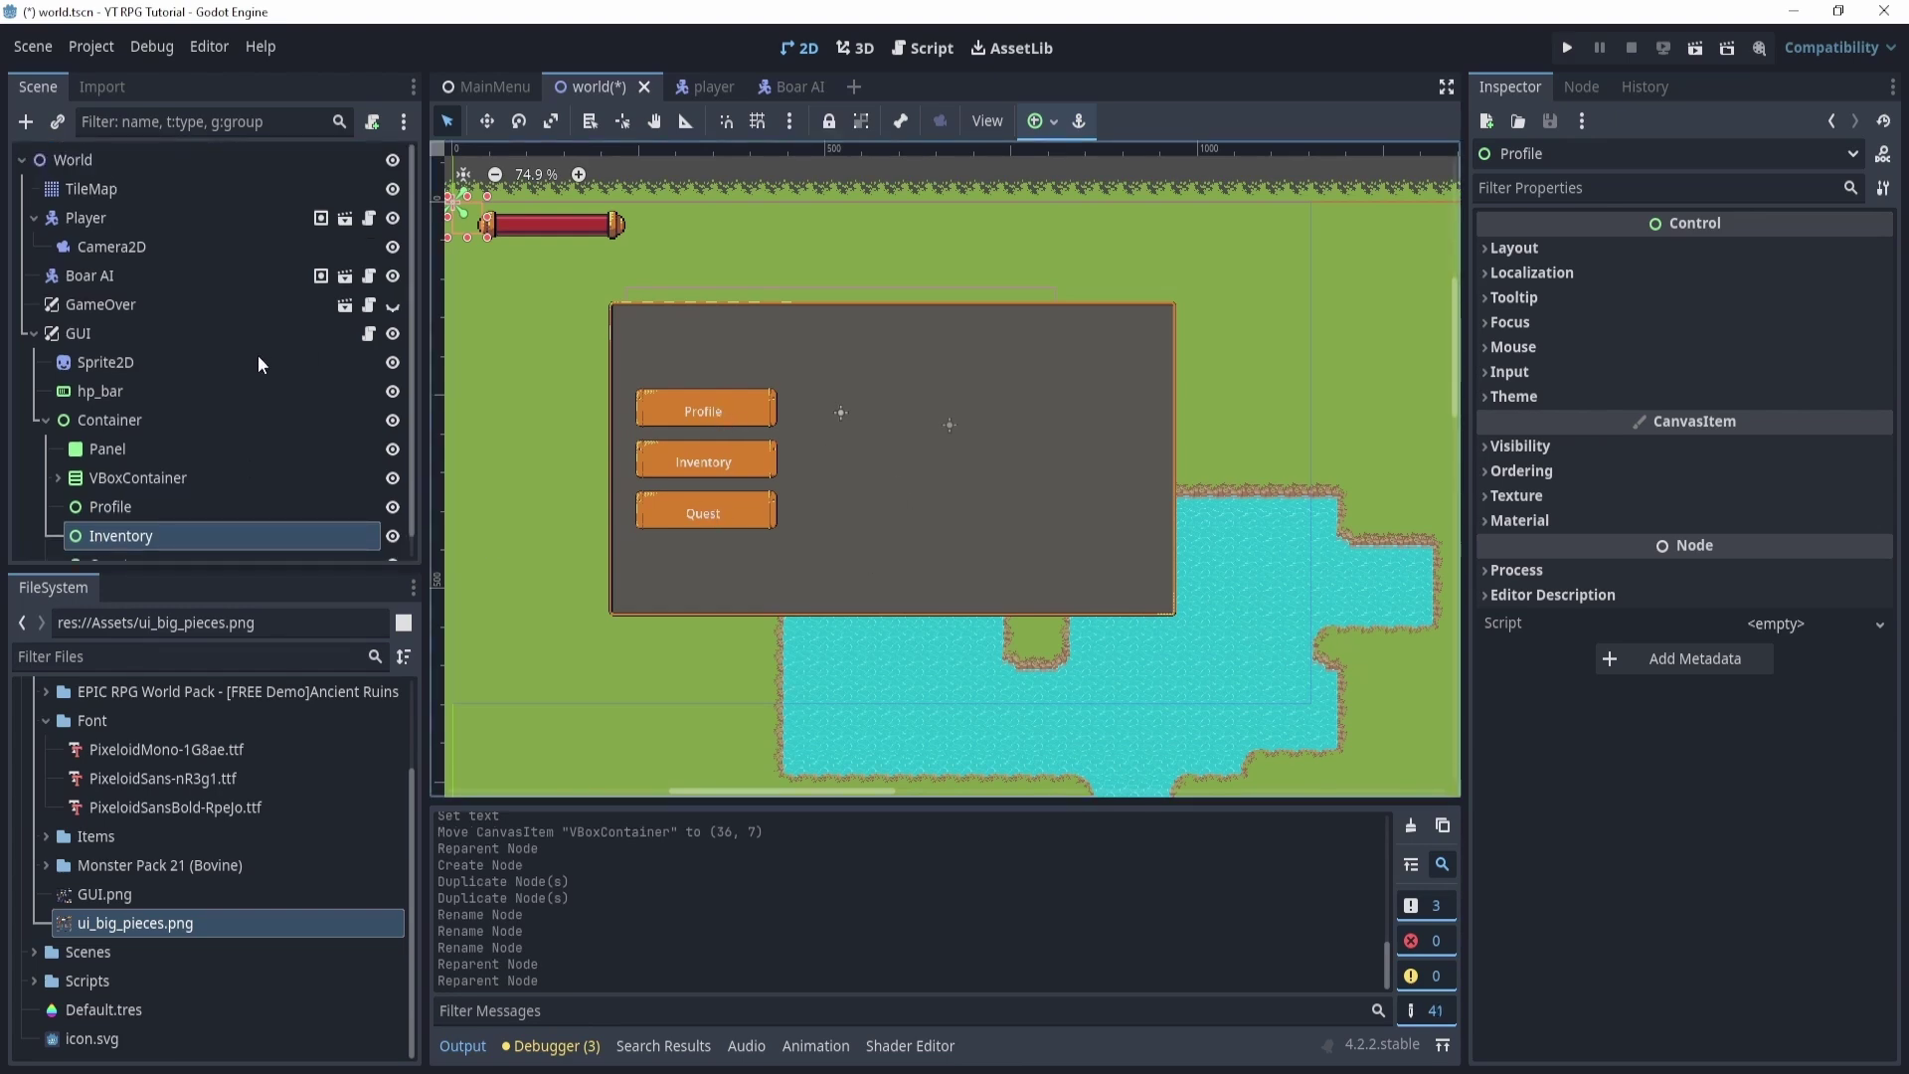
Save the GUI branch as its own scene gui.tscn in res://Scenes/Player.
click(85, 315)
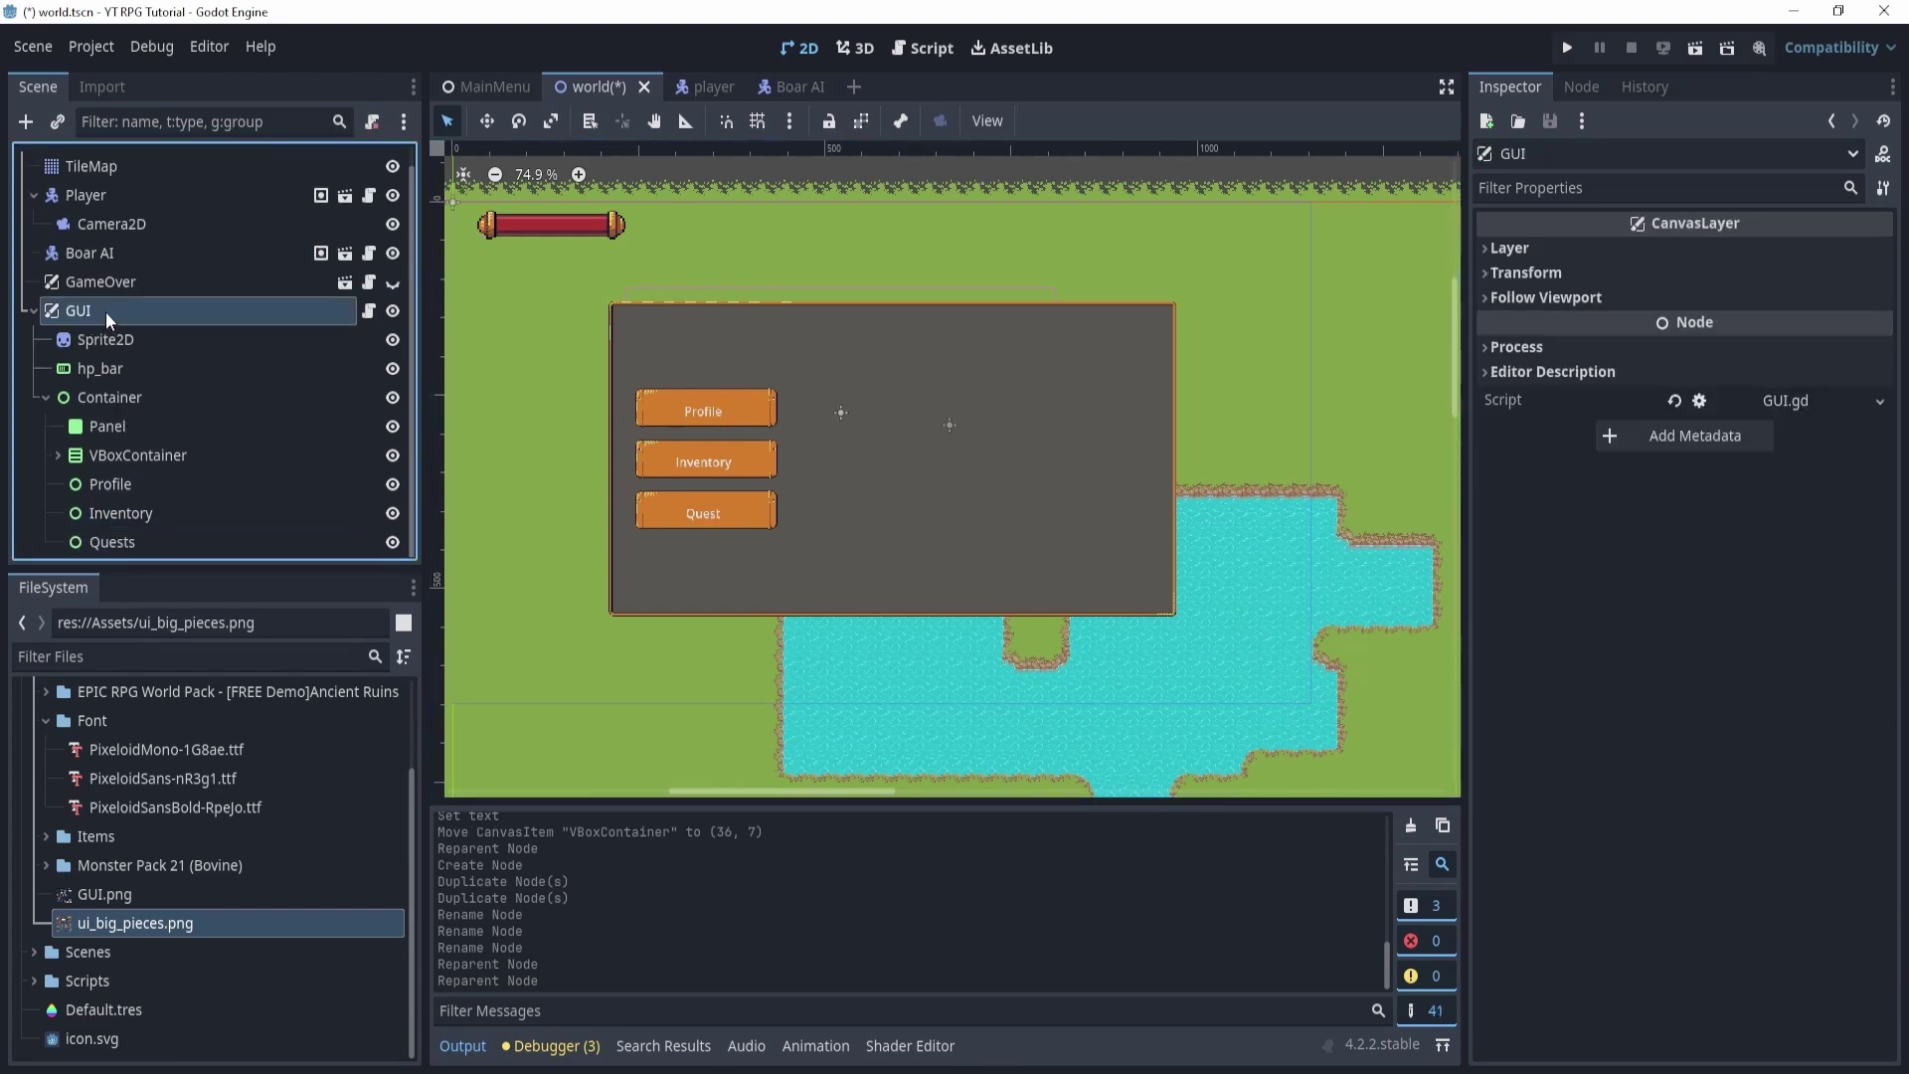
right_click(105, 312)
click(201, 888)
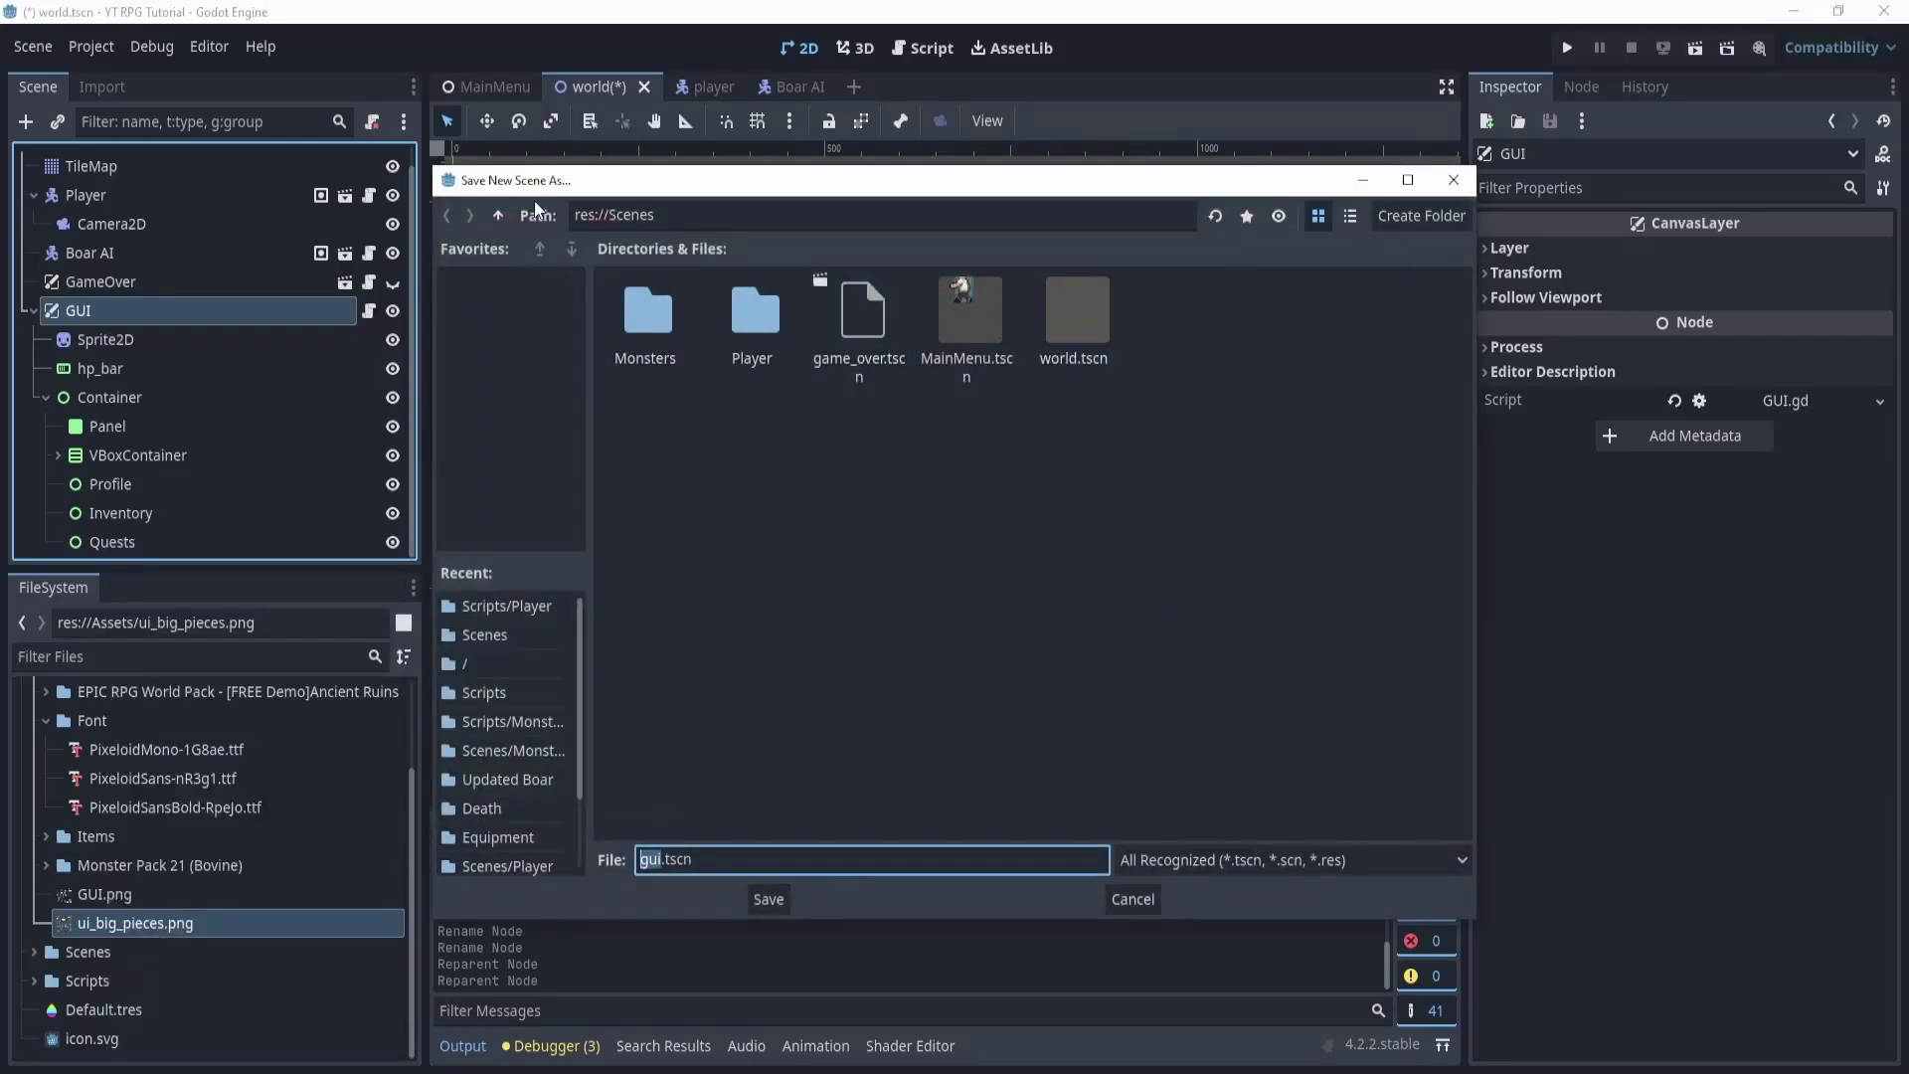
double_click(738, 309)
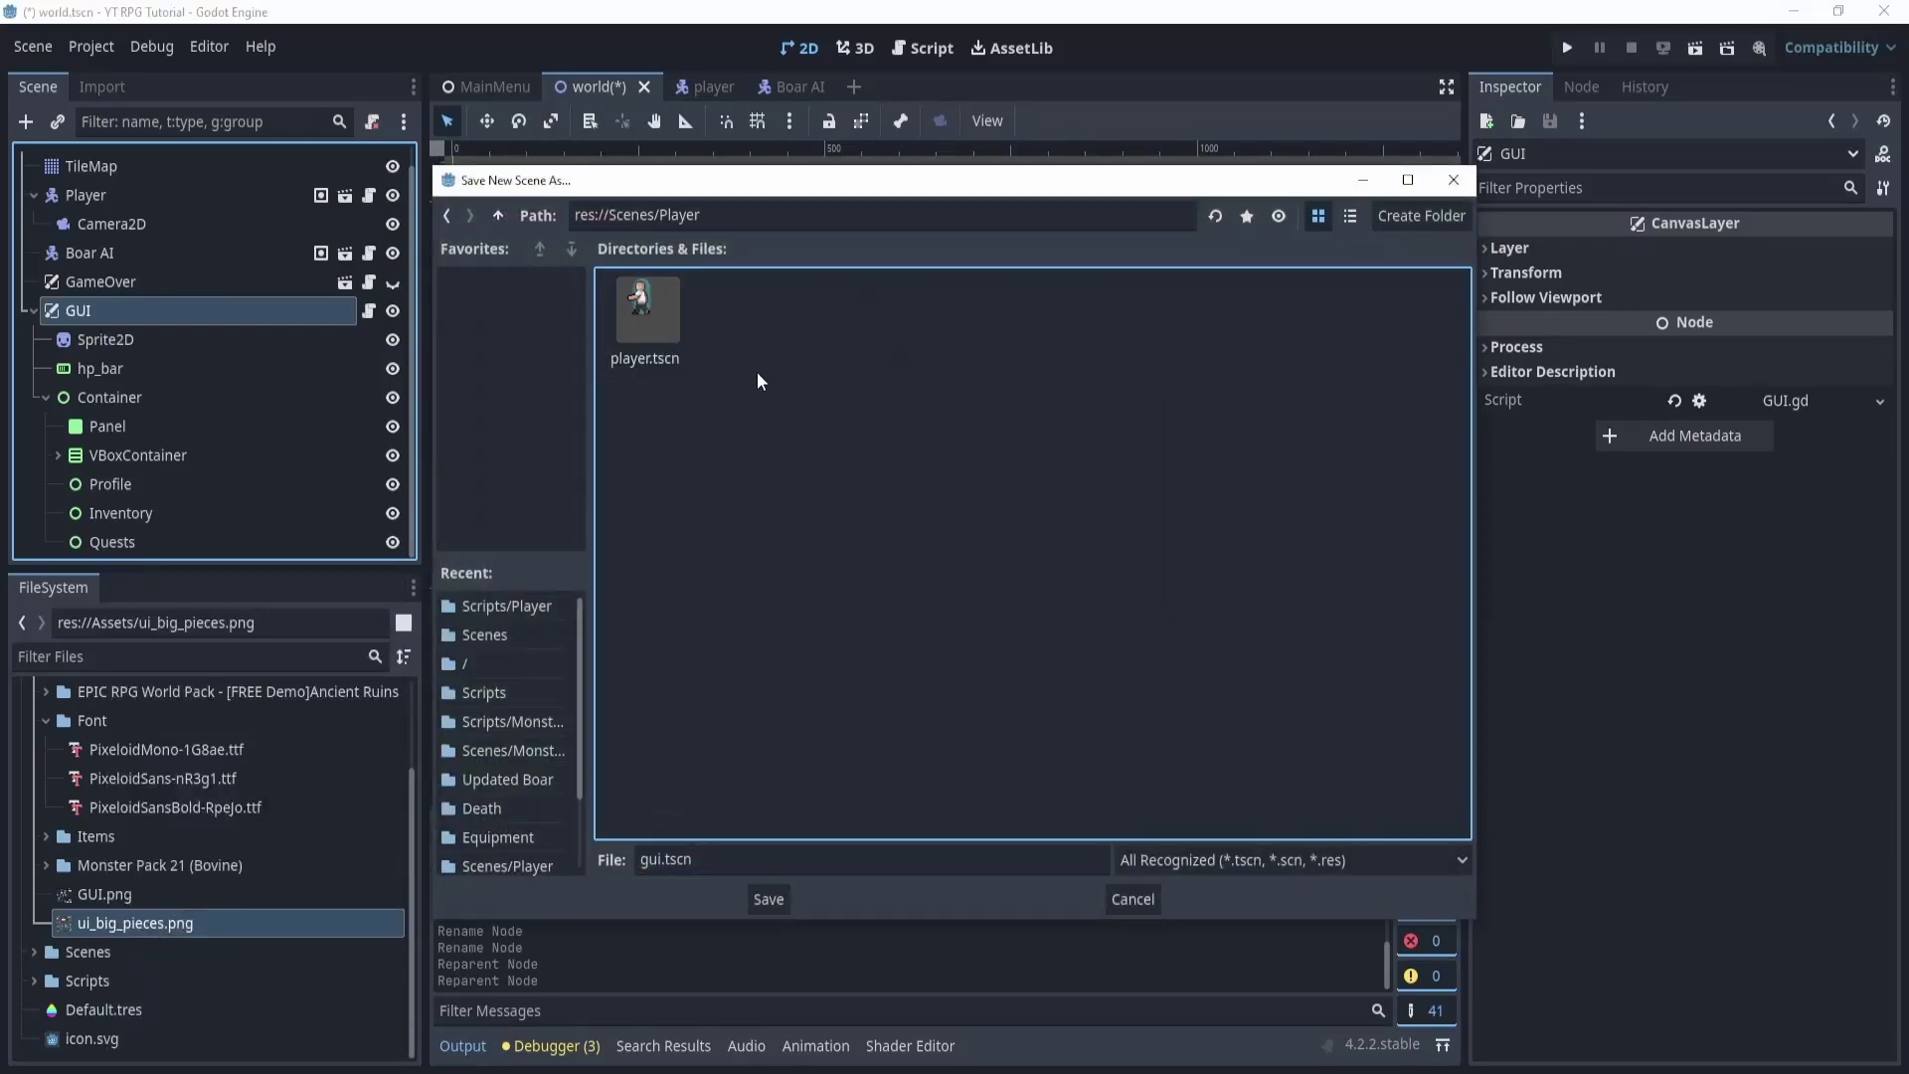
click(767, 900)
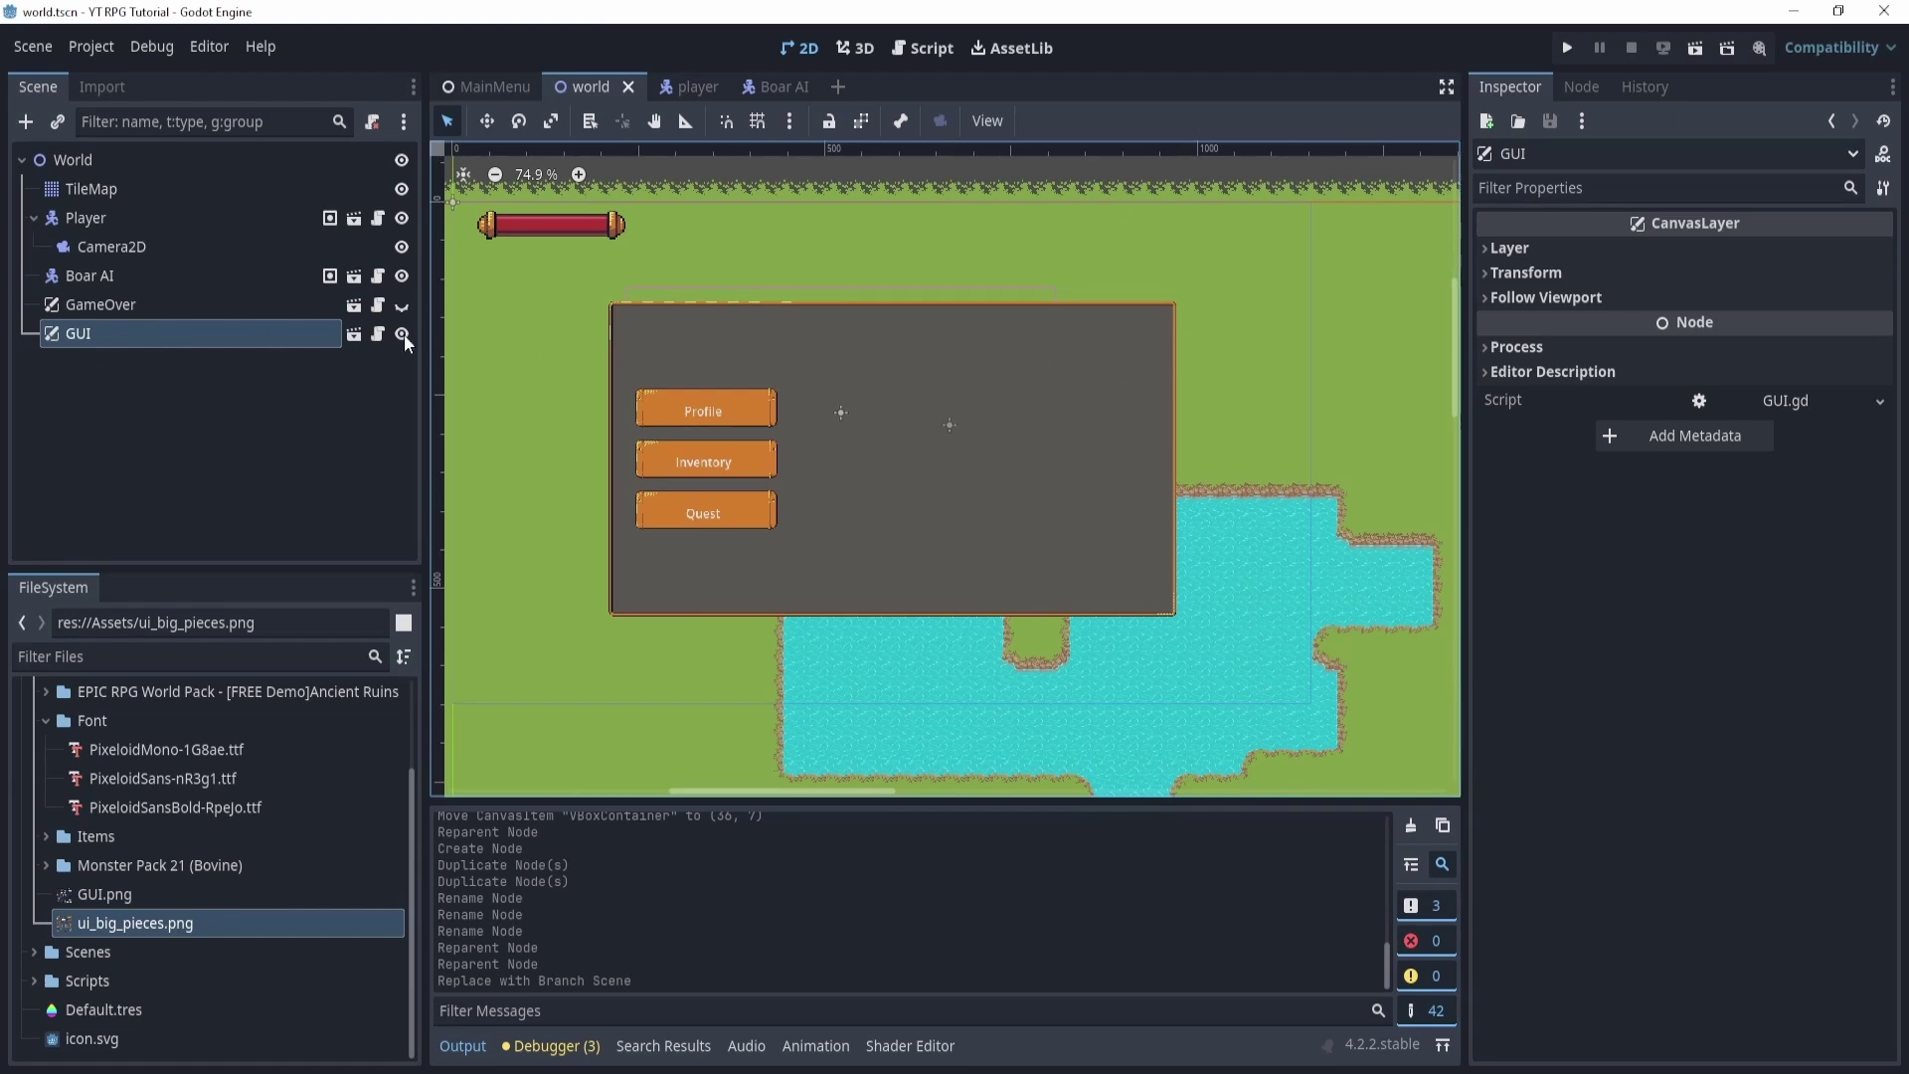
Open the GUI scene, start saving its Profile Control branch as a scene, and create a GUI folder in res://Scenes/Player.
click(353, 335)
right_click(108, 421)
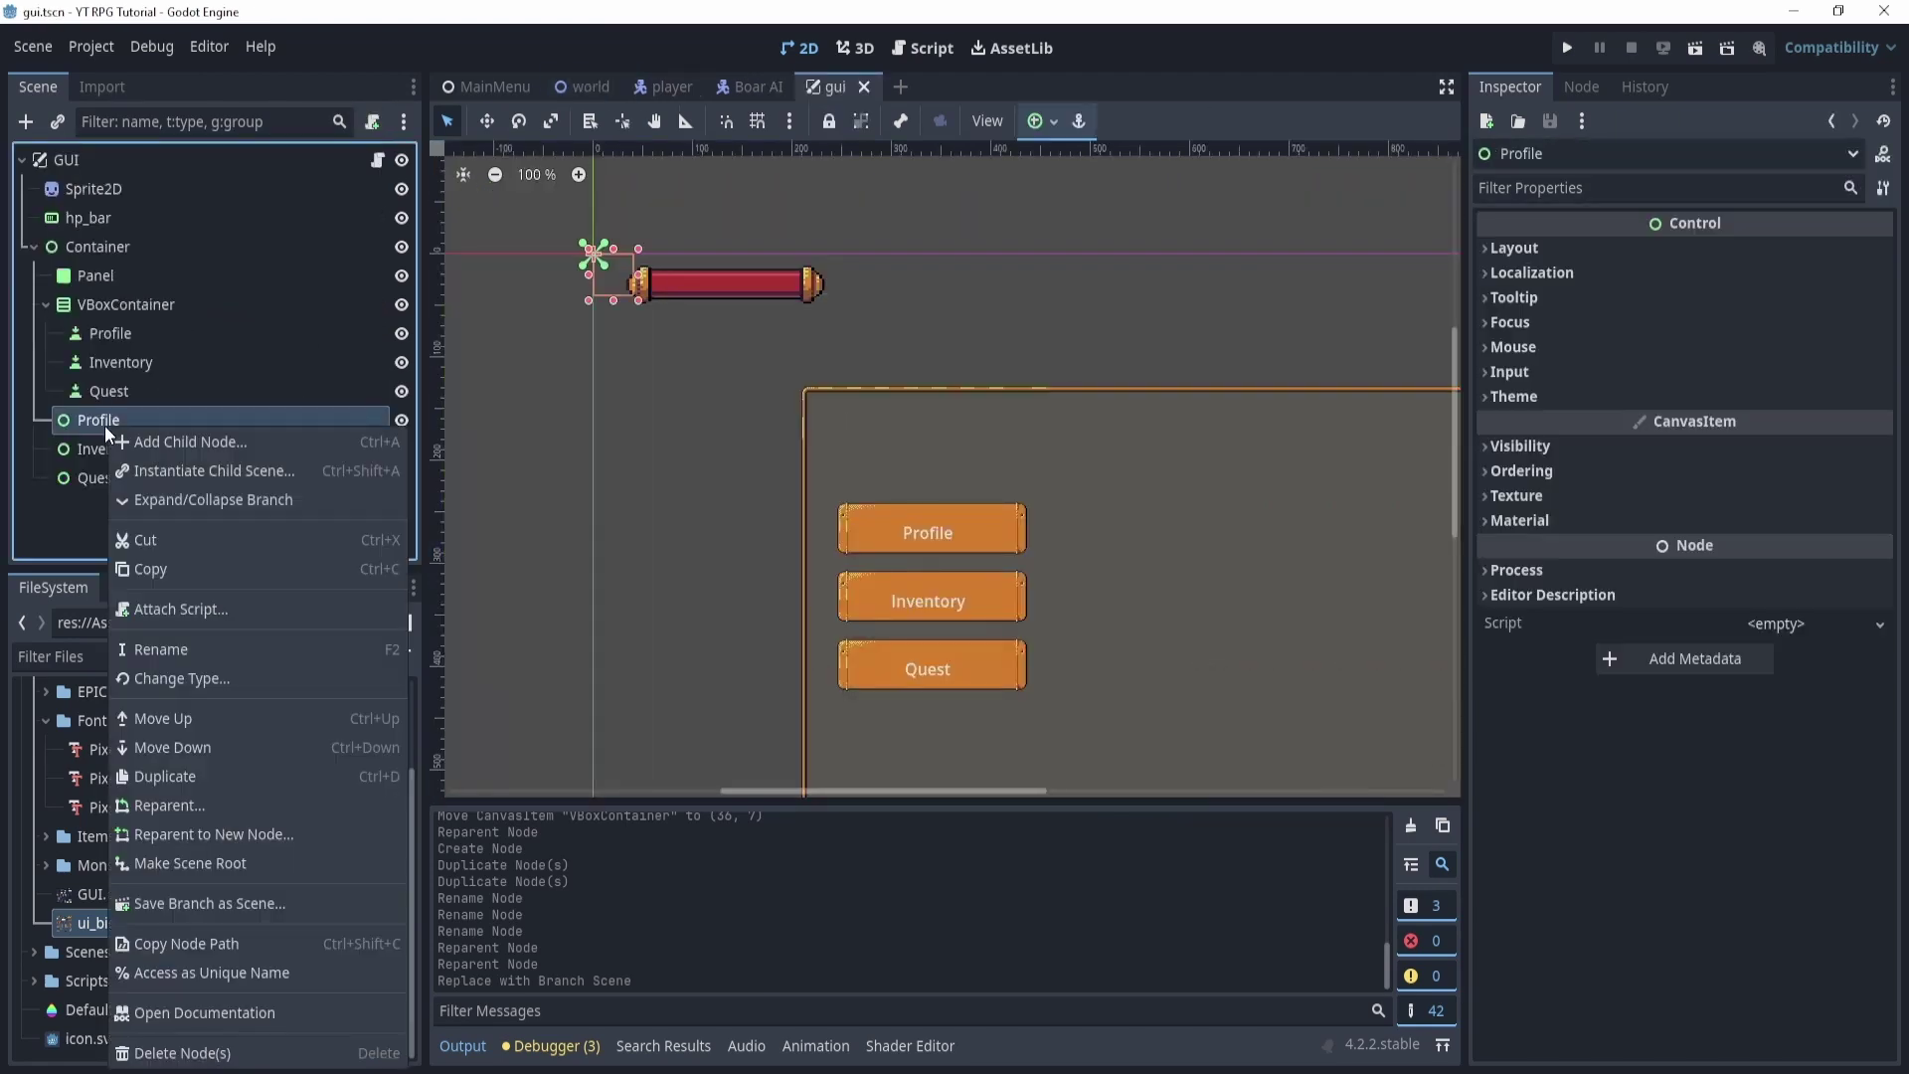
click(80, 415)
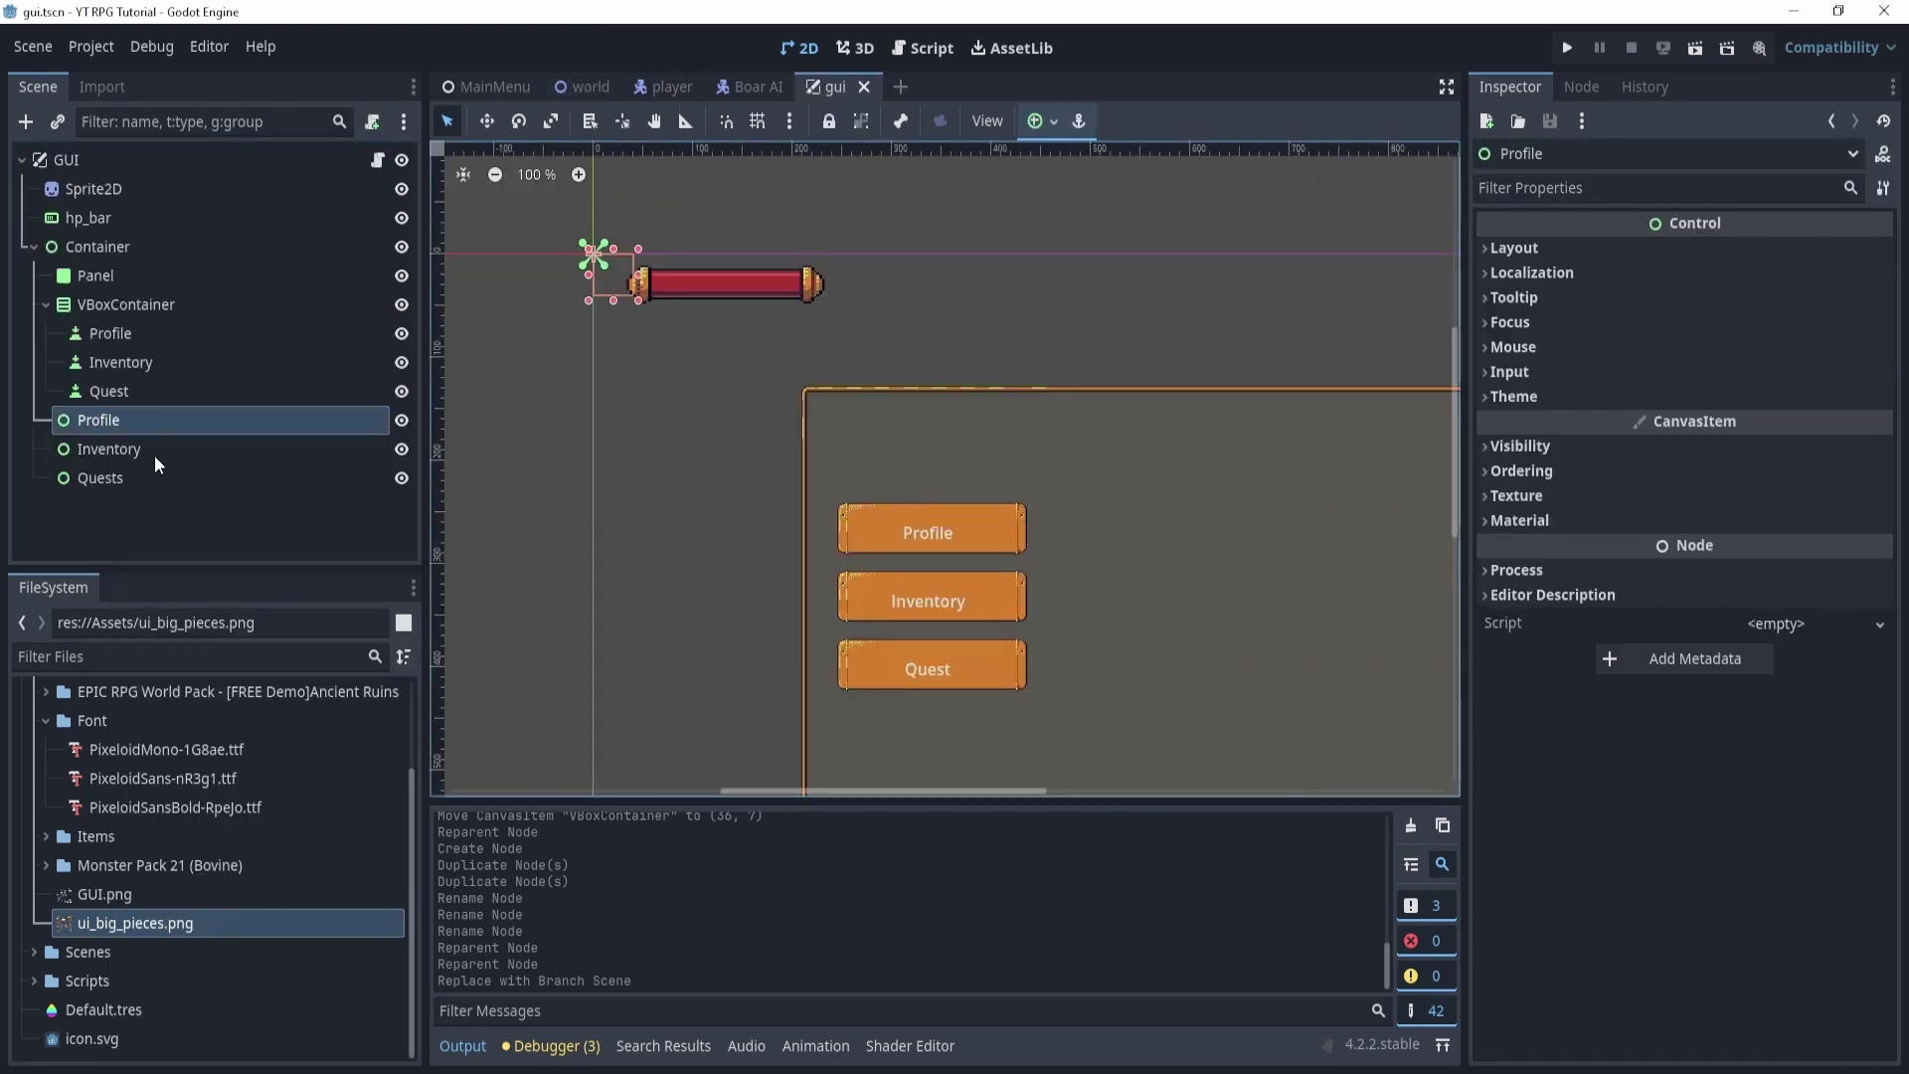
right_click(101, 421)
click(195, 897)
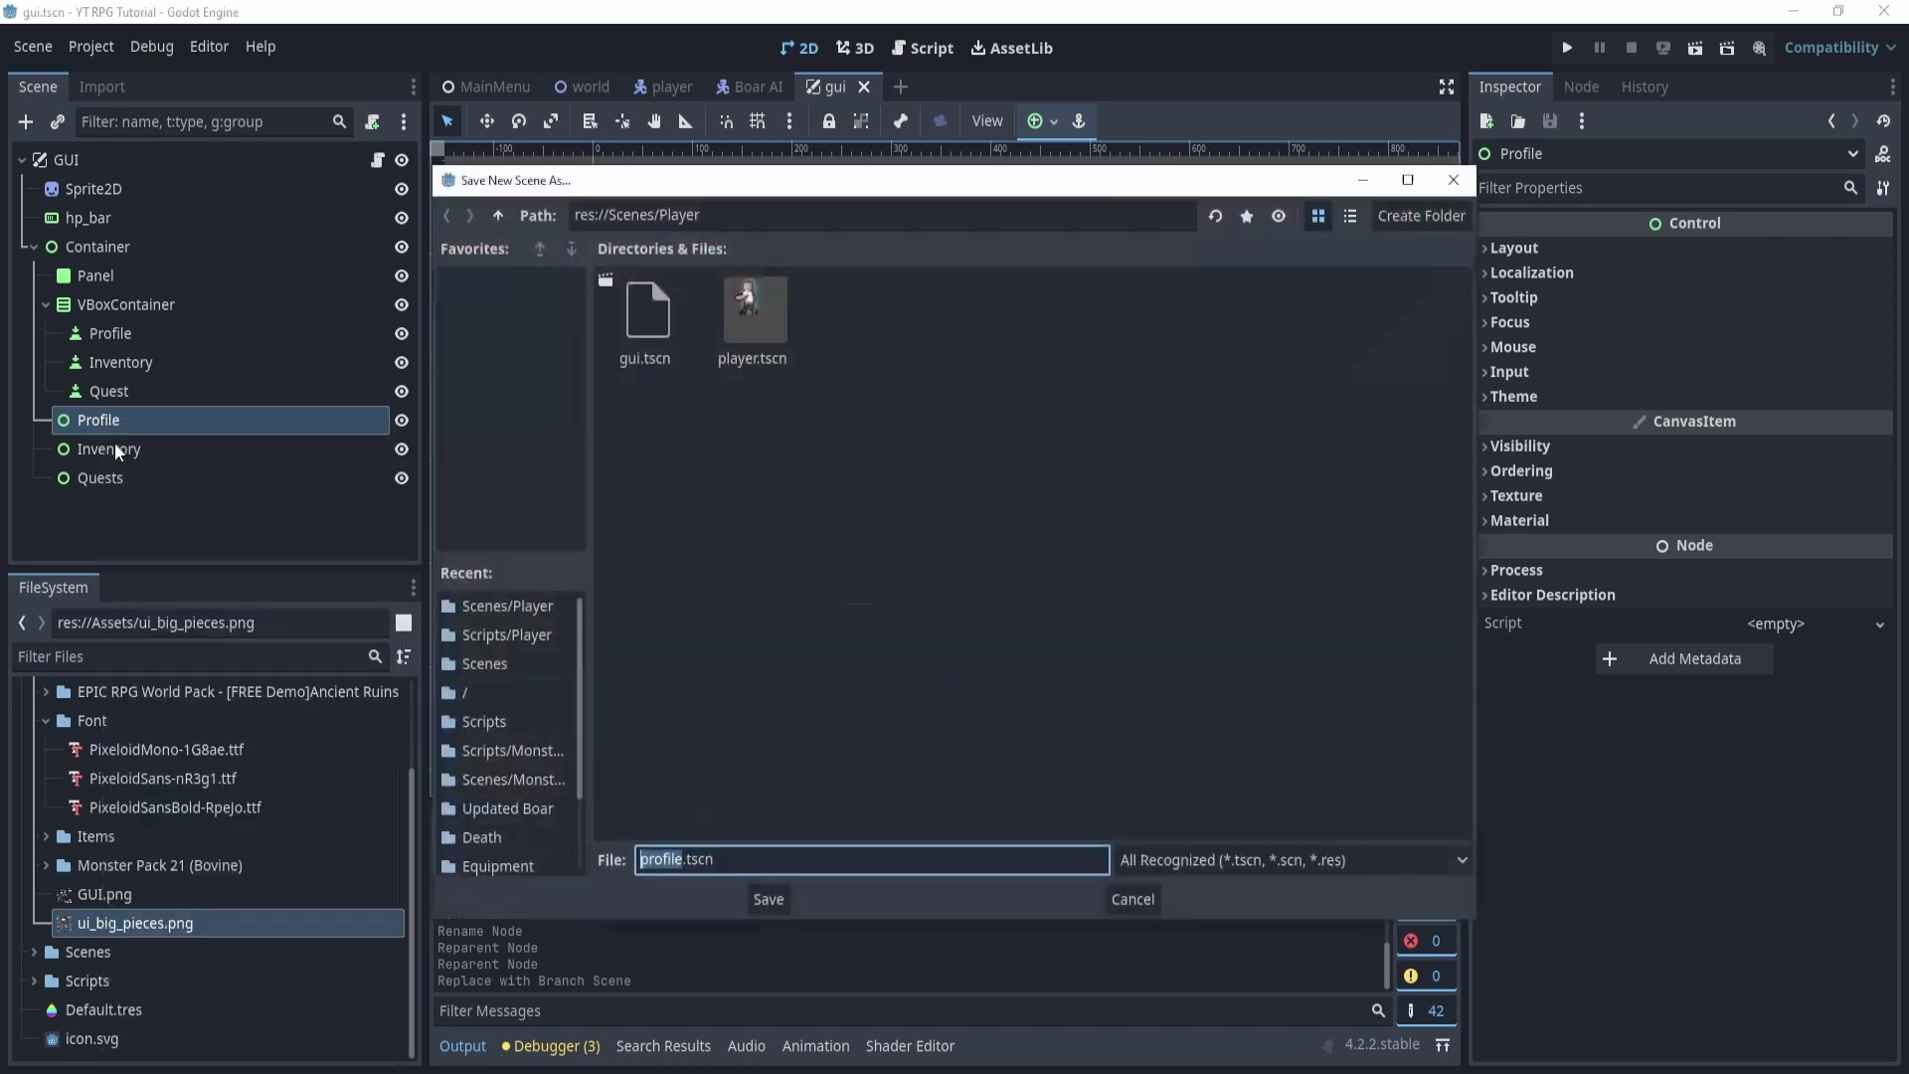
right_click(770, 693)
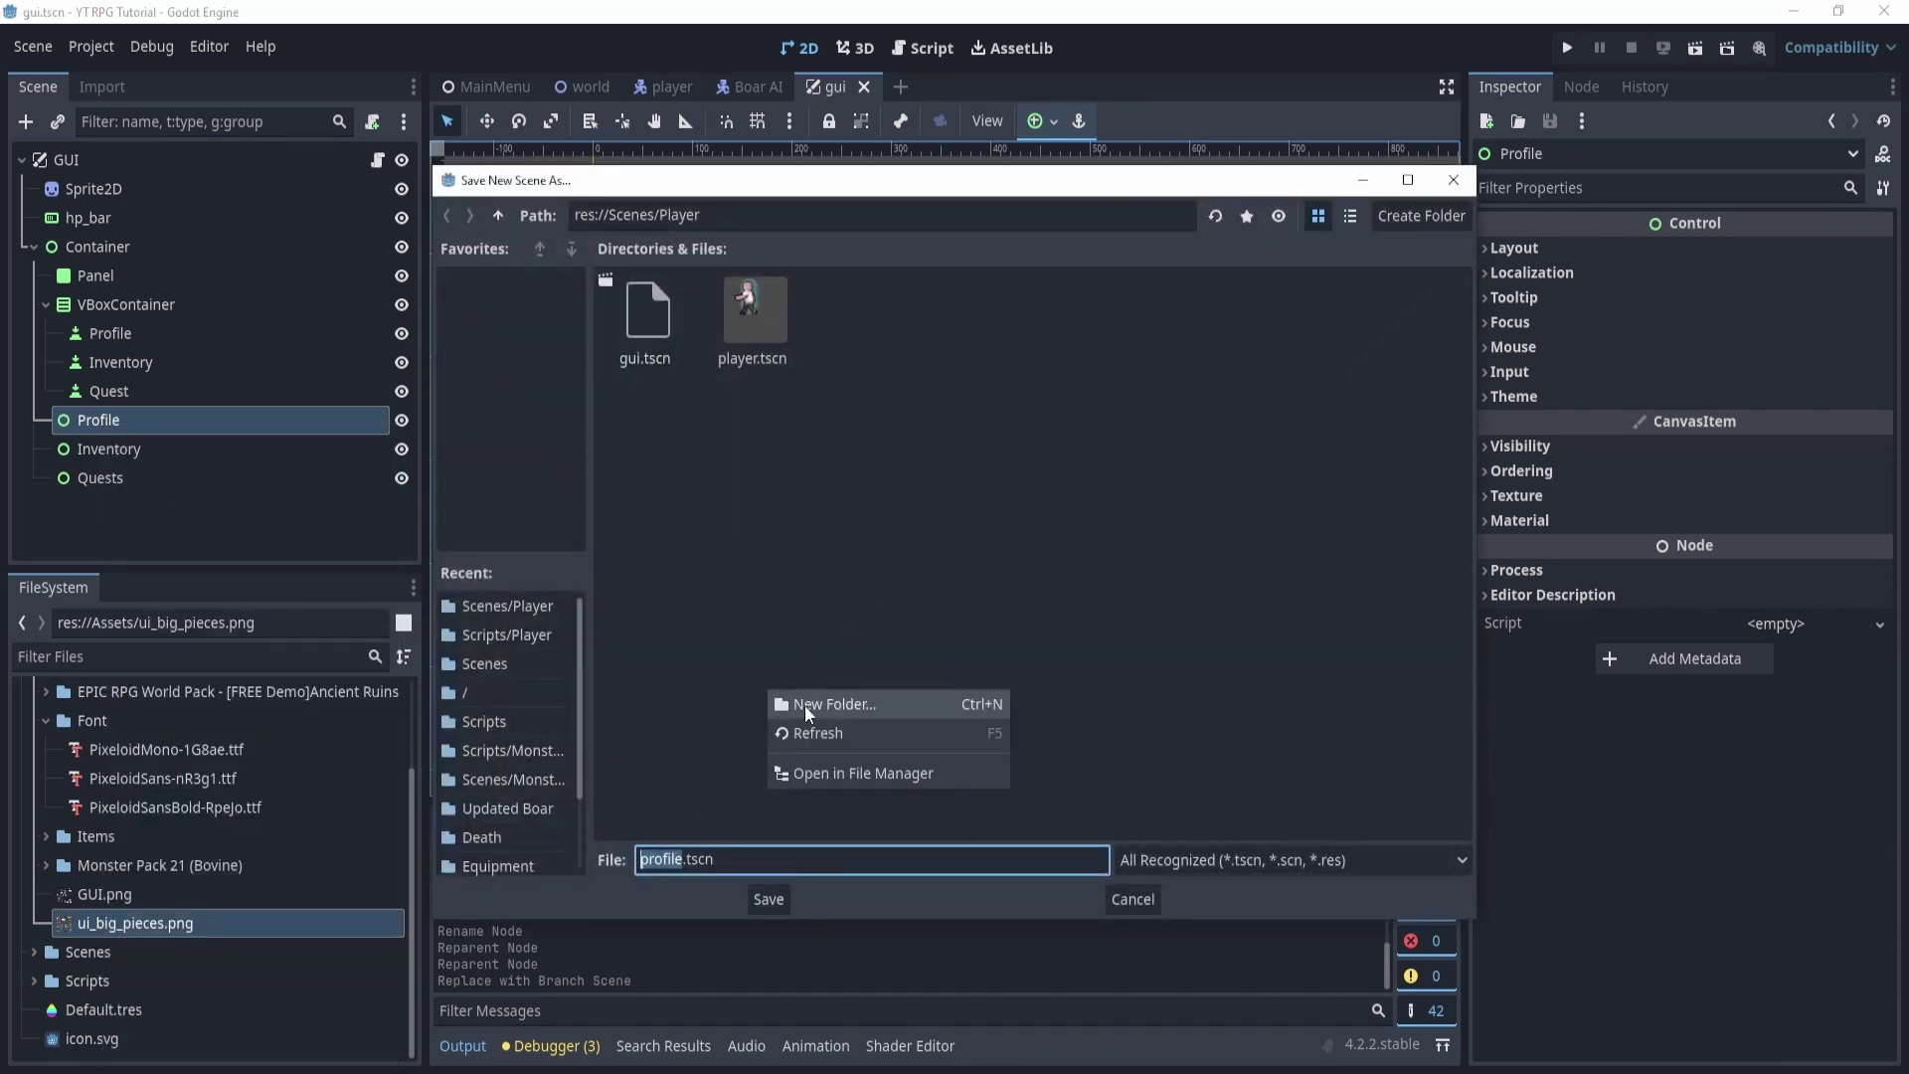
click(822, 708)
text(GUI)
key(Return)
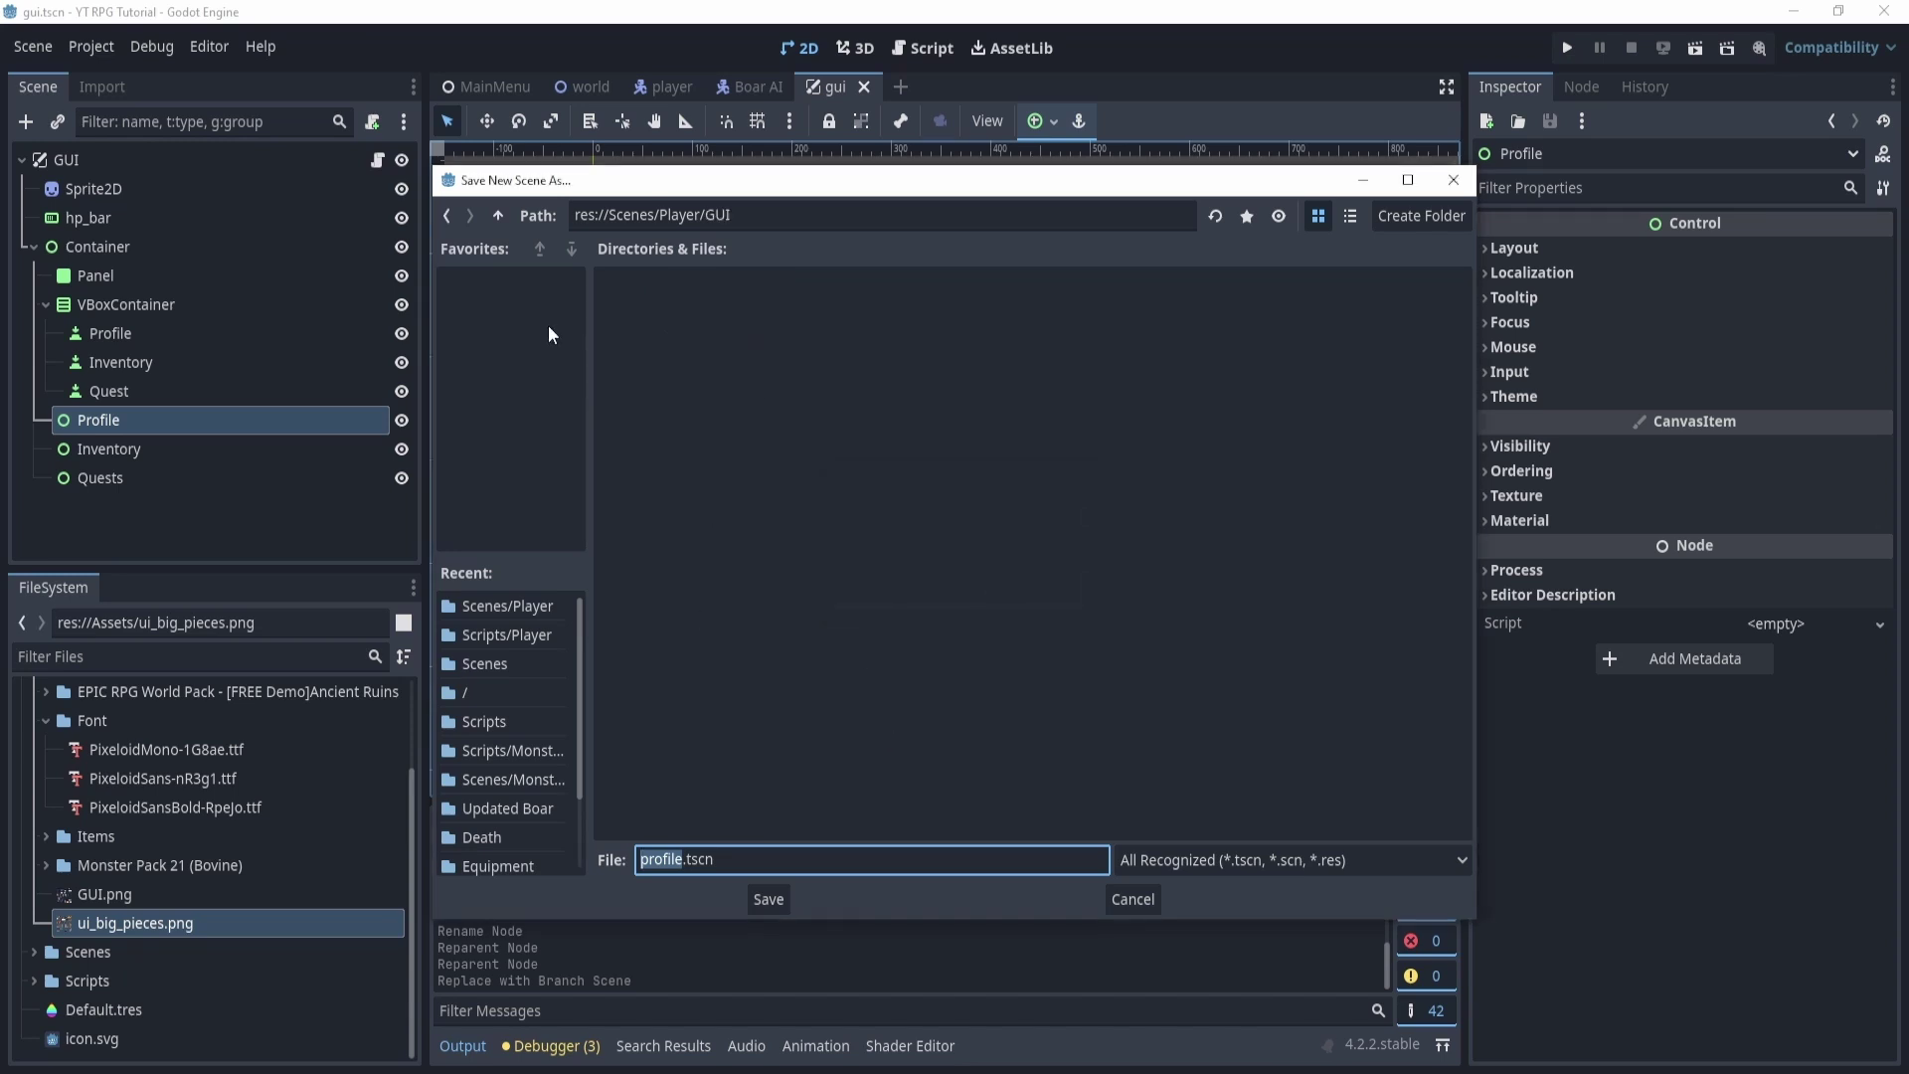
Save the Profile branch as a scene named Profile in res://Scenes/Player/GUI.
click(500, 218)
click(737, 334)
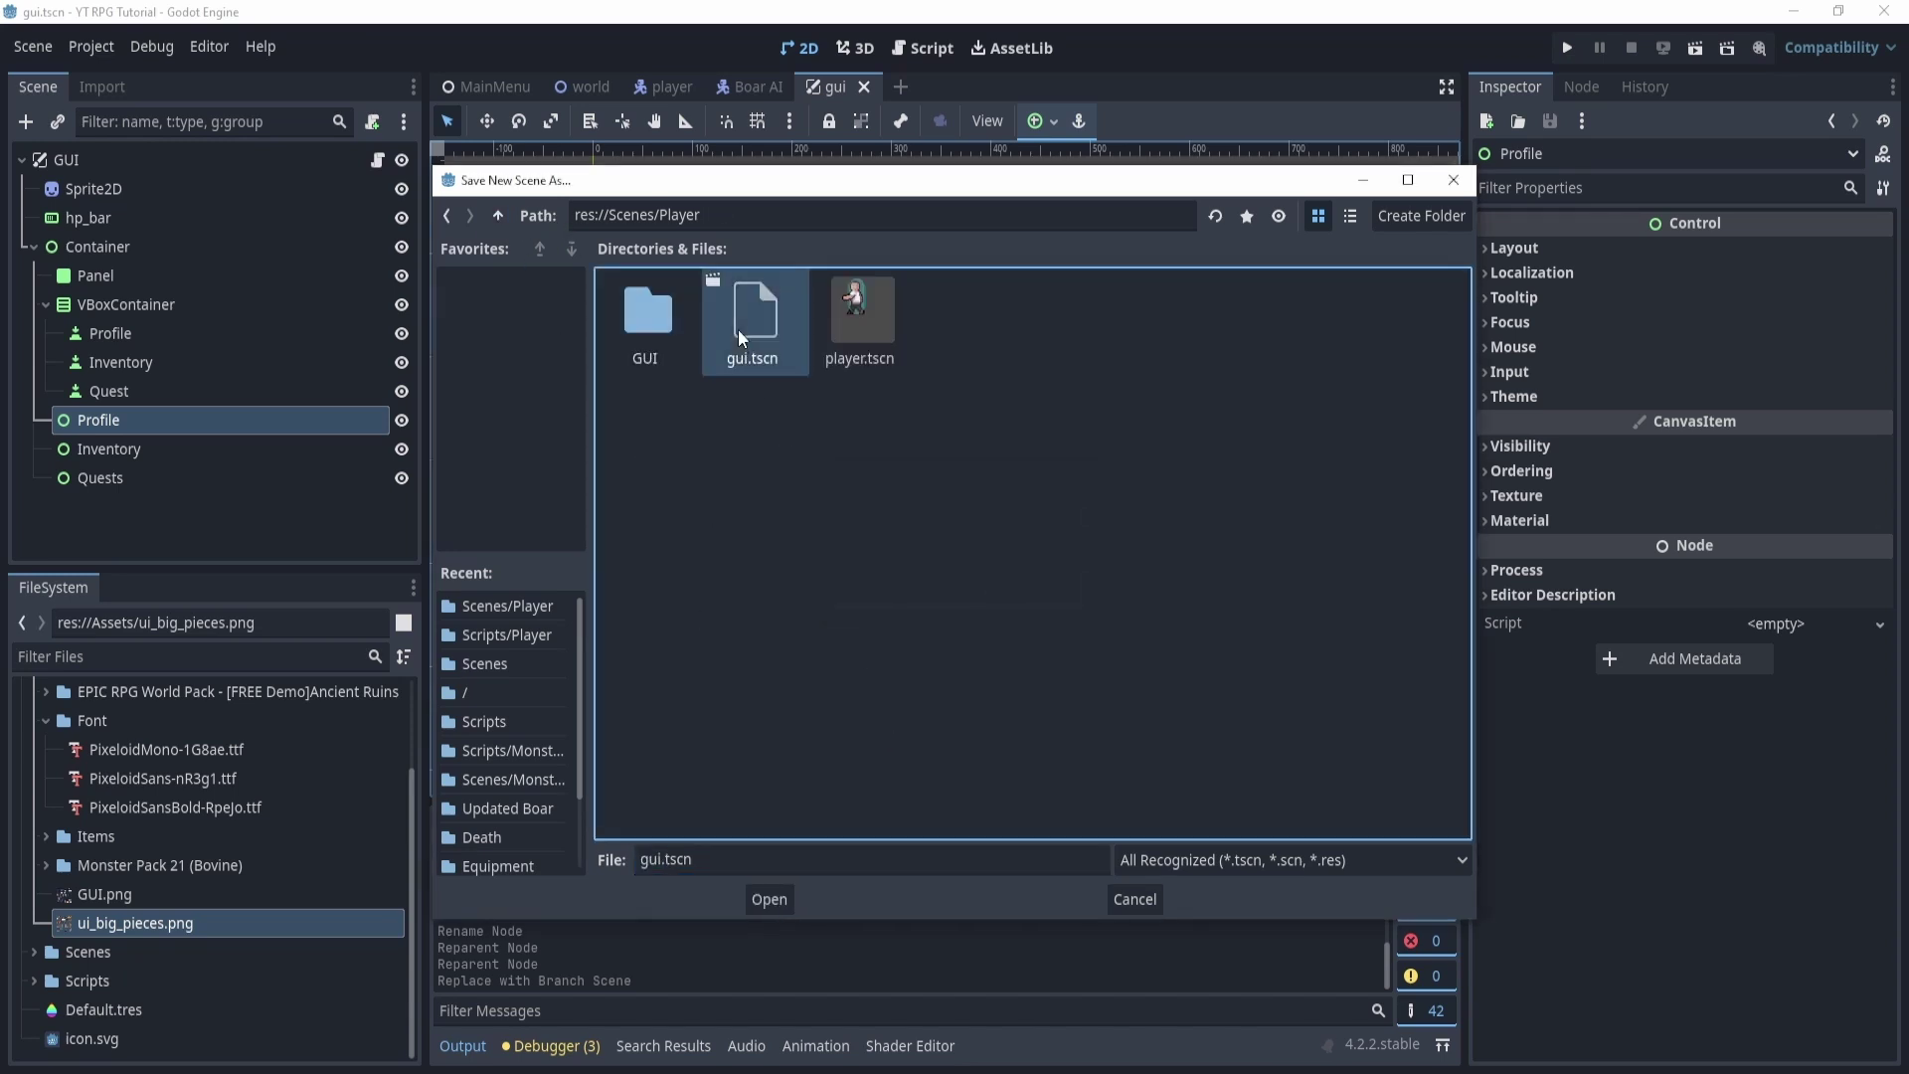
click(667, 336)
click(770, 899)
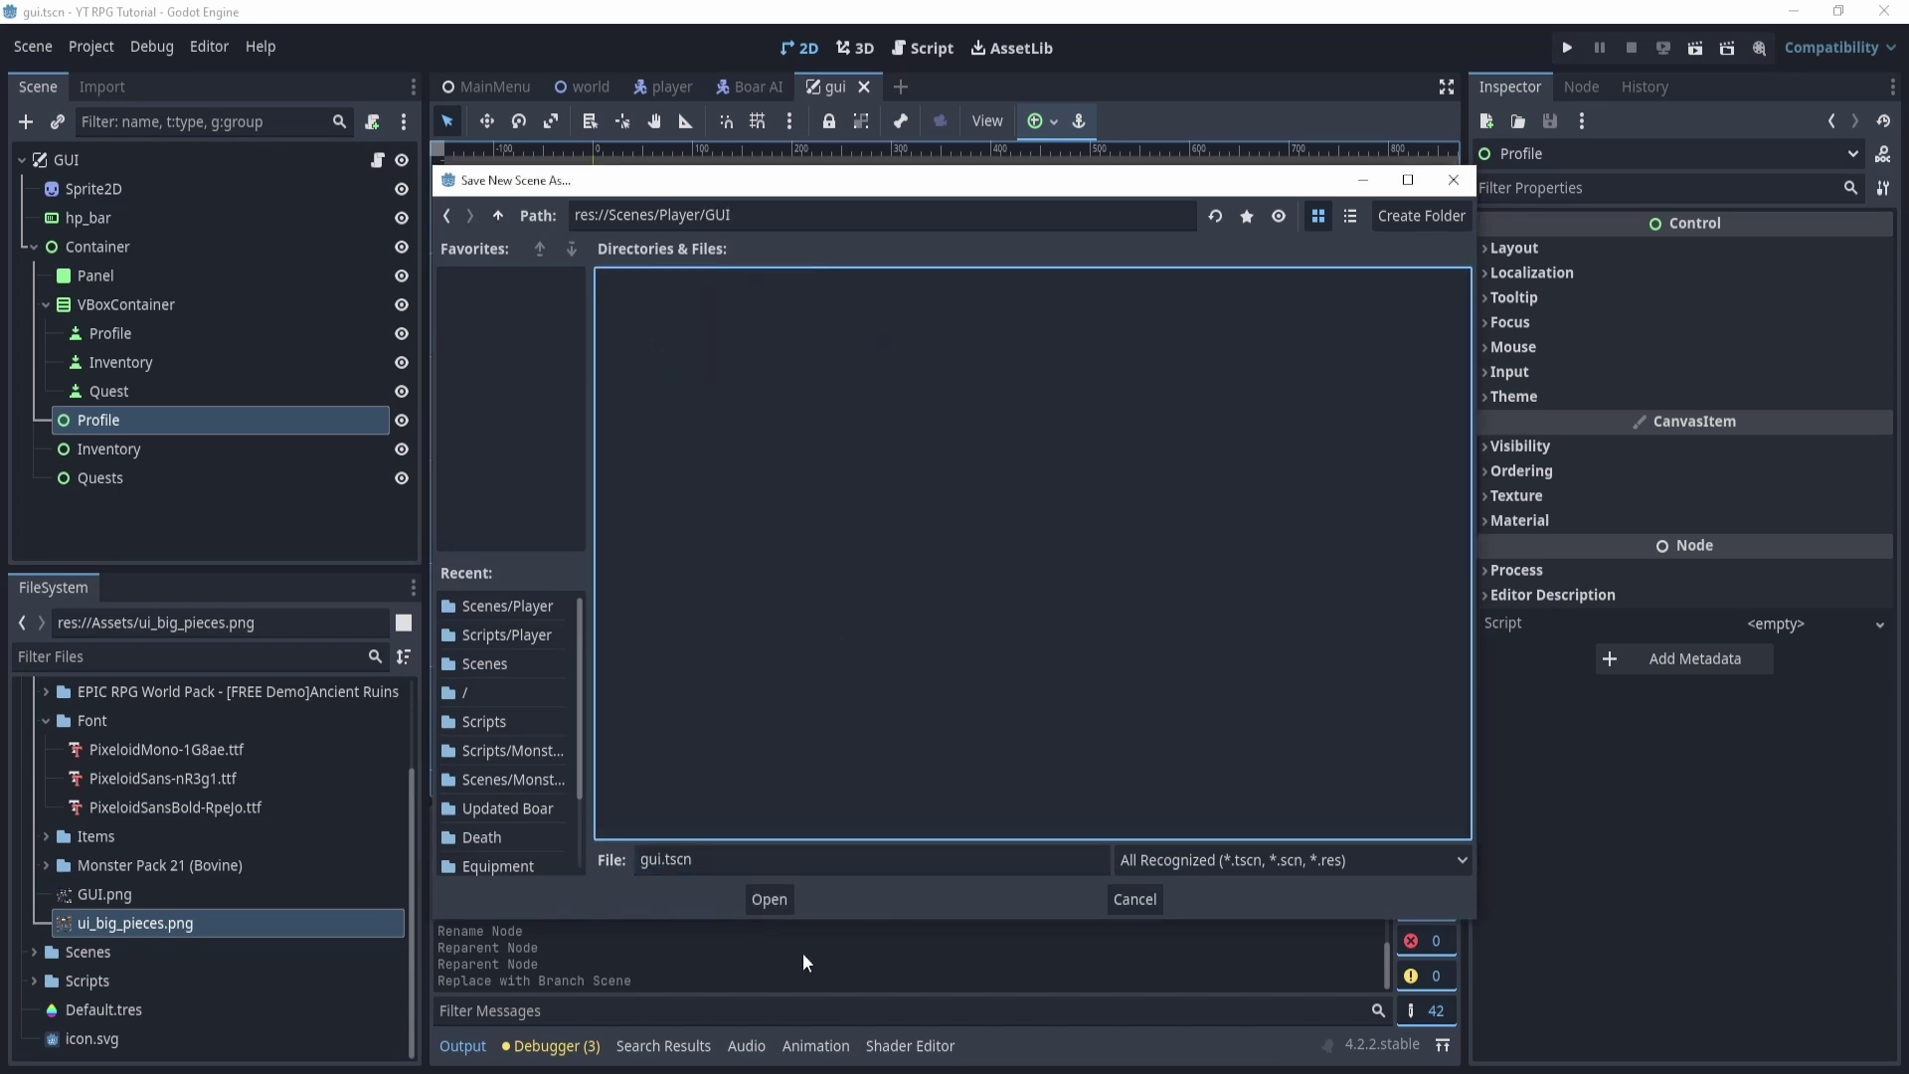
click(703, 857)
text(Profile)
key(Return)
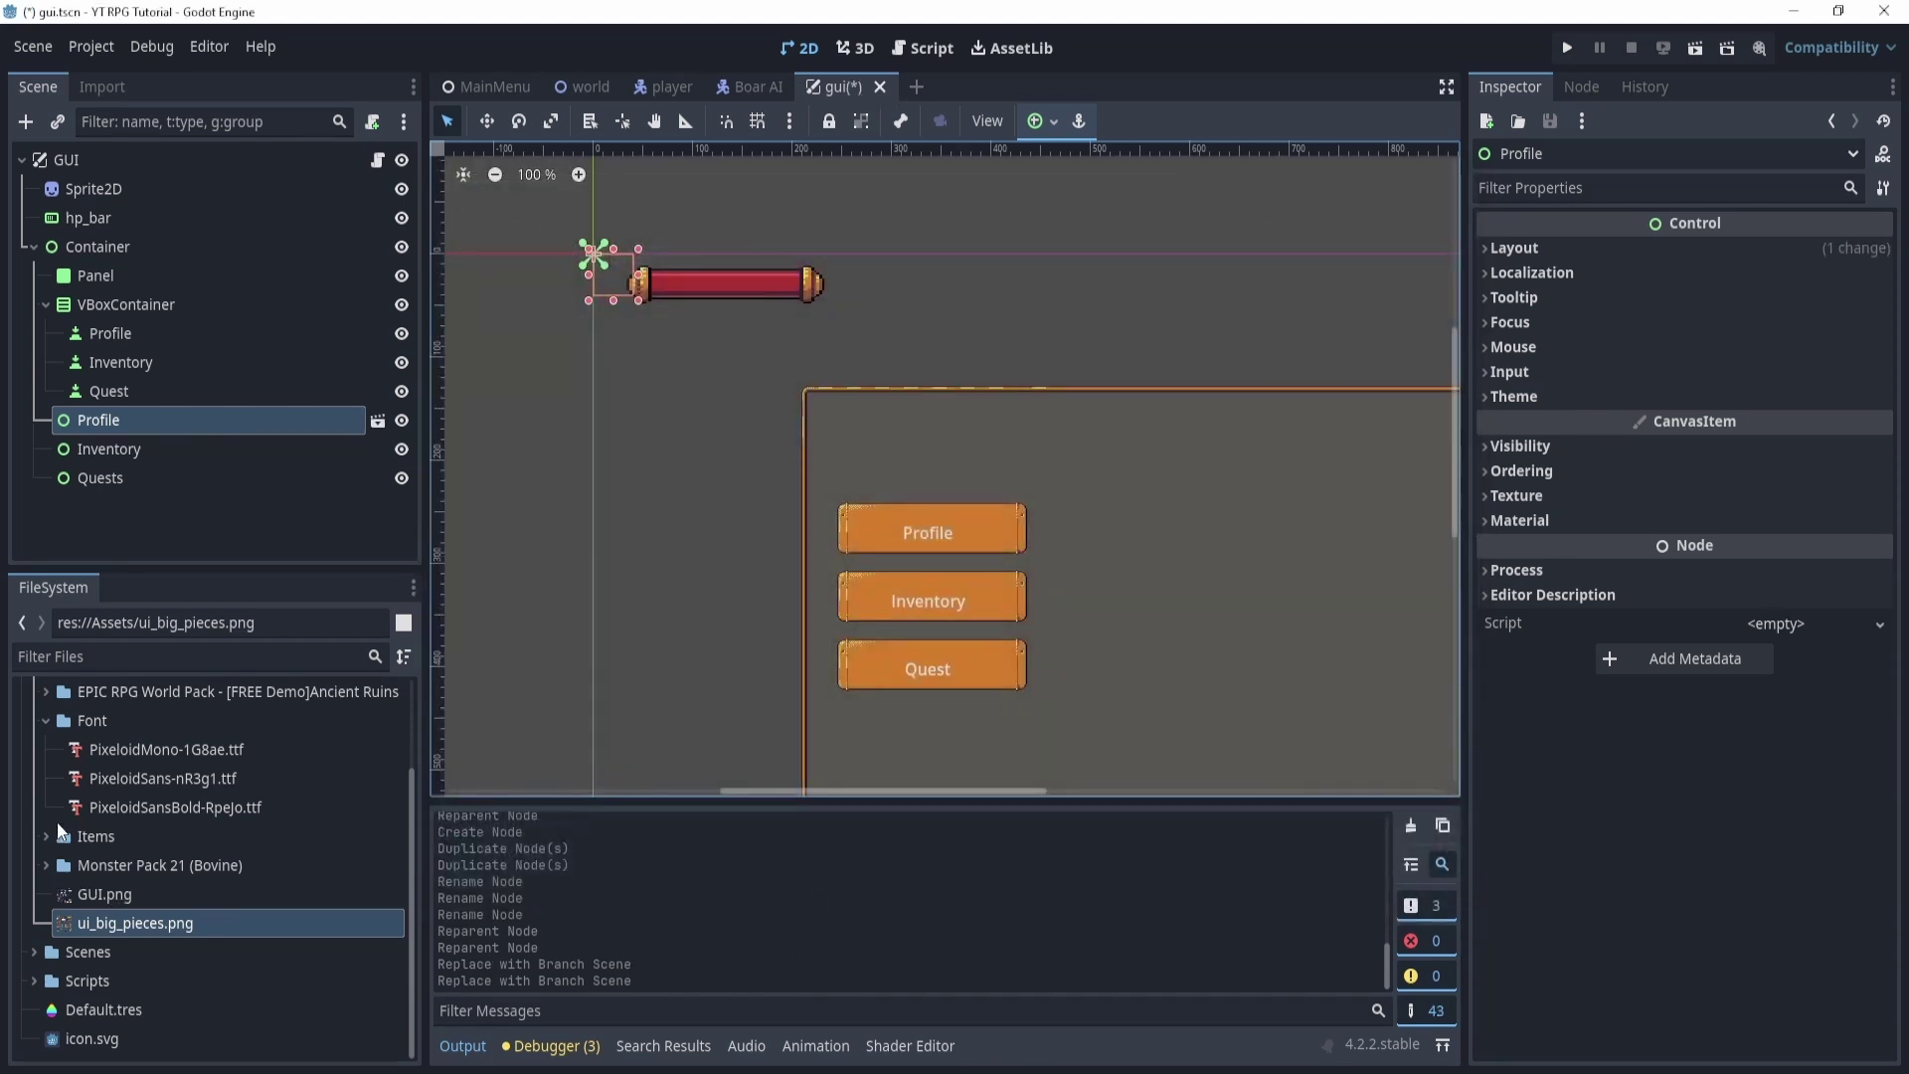
Move gui.tscn from the project's Scenes/Player folder into its GUI subfolder.
scroll(56, 778, up, 5)
click(30, 756)
click(34, 753)
click(34, 782)
click(45, 808)
double_click(46, 867)
scroll(65, 866, down, 2)
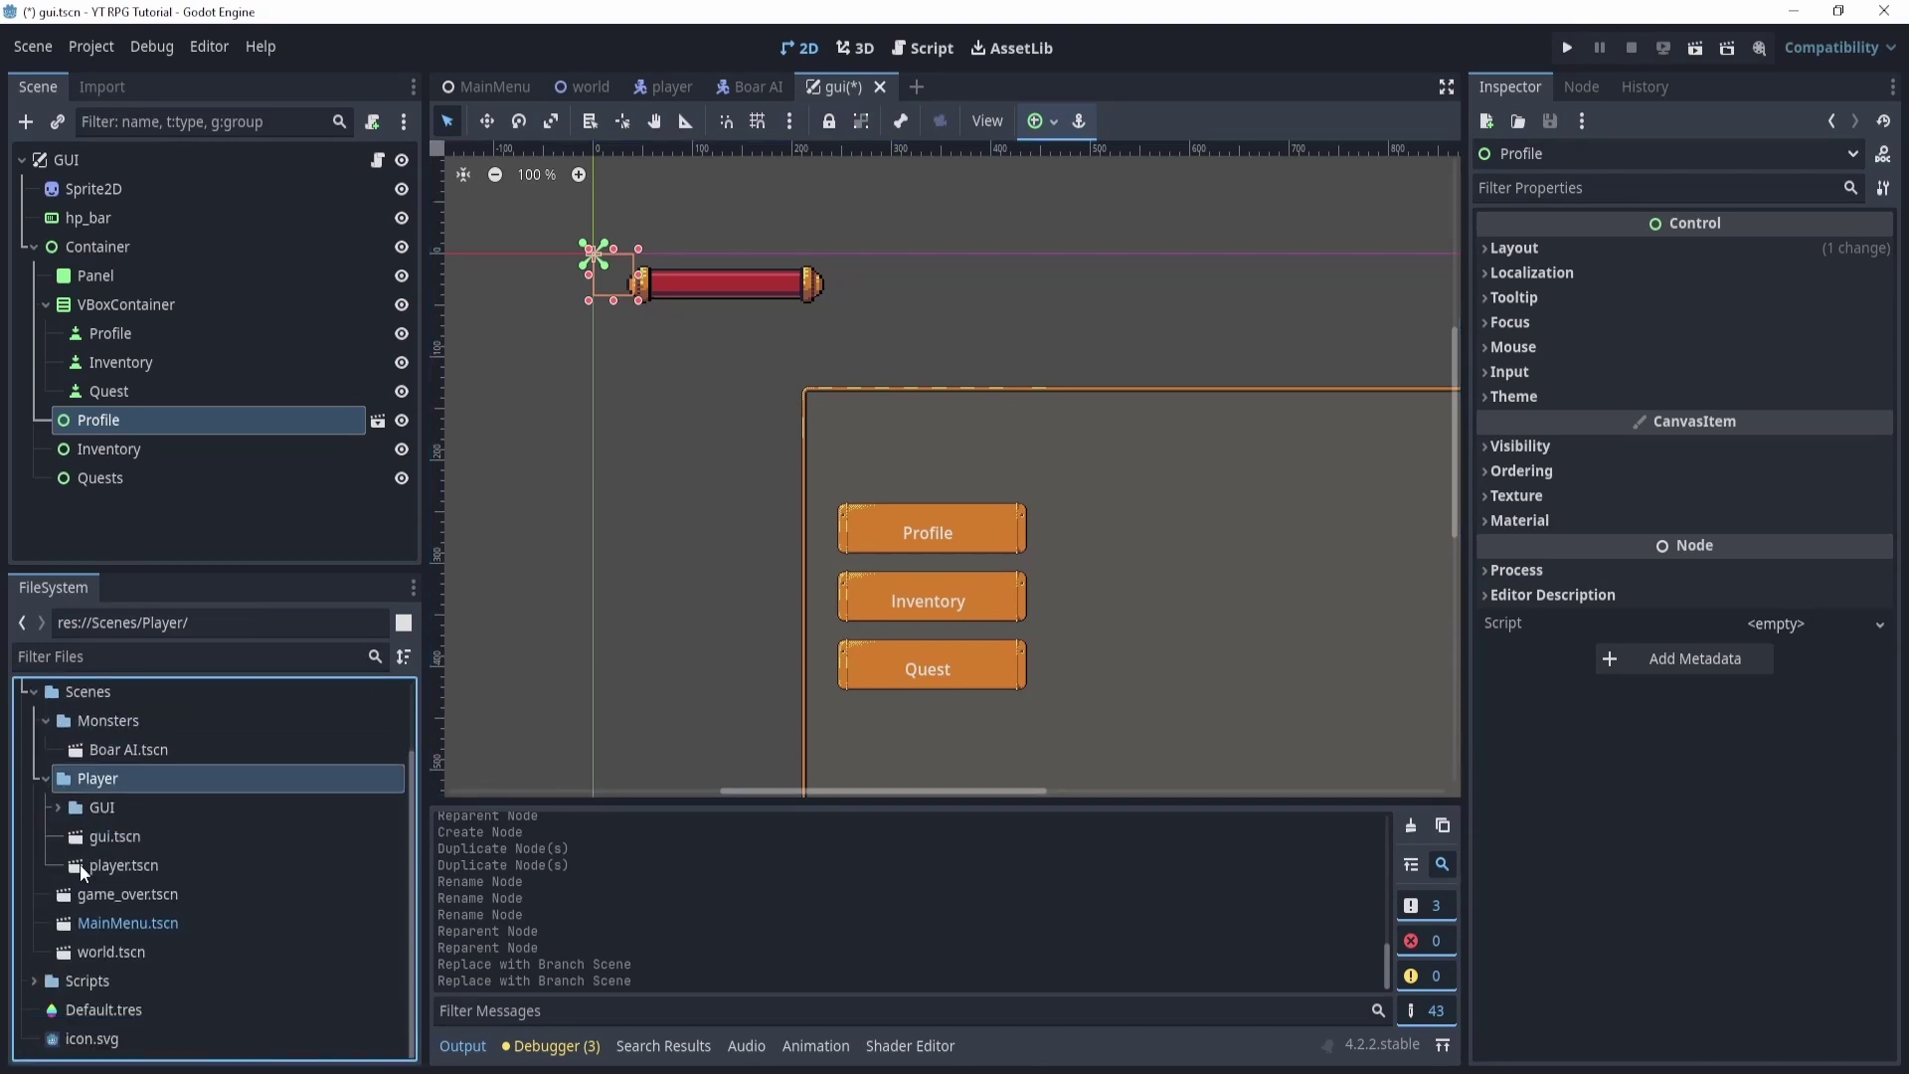
drag(105, 839, 110, 807)
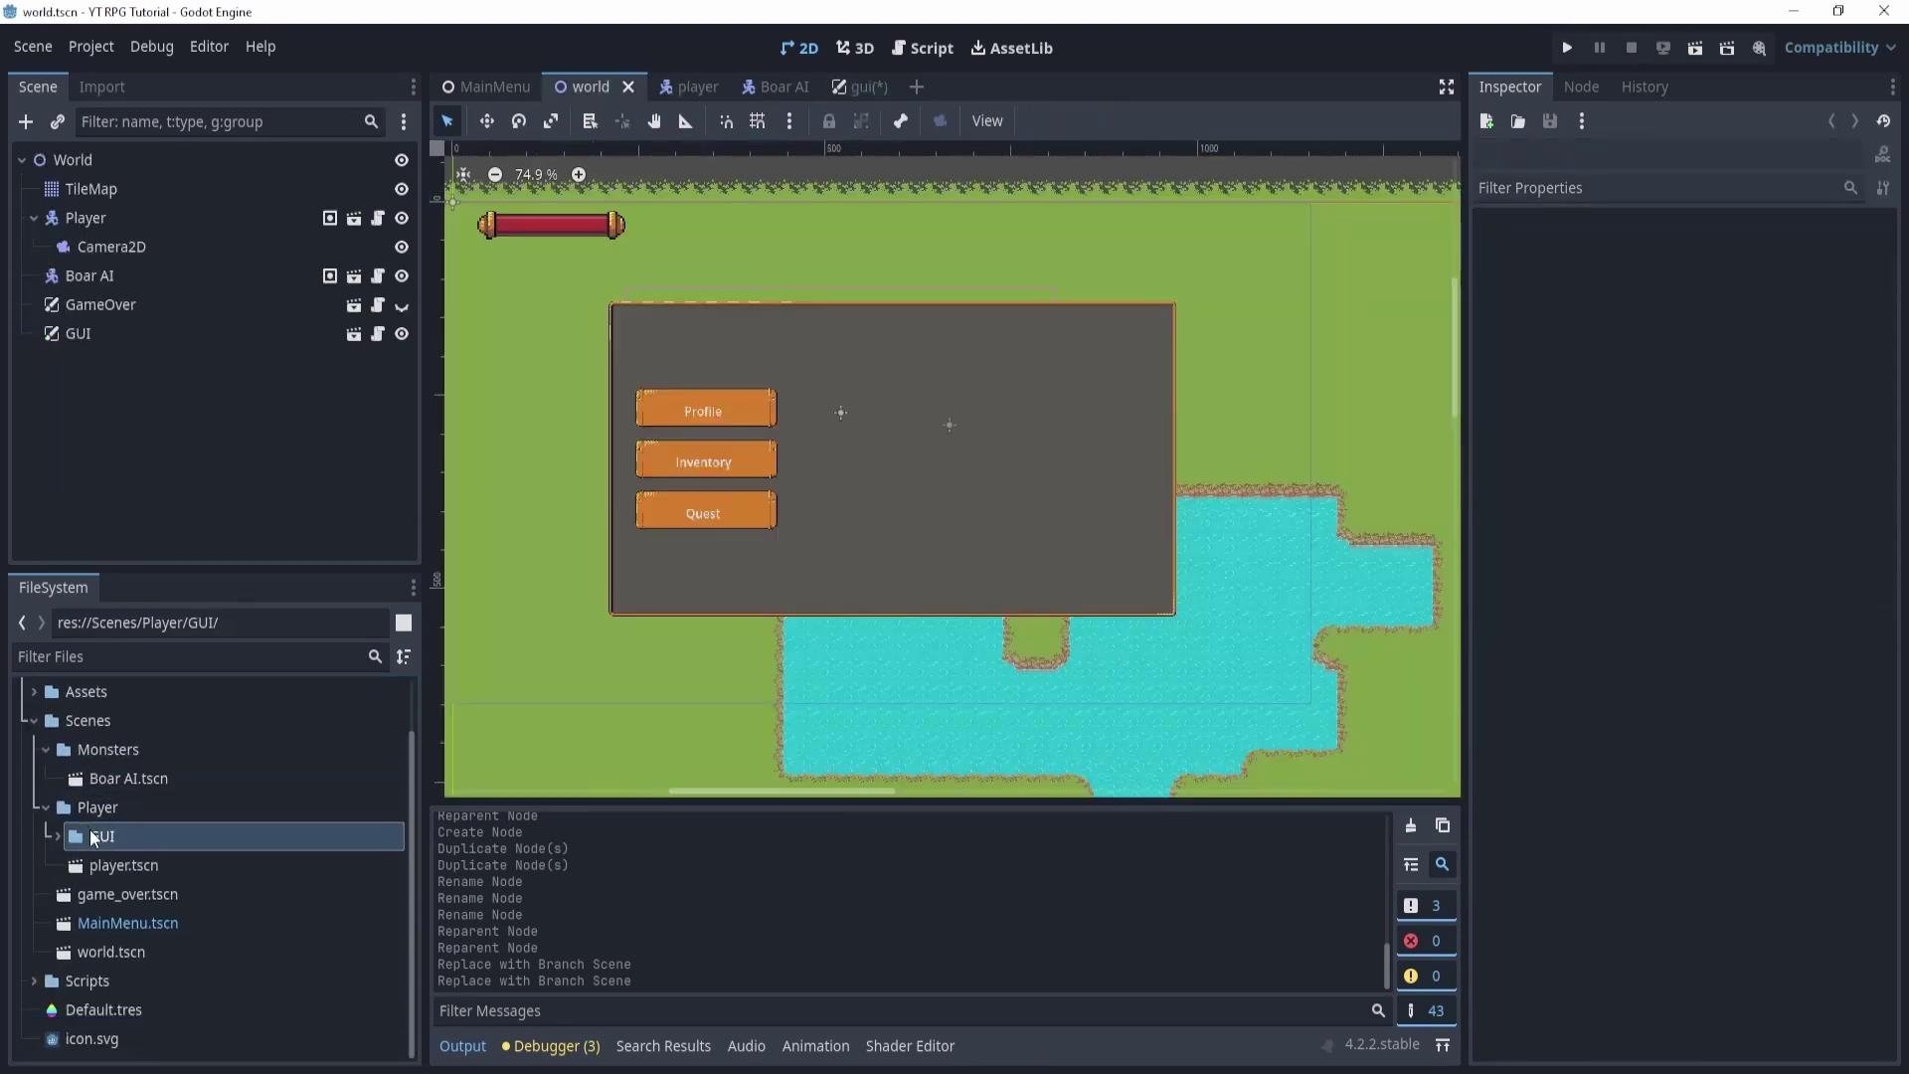
In the GUI scene, save the Inventory Control branch as inventory.tscn in res://Scenes/Player/GUI.
click(58, 836)
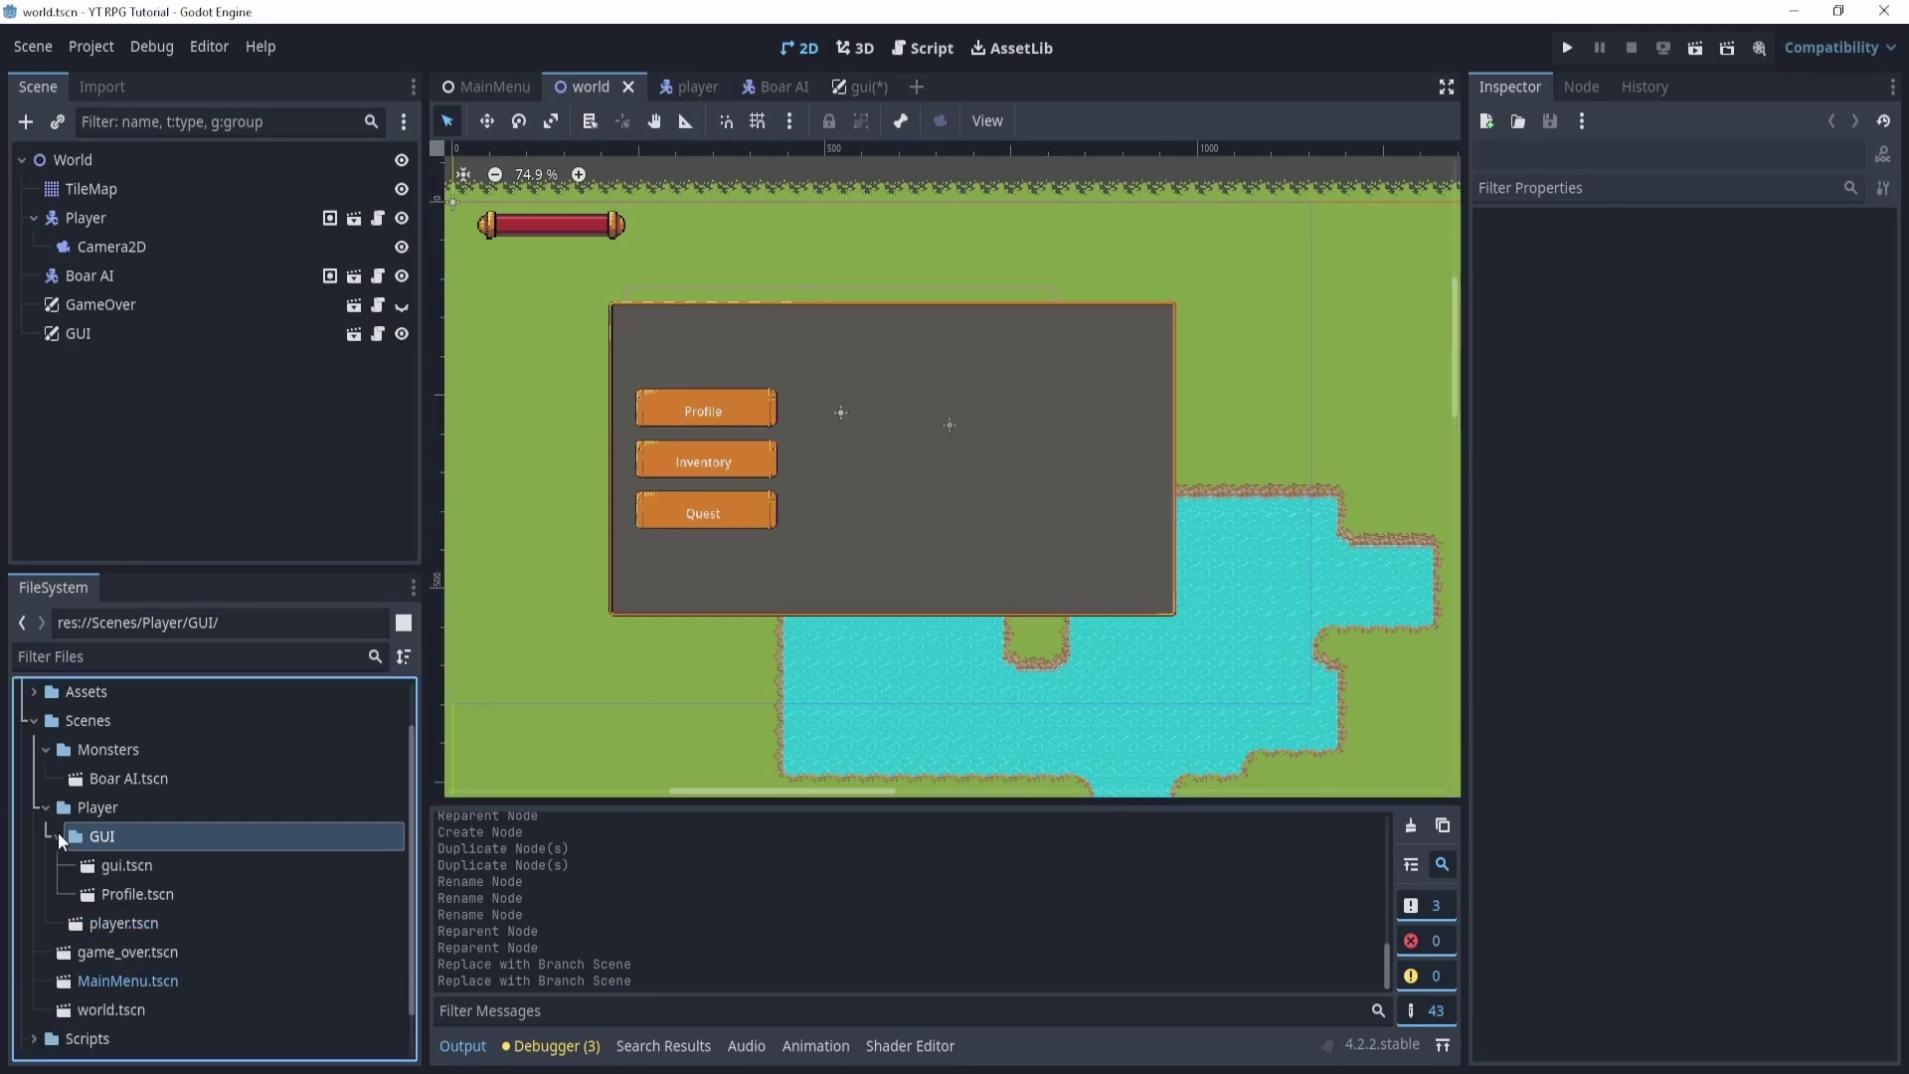
click(859, 94)
right_click(146, 451)
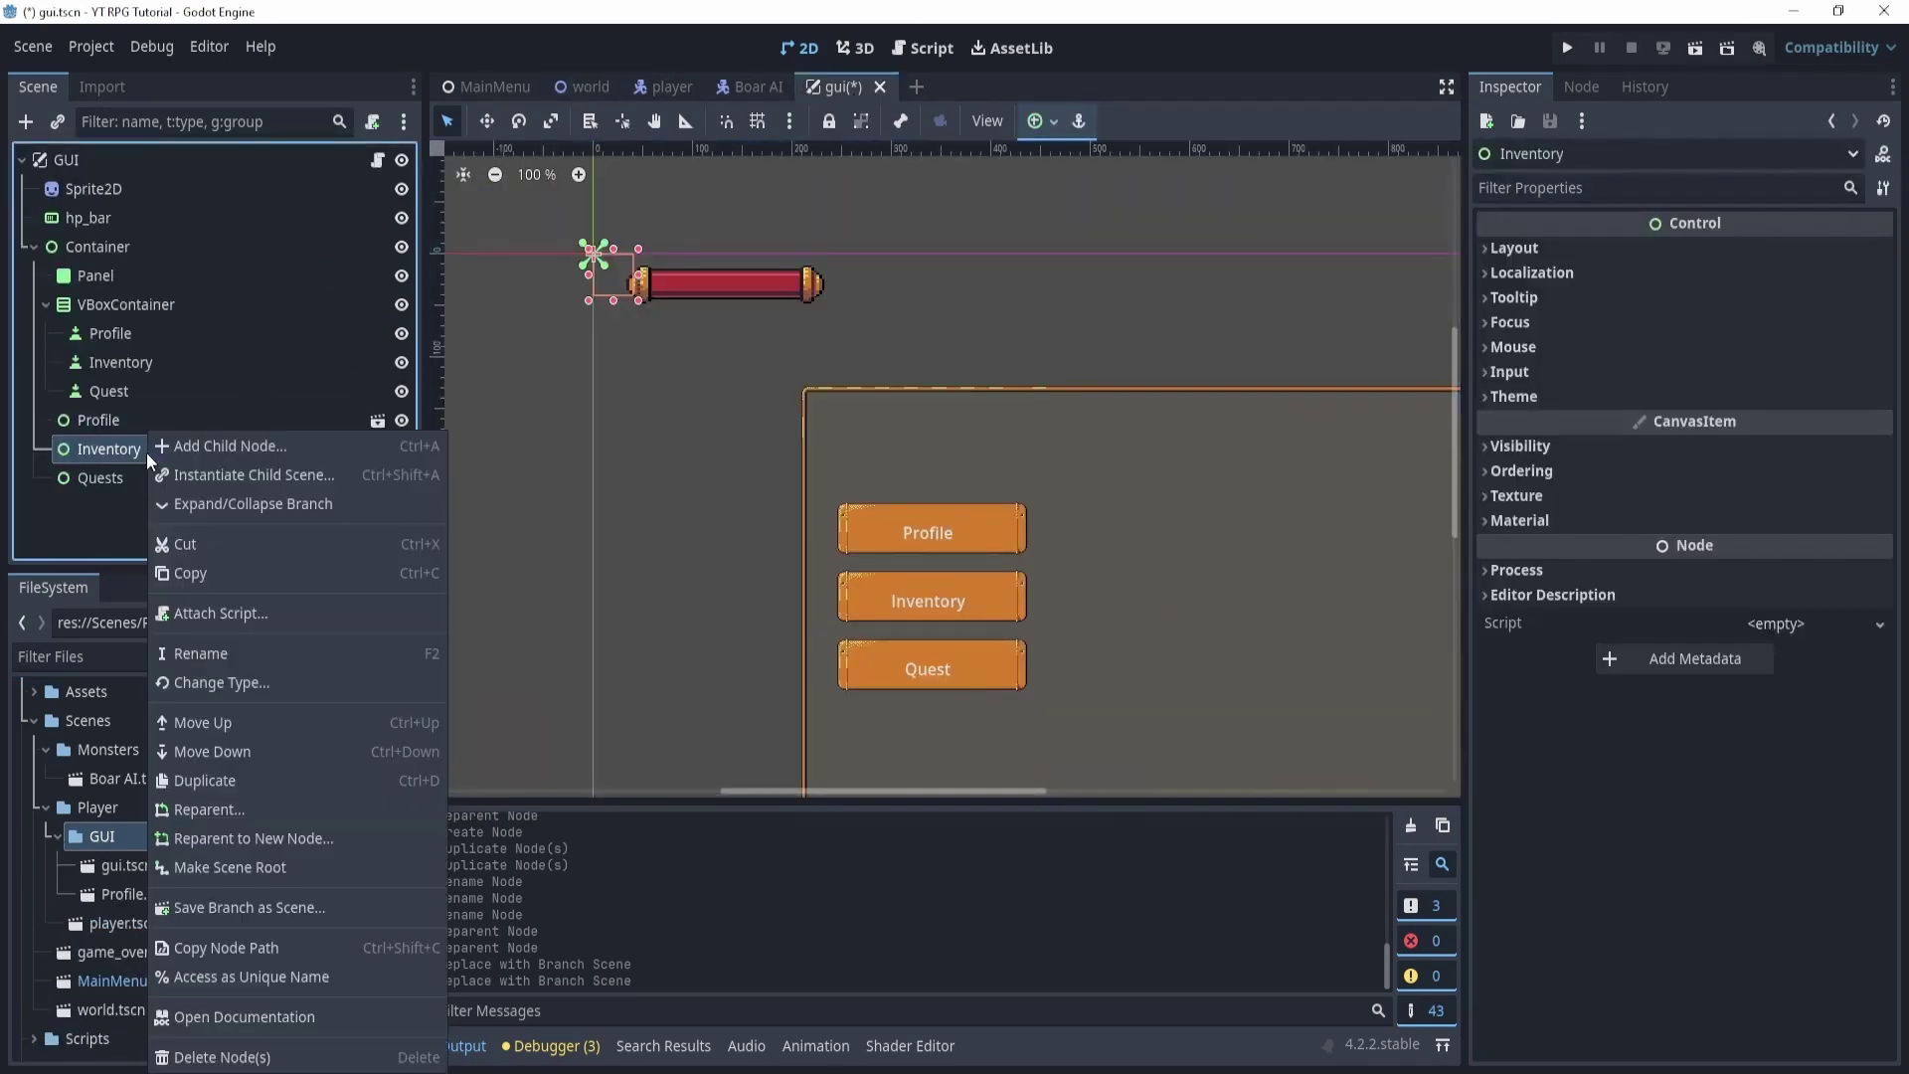
click(277, 907)
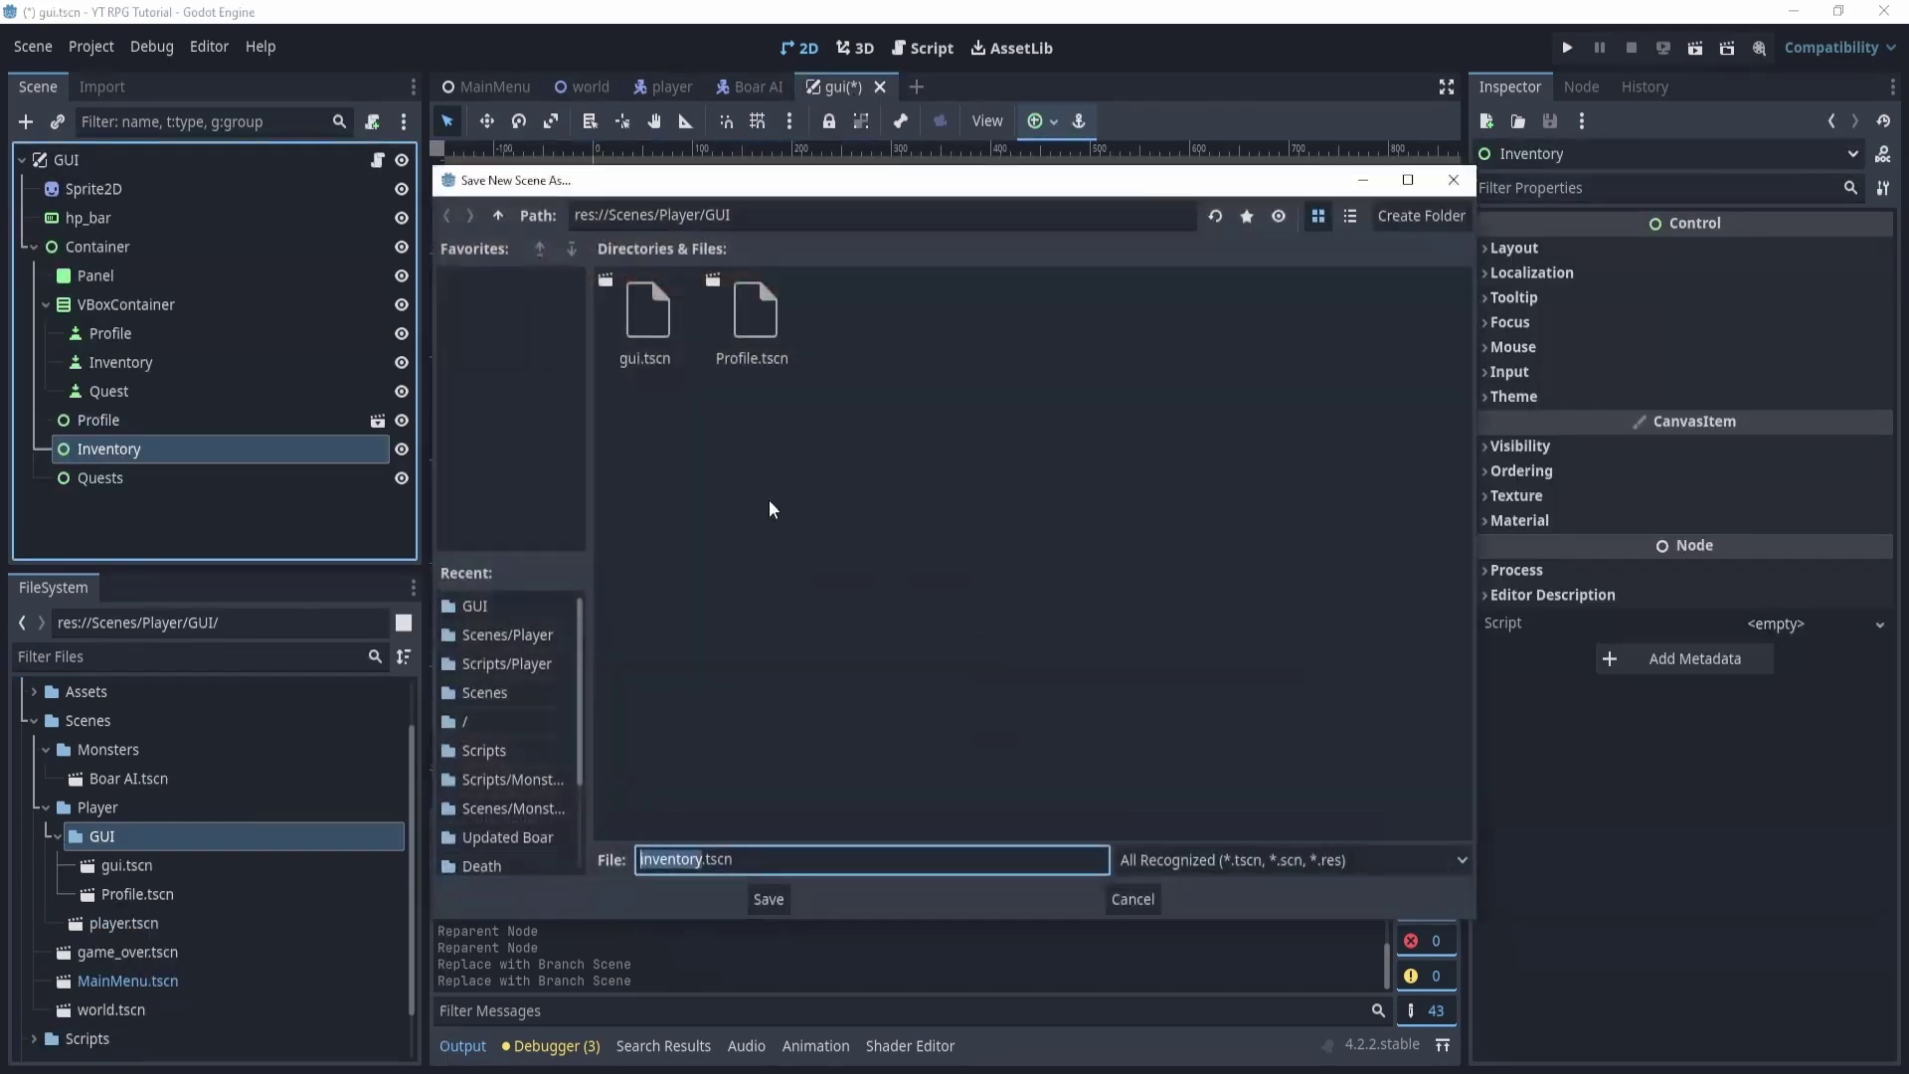
click(770, 900)
Save the Quests Control branch as quests.tscn in res://Scenes/Player/GUI, and save the GUI scene.
right_click(219, 480)
click(360, 907)
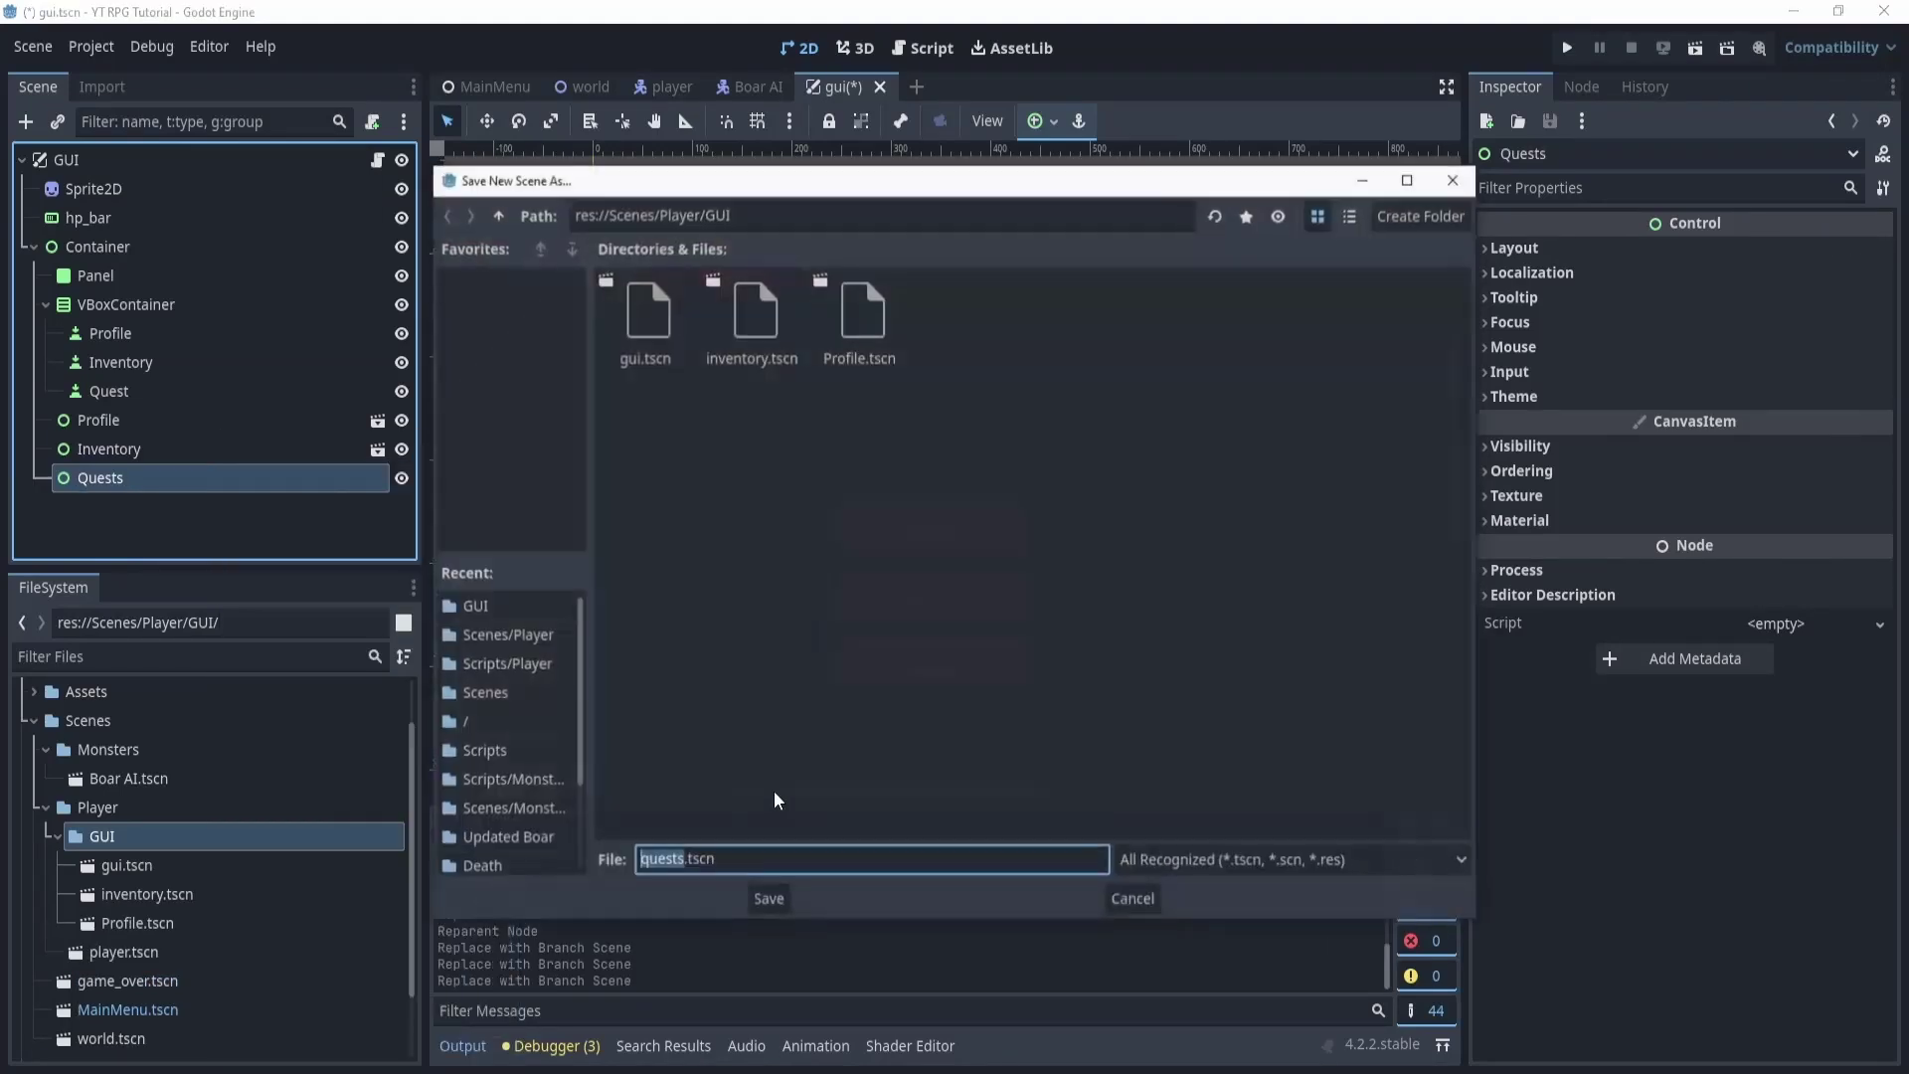
click(774, 904)
scroll(852, 362, down, 2)
key(ctrl+s)
middle_drag(703, 383, 738, 447)
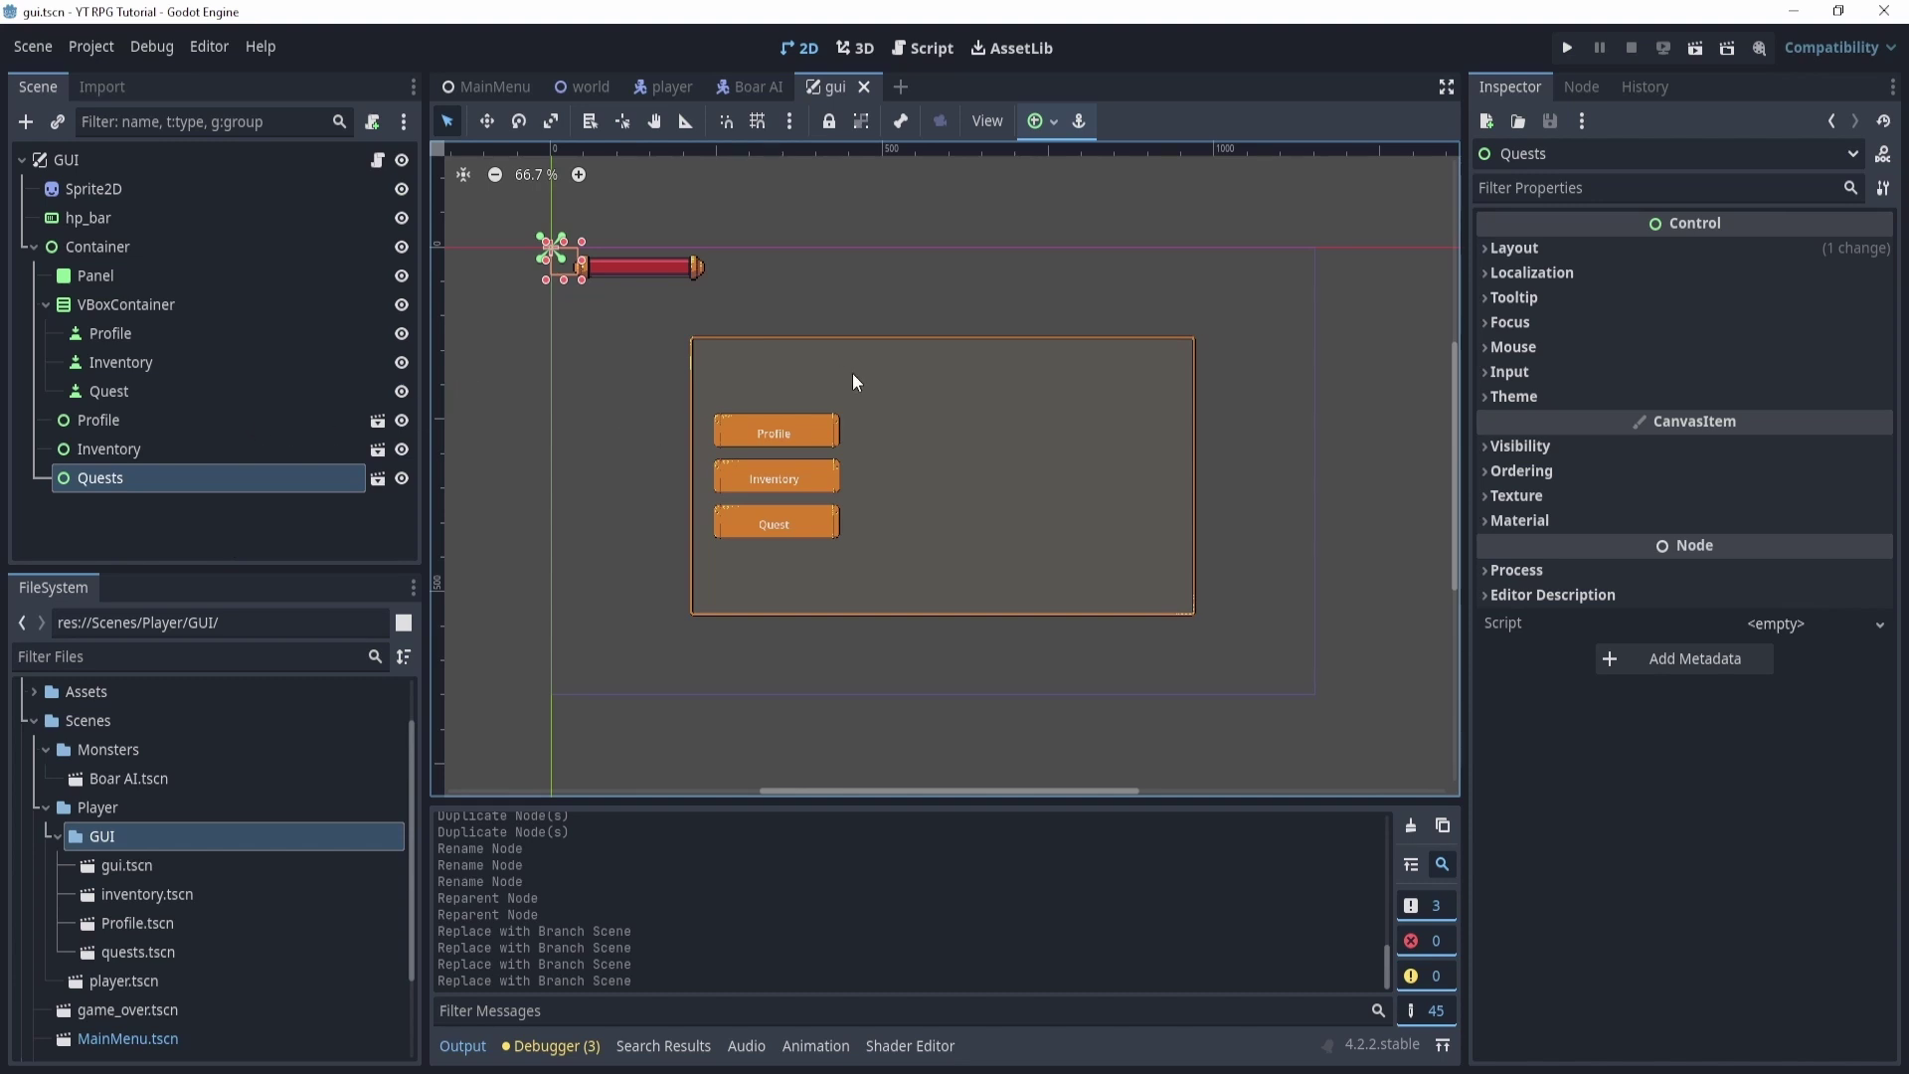
Open the GUI node's script and add the condition if Input.is_action_just_pressed("Pause"): at the end of _process.
click(338, 160)
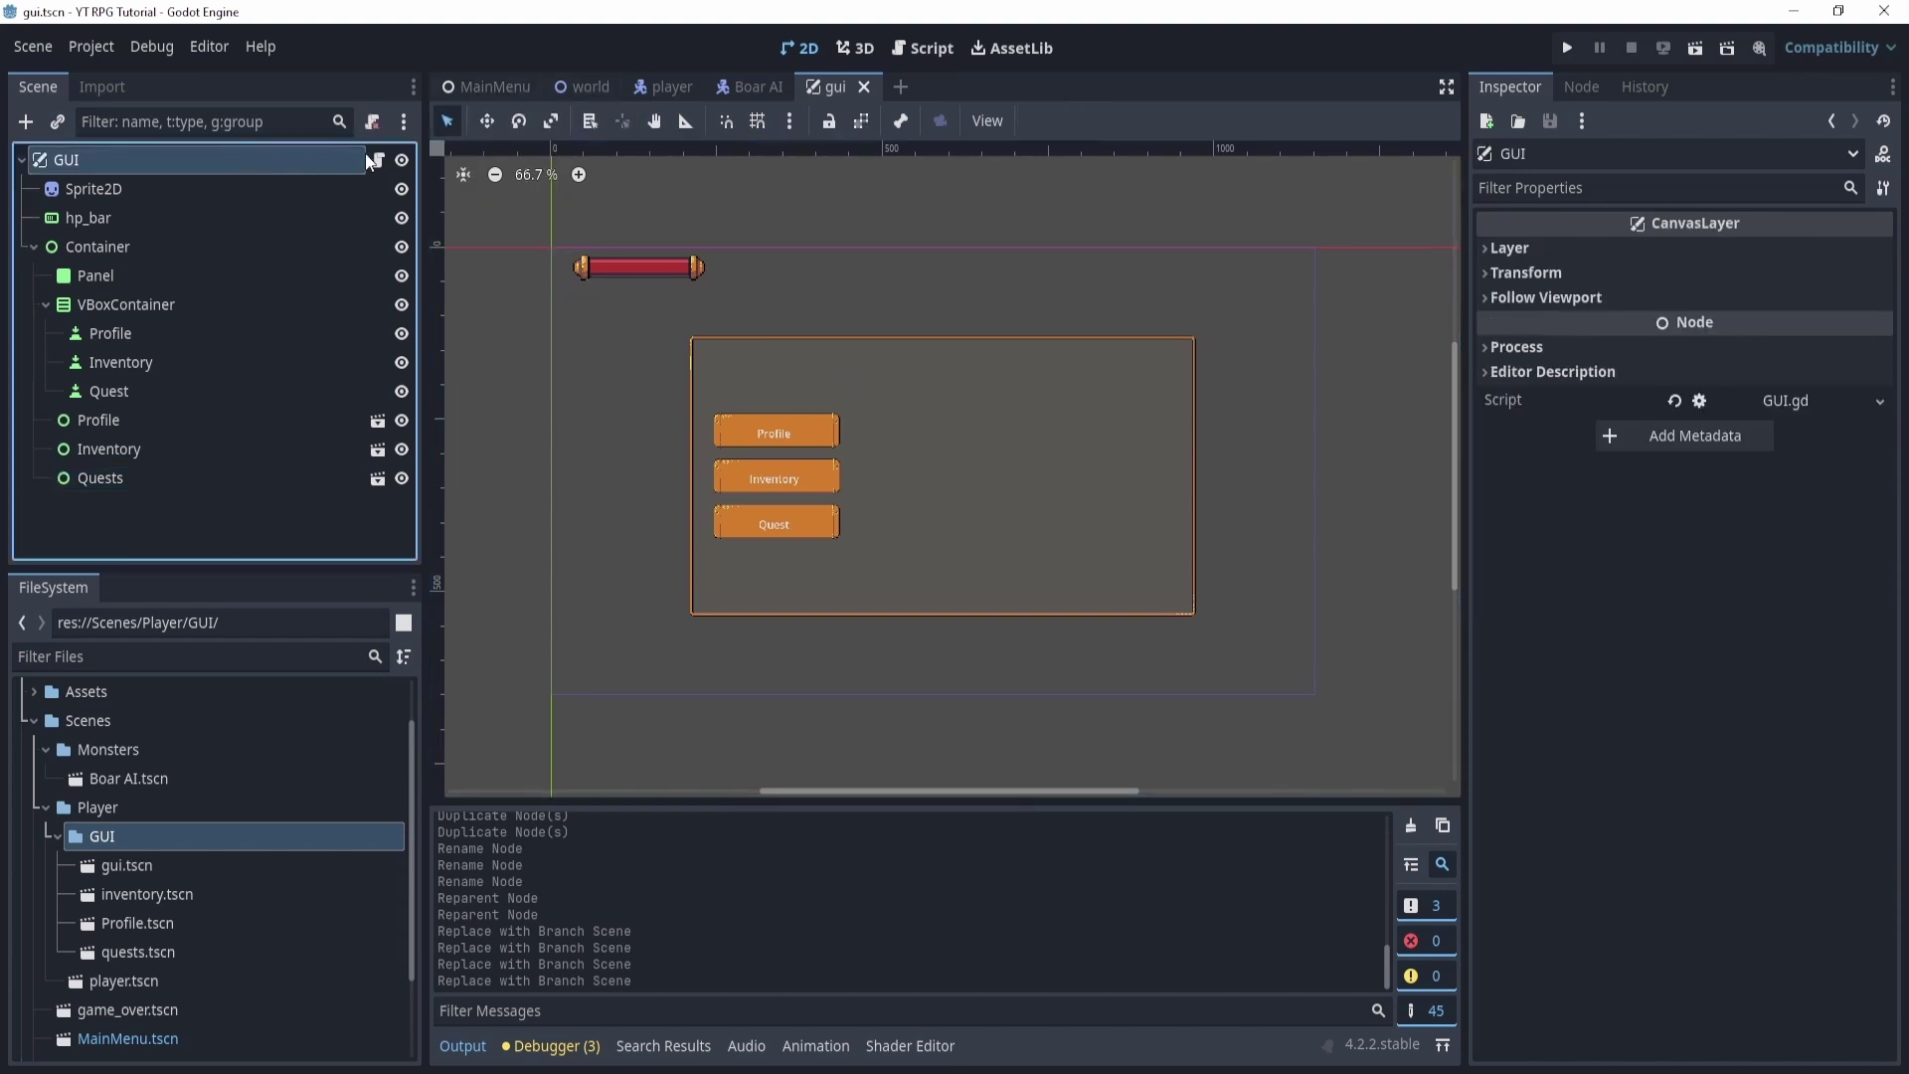
click(376, 160)
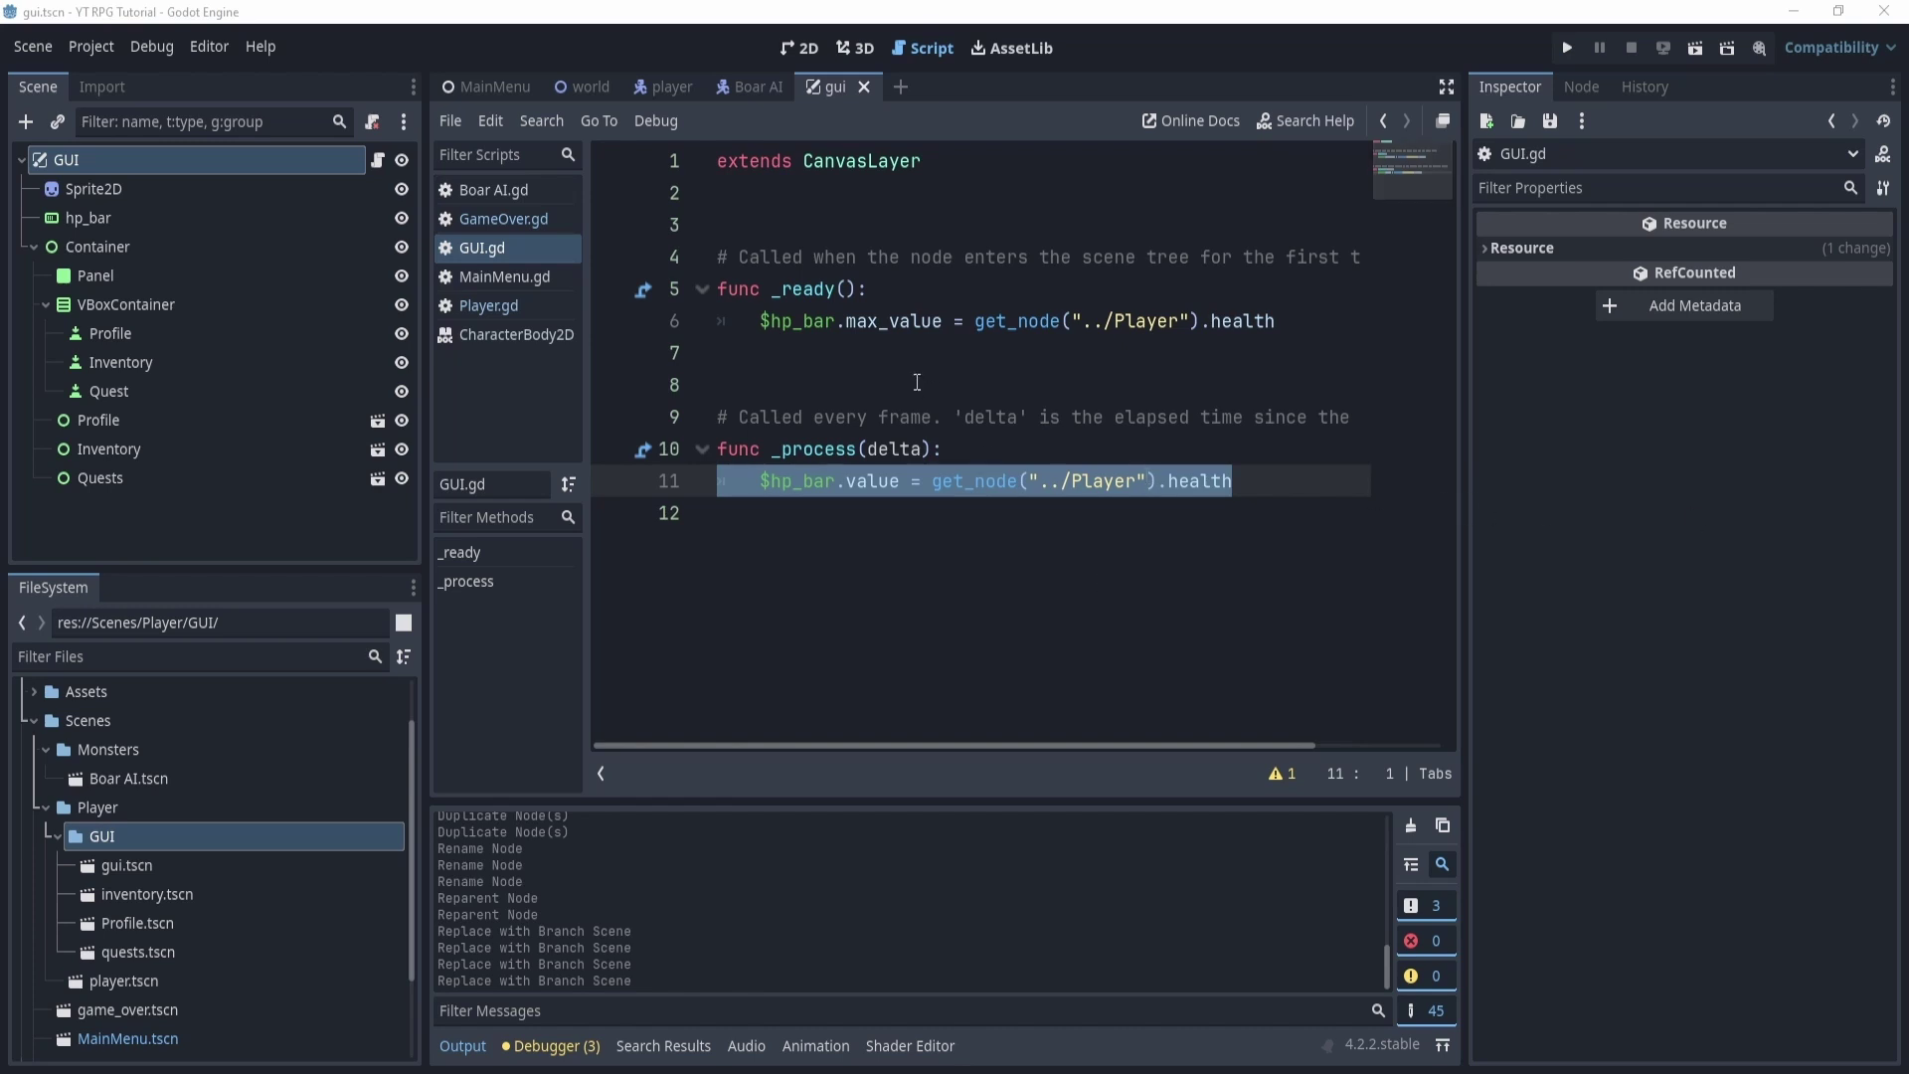
click(871, 561)
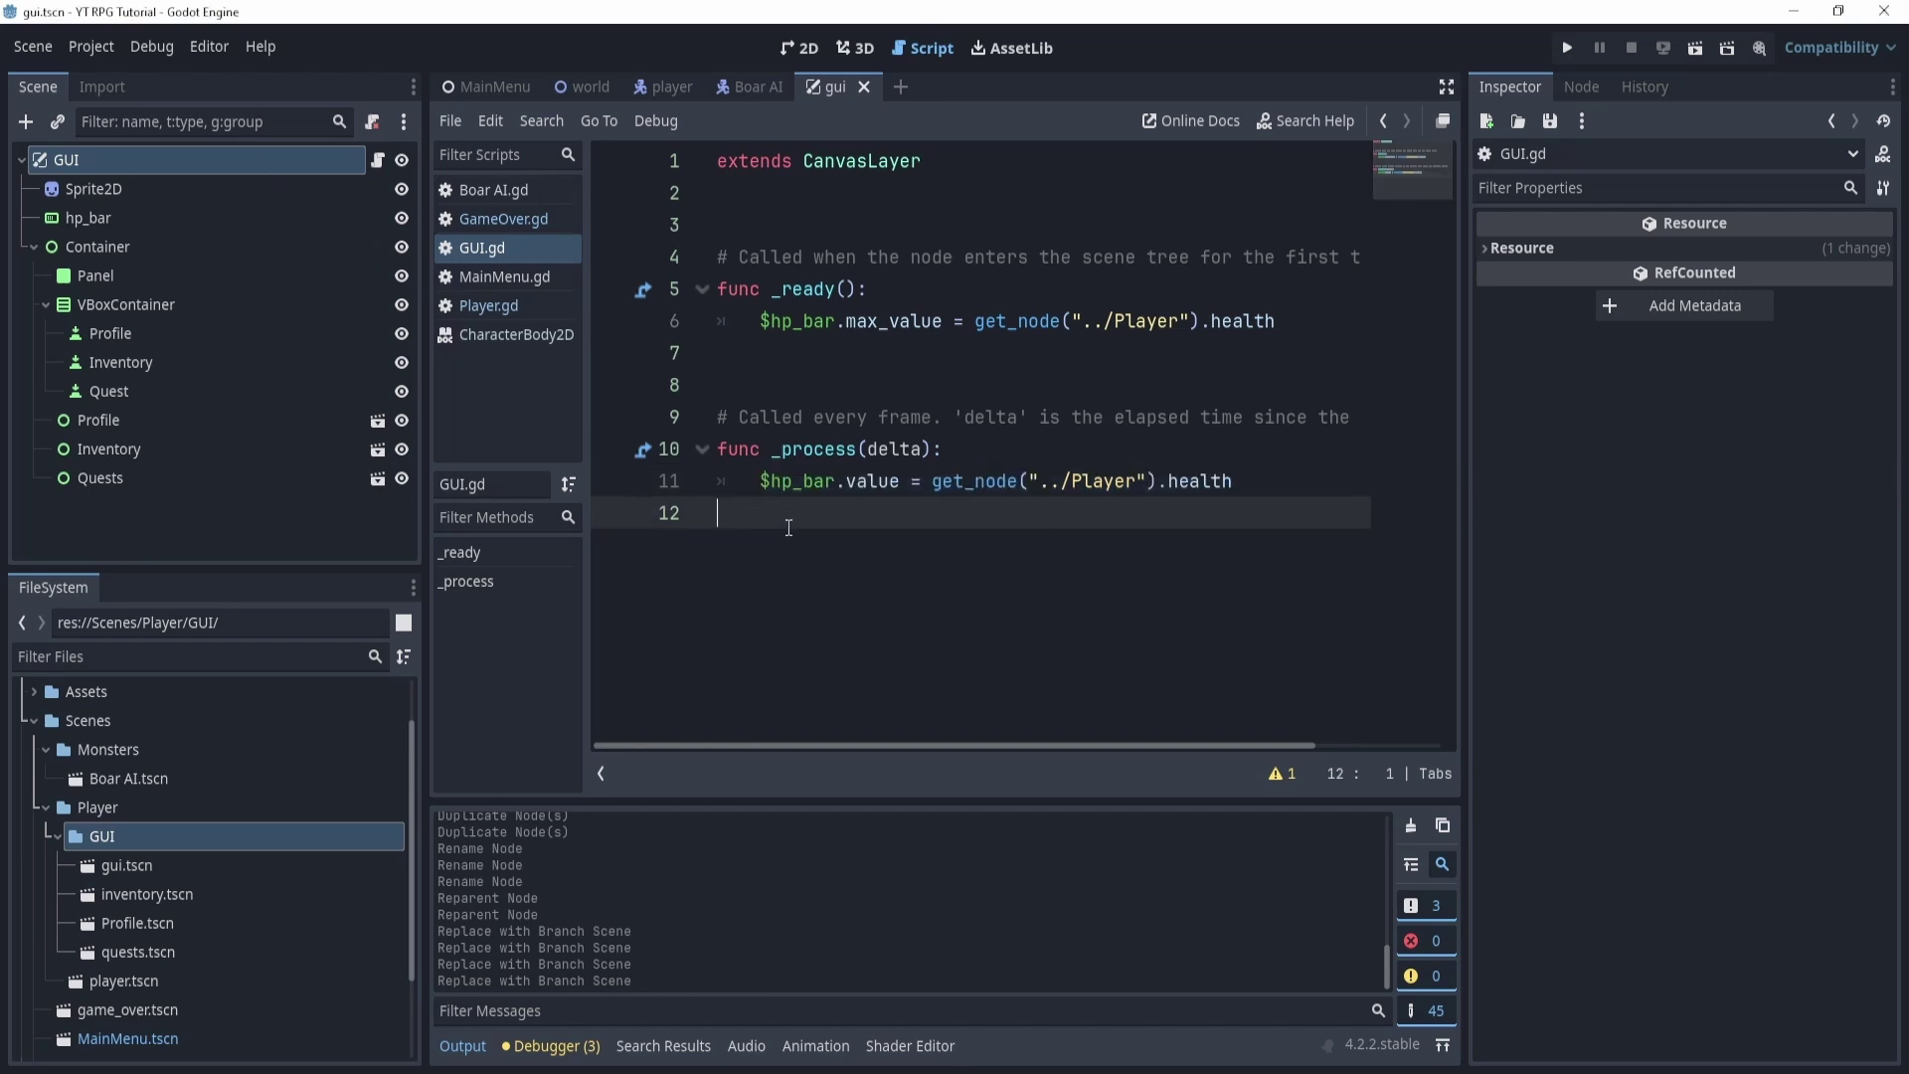
text(if Input.is_a)
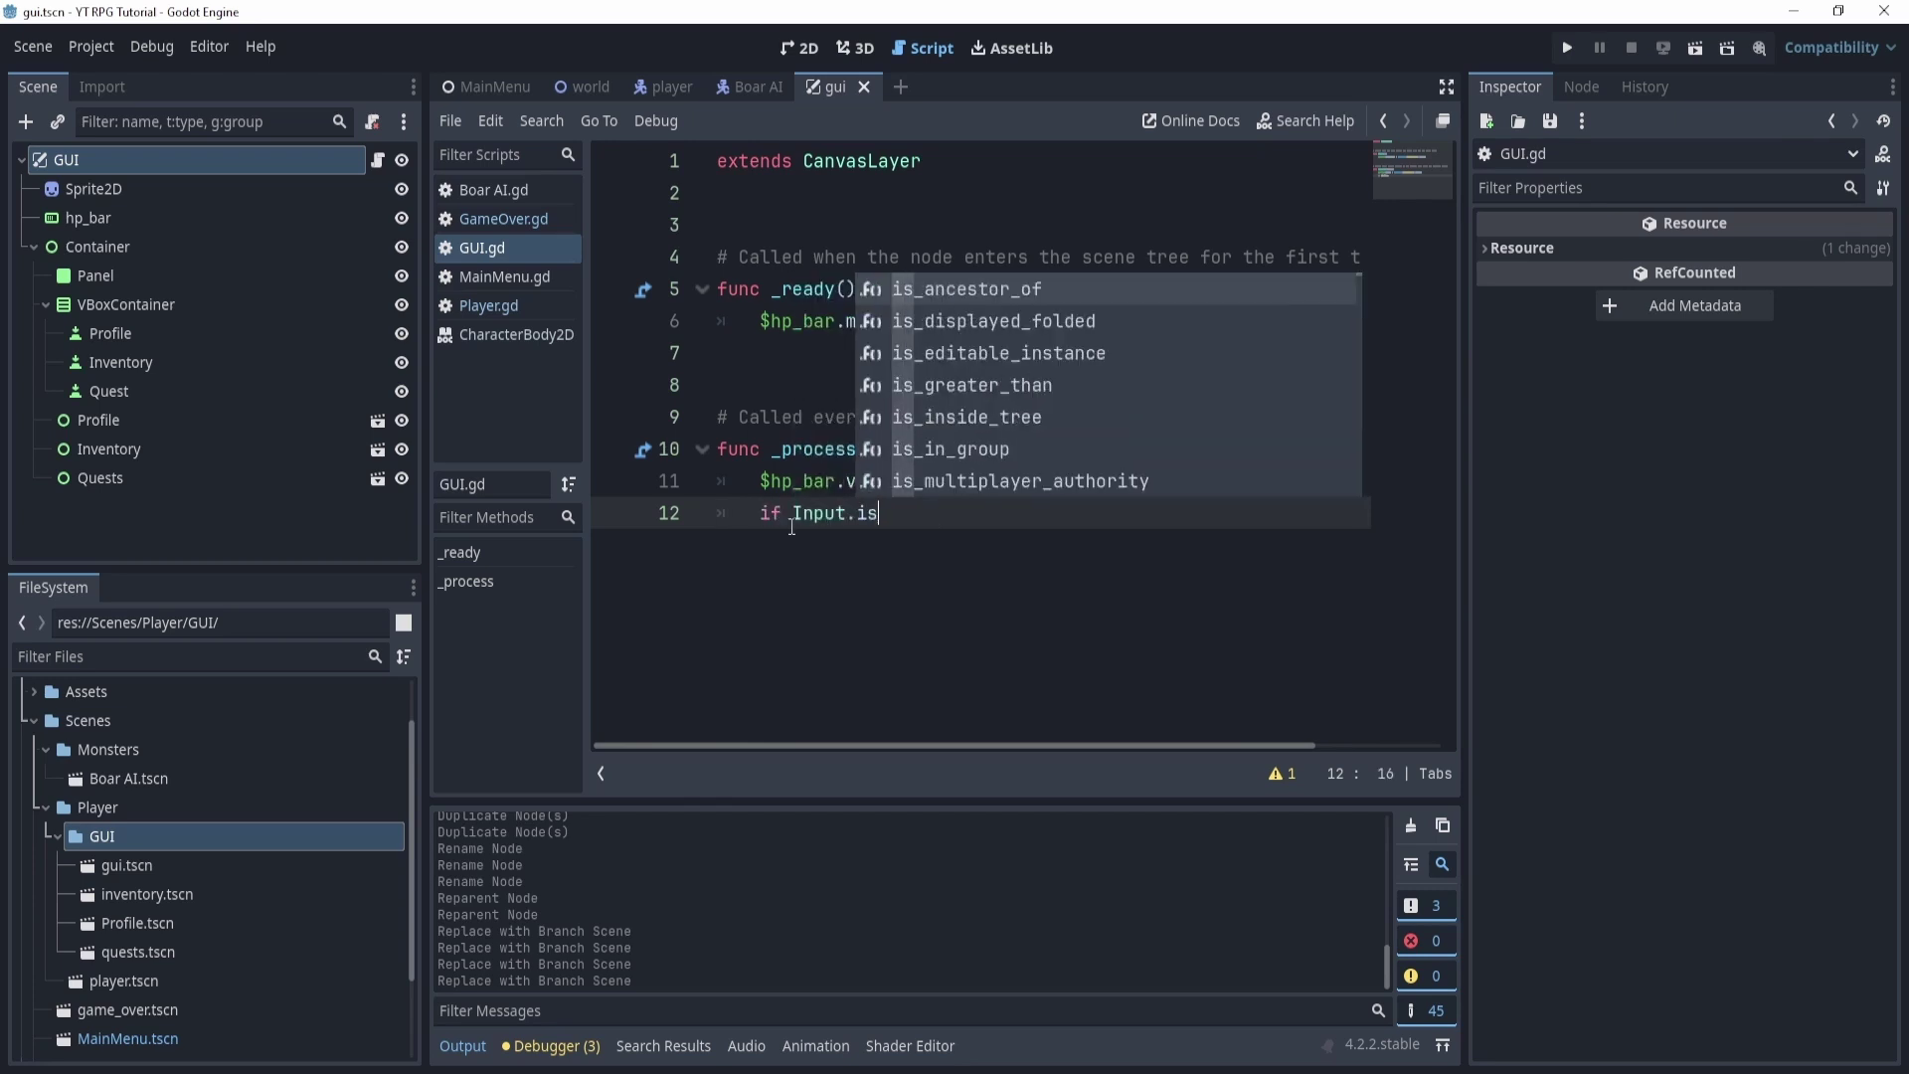
key(Return)
text(")
key(Down)
key(Down)
key(Down)
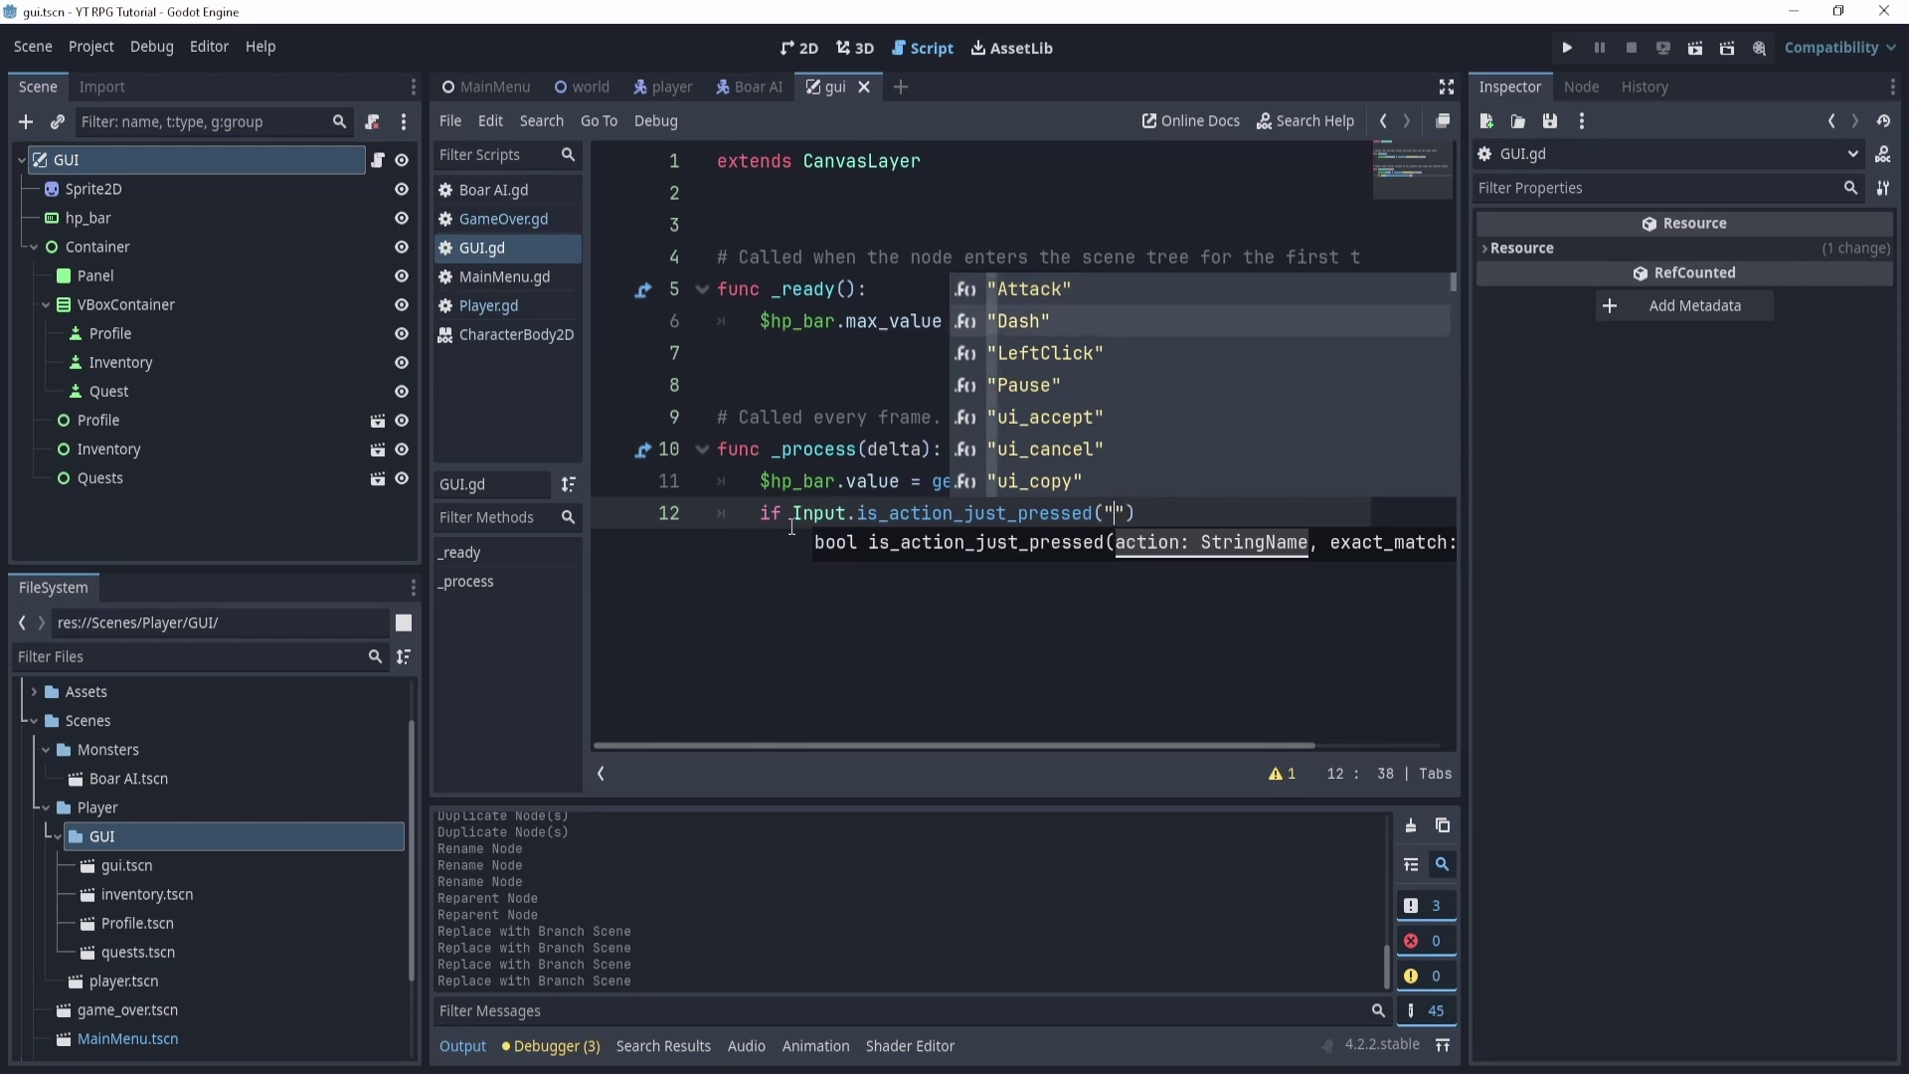
key(Return)
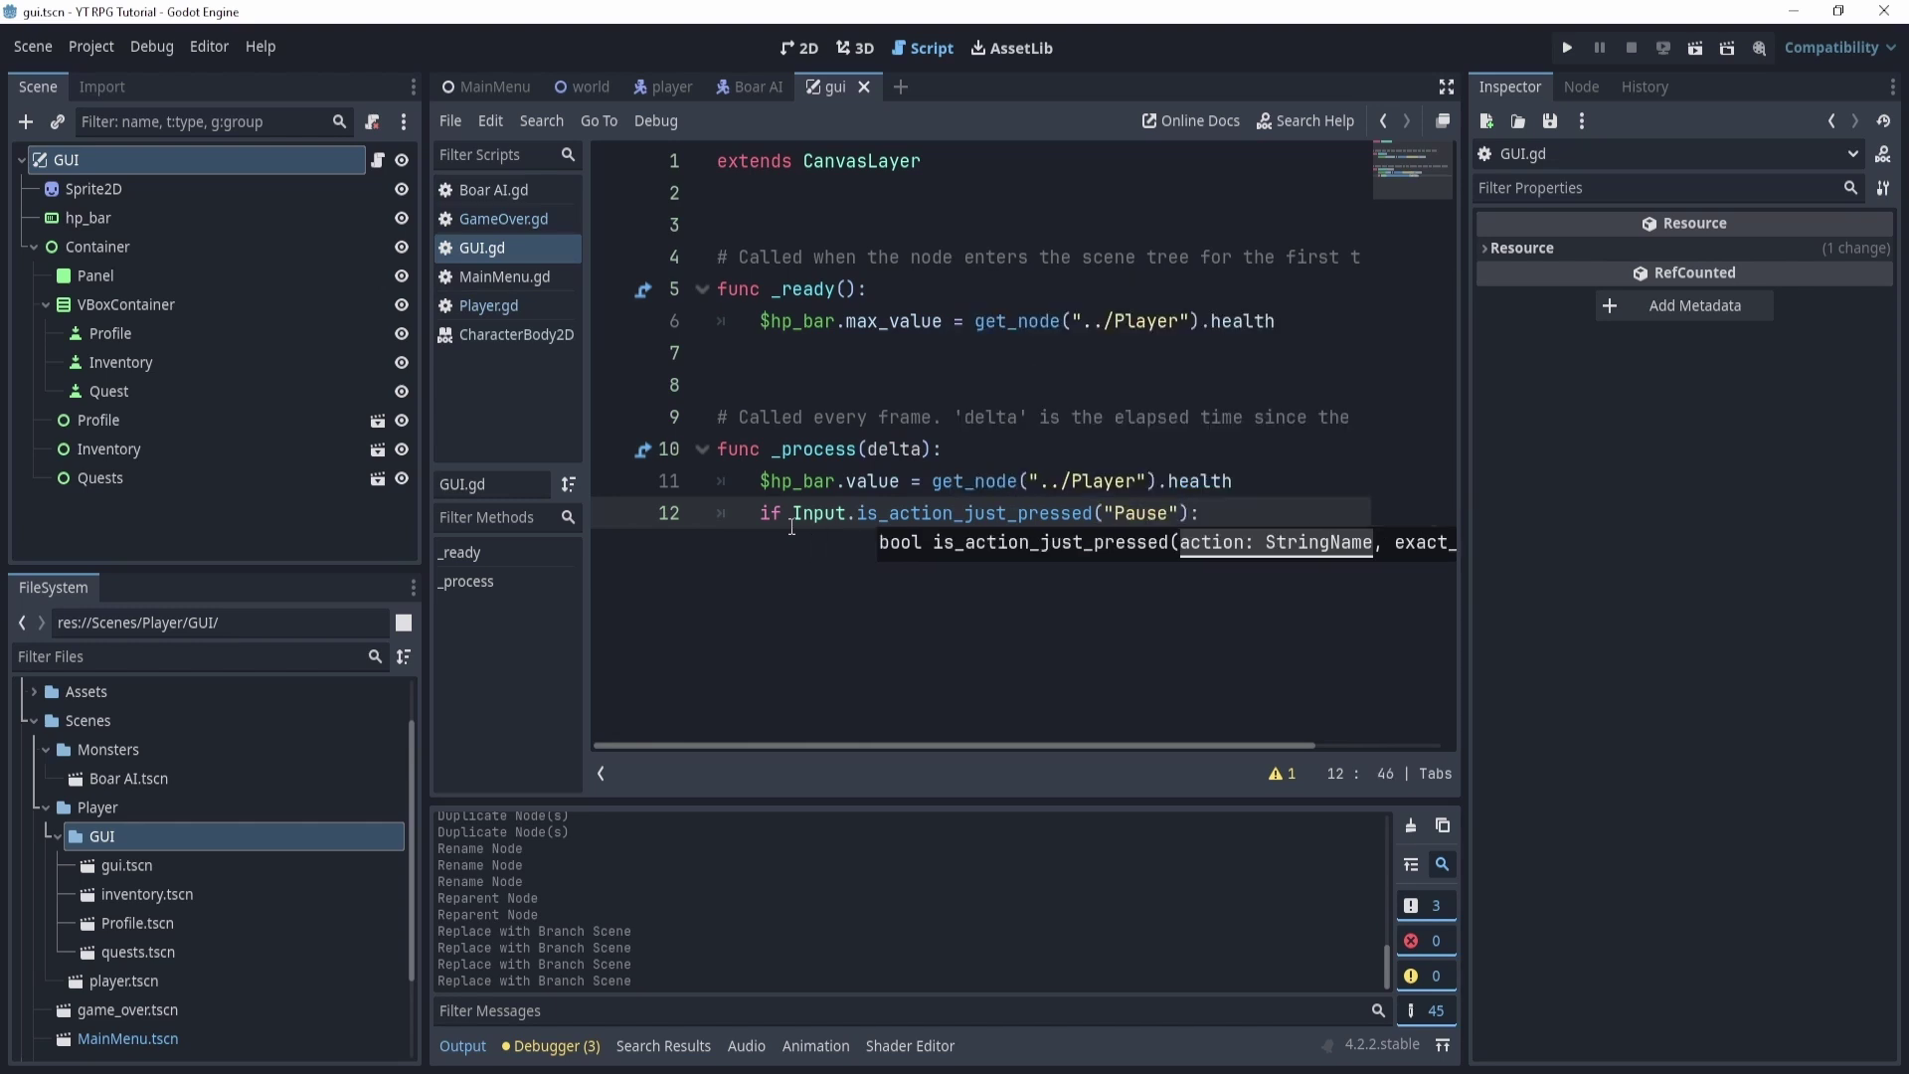
text(:)
key(Return)
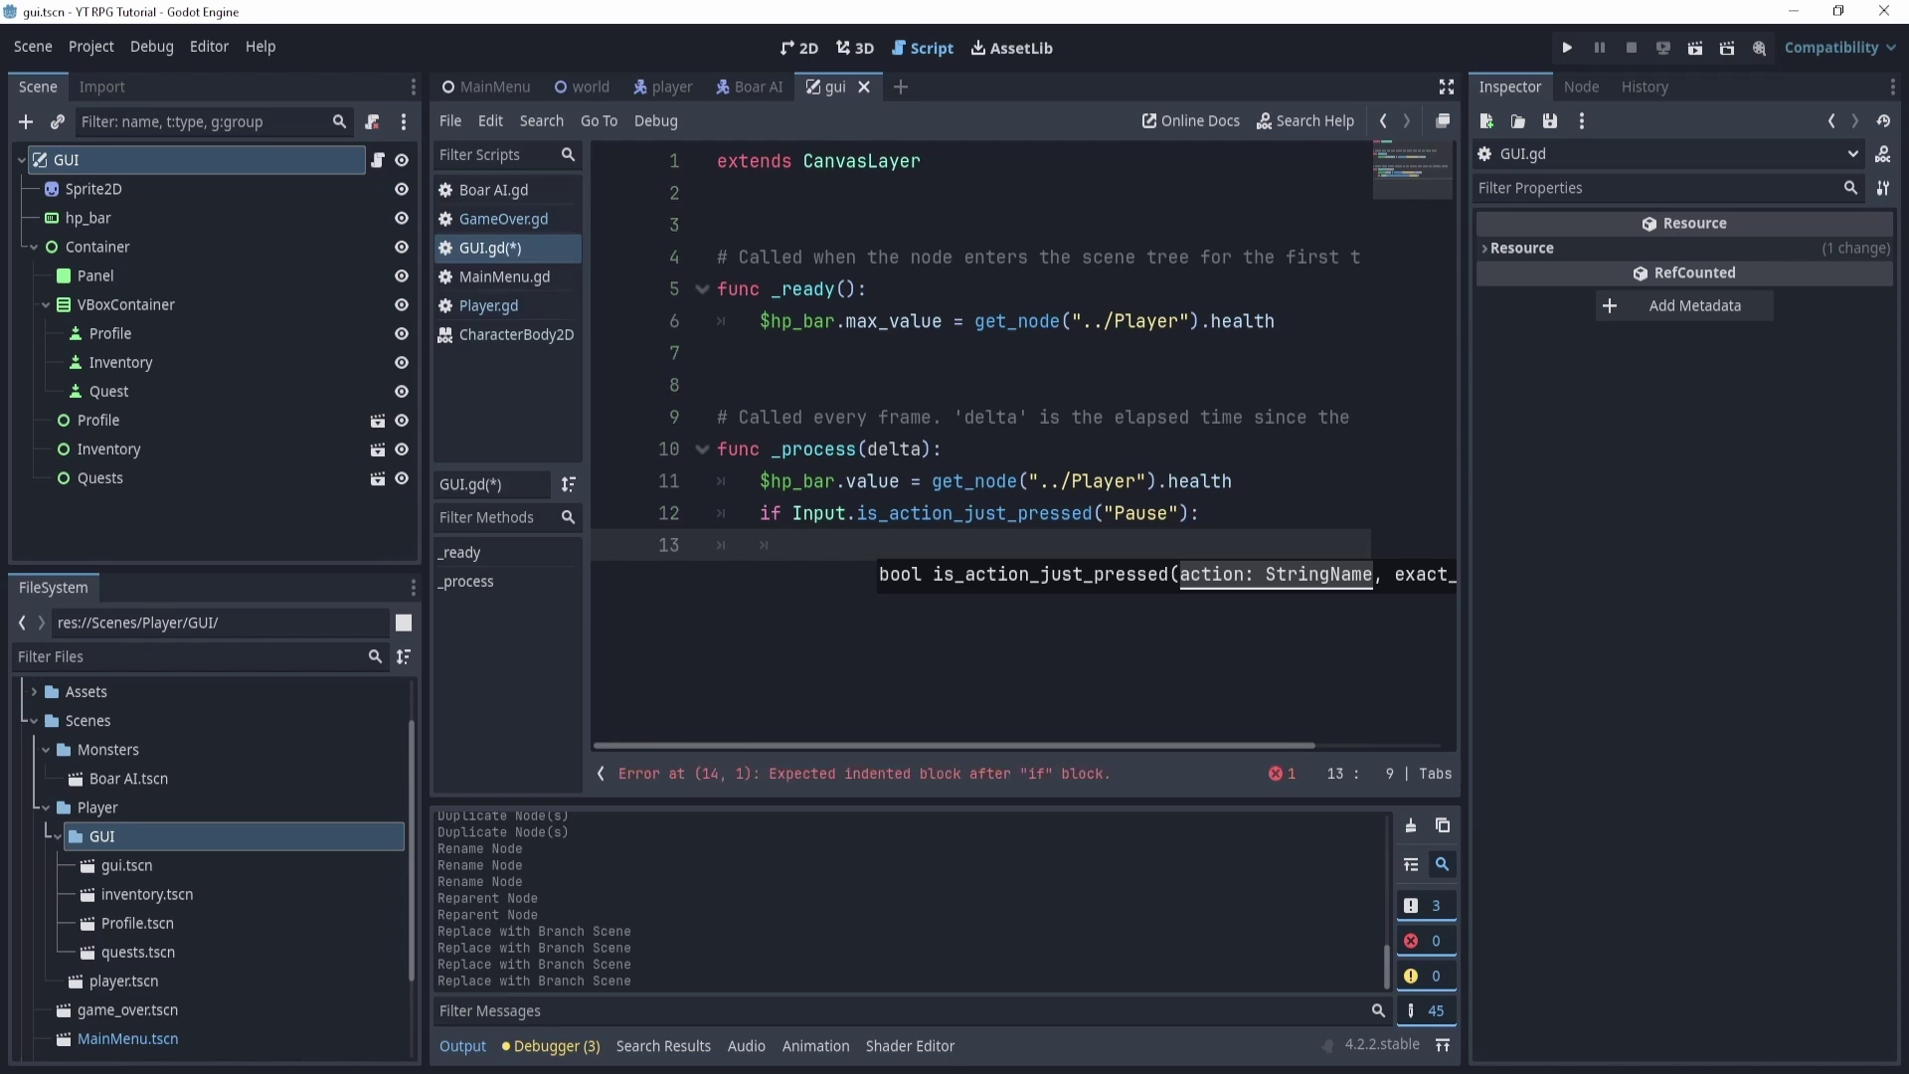
Inside the Pause condition, toggle the game's pause state with get_tree().paused = !get_tree().paused.
text(get_t)
key(Return)
text(.)
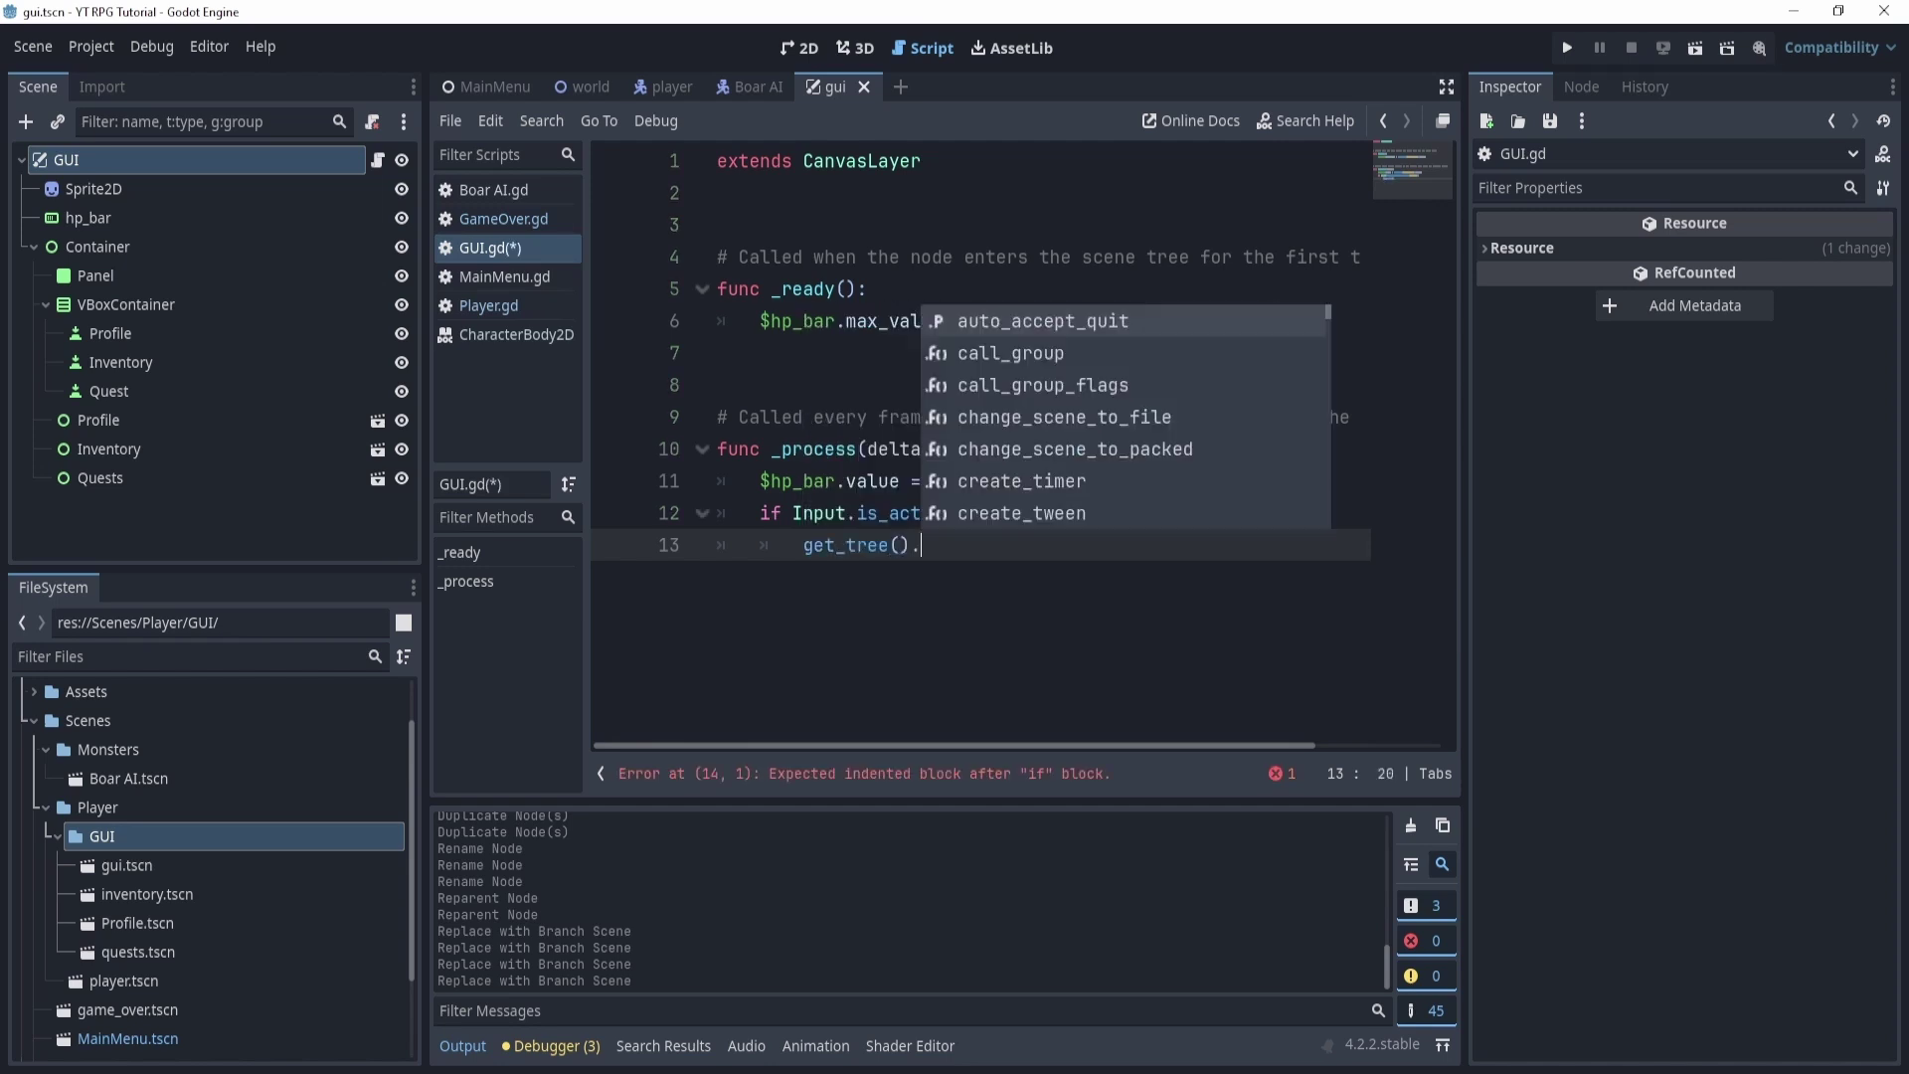
text(paused)
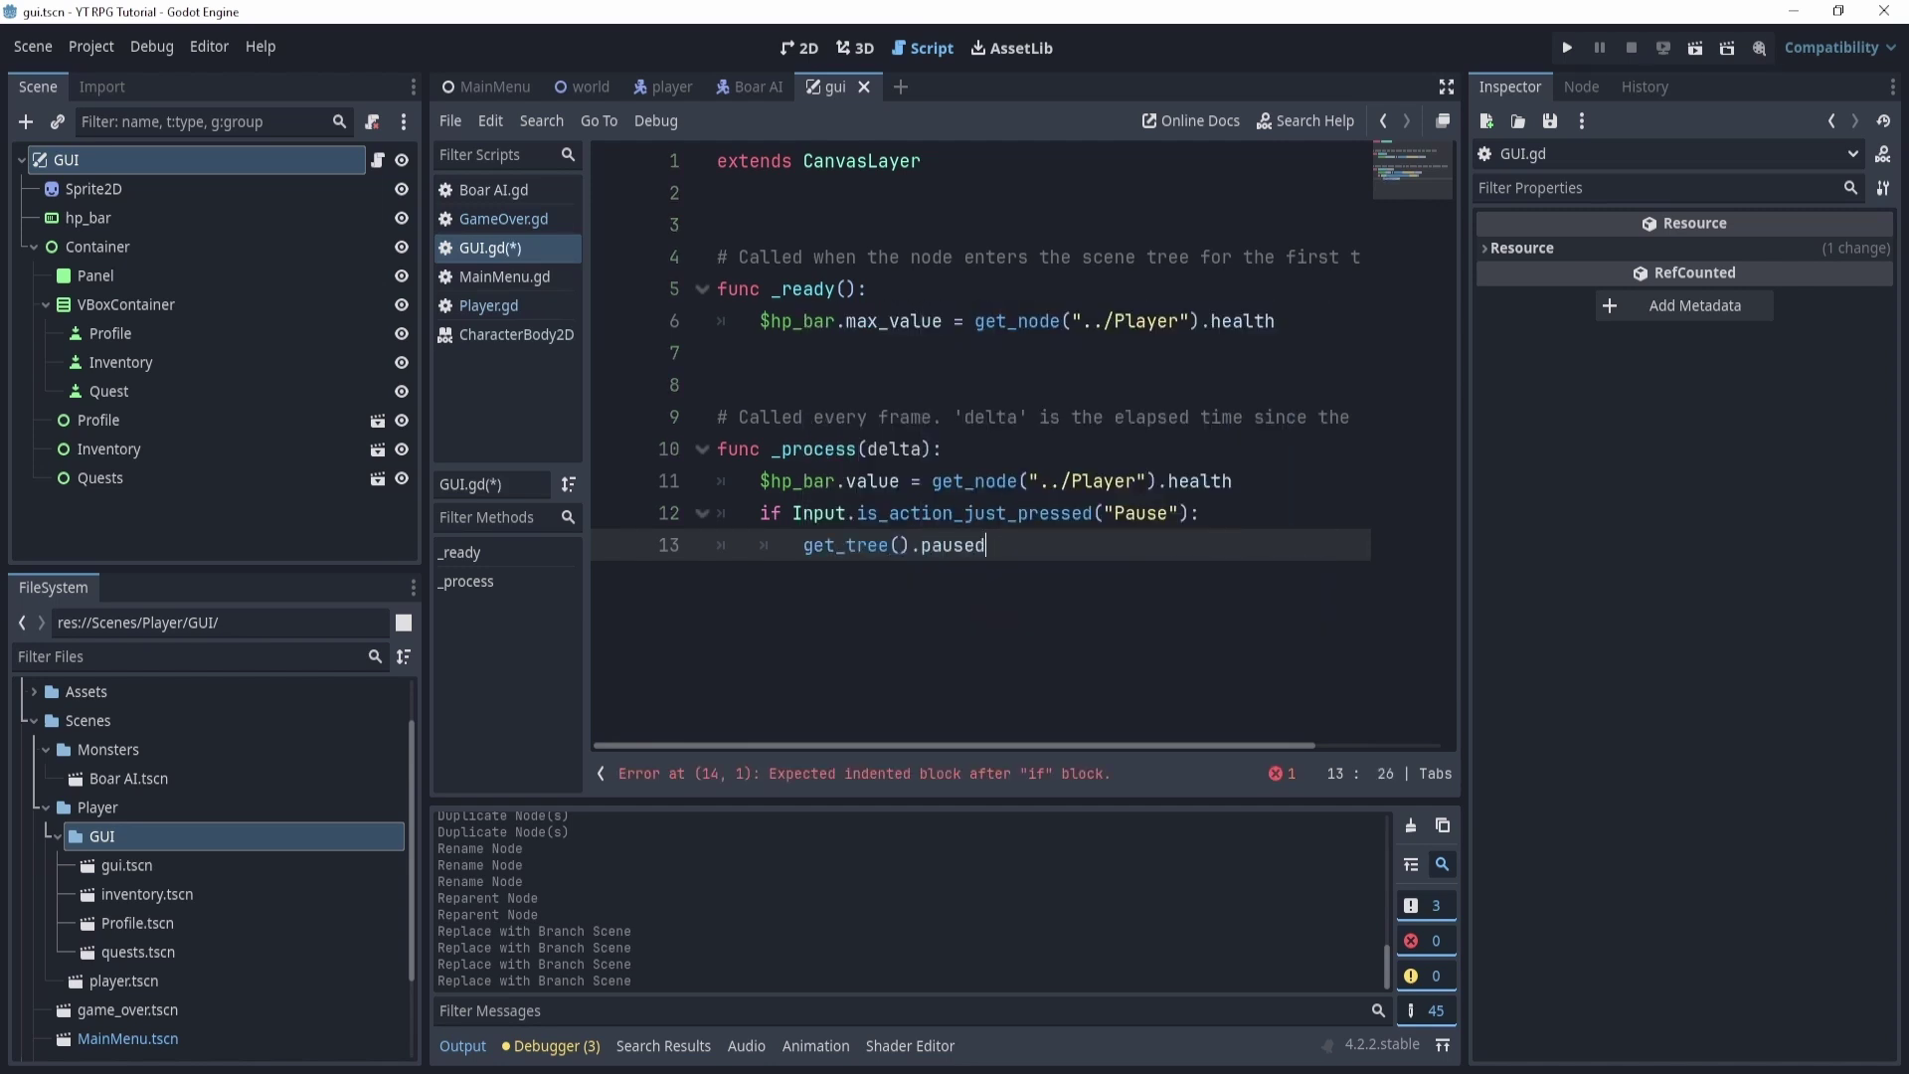
text( = )
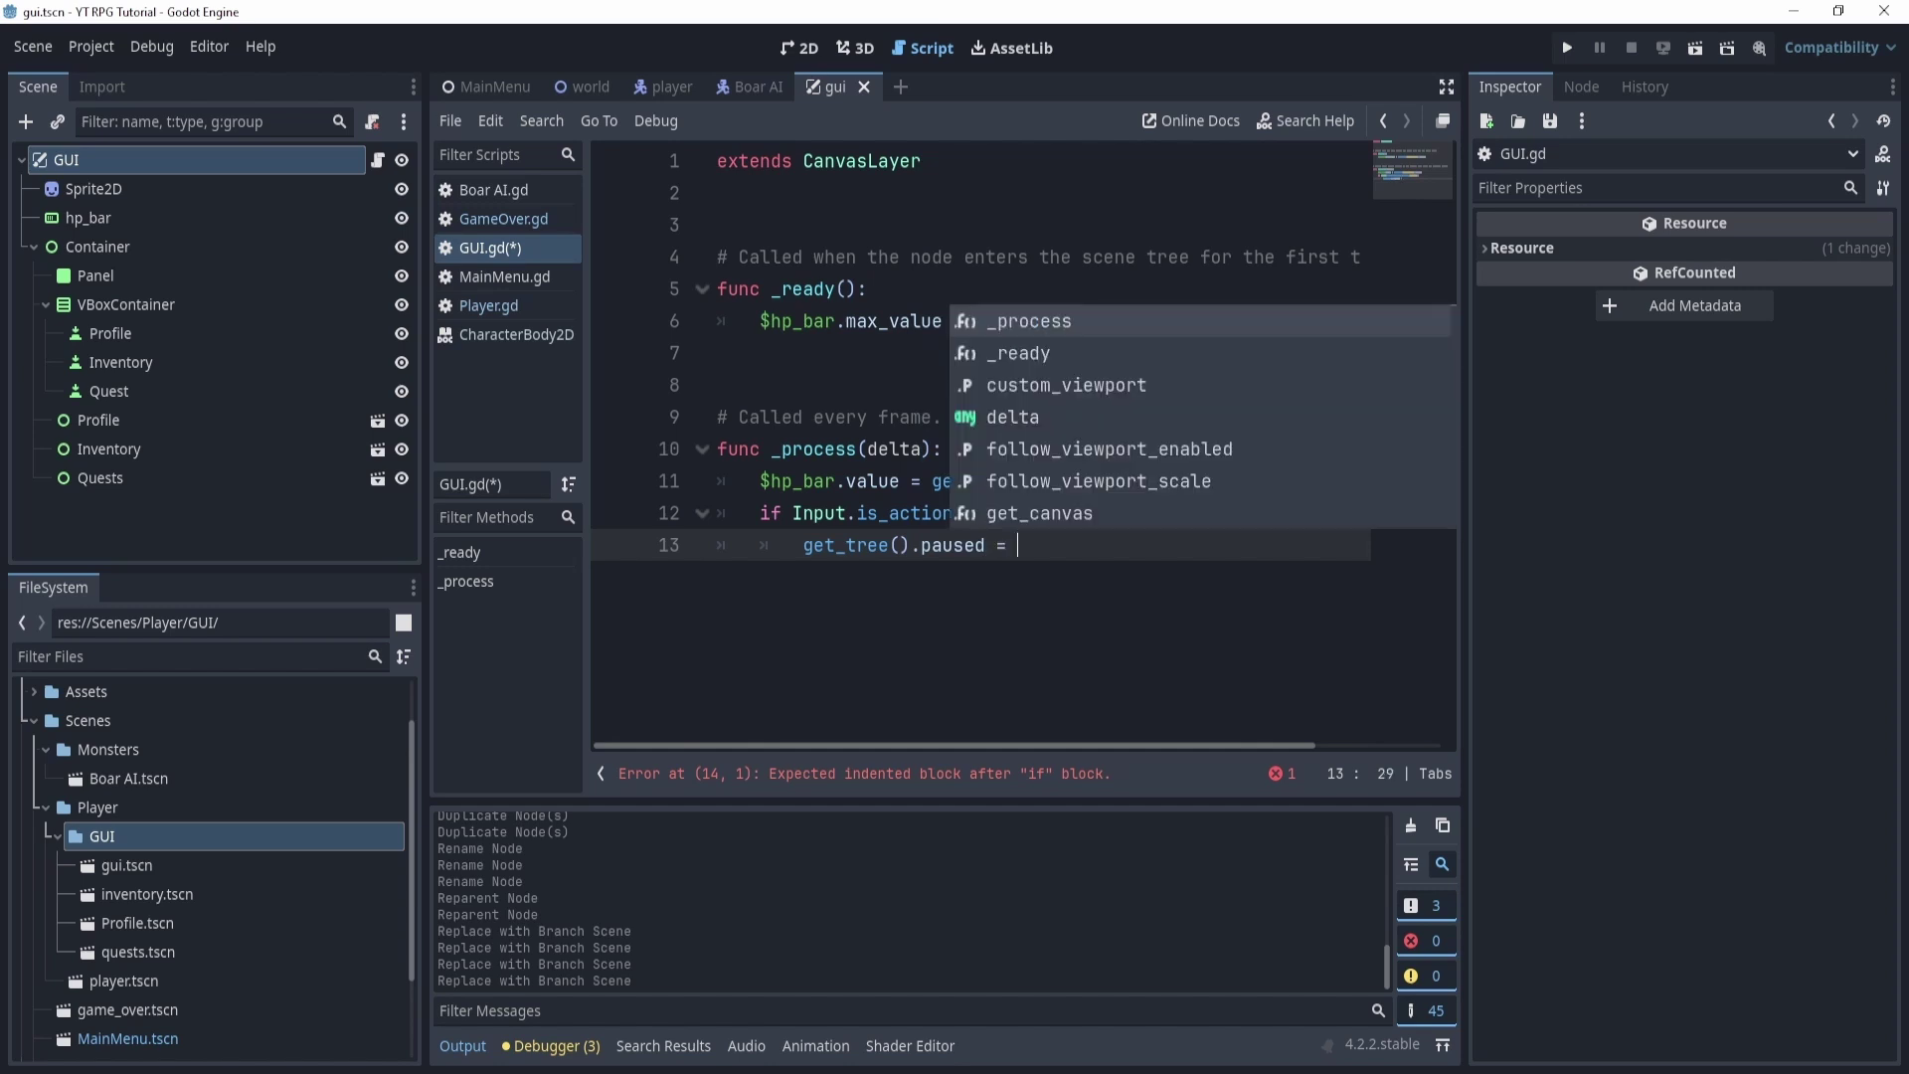
text(!get_tree()
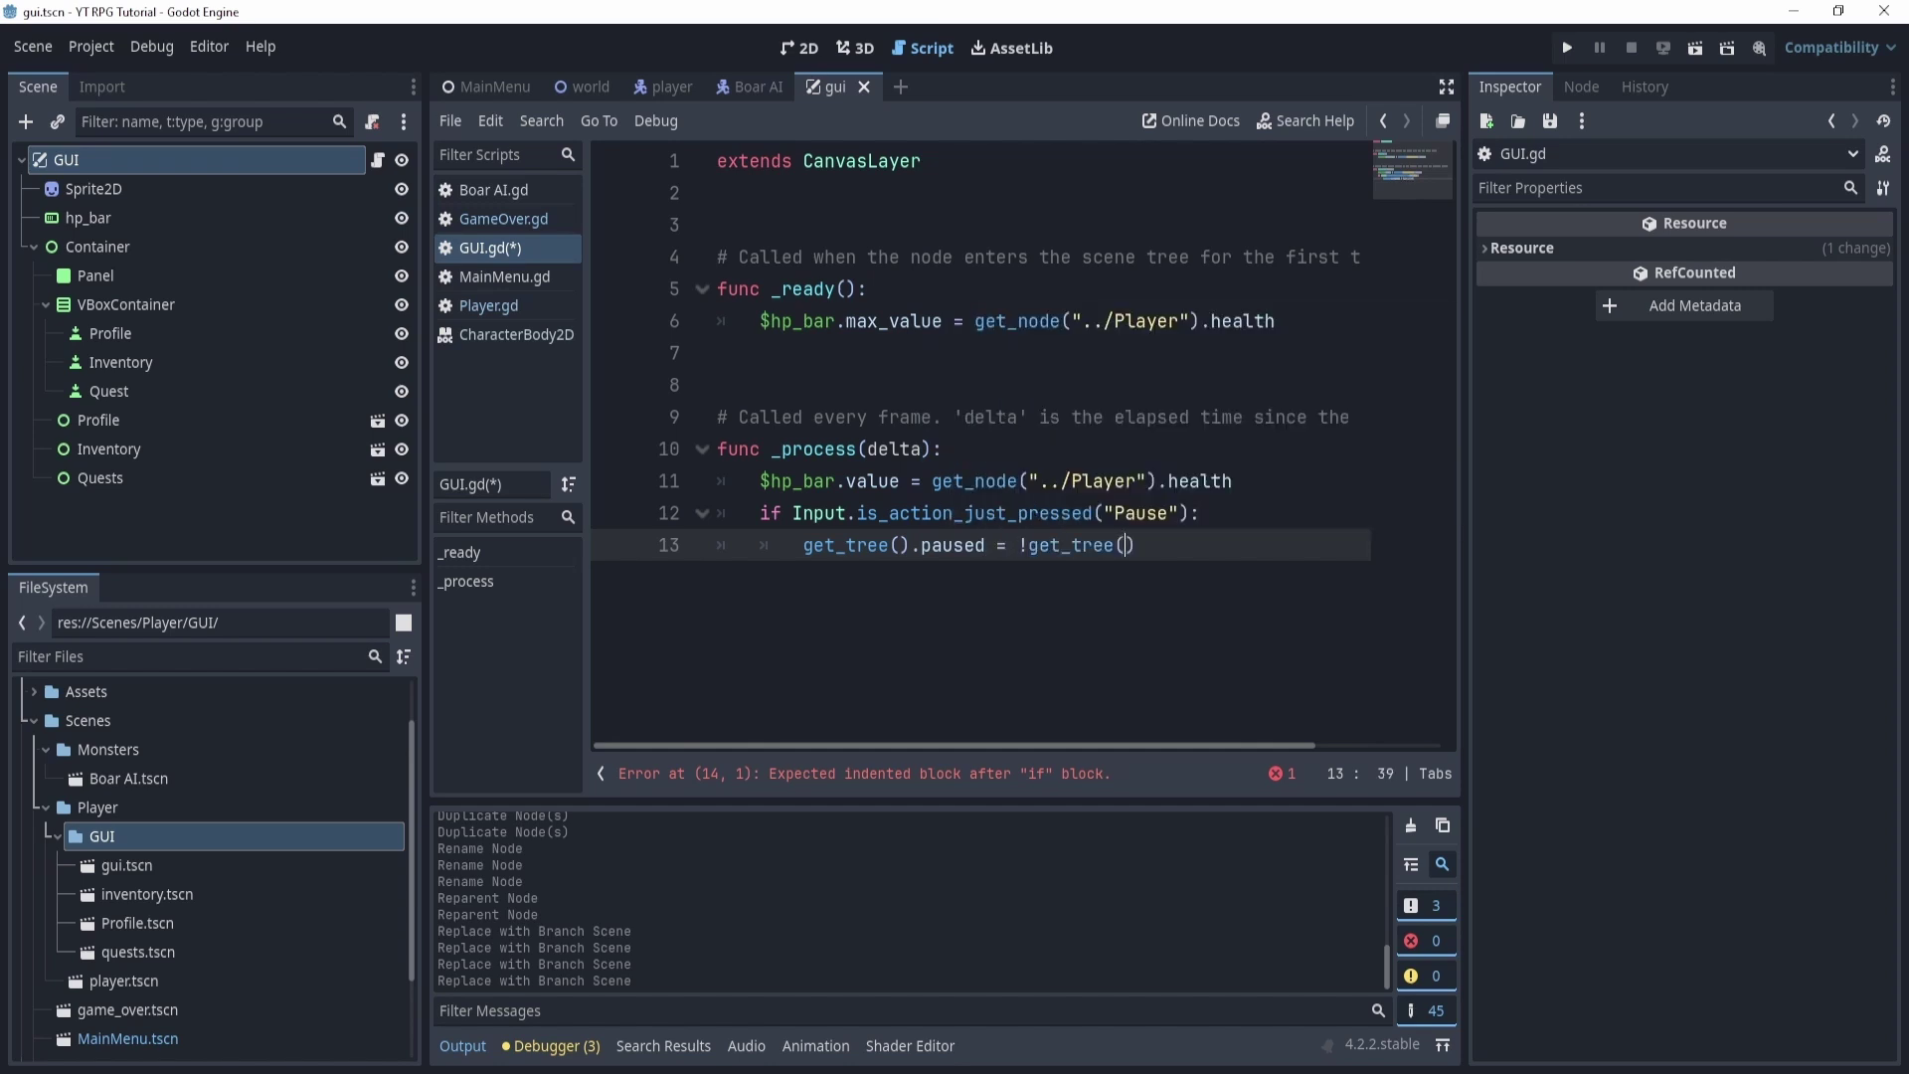
text().pasued)
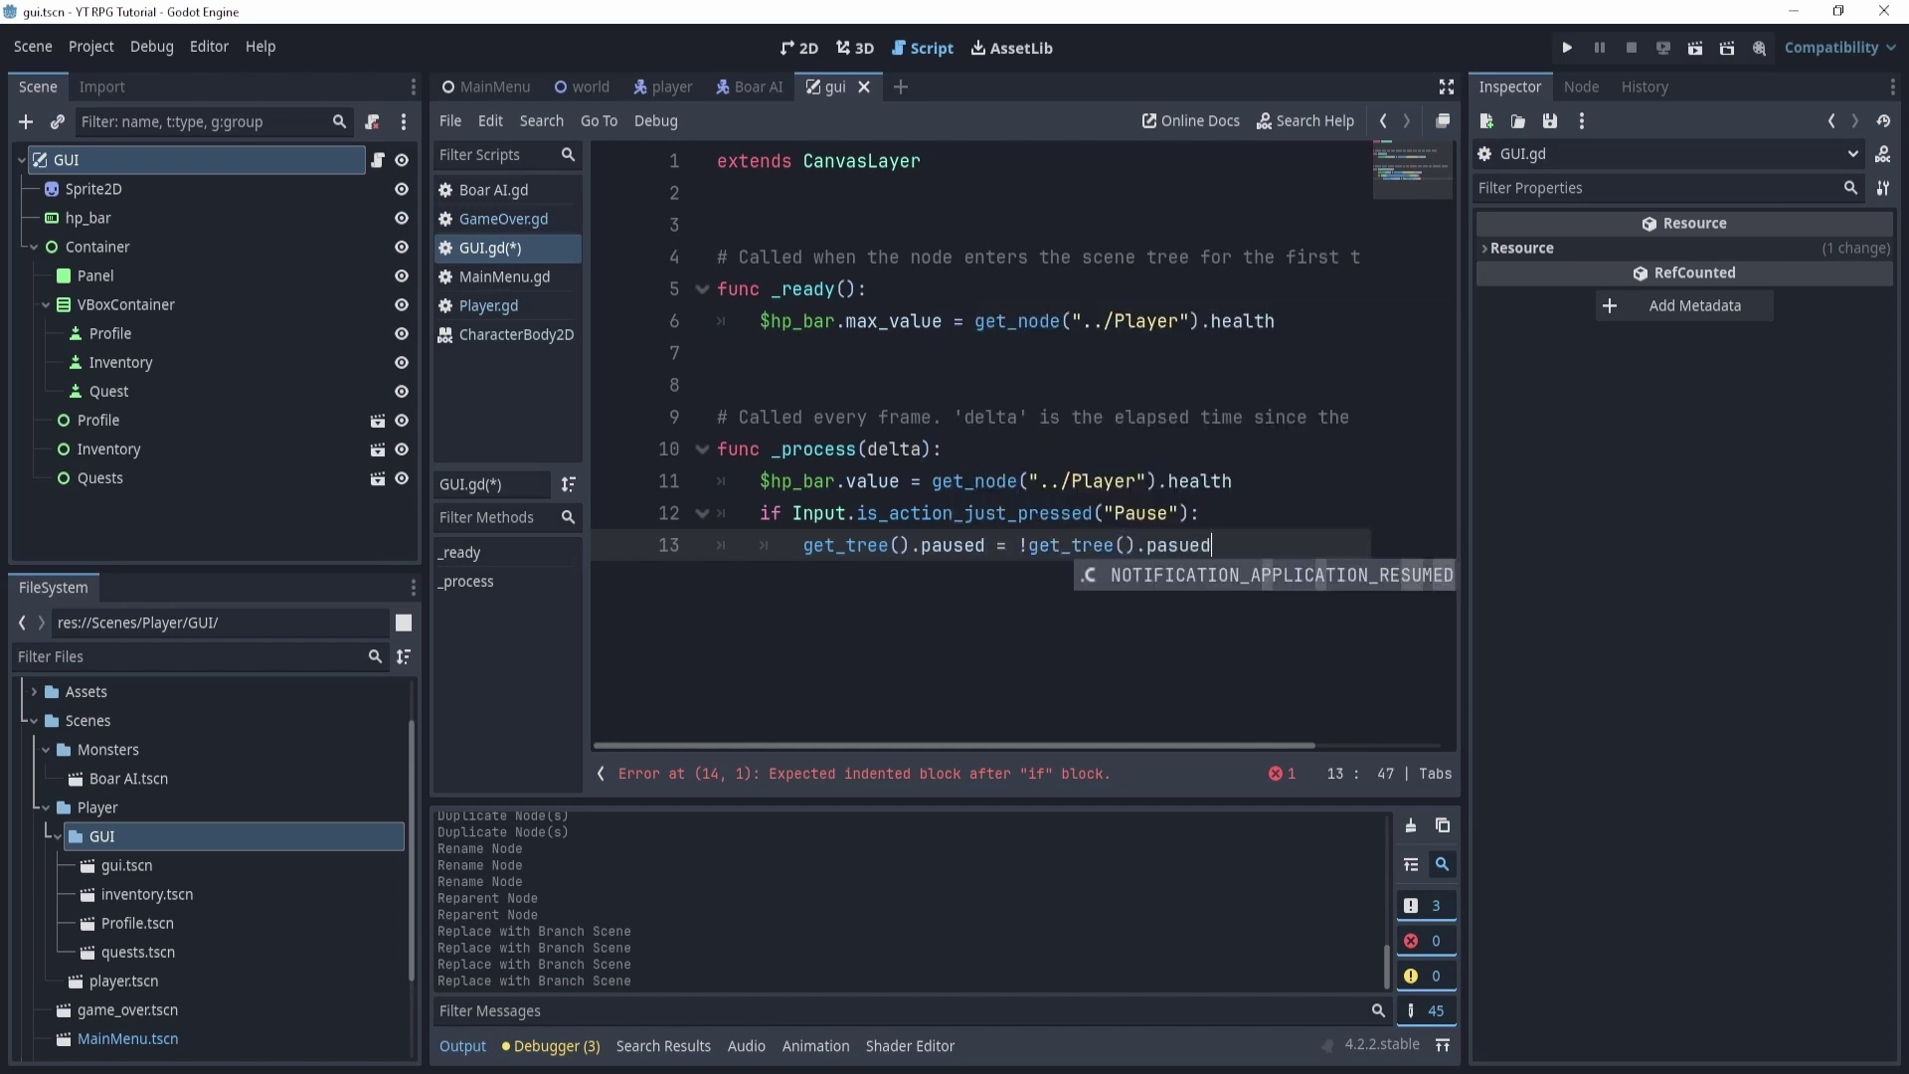
key(Left)
key(Left)
key(BackSpace)
key(BackSpace)
text(us)
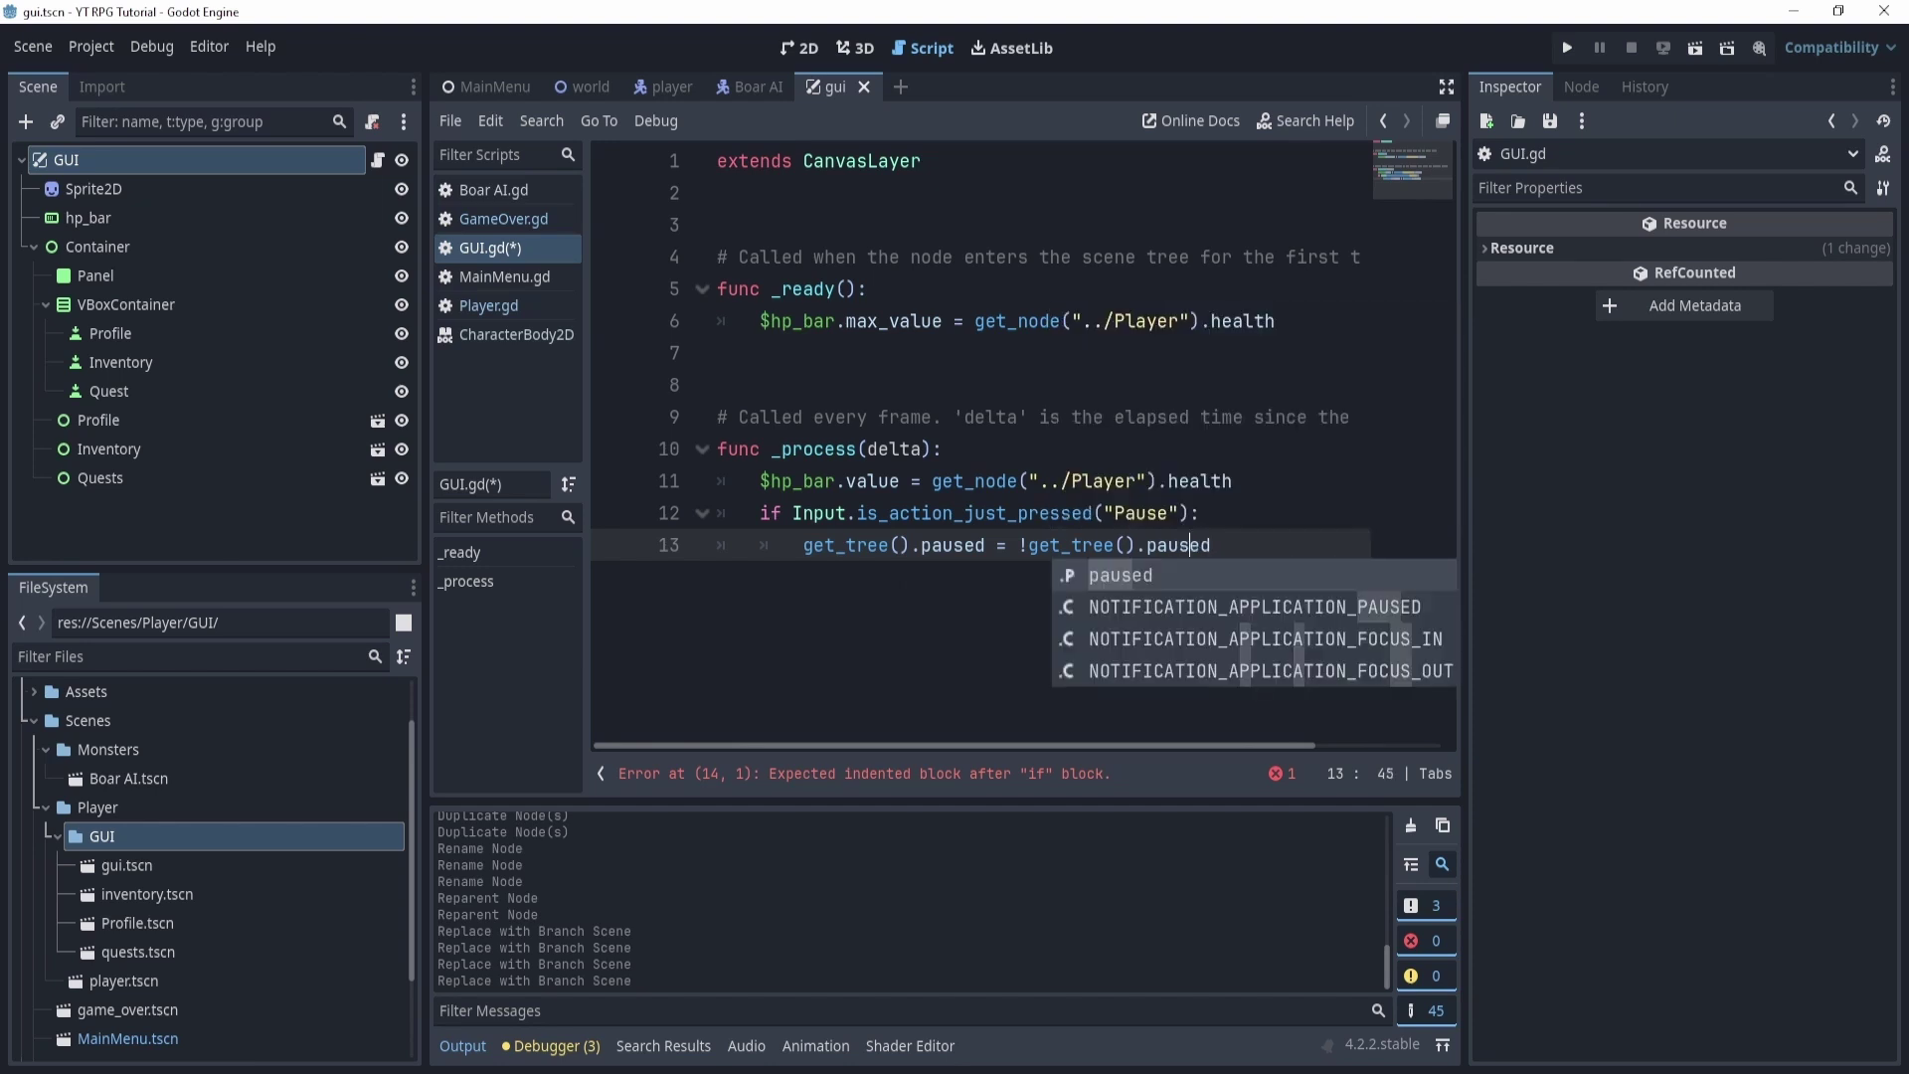
key(Escape)
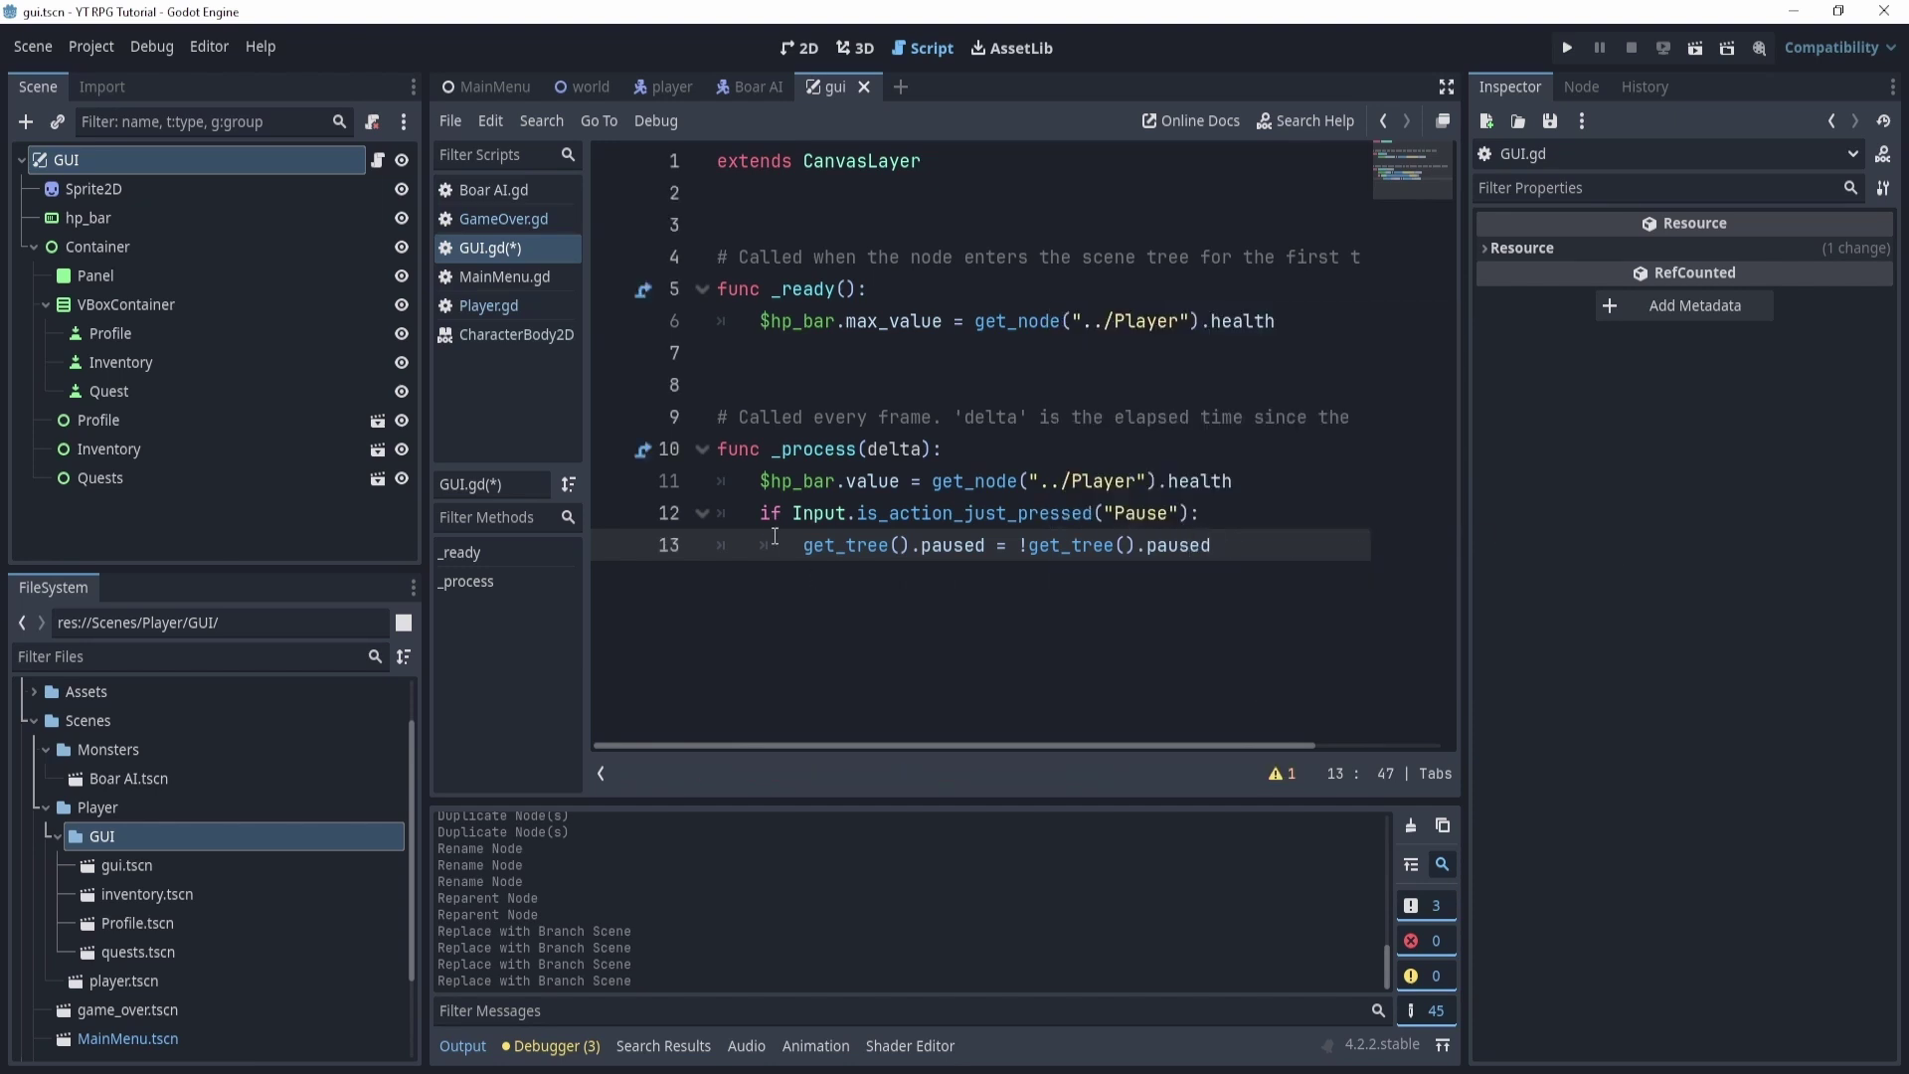
drag(760, 516, 804, 548)
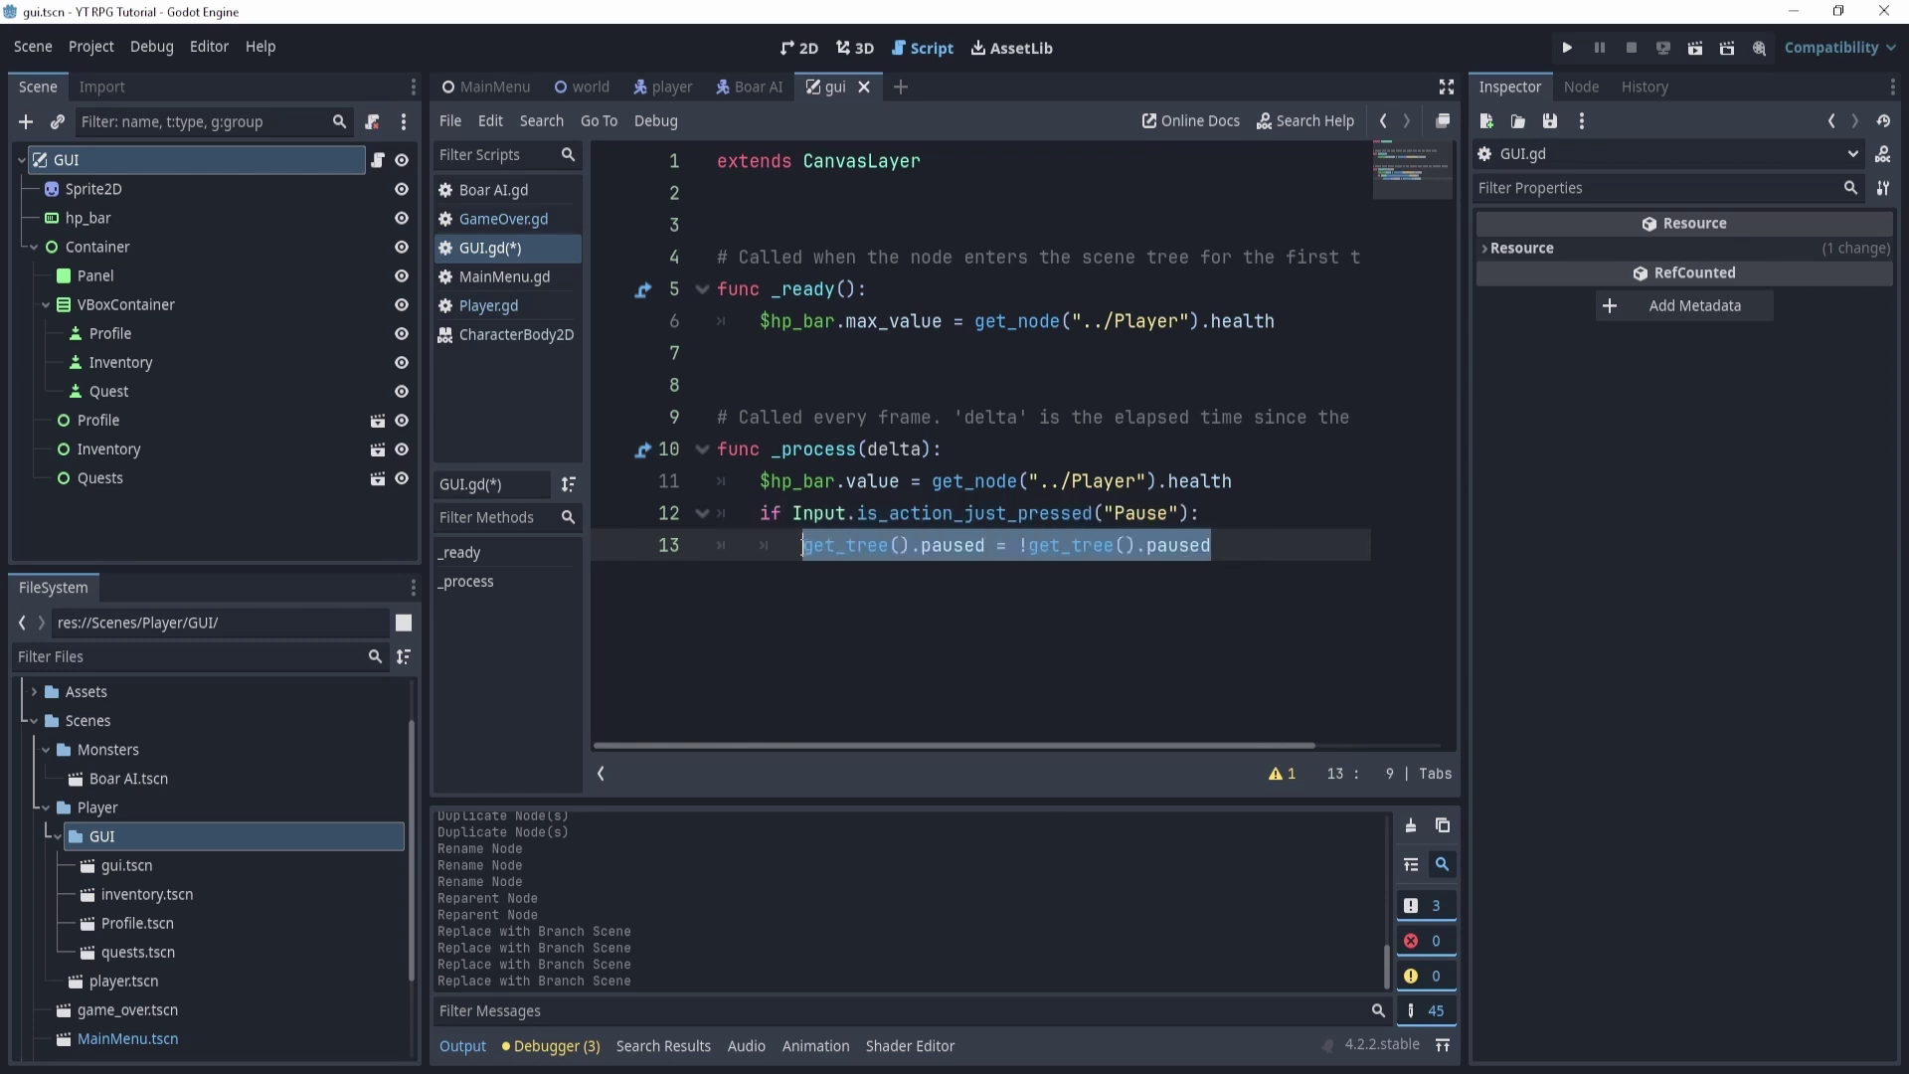
Below the pause toggle, add the line $Container.visible = get_tree().paused.
click(1234, 555)
key(Return)
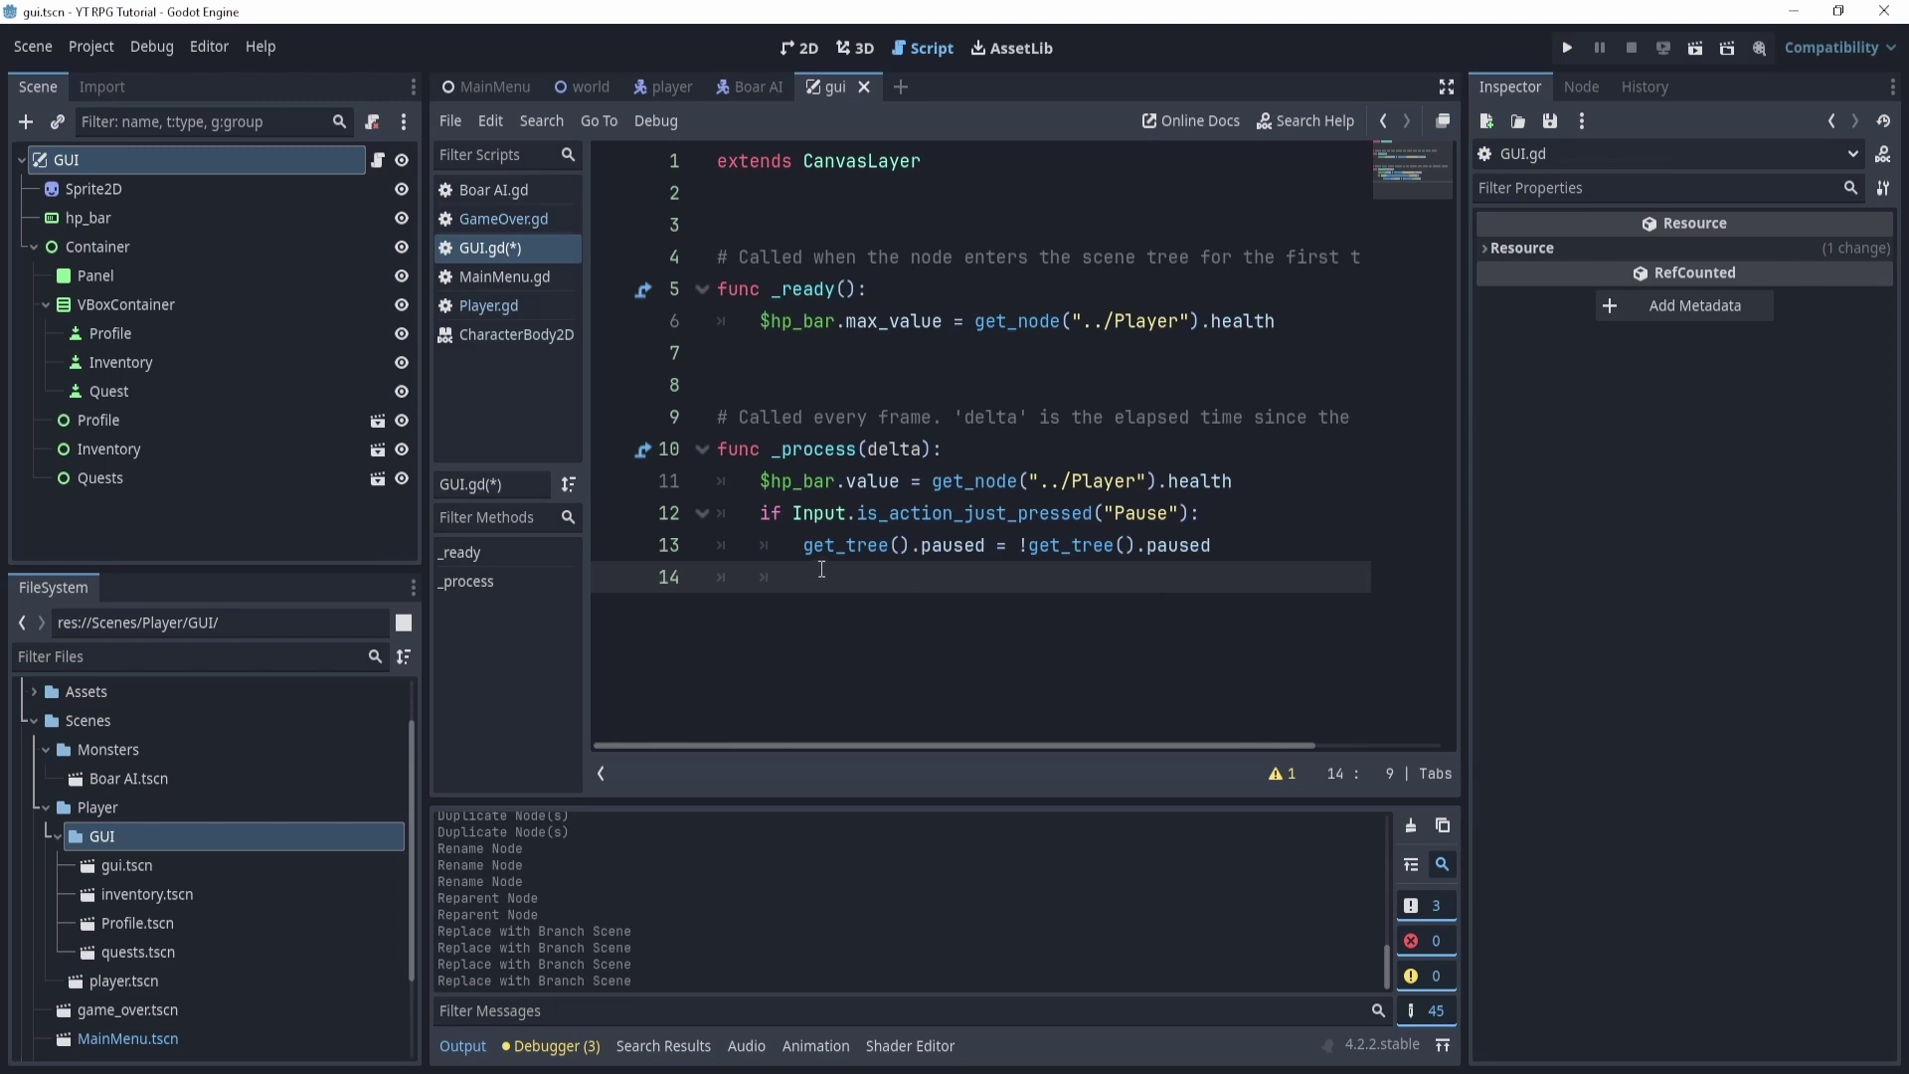
drag(135, 249, 865, 579)
click(926, 581)
text(.visible =)
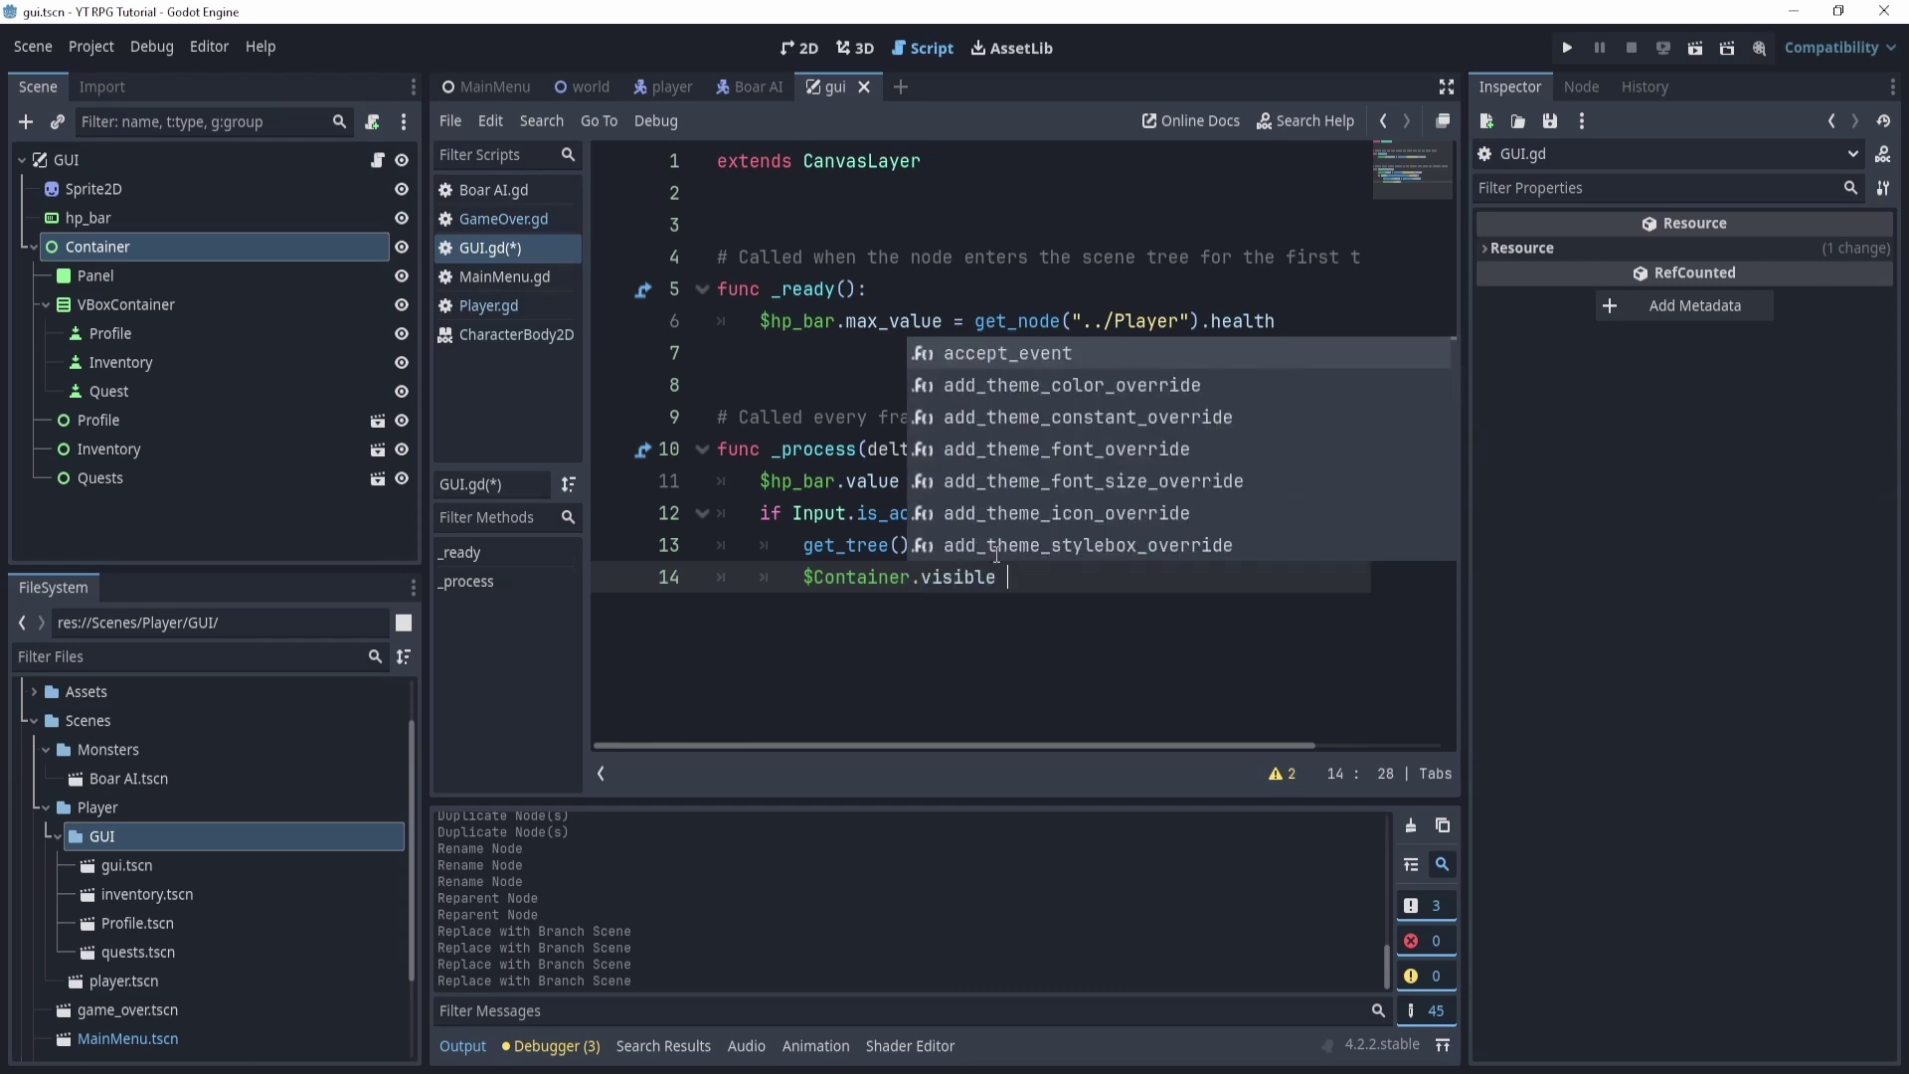
mouse_move(807, 545)
mouse_down()
mouse_move(993, 545)
mouse_move(1030, 577)
mouse_move(796, 553)
mouse_up()
drag(1198, 572, 998, 579)
Replace the $Container reference in the visibility line with get_node("Container").
key(Left)
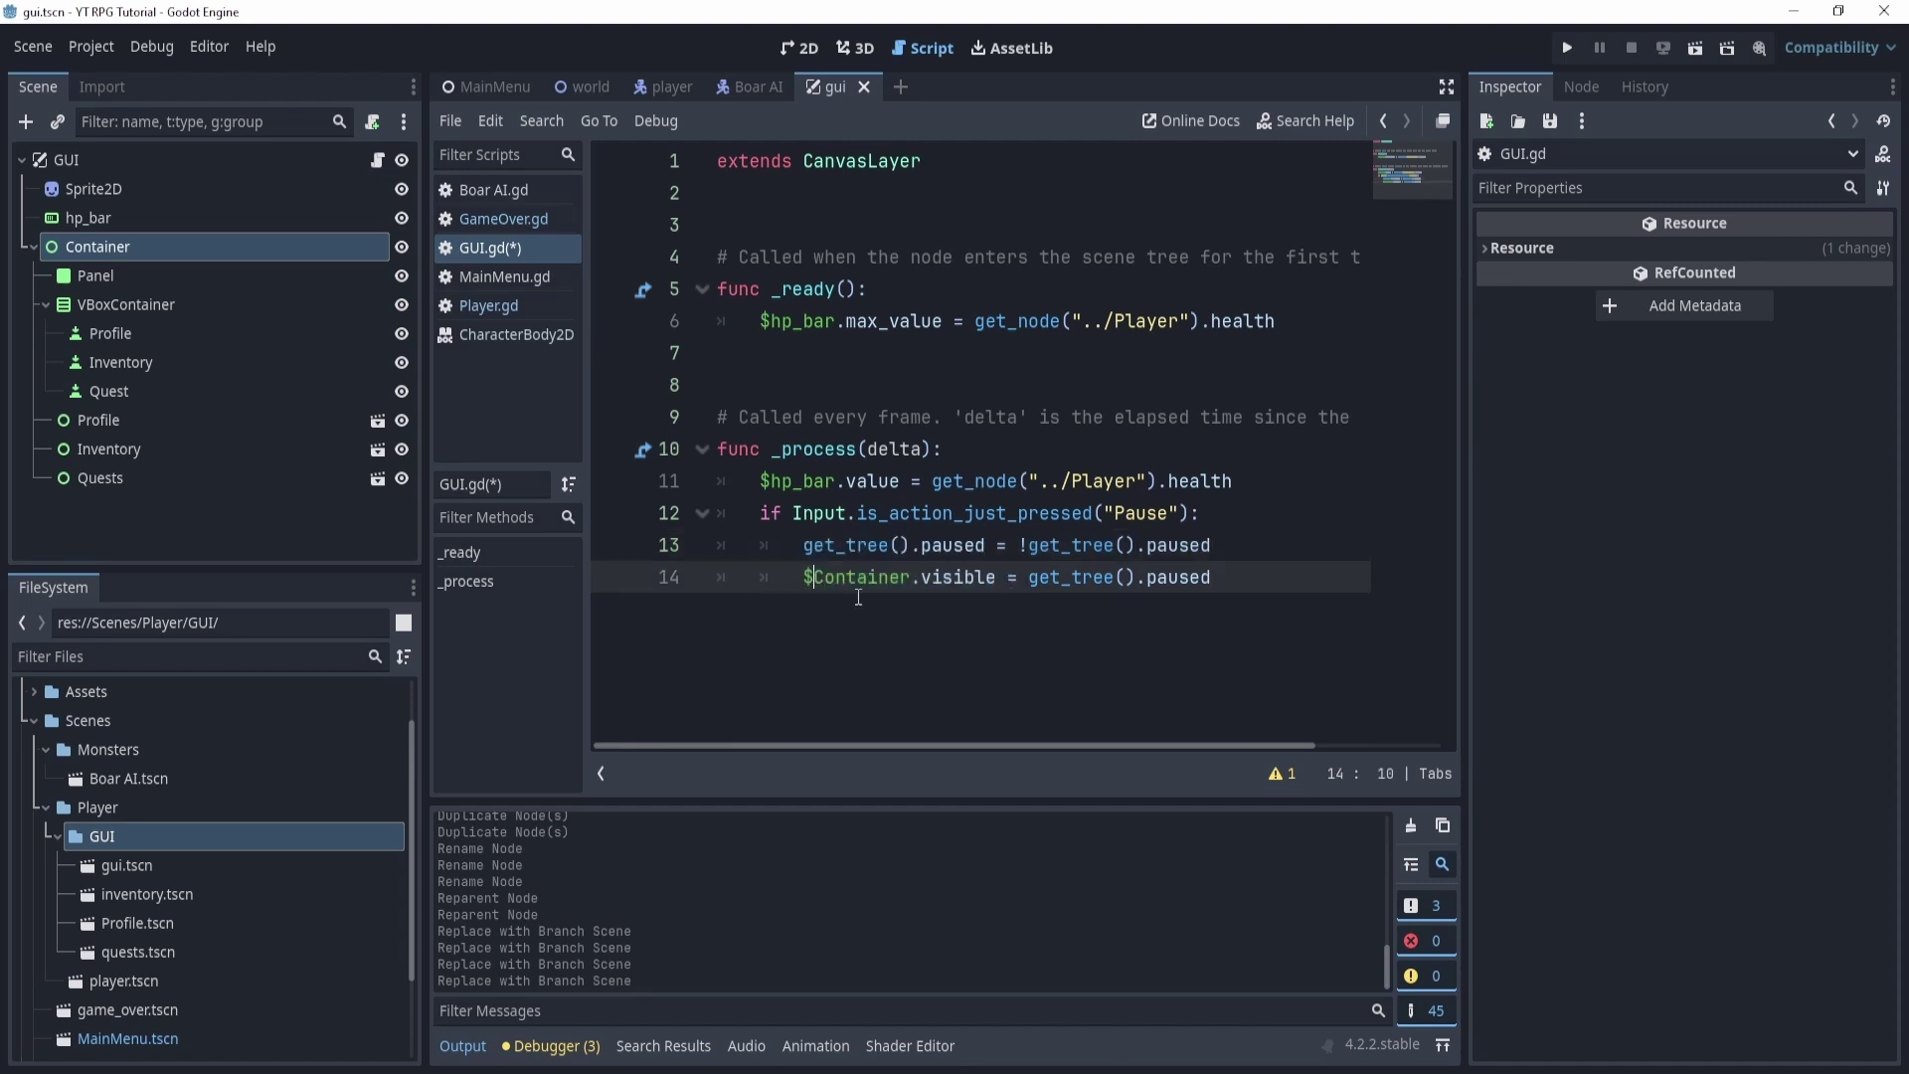
key(Delete)
text(get_node()
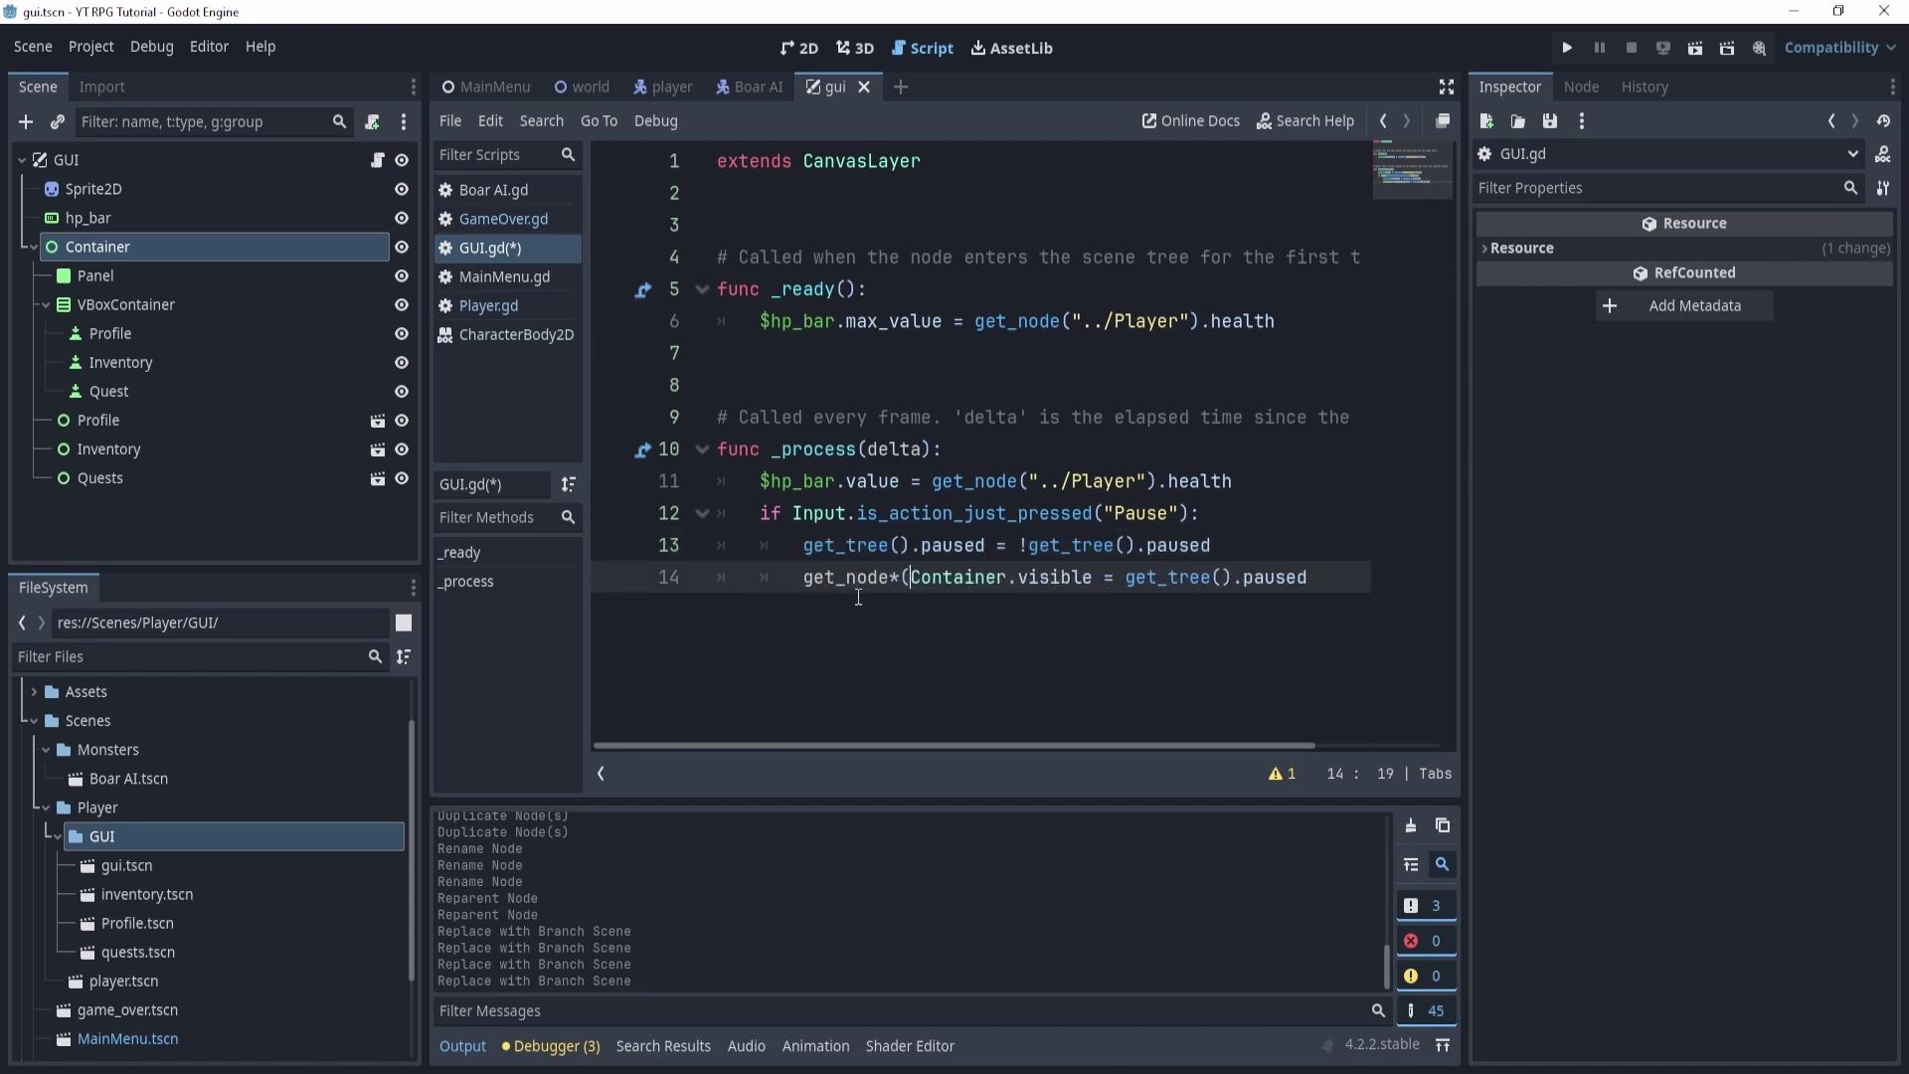
text(")
key(Return)
text("))
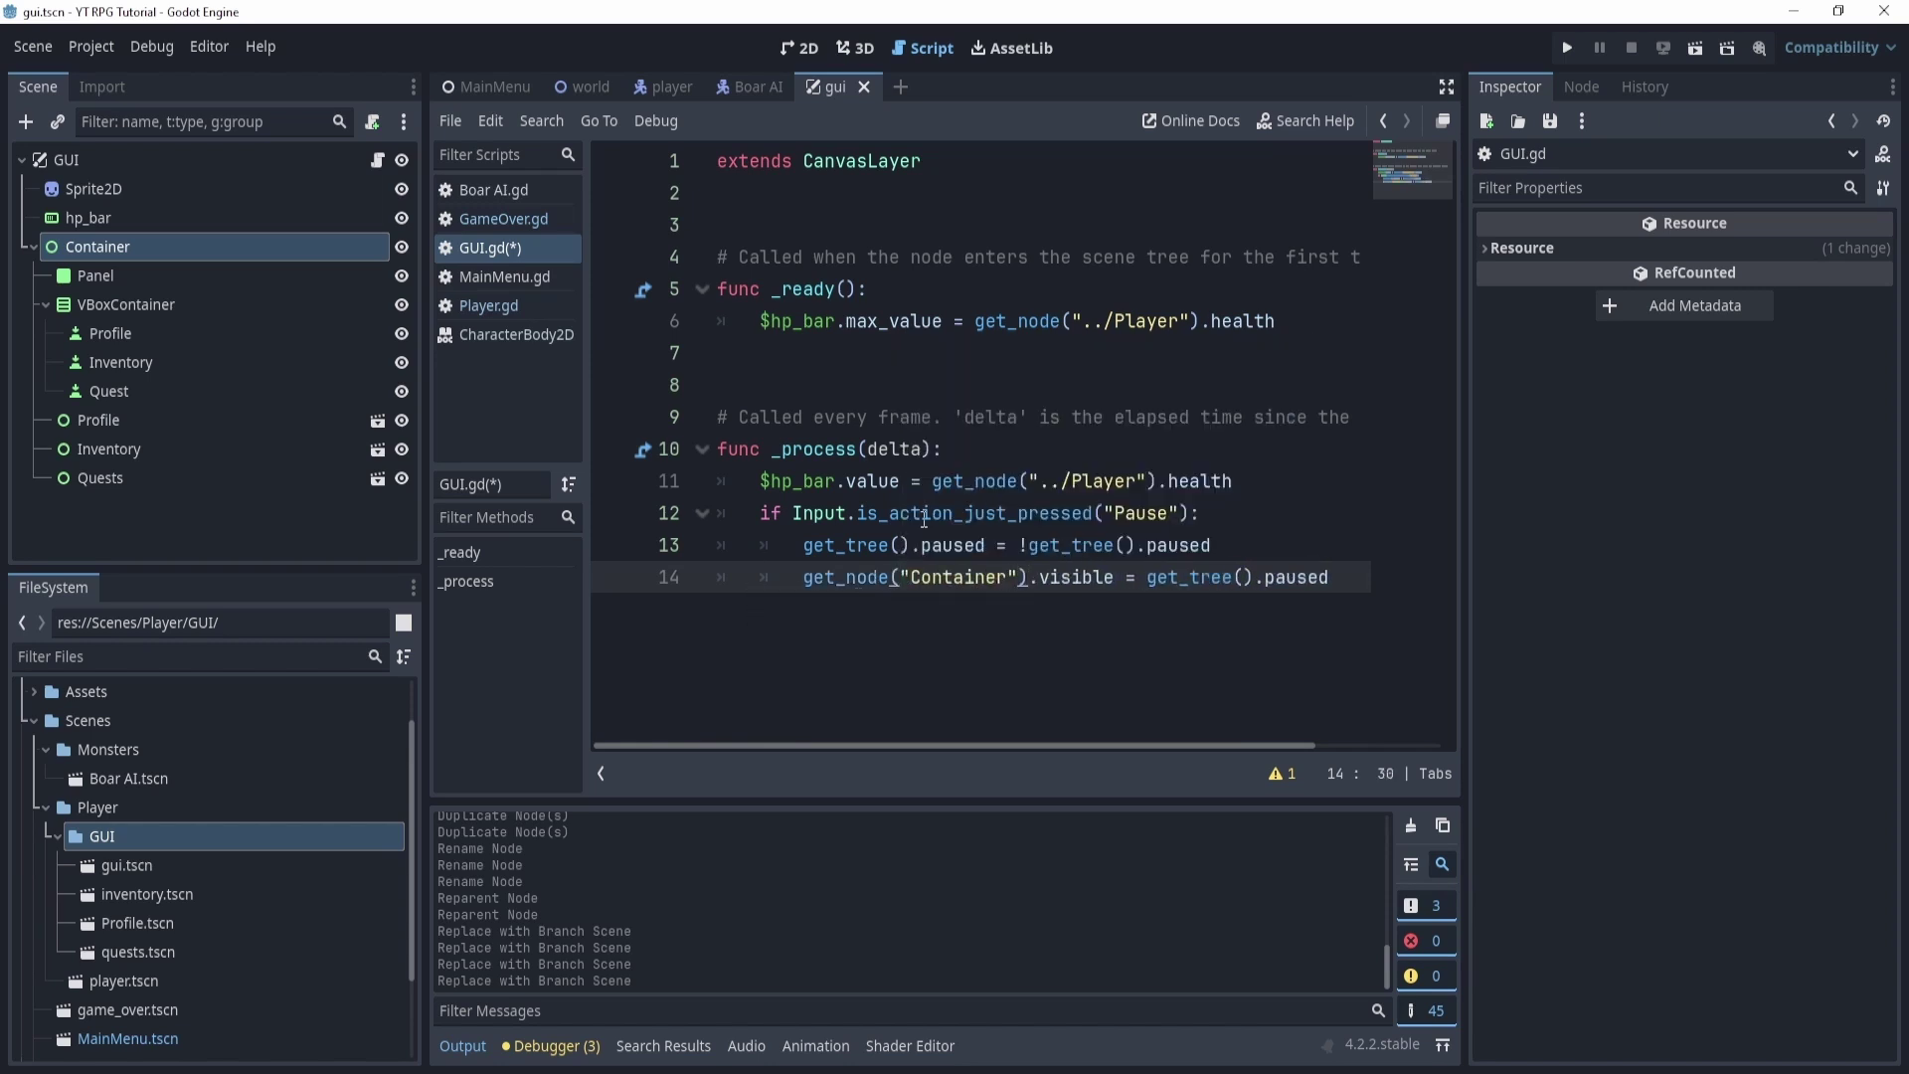
Replace the $hp_bar reference in _process with get_node("hp_bar").
click(762, 485)
key(Delete)
text(get_n)
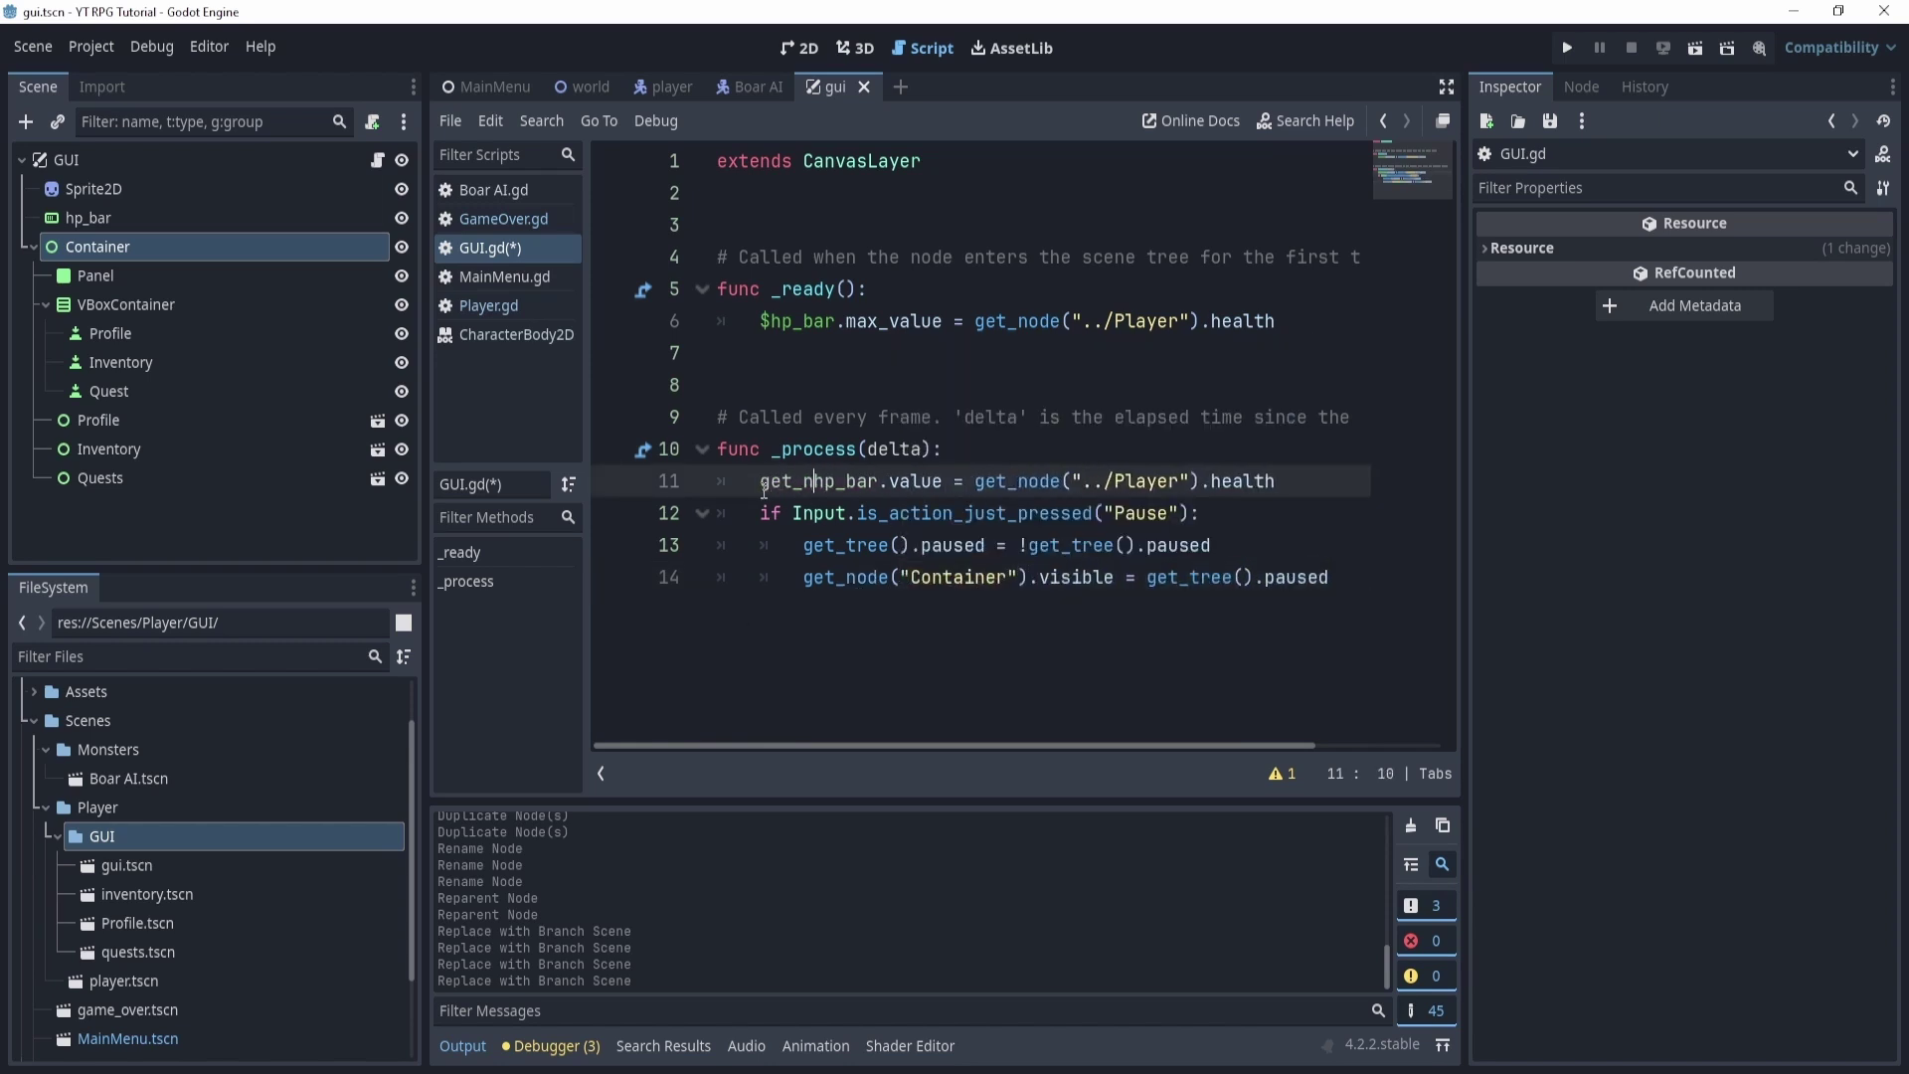
text(ode(")
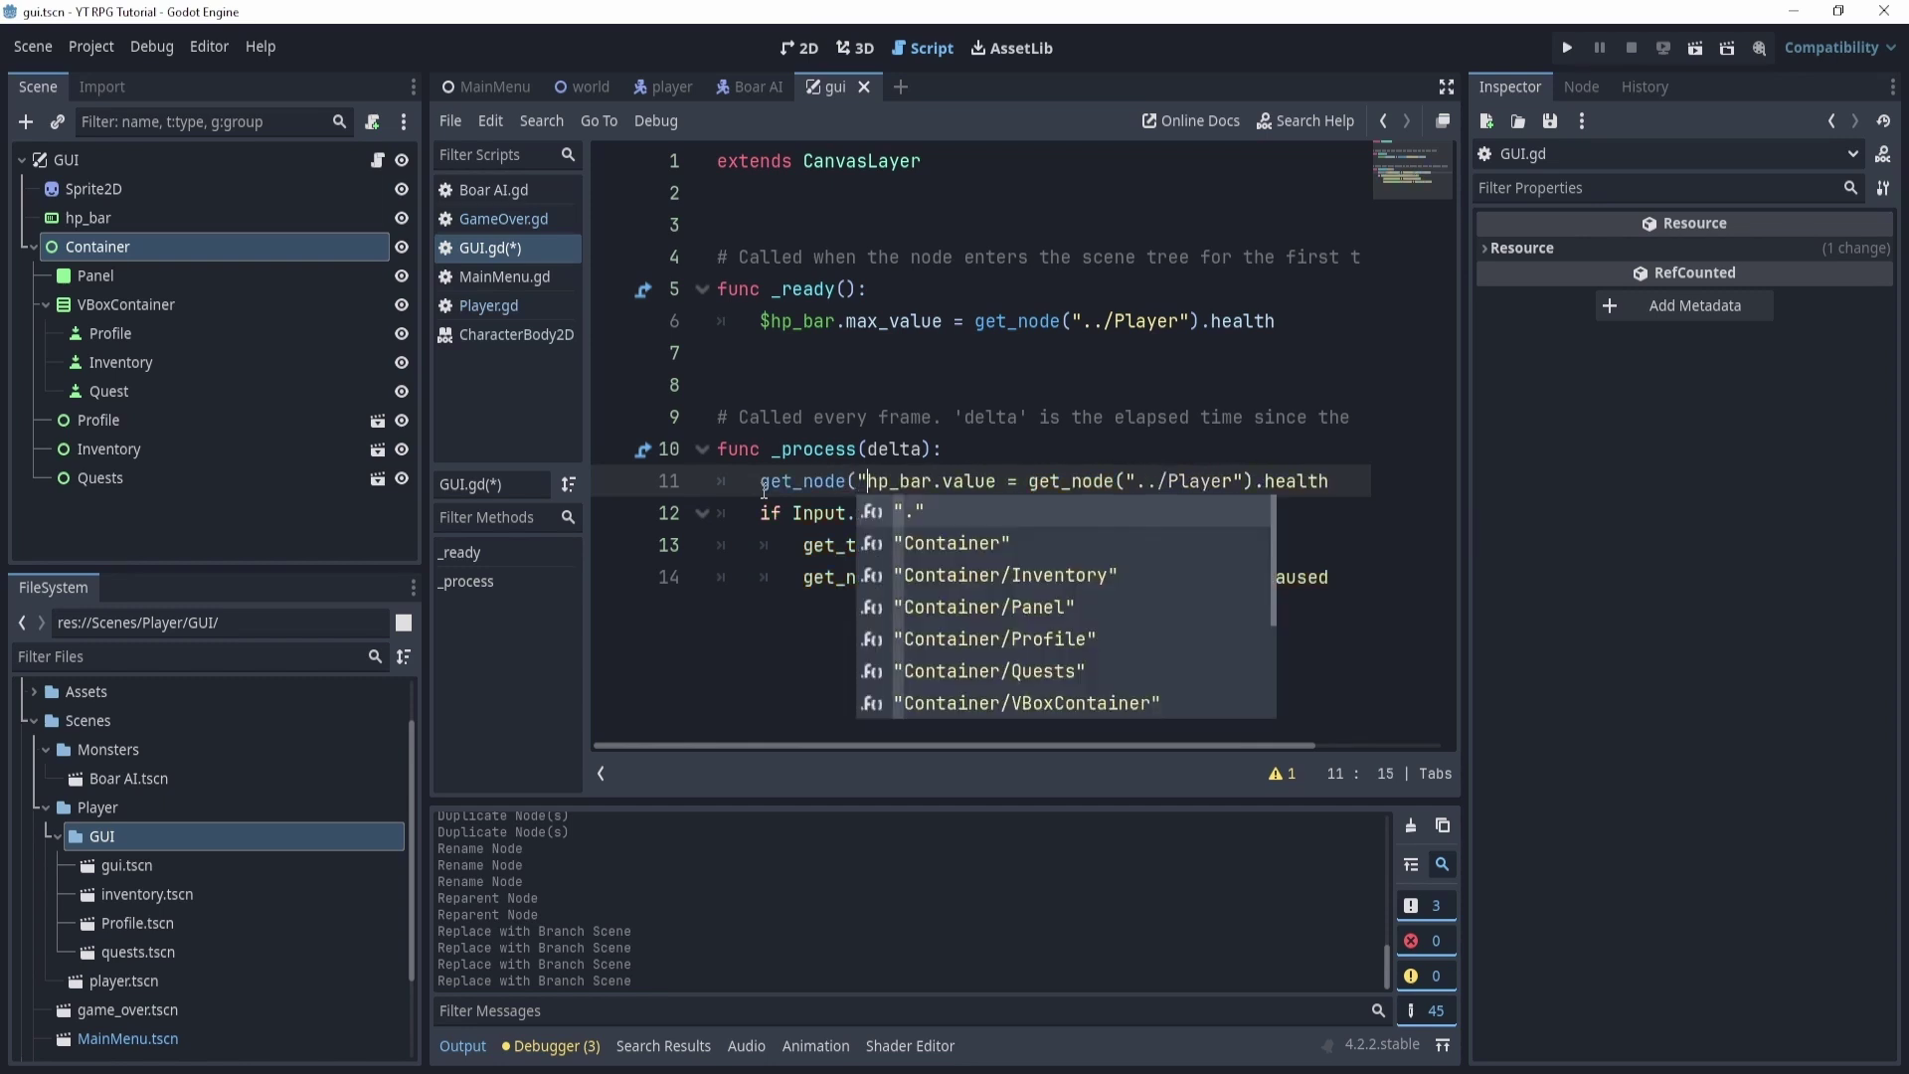
key(ctrl+Right)
text("))
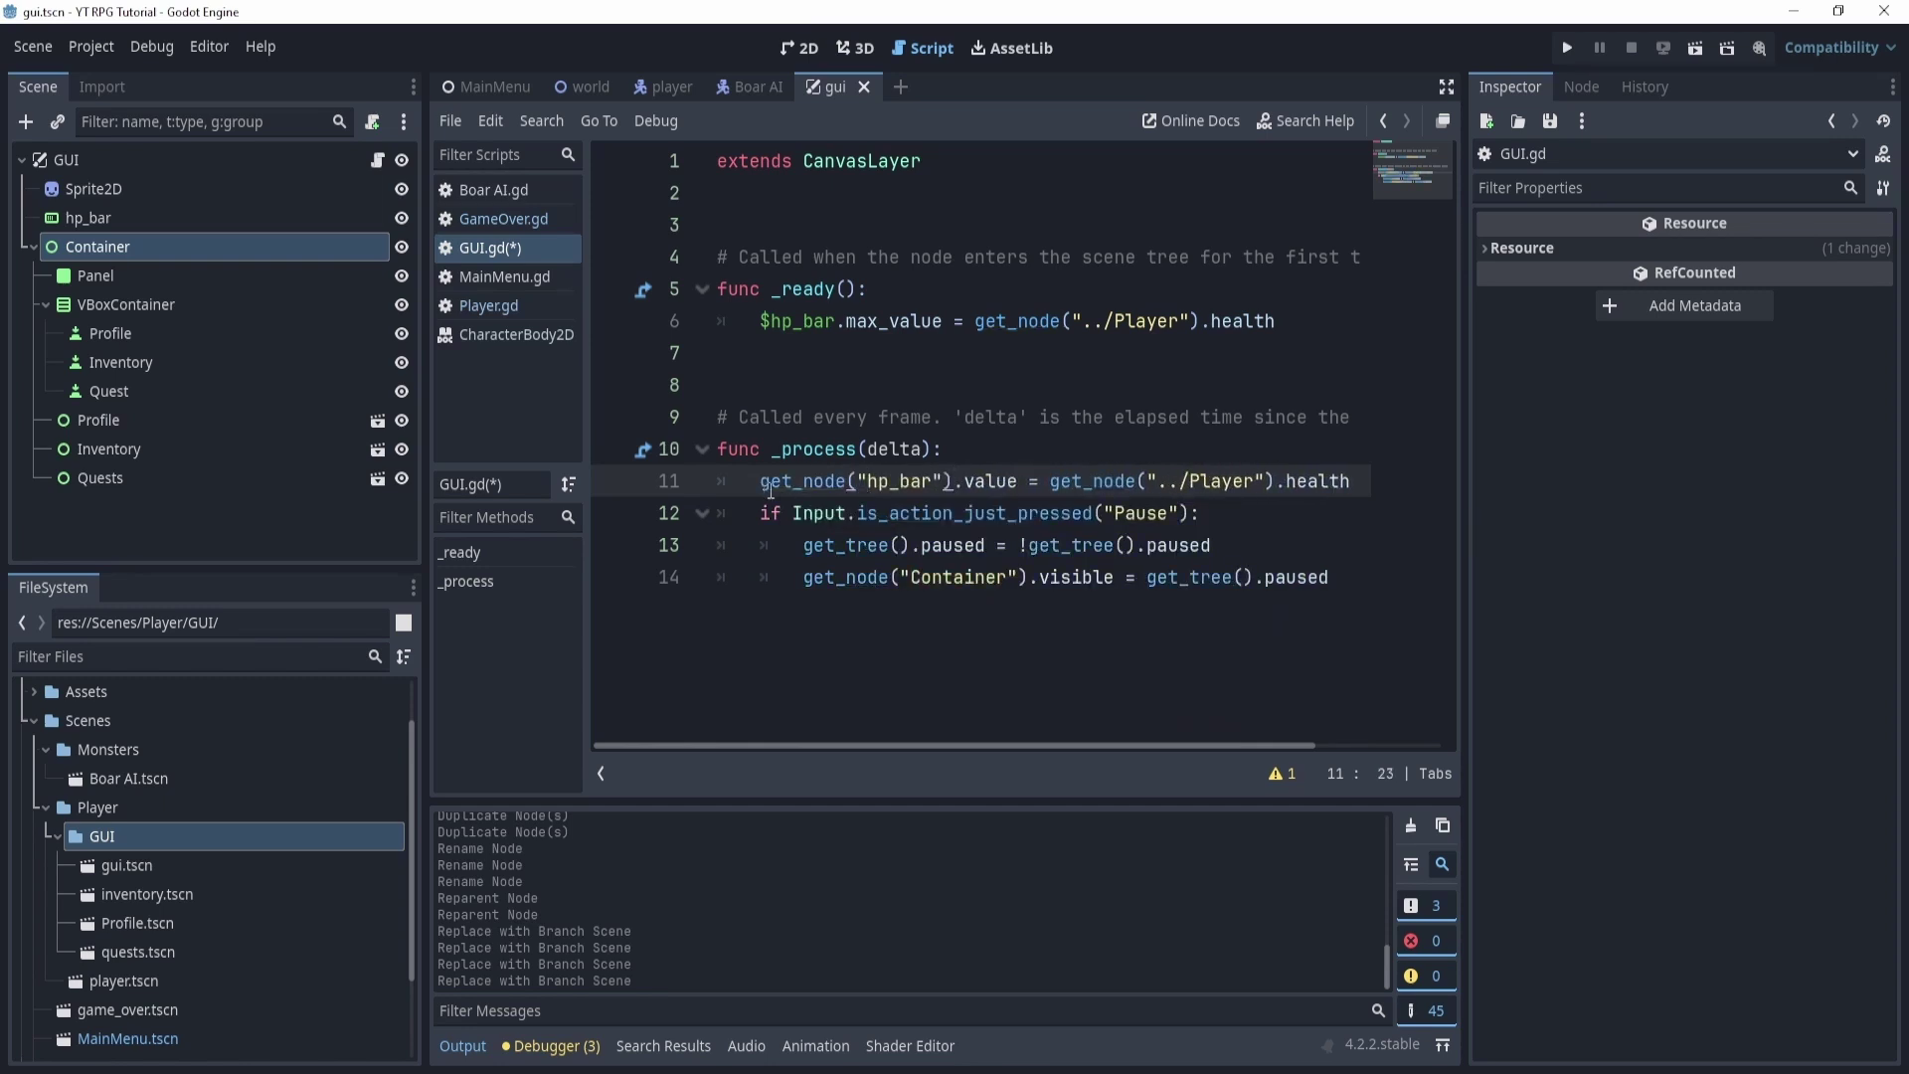
Reuse the get_node call for hp_bar in place of $hp_bar in _ready, and save the script.
drag(762, 480, 952, 481)
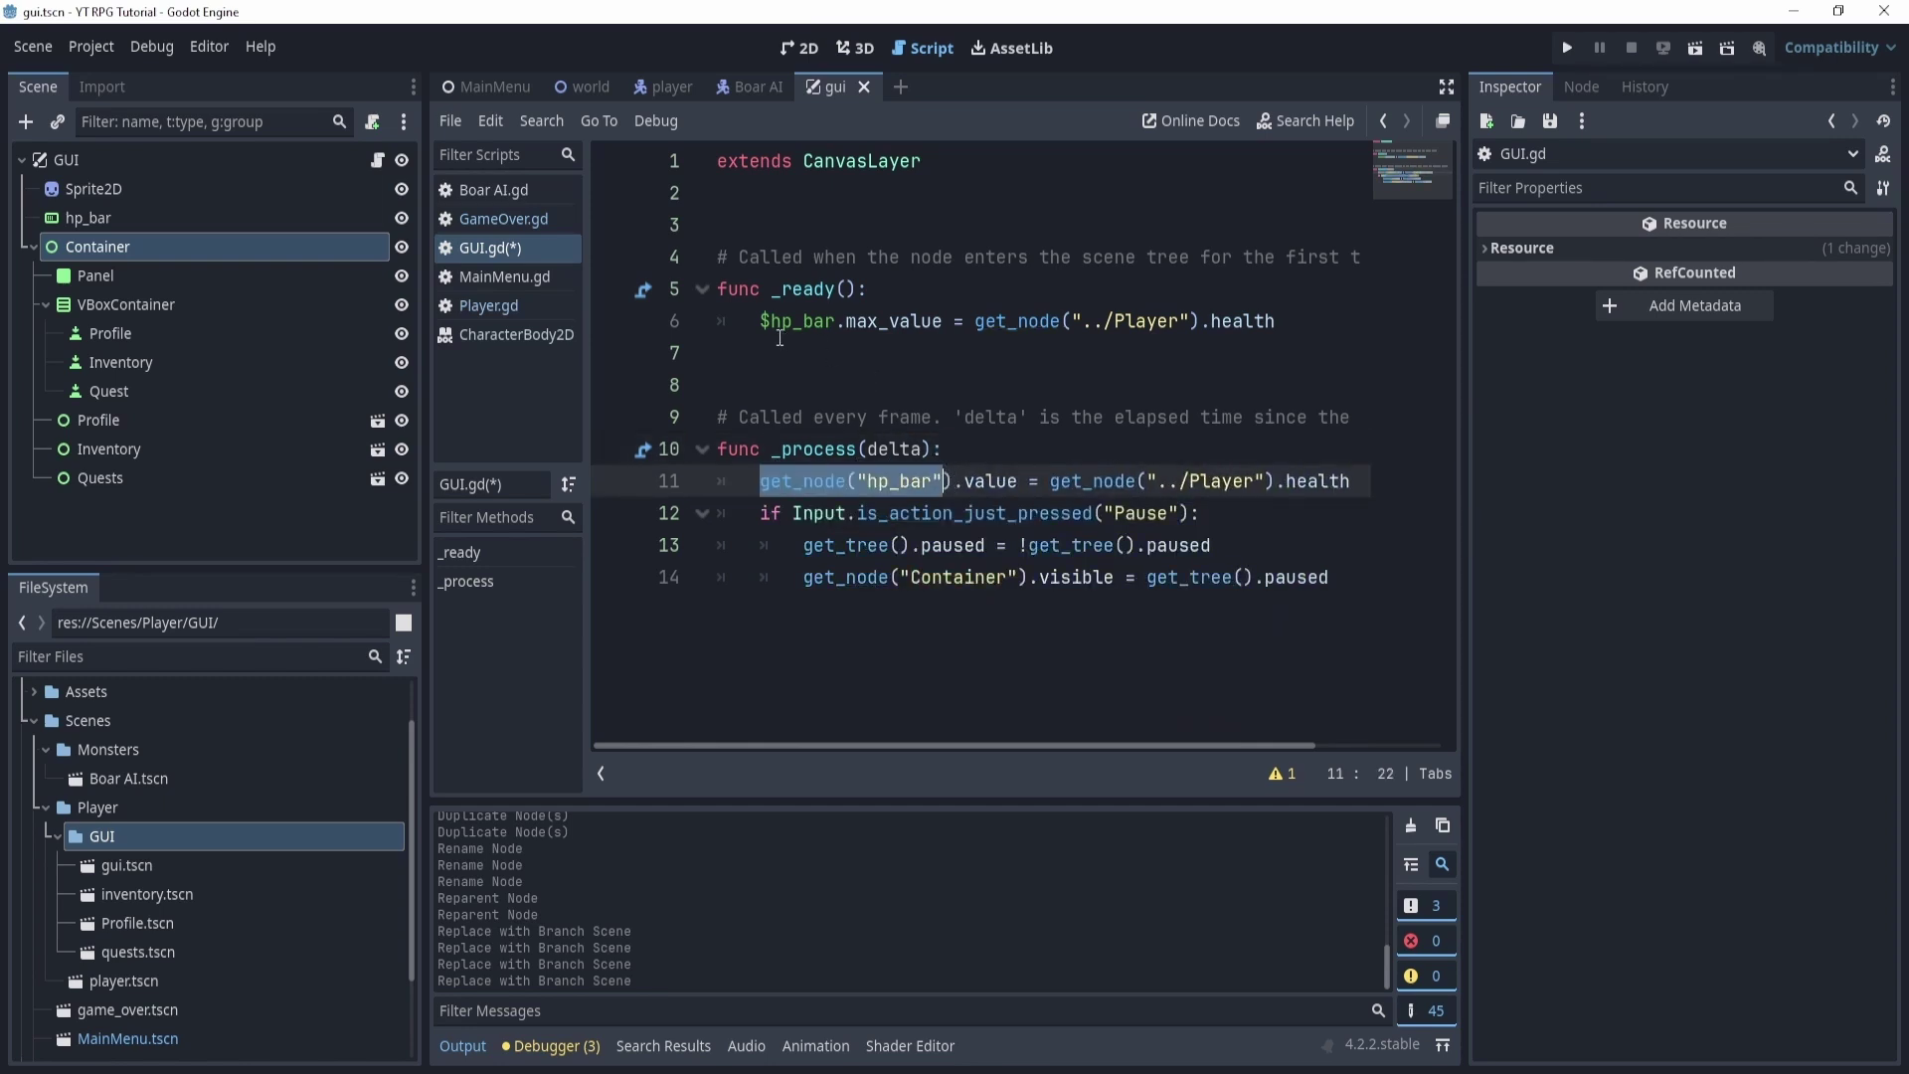
key(ctrl+c)
drag(761, 320, 837, 321)
key(ctrl+v)
key(ctrl+s)
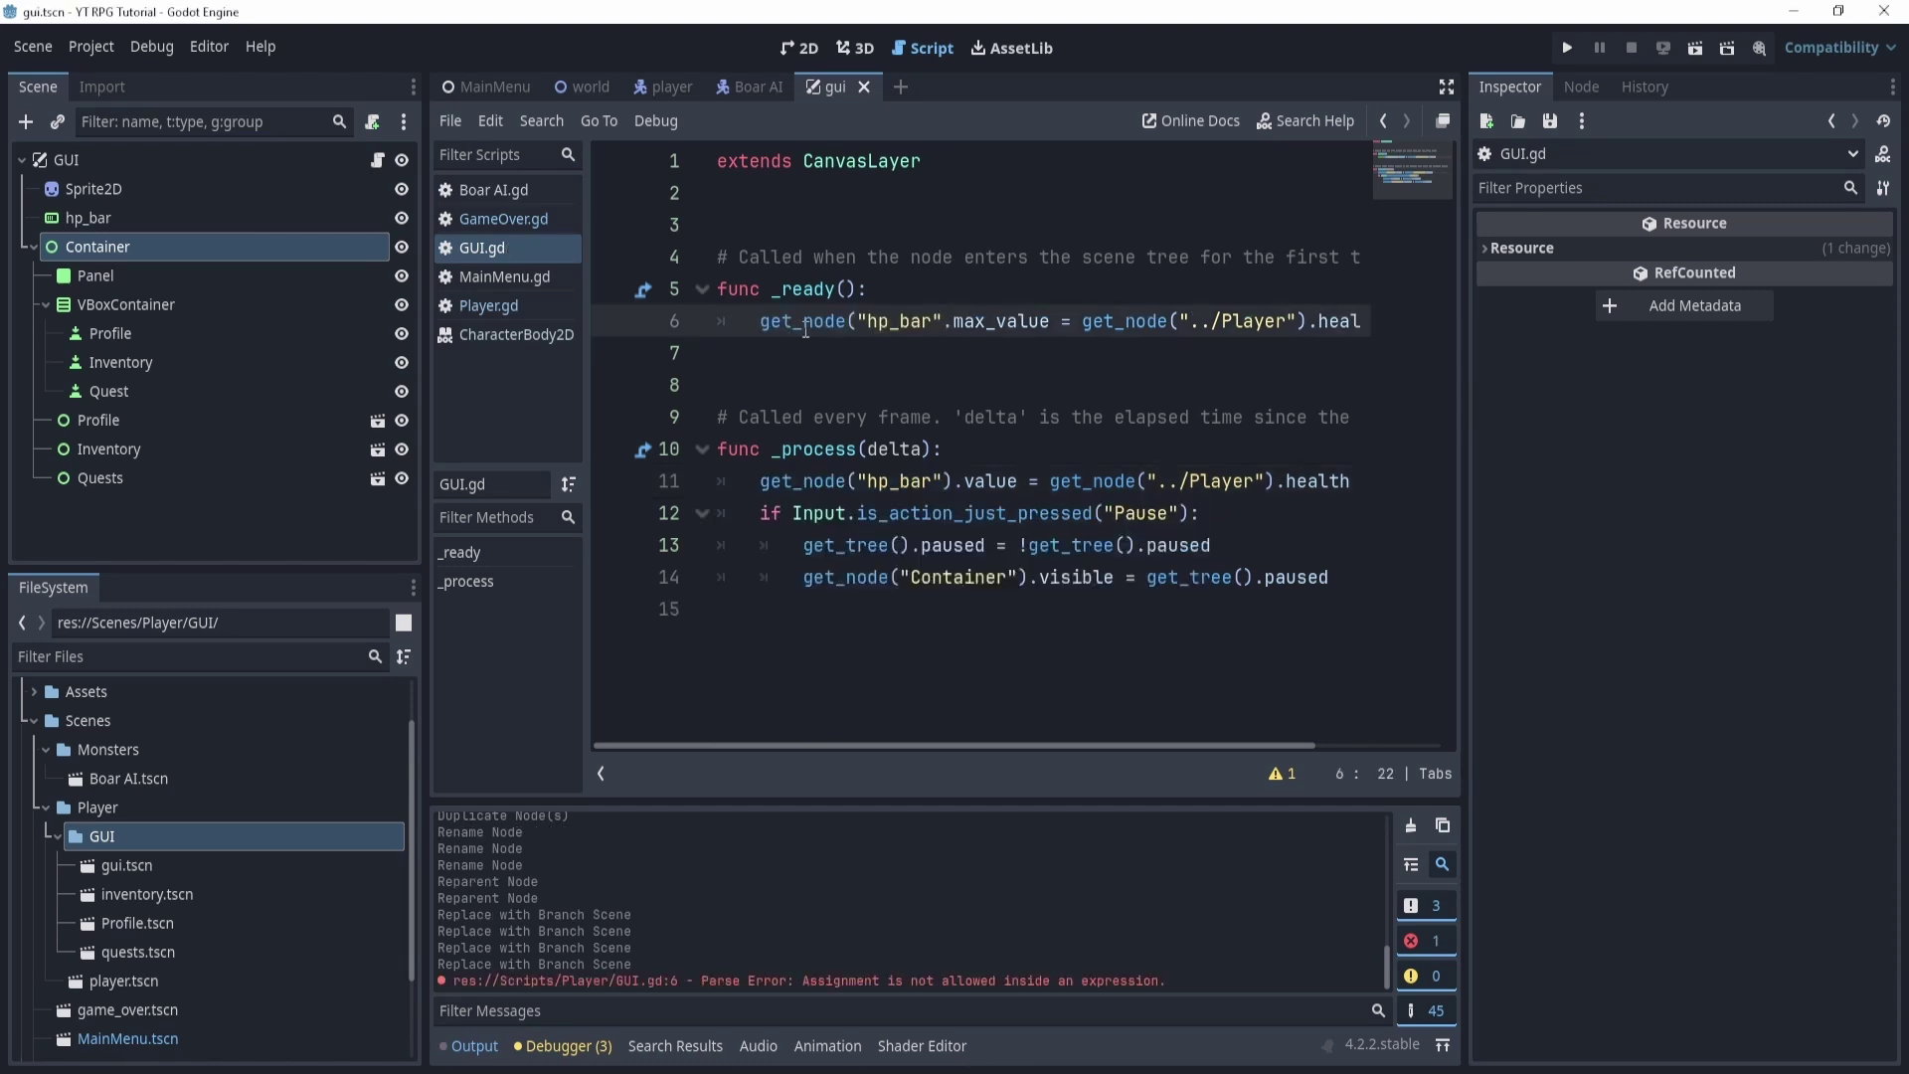
Copy get_node("Container") from the visibility line onto the empty line below the hp_bar assignment in _ready.
click(1206, 480)
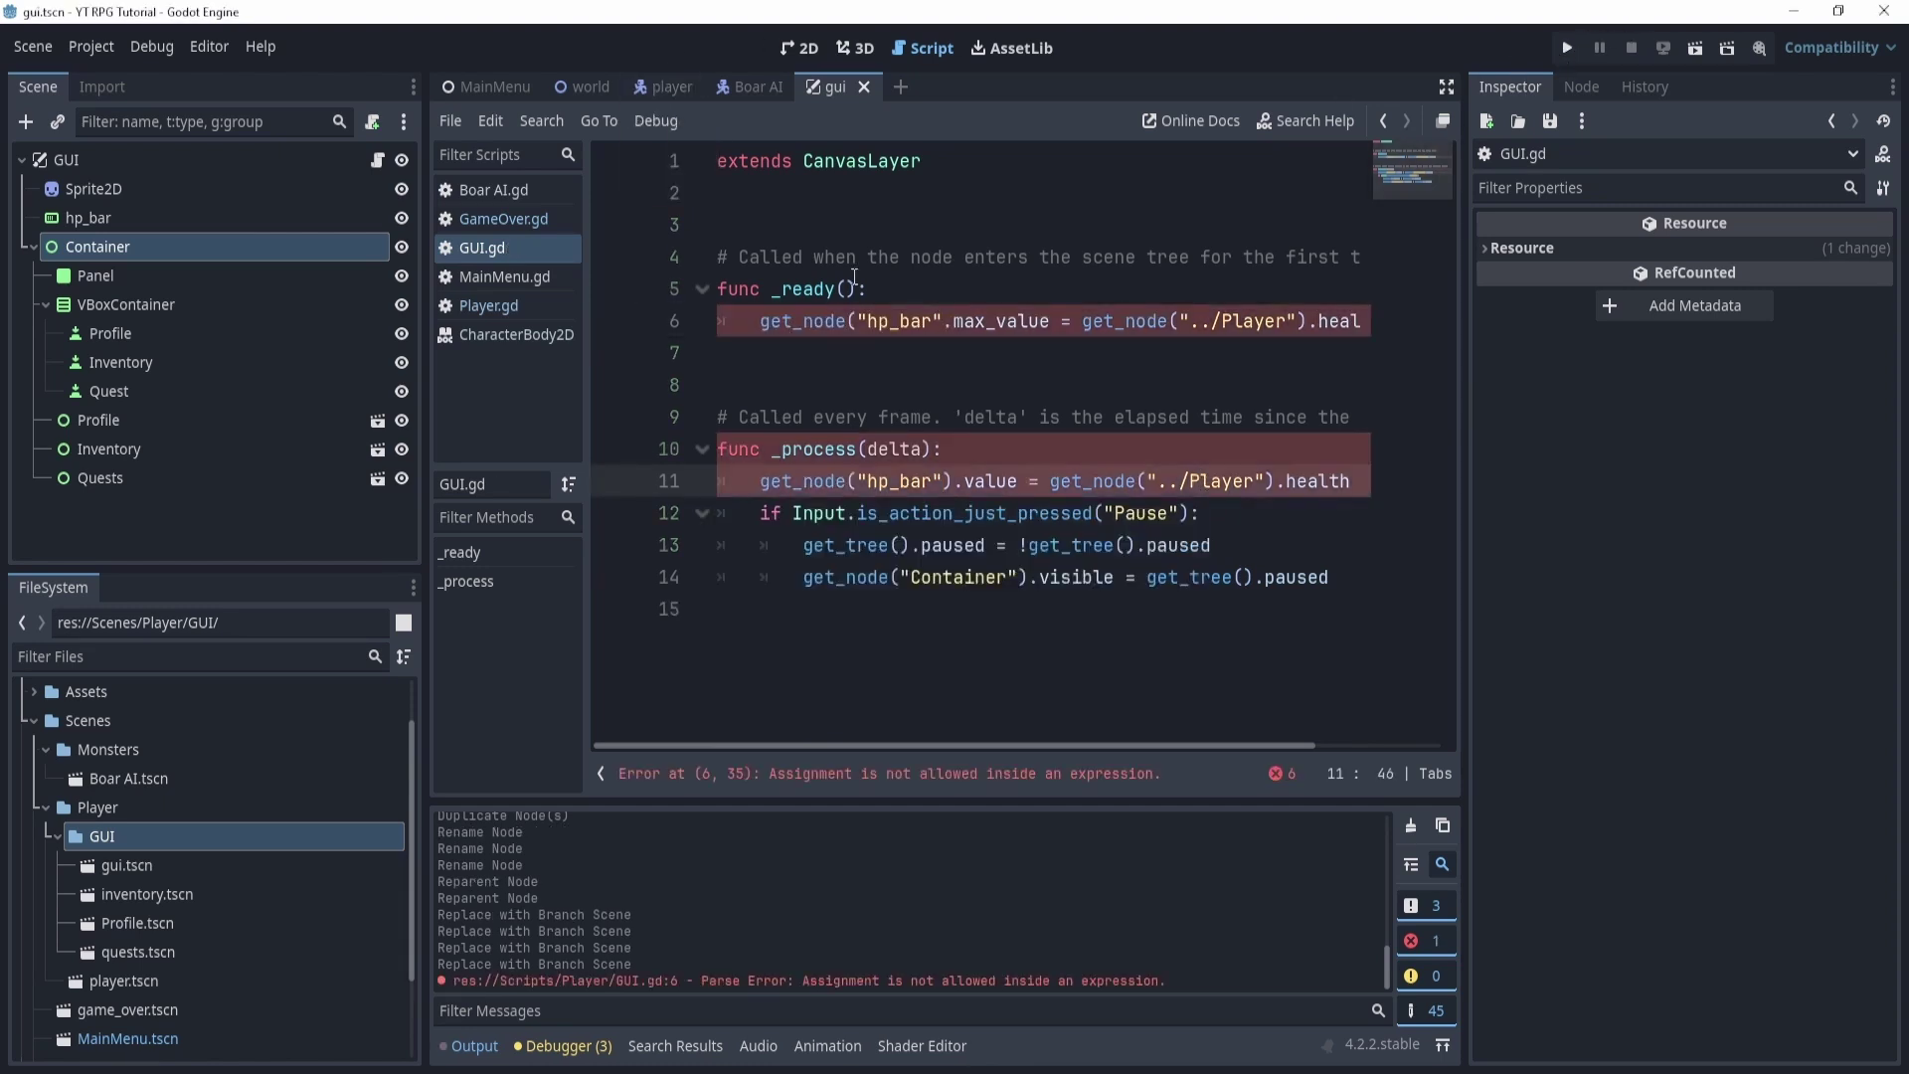
click(806, 358)
drag(803, 577, 1031, 577)
key(ctrl+c)
click(833, 358)
key(ctrl+v)
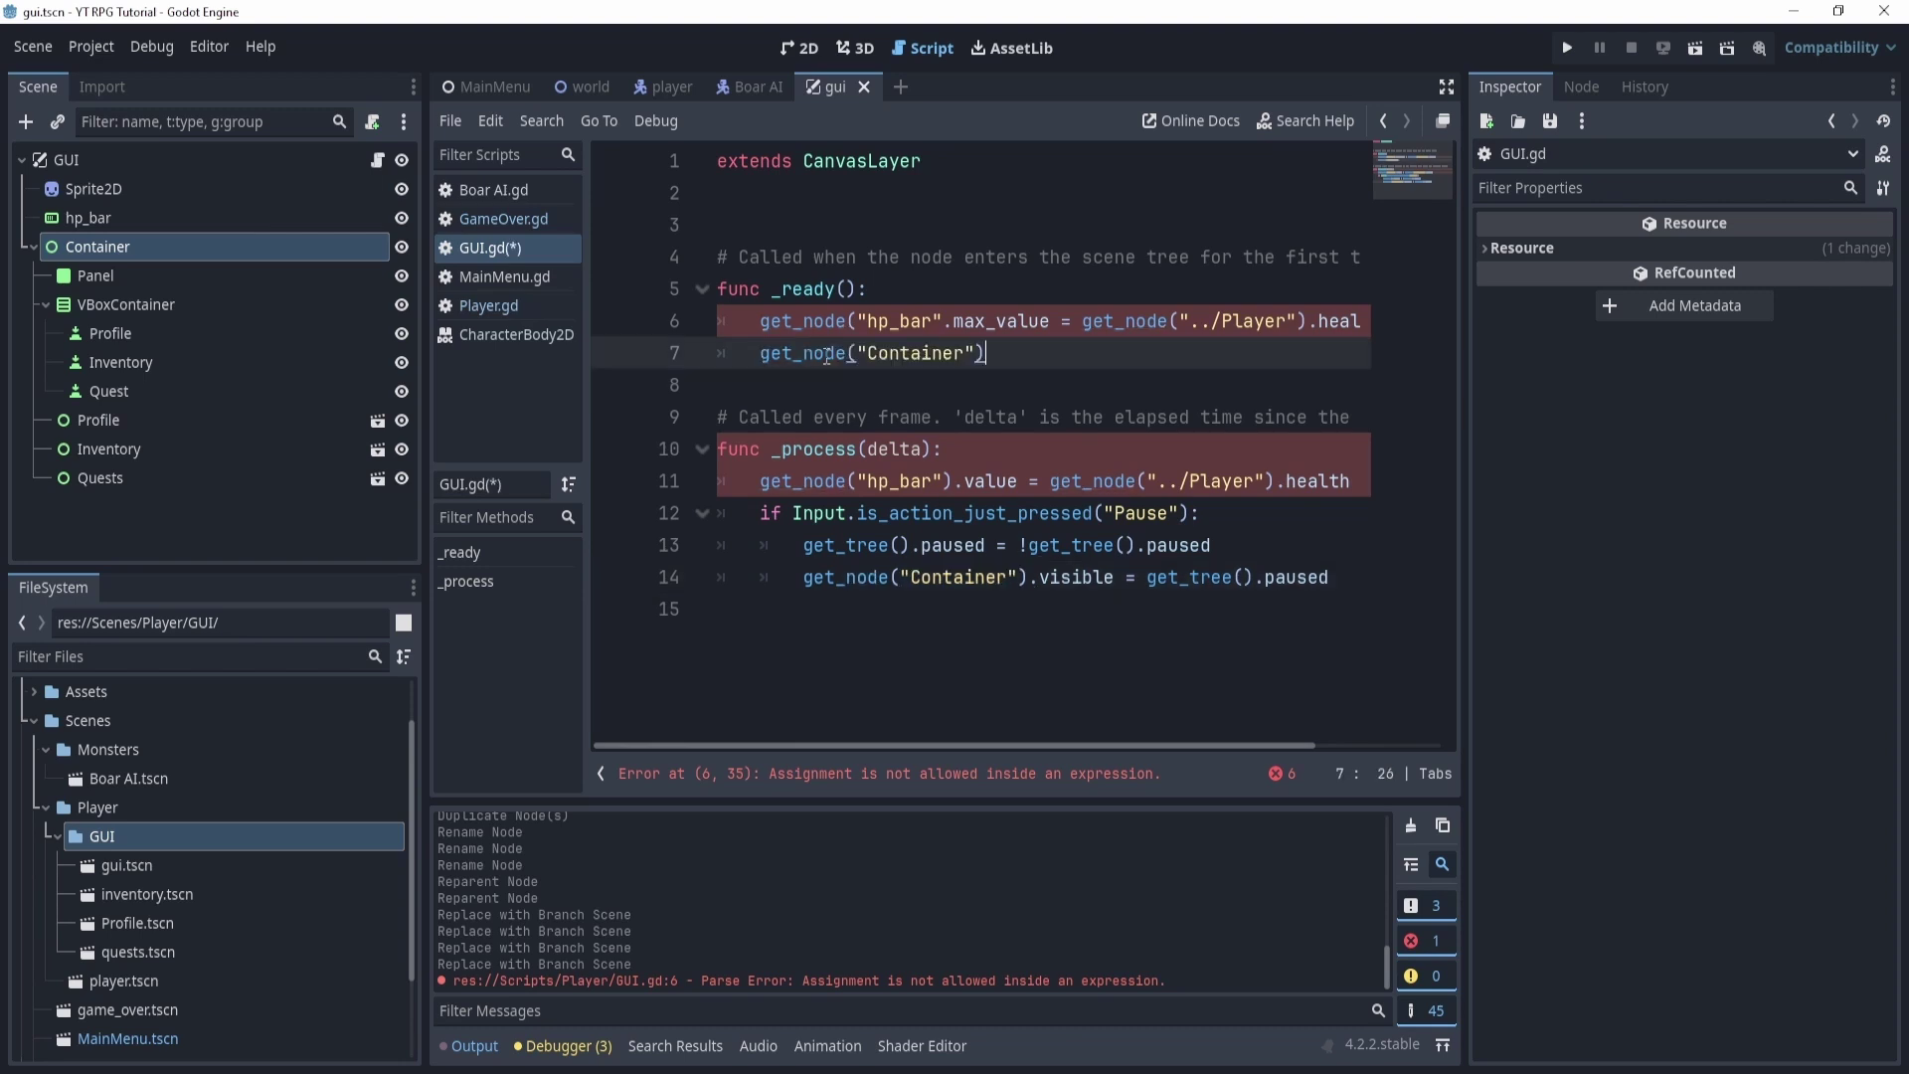
Add the missing closing parenthesis after "hp_bar" in _ready, and complete the line below as get_node("Container").hide().
click(947, 321)
text())
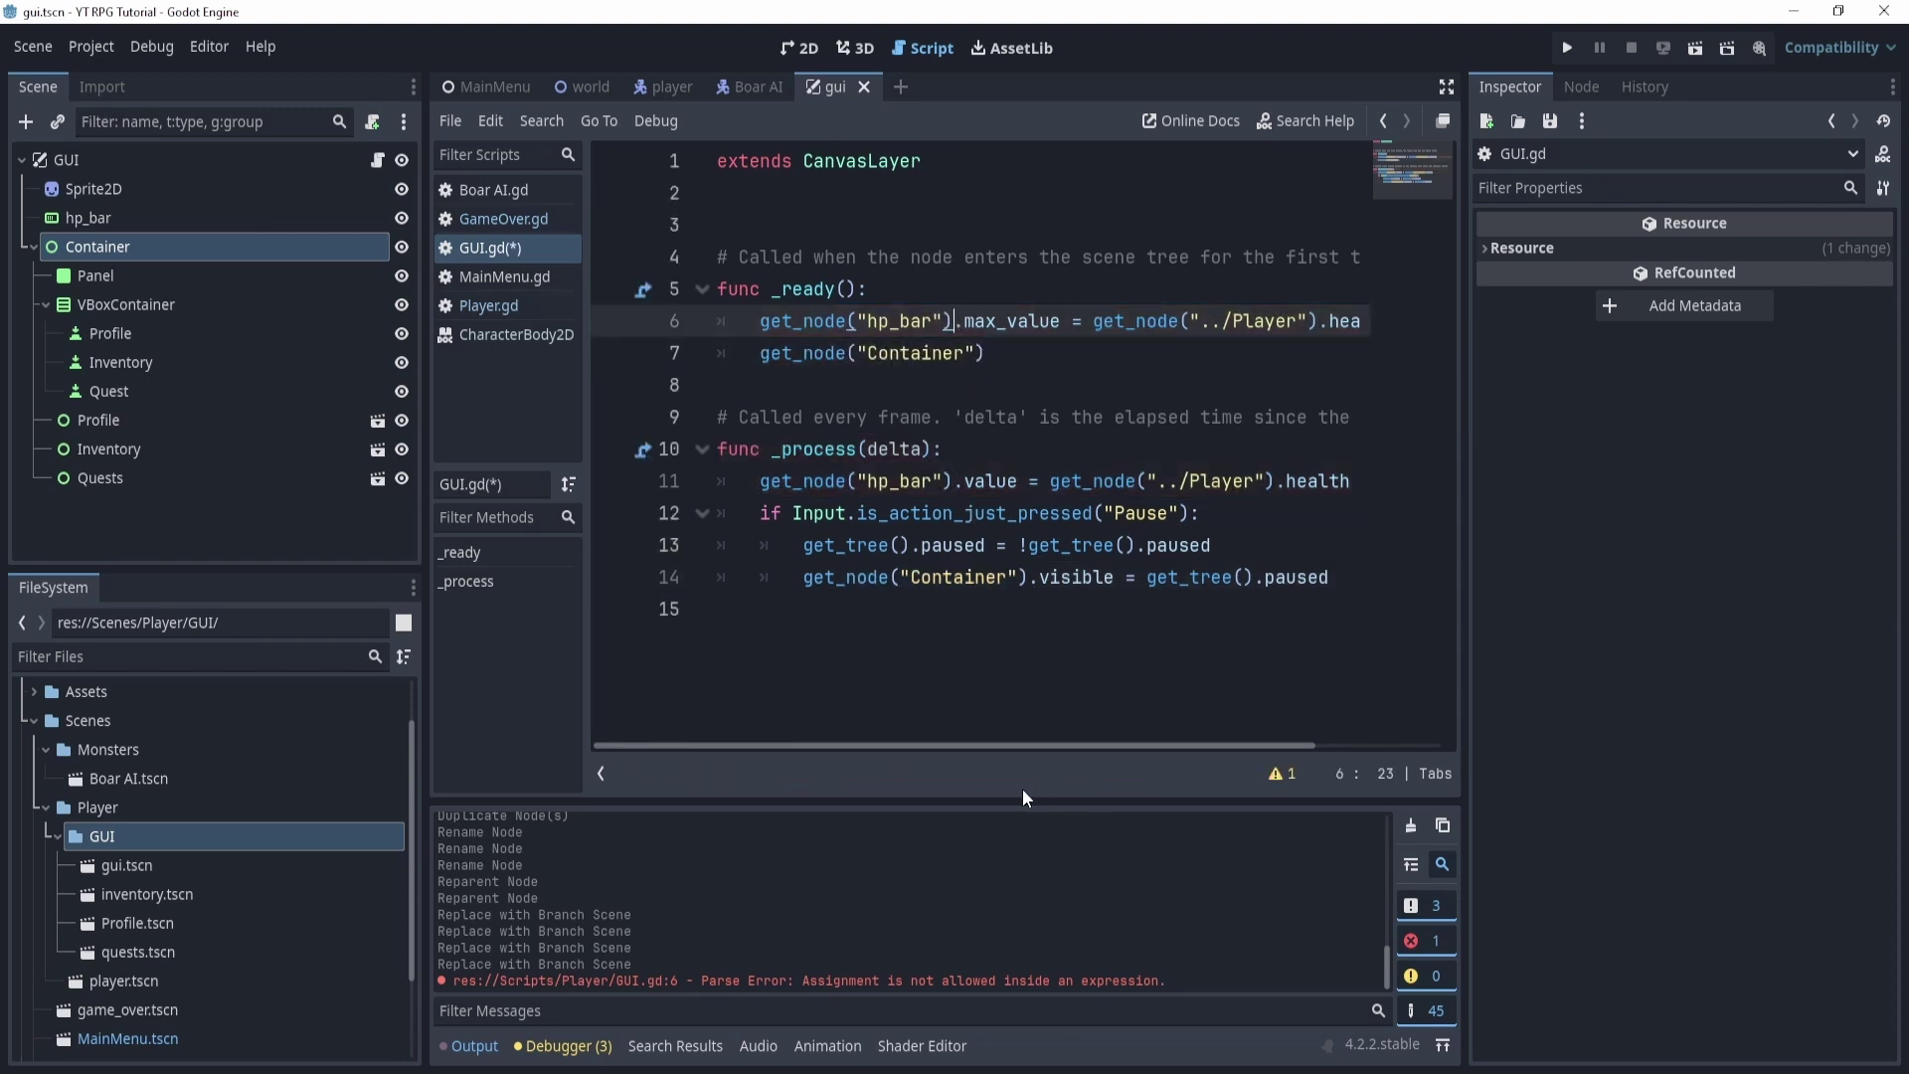
click(1010, 356)
text(.hi)
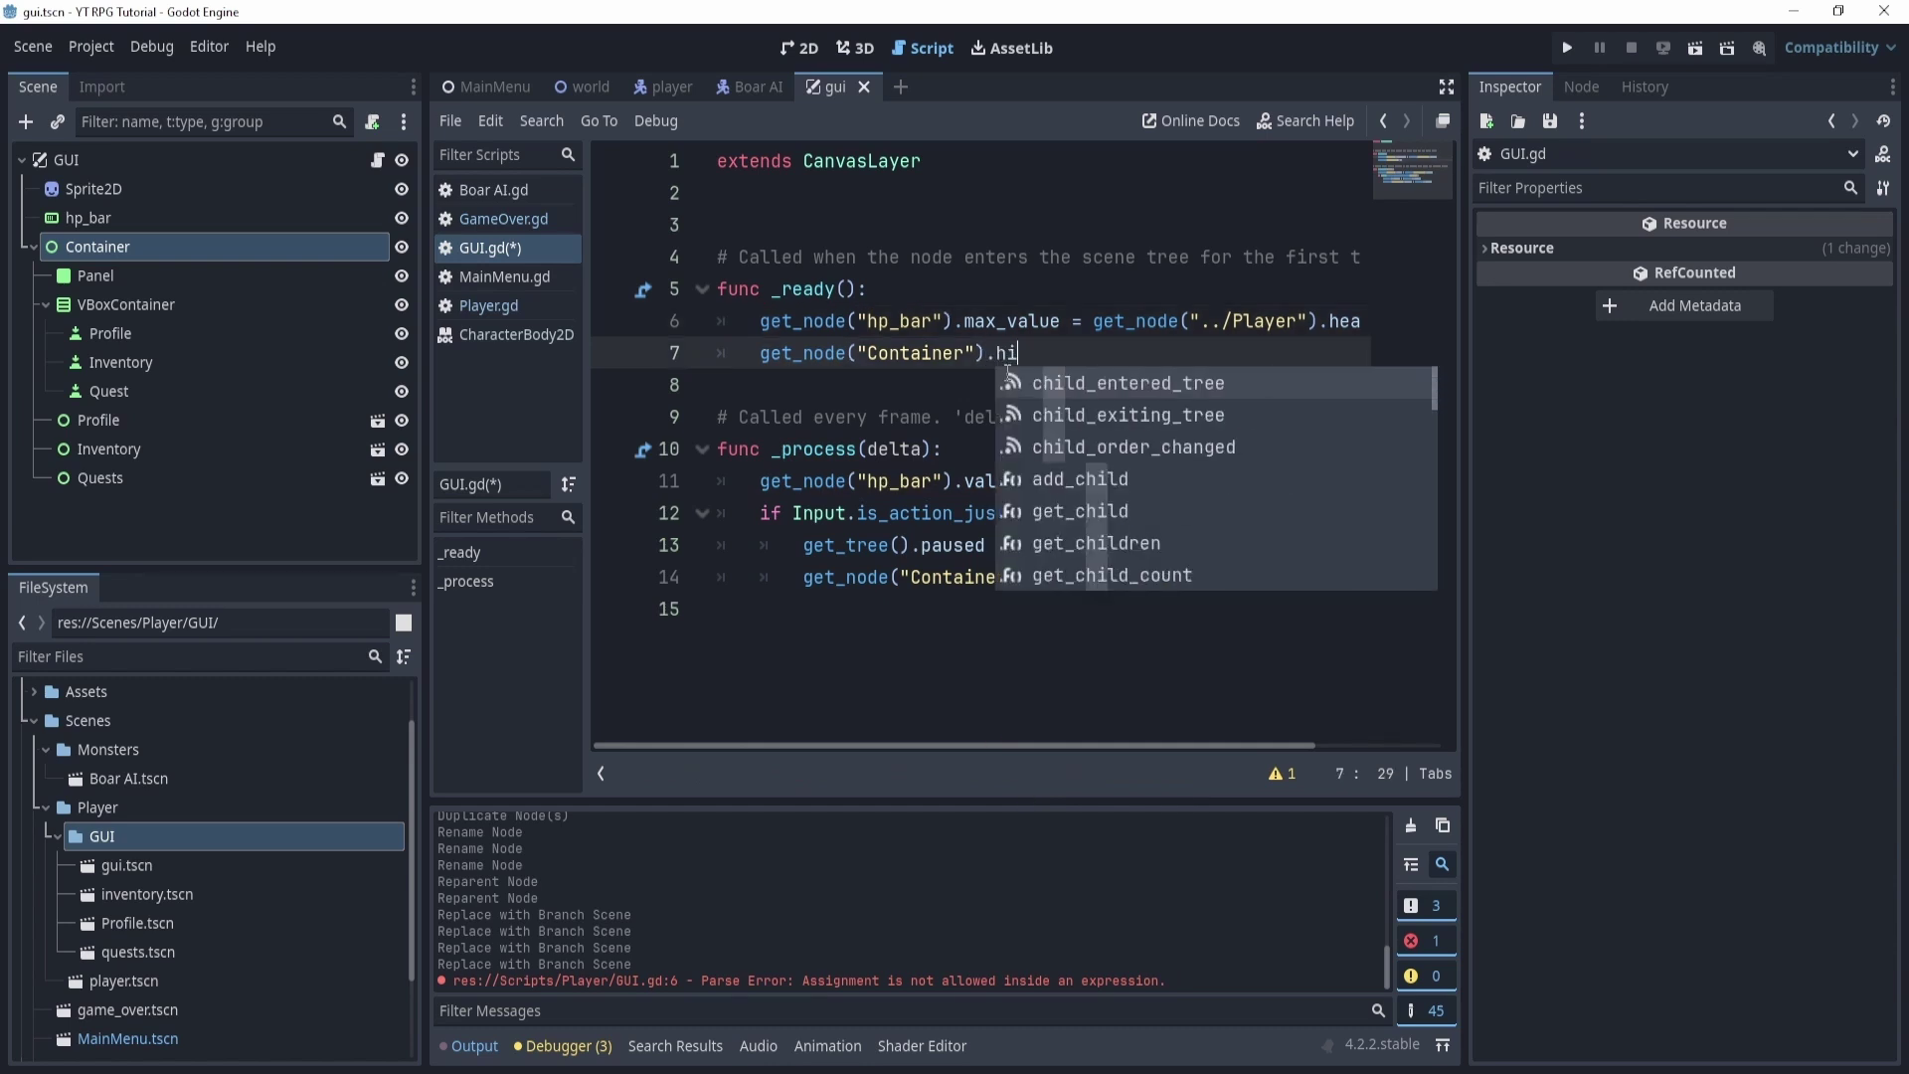
text(de())
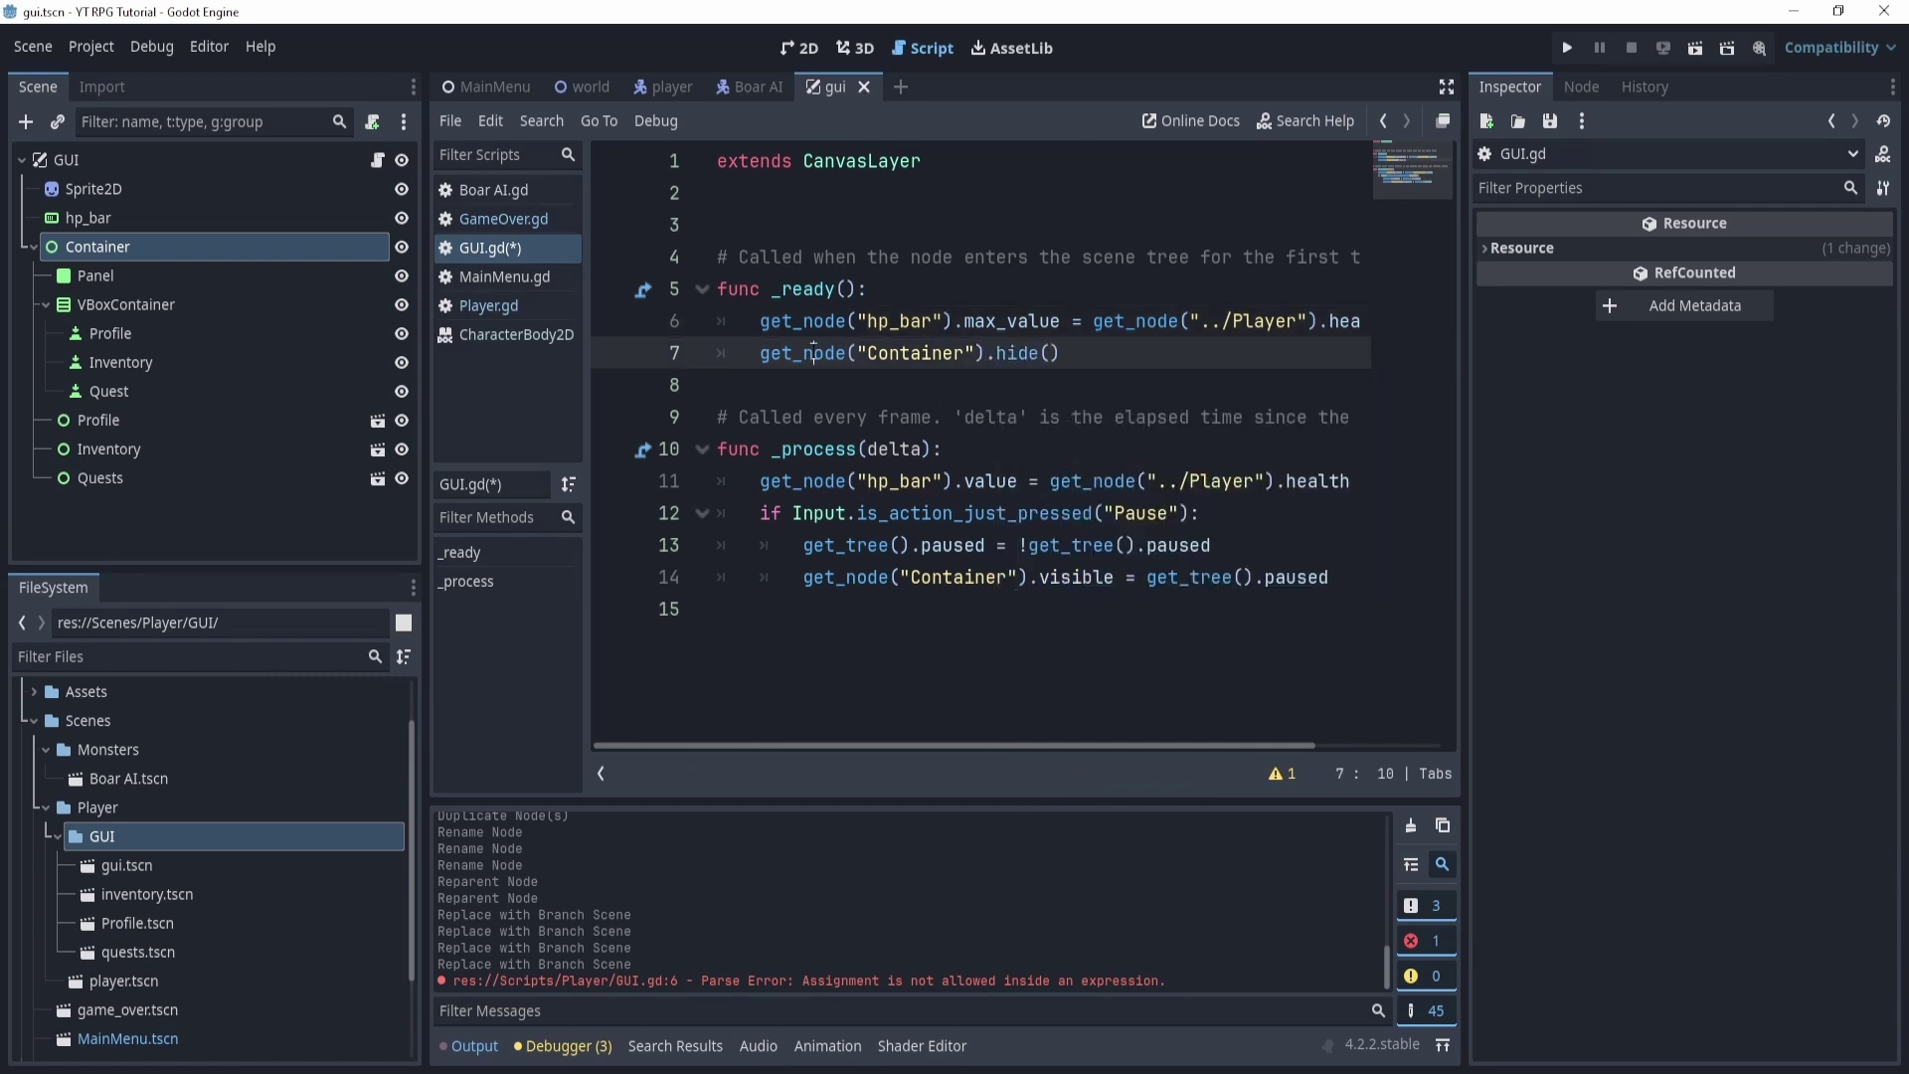
Run the project, start the game from its main menu, test pausing to open the GUI menu, and close the game.
drag(814, 353, 1063, 353)
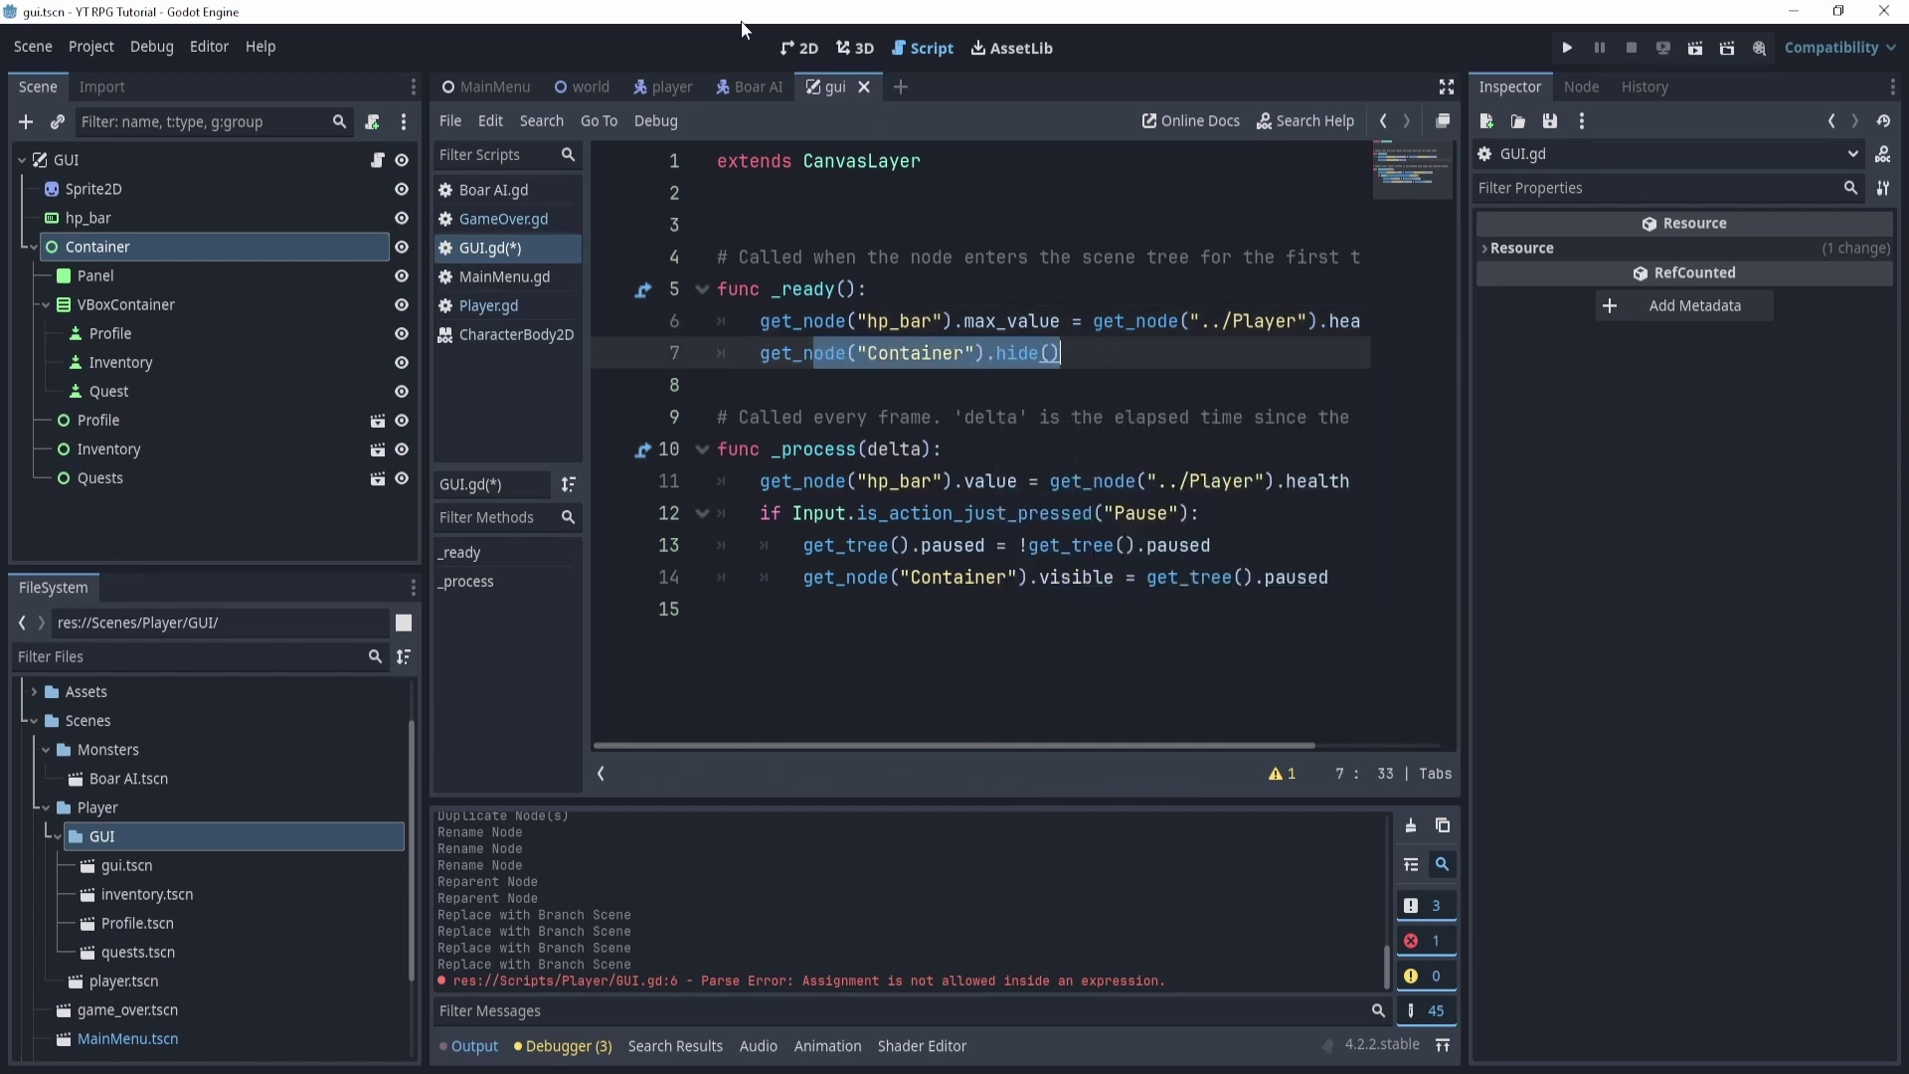
click(1568, 46)
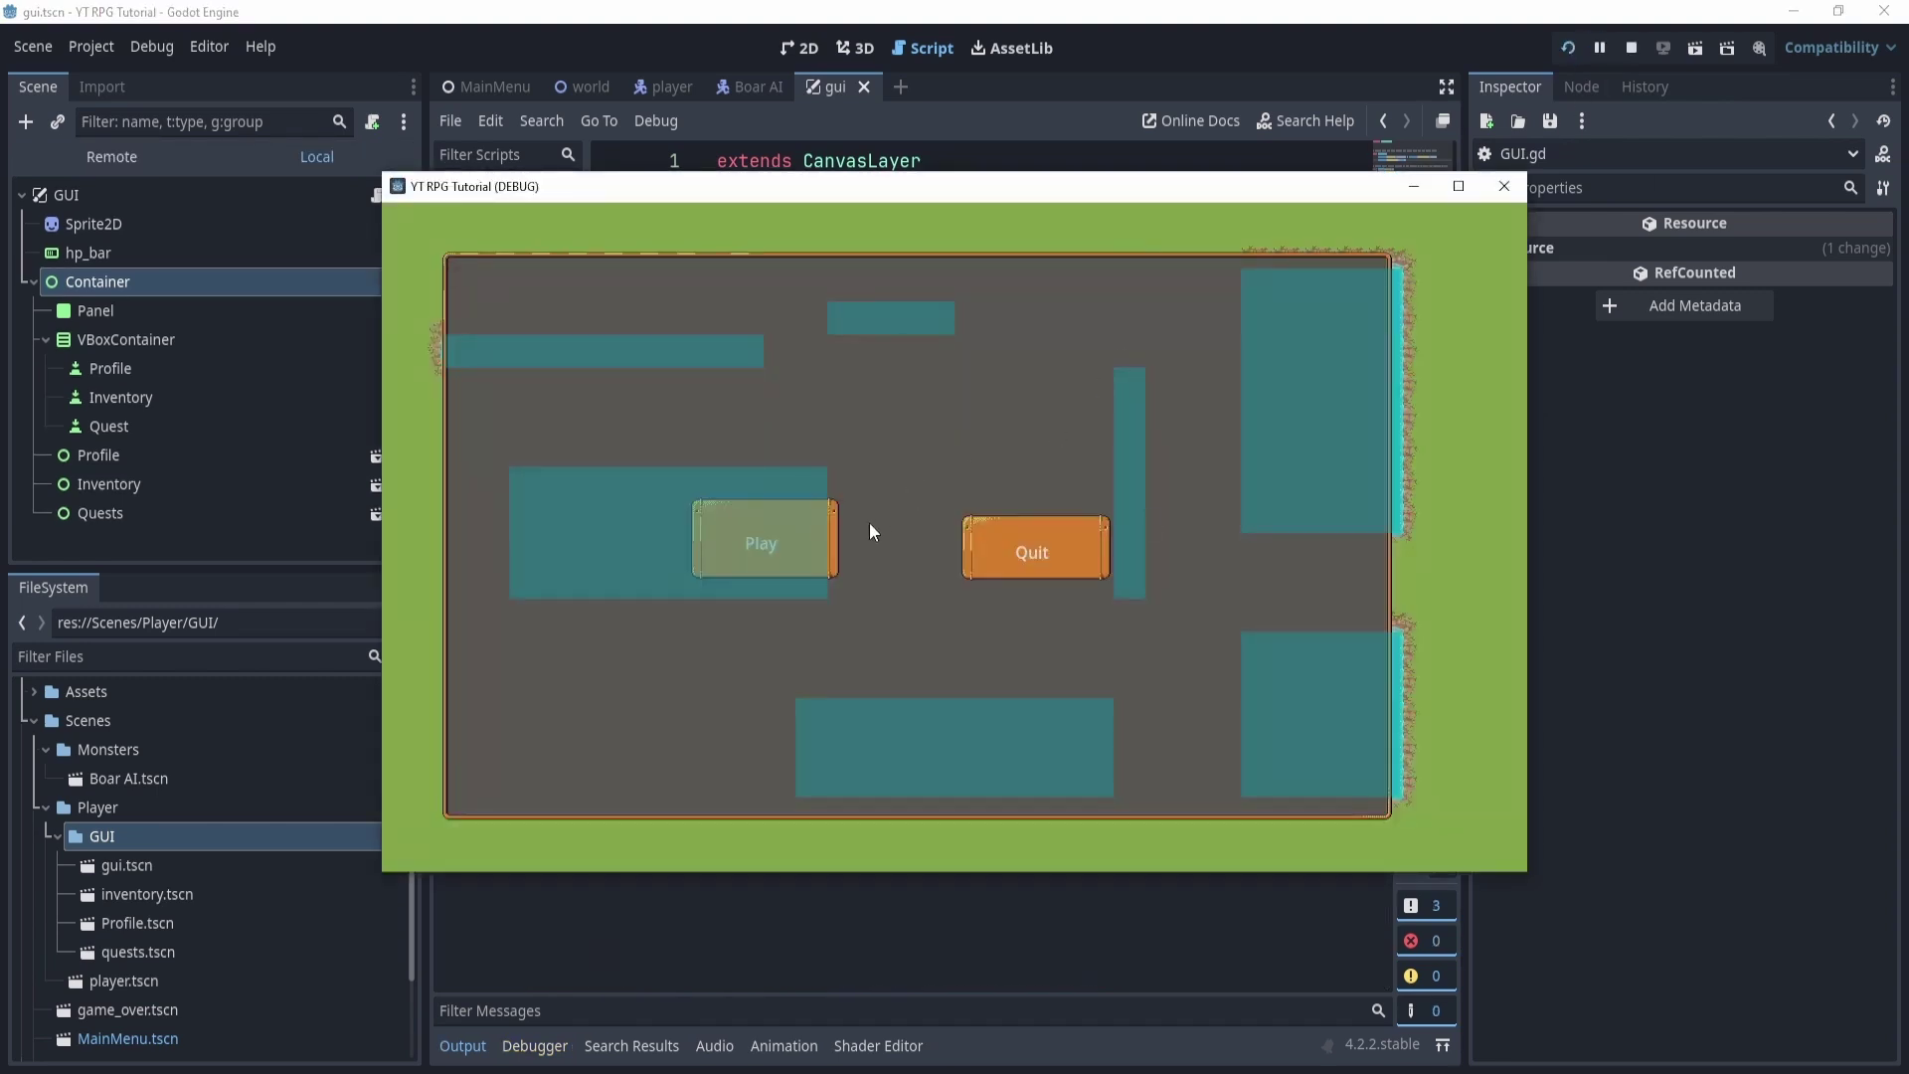
click(848, 537)
key(Escape)
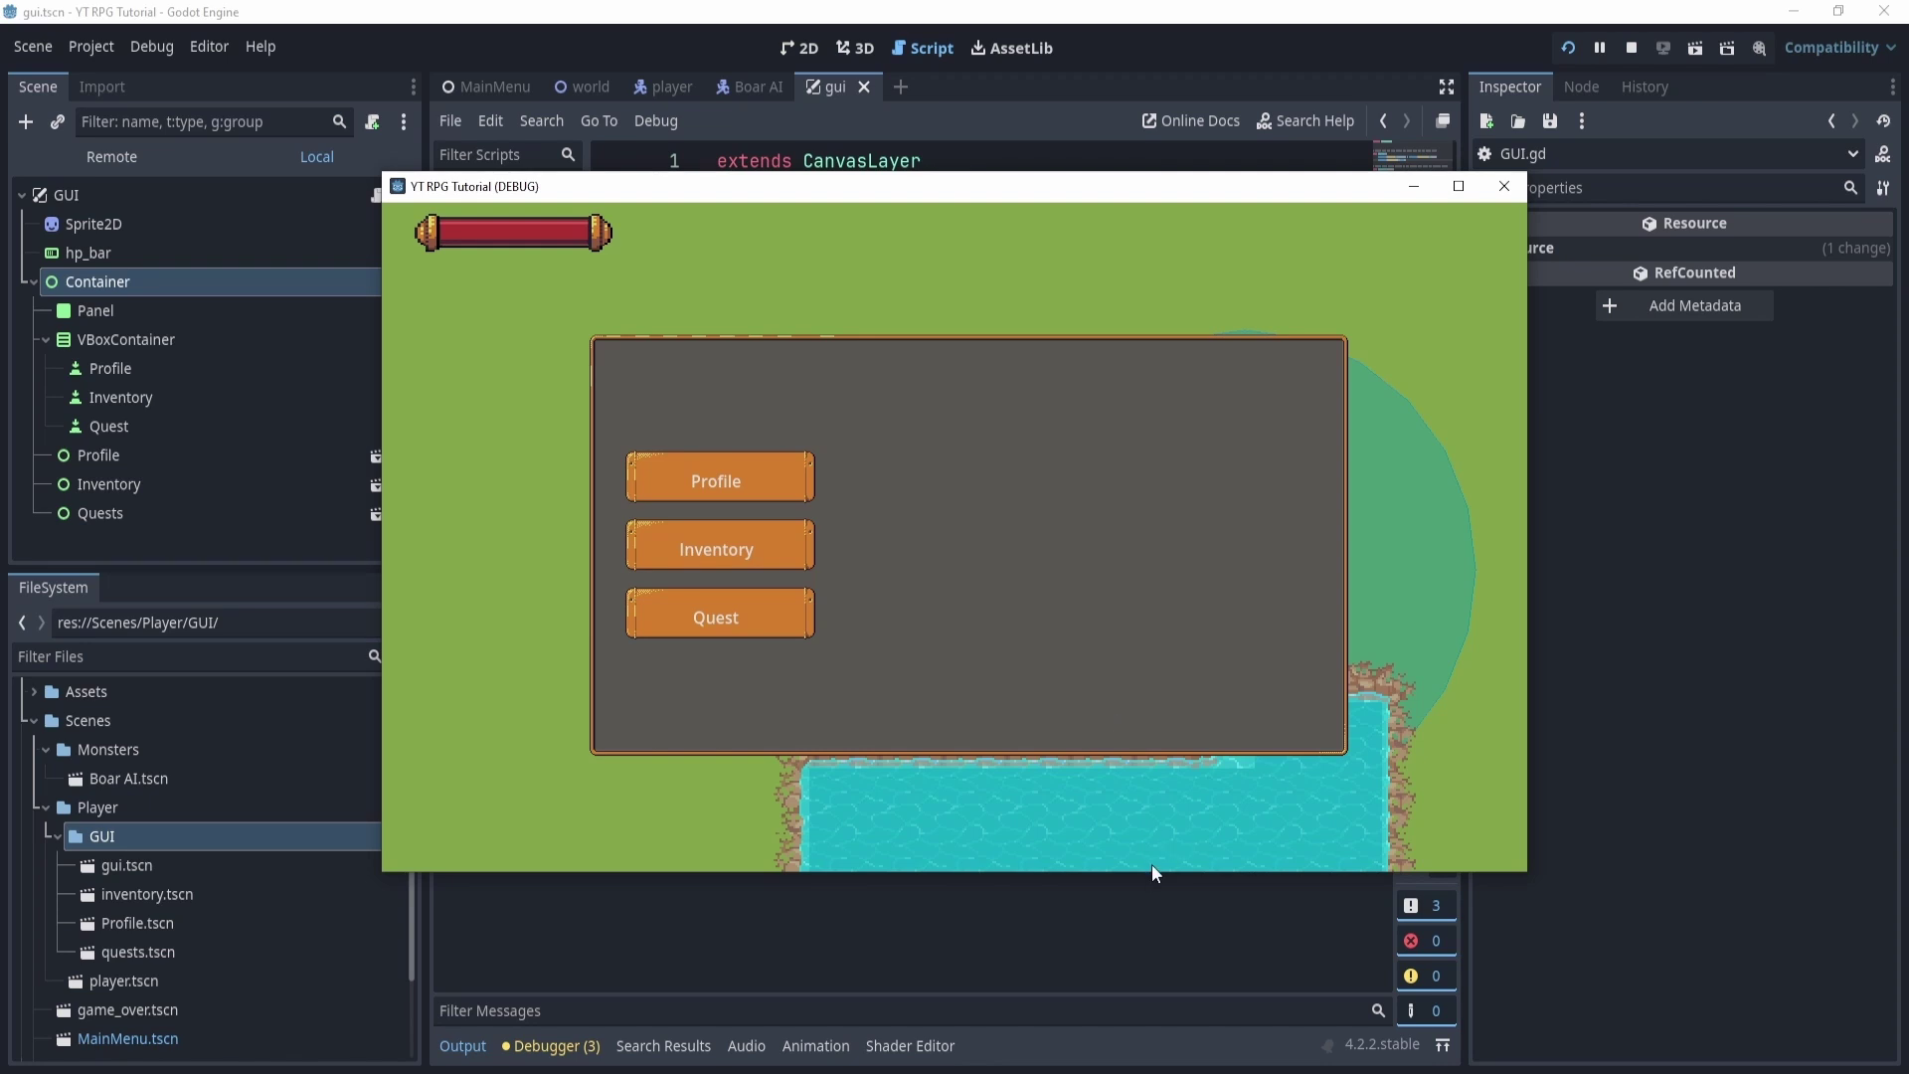
click(1504, 185)
click(869, 603)
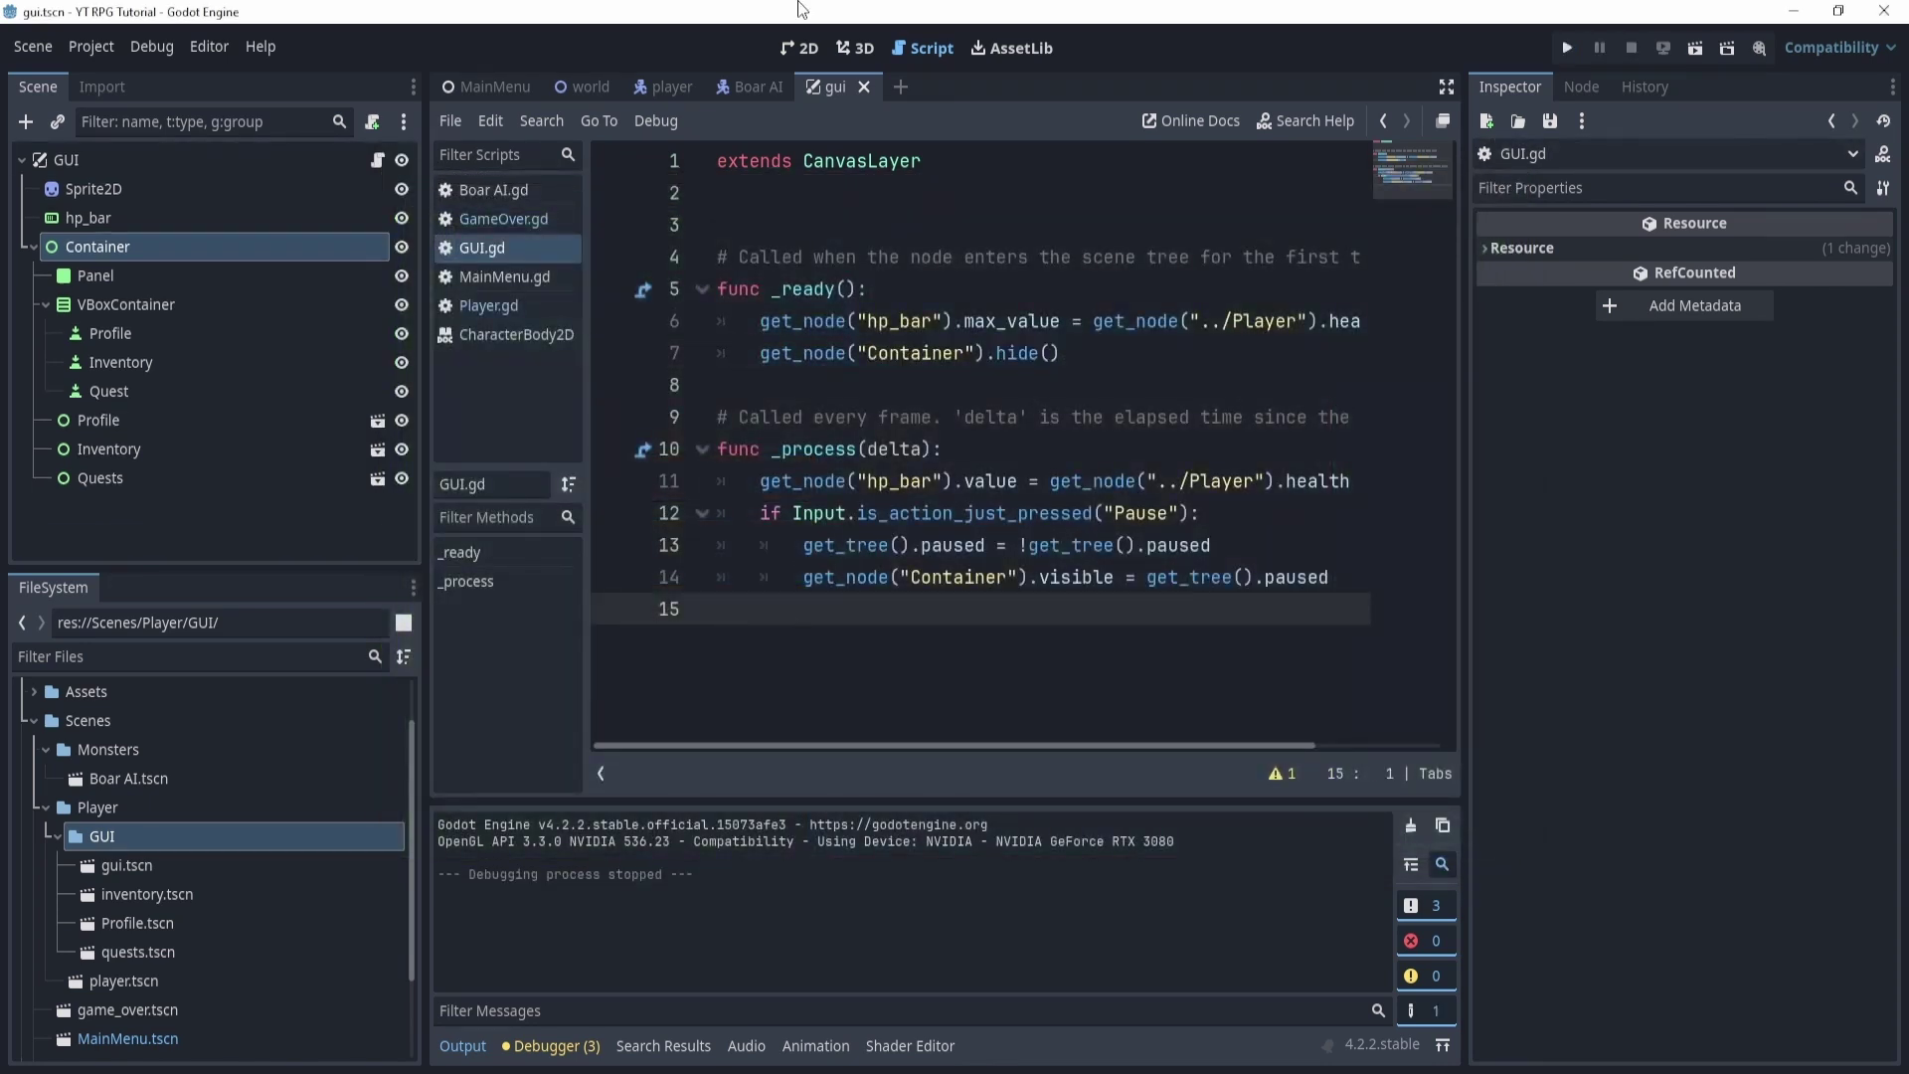
Set the process mode of the root GUI node to Always.
click(797, 48)
click(143, 159)
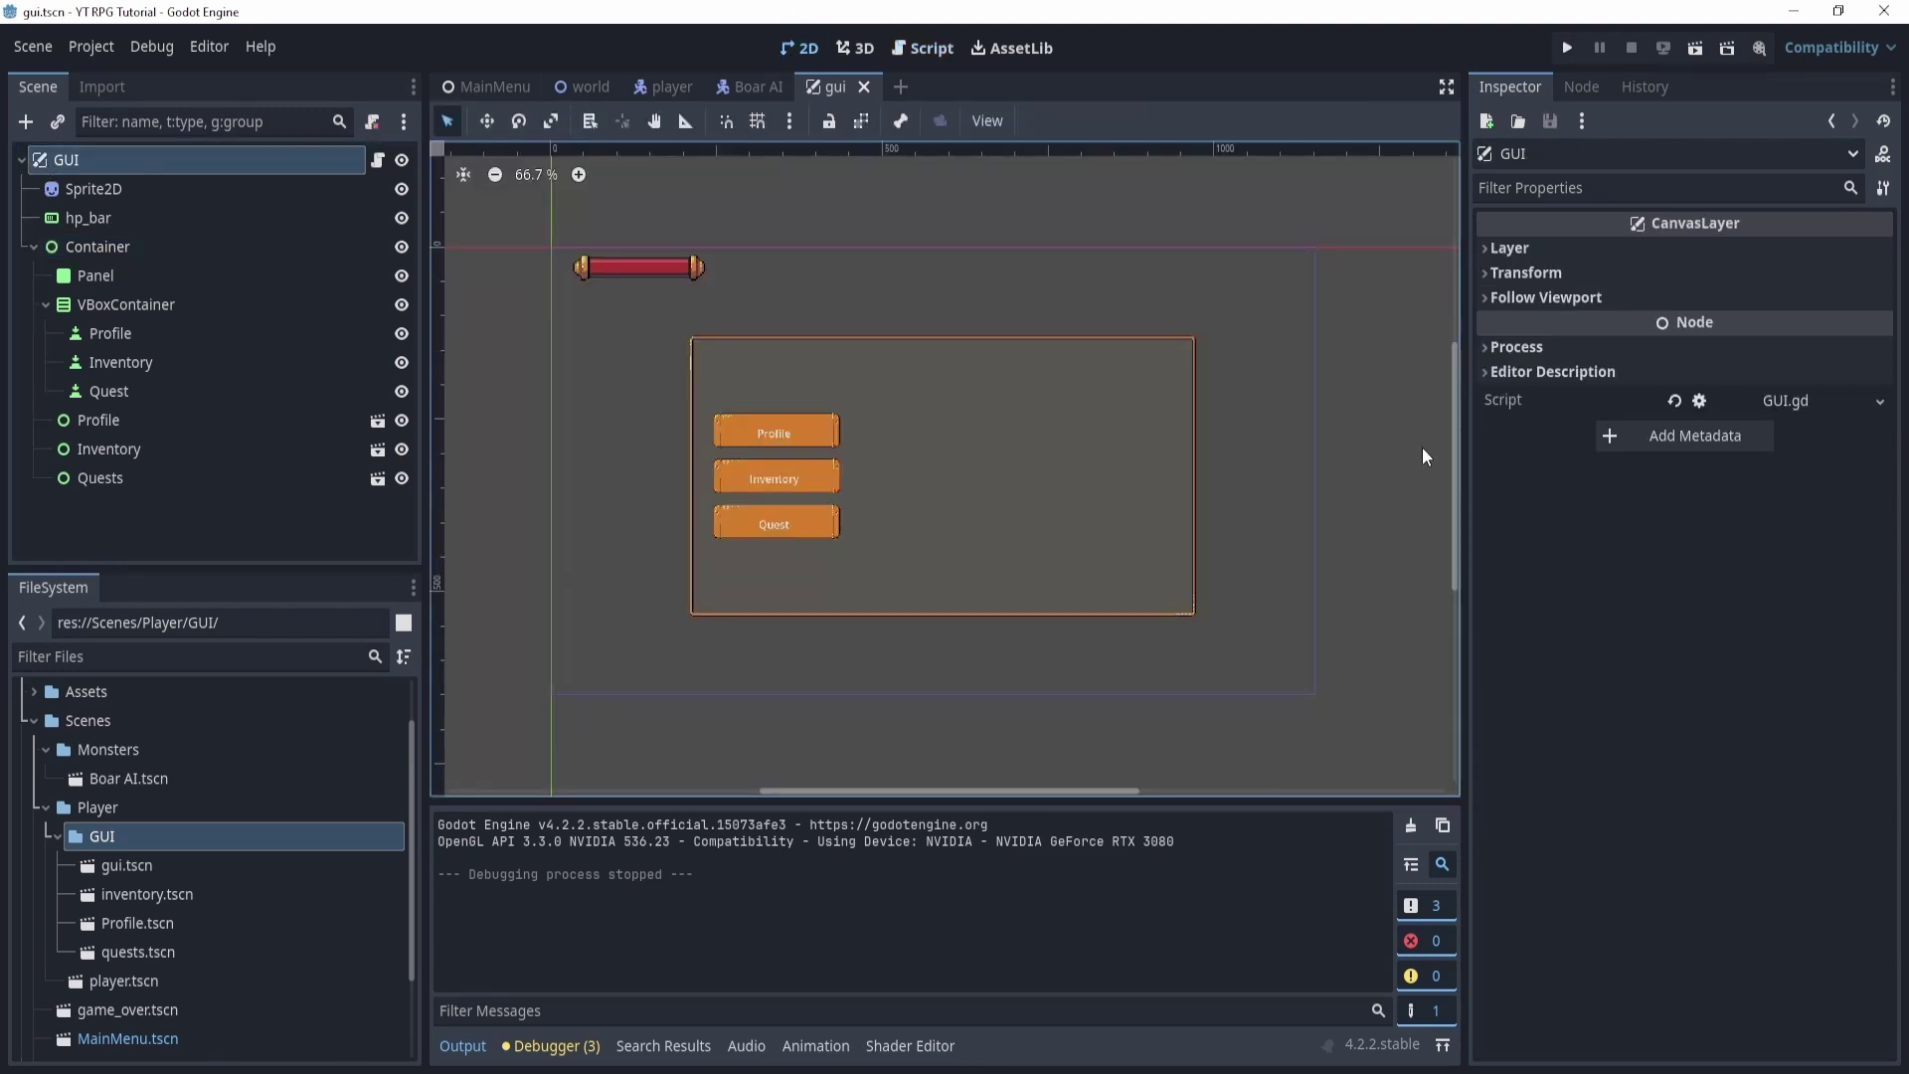
click(1521, 347)
click(1733, 378)
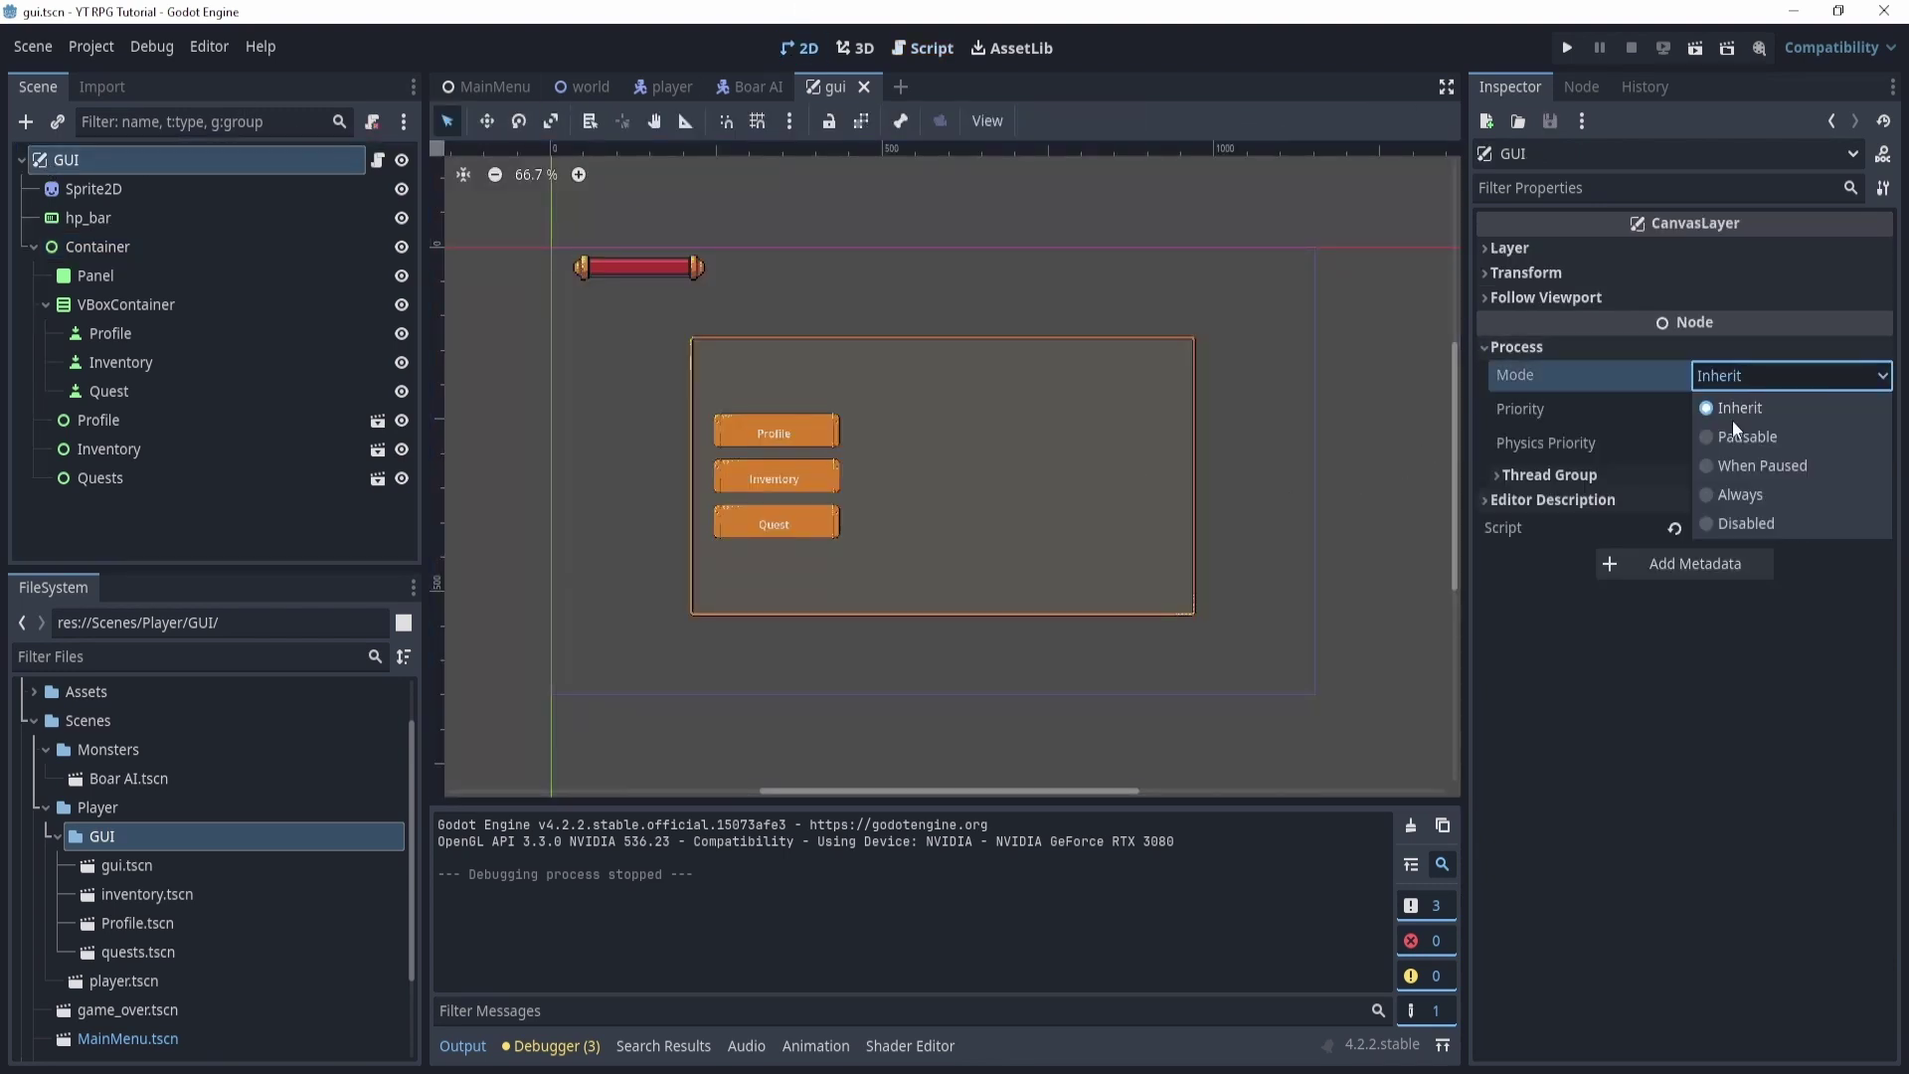
click(1743, 494)
In the GUI script, add an indented empty line below the Container visibility line in _process, and save.
click(376, 161)
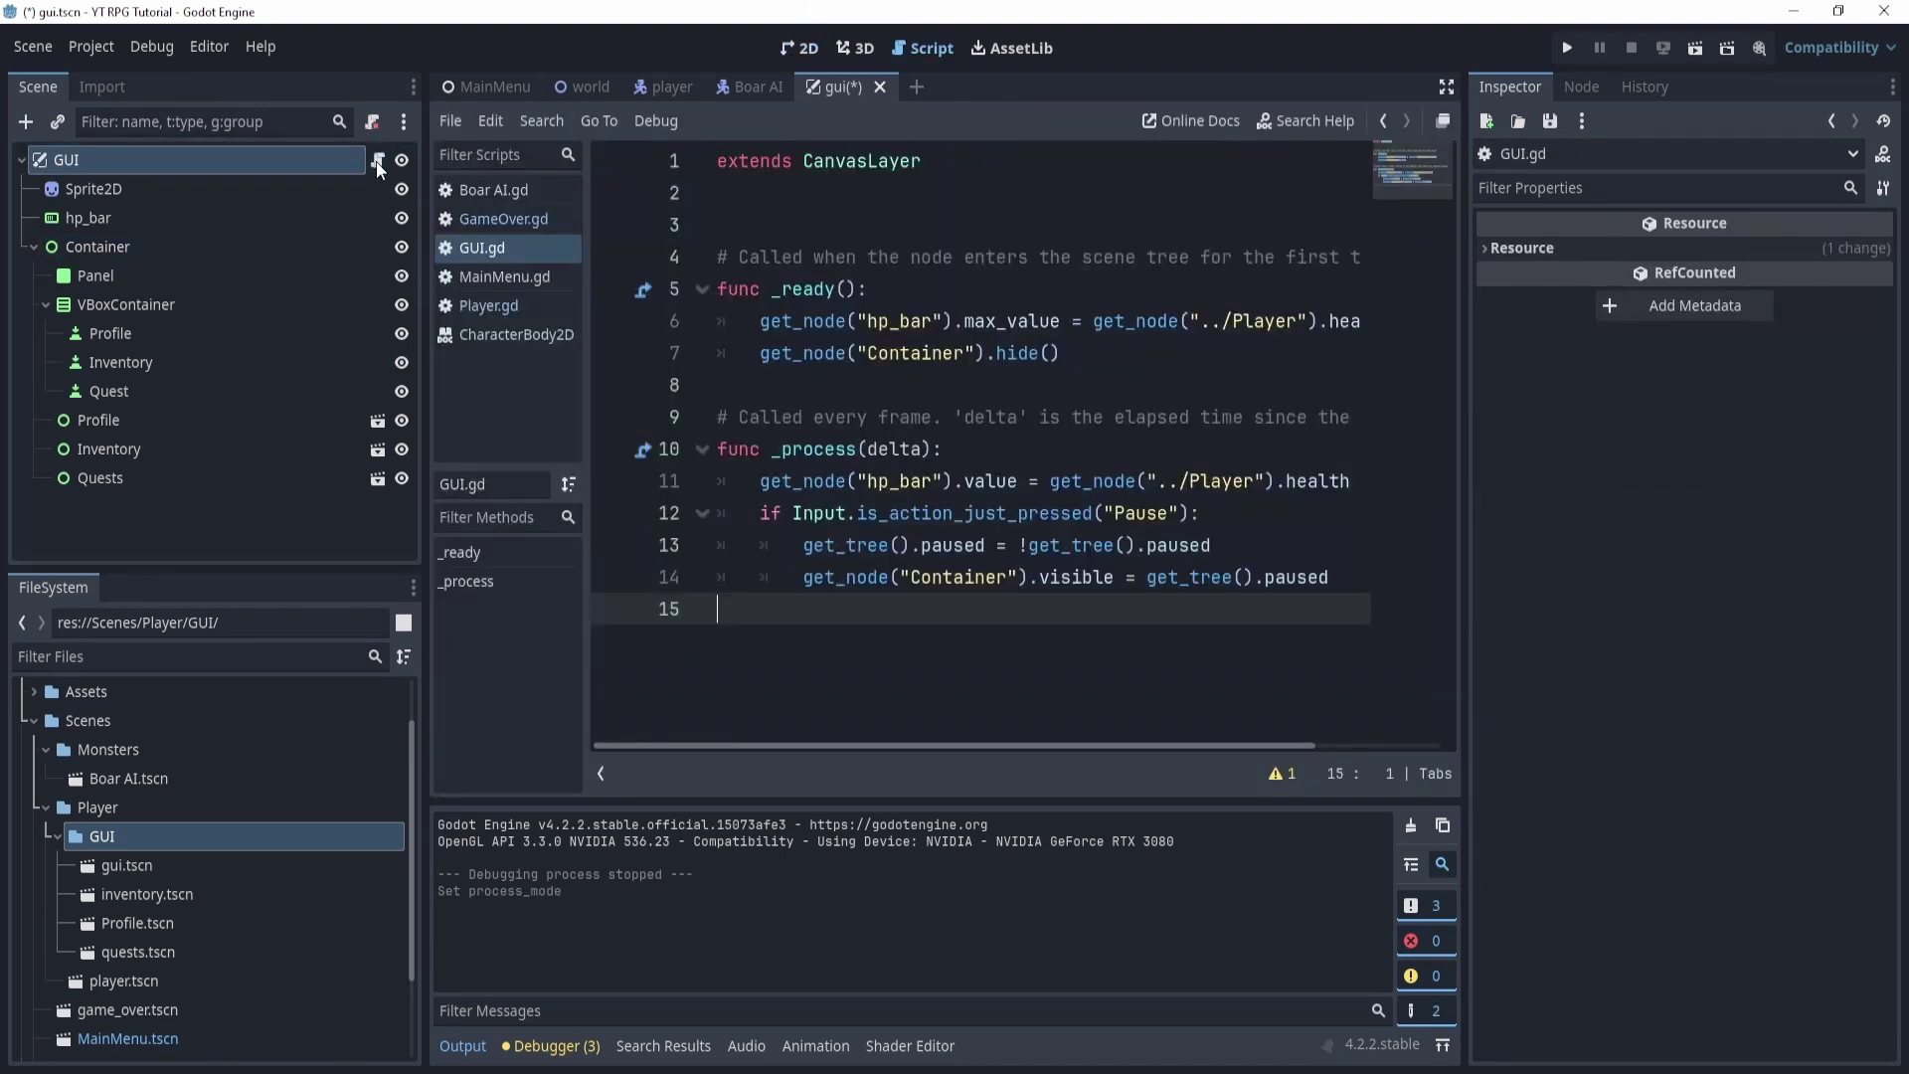
drag(782, 502, 920, 651)
click(798, 624)
key(Tab)
key(ctrl+s)
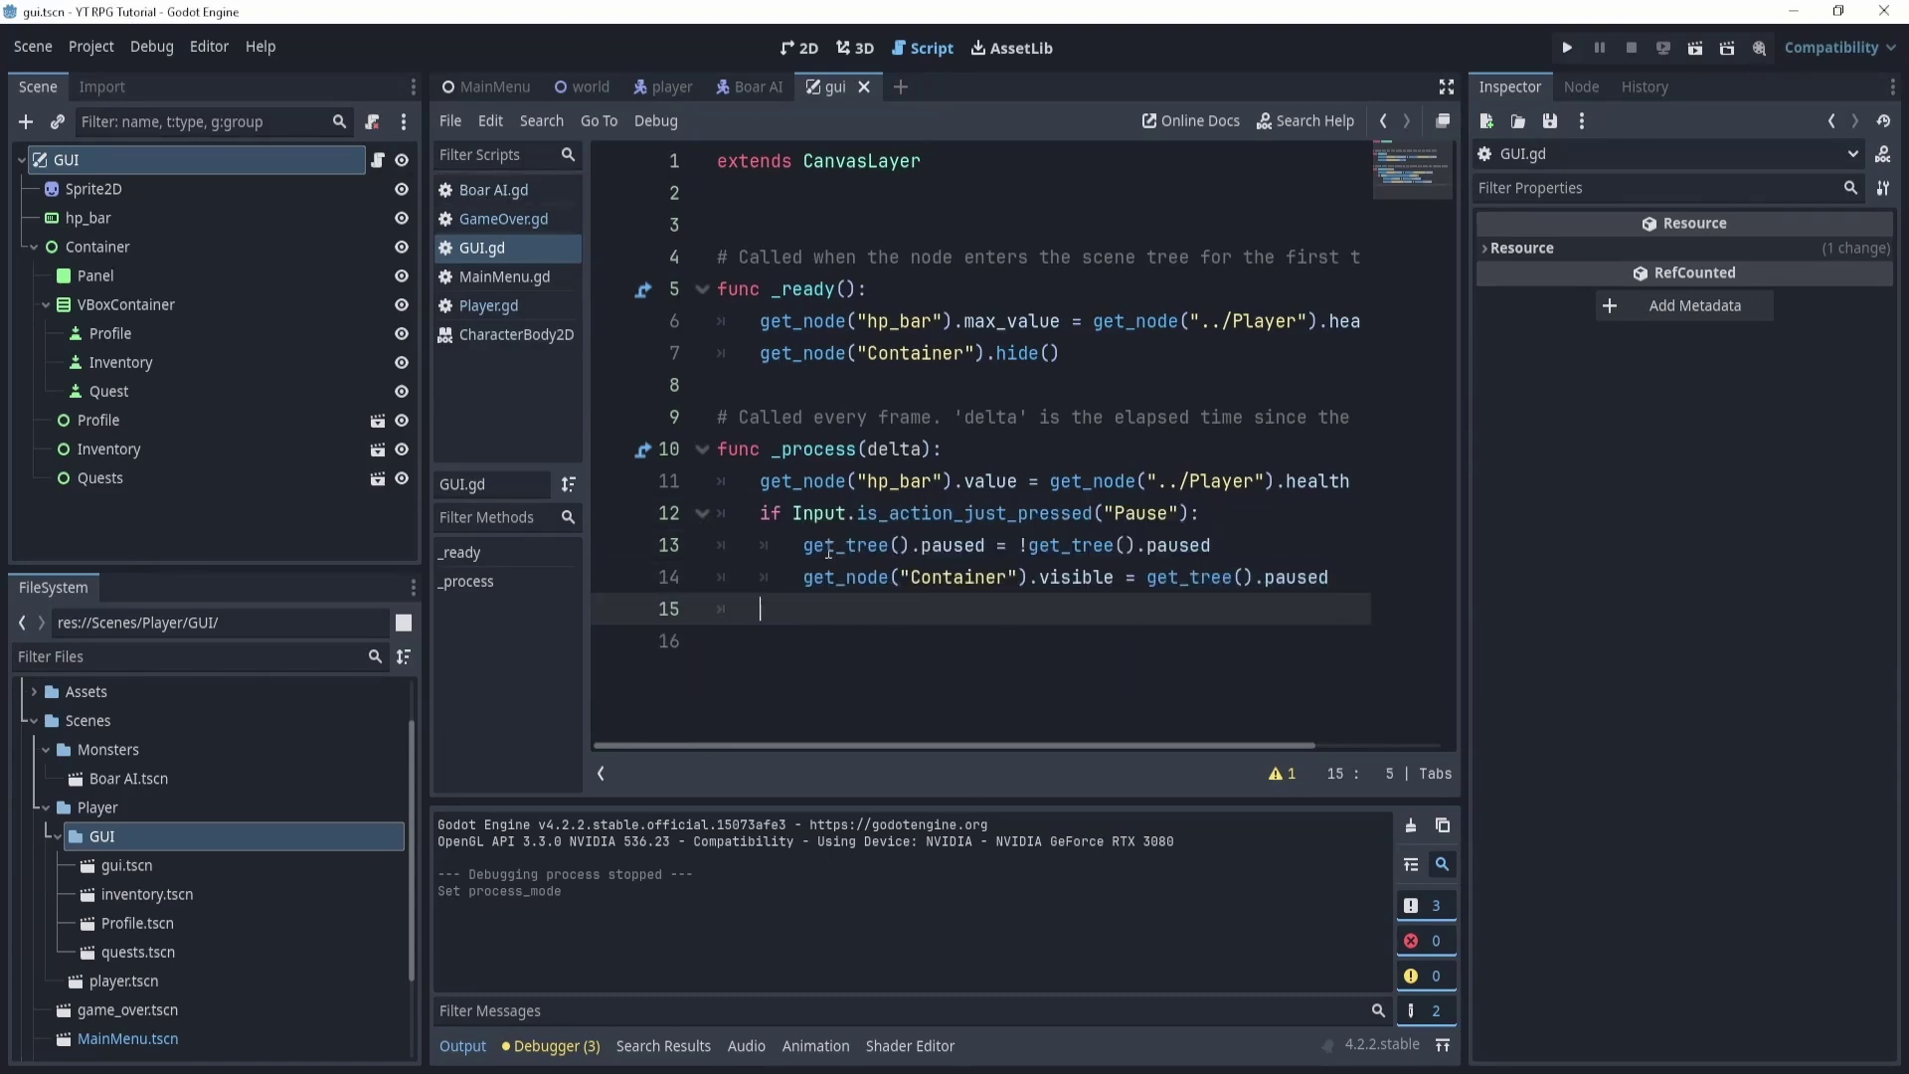
drag(803, 545, 1200, 547)
click(916, 624)
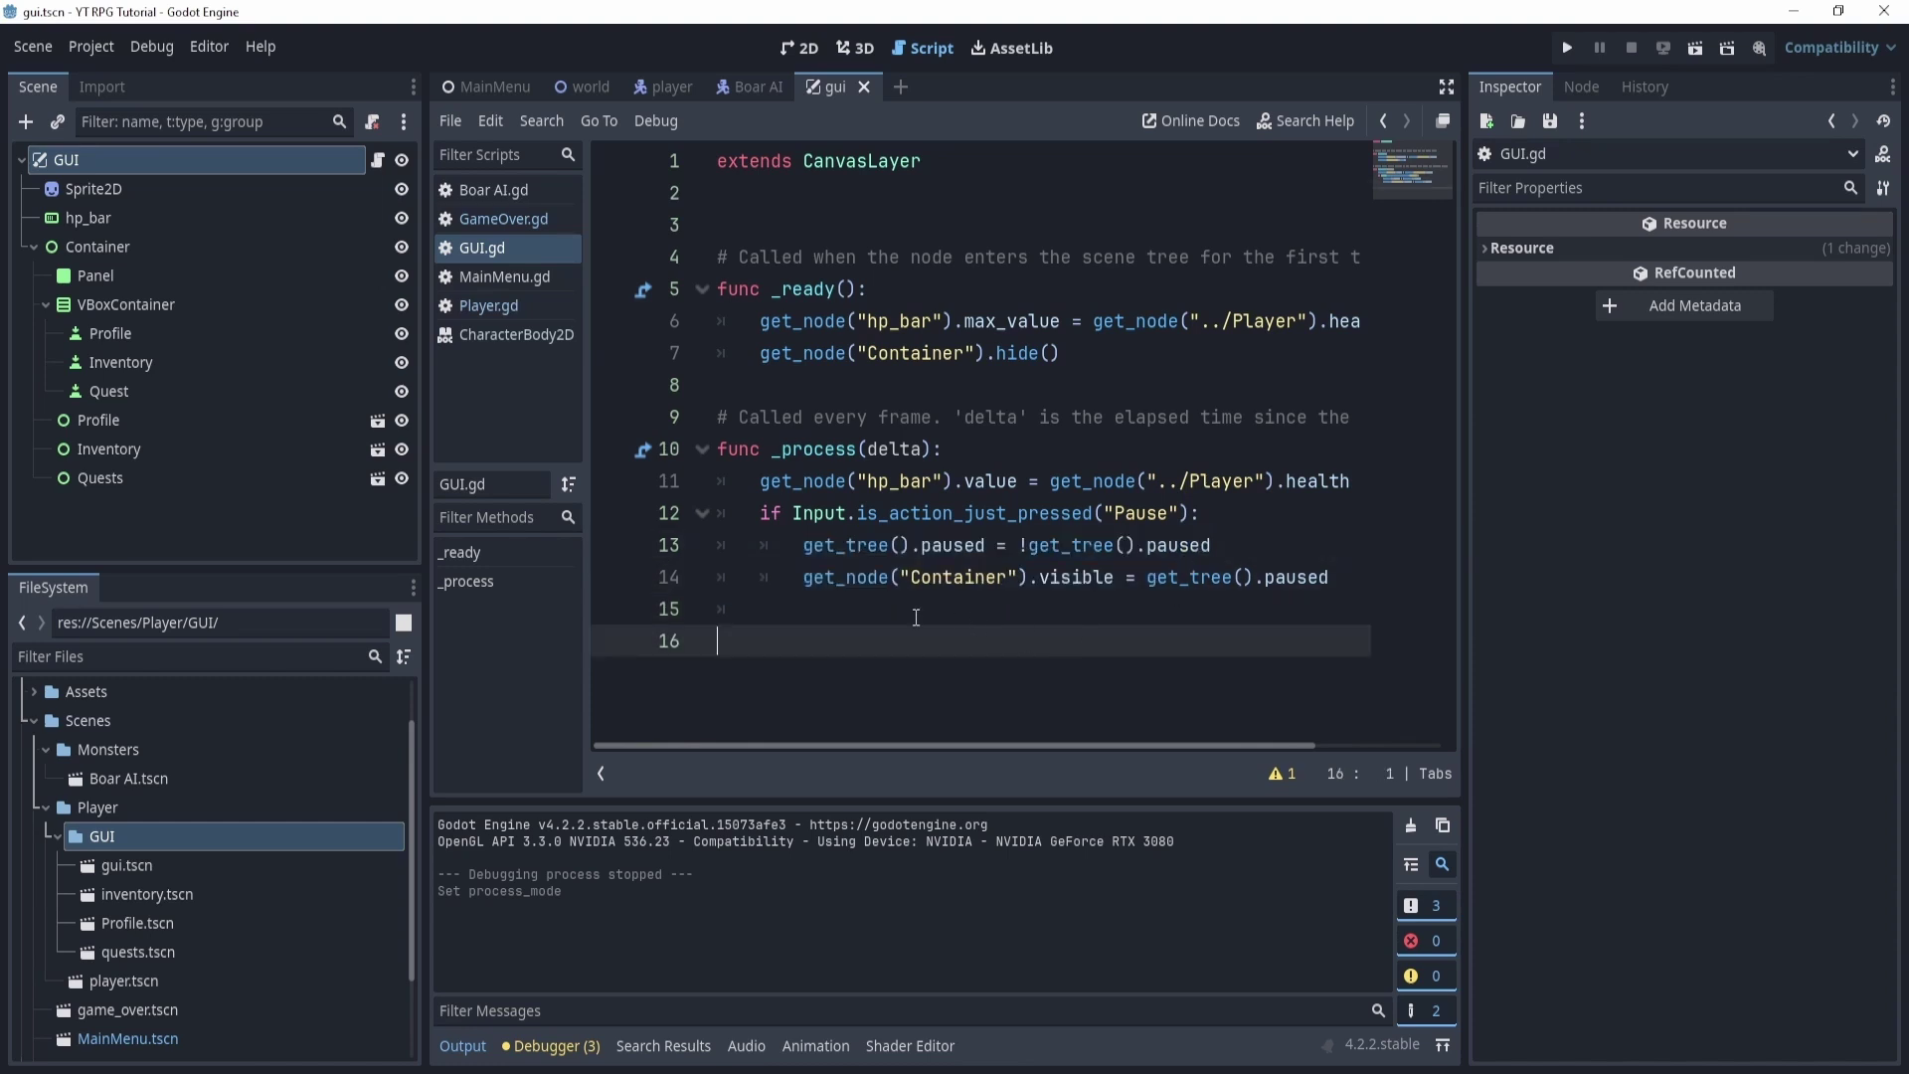
Run the project again, start the game, test toggling the pause menu open and closed repeatedly, and close the game.
click(199, 160)
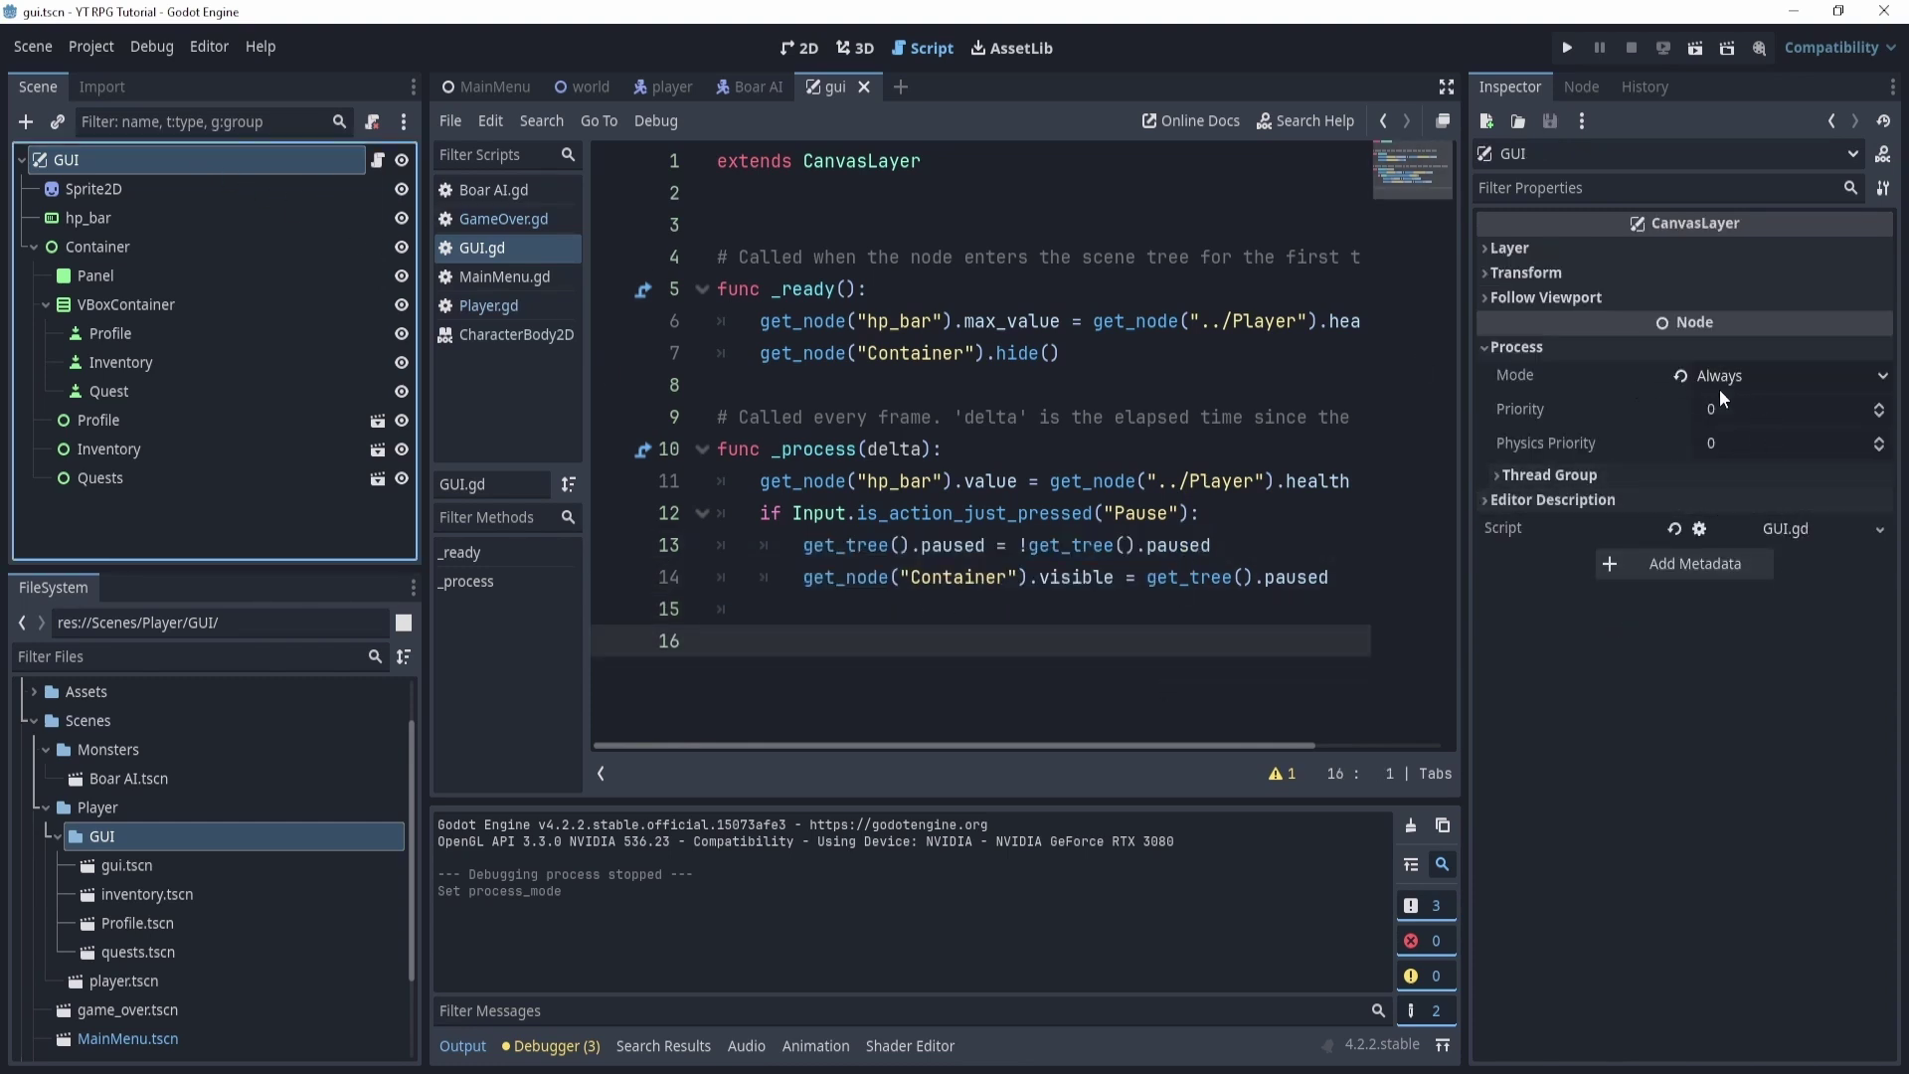
click(1567, 47)
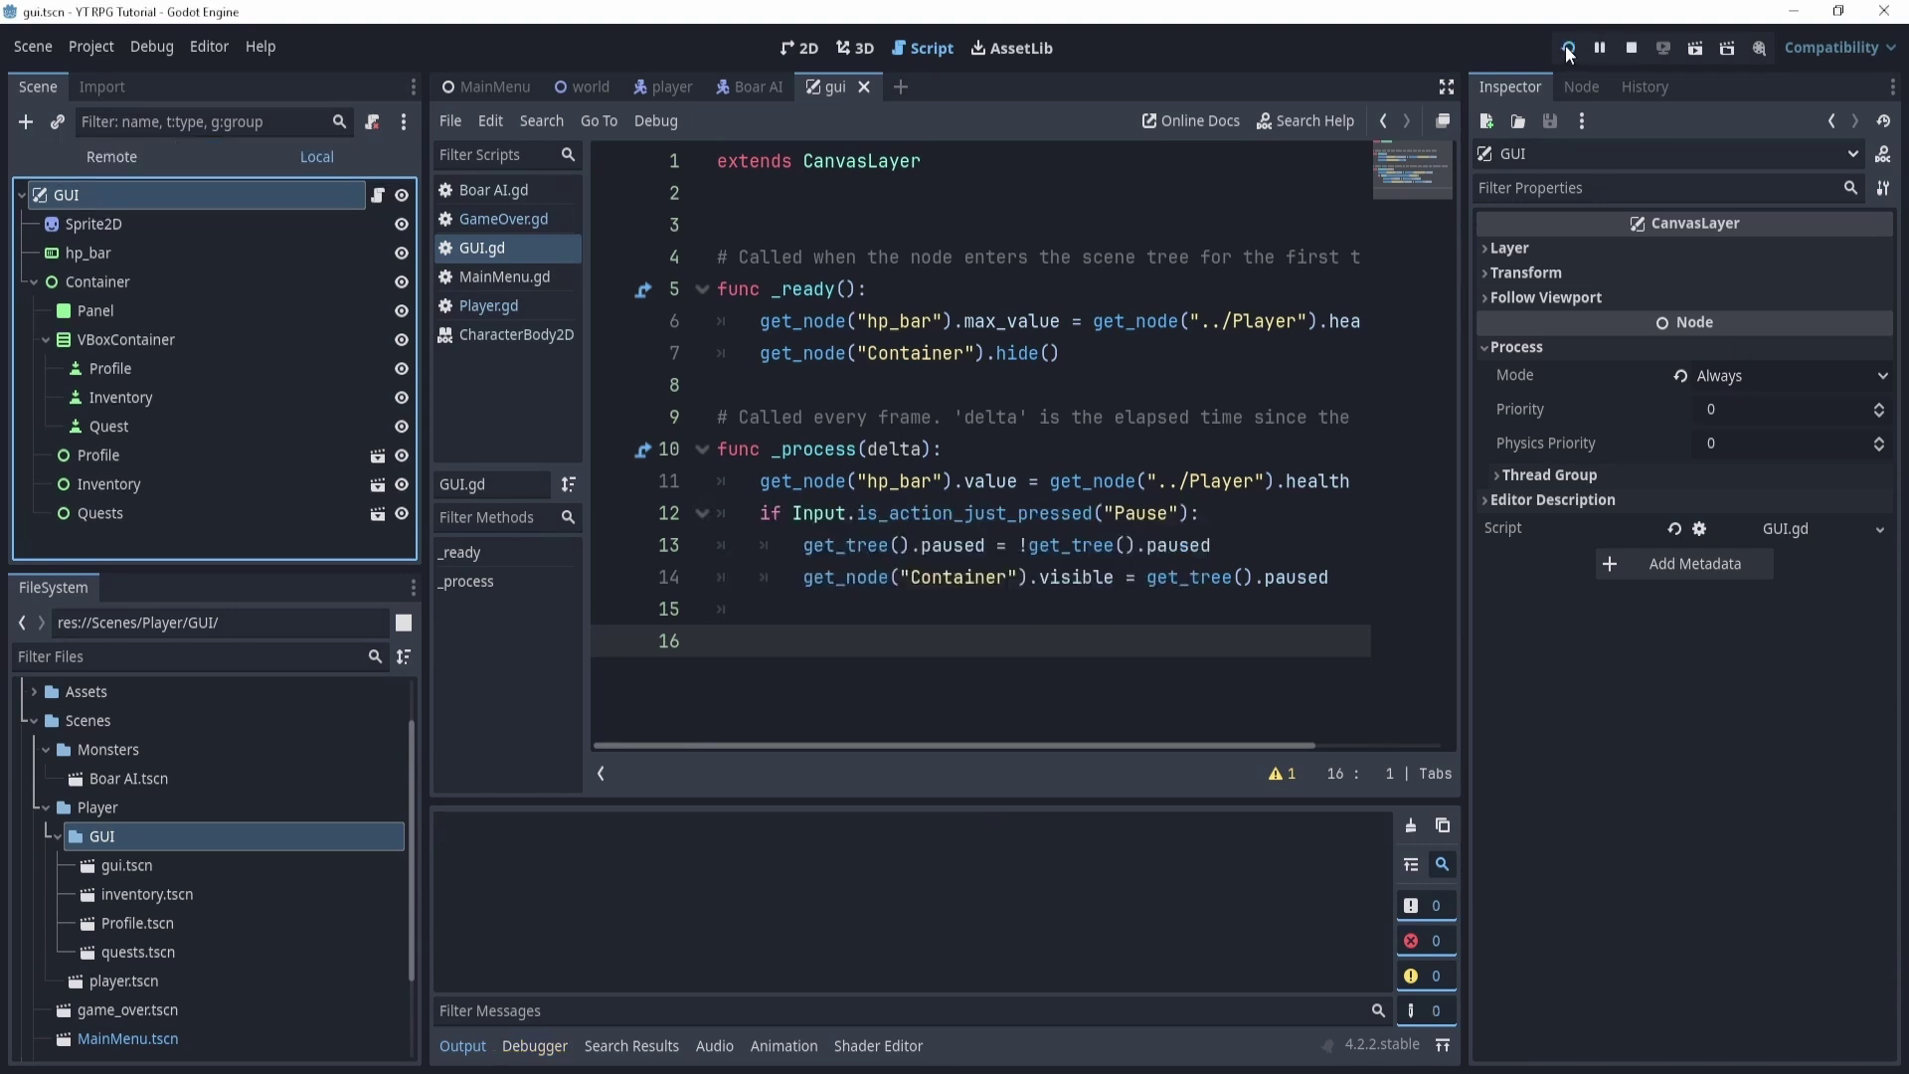
click(837, 547)
key(Escape)
key(Escape)
key(Escape)
key(Escape)
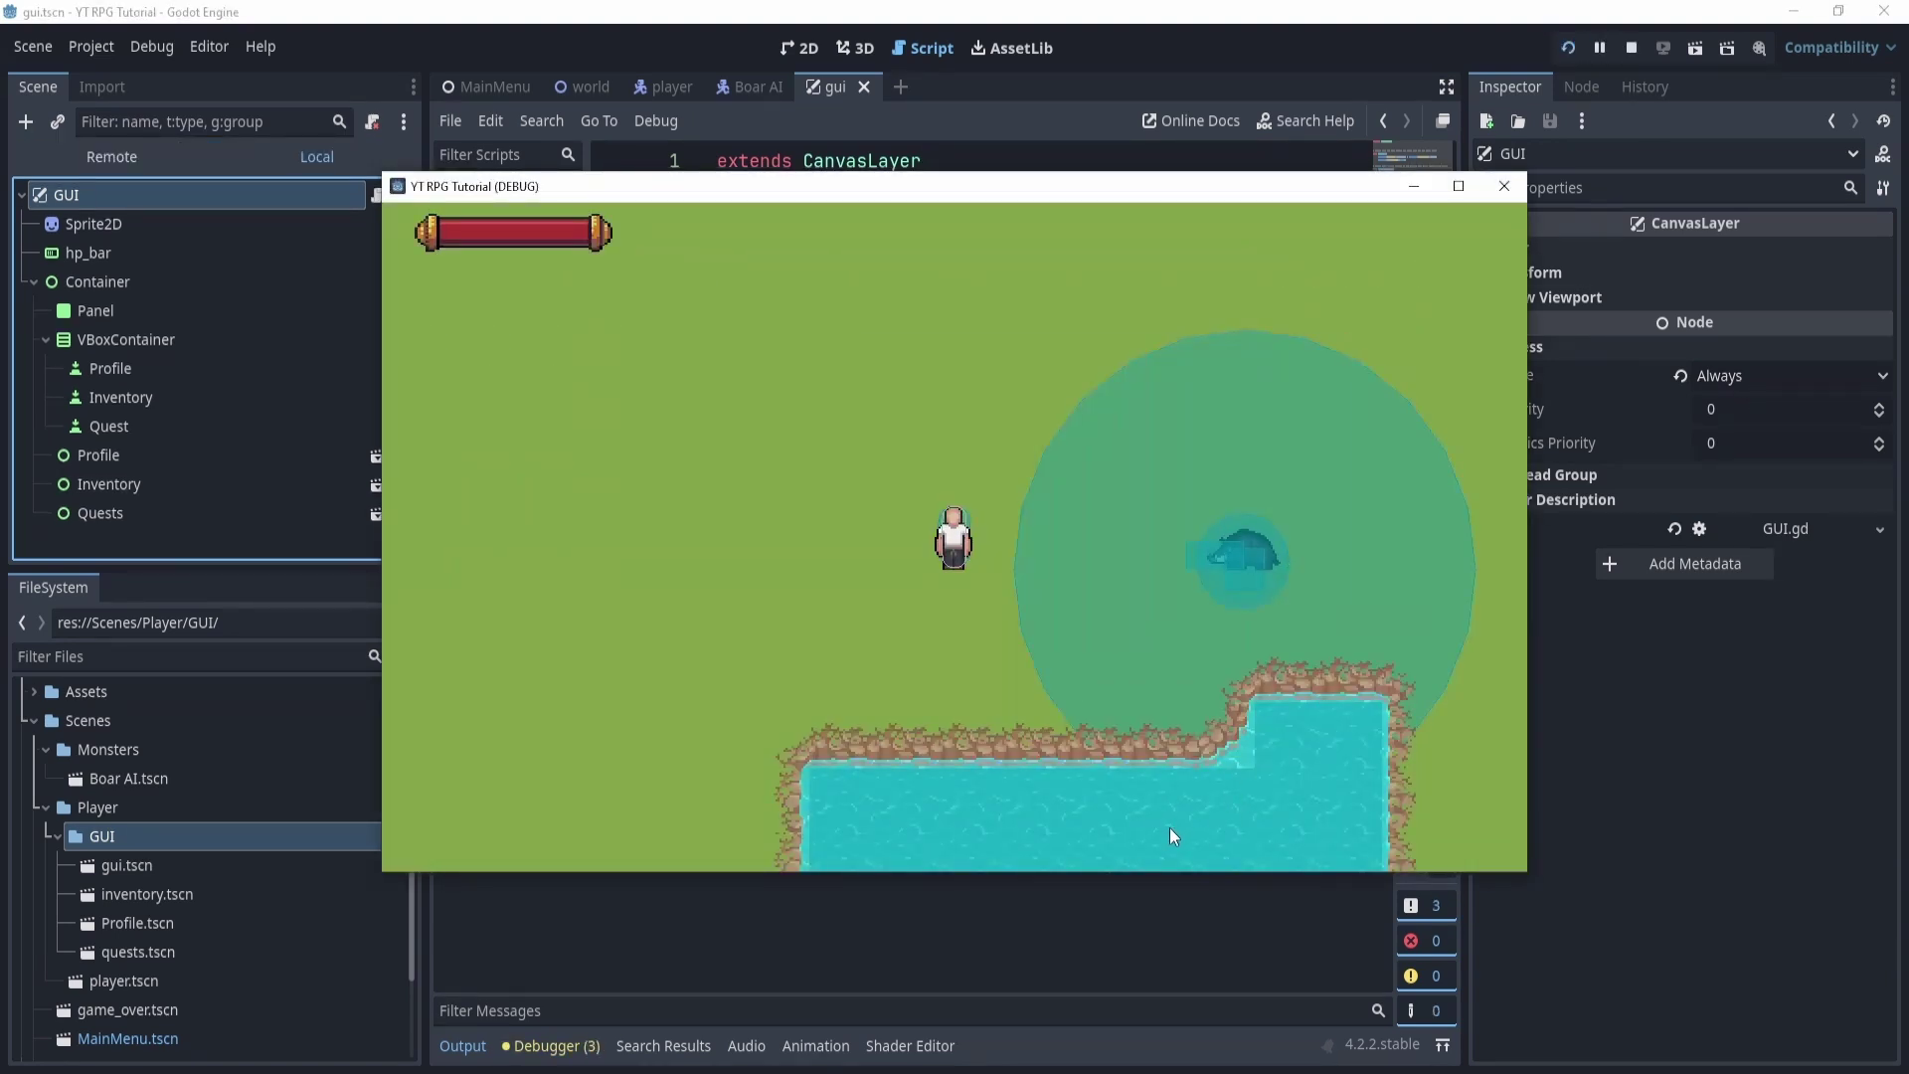
key(Escape)
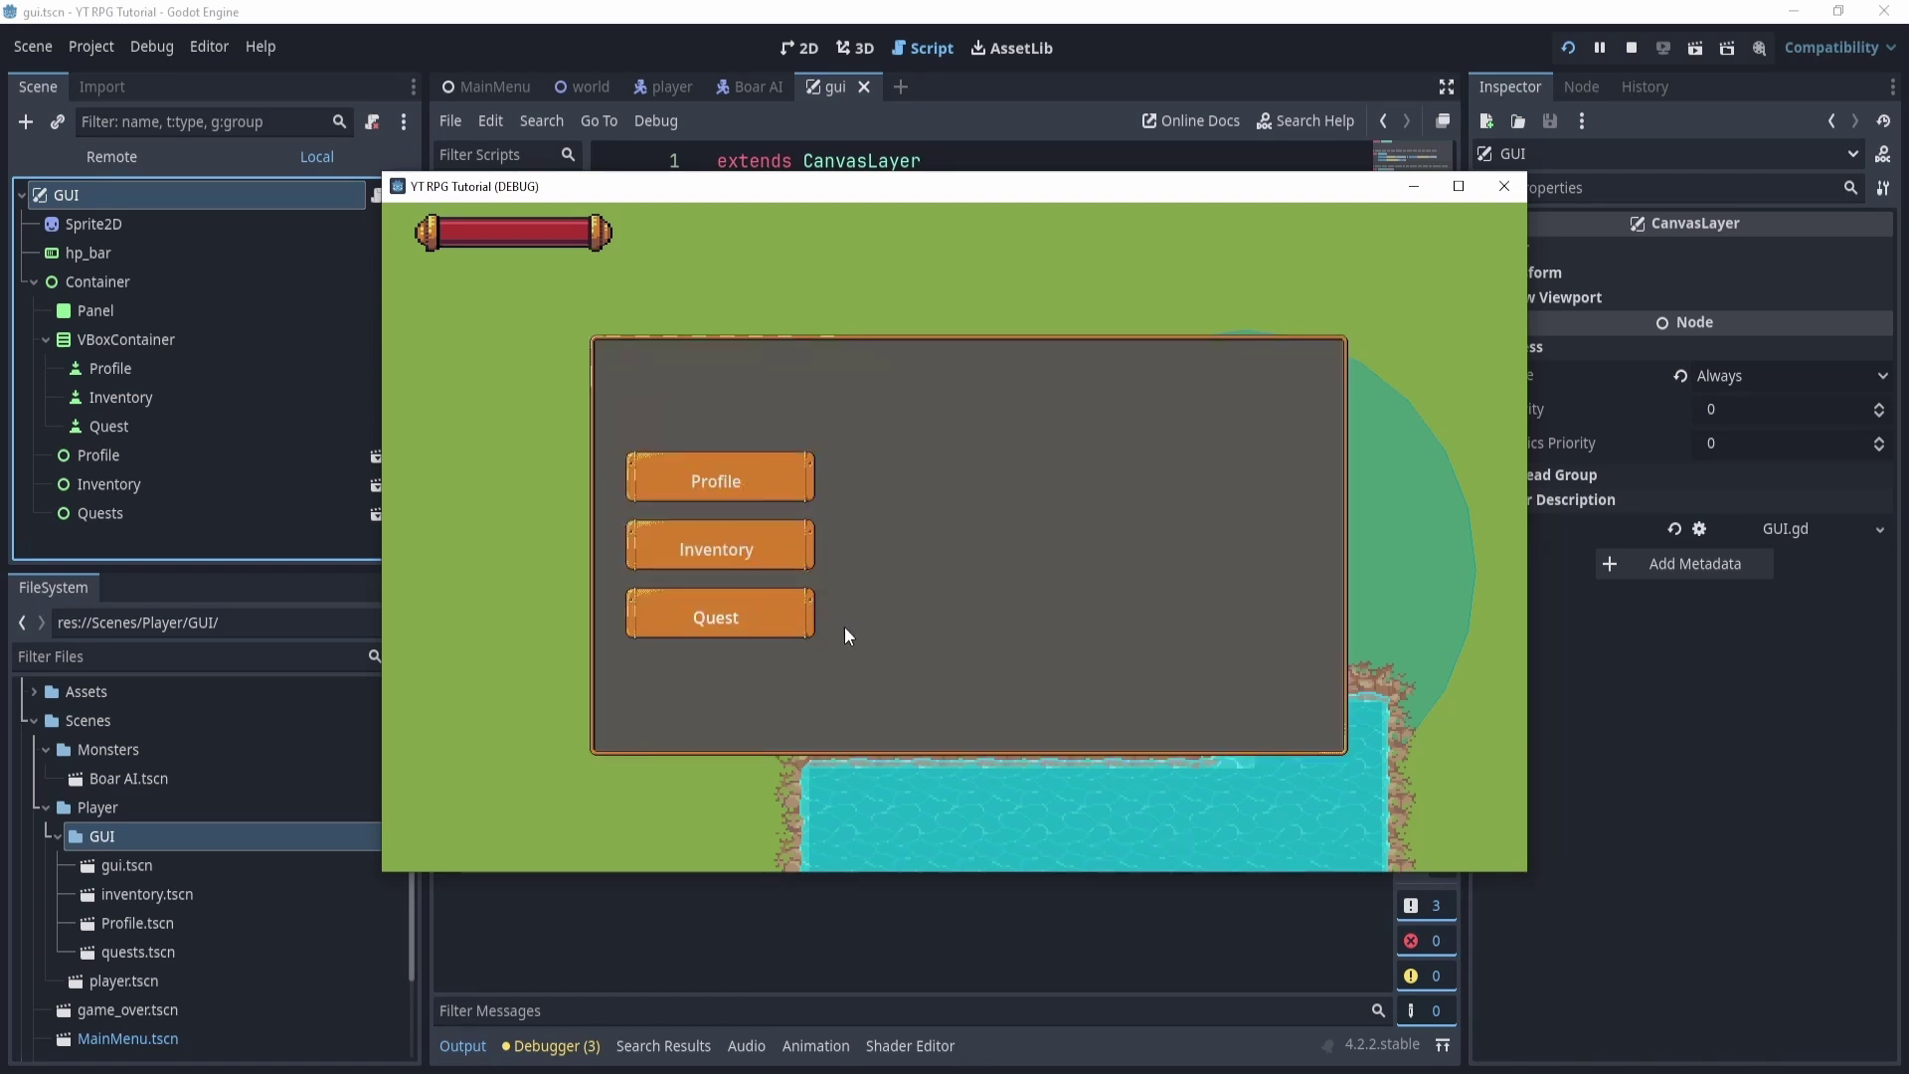
key(Escape)
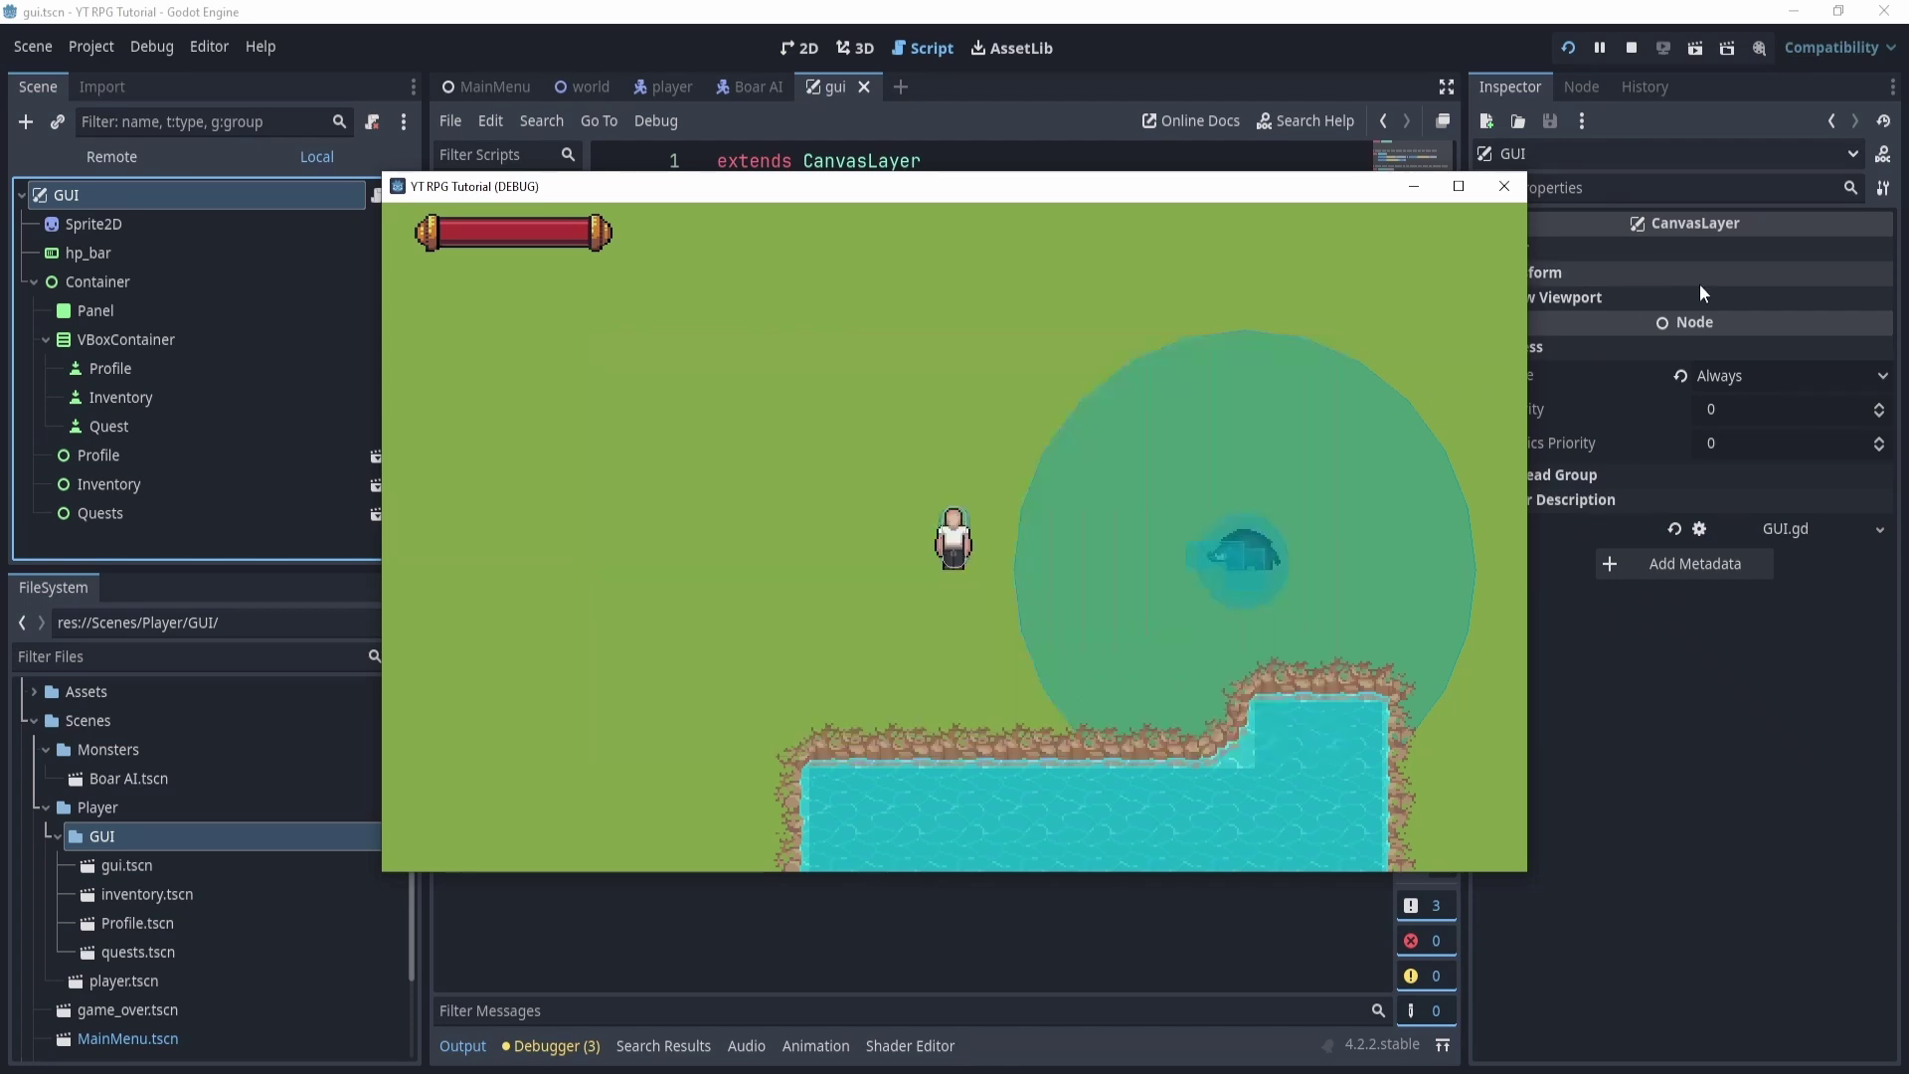
click(1504, 190)
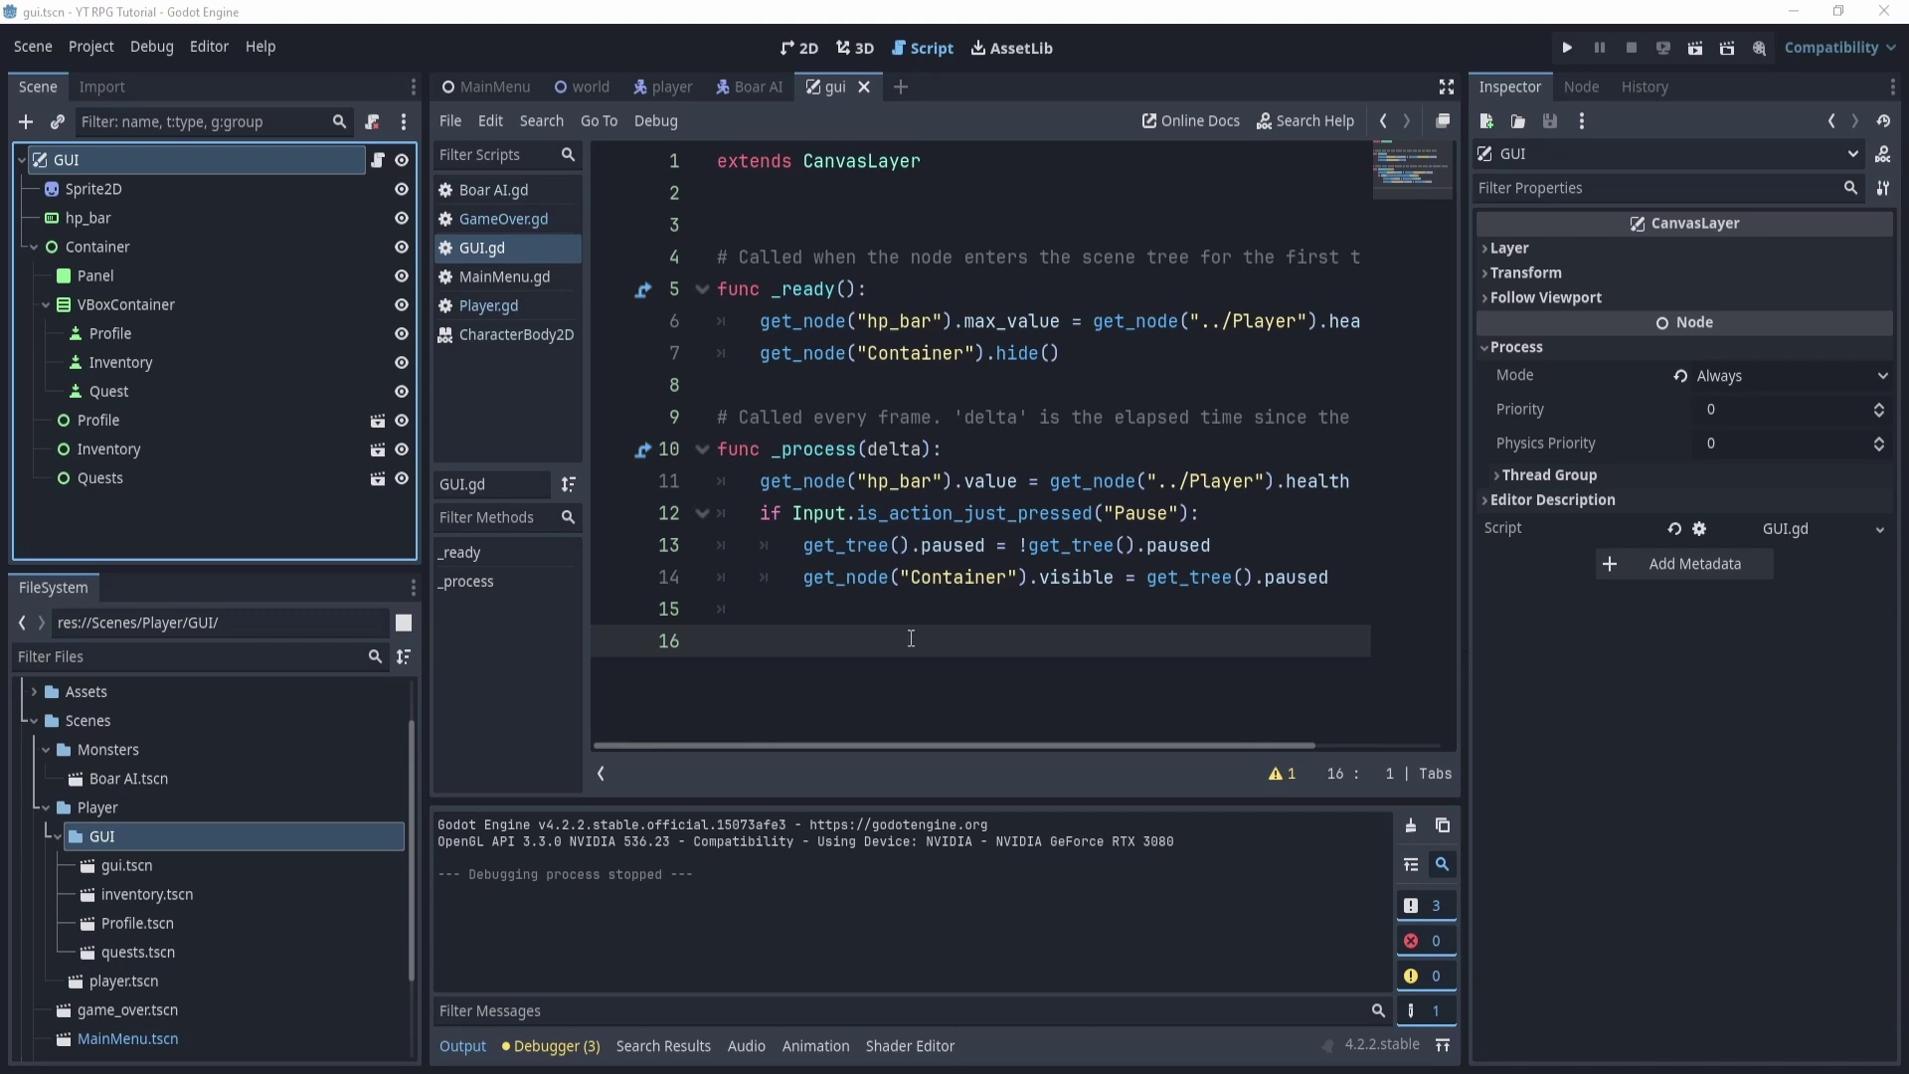
click(881, 611)
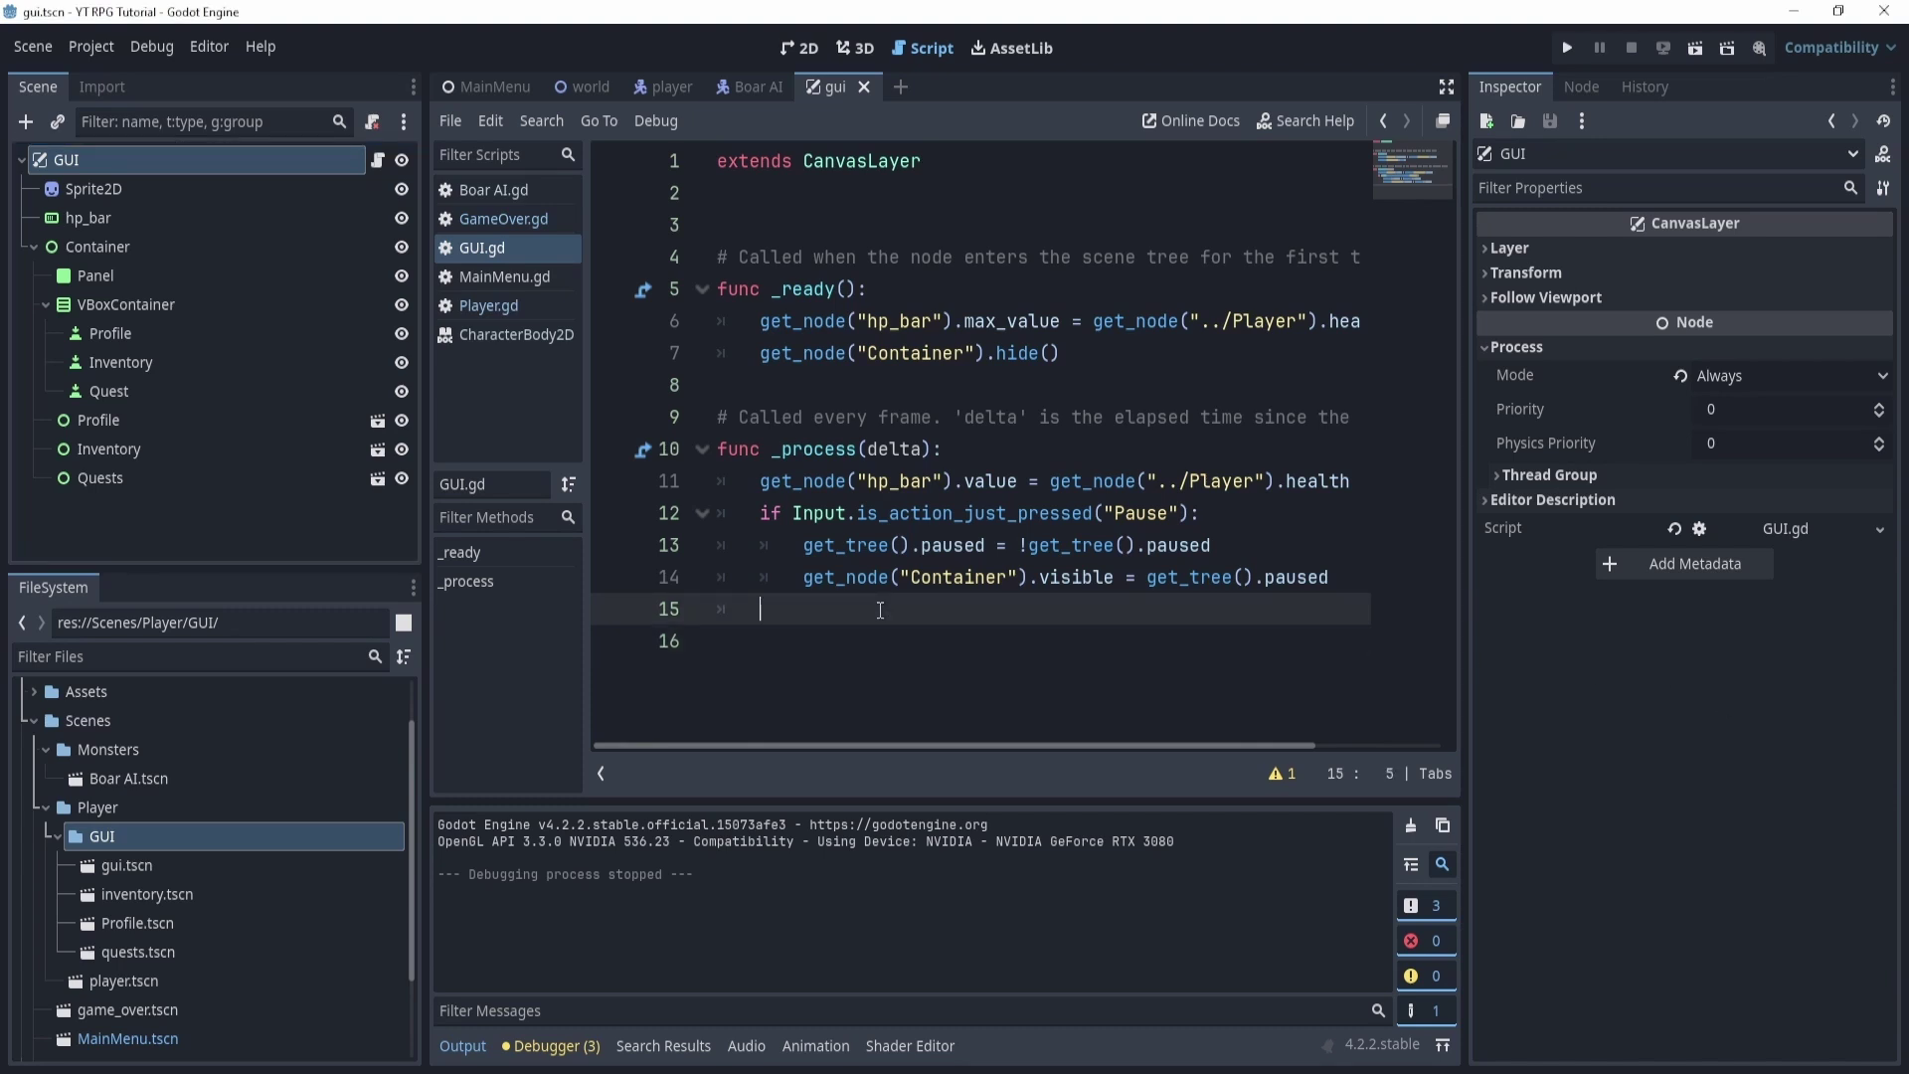